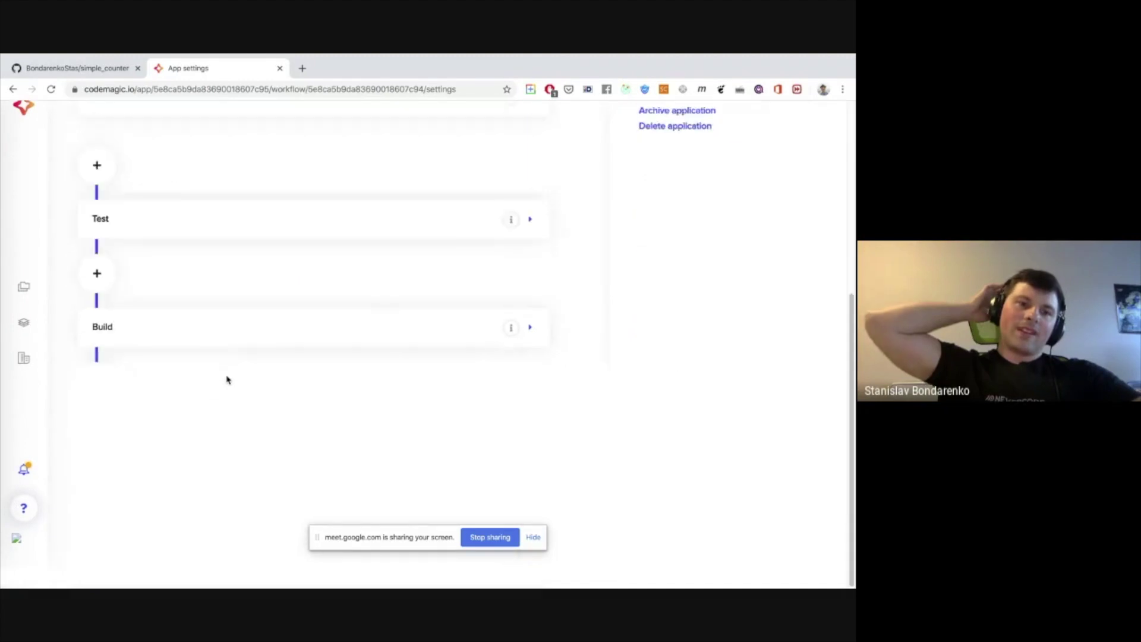
# - Uncheck Web, macOS and Linux under Build for platforms and save the workflow
pyautogui.click(162, 355)
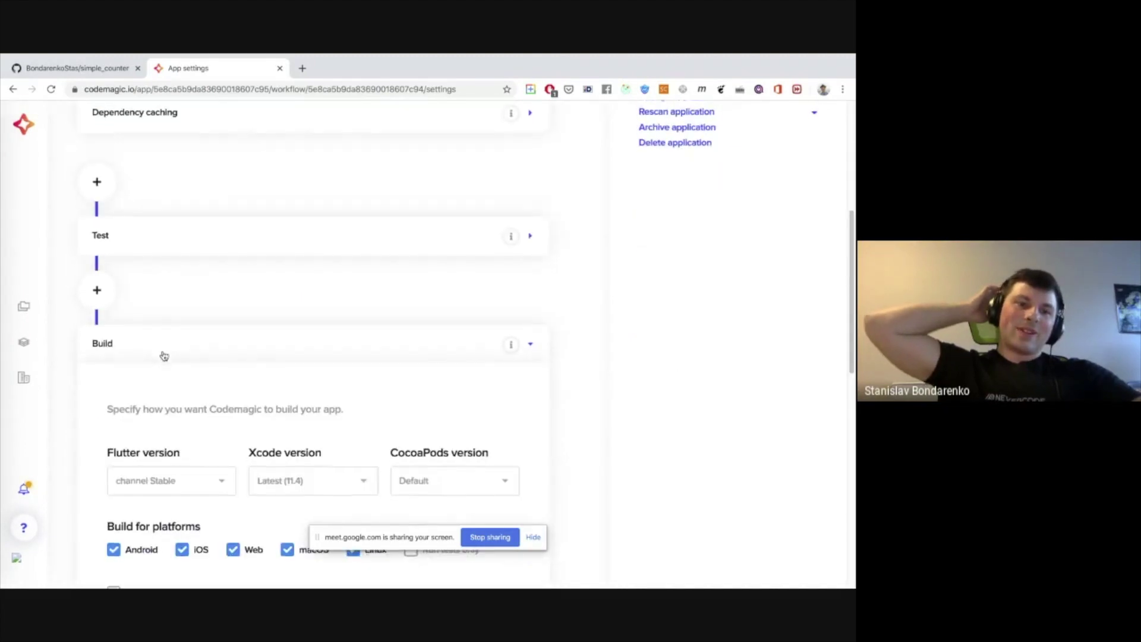
pyautogui.scroll(-2, 162, 354)
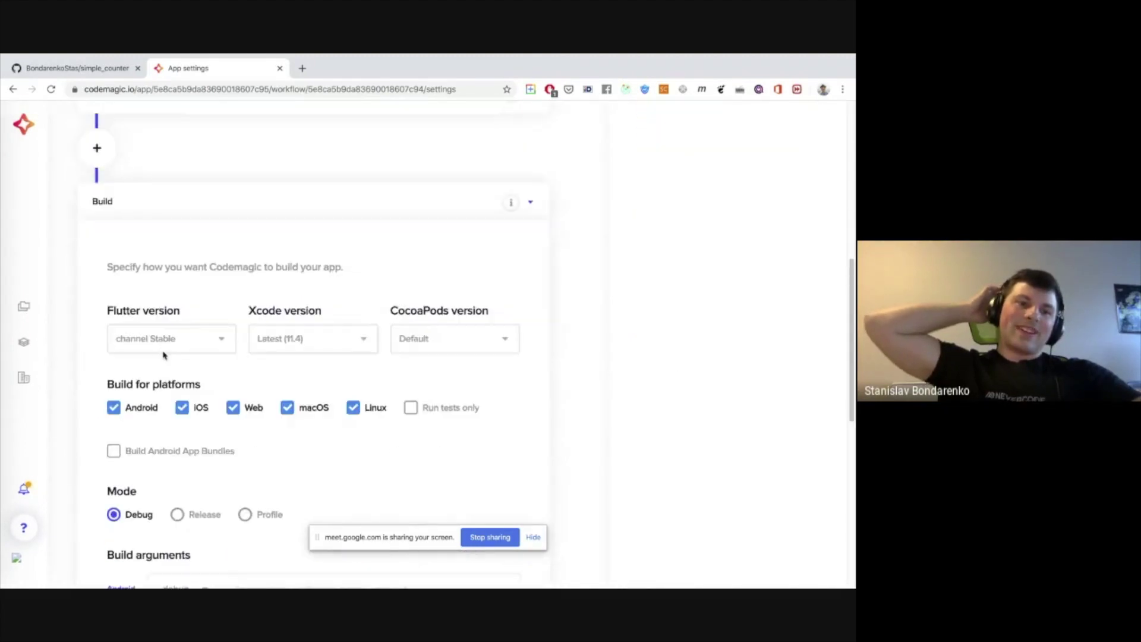
pyautogui.click(233, 409)
pyautogui.click(287, 408)
pyautogui.click(352, 407)
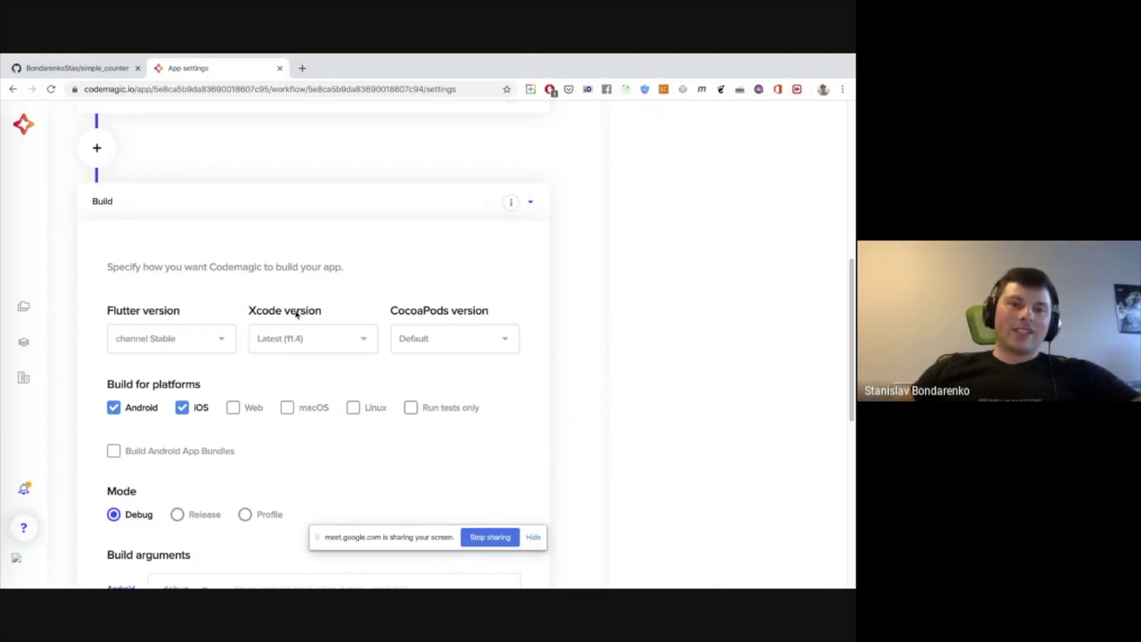
pyautogui.scroll(-3, 297, 315)
pyautogui.scroll(-1, 297, 314)
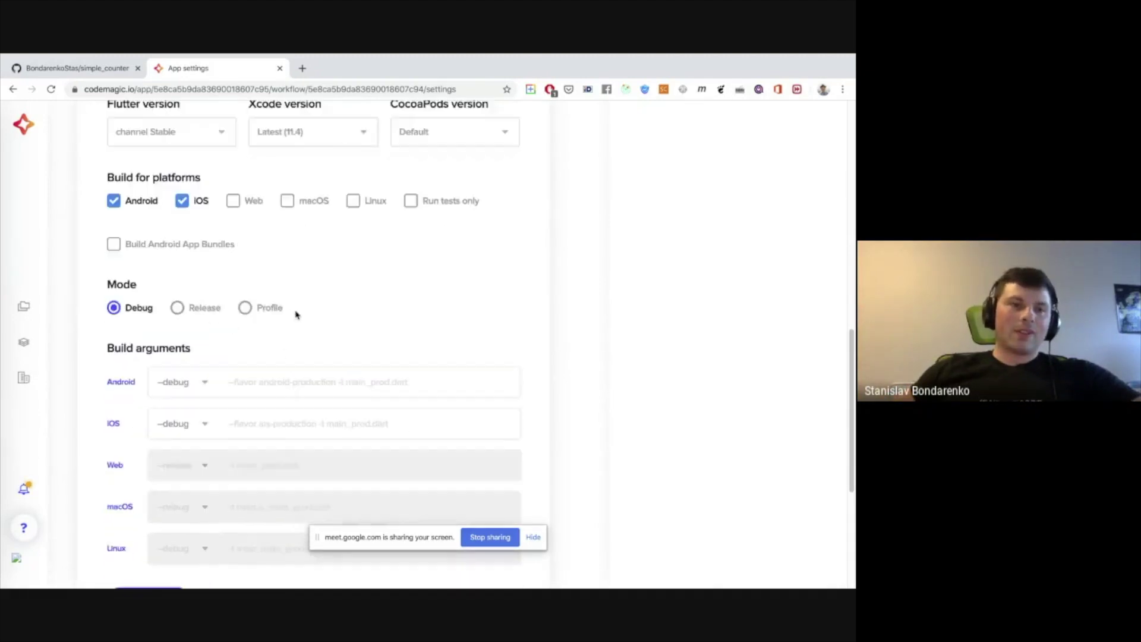
pyautogui.scroll(3, 158, 147)
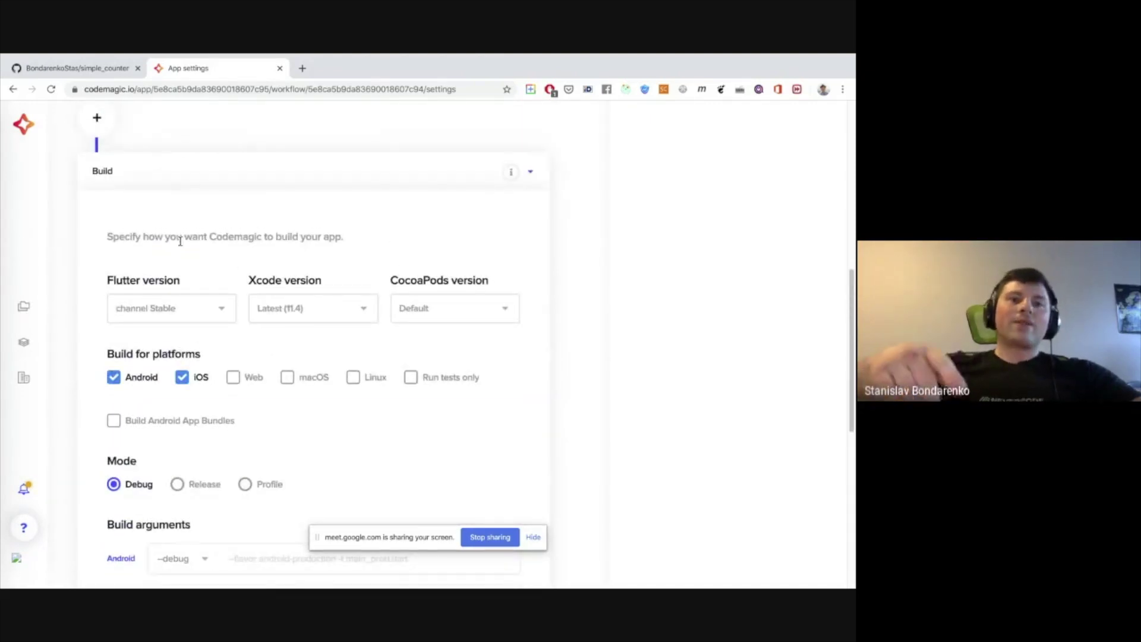
pyautogui.scroll(10, 180, 241)
pyautogui.scroll(-7, 180, 240)
pyautogui.scroll(-9, 180, 240)
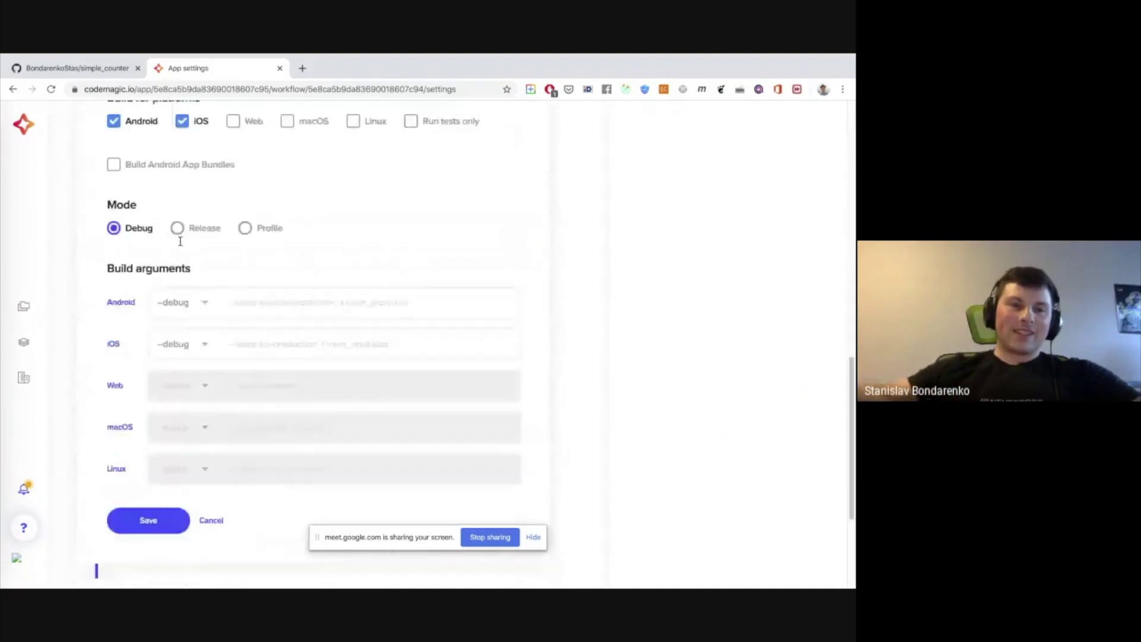
pyautogui.scroll(5, 147, 322)
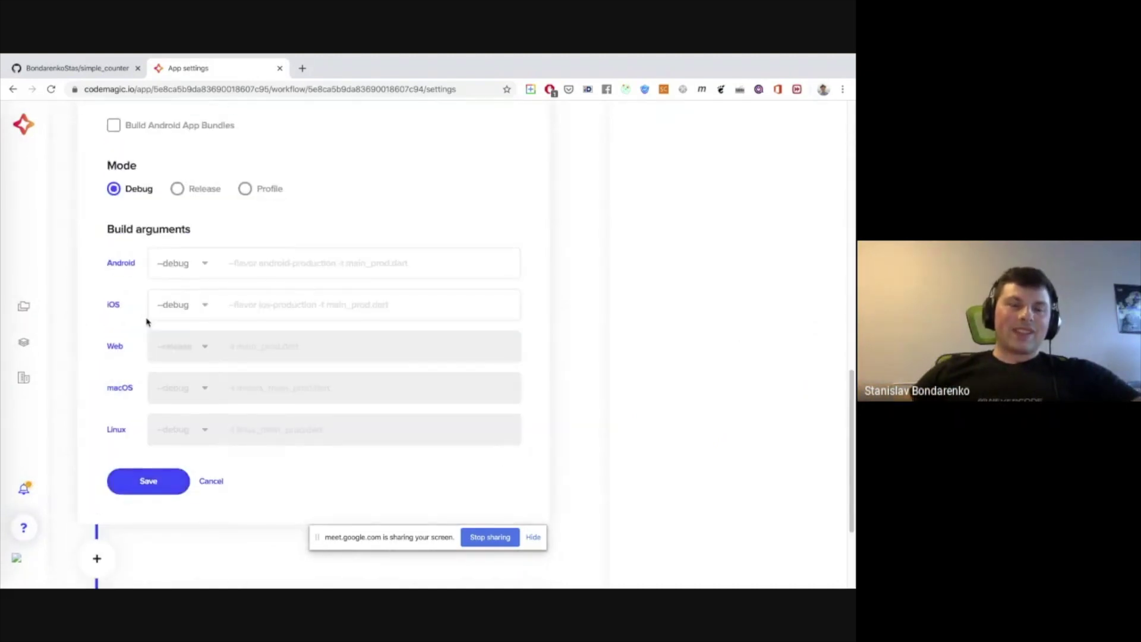
pyautogui.scroll(-4, 148, 322)
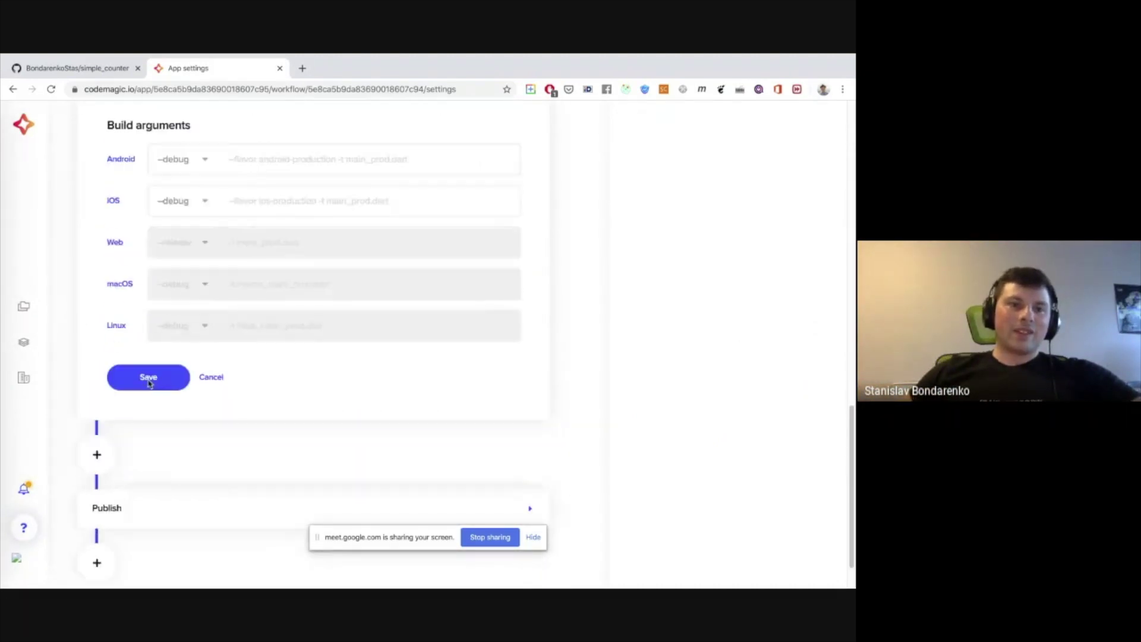
pyautogui.click(142, 377)
pyautogui.scroll(2, 374, 194)
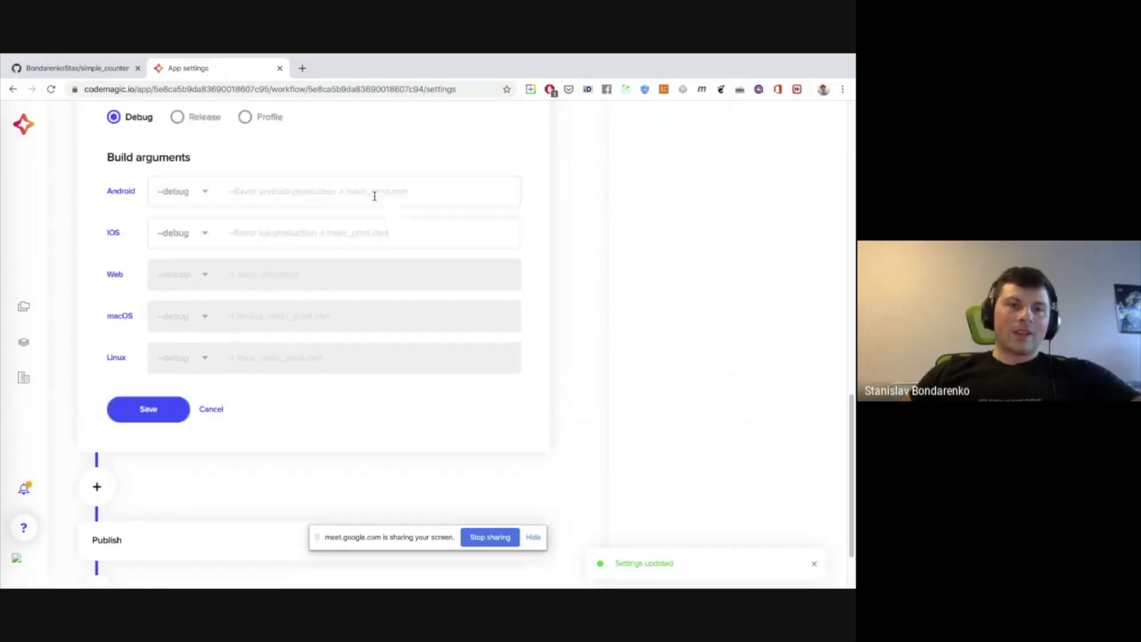
pyautogui.scroll(4, 331, 195)
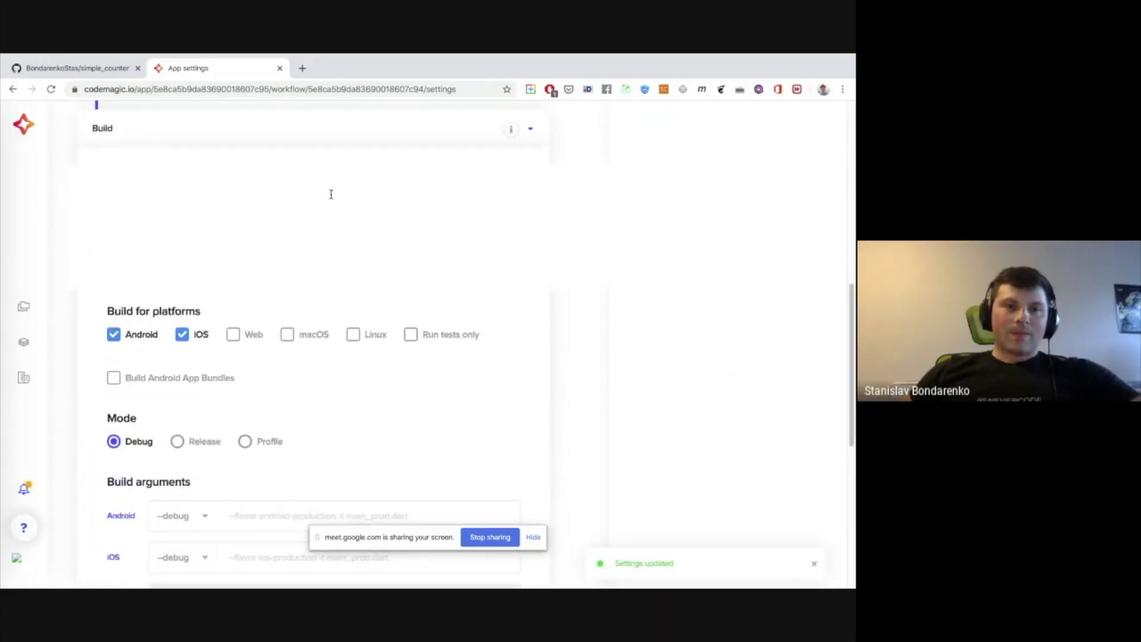
# - Review the tests in the project's widget_test.dart, then return to the Codemagic workflow settings
pyautogui.hotkey('ctrl', 'Left')
pyautogui.hotkey('ctrl', 'Left')
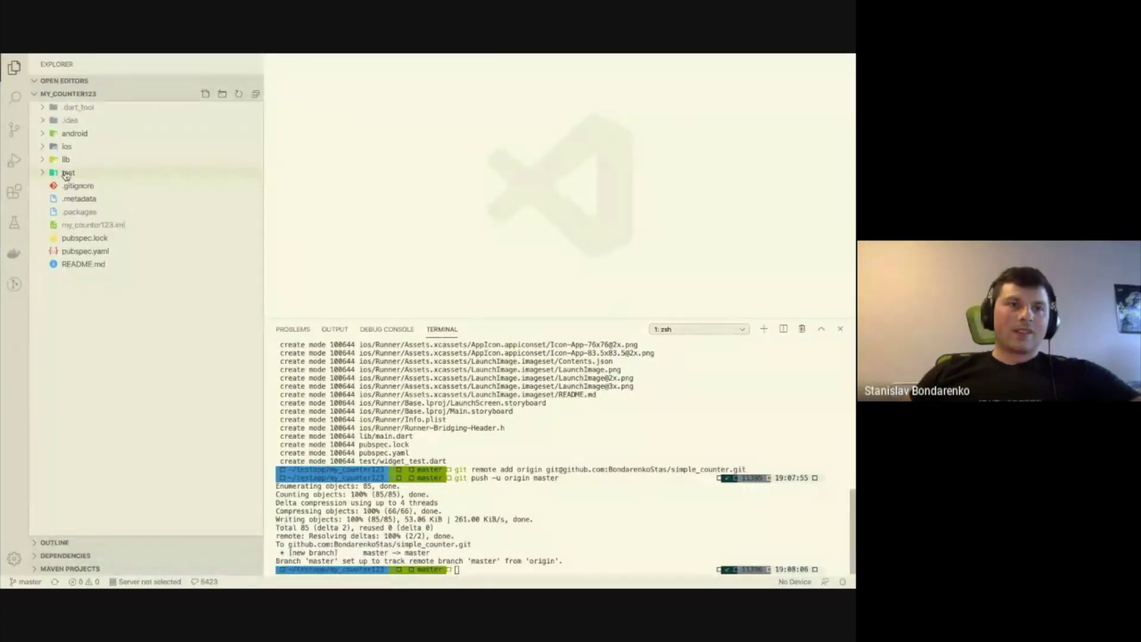
pyautogui.click(66, 173)
pyautogui.click(95, 189)
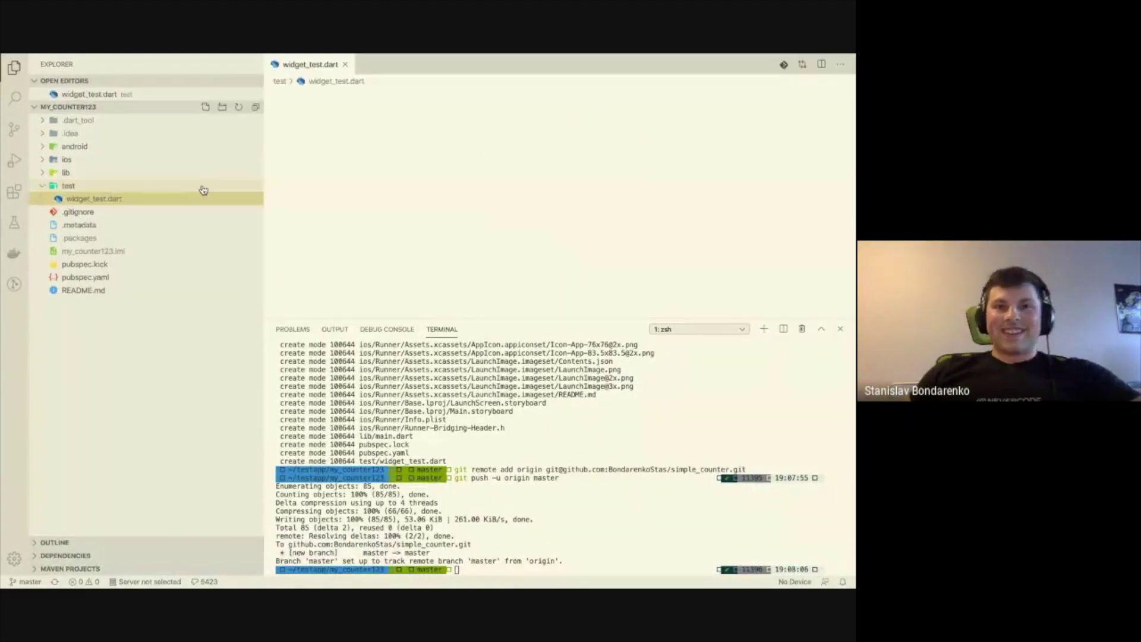
pyautogui.scroll(-4, 484, 230)
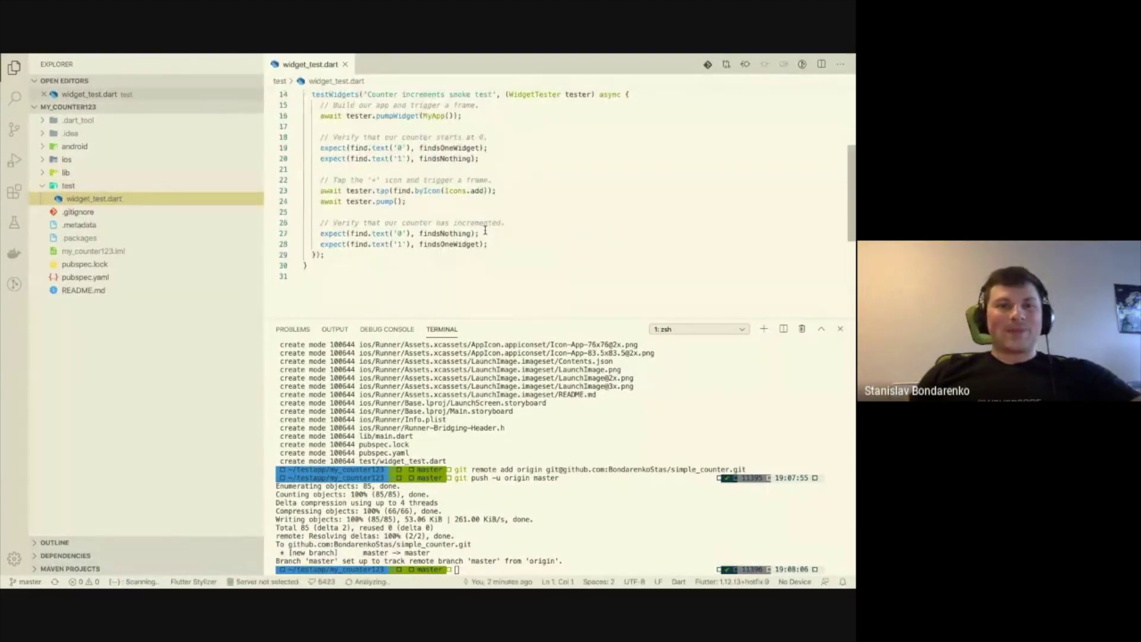
pyautogui.hotkey('ctrl', 'Right')
pyautogui.hotkey('ctrl', 'Right')
pyautogui.scroll(5, 142, 255)
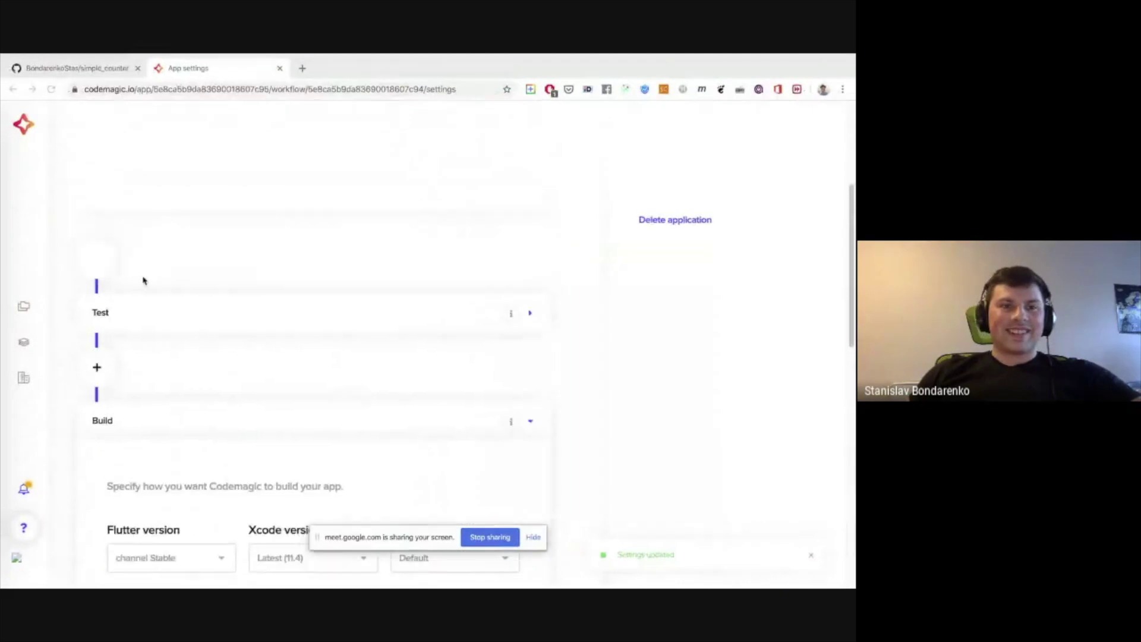
# - Enable Flutter analyzer and Flutter test, keeping the default test arguments, and save
pyautogui.click(117, 318)
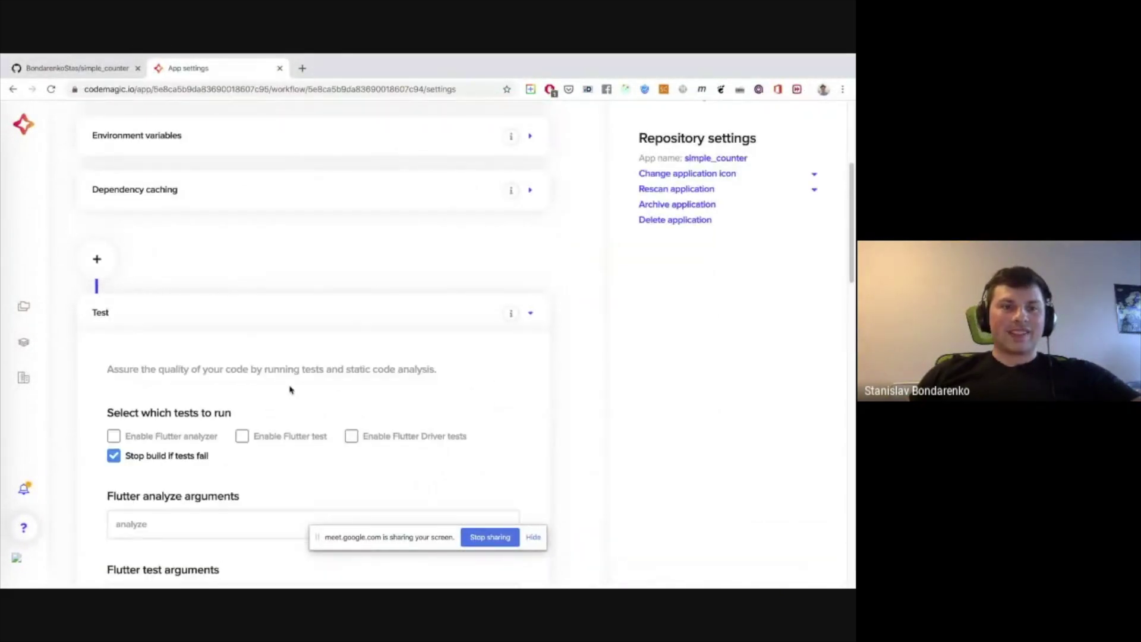
pyautogui.scroll(-2, 289, 389)
pyautogui.click(190, 301)
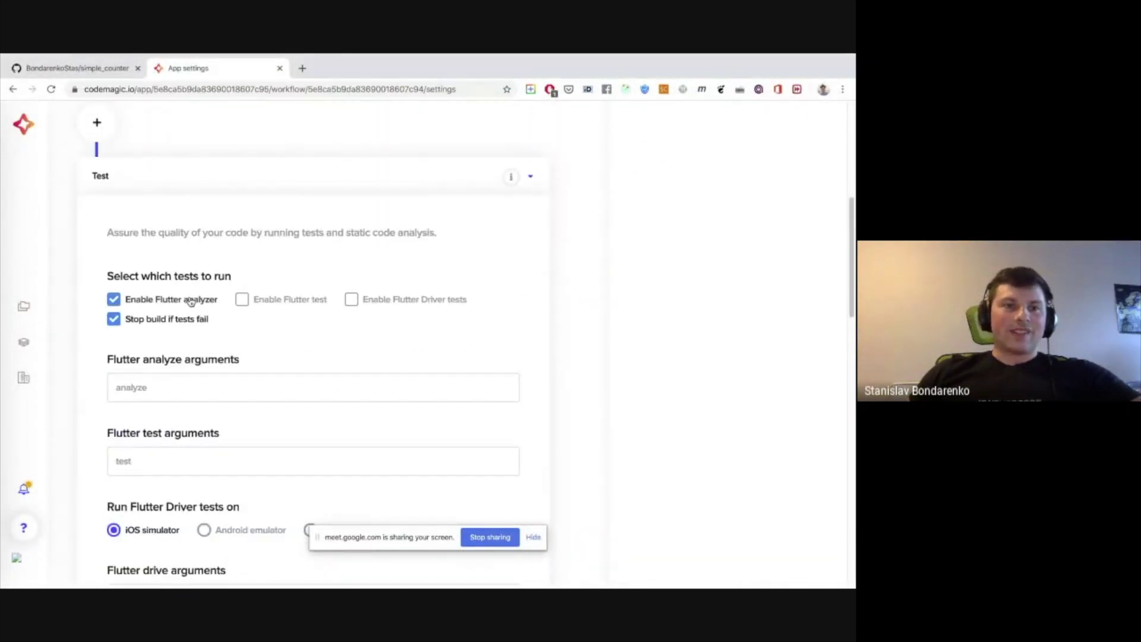
pyautogui.click(241, 304)
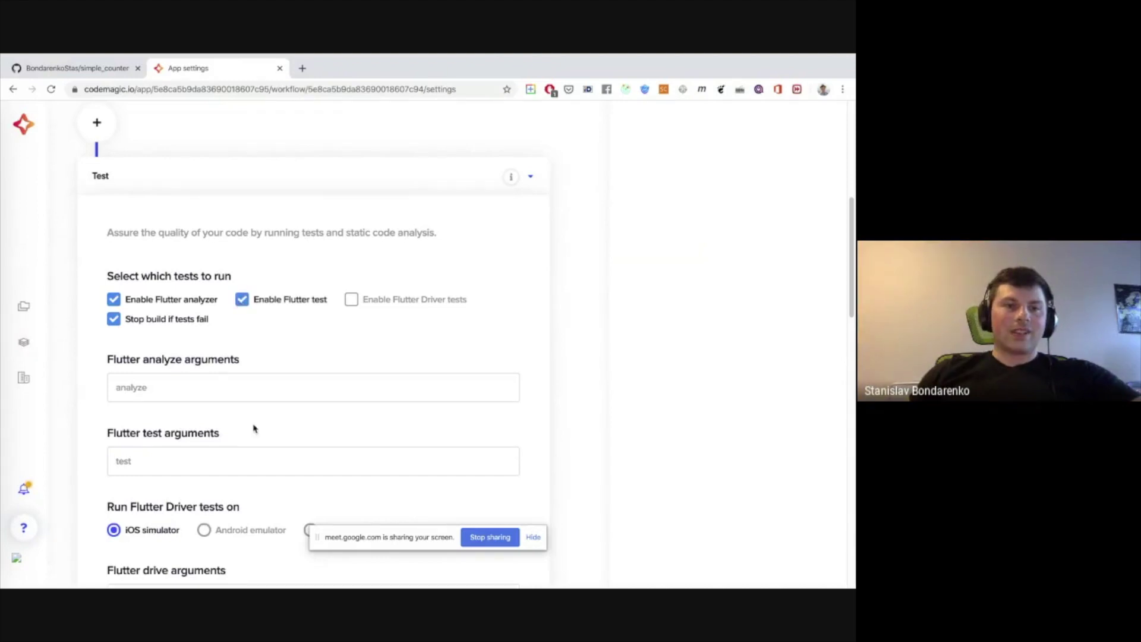
pyautogui.scroll(-2, 232, 392)
pyautogui.click(209, 362)
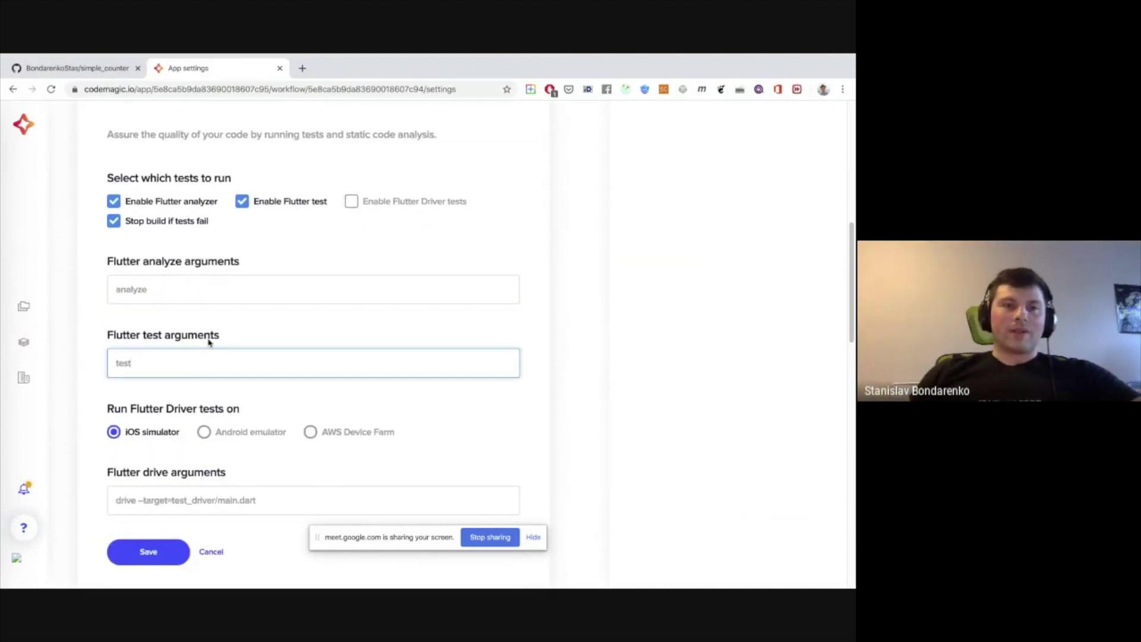
pyautogui.click(245, 342)
pyautogui.scroll(-1, 246, 342)
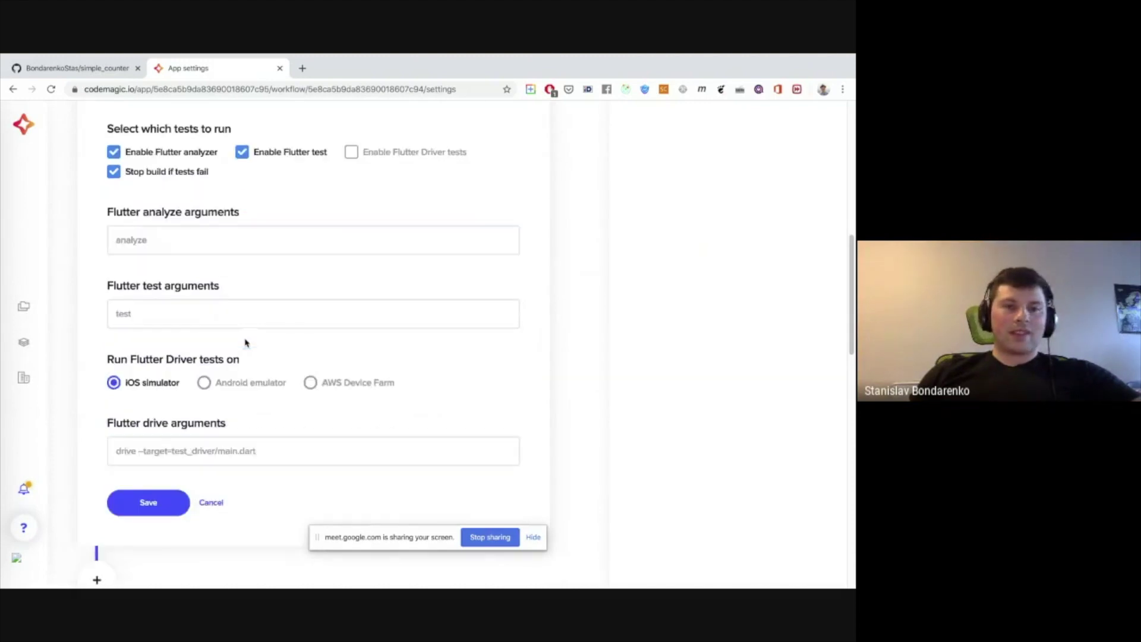
pyautogui.click(142, 503)
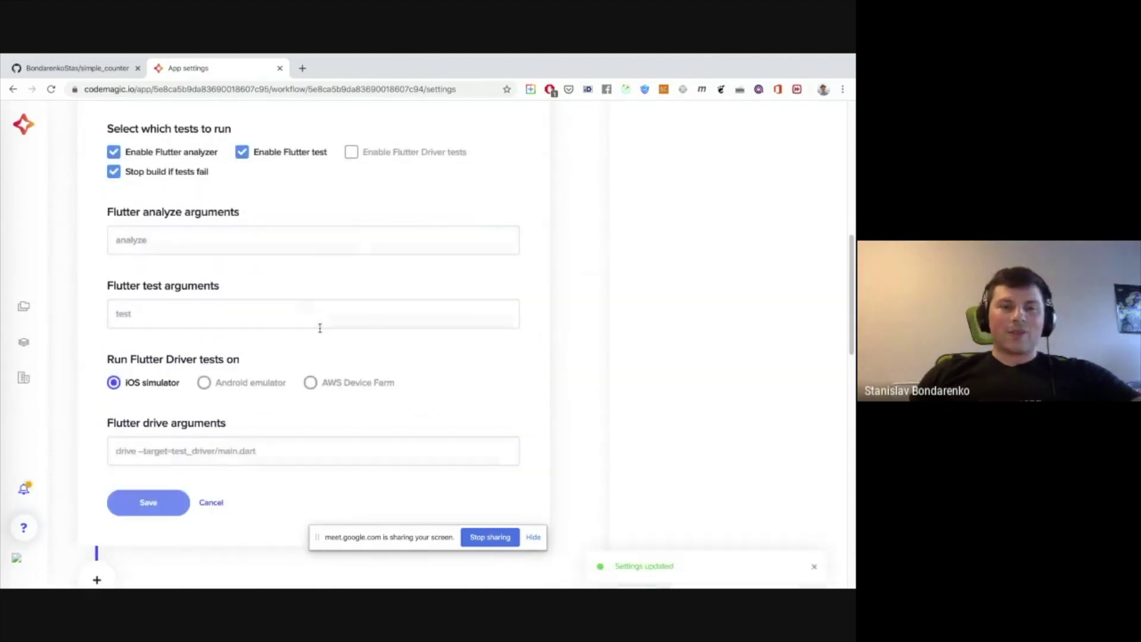
pyautogui.scroll(2, 319, 330)
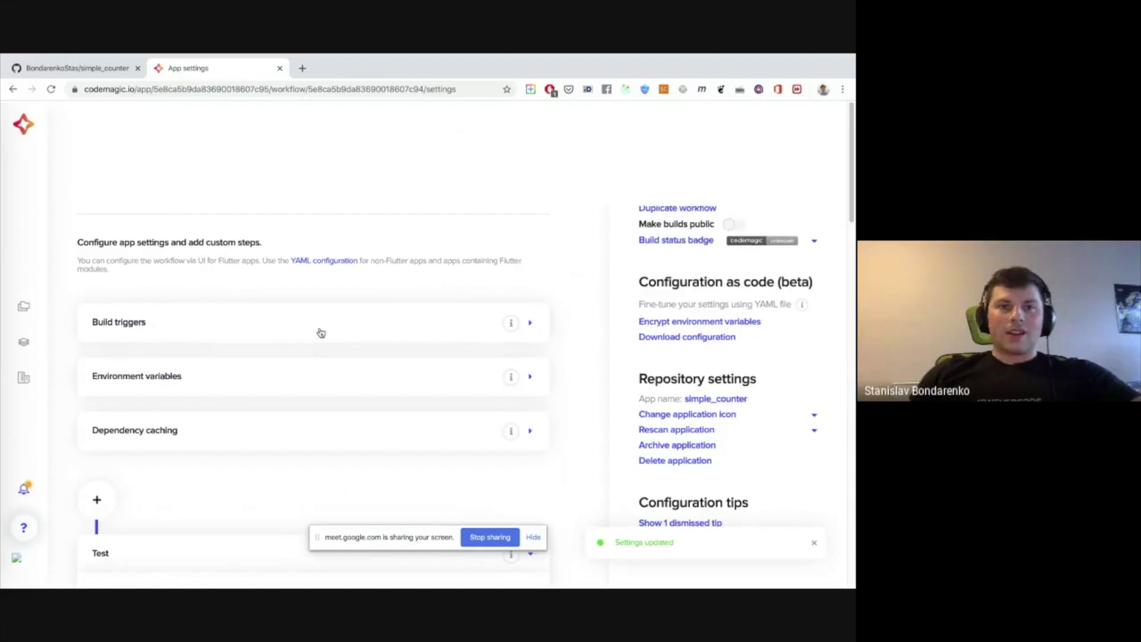
# - Start the first simple_counter build on branch master with Default Workflow
pyautogui.click(469, 173)
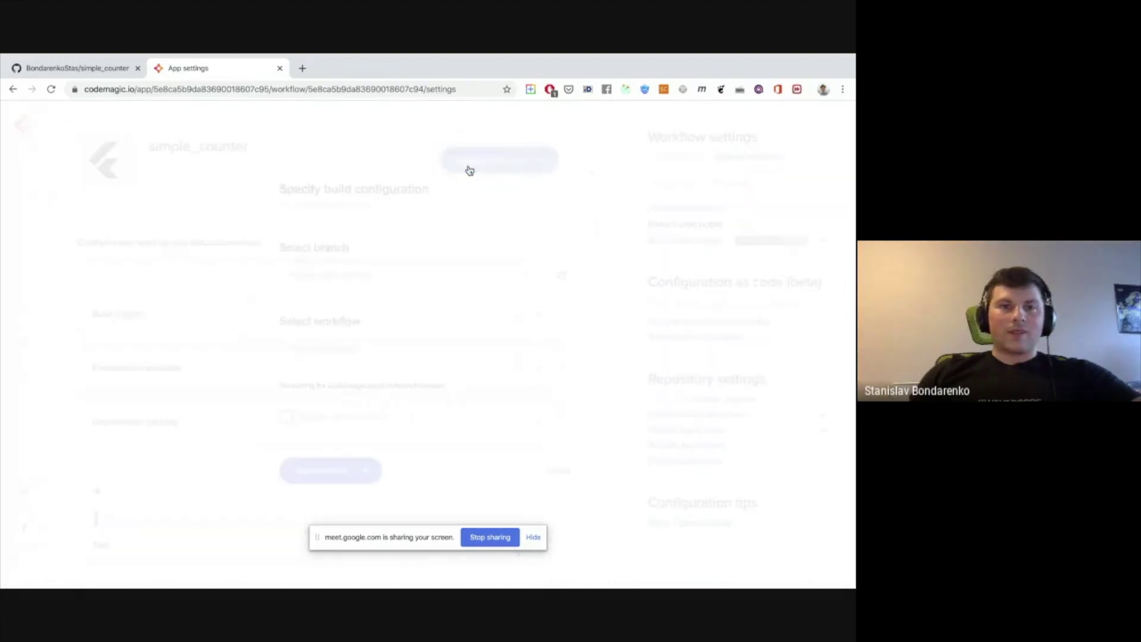
pyautogui.click(310, 289)
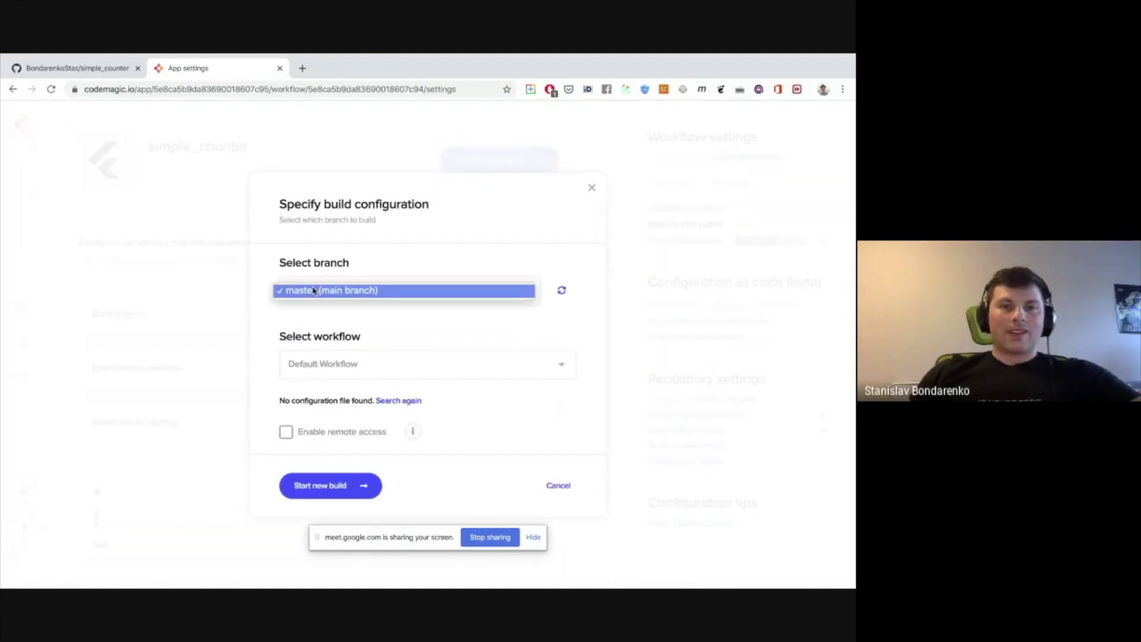
pyautogui.click(313, 291)
pyautogui.click(313, 369)
pyautogui.click(313, 364)
pyautogui.click(315, 487)
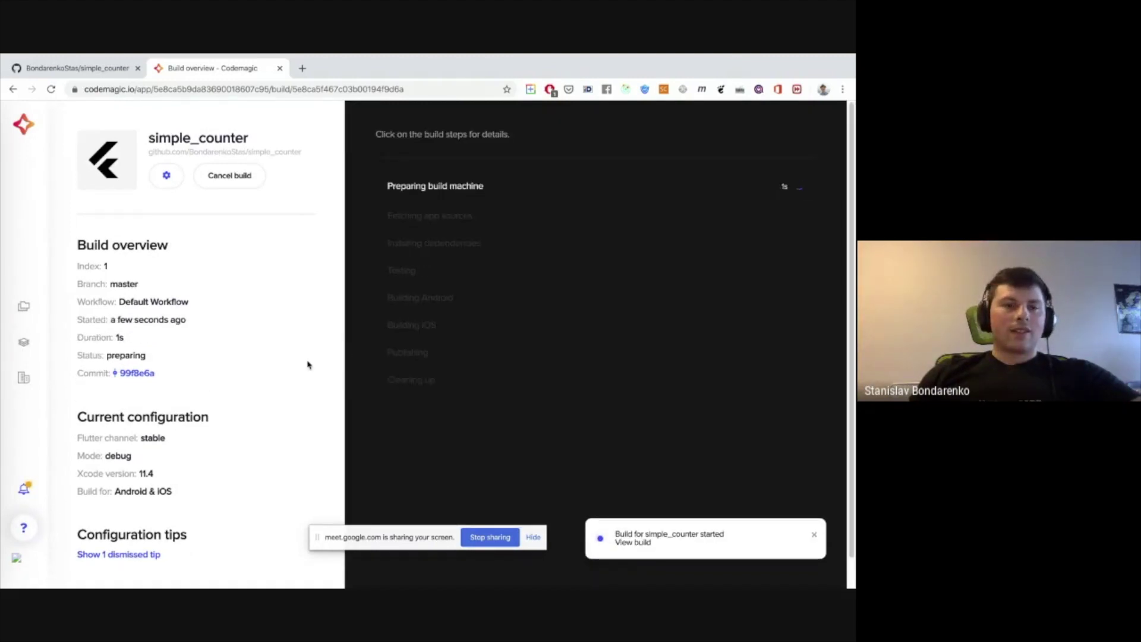
# - Show the log for the Preparing build machine step
pyautogui.scroll(-1, 308, 364)
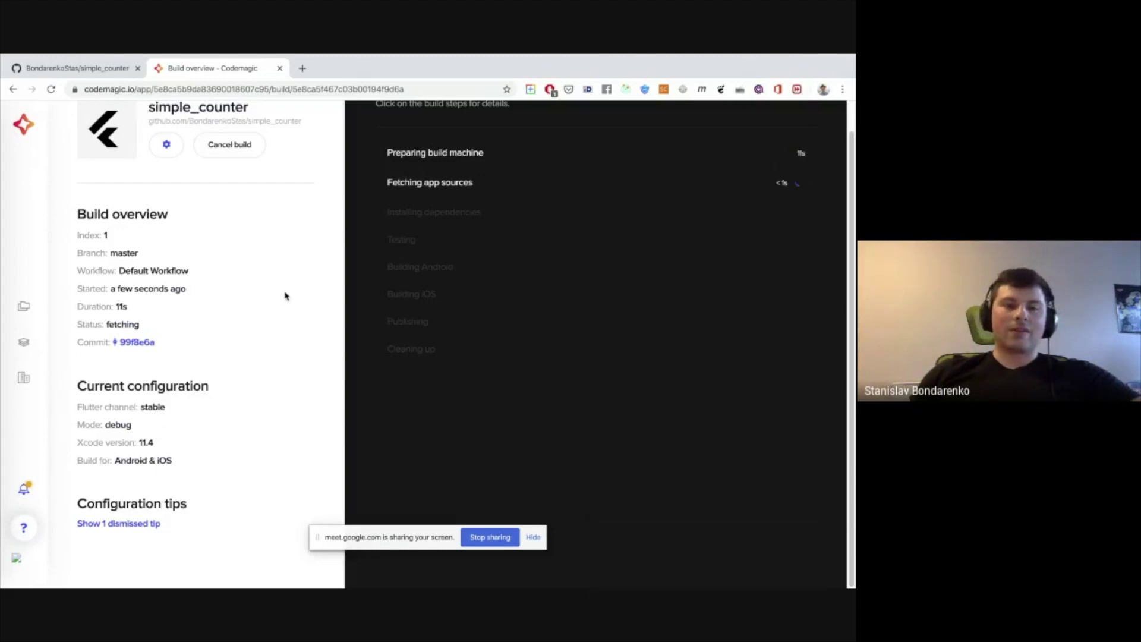
pyautogui.scroll(1, 344, 250)
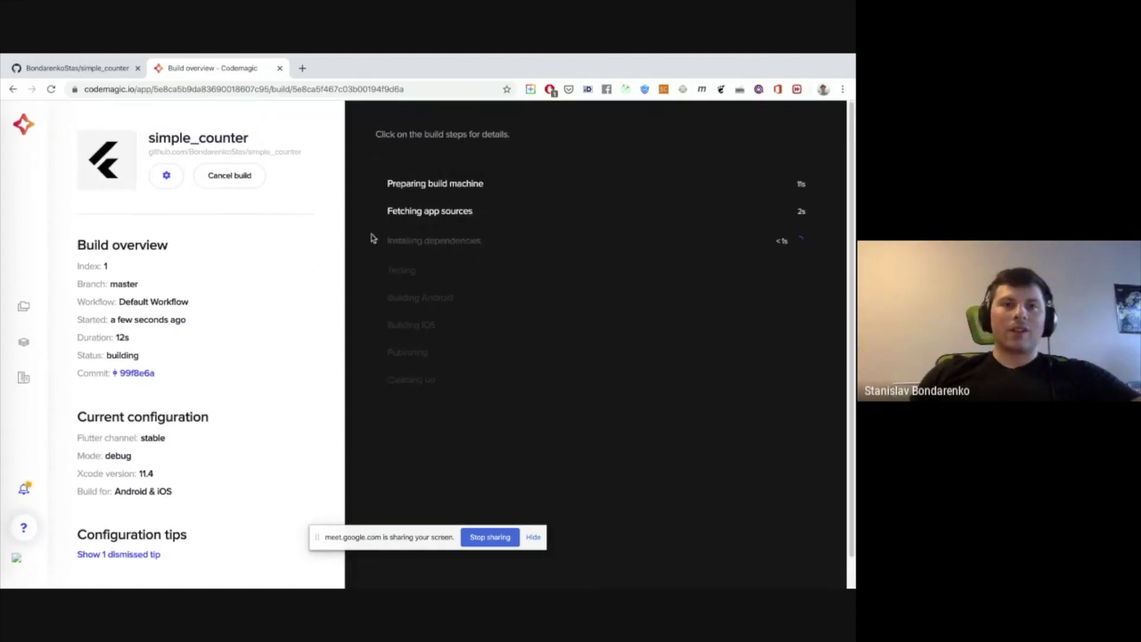
pyautogui.click(402, 195)
pyautogui.scroll(-2, 559, 291)
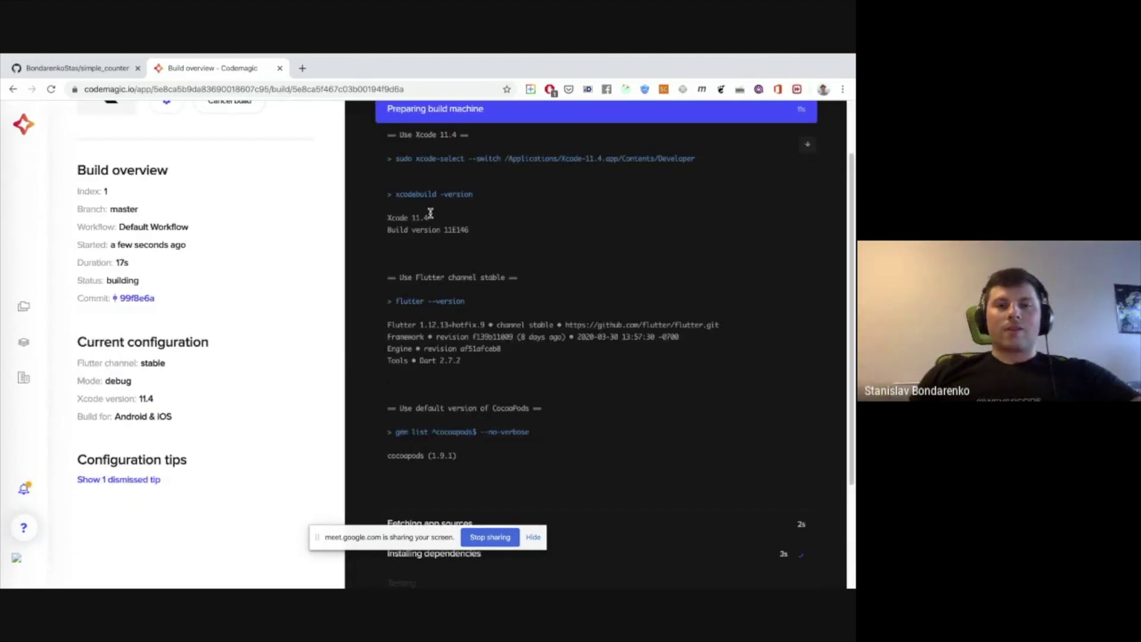
pyautogui.scroll(-4, 469, 267)
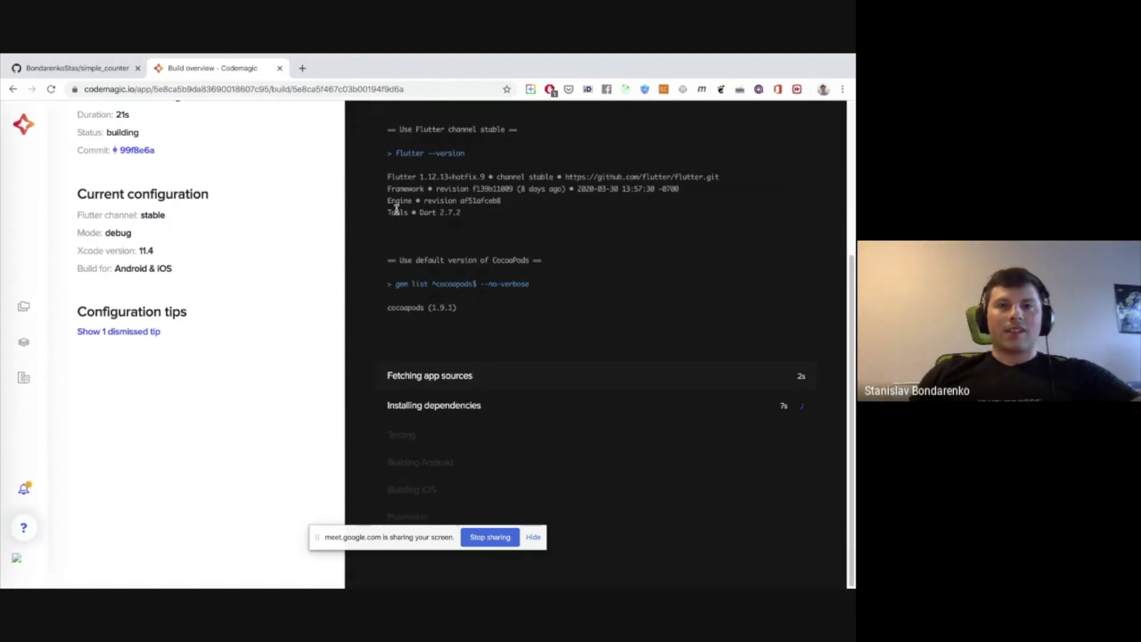
pyautogui.scroll(7, 396, 209)
pyautogui.scroll(-7, 416, 297)
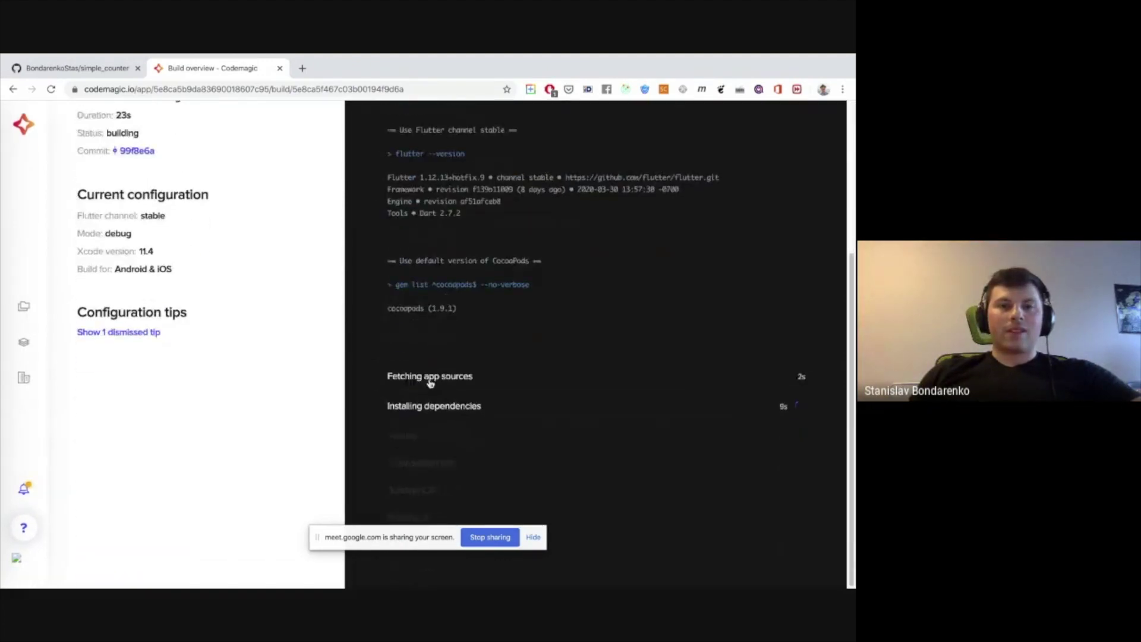
# - Expand the Fetching app sources log and point out the clone command's depth option
pyautogui.click(429, 382)
pyautogui.scroll(-4, 561, 441)
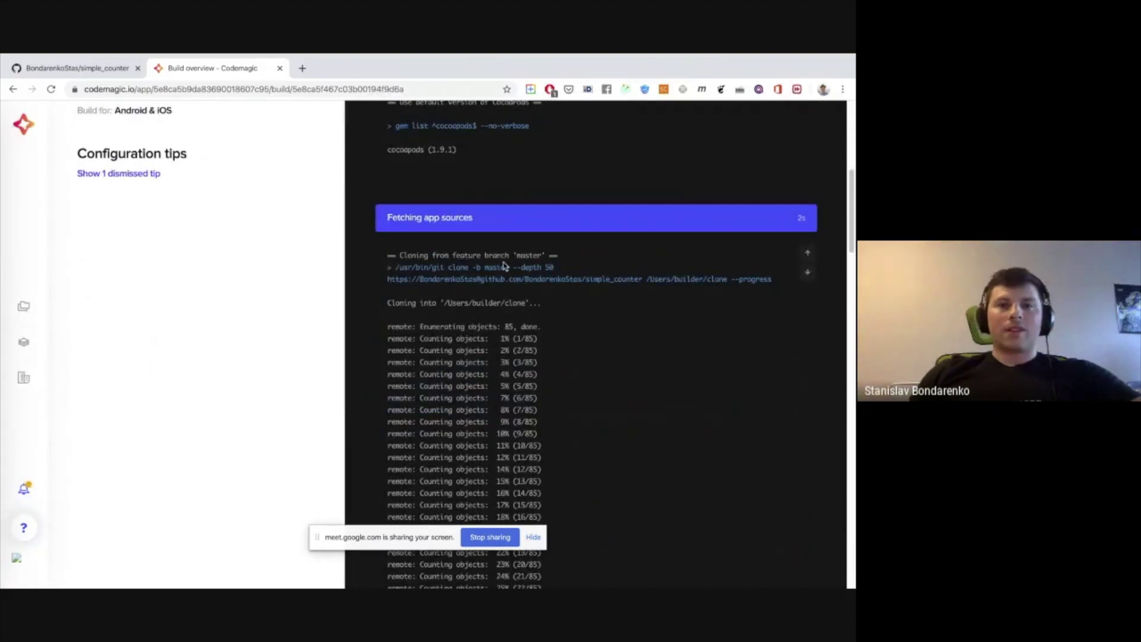
pyautogui.moveTo(539, 270); pyautogui.dragTo(549, 270)
pyautogui.click(550, 269)
pyautogui.scroll(-15, 573, 398)
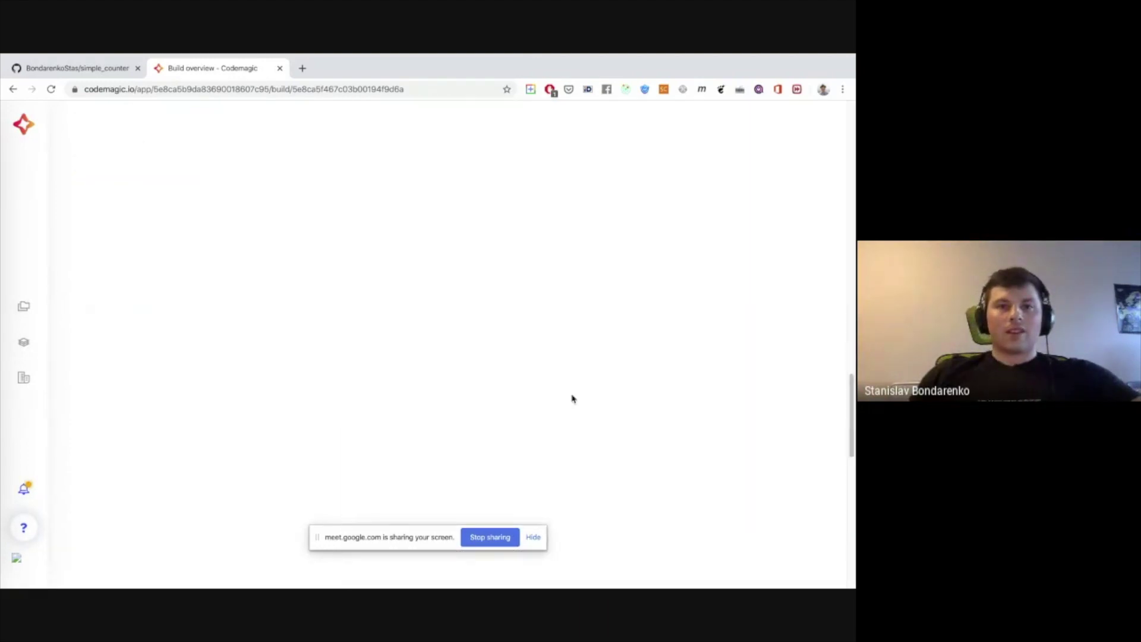
pyautogui.scroll(-15, 573, 398)
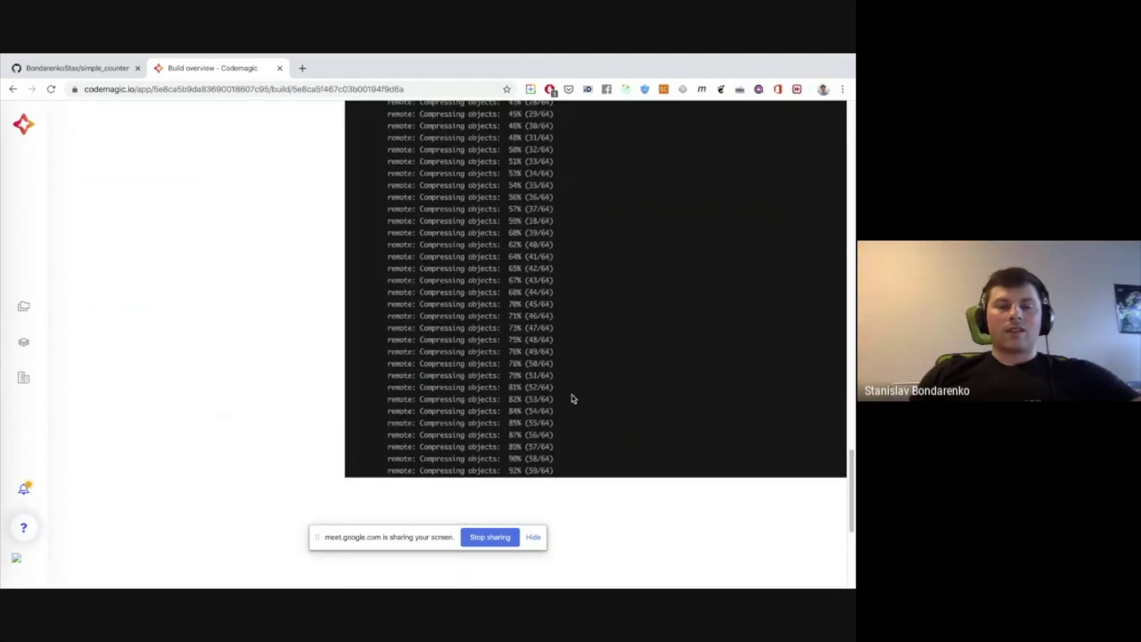
pyautogui.scroll(-1, 573, 398)
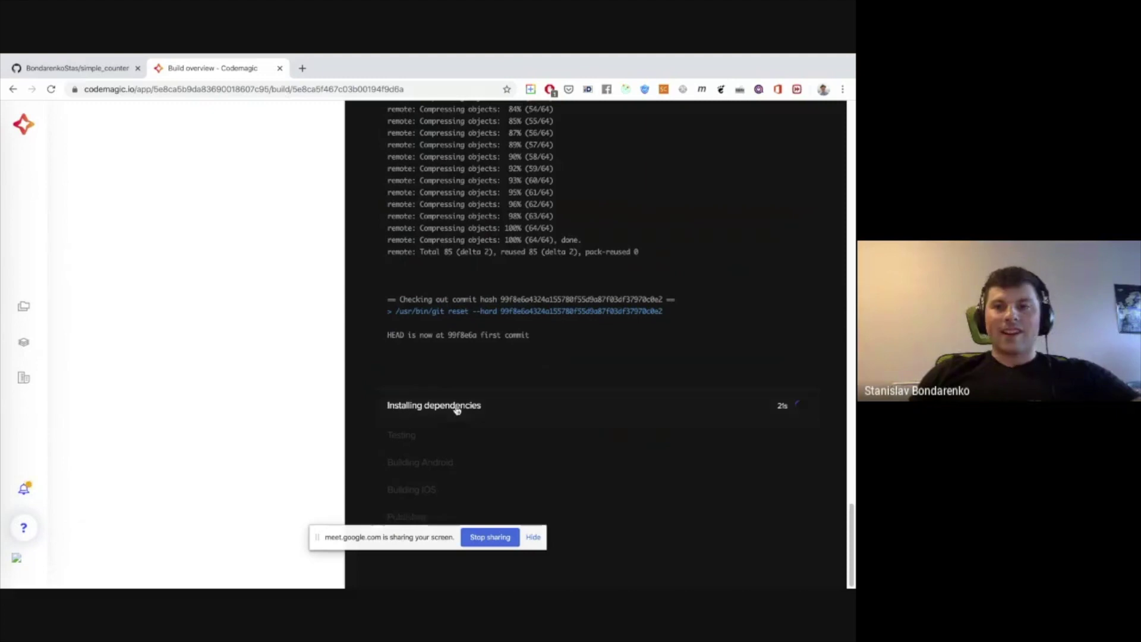
pyautogui.scroll(2, 508, 333)
pyautogui.scroll(-2, 508, 333)
# - Expand the Installing dependencies log, point out the keytool command, and return to the top
pyautogui.click(445, 427)
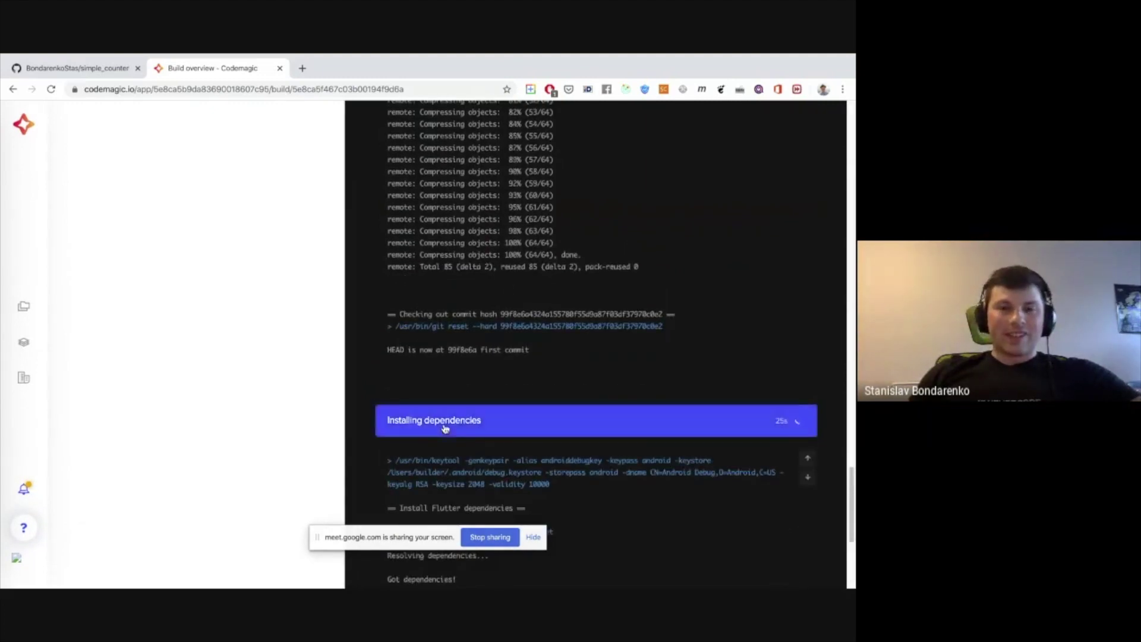
pyautogui.scroll(-3, 445, 426)
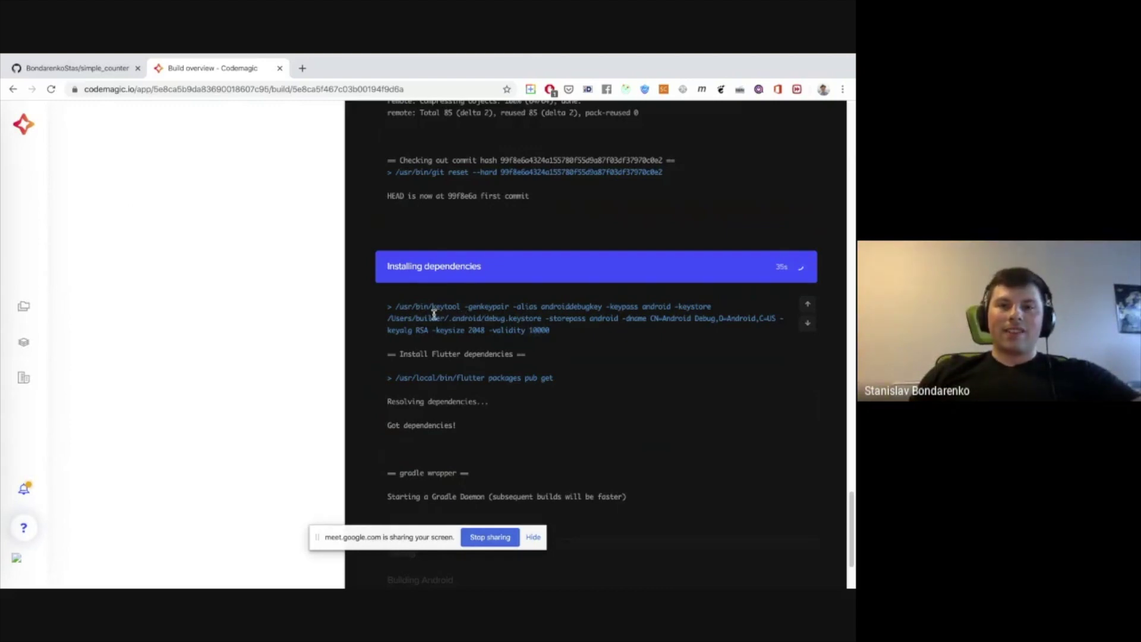
pyautogui.doubleClick(460, 308)
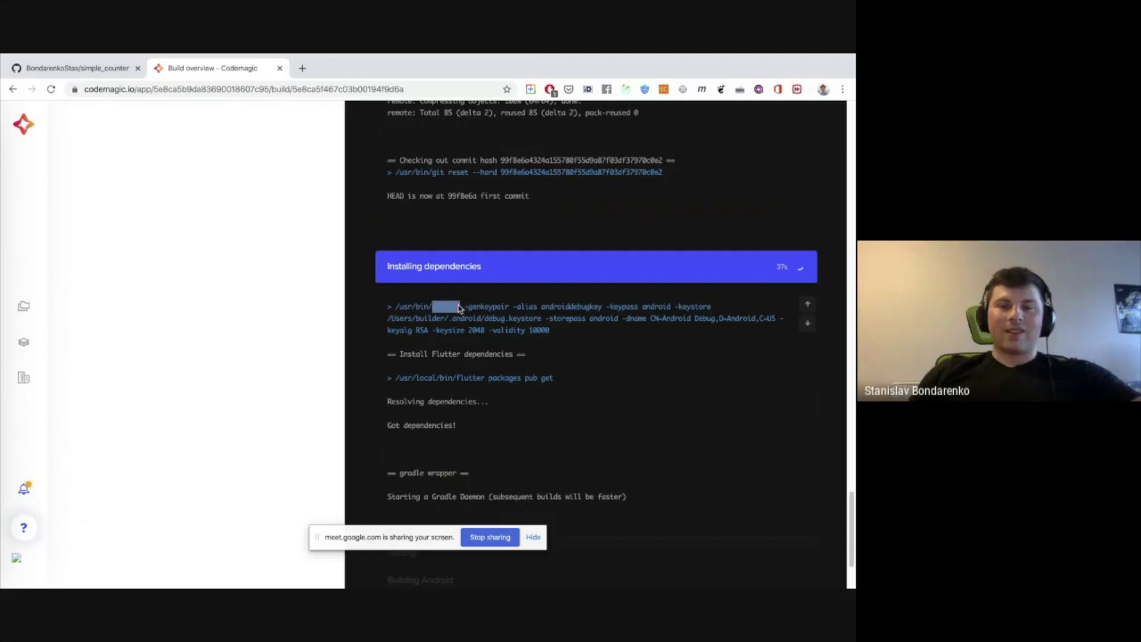
pyautogui.click(564, 308)
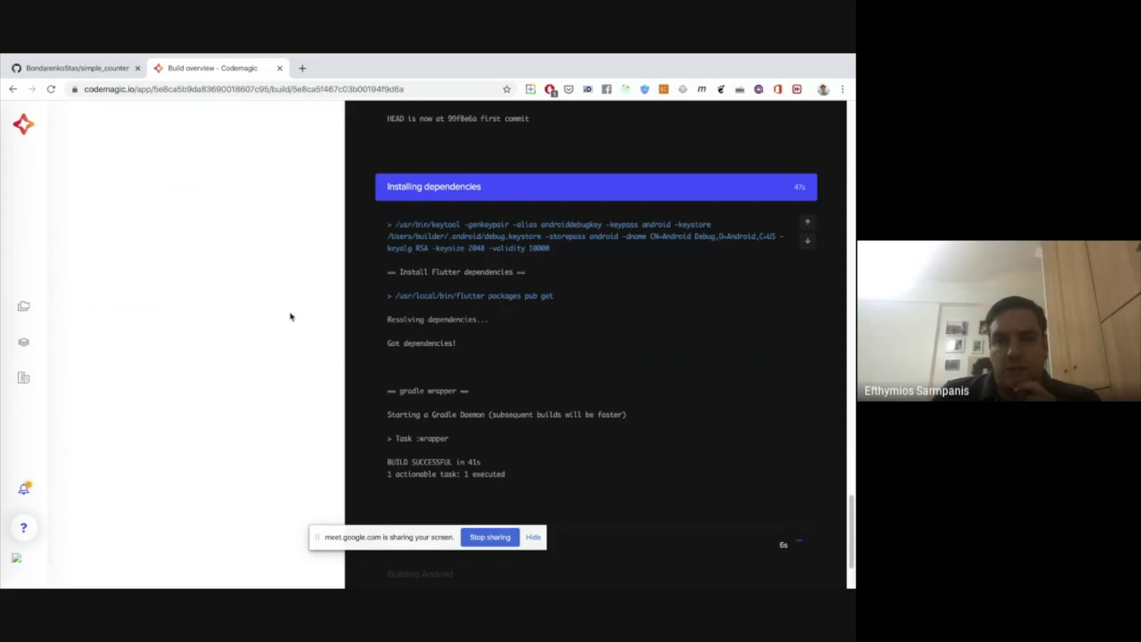
pyautogui.scroll(10, 273, 302)
pyautogui.scroll(10, 273, 303)
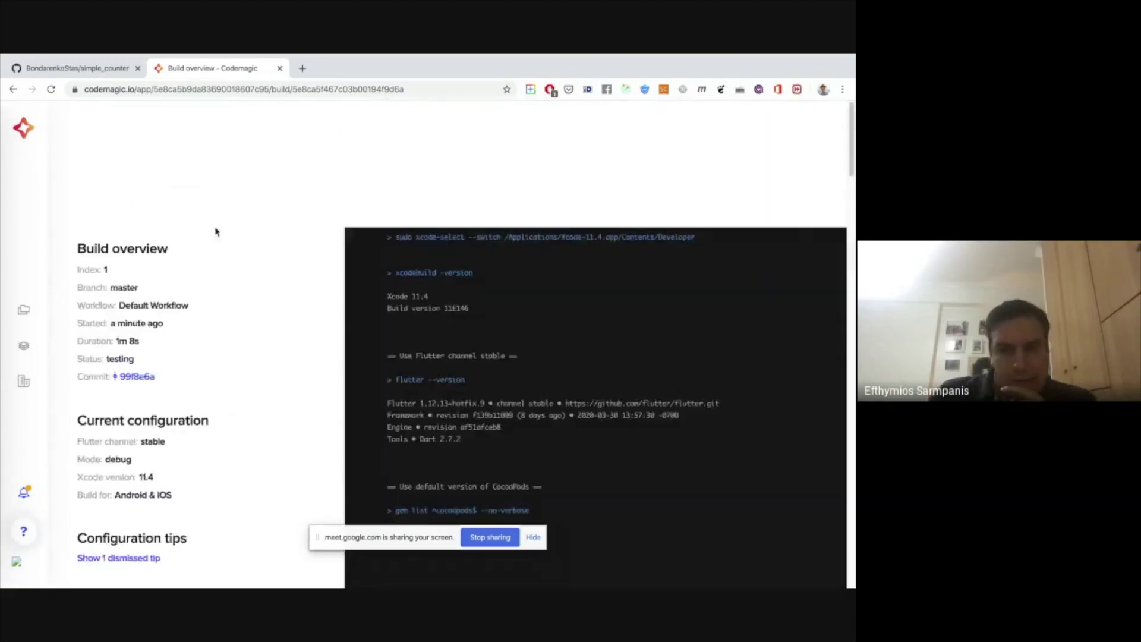
# - Open the workflow settings and review Flutter versions, leaving channel Stable selected
pyautogui.click(167, 173)
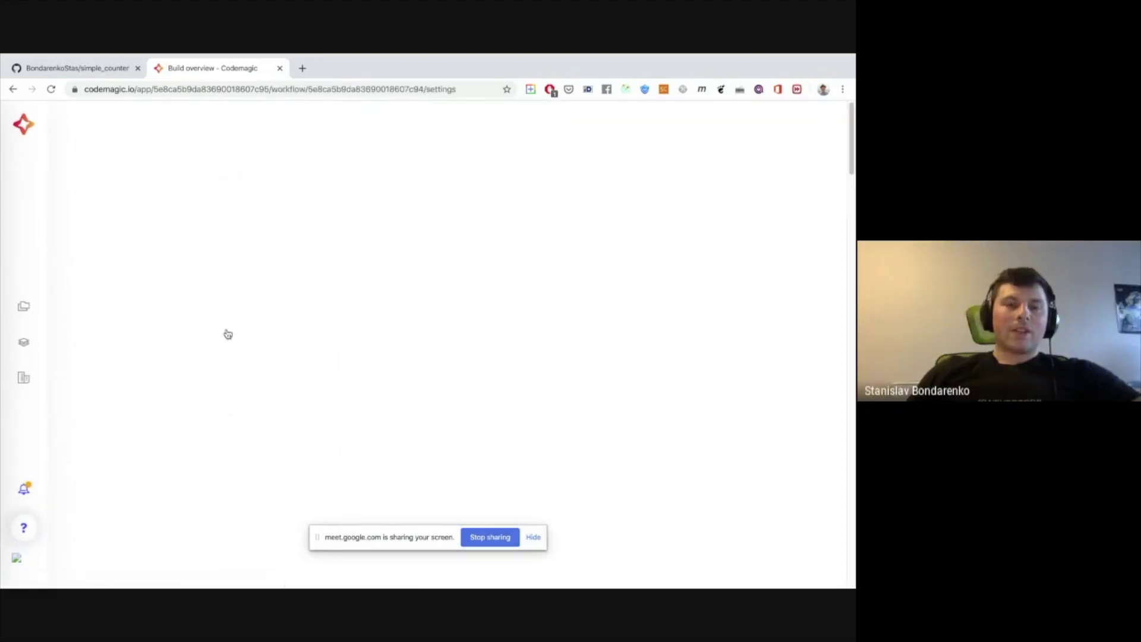
pyautogui.scroll(-10, 227, 333)
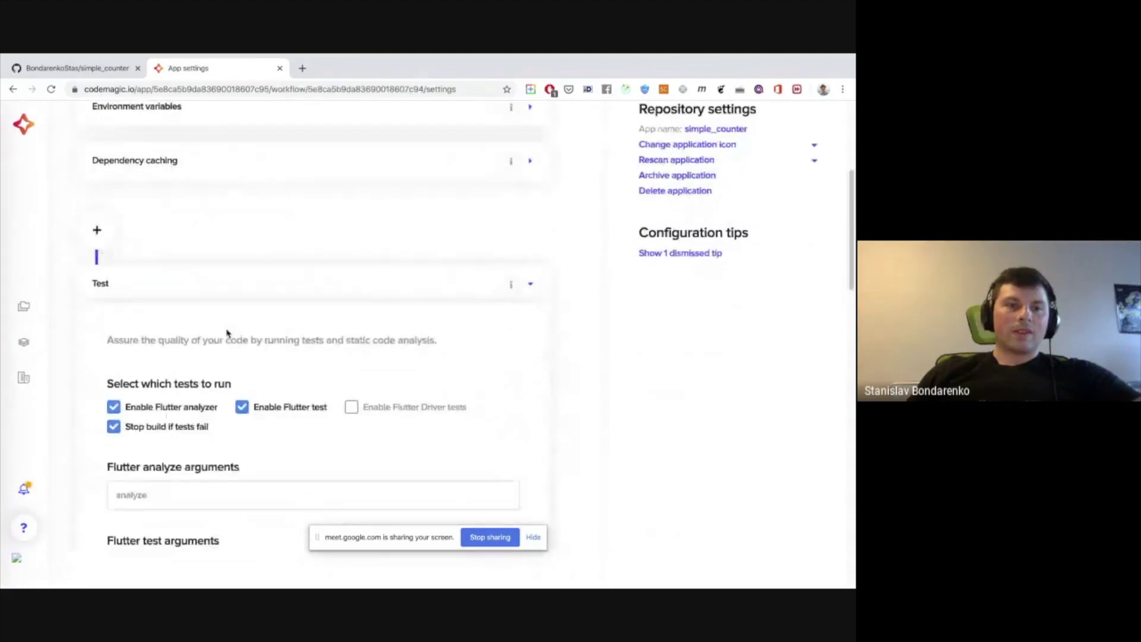
pyautogui.scroll(-10, 228, 333)
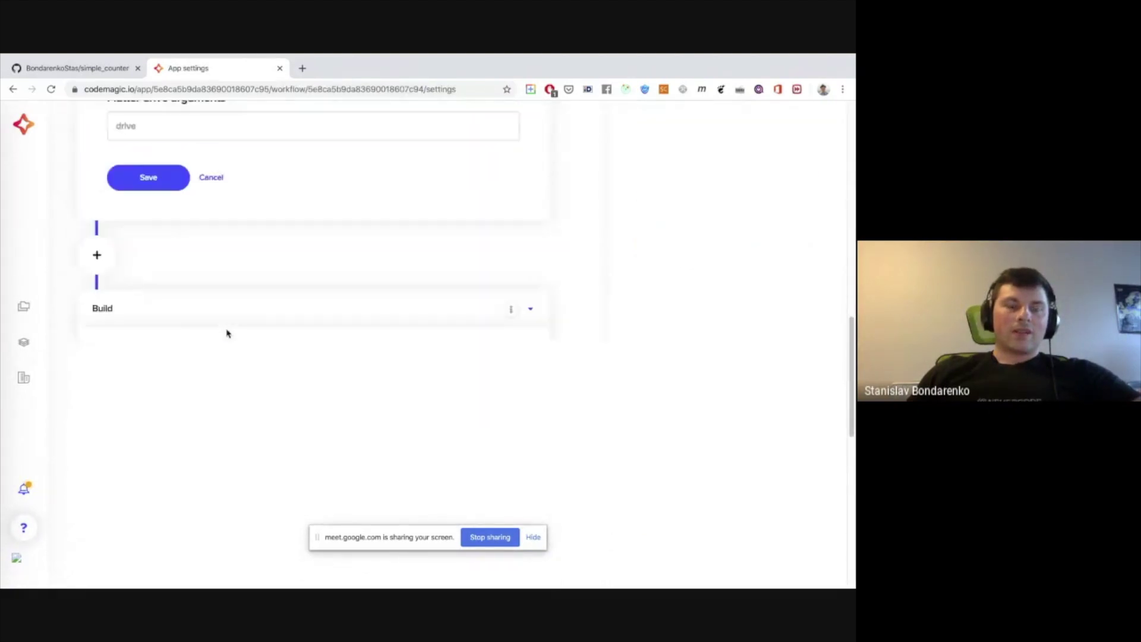
pyautogui.scroll(-2, 196, 333)
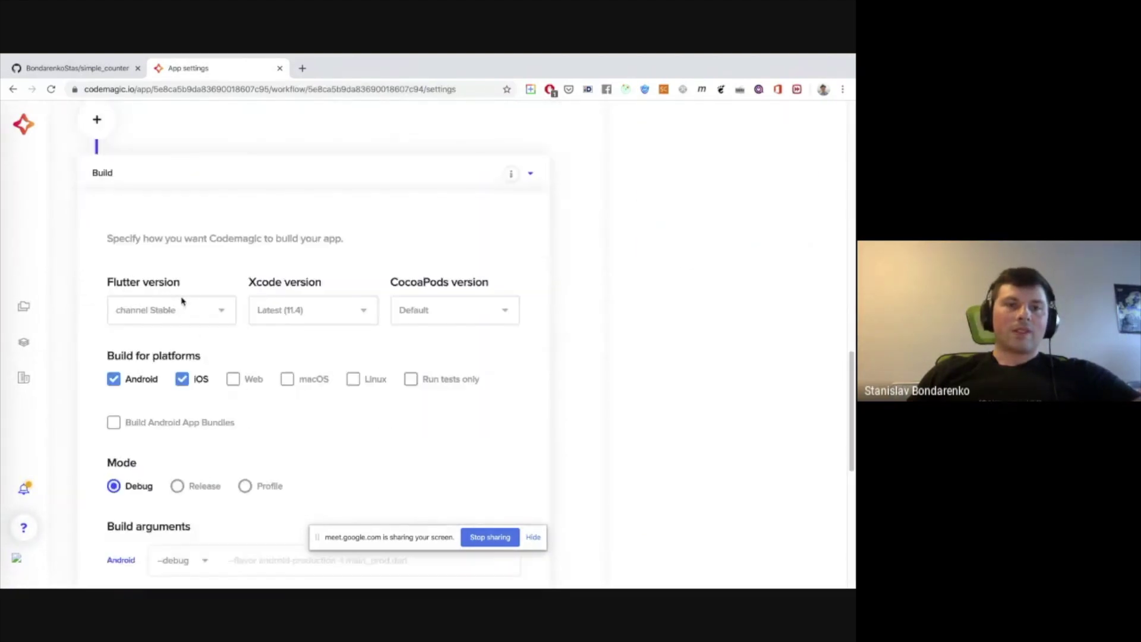
pyautogui.click(178, 312)
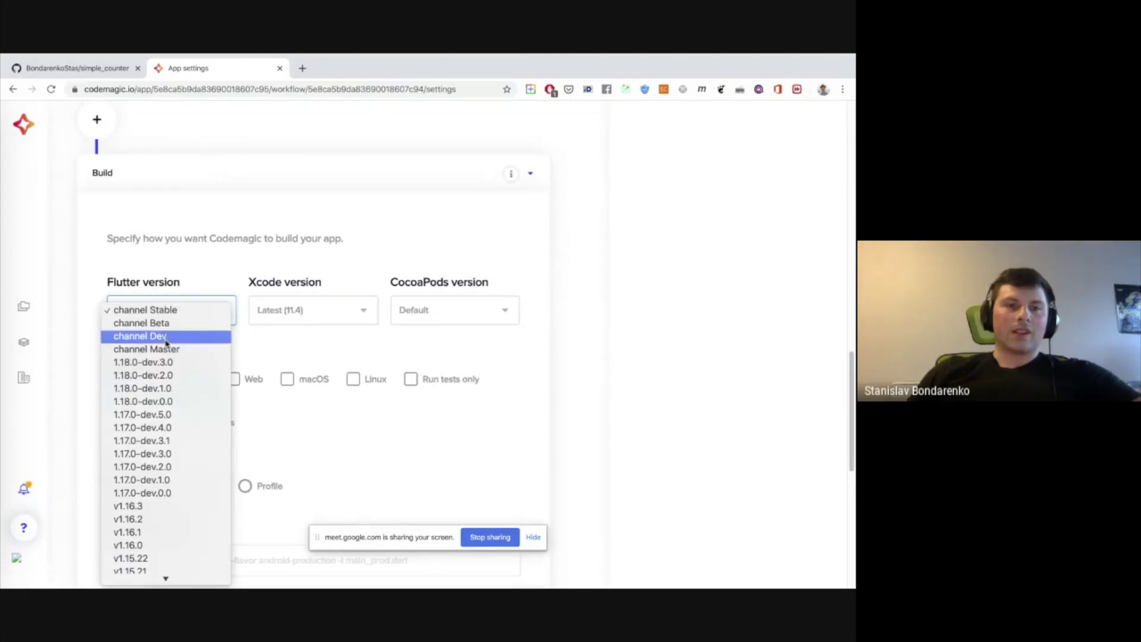
pyautogui.scroll(-3, 161, 417)
pyautogui.scroll(-15, 160, 417)
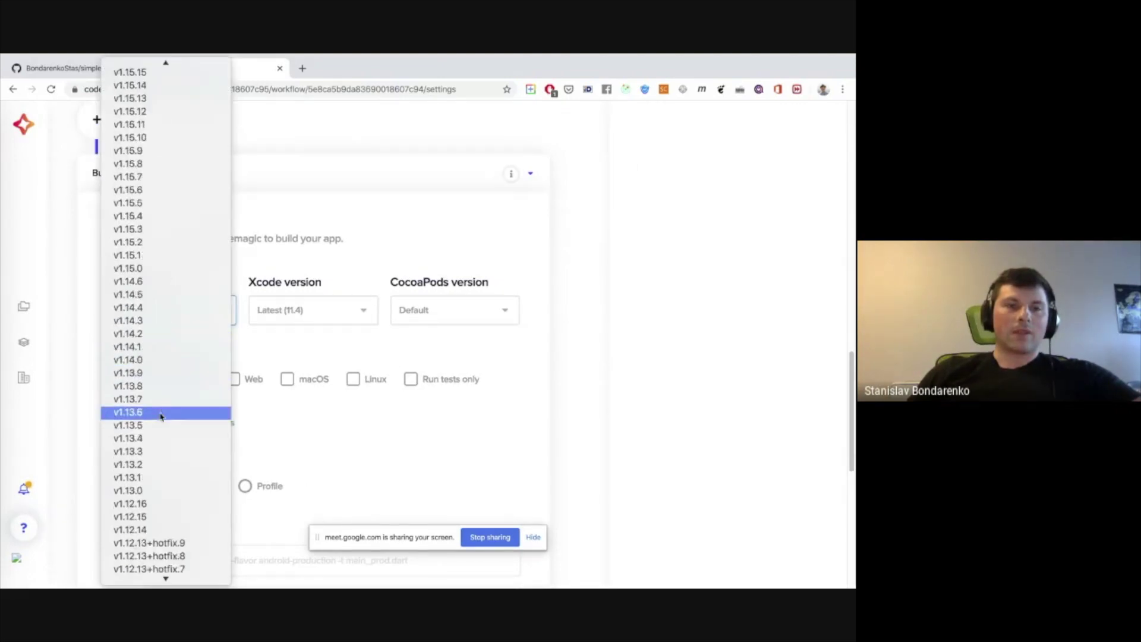
pyautogui.scroll(20, 160, 417)
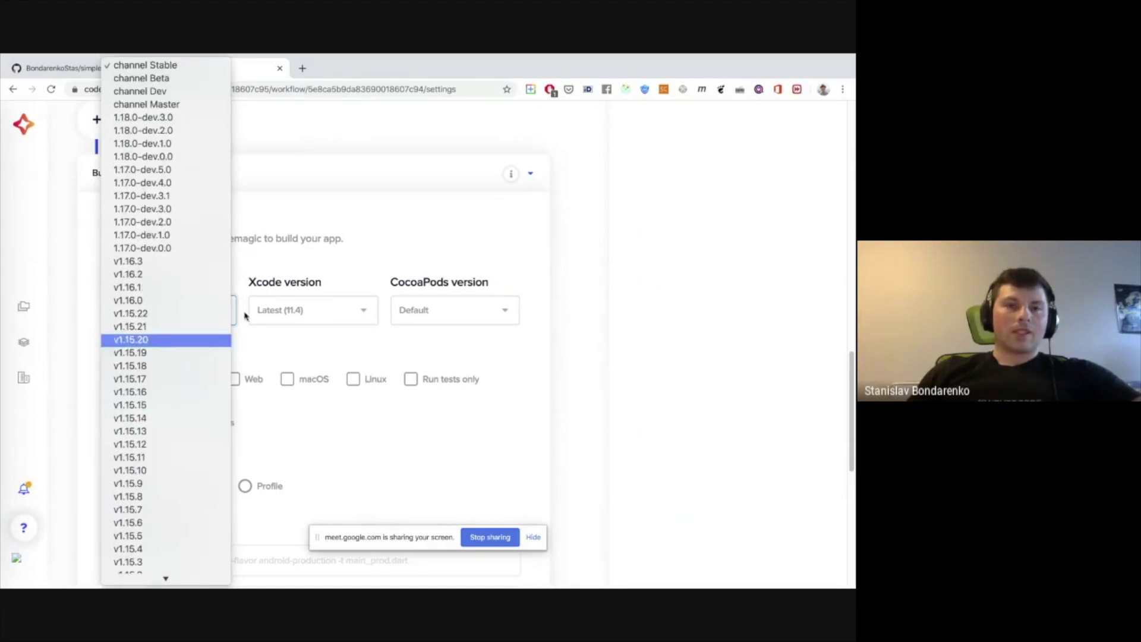
pyautogui.click(275, 284)
# - Keep Xcode at Latest (11.4) and CocoaPods at Default, then go to the Builds list
pyautogui.click(297, 312)
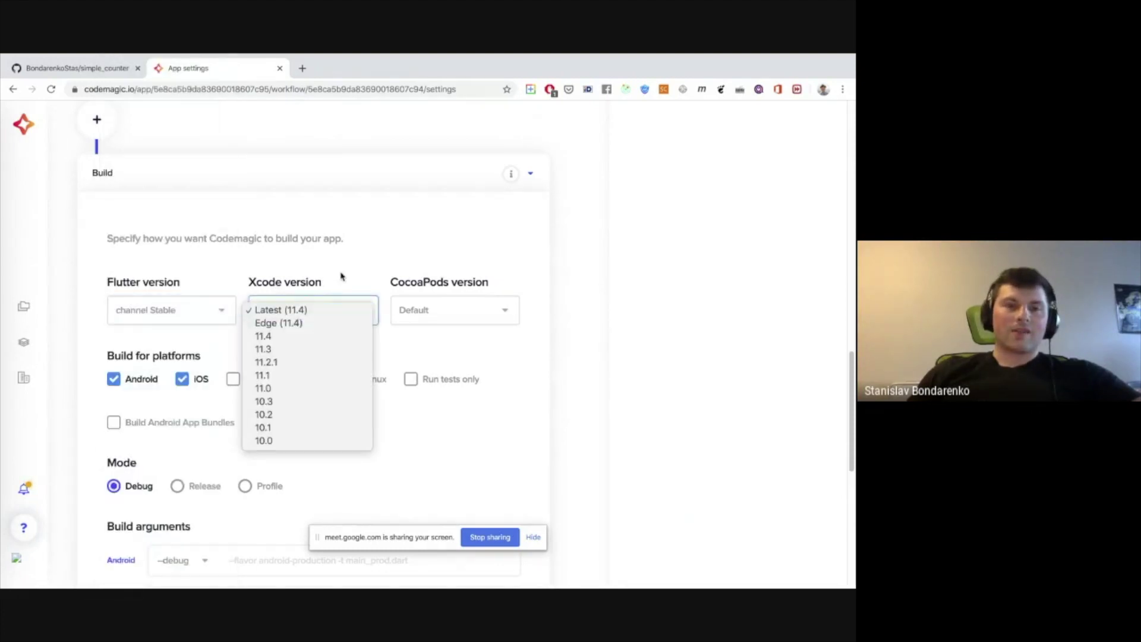
pyautogui.click(389, 281)
pyautogui.click(418, 307)
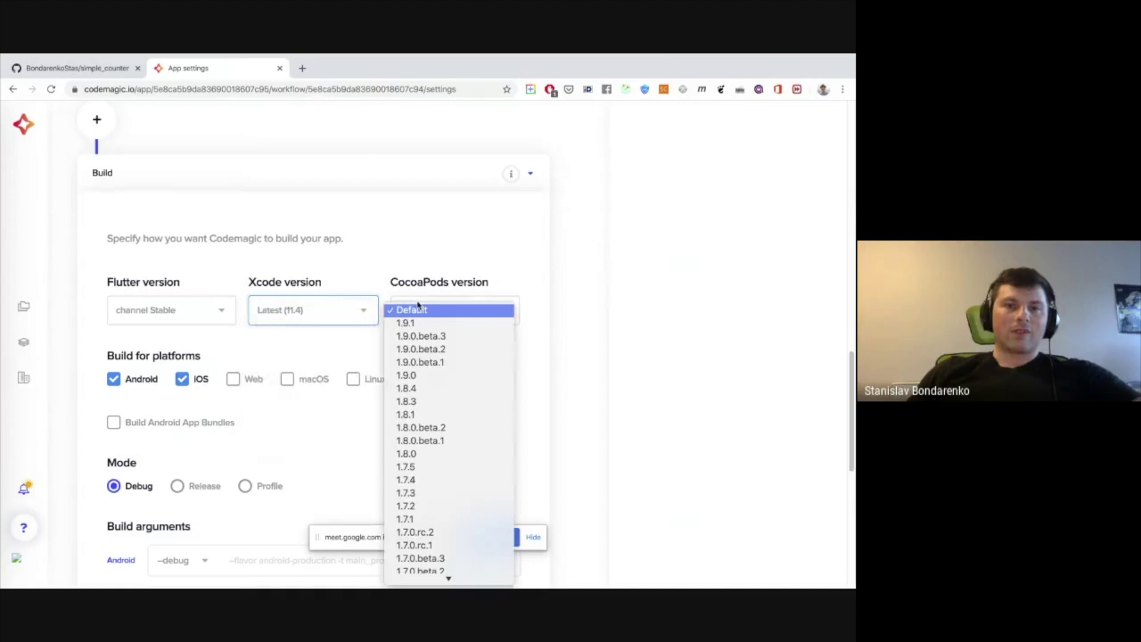
pyautogui.click(368, 266)
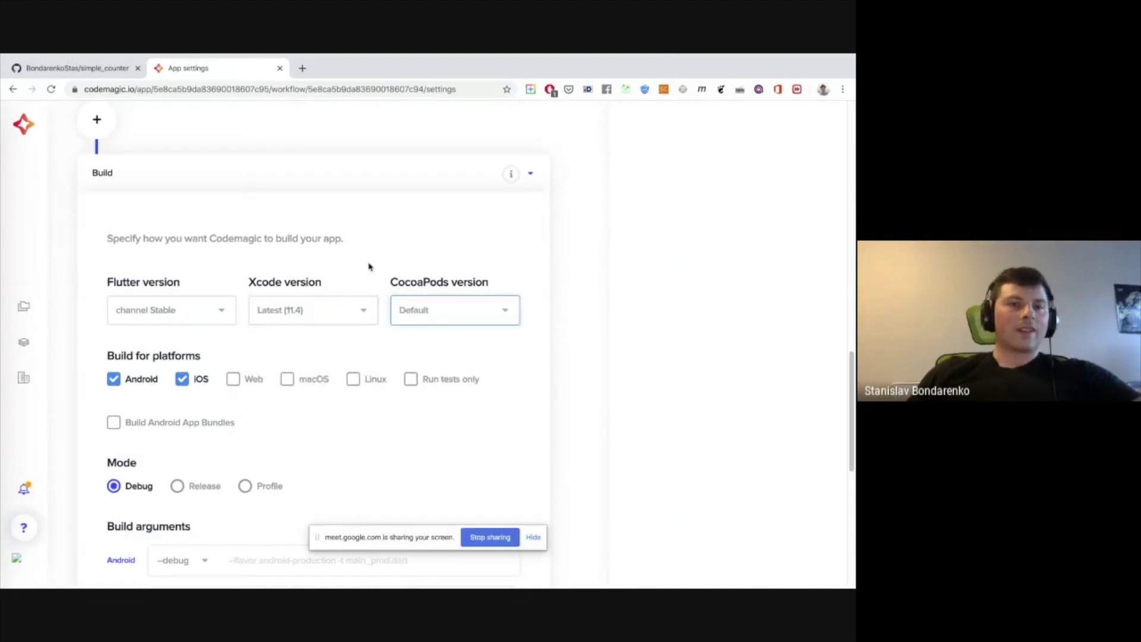
pyautogui.click(24, 342)
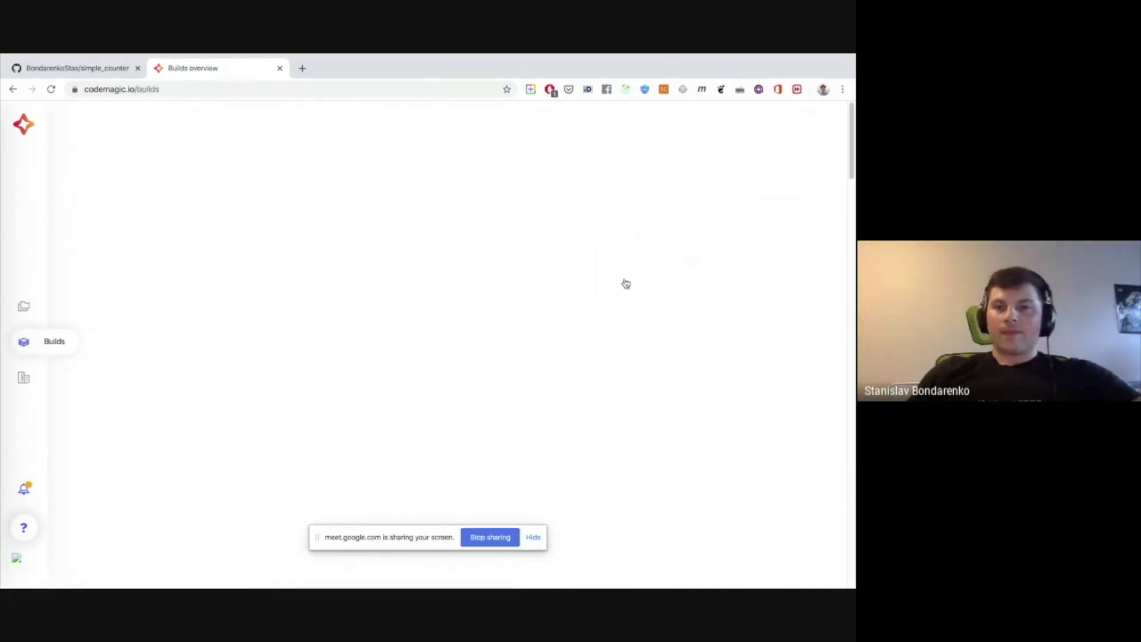
# - Open the simple_counter build and view Testing results: no analyzer issues, 1 passed, 0 failed
pyautogui.click(675, 295)
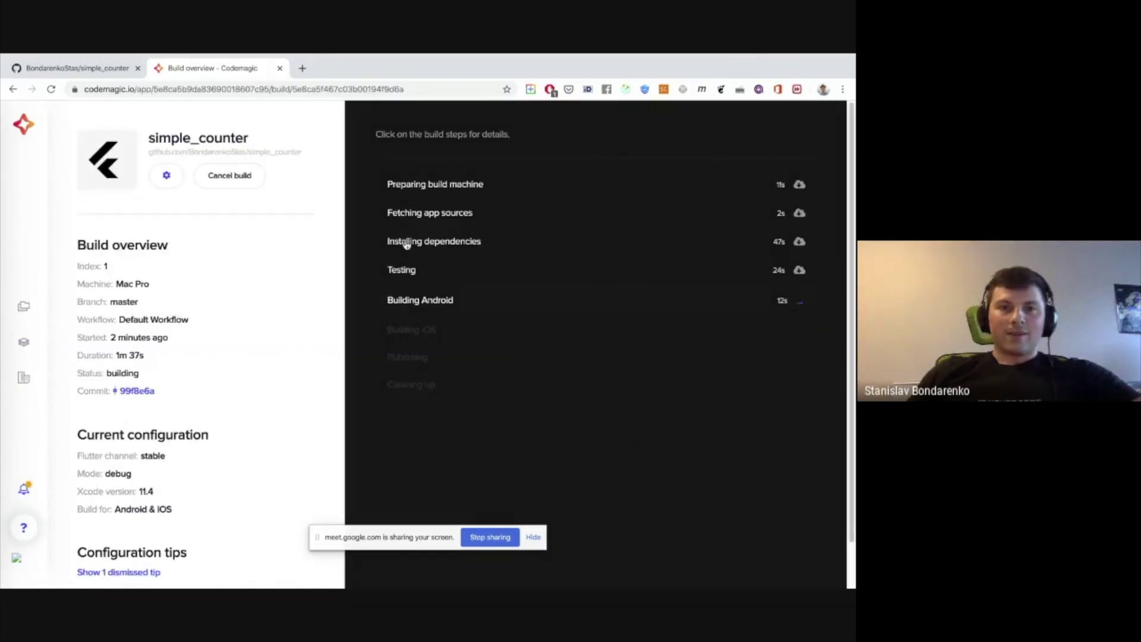
pyautogui.click(406, 243)
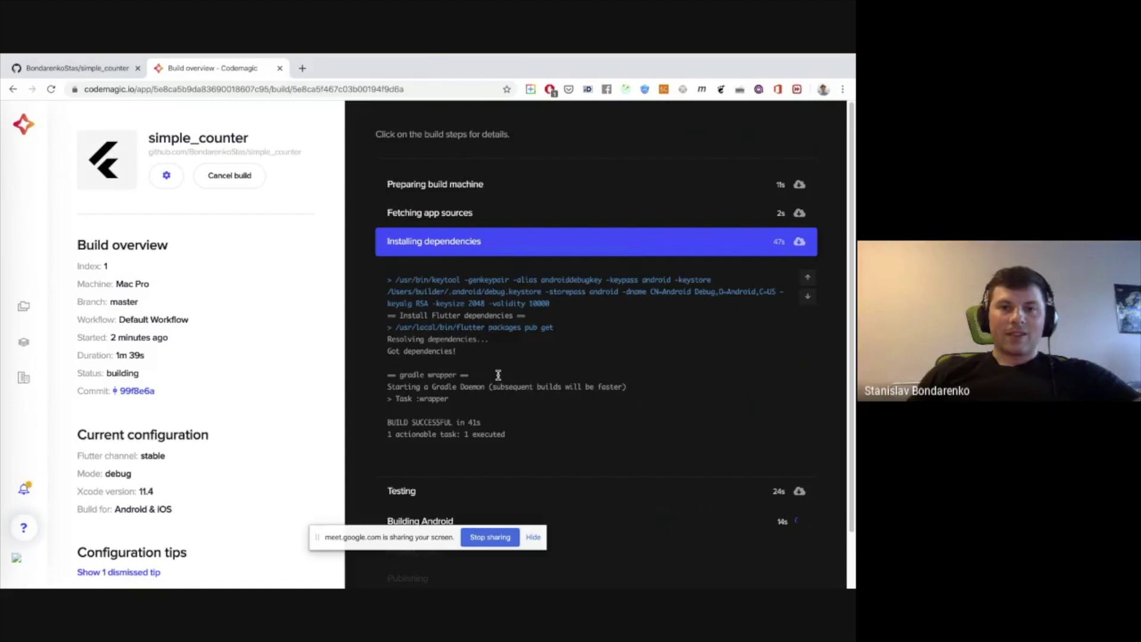
pyautogui.scroll(-2, 498, 375)
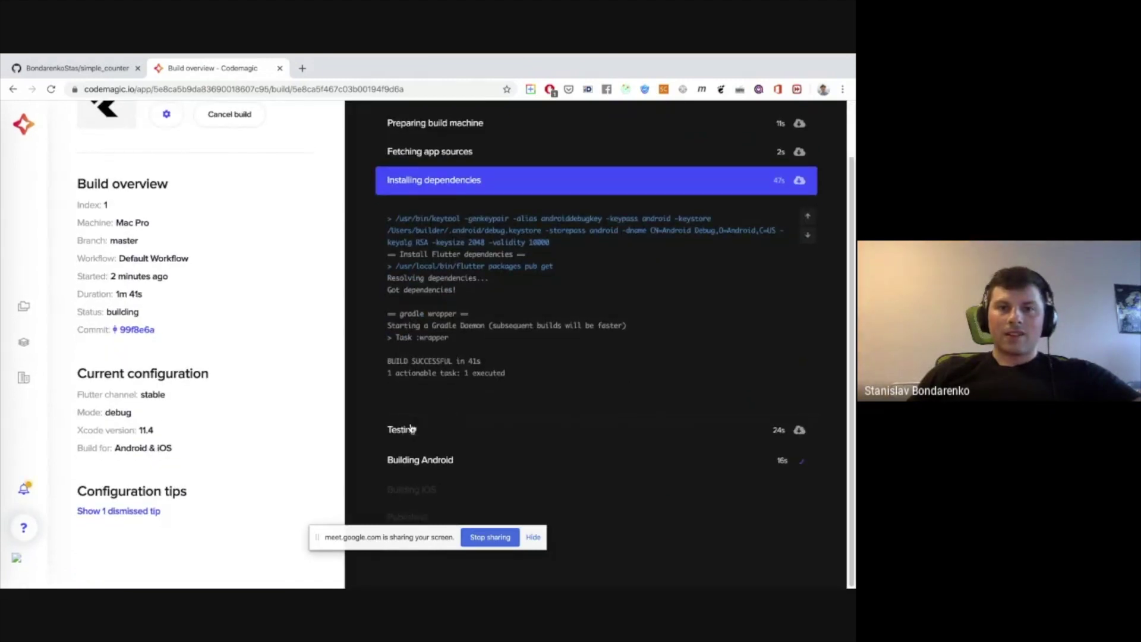
pyautogui.click(410, 427)
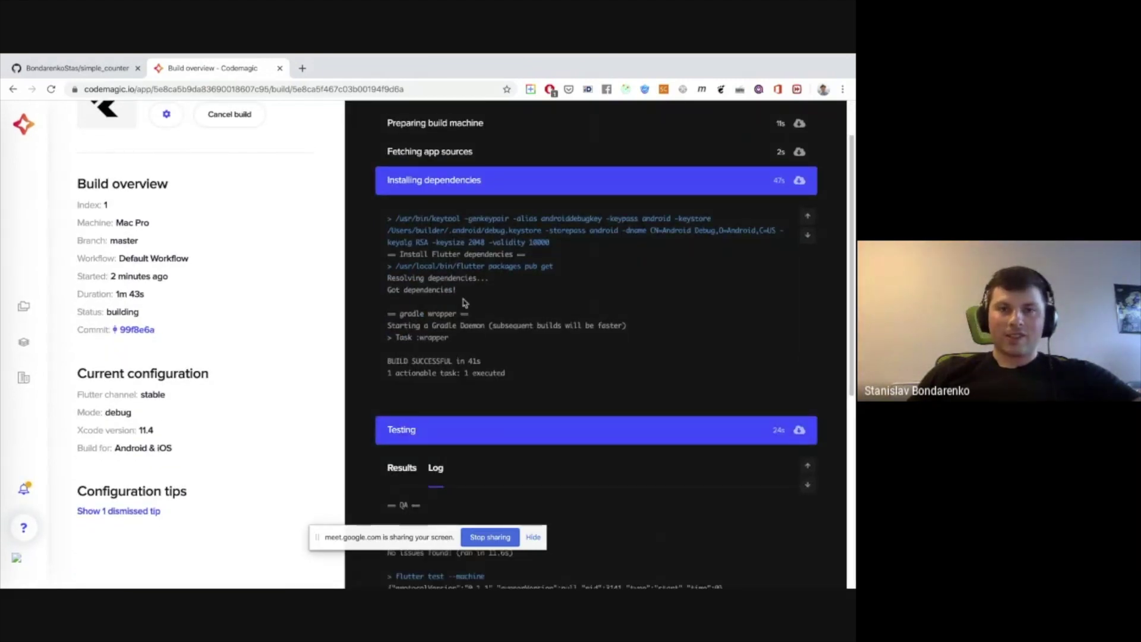
pyautogui.scroll(-5, 525, 310)
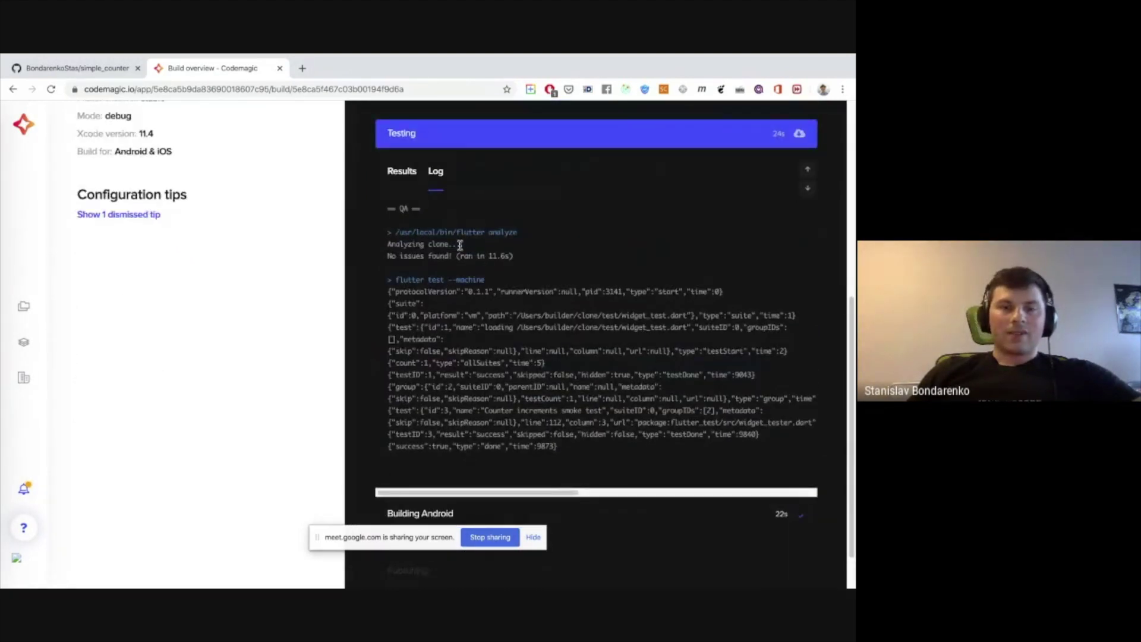
pyautogui.doubleClick(460, 280)
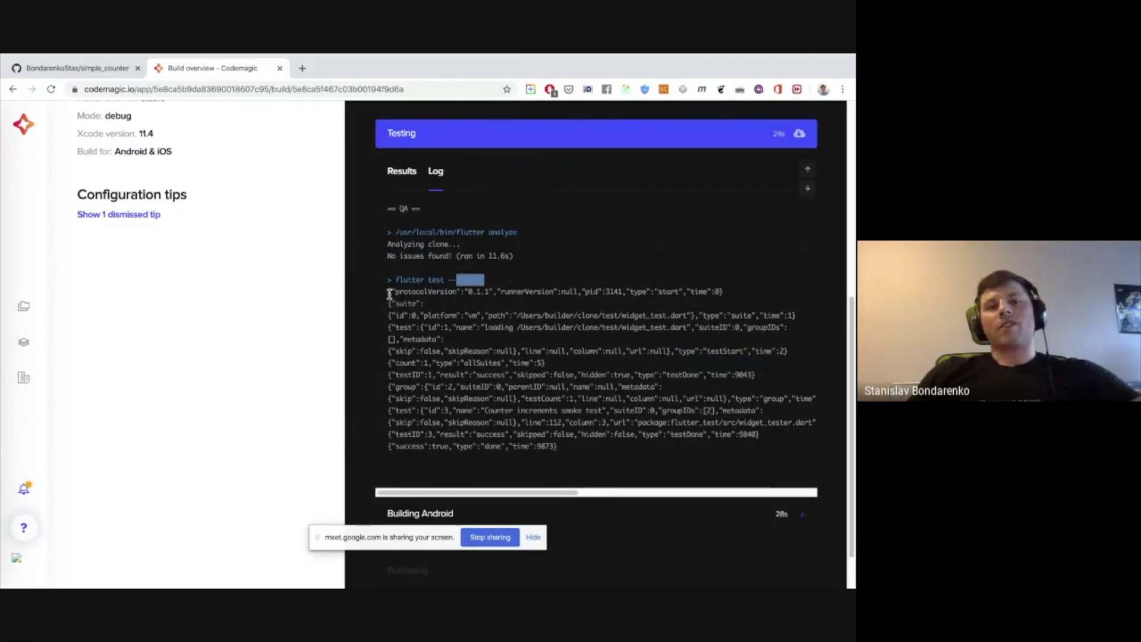
pyautogui.moveTo(390, 293); pyautogui.dragTo(562, 454)
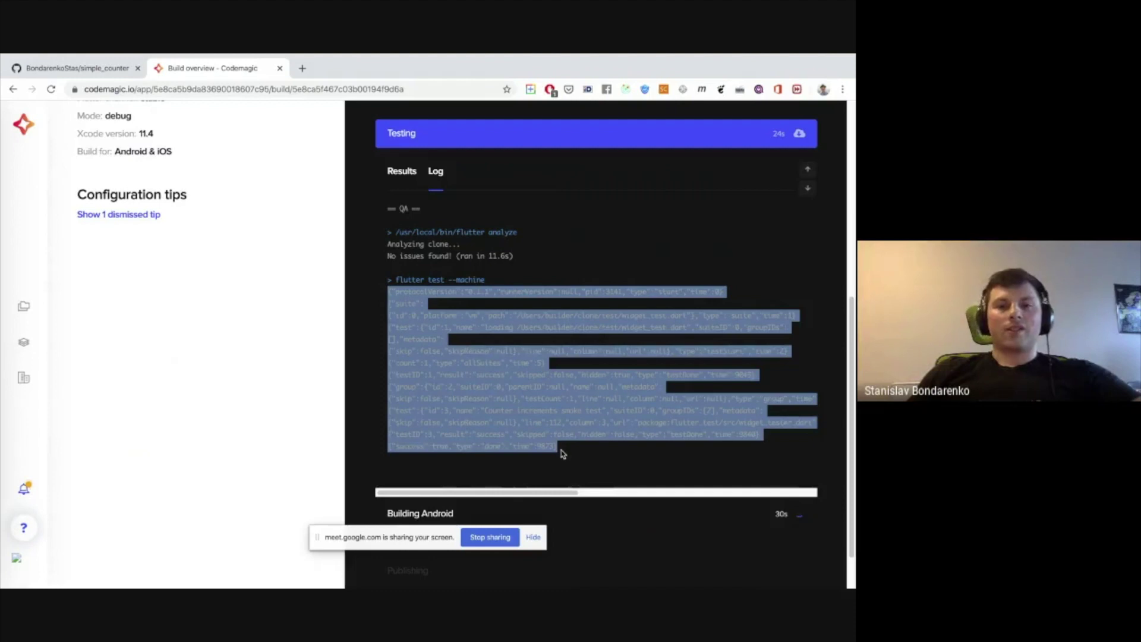
pyautogui.click(401, 170)
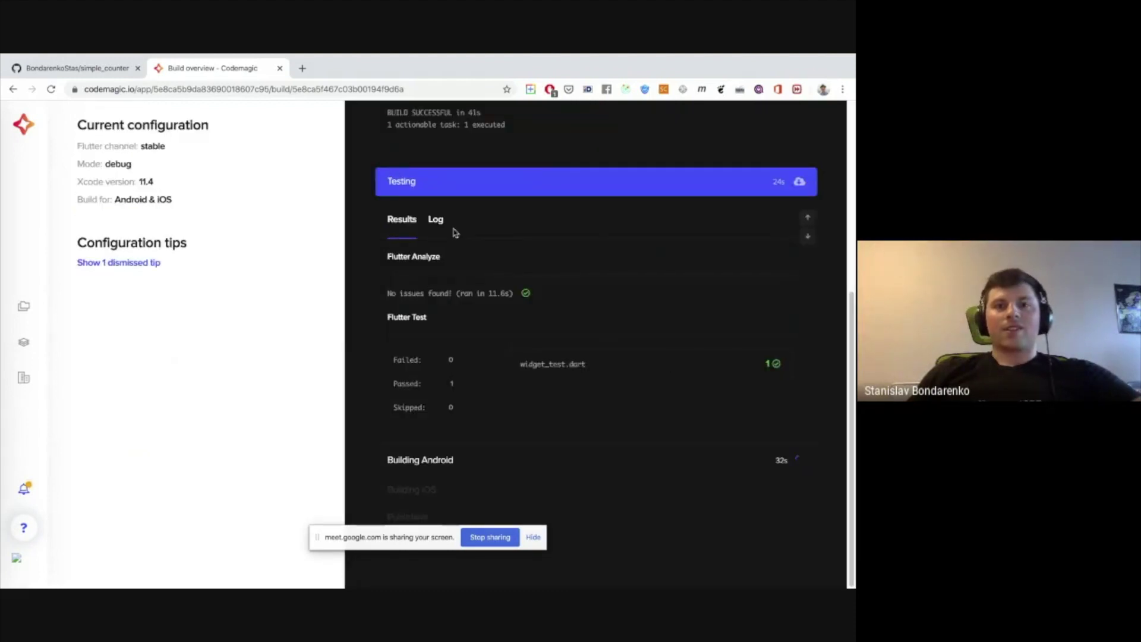
# - Inspect the widget_test.dart test names and the Building Android step's log
pyautogui.click(528, 374)
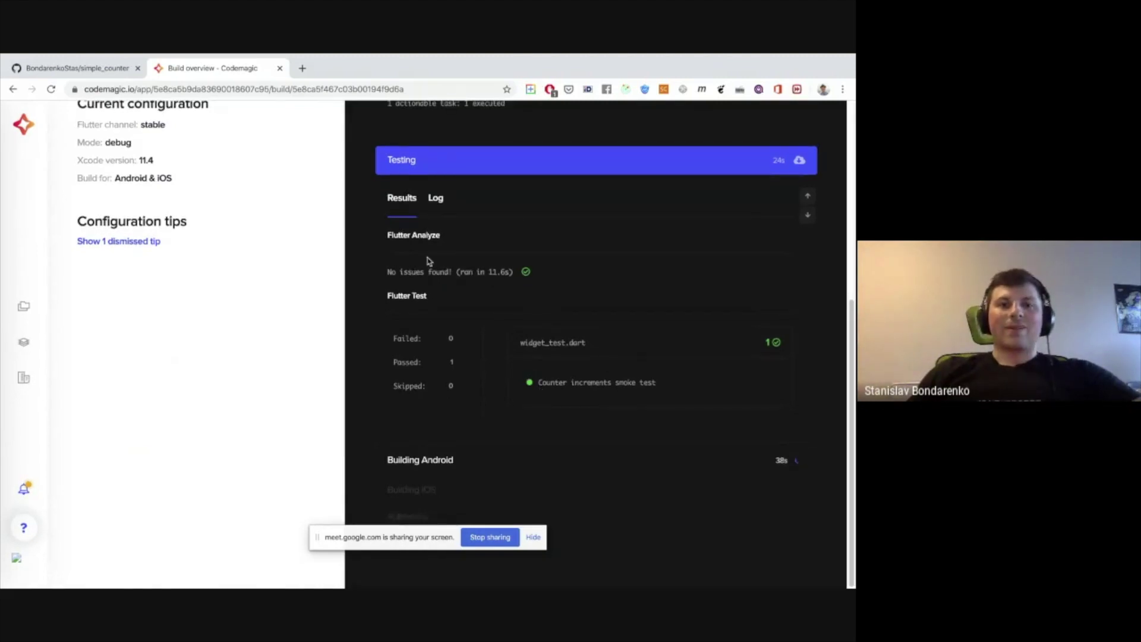
pyautogui.click(426, 461)
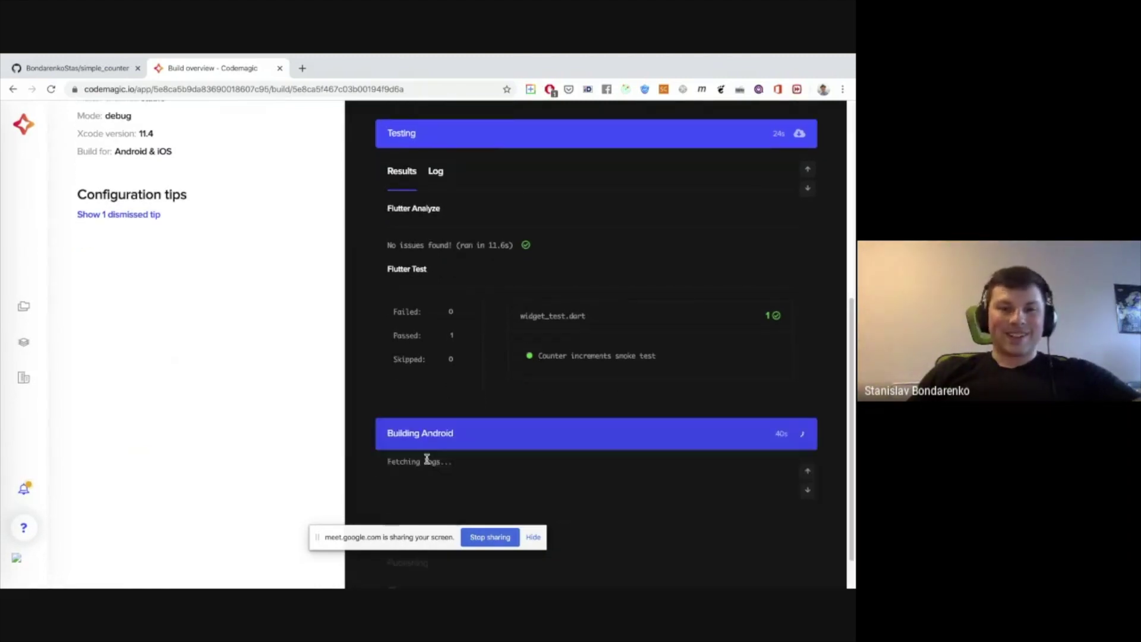
pyautogui.scroll(-2, 428, 462)
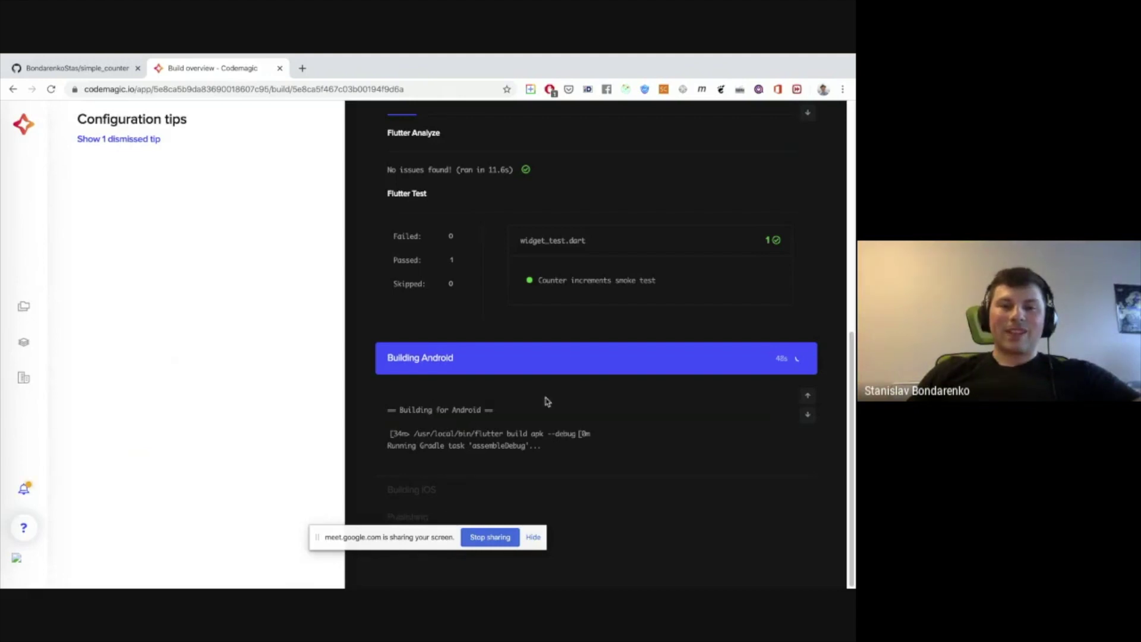
pyautogui.click(464, 365)
pyautogui.scroll(5, 464, 365)
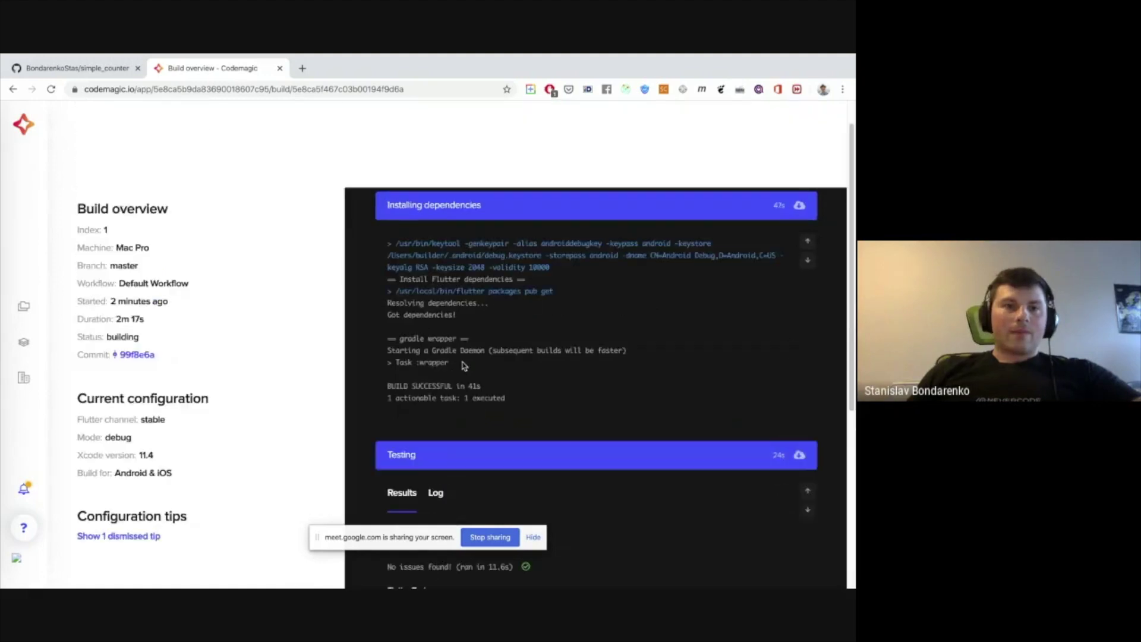
pyautogui.scroll(-2, 242, 402)
# - Expand the Dependency caching settings and open its documentation via the info icon
pyautogui.click(162, 369)
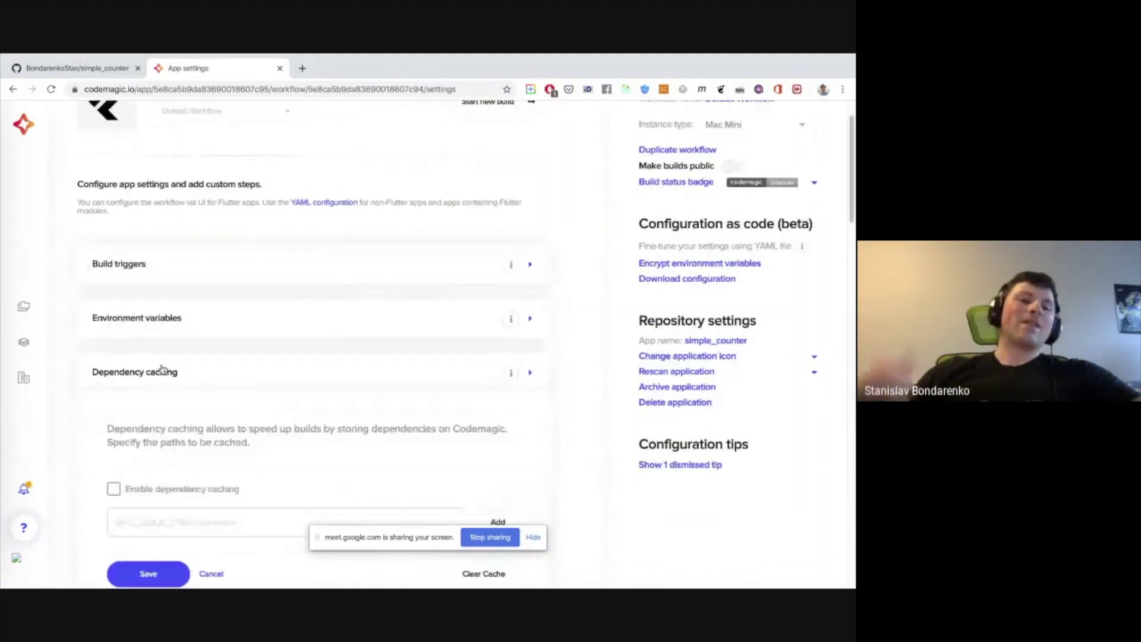
pyautogui.scroll(-3, 161, 365)
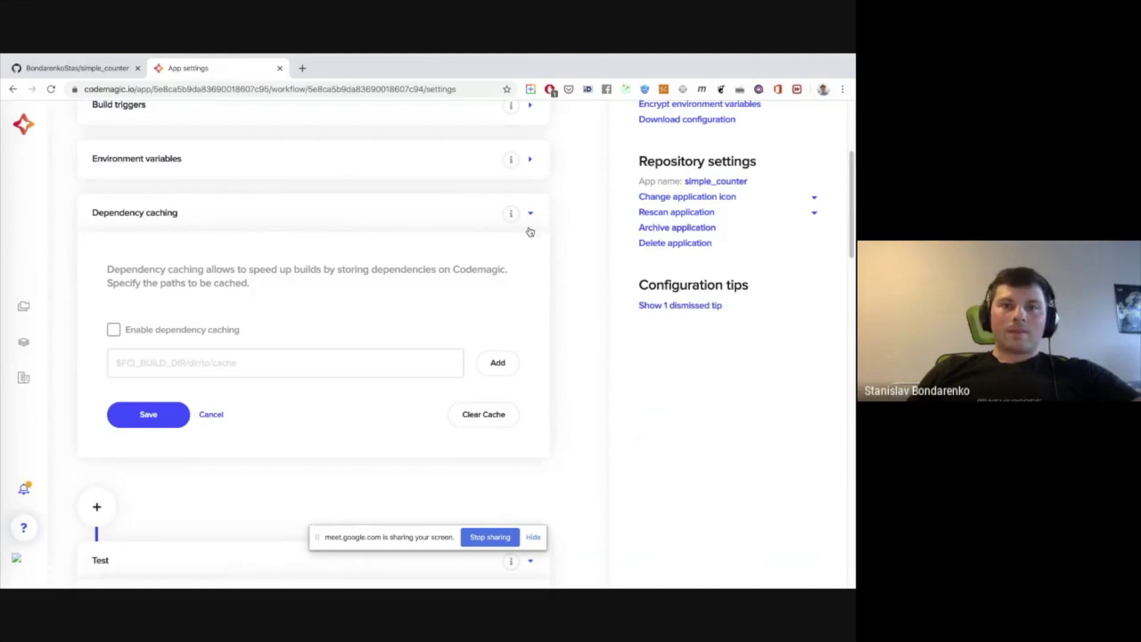
pyautogui.click(510, 214)
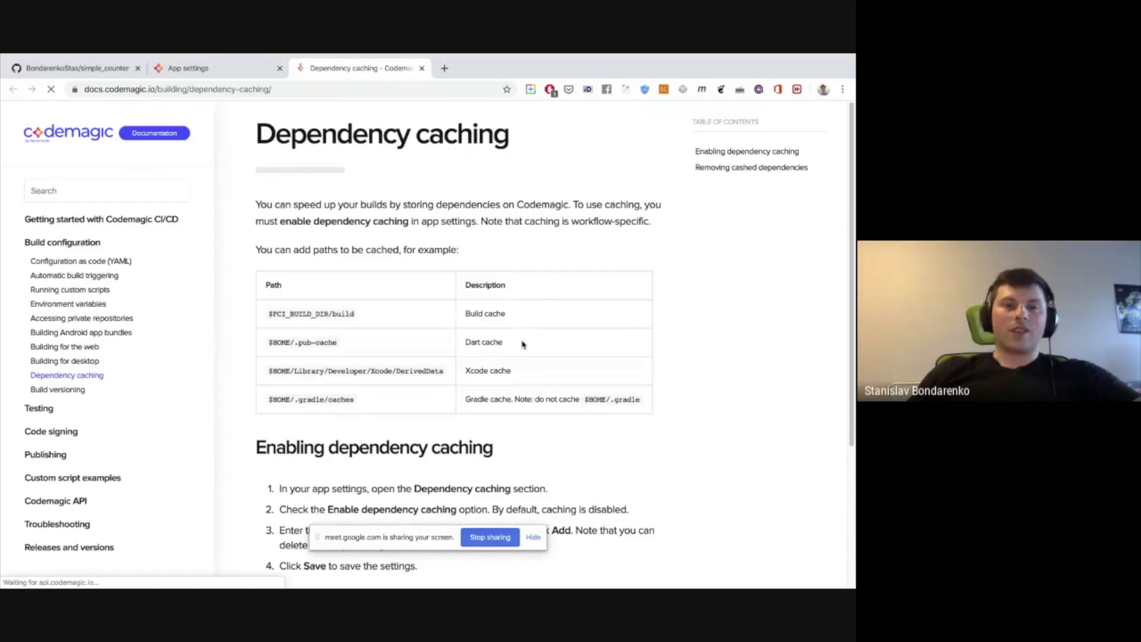
# - Point out the docs' example cache paths, including the Gradle caches path, then return to App settings
pyautogui.moveTo(369, 400); pyautogui.dragTo(296, 304)
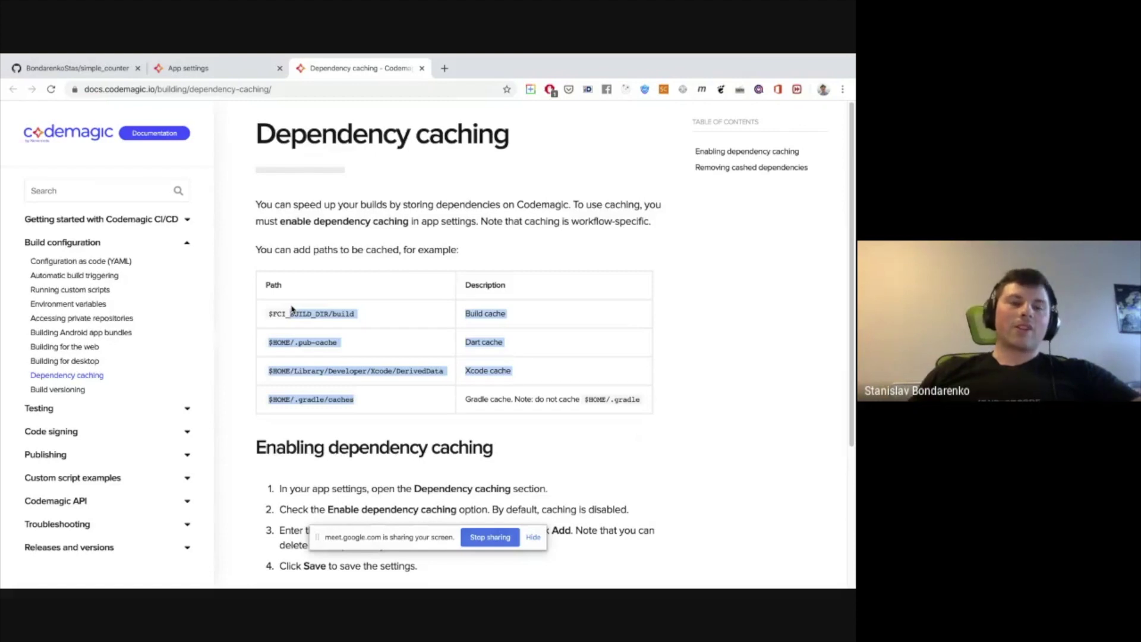
pyautogui.click(292, 312)
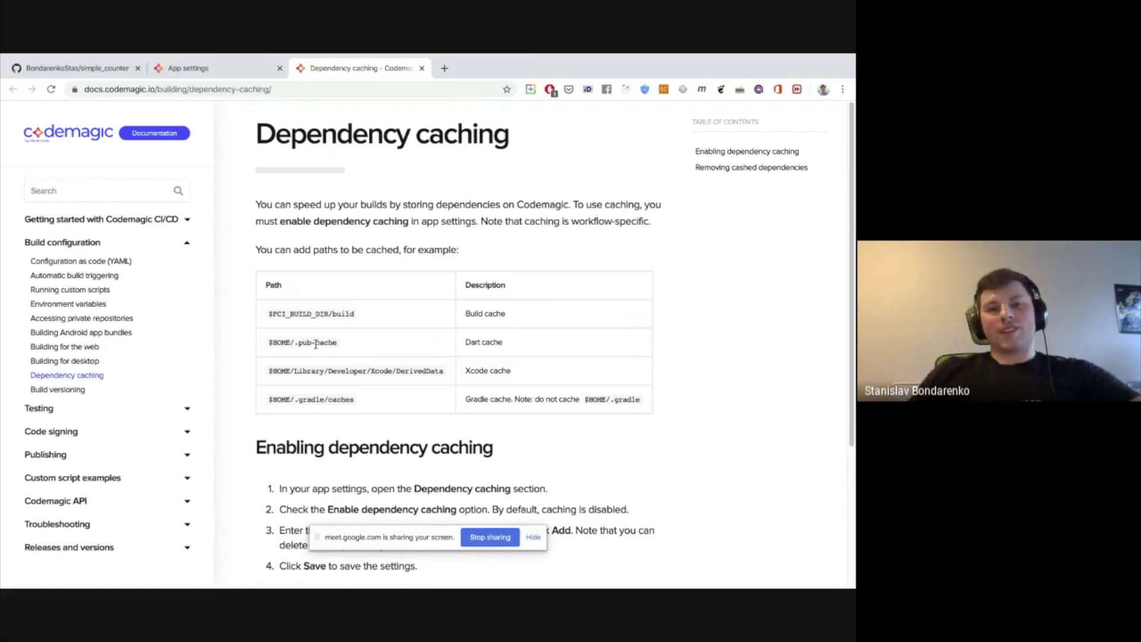
pyautogui.moveTo(346, 400); pyautogui.dragTo(324, 400)
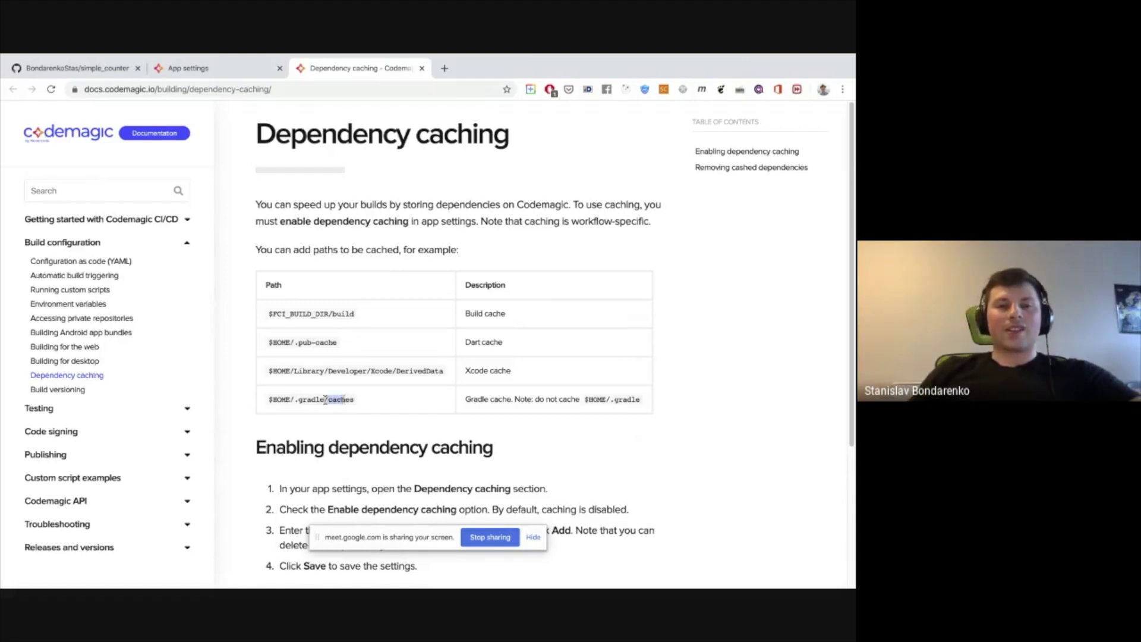
pyautogui.click(328, 402)
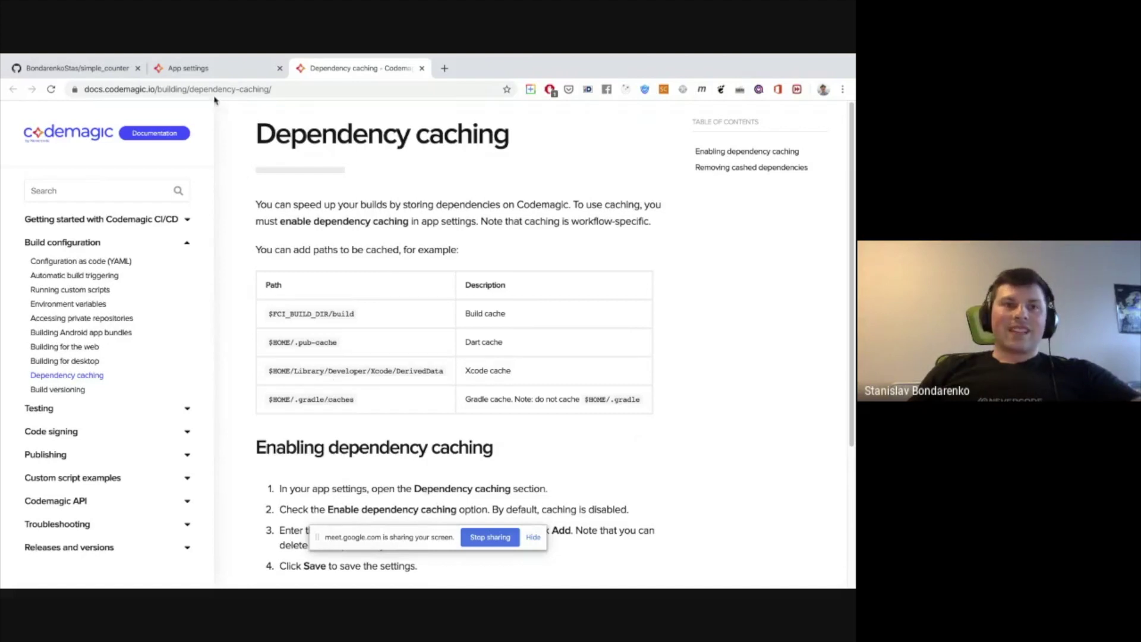
pyautogui.click(211, 74)
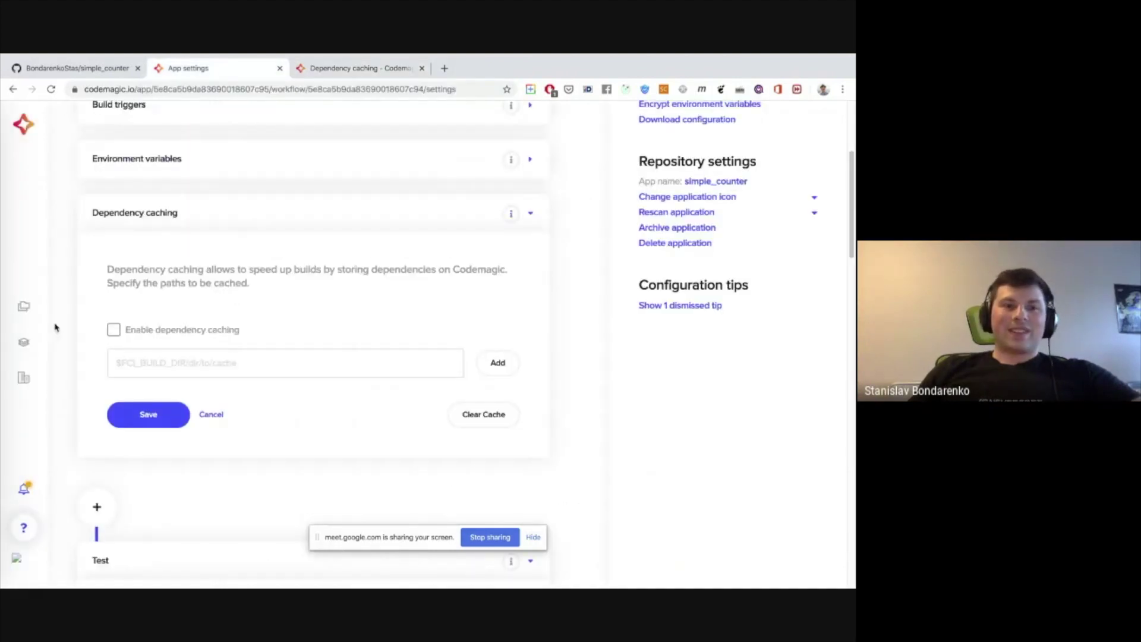
# - Reopen the running simple_counter build, inspect the flutter build apk --debug log, then open app settings
pyautogui.click(24, 342)
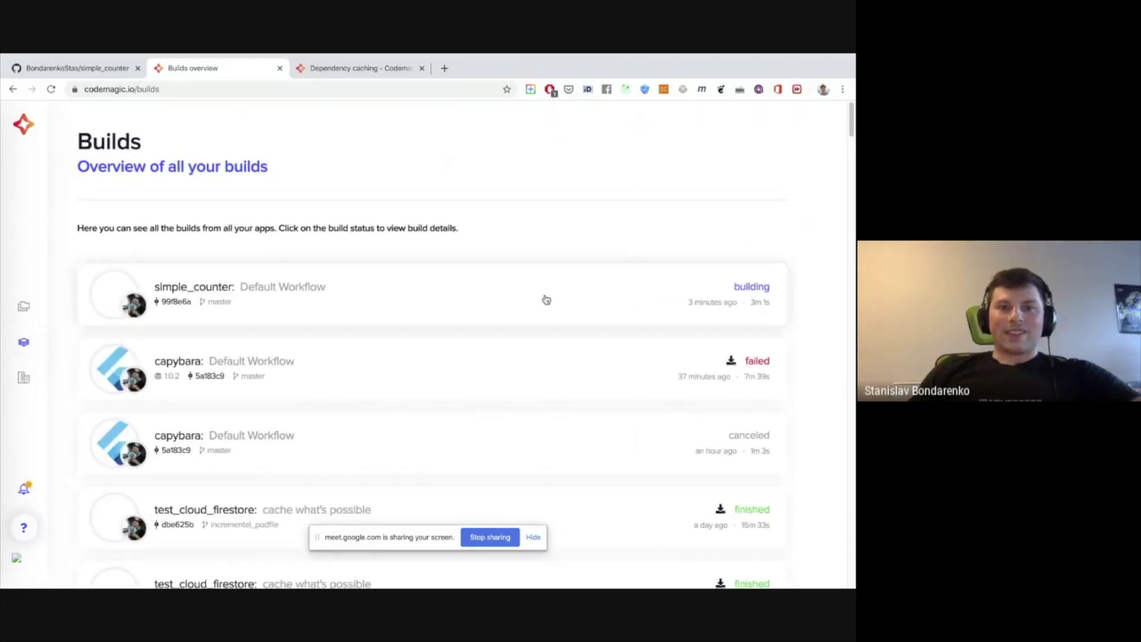
pyautogui.click(546, 299)
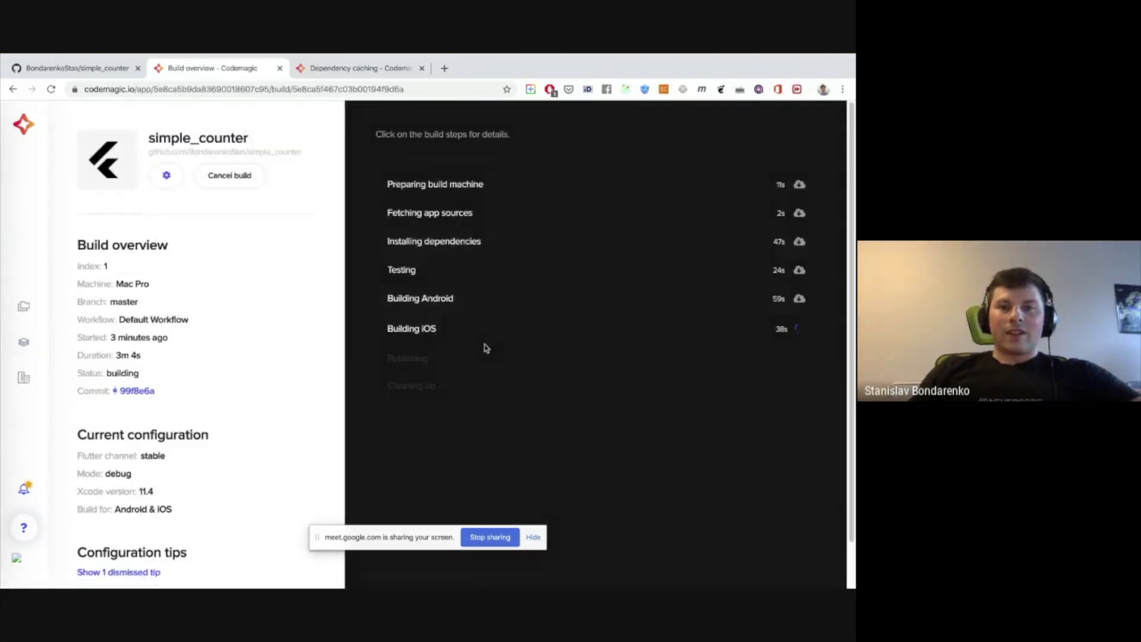
pyautogui.click(446, 307)
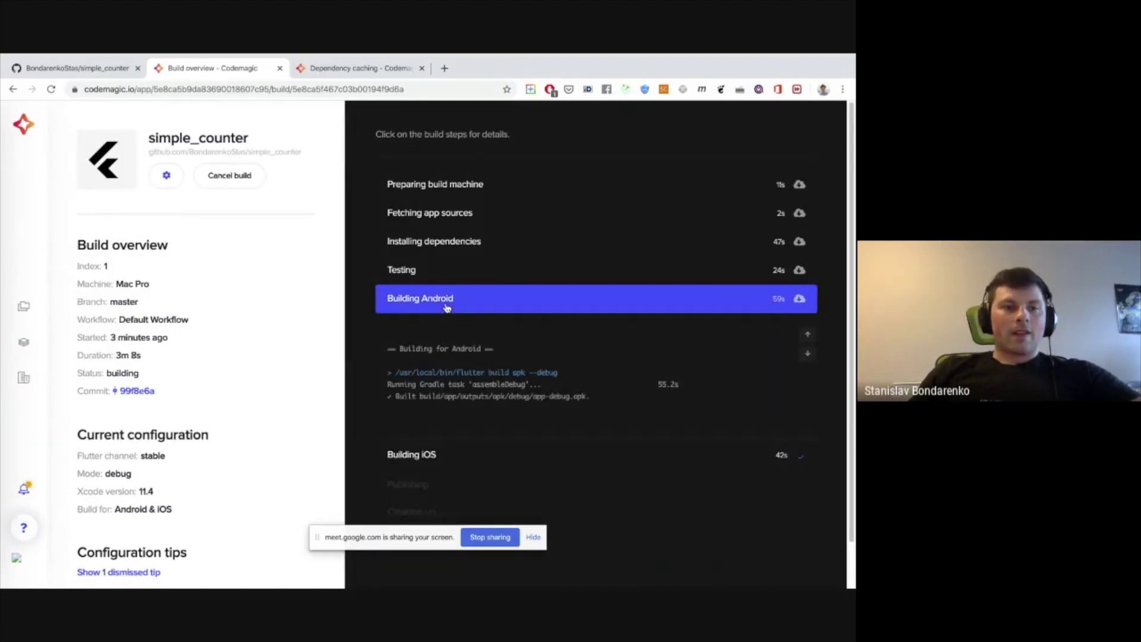
pyautogui.scroll(-2, 447, 306)
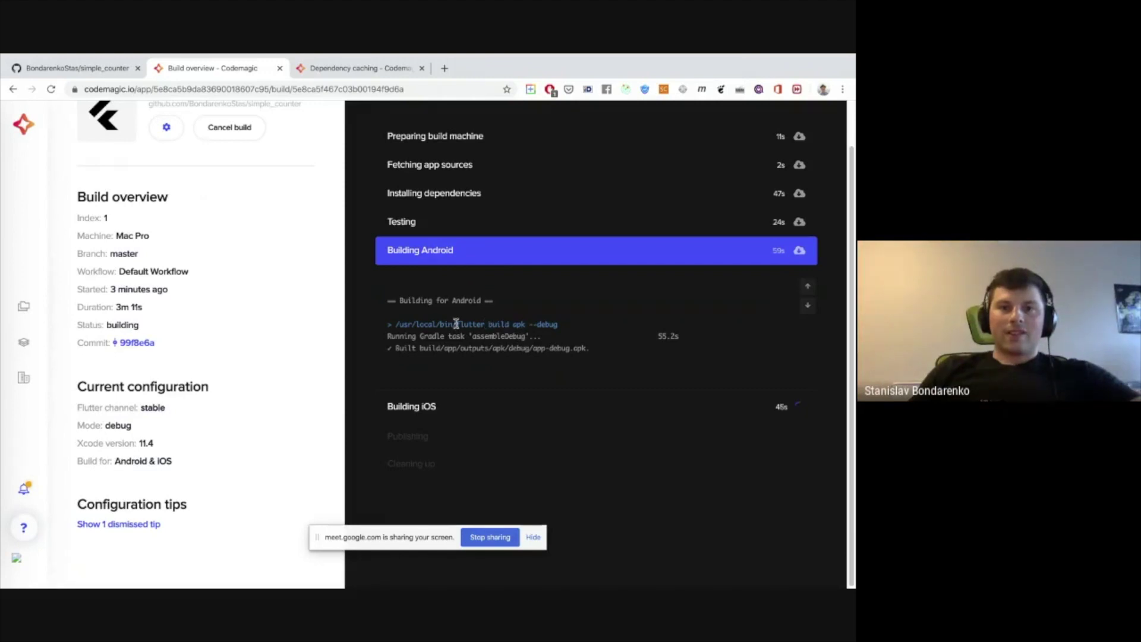
pyautogui.moveTo(457, 324); pyautogui.dragTo(554, 324)
pyautogui.click(555, 323)
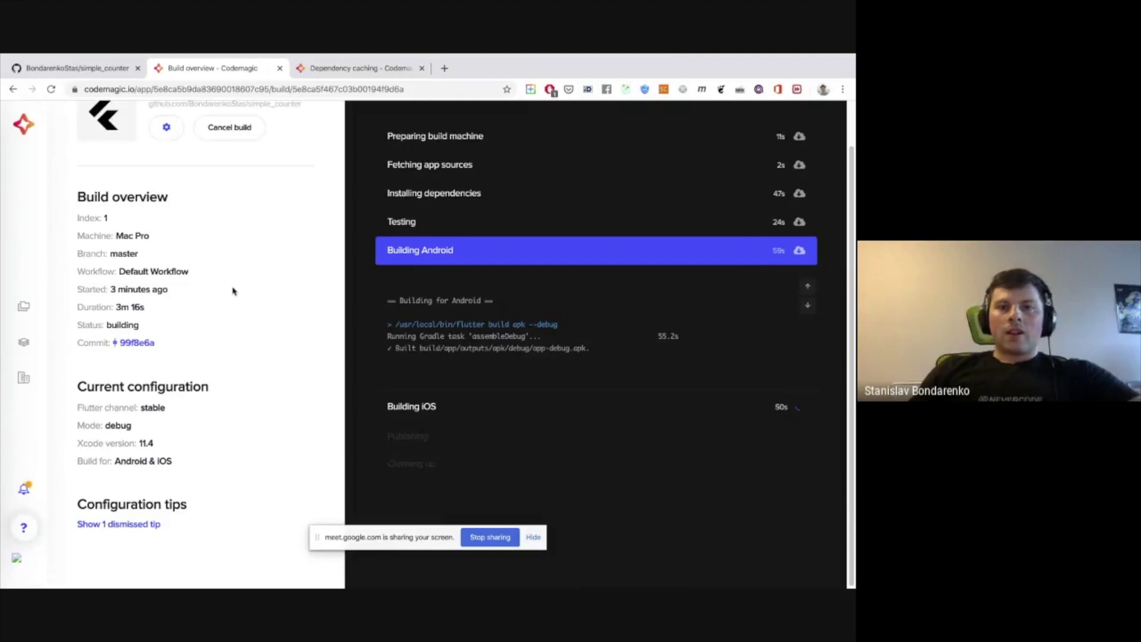
pyautogui.scroll(1, 148, 149)
pyautogui.click(167, 152)
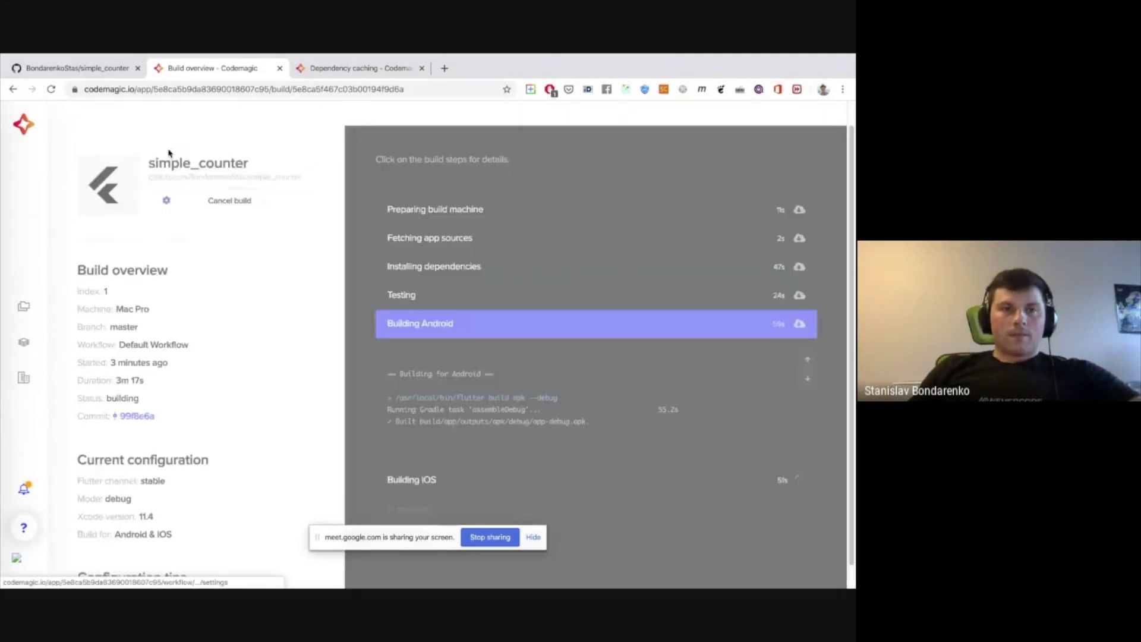
# - Review the Build arguments and iOS build mode unchanged, then return to the Builds overview
pyautogui.scroll(-5, 268, 369)
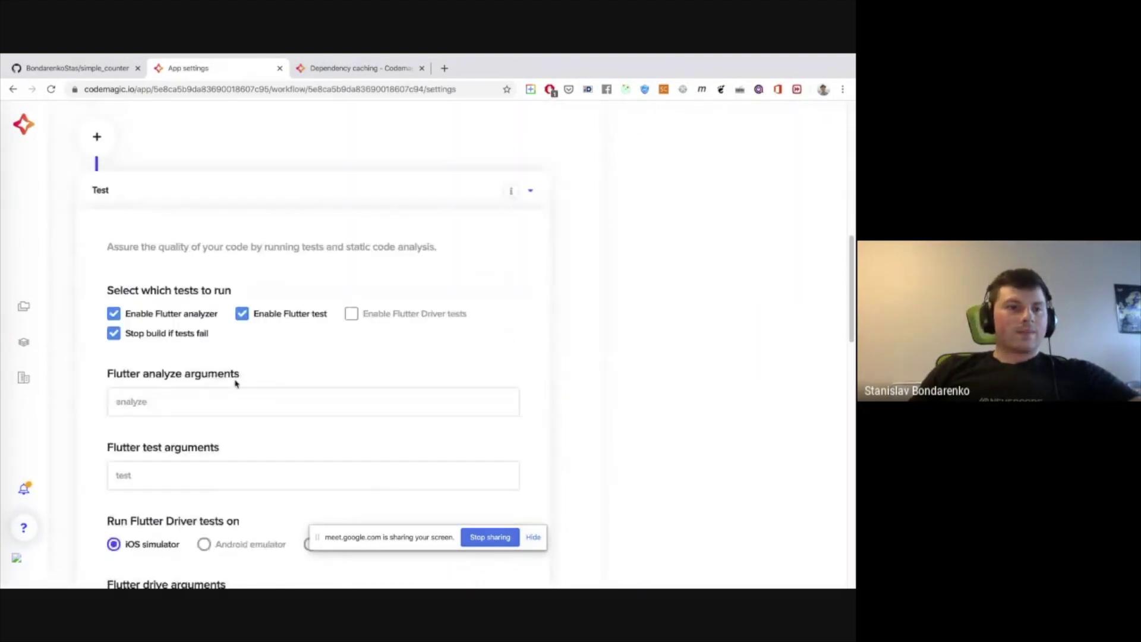
pyautogui.scroll(-5, 208, 422)
pyautogui.scroll(-5, 207, 423)
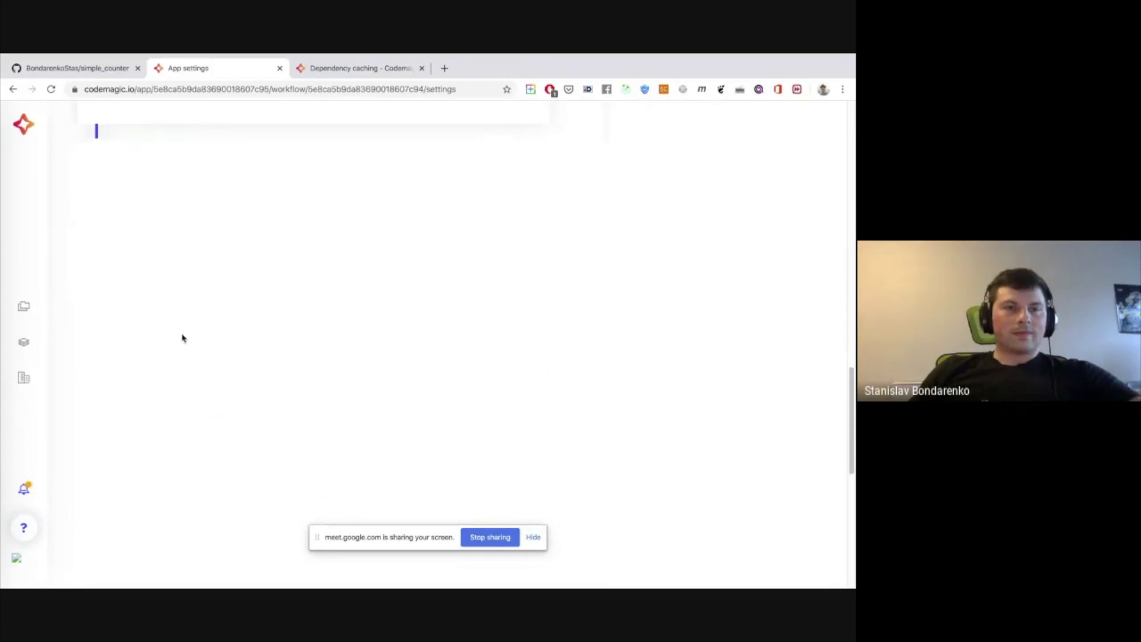
pyautogui.scroll(-4, 200, 472)
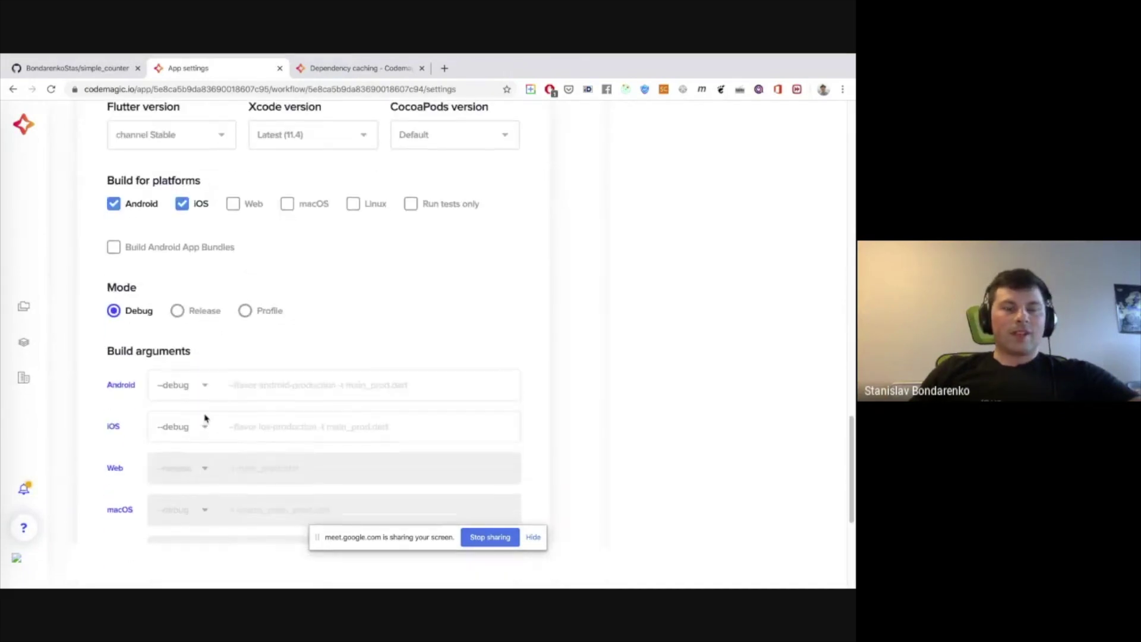
pyautogui.click(309, 388)
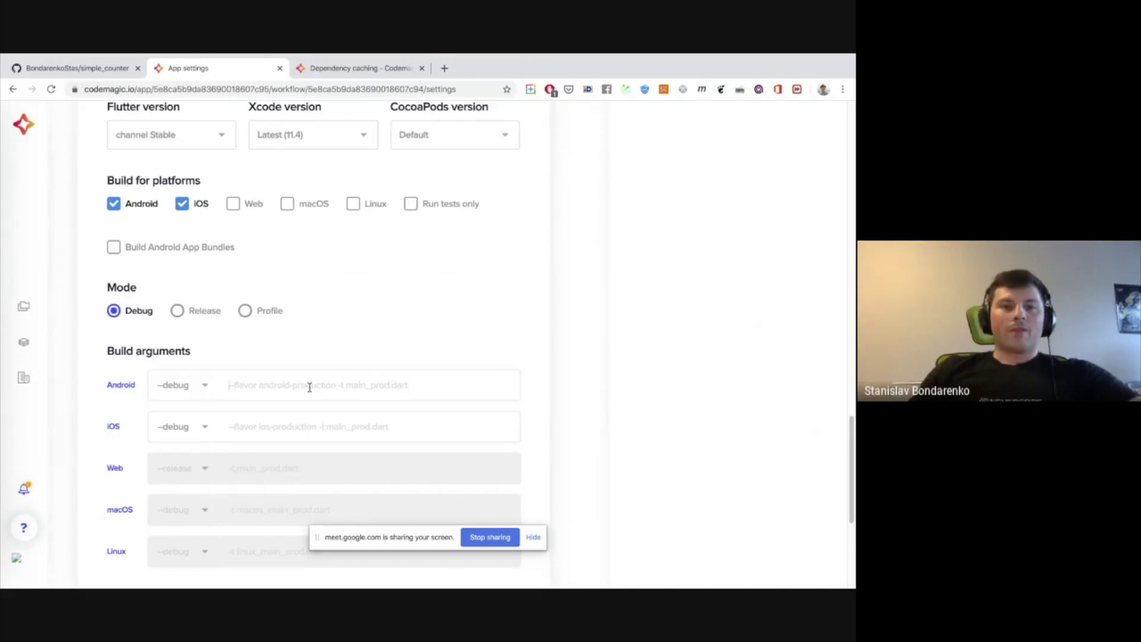
pyautogui.click(177, 423)
pyautogui.click(292, 427)
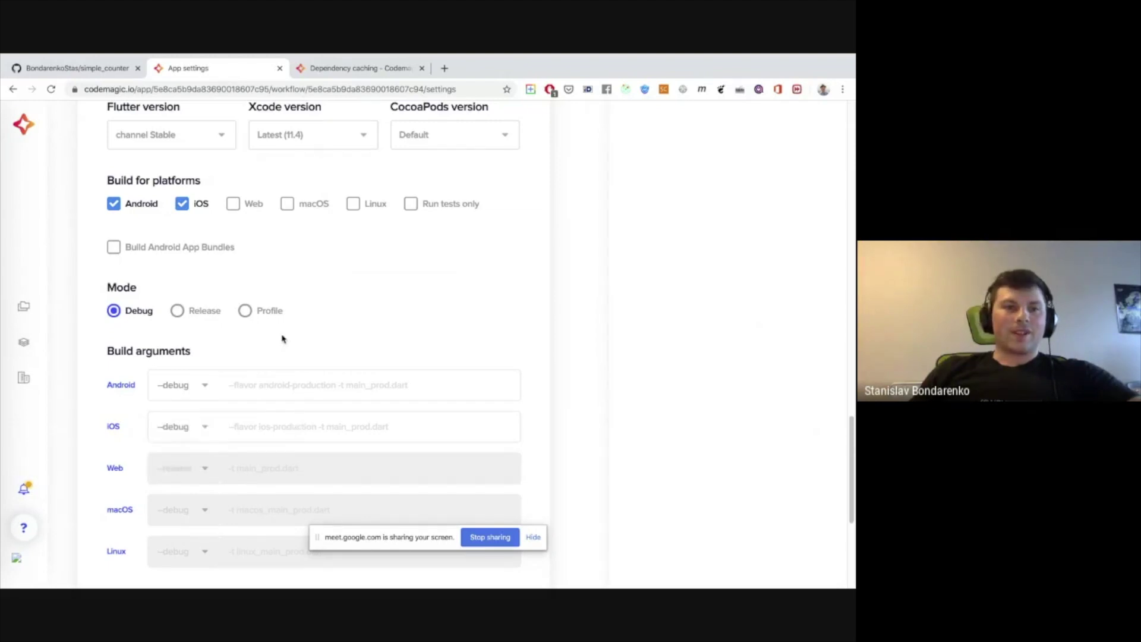
pyautogui.scroll(5, 282, 339)
pyautogui.click(24, 341)
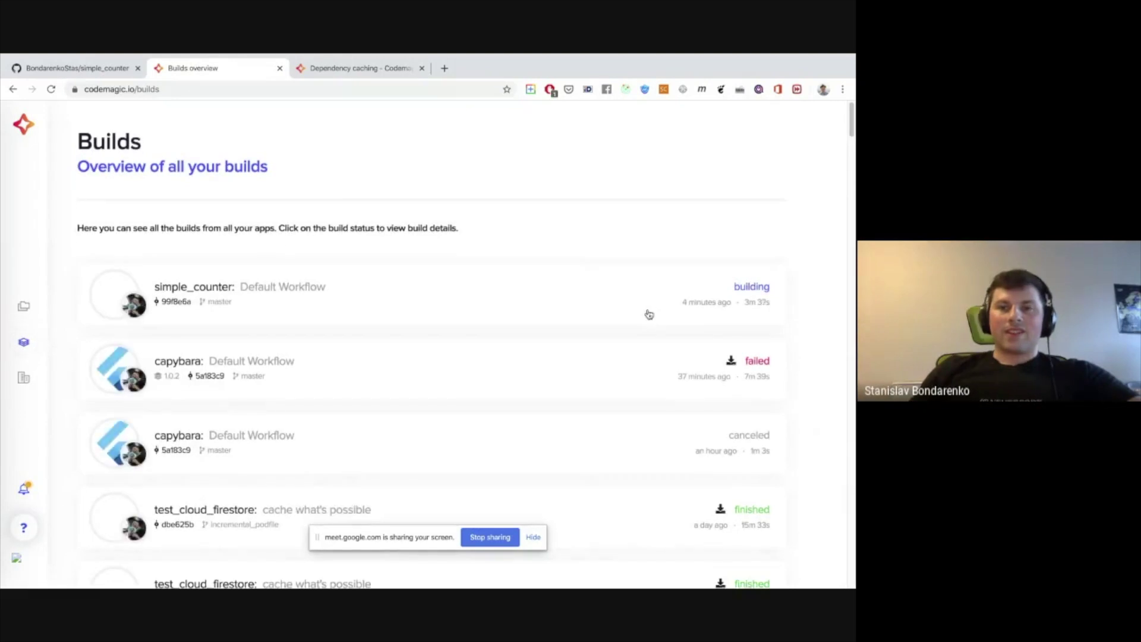
# - Open the running simple_counter build and inspect the Building iOS log's no-codesign flag and Runner.app path
pyautogui.click(647, 313)
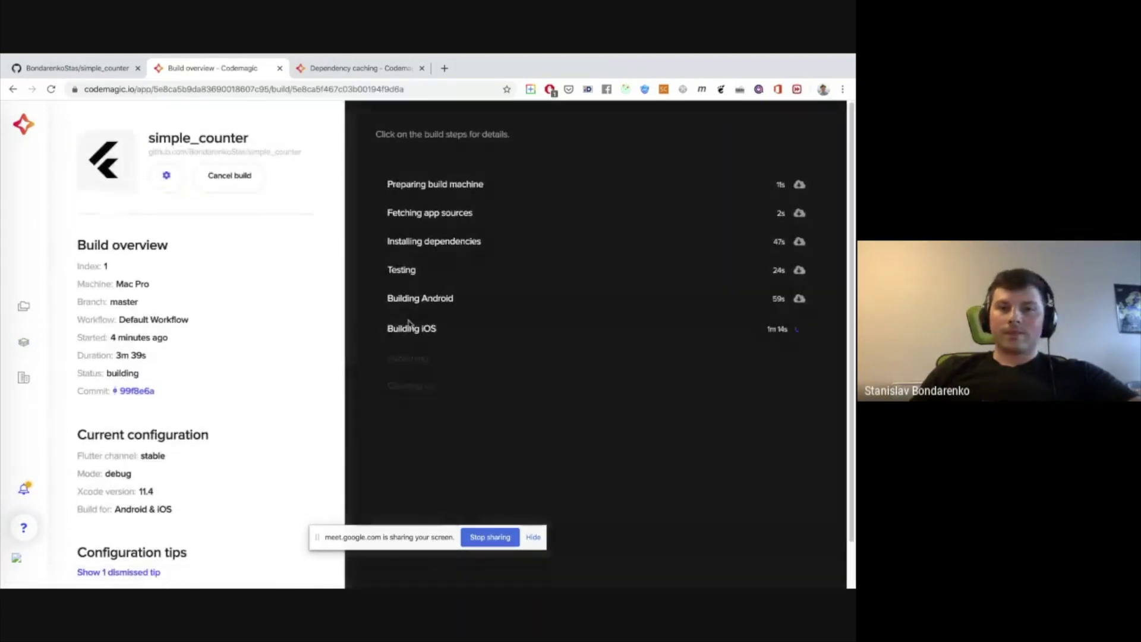
pyautogui.click(412, 329)
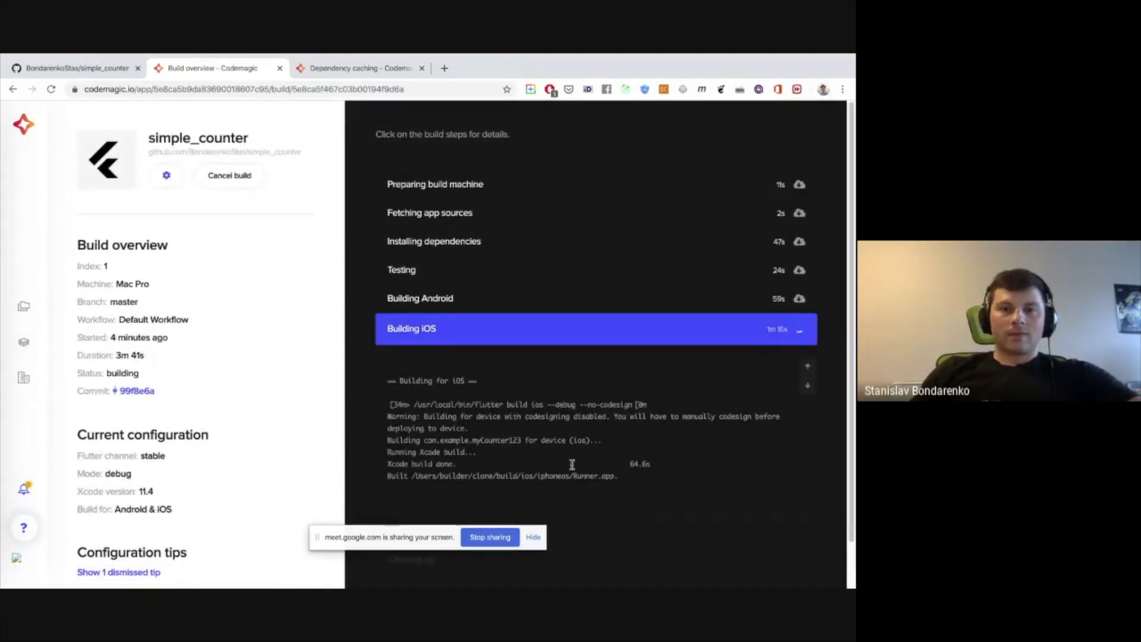
pyautogui.scroll(-2, 572, 464)
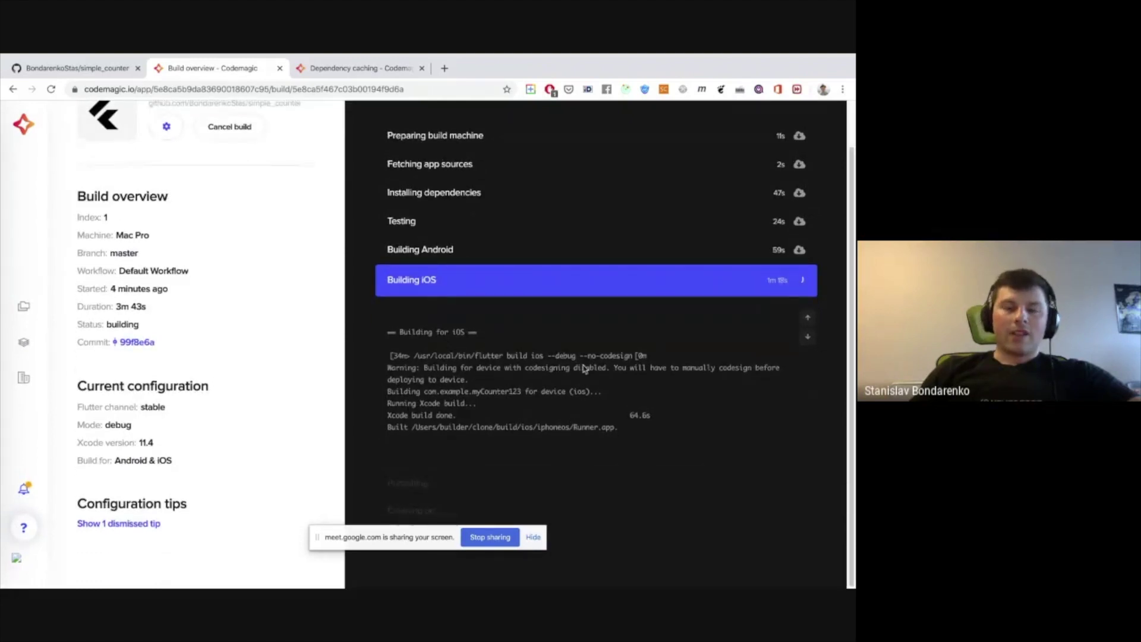
pyautogui.moveTo(583, 351); pyautogui.dragTo(621, 352)
pyautogui.click(620, 351)
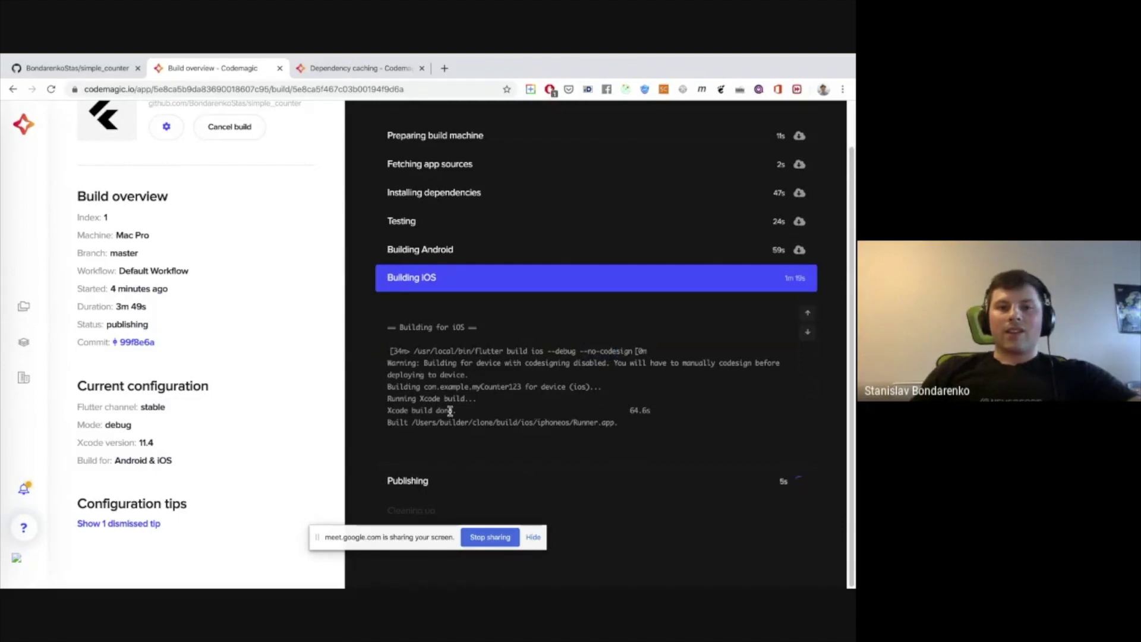
pyautogui.moveTo(580, 423); pyautogui.dragTo(617, 422)
pyautogui.click(618, 425)
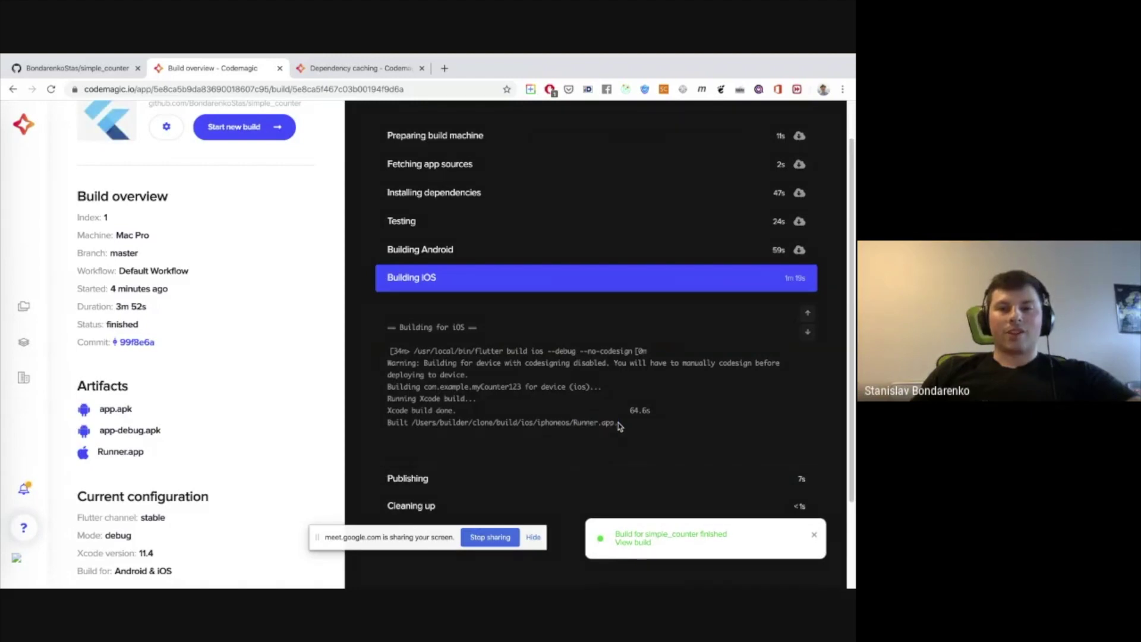
# - Expand the Publishing log listing app.apk, app-debug.apk and Runner.app
pyautogui.scroll(-2, 484, 426)
pyautogui.click(417, 385)
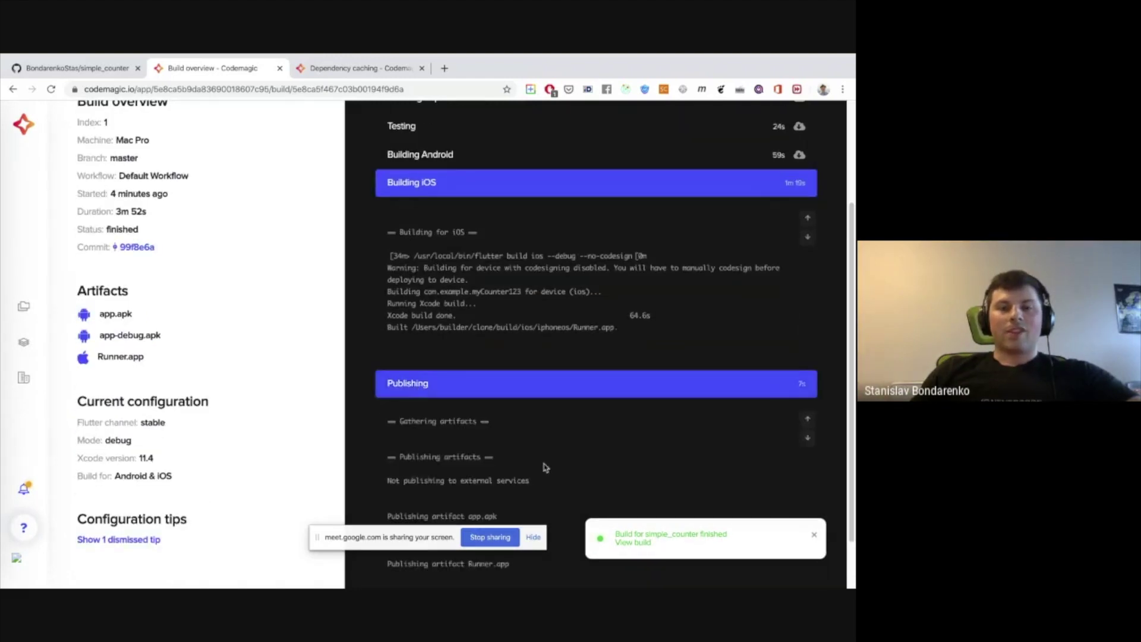
pyautogui.scroll(-1, 571, 483)
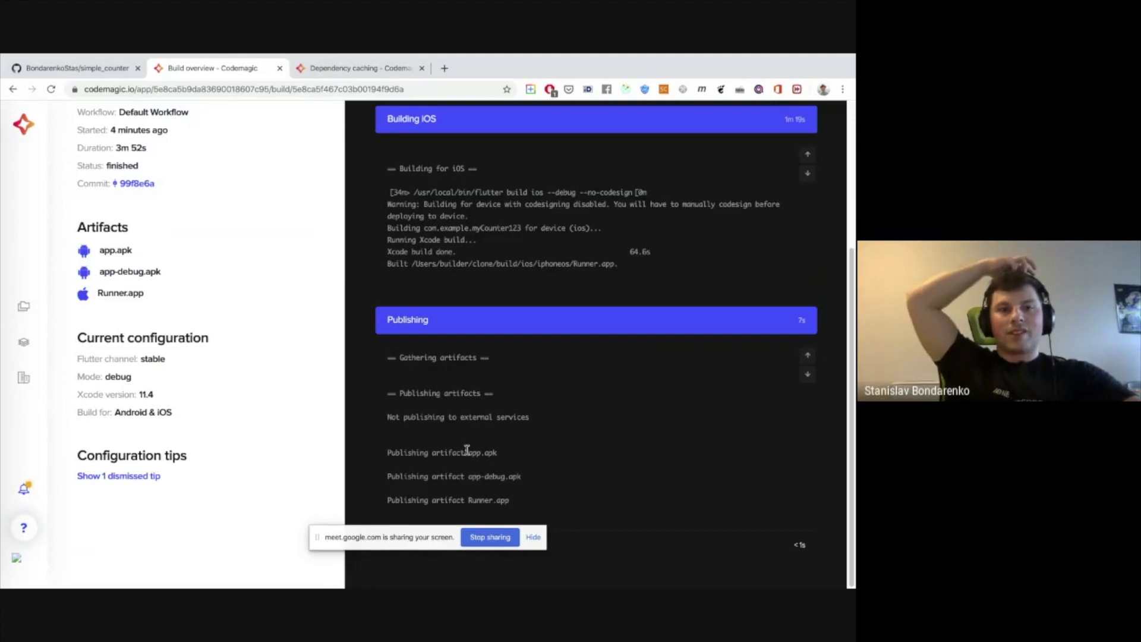
# - Start downloading the app.apk artifact, then cancel the download
pyautogui.click(532, 537)
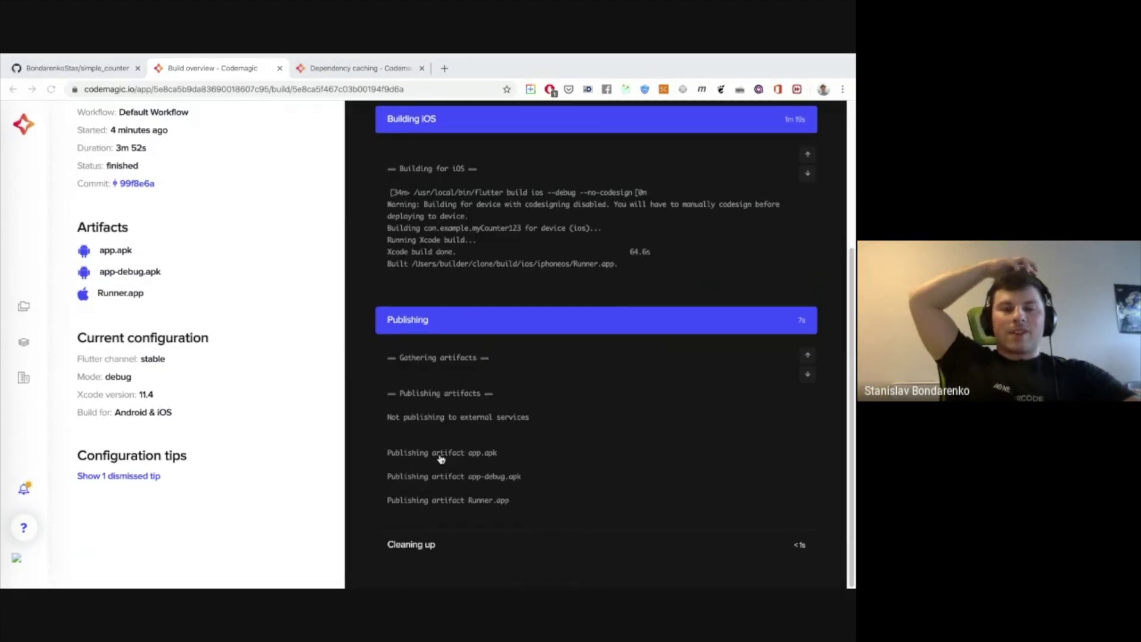
pyautogui.click(125, 252)
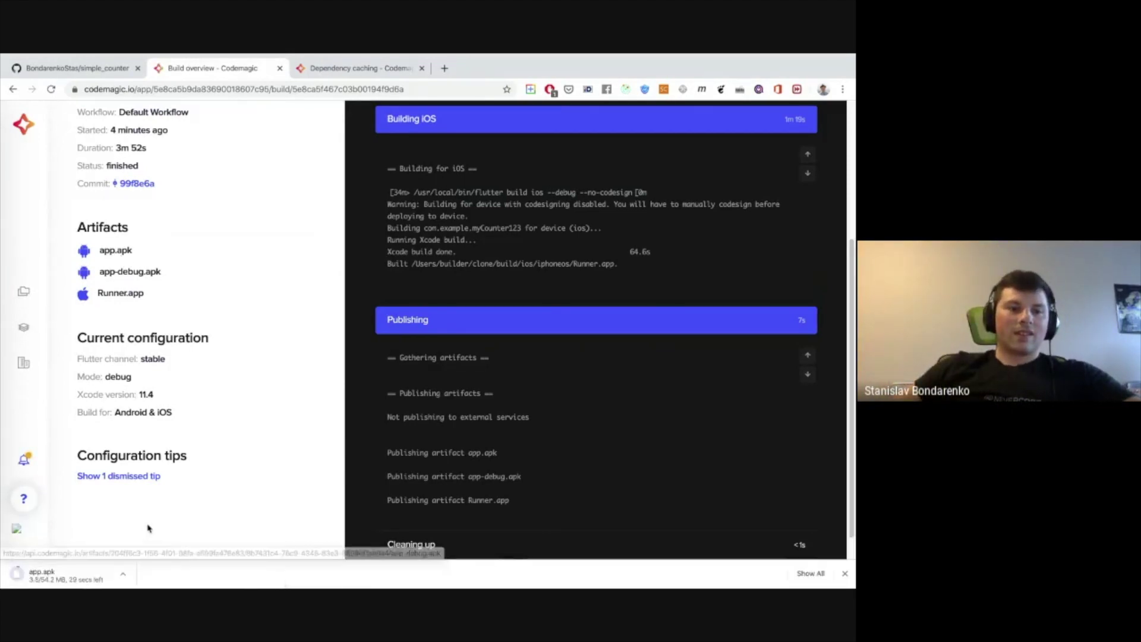
pyautogui.click(123, 573)
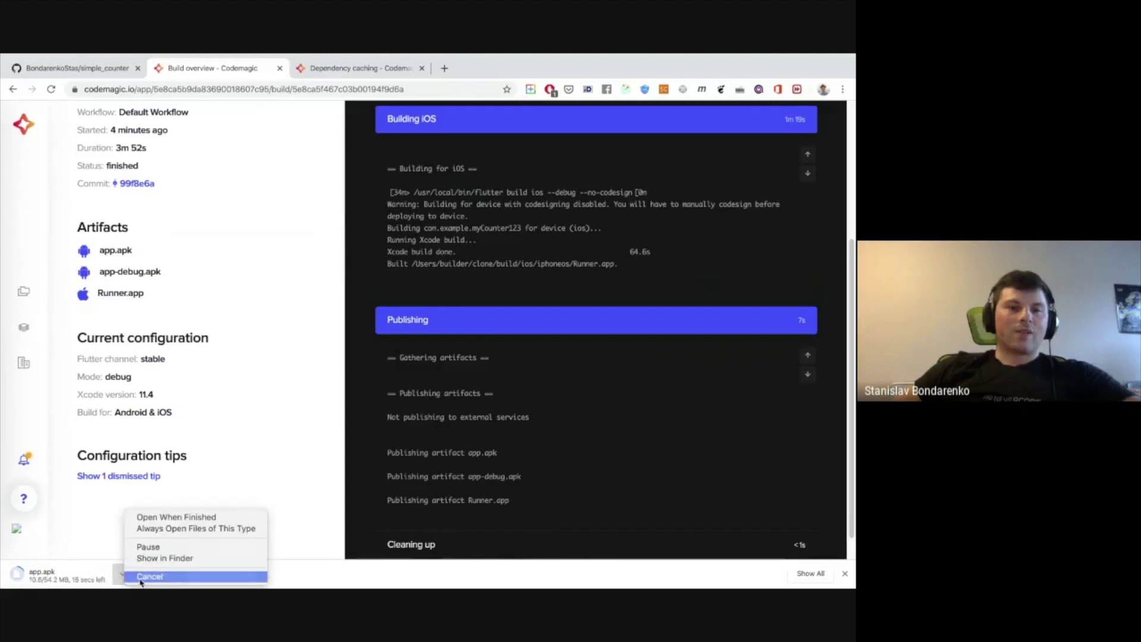
pyautogui.click(142, 576)
# - Expand and review the Cleaning up step's log
pyautogui.scroll(-1, 512, 414)
pyautogui.click(419, 515)
pyautogui.scroll(-3, 416, 511)
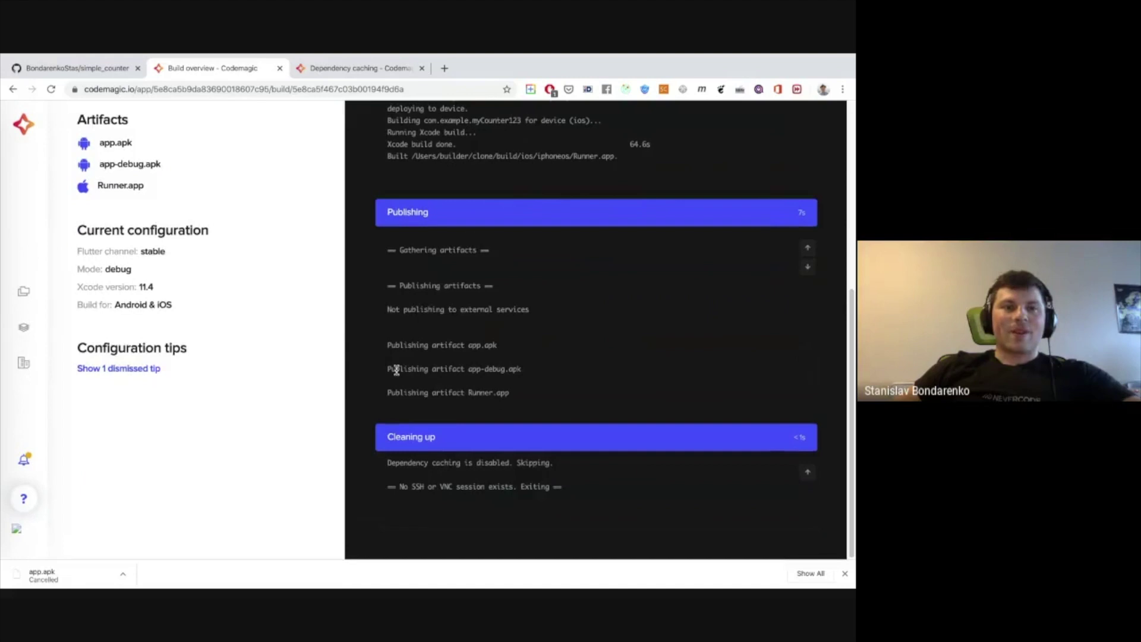
pyautogui.scroll(5, 396, 370)
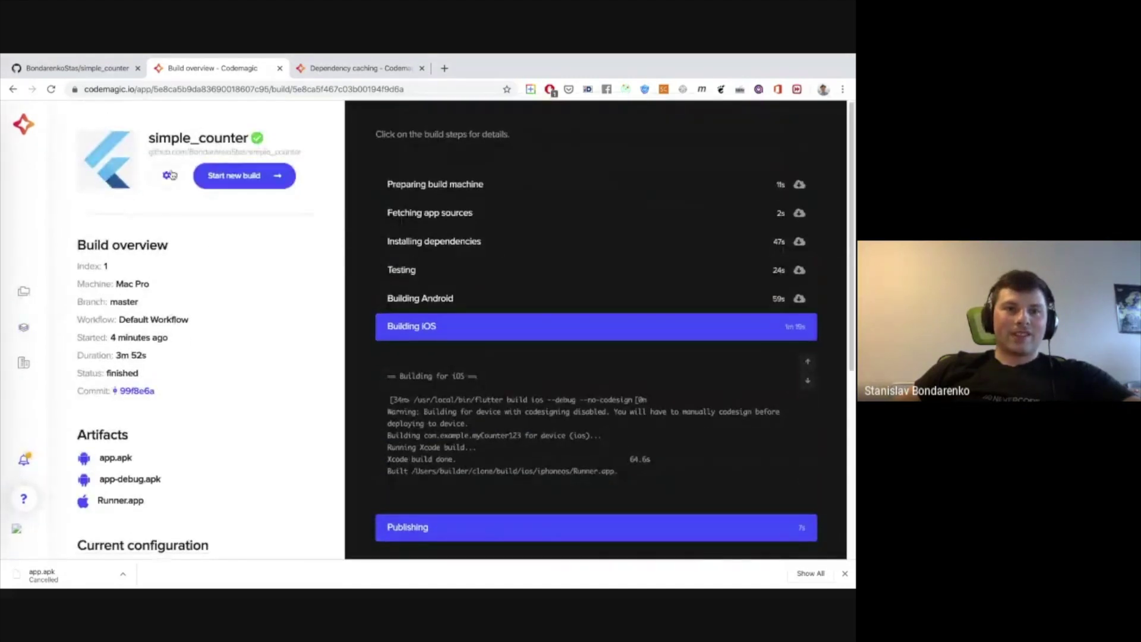
# - Return to the Builds overview, reopen the simple_counter build, and switch to the slides
pyautogui.click(19, 336)
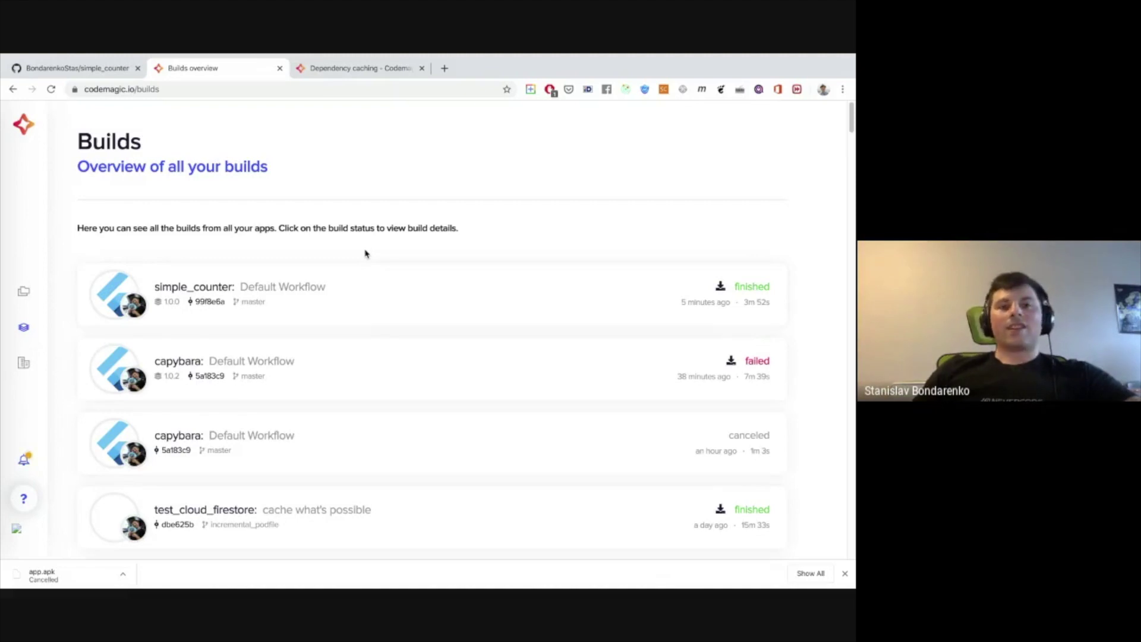
pyautogui.click(754, 287)
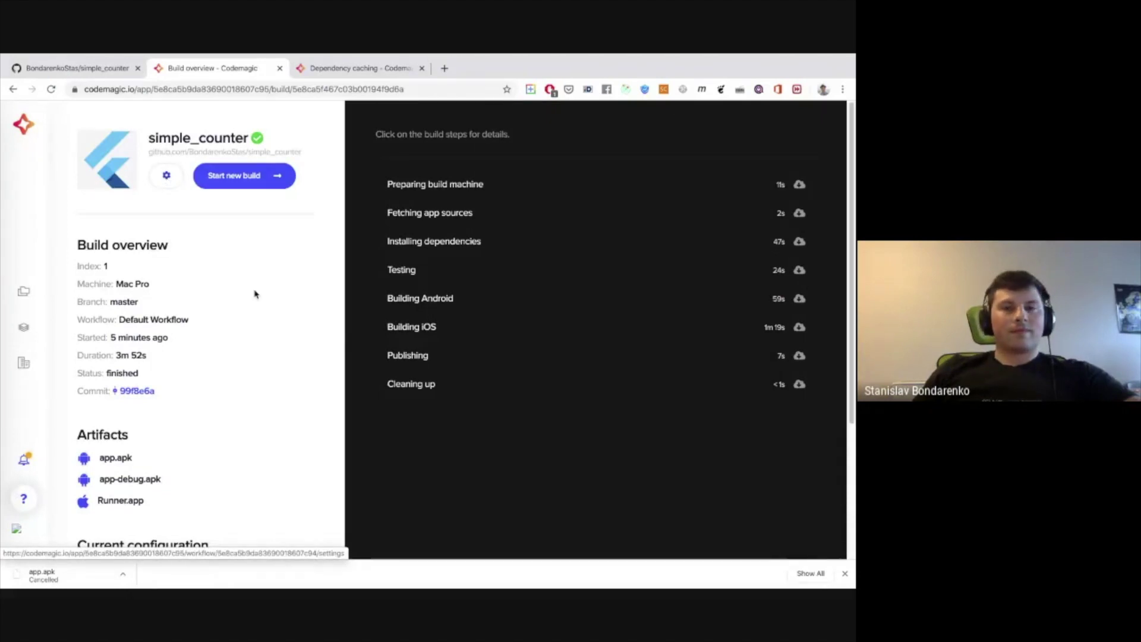
pyautogui.hotkey('alt', 'Tab')
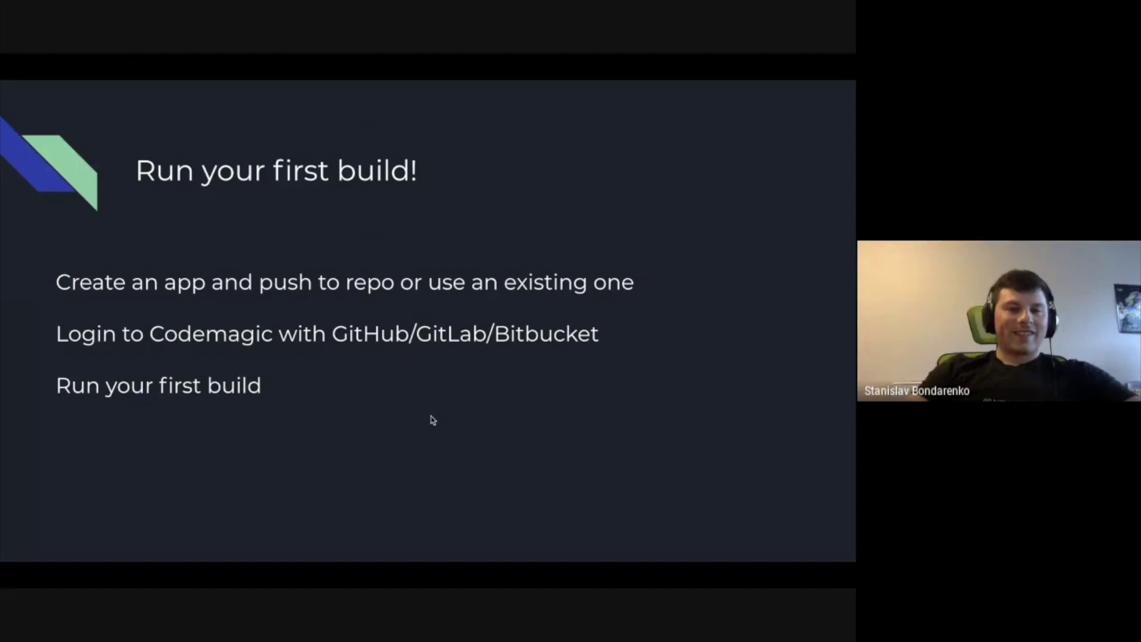
# - Advance to the 'Brief Codemagic overview' slide, then show Codemagic's Applications page in the browser
pyautogui.press('Right')
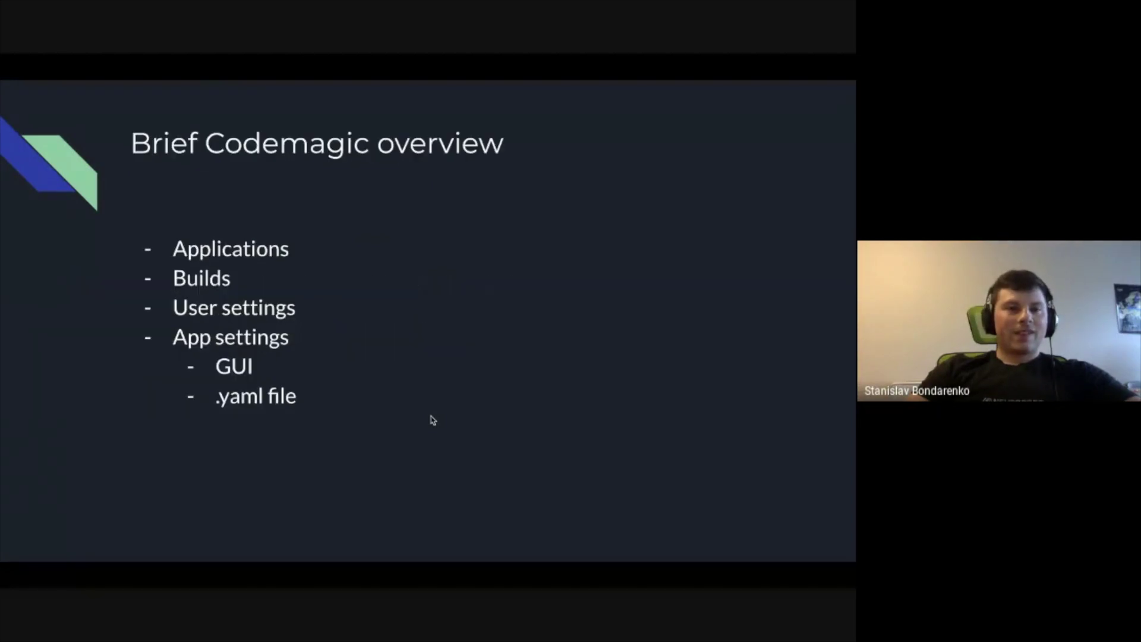
pyautogui.hotkey('ctrl', 'Right')
pyautogui.hotkey('ctrl', 'Left')
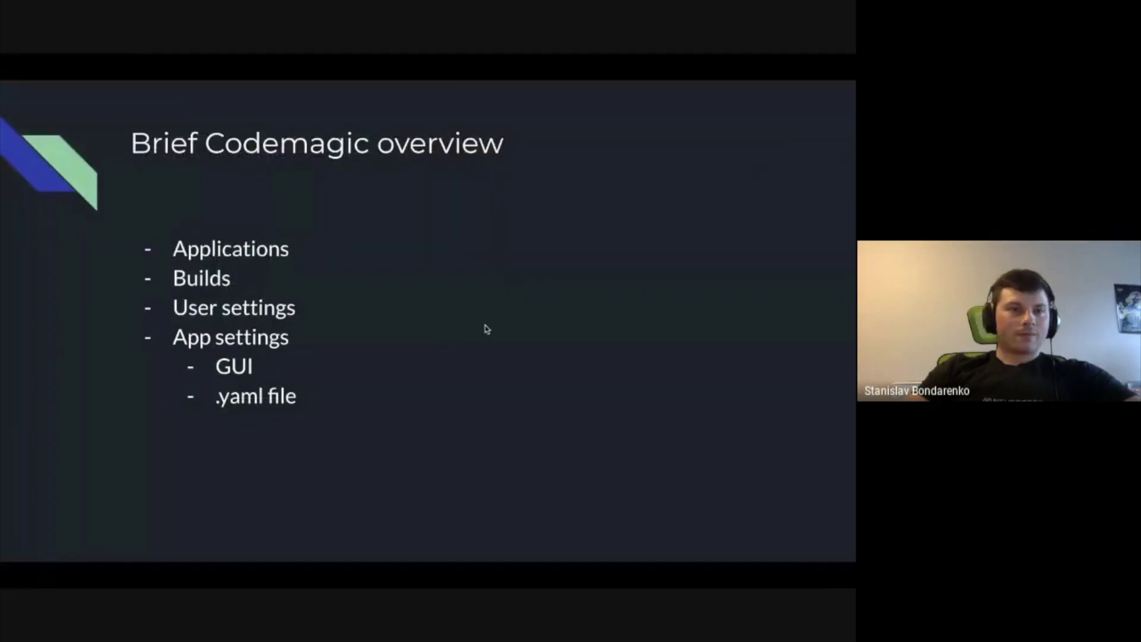
pyautogui.hotkey('ctrl', 'Right')
pyautogui.click(23, 290)
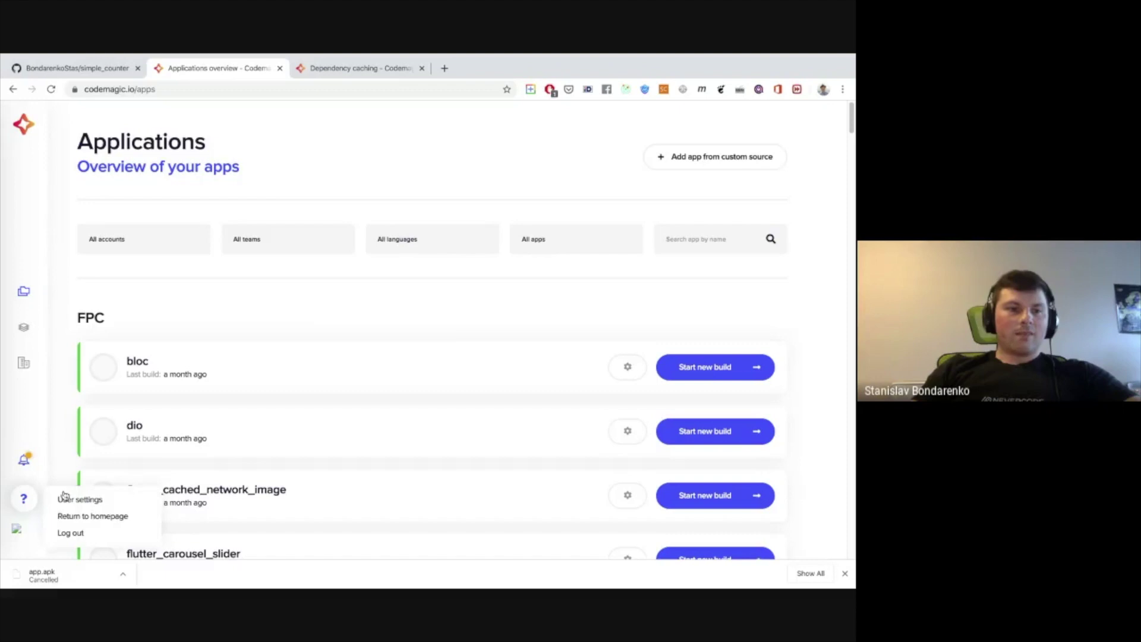
pyautogui.click(65, 498)
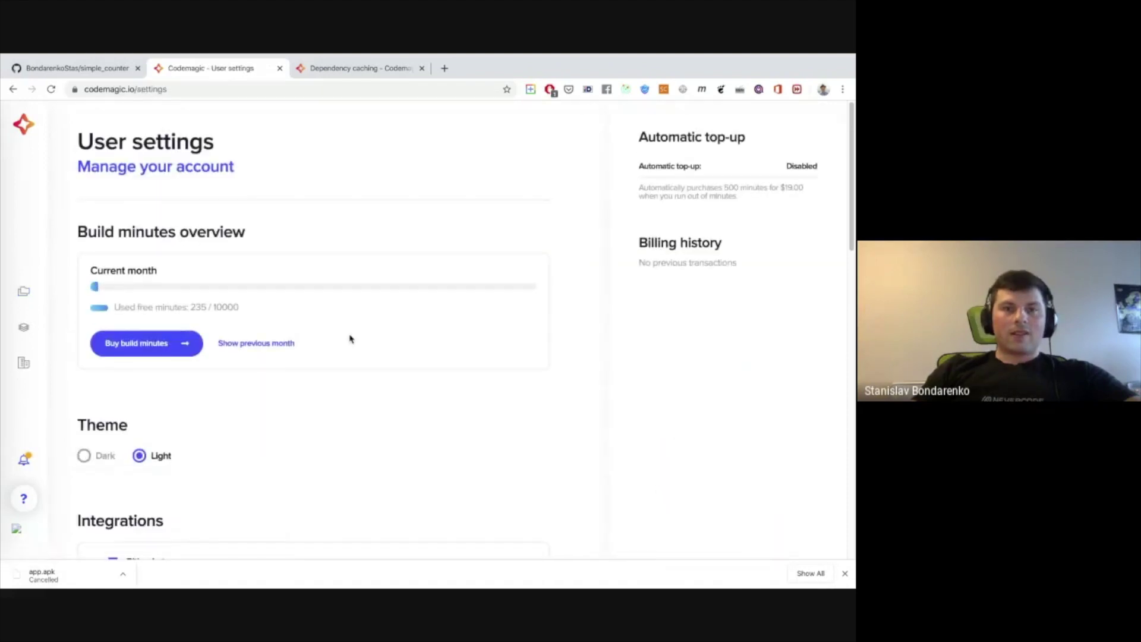
pyautogui.scroll(-6, 349, 338)
pyautogui.scroll(-1, 309, 285)
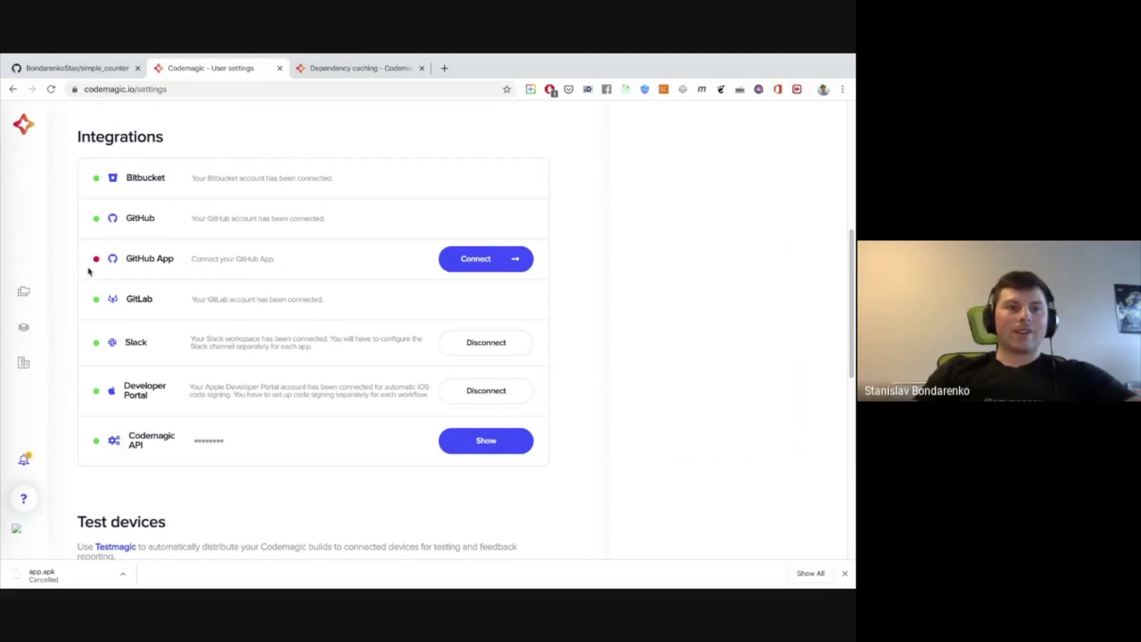
pyautogui.click(25, 292)
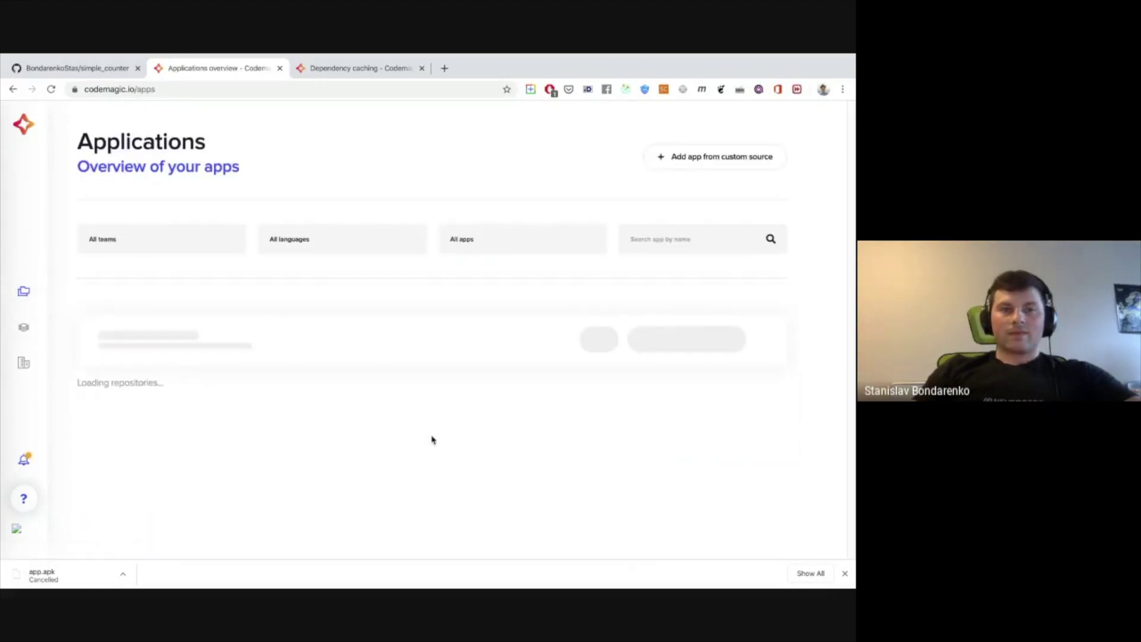
pyautogui.scroll(-3, 432, 440)
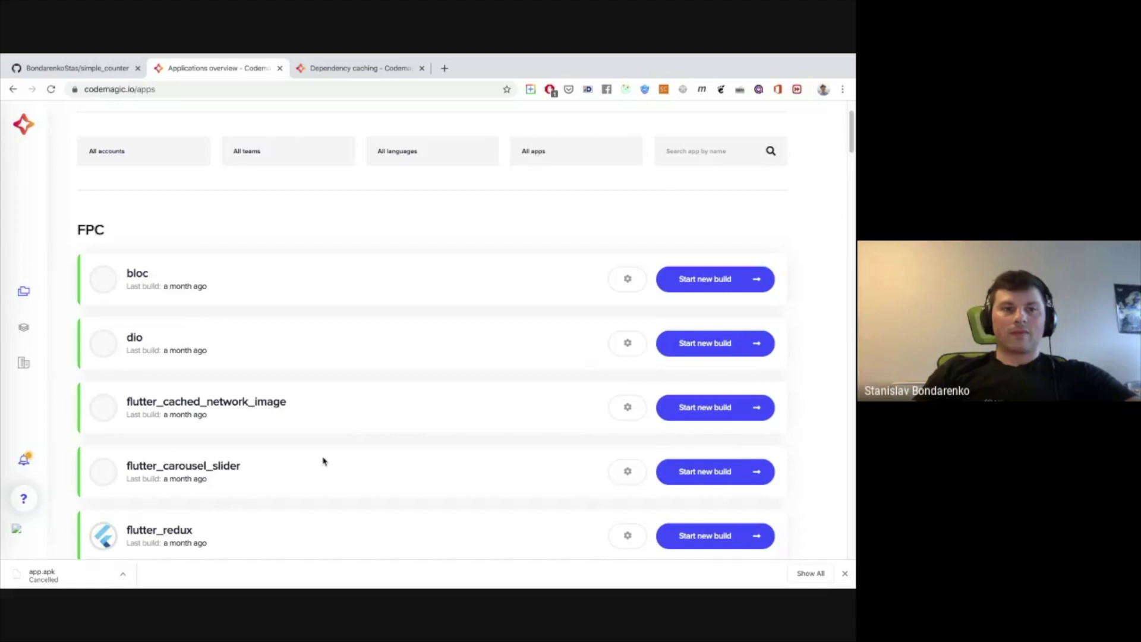
pyautogui.scroll(-1, 323, 460)
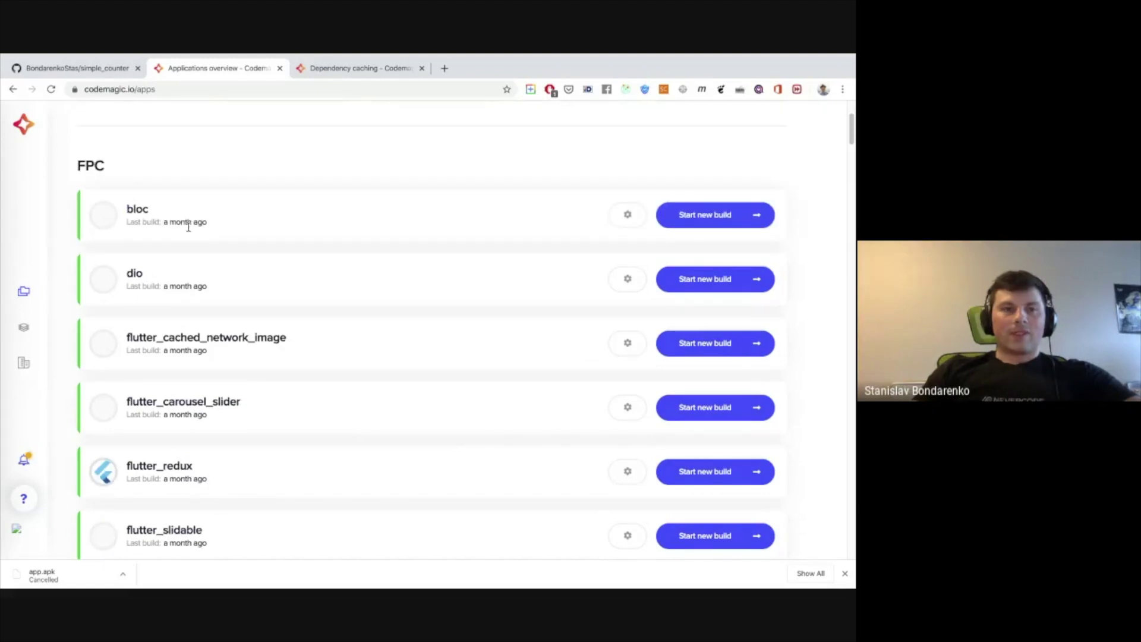
pyautogui.scroll(-3, 280, 483)
pyautogui.scroll(-10, 272, 445)
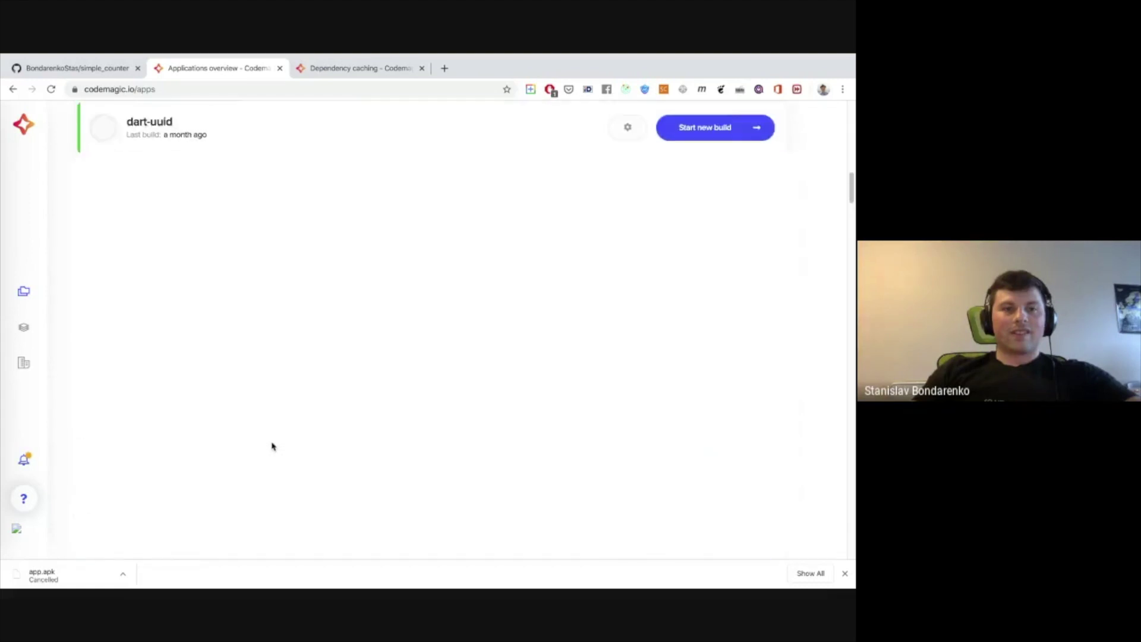
pyautogui.scroll(-3, 272, 445)
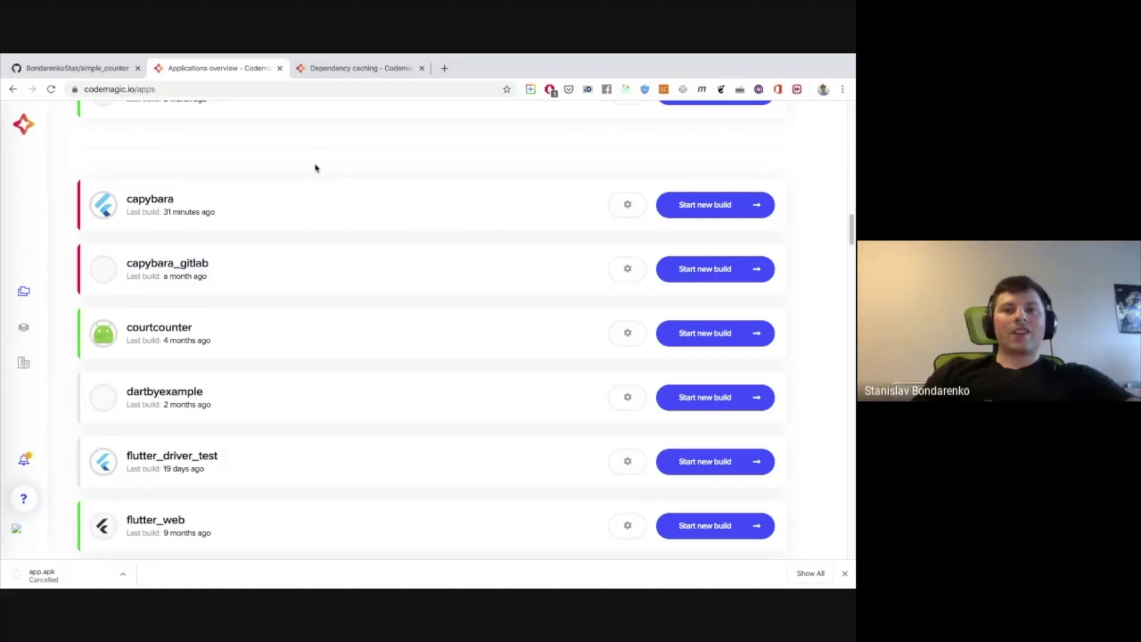
pyautogui.scroll(-9, 315, 168)
pyautogui.scroll(-2, 316, 168)
pyautogui.scroll(10, 315, 168)
pyautogui.scroll(4, 315, 168)
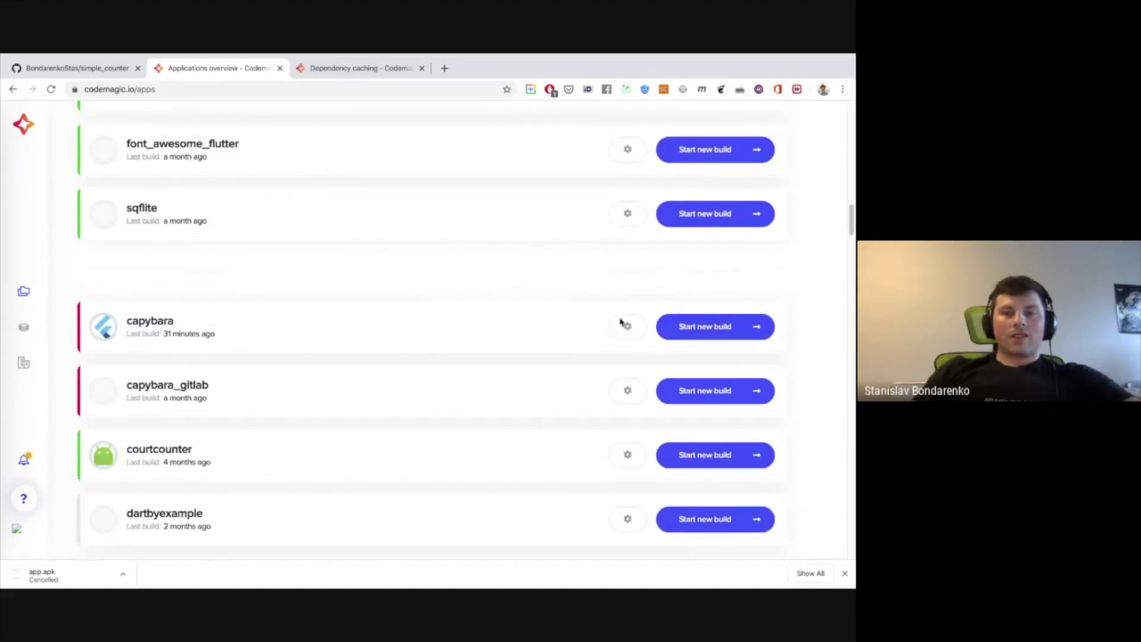
pyautogui.scroll(4, 592, 211)
pyautogui.scroll(5, 592, 211)
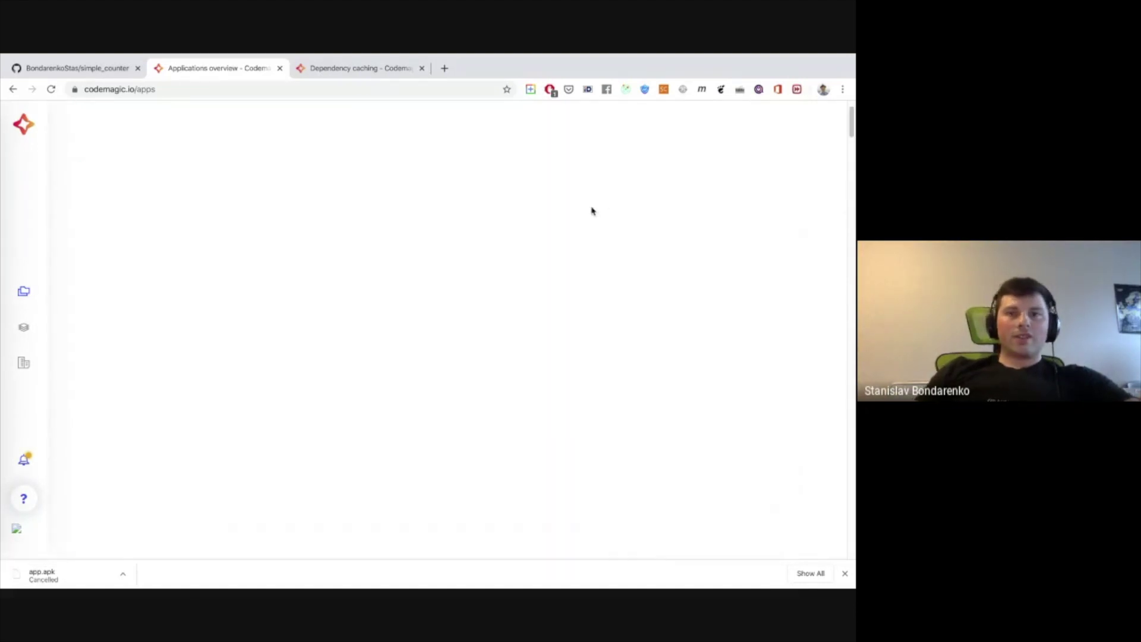
# - Open the Builds overview and scroll through the list of builds
pyautogui.click(24, 327)
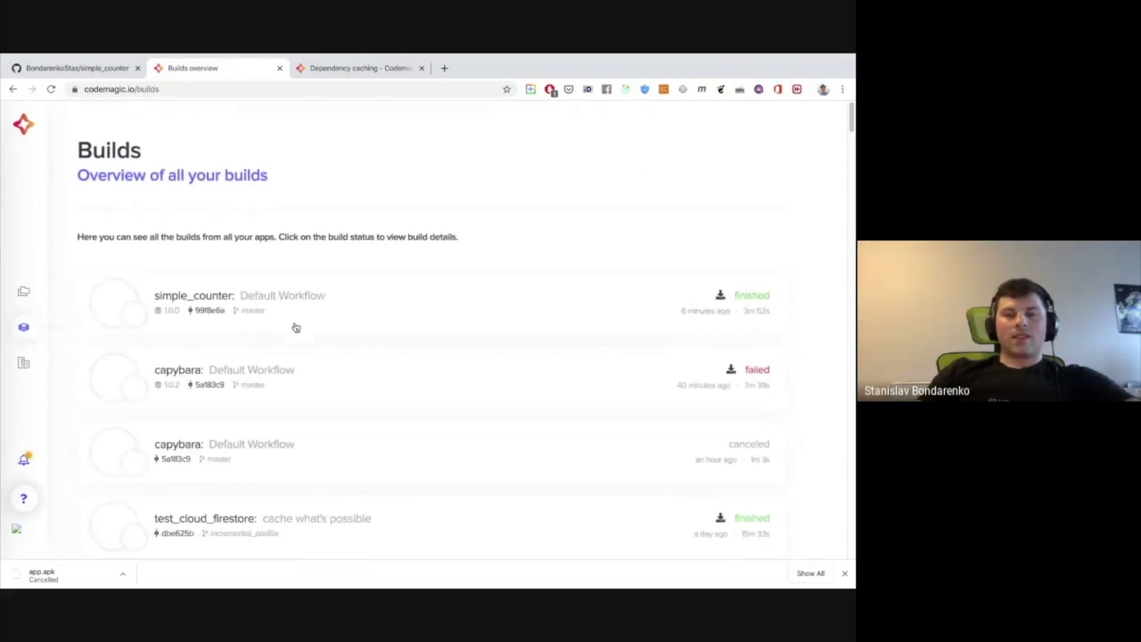
pyautogui.scroll(-3, 395, 348)
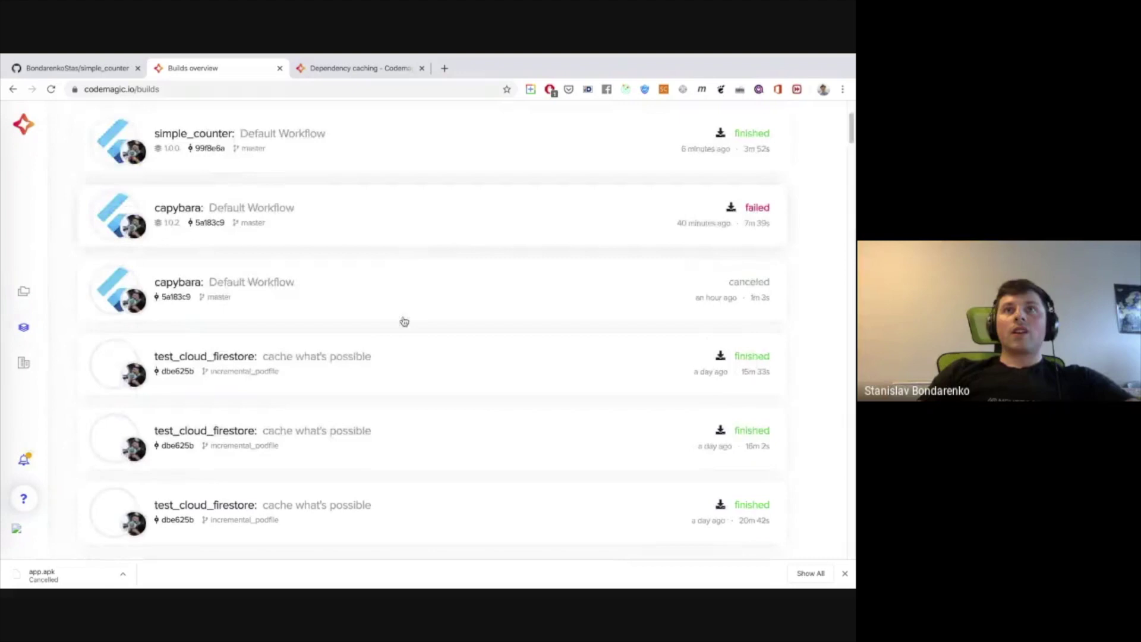
pyautogui.scroll(-10, 447, 398)
pyautogui.scroll(-10, 447, 397)
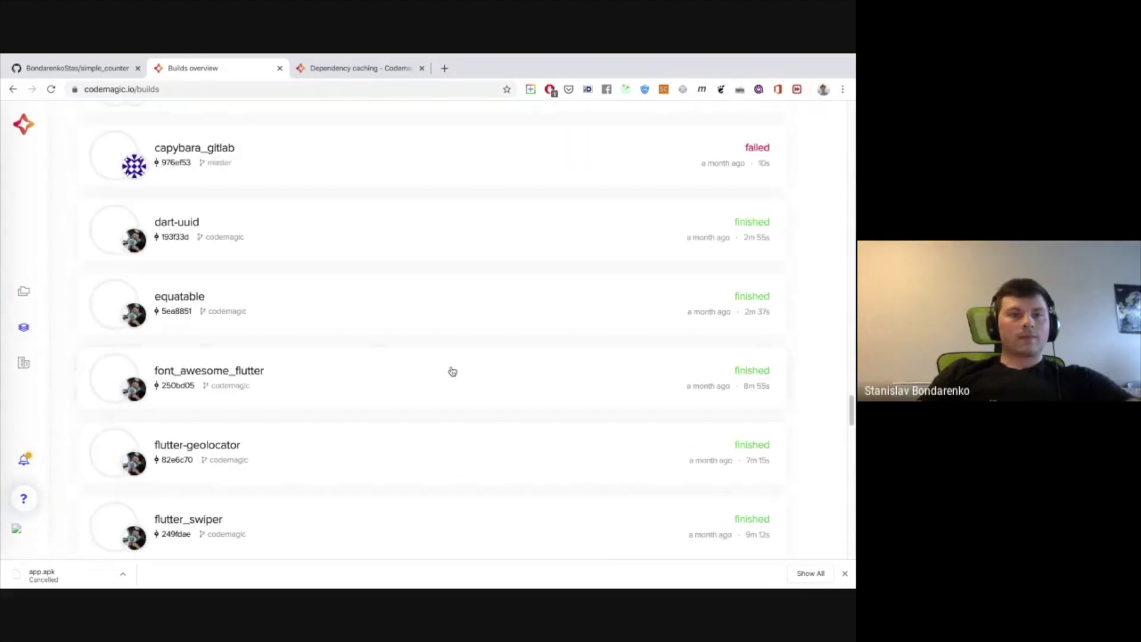
pyautogui.scroll(6, 452, 371)
pyautogui.scroll(15, 452, 372)
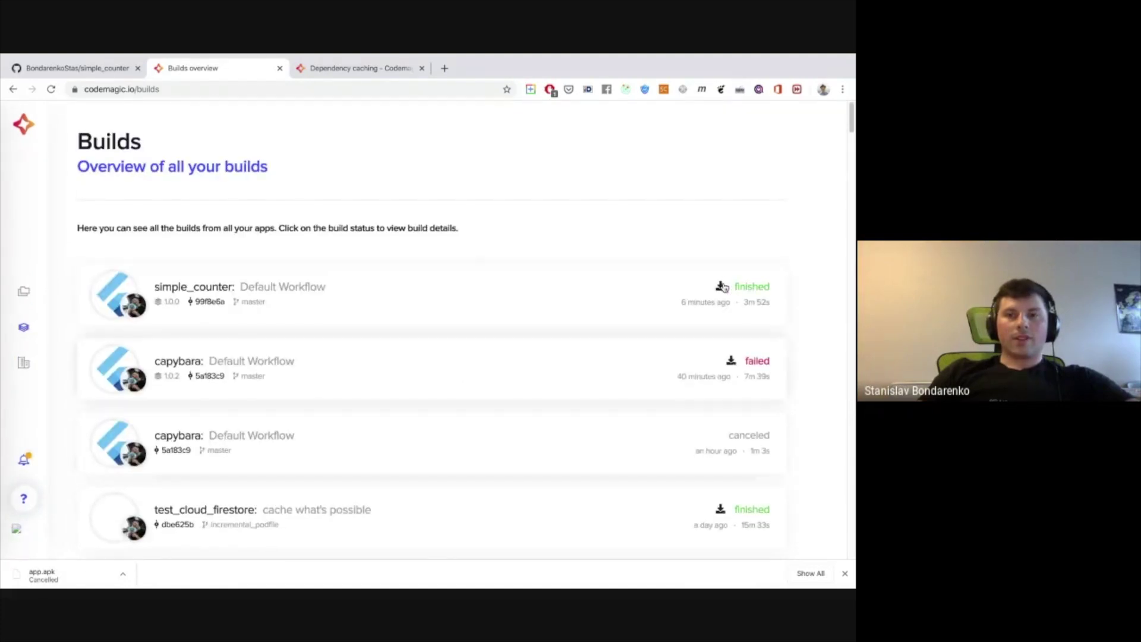
# - Check simple_counter's artifact downloads and its GitHub commit, then open the simple_counter app page
pyautogui.click(720, 286)
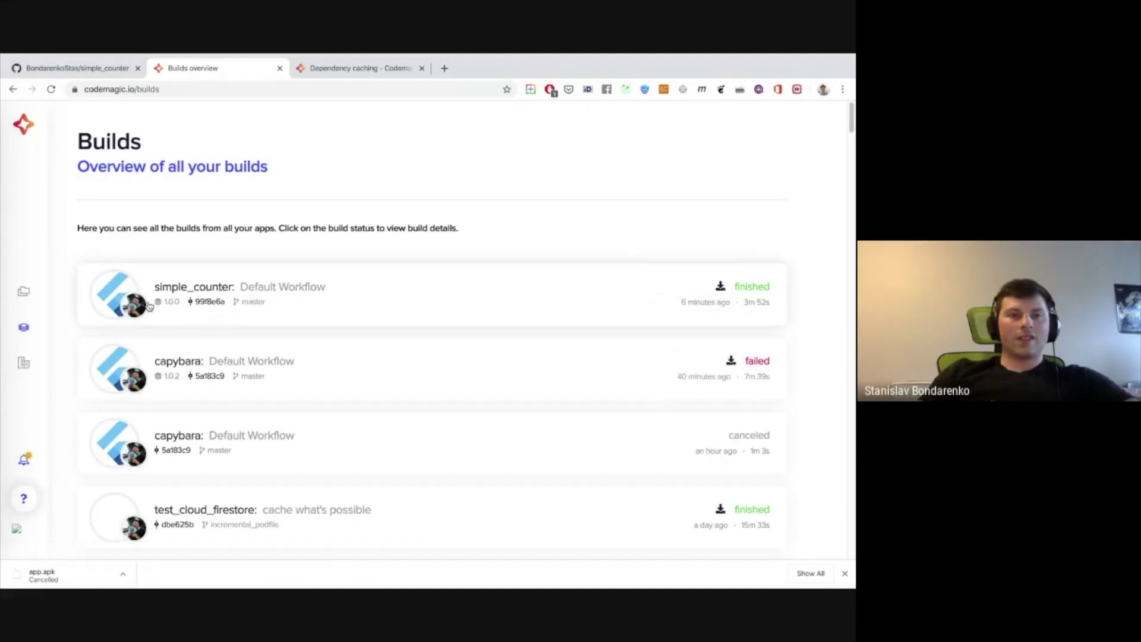
pyautogui.click(210, 302)
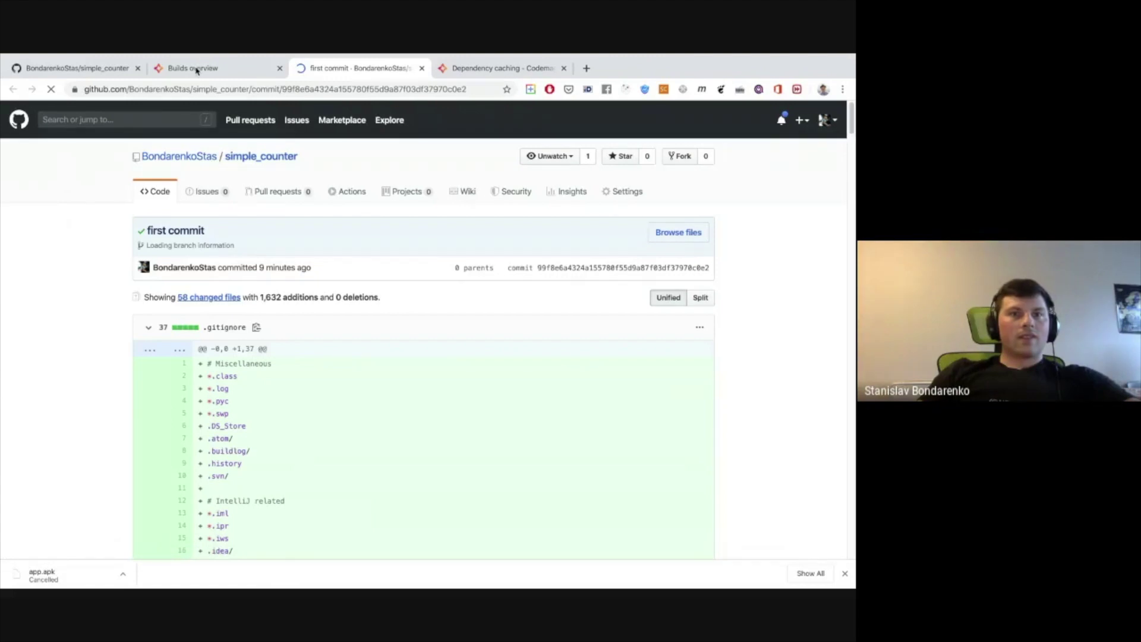
pyautogui.hotkey('ctrl', 'w')
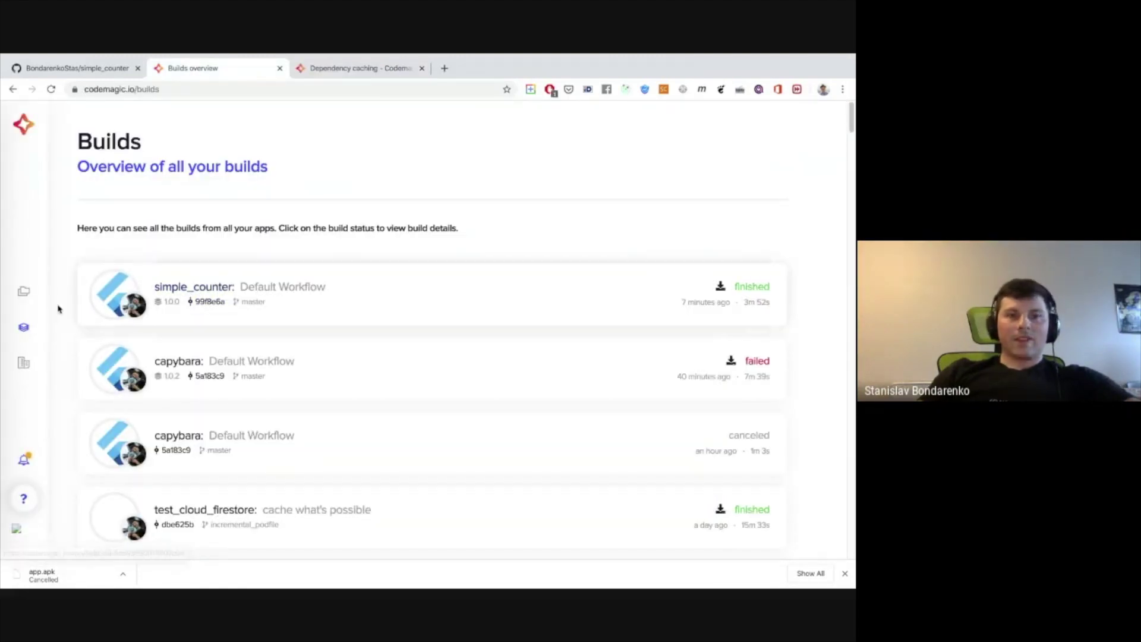
pyautogui.click(216, 290)
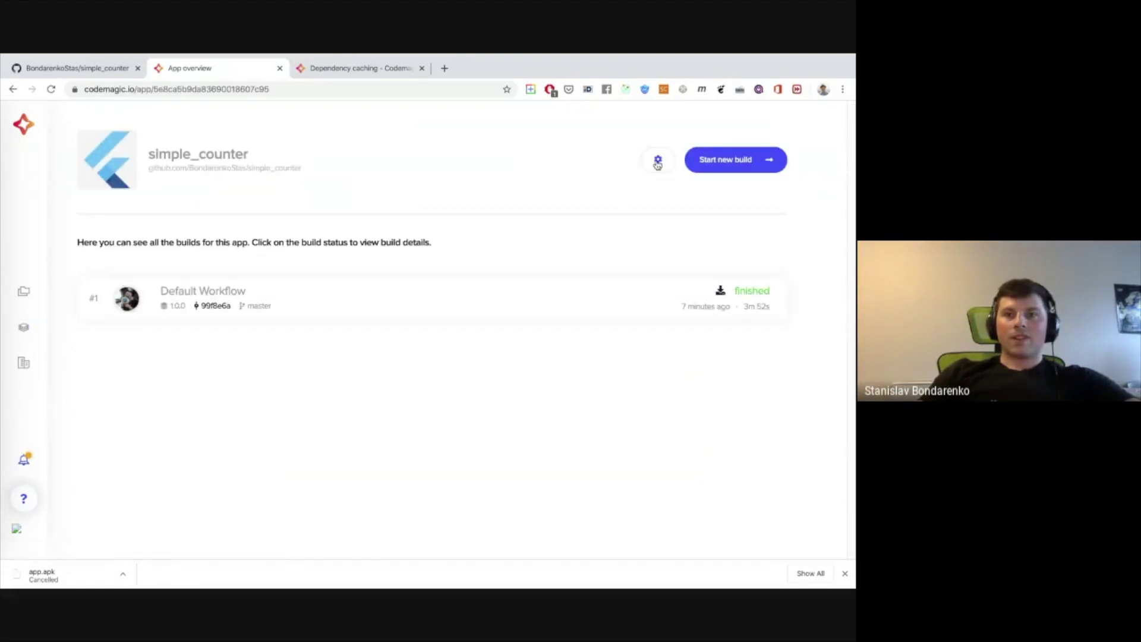
# - Open simple_counter's workflow settings and collapse the Dependency caching section
pyautogui.click(657, 159)
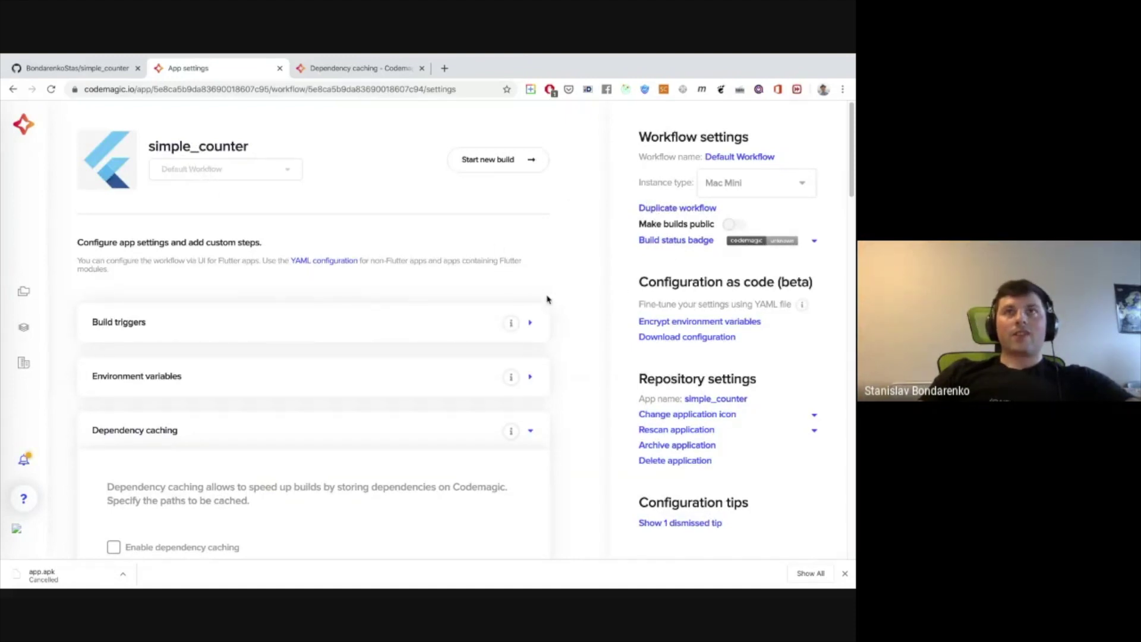
pyautogui.scroll(-2, 569, 358)
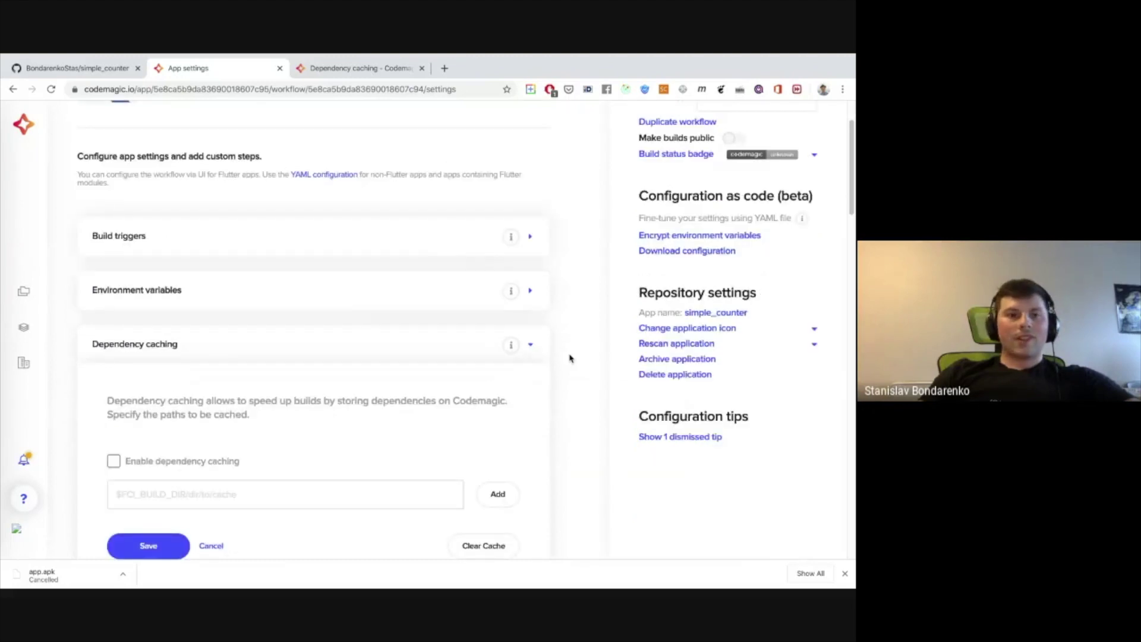
pyautogui.rightClick(569, 358)
pyautogui.click(341, 352)
pyautogui.click(341, 353)
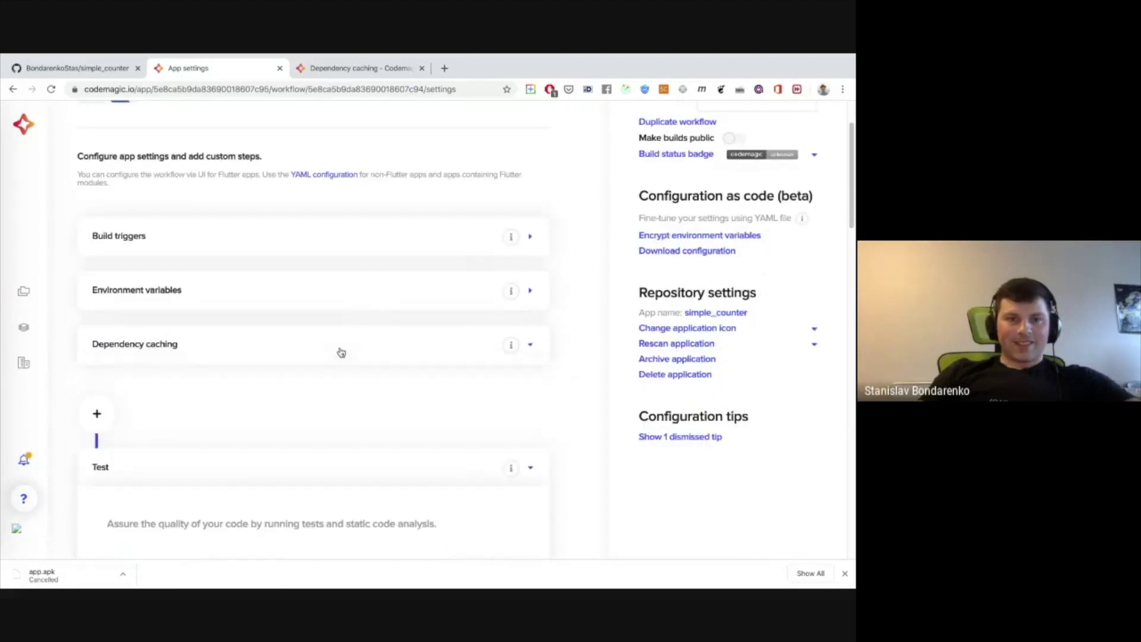
# - Collapse the Test and Build sections and expand Build triggers
pyautogui.scroll(-1, 321, 413)
pyautogui.click(308, 414)
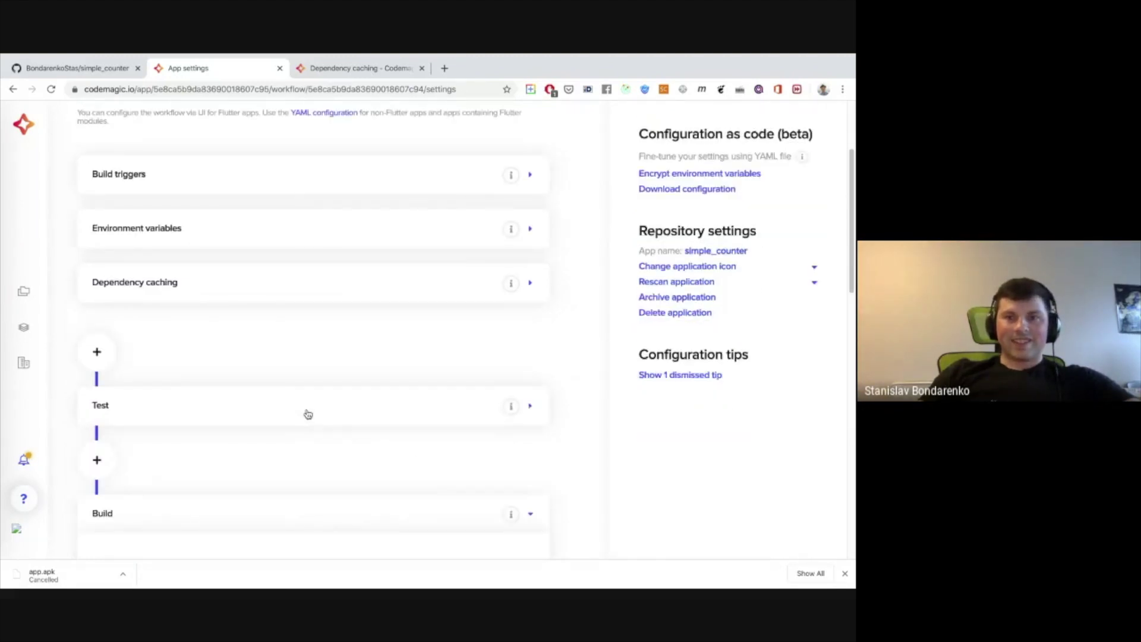
pyautogui.scroll(-3, 308, 414)
pyautogui.click(255, 354)
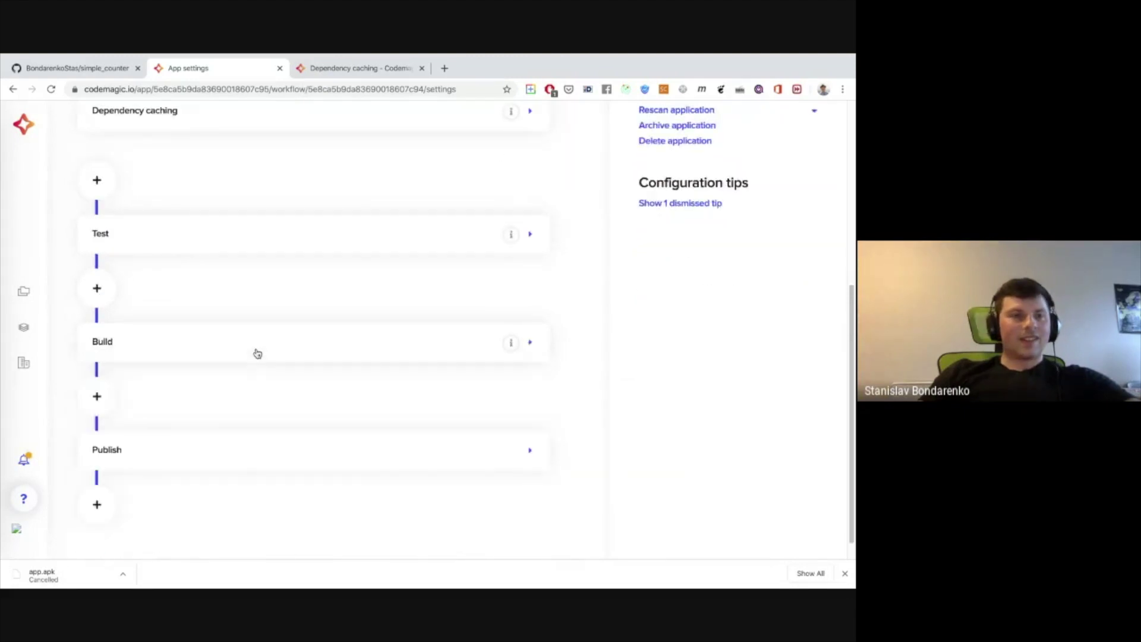
pyautogui.scroll(-1, 257, 353)
pyautogui.scroll(6, 258, 353)
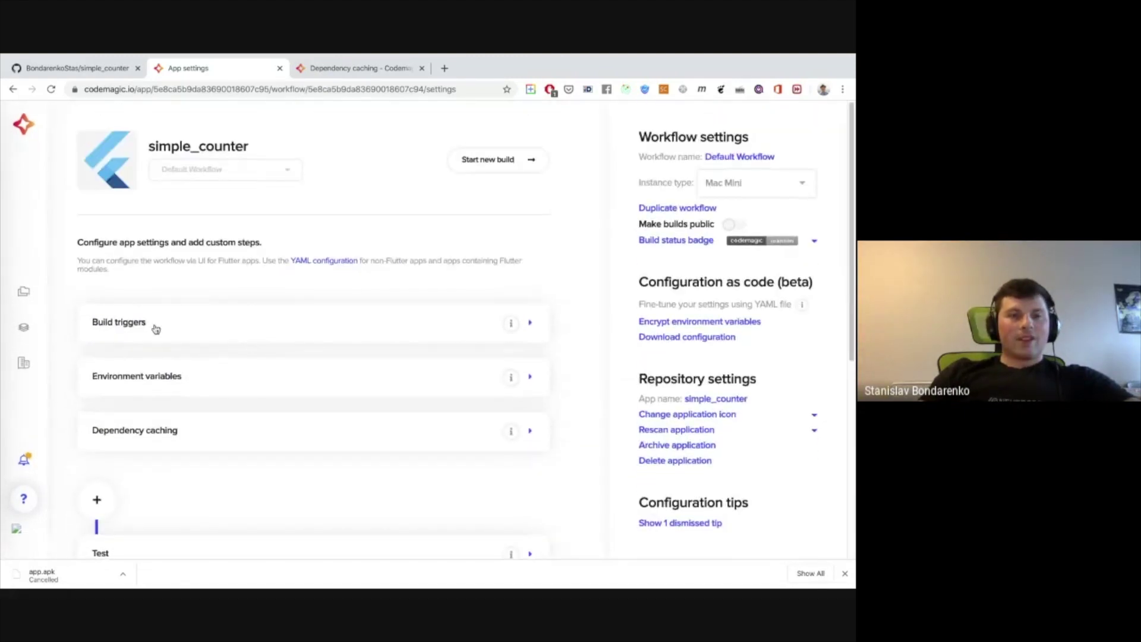
pyautogui.click(237, 330)
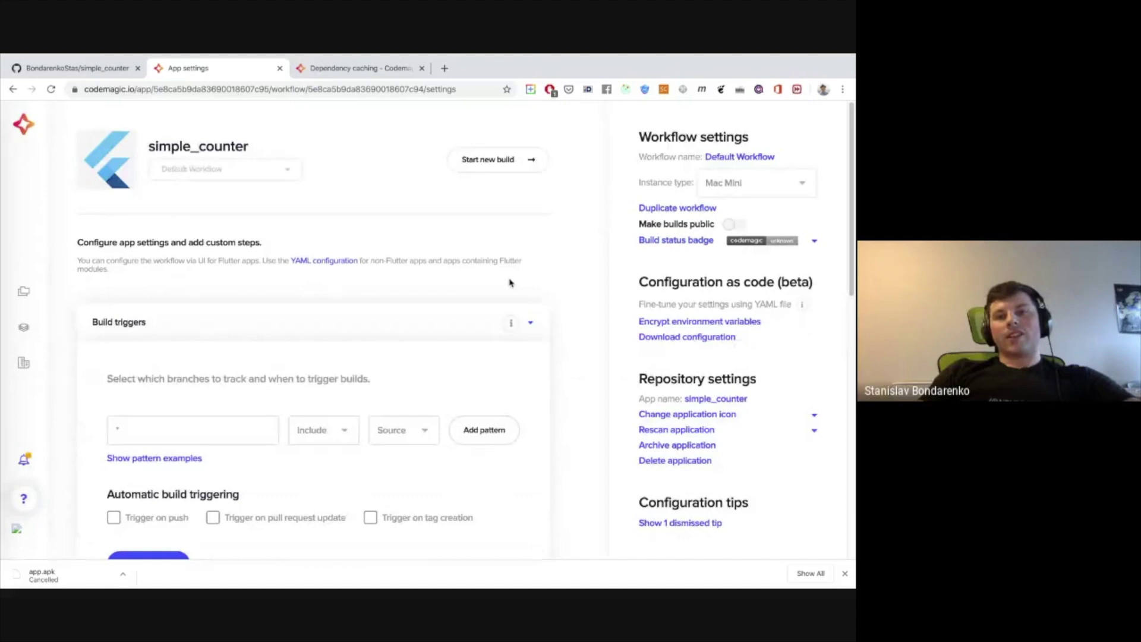
pyautogui.scroll(-2, 576, 363)
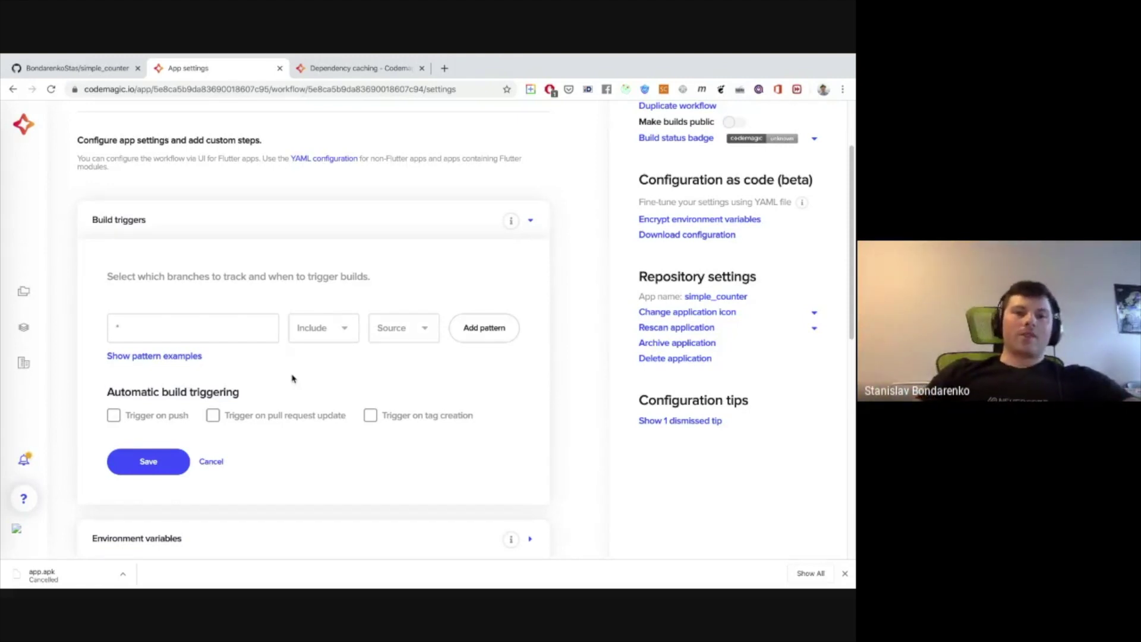
pyautogui.scroll(-1, 292, 378)
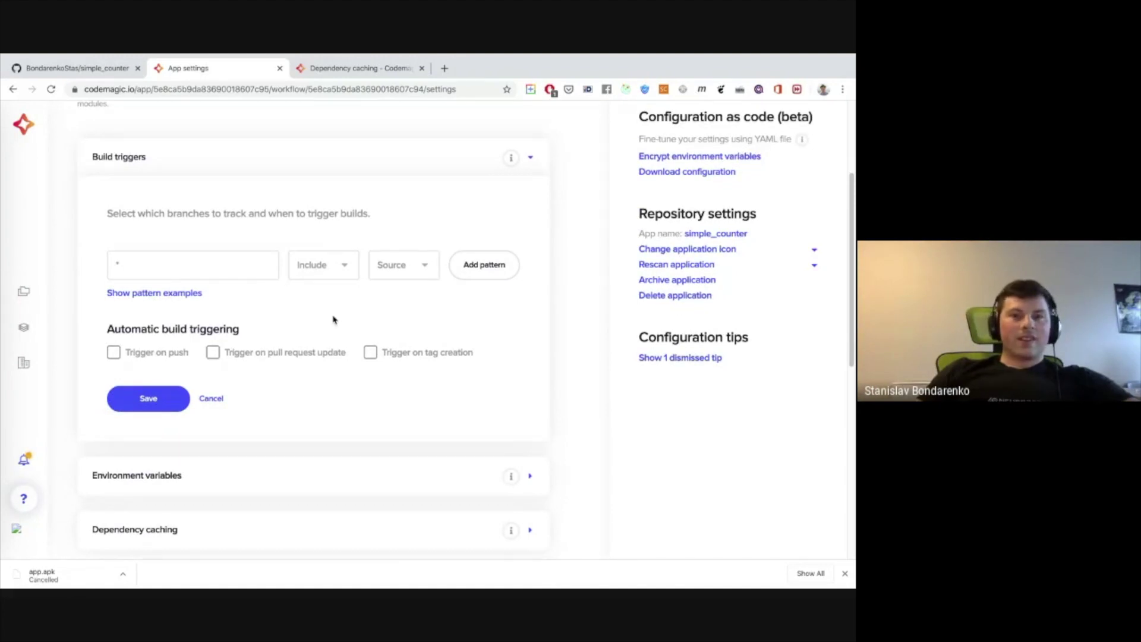
pyautogui.click(399, 275)
pyautogui.click(390, 270)
pyautogui.click(386, 272)
pyautogui.click(297, 316)
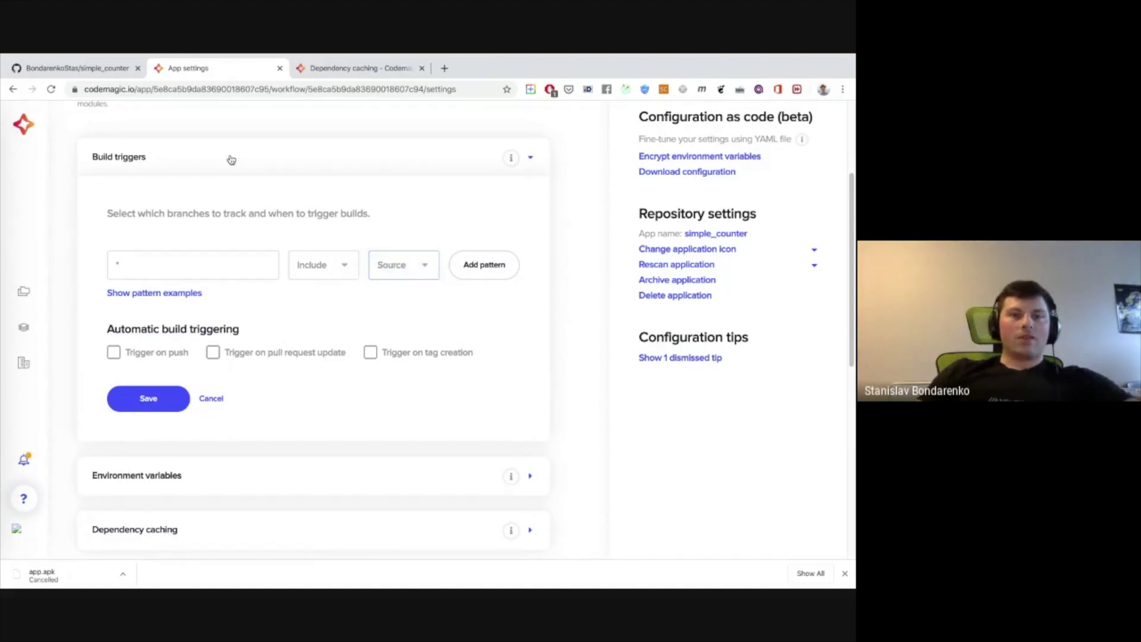
pyautogui.click(176, 162)
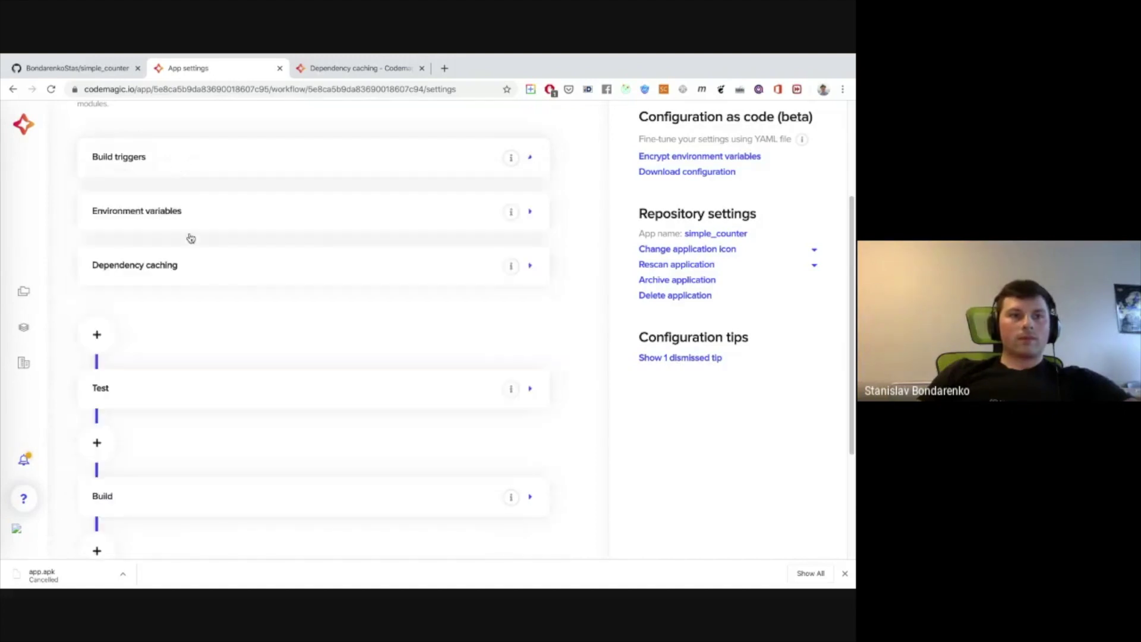
# - Expand Environment variables and leave the variable name and value fields empty
pyautogui.click(172, 216)
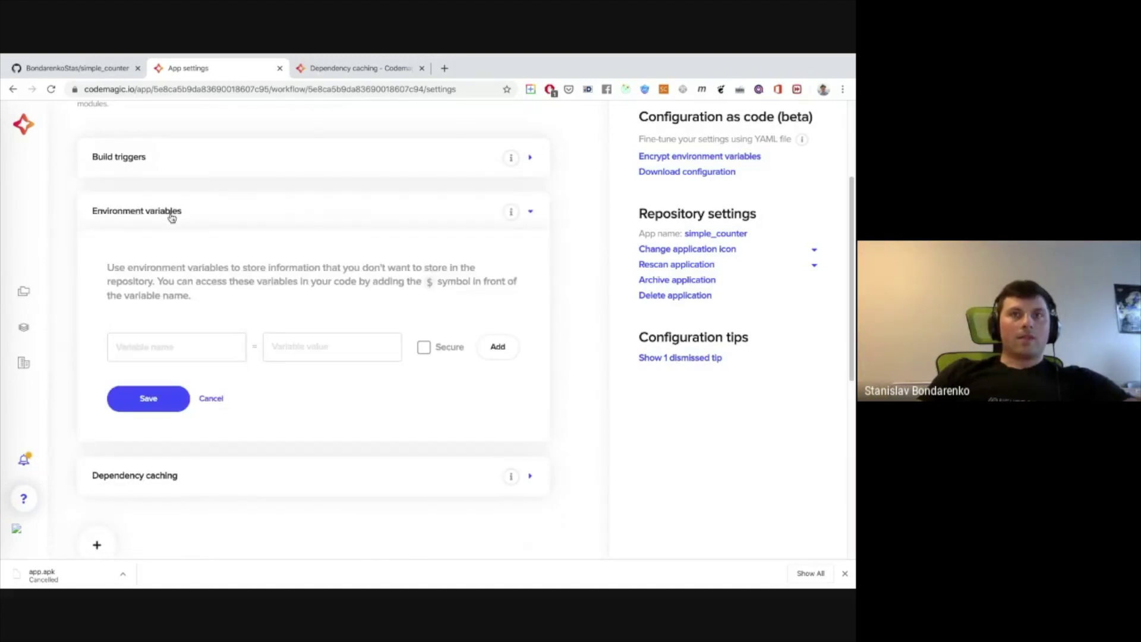
pyautogui.click(176, 353)
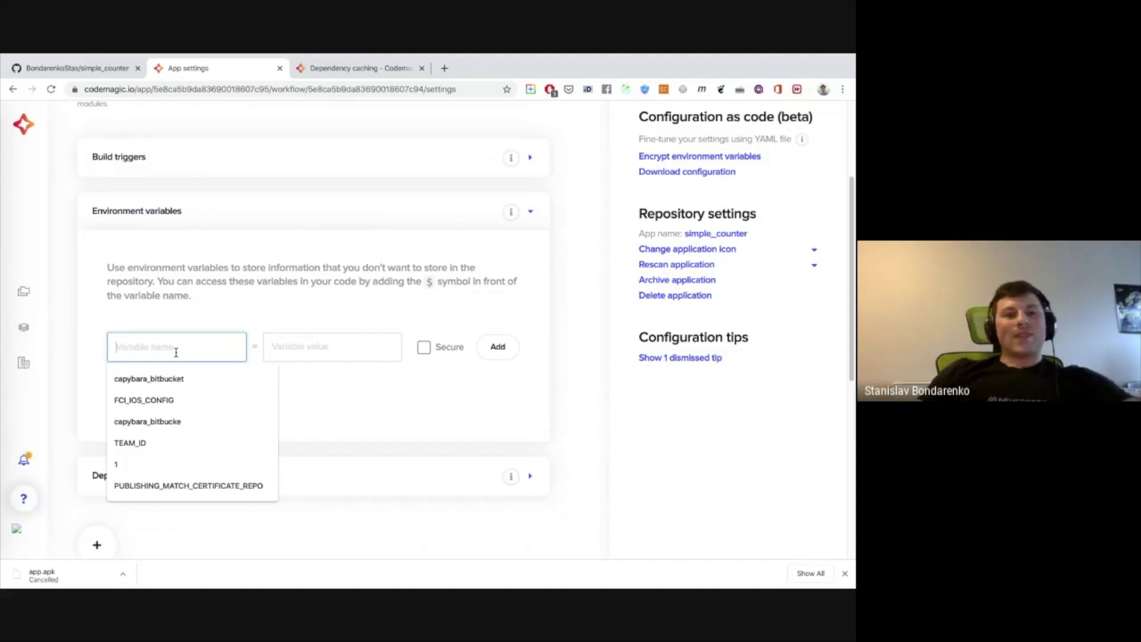
pyautogui.click(331, 403)
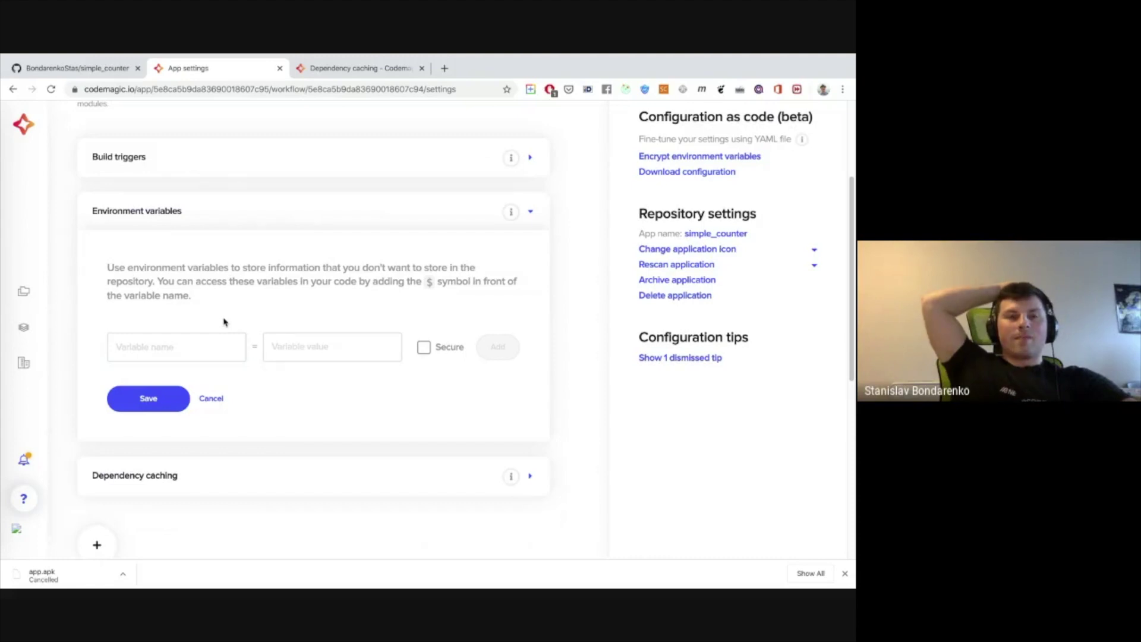
pyautogui.scroll(-2, 303, 351)
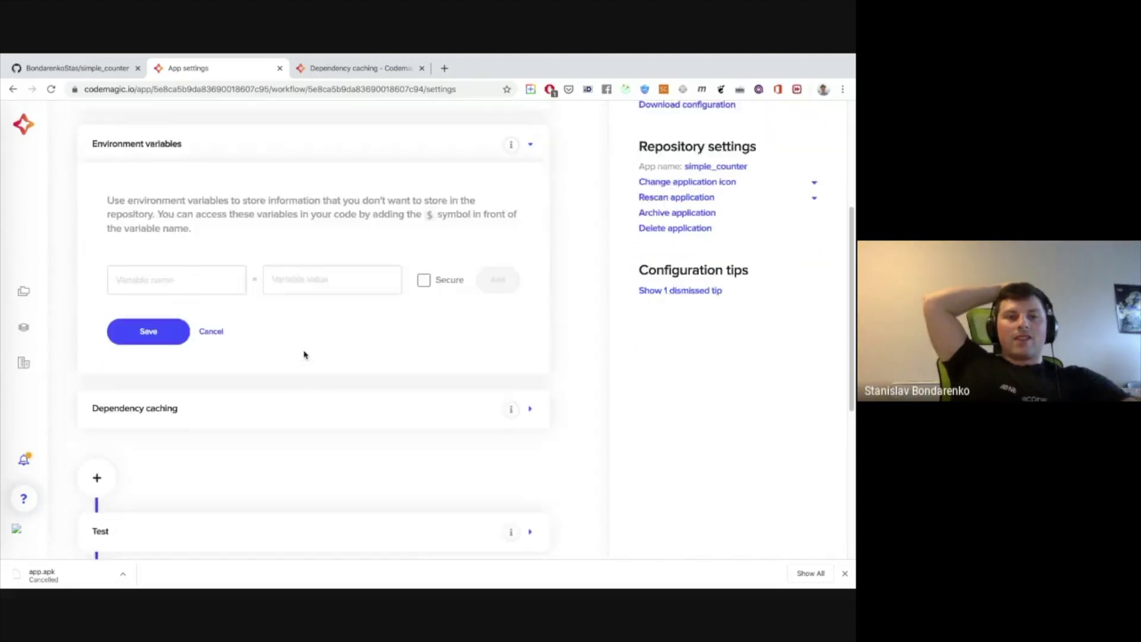
pyautogui.scroll(-3, 120, 458)
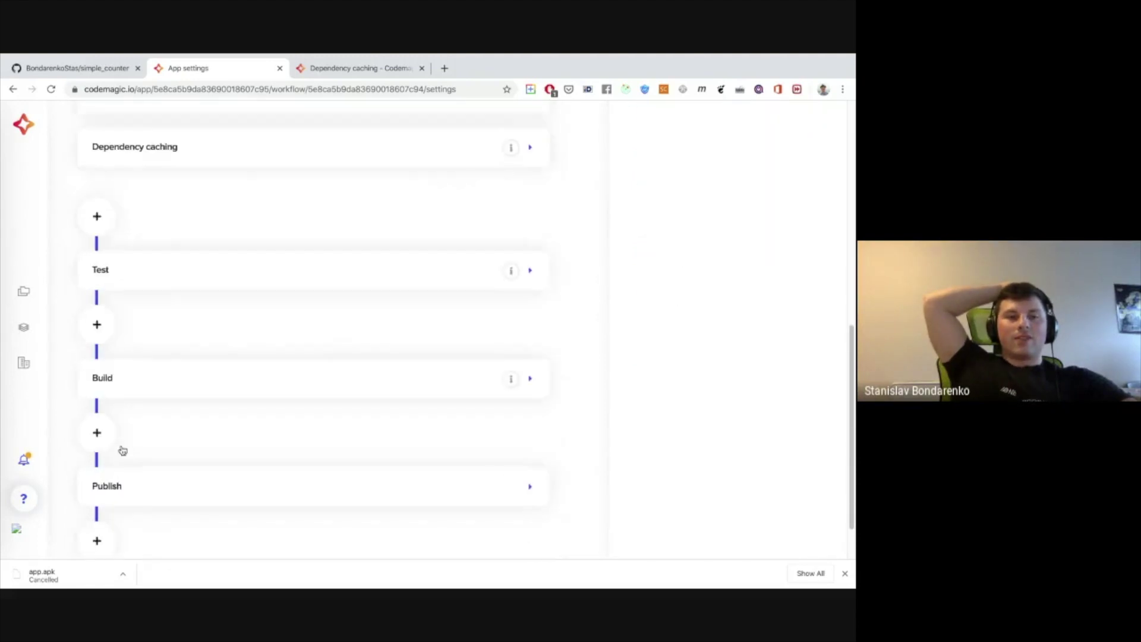
pyautogui.click(115, 380)
pyautogui.scroll(-6, 280, 527)
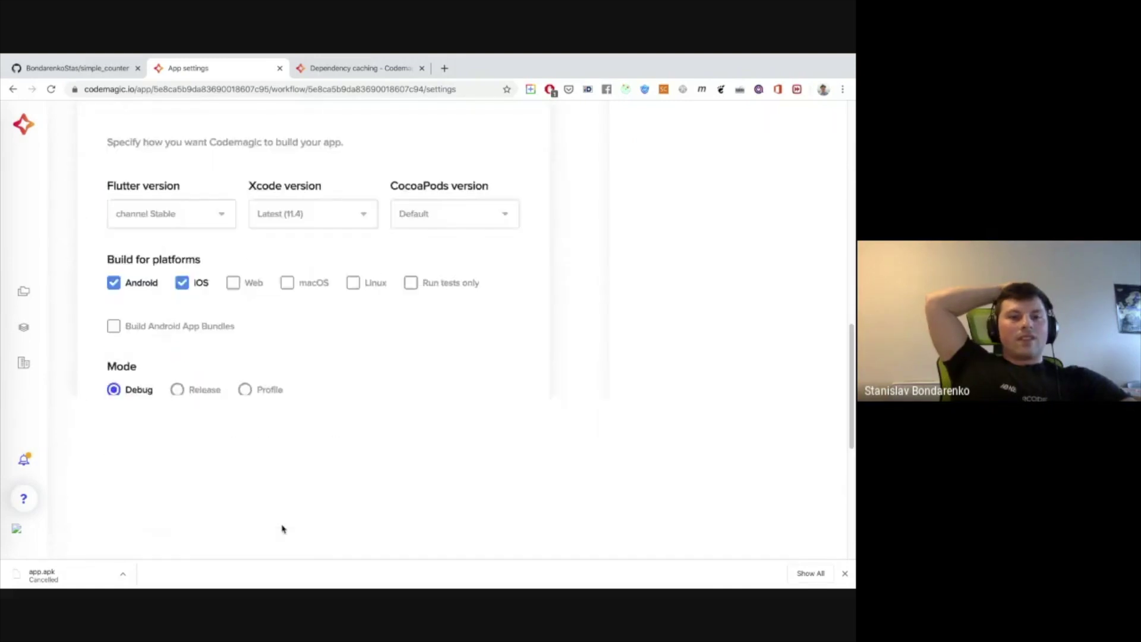
pyautogui.scroll(-1, 281, 528)
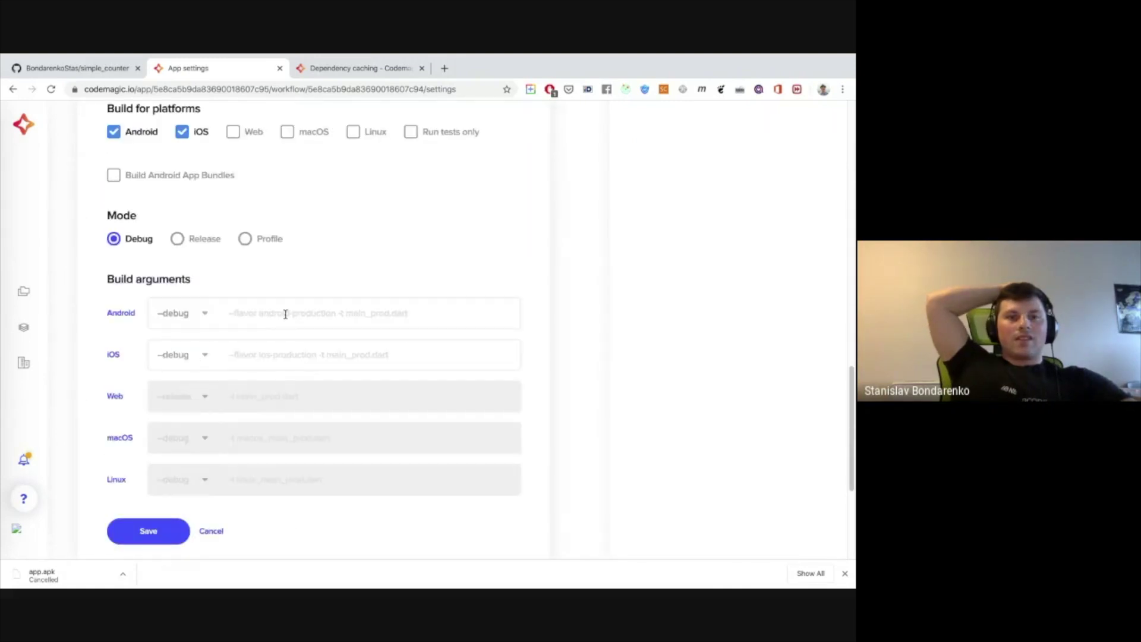
pyautogui.scroll(9, 285, 316)
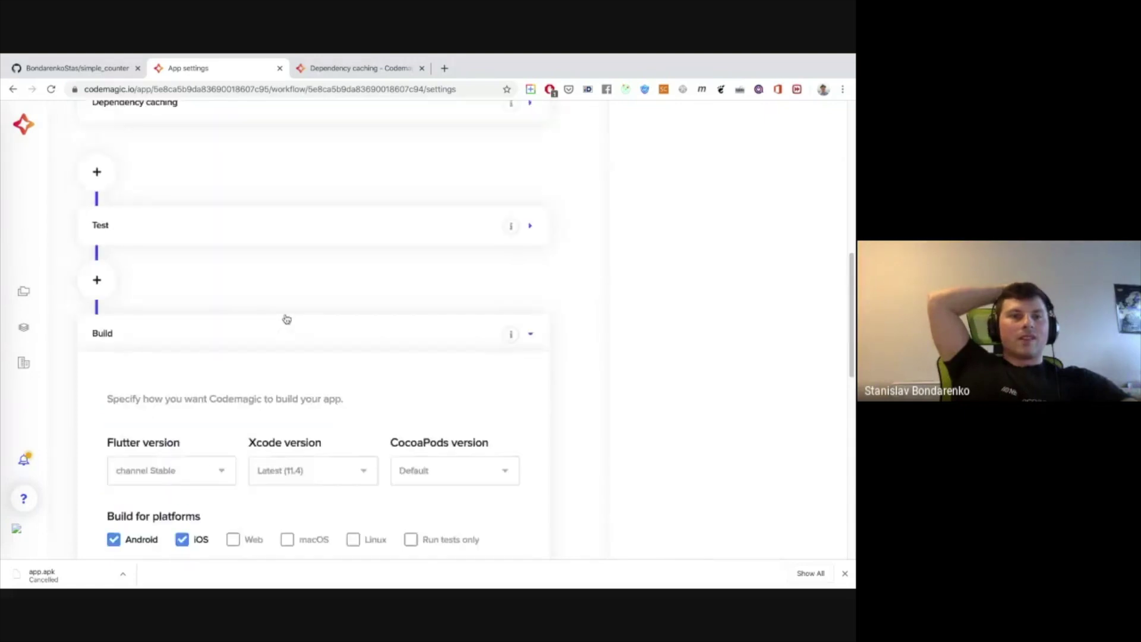
pyautogui.click(97, 339)
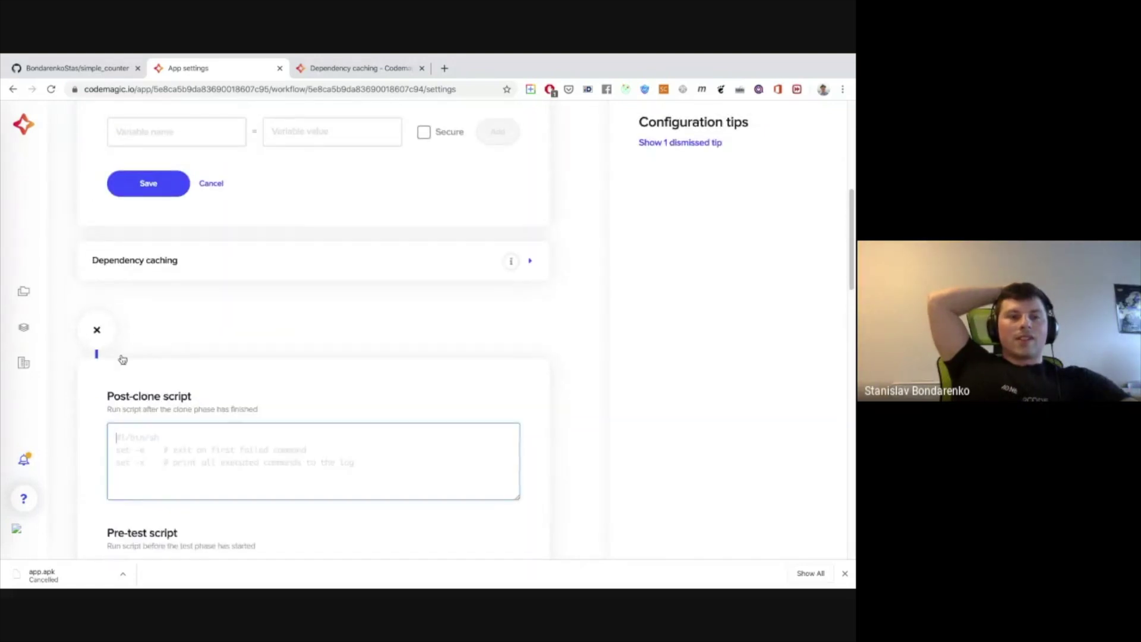
pyautogui.scroll(-2, 224, 422)
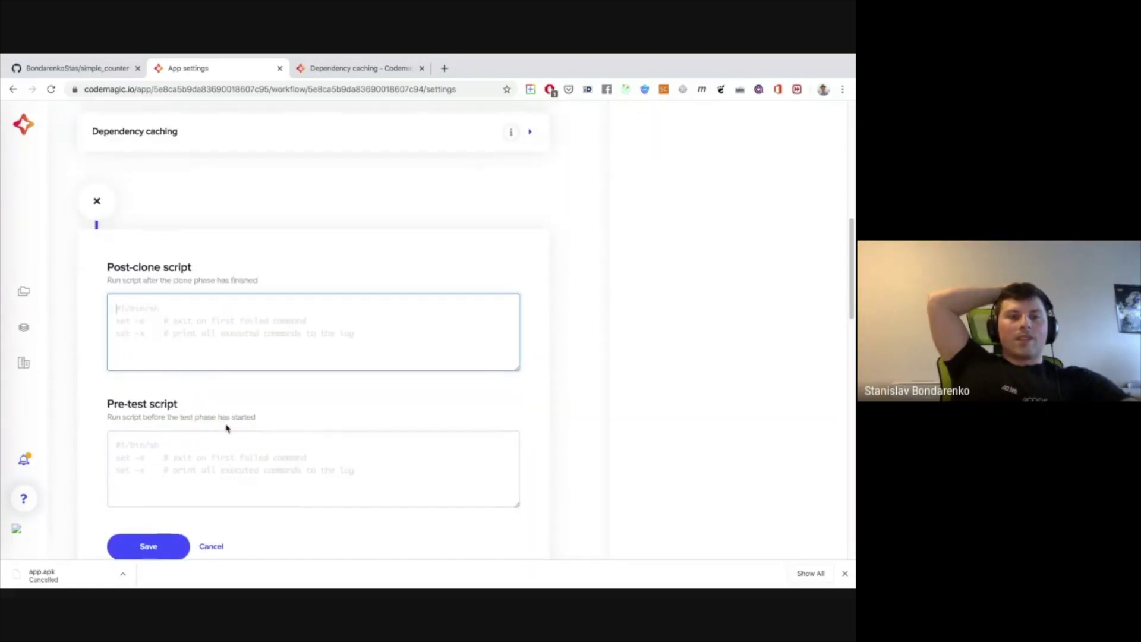
pyautogui.click(98, 212)
pyautogui.click(96, 314)
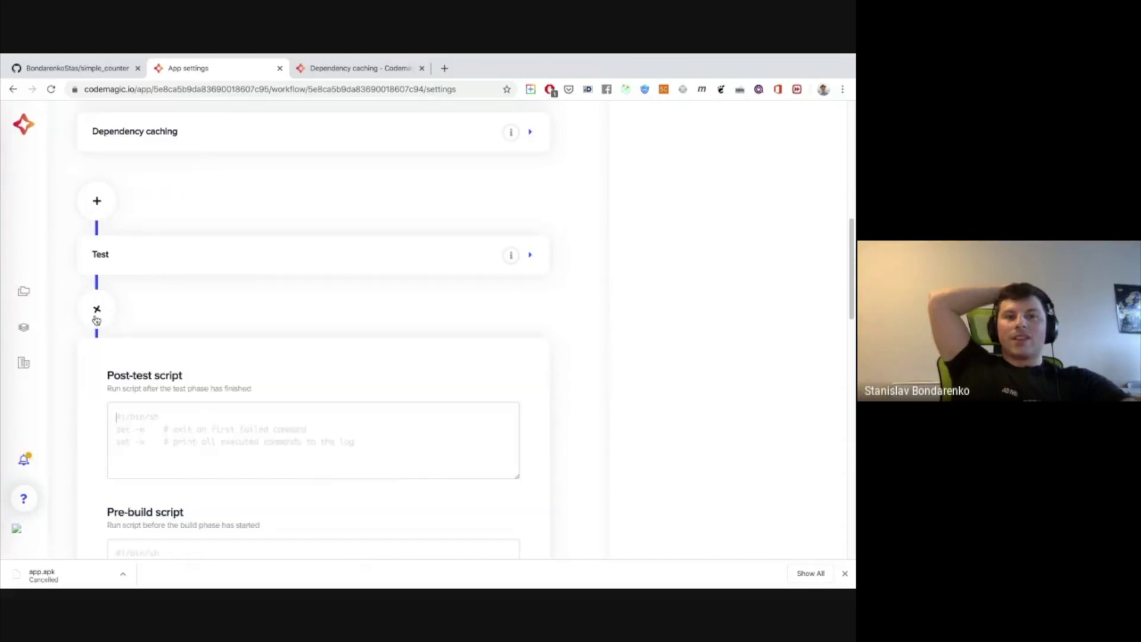
pyautogui.scroll(-2, 200, 423)
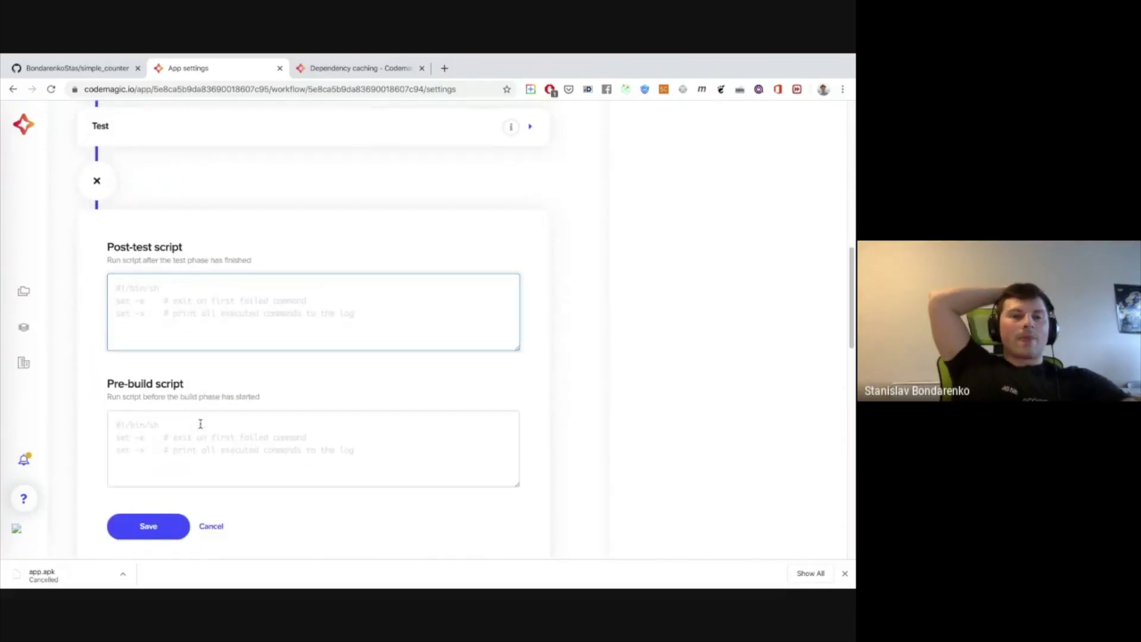
pyautogui.scroll(-2, 201, 424)
pyautogui.scroll(2, 159, 266)
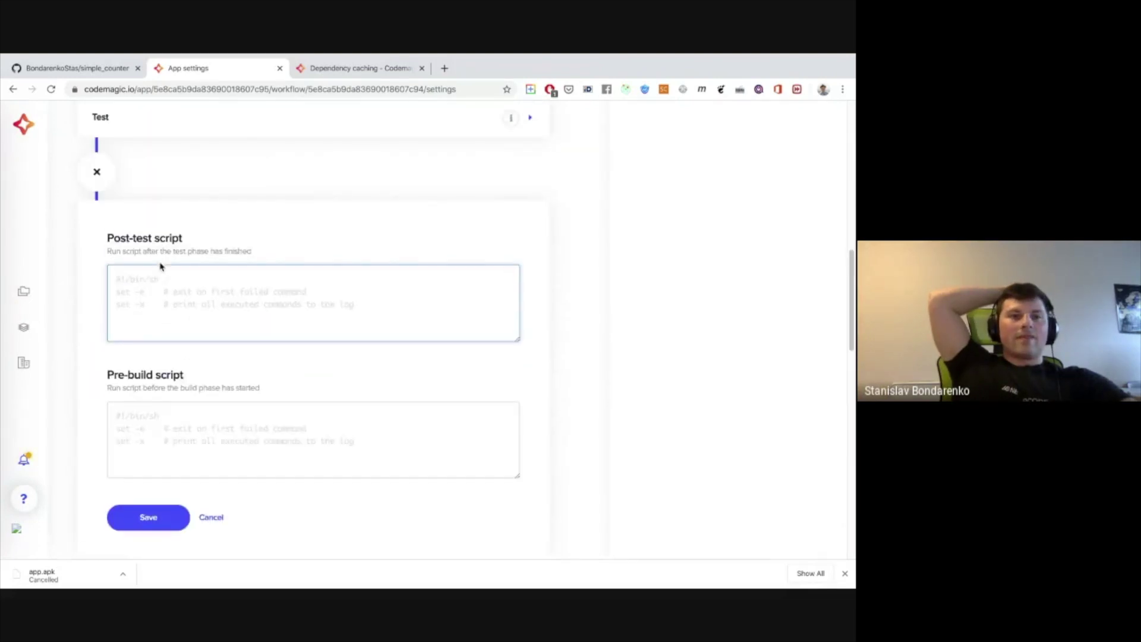
pyautogui.click(91, 175)
pyautogui.scroll(-1, 117, 315)
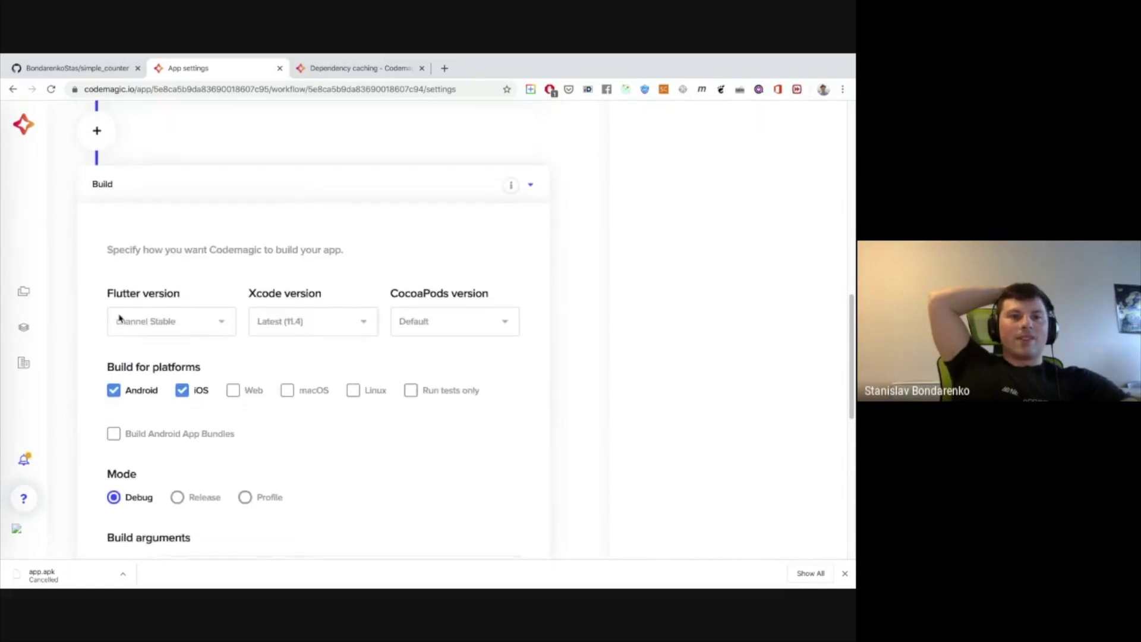
pyautogui.click(117, 191)
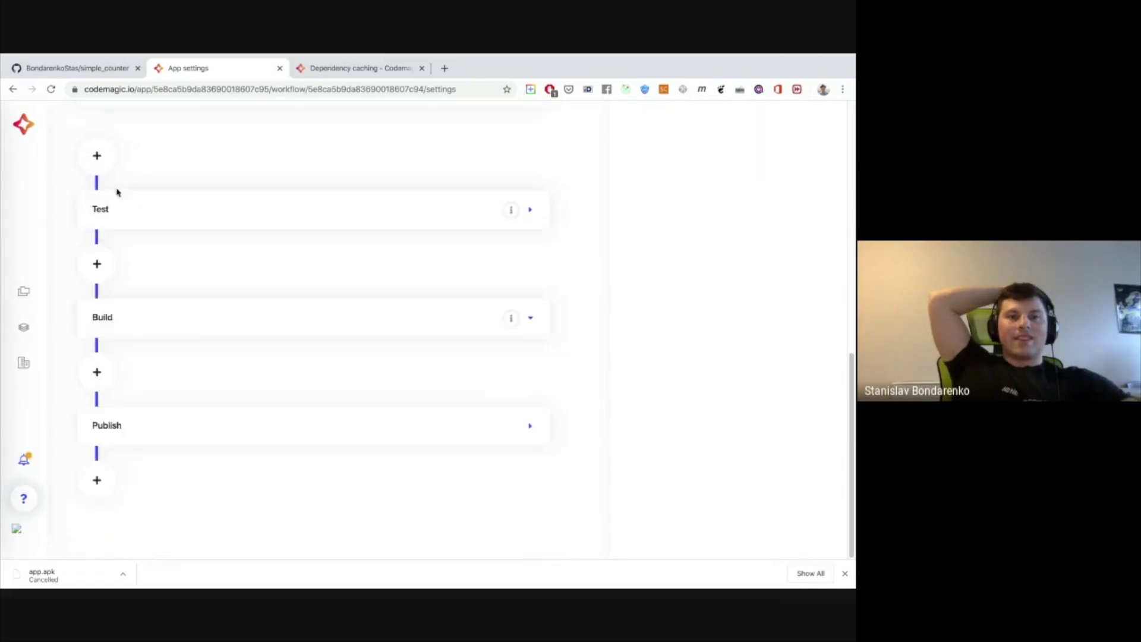
pyautogui.click(98, 481)
pyautogui.scroll(-3, 229, 474)
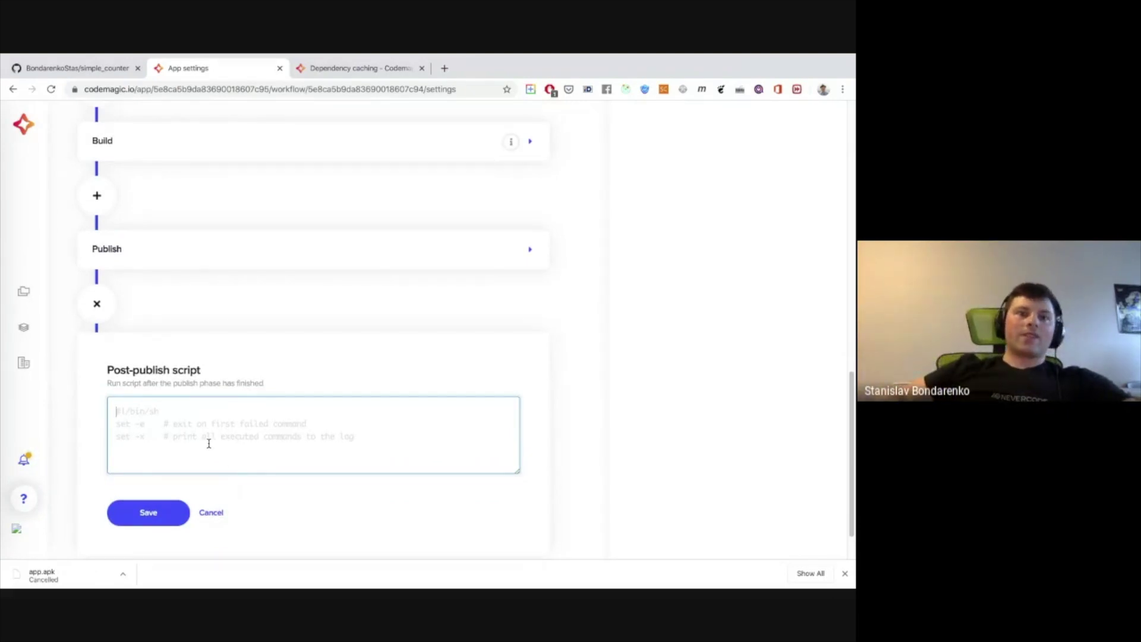
pyautogui.click(97, 303)
pyautogui.scroll(10, 183, 339)
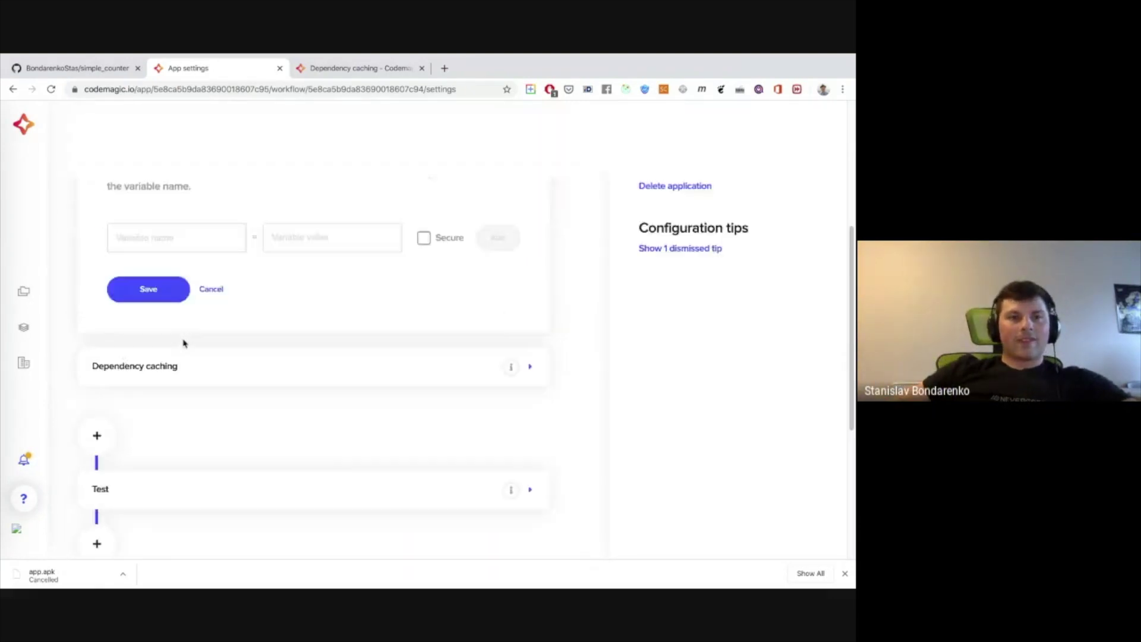
pyautogui.click(158, 386)
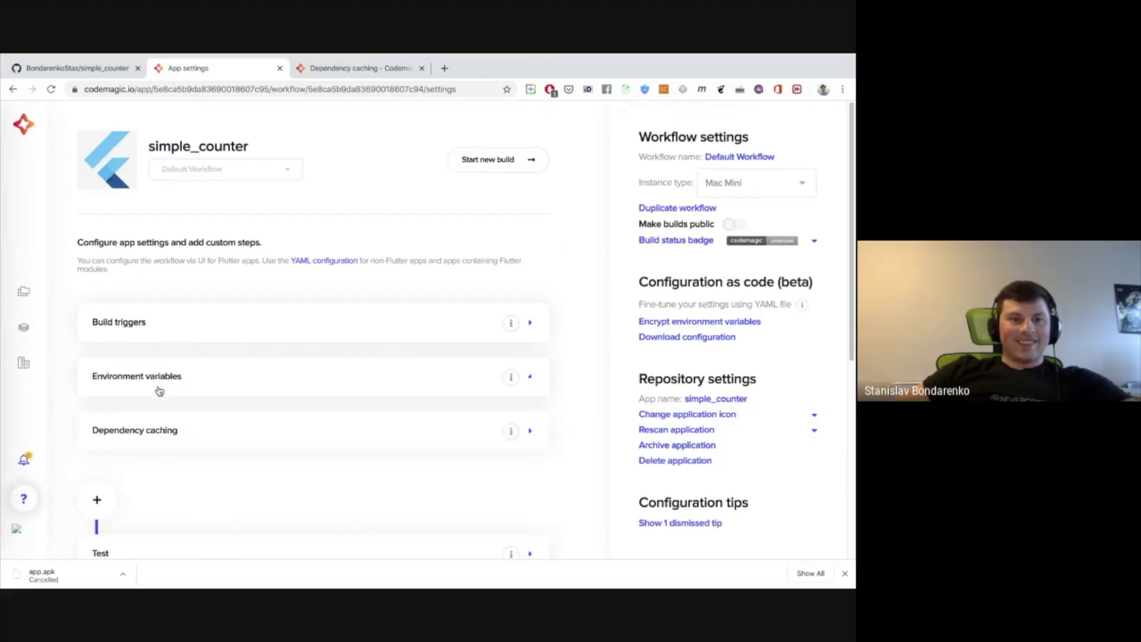
pyautogui.click(154, 420)
pyautogui.scroll(-4, 354, 426)
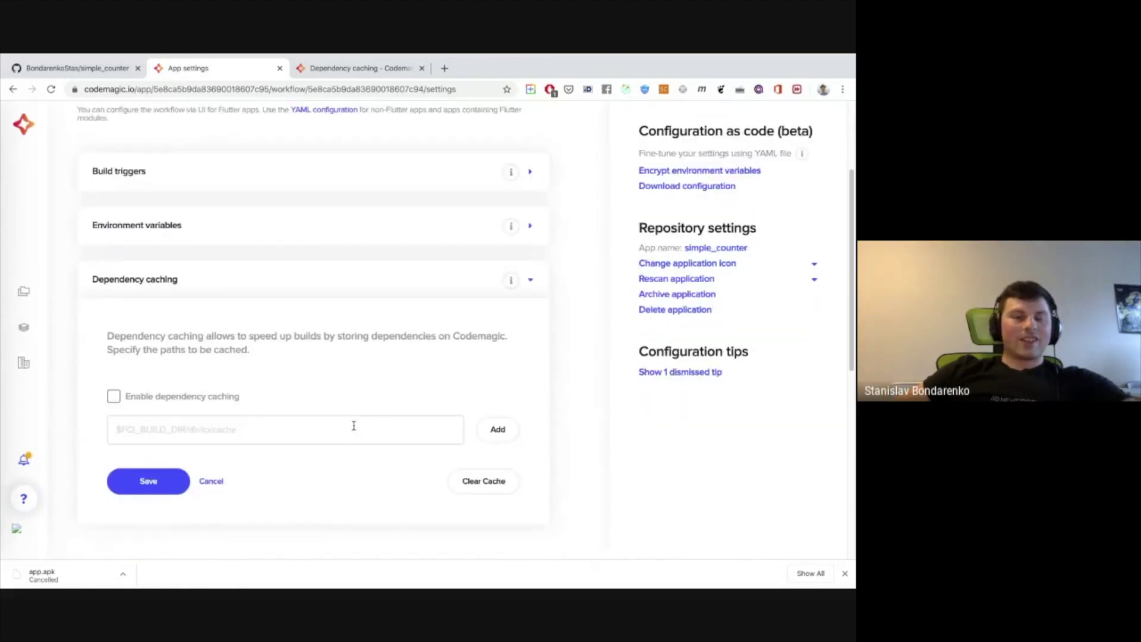
pyautogui.click(167, 385)
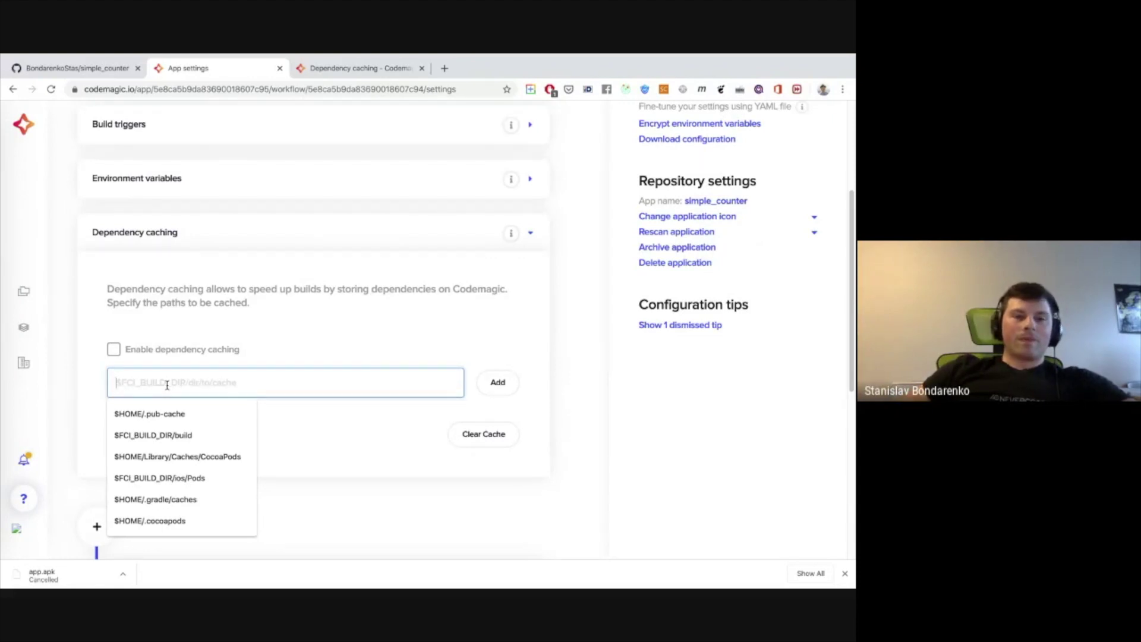
pyautogui.click(314, 423)
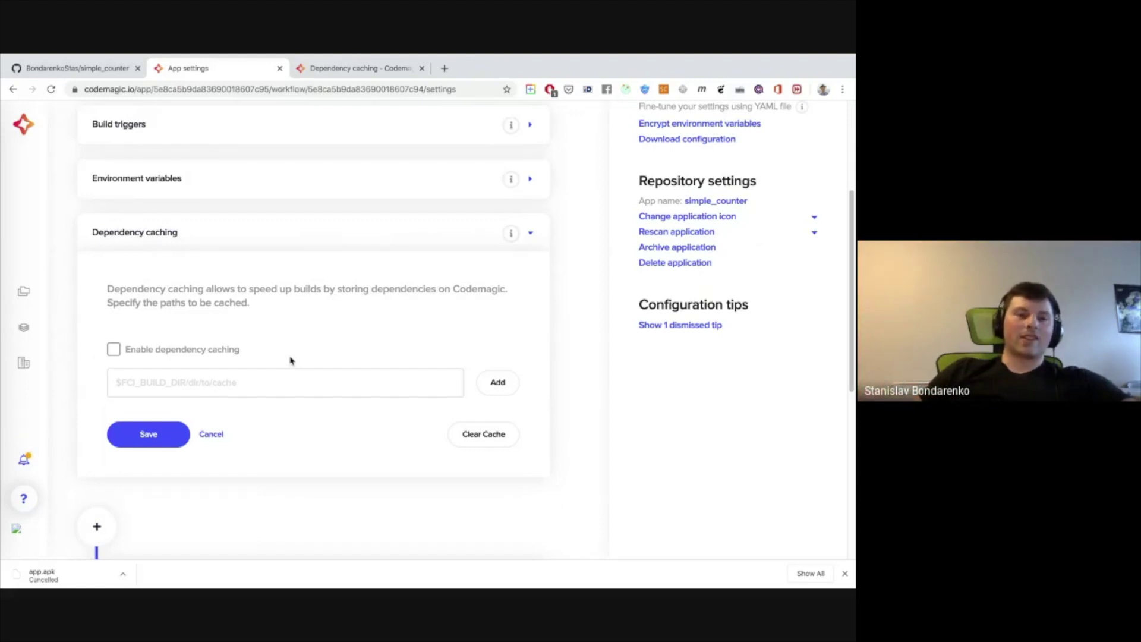
pyautogui.click(165, 243)
pyautogui.scroll(-2, 189, 334)
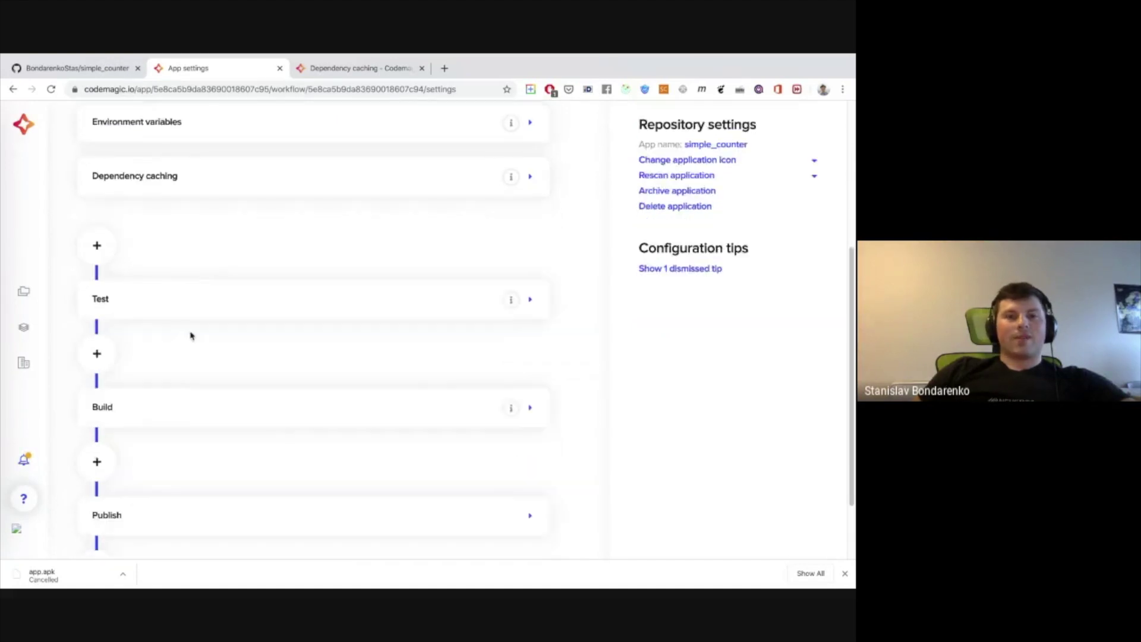
# - Expand the Test step and inspect the Flutter analyze and Flutter test argument fields
pyautogui.click(172, 261)
pyautogui.scroll(-2, 301, 363)
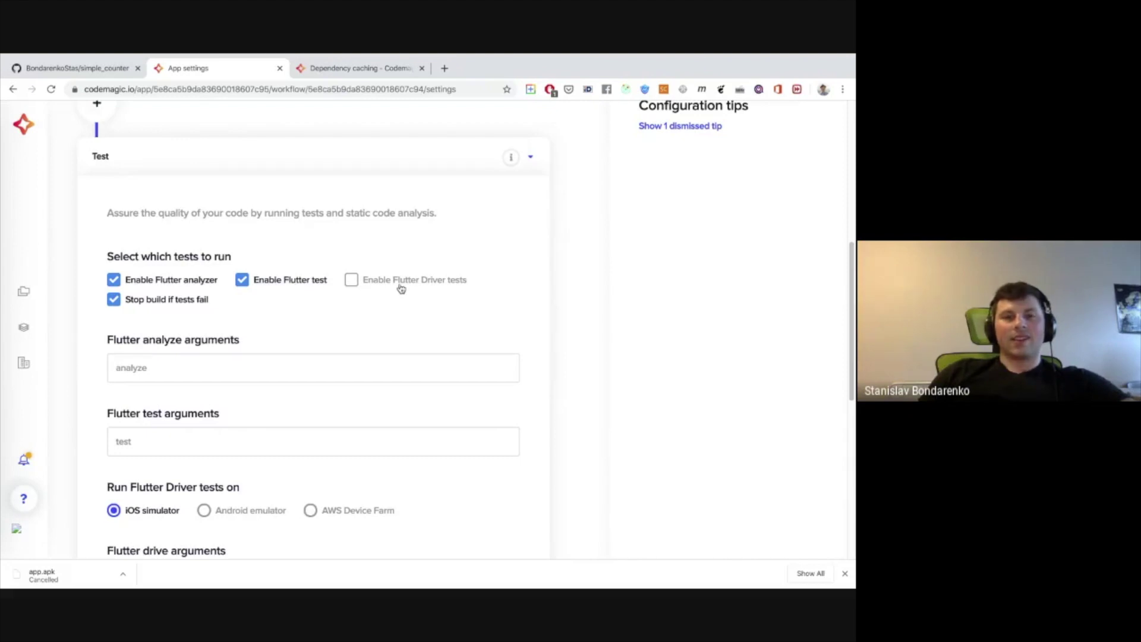
pyautogui.scroll(-1, 318, 370)
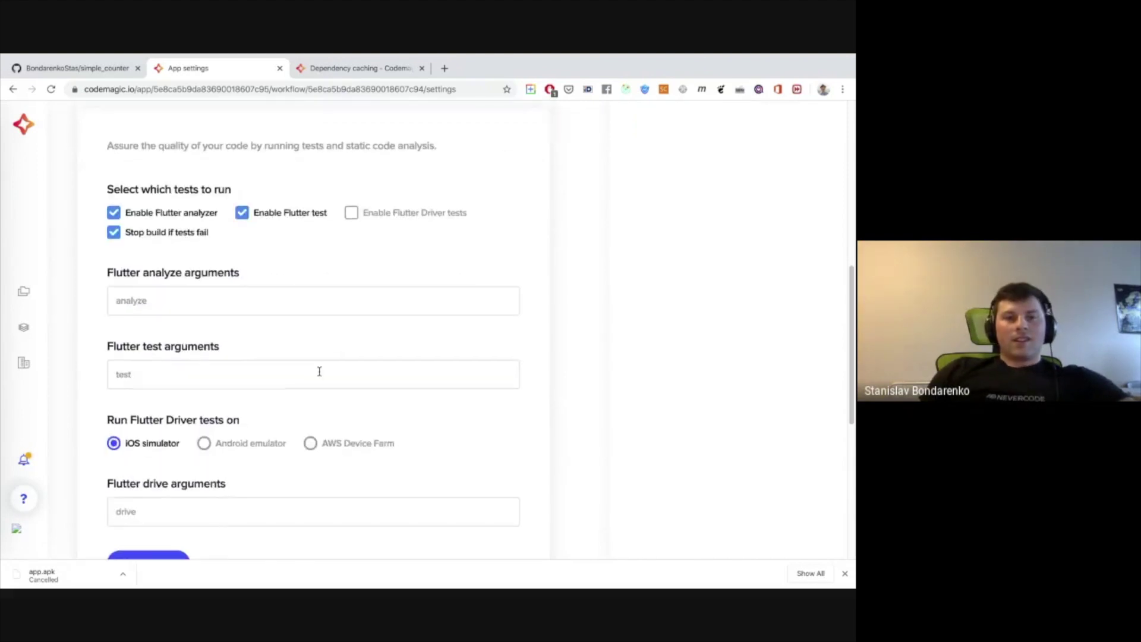
pyautogui.click(227, 380)
pyautogui.click(170, 304)
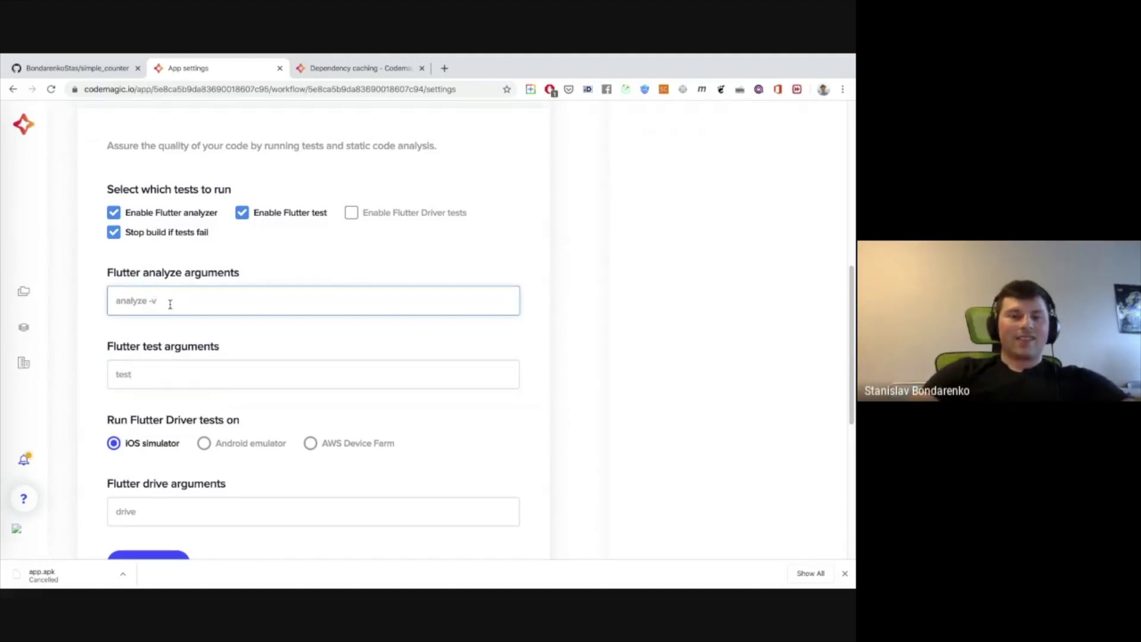
# - Try --target in the test arguments, and toggle driver tests to Android emulator and back to iOS simulator
pyautogui.click(161, 368)
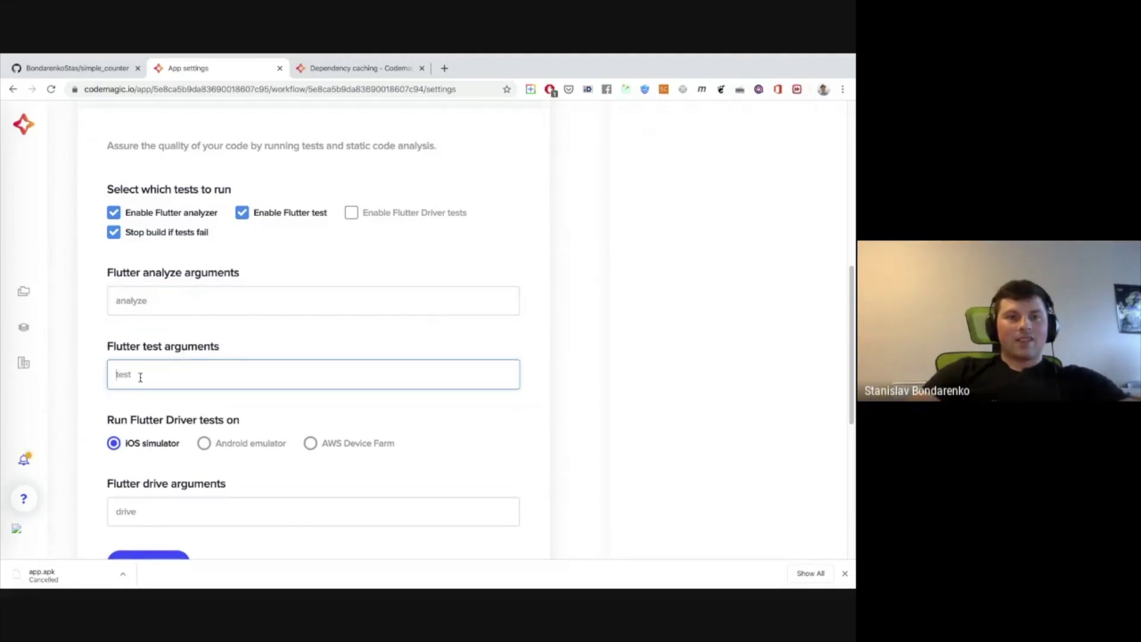
pyautogui.write('--target')
pyautogui.press('BackSpace')
pyautogui.press('BackSpace')
pyautogui.press('BackSpace')
pyautogui.press('BackSpace')
pyautogui.press('BackSpace')
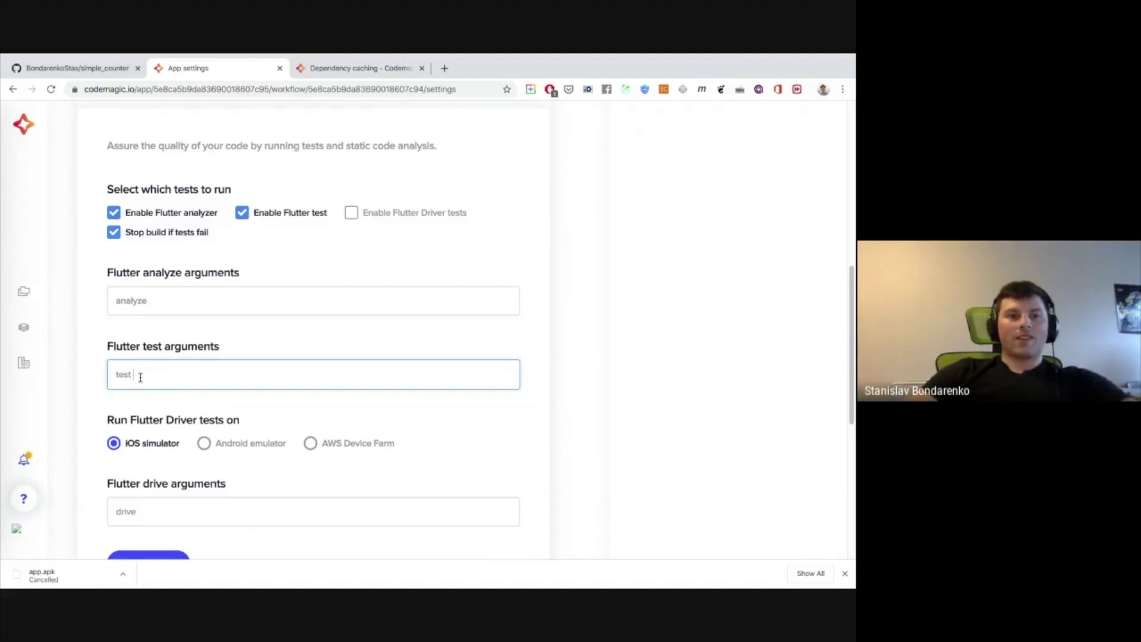
pyautogui.scroll(-2, 174, 422)
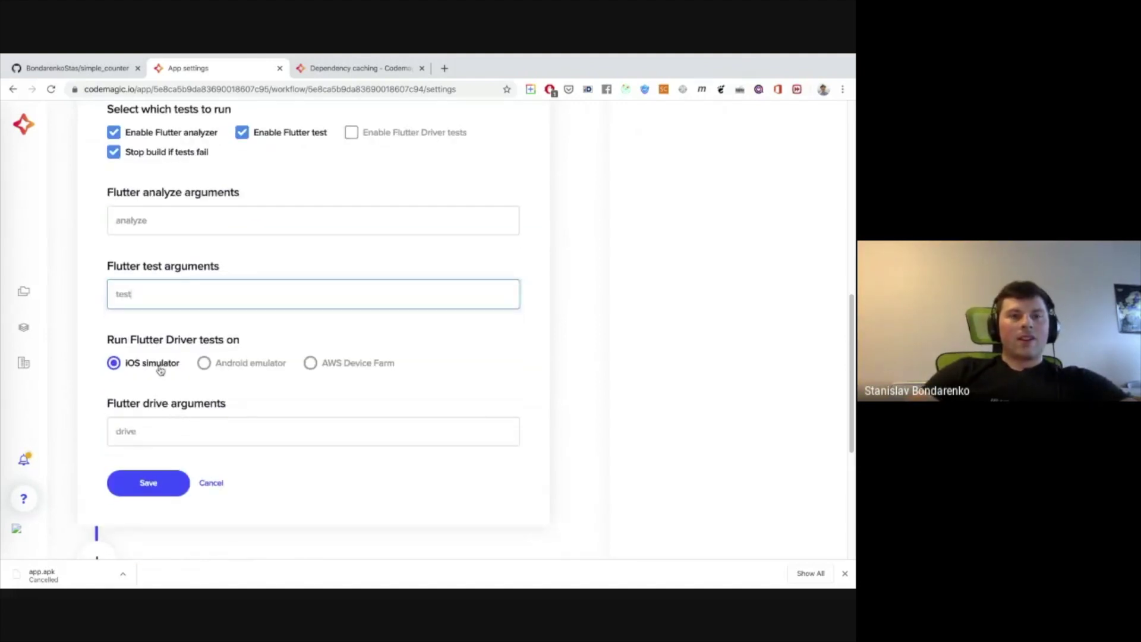
pyautogui.click(183, 342)
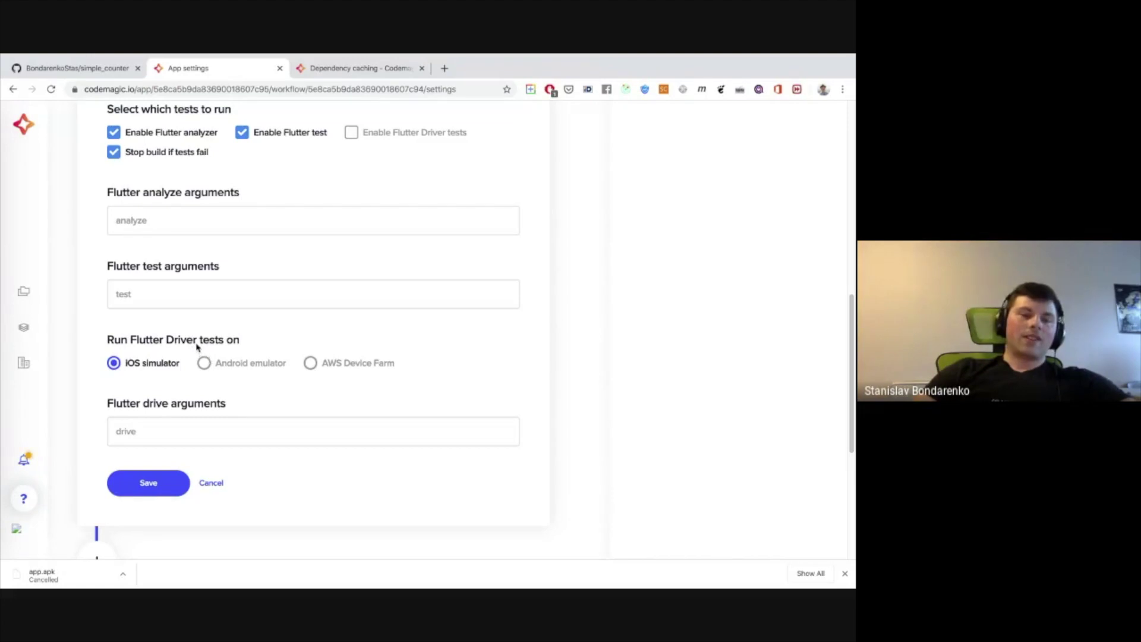
pyautogui.click(204, 363)
pyautogui.click(137, 368)
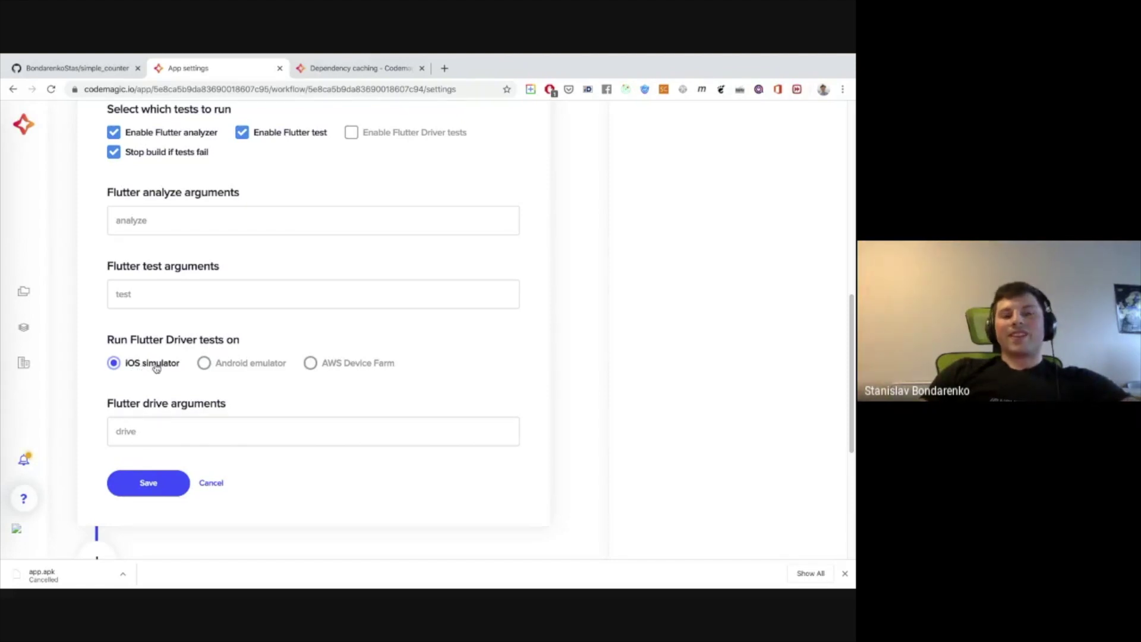
pyautogui.click(241, 365)
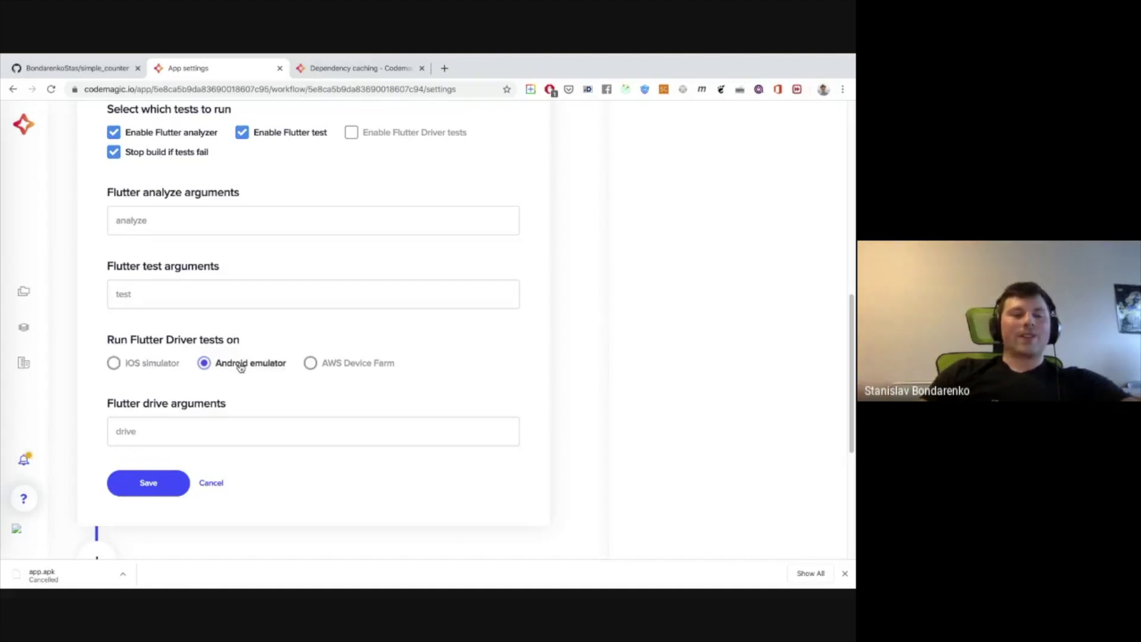
pyautogui.click(150, 365)
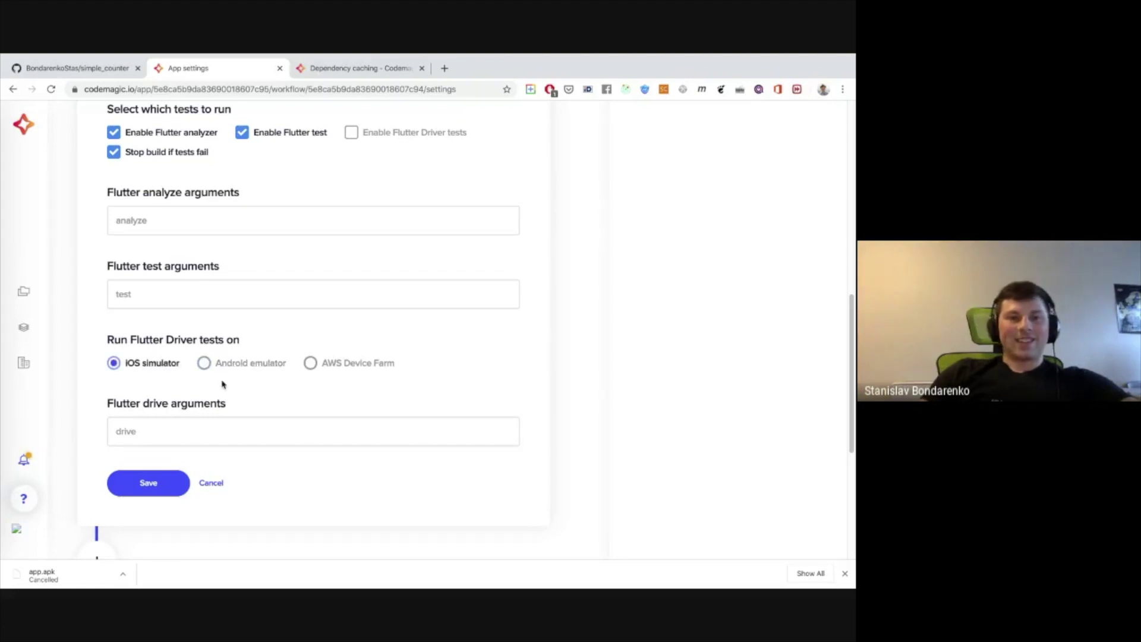
pyautogui.click(310, 364)
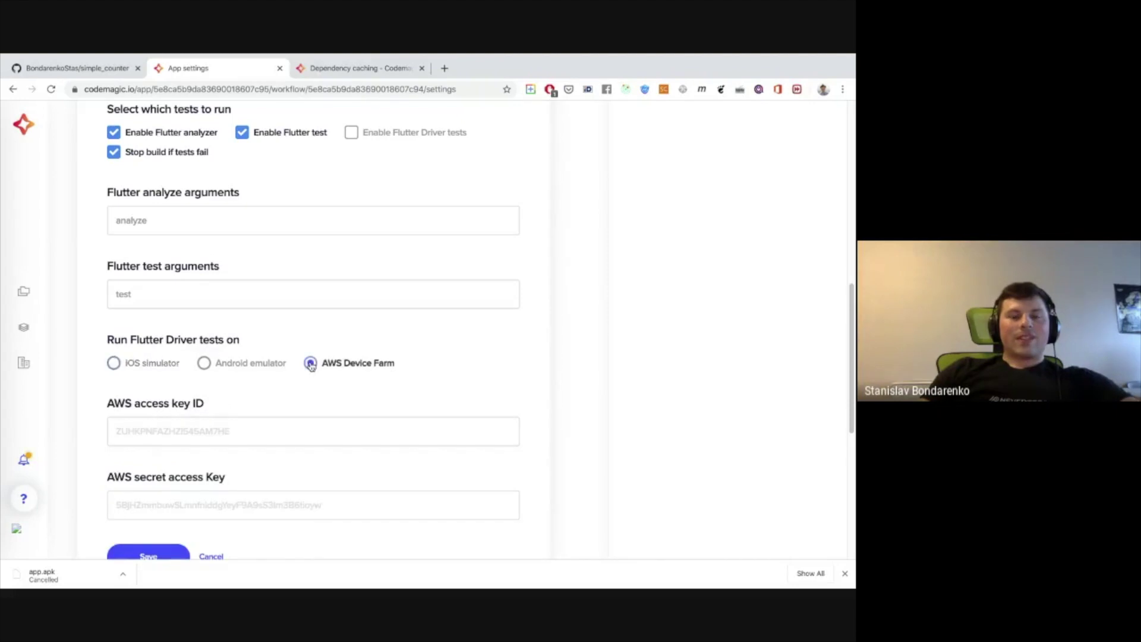
pyautogui.click(139, 365)
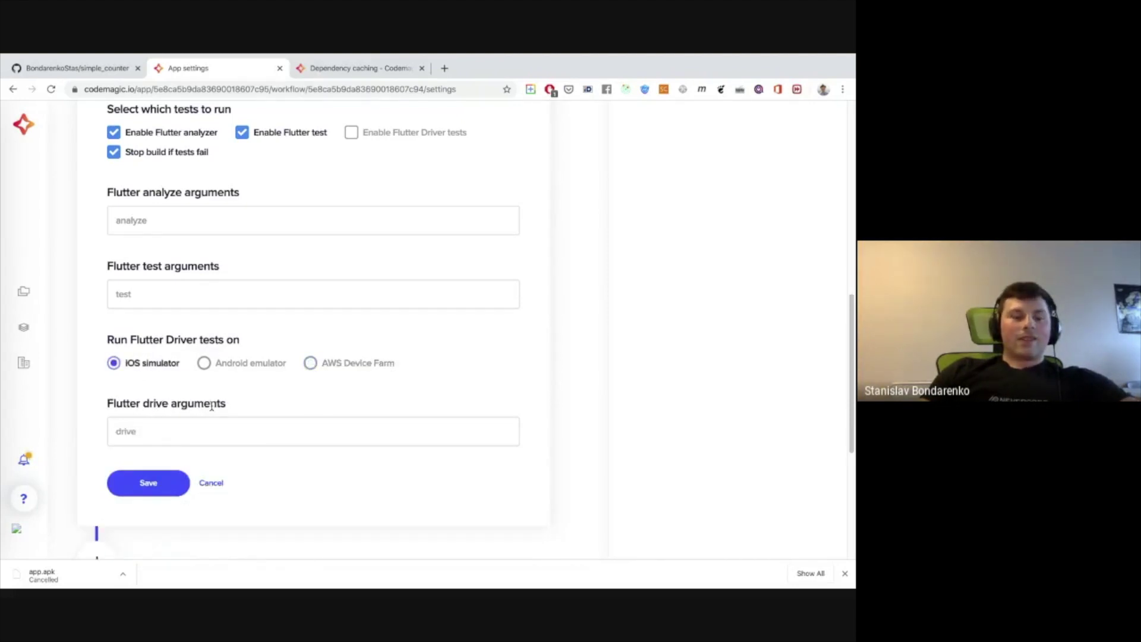
pyautogui.scroll(-1, 212, 410)
pyautogui.click(158, 354)
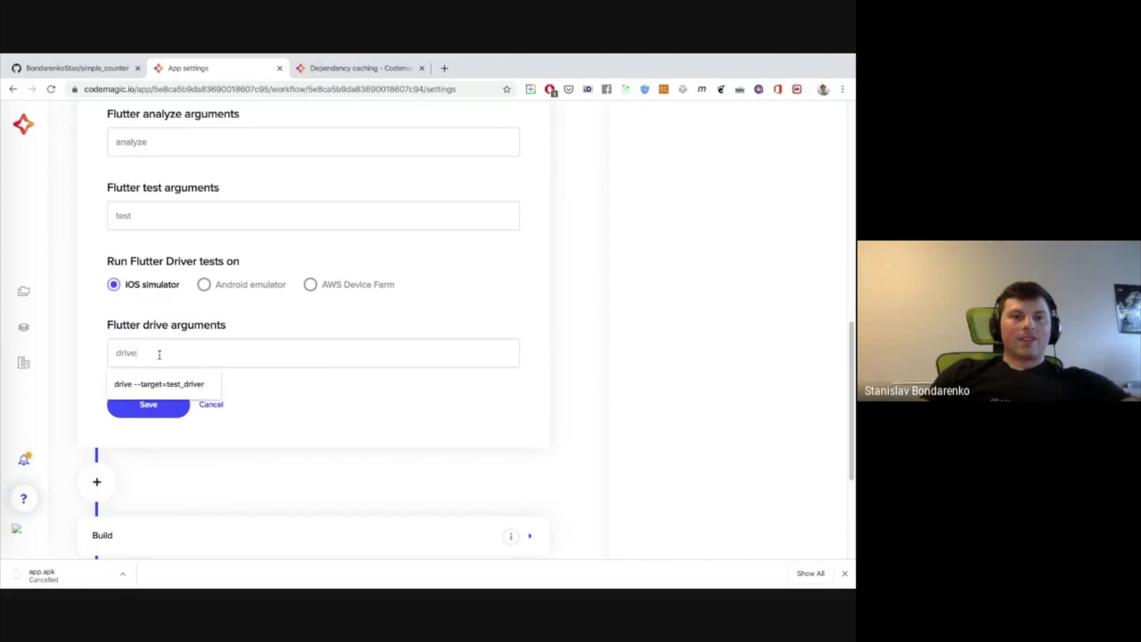
pyautogui.click(321, 396)
pyautogui.scroll(-2, 320, 395)
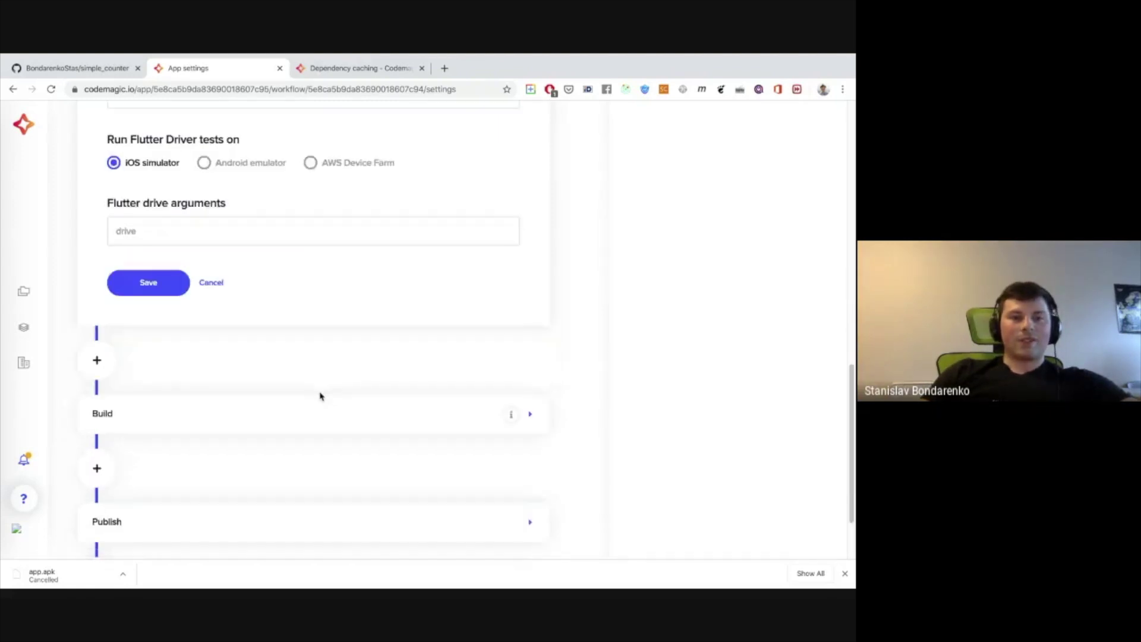
pyautogui.click(266, 388)
# - Enable Run tests only and switch the build target from iOS to Android
pyautogui.scroll(-4, 265, 388)
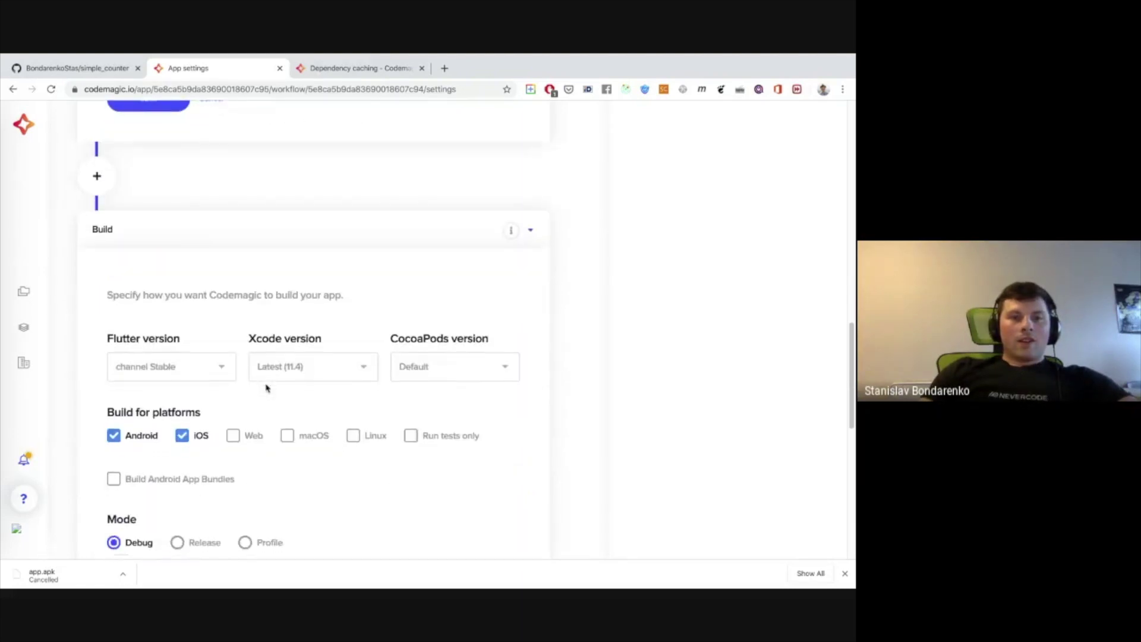
pyautogui.scroll(-2, 266, 387)
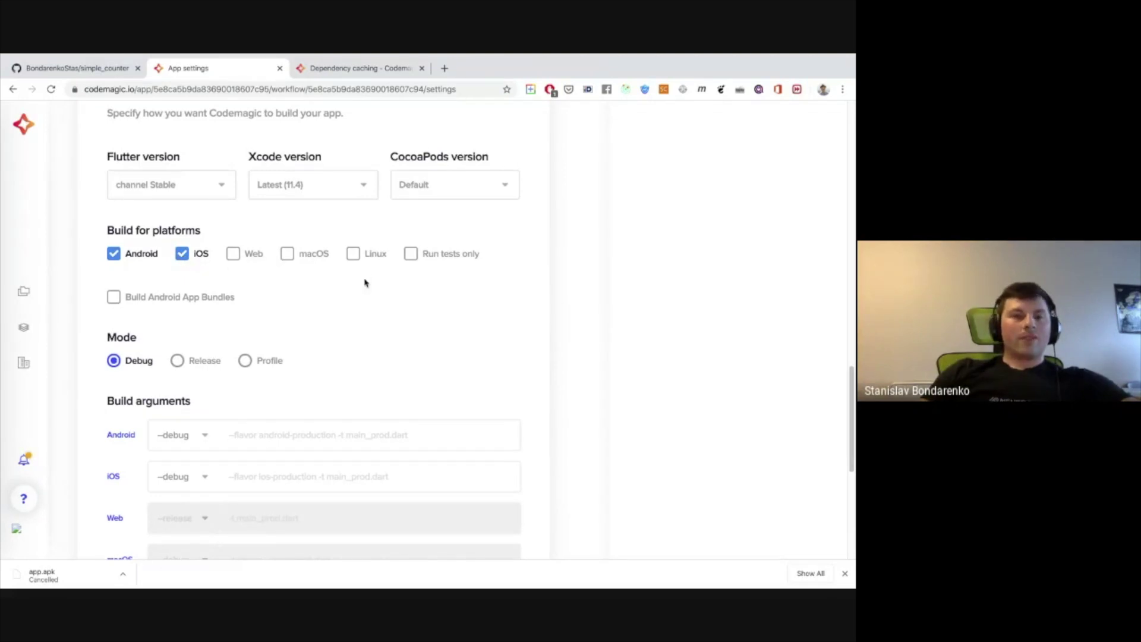
pyautogui.click(410, 254)
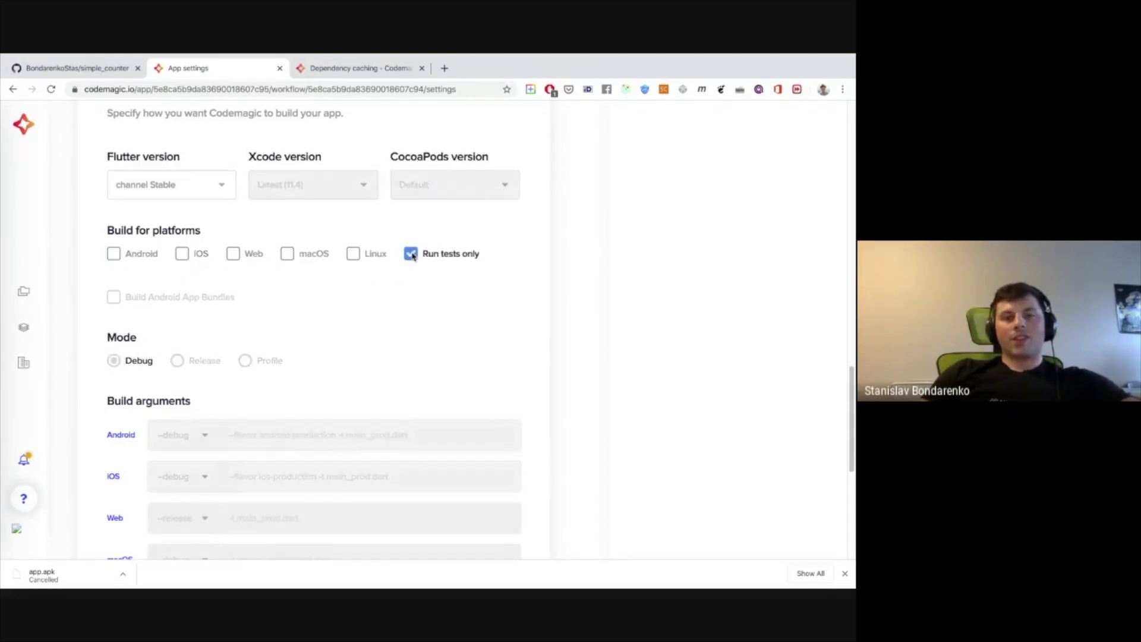
pyautogui.click(122, 256)
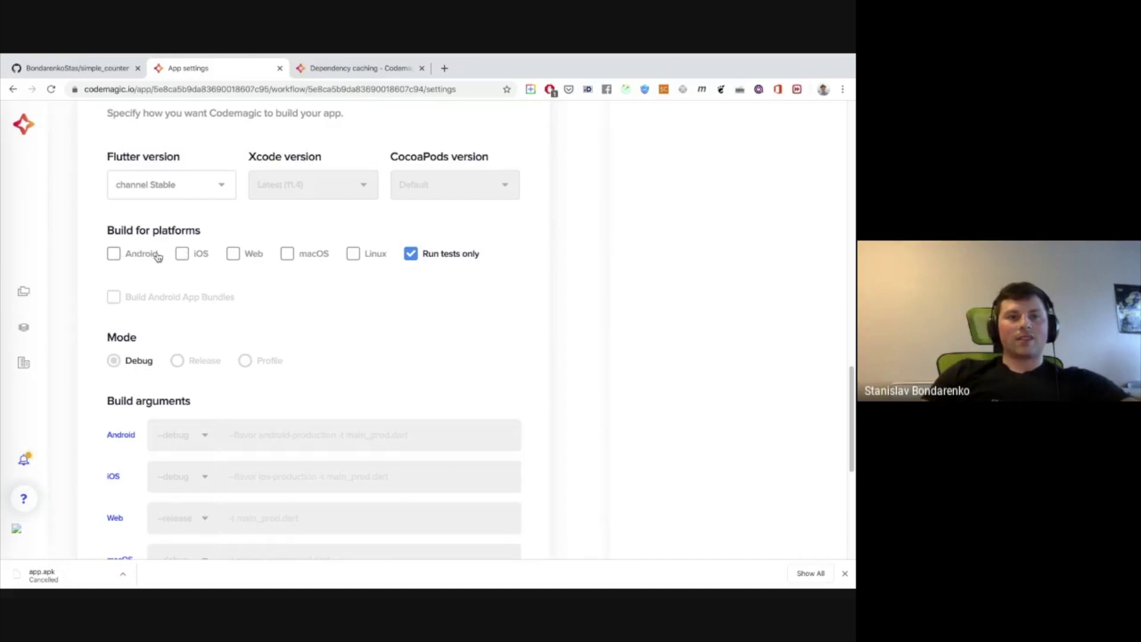
# - Keep --debug as the Android build argument in Debug mode
pyautogui.click(166, 444)
pyautogui.click(247, 421)
pyautogui.scroll(-2, 247, 420)
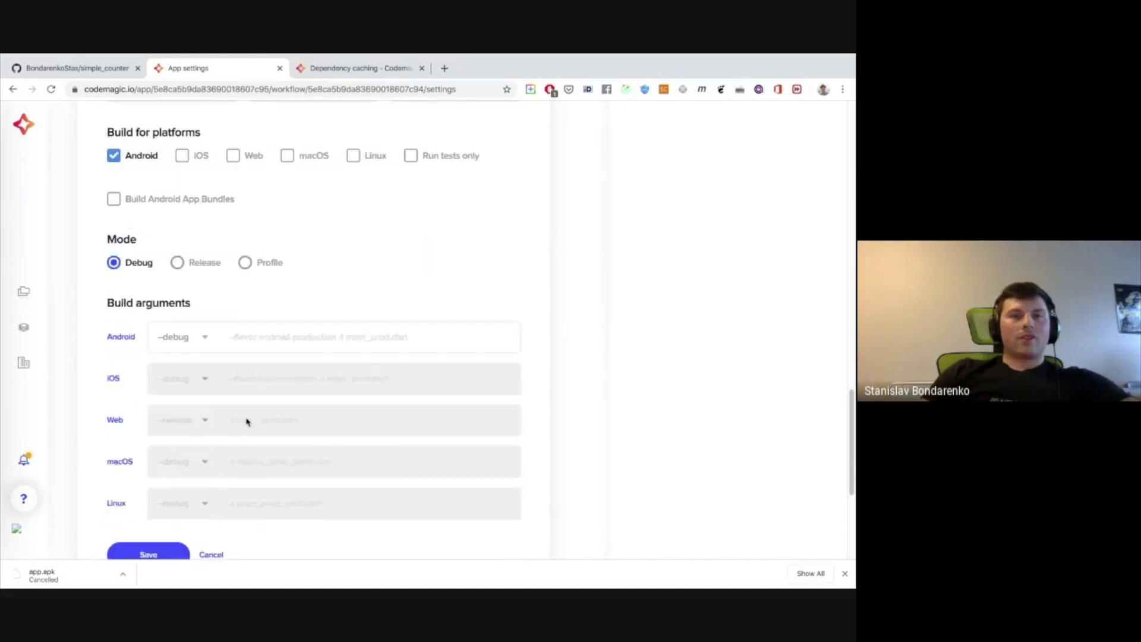
pyautogui.click(167, 347)
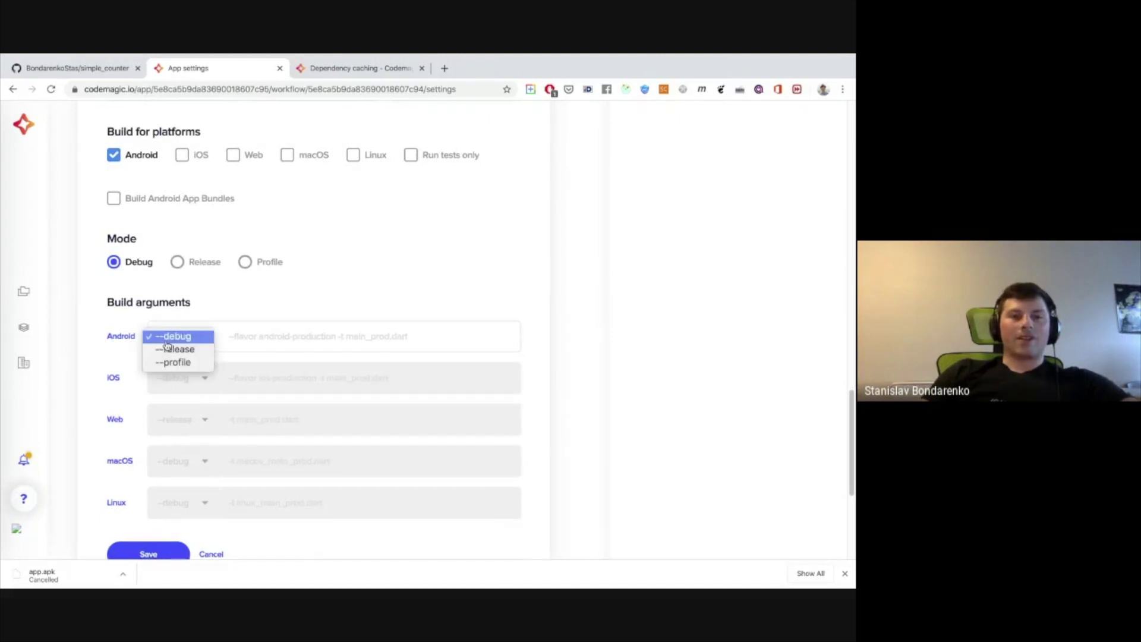
pyautogui.click(217, 313)
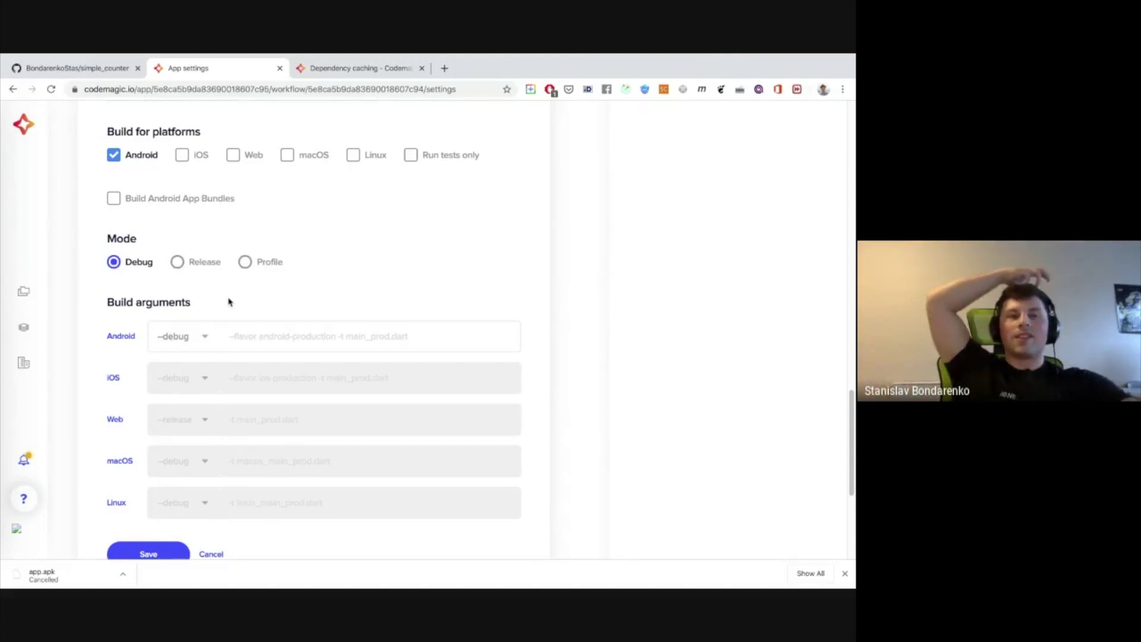
pyautogui.scroll(-2, 229, 301)
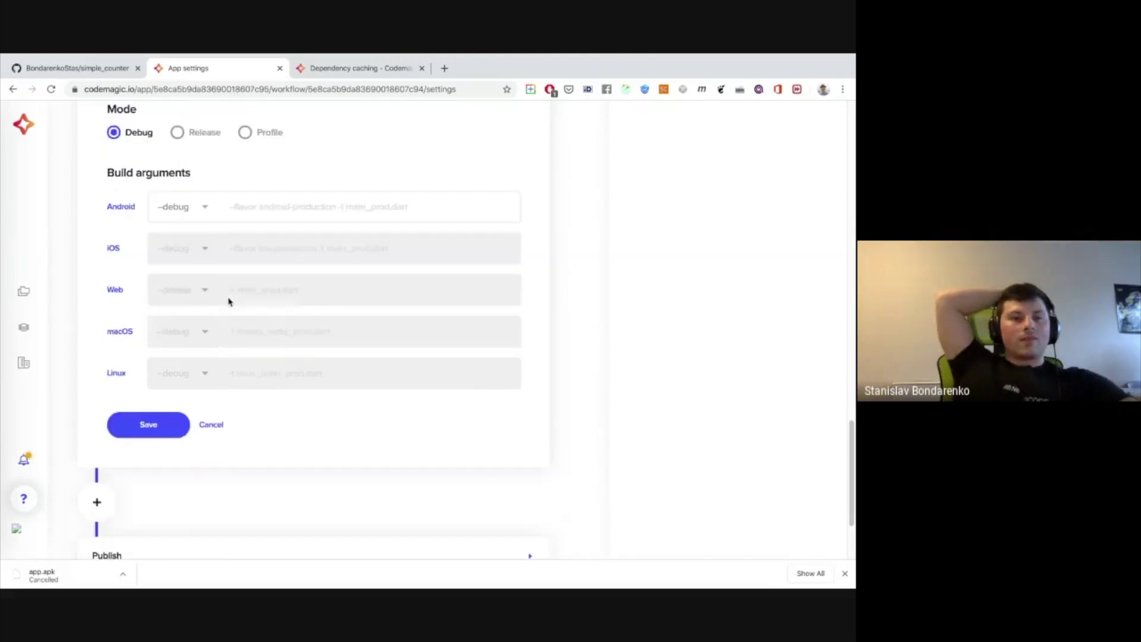
pyautogui.scroll(-2, 181, 422)
# - Expand Publish settings and open the Slack channel and notification options
pyautogui.click(163, 435)
pyautogui.scroll(-2, 163, 431)
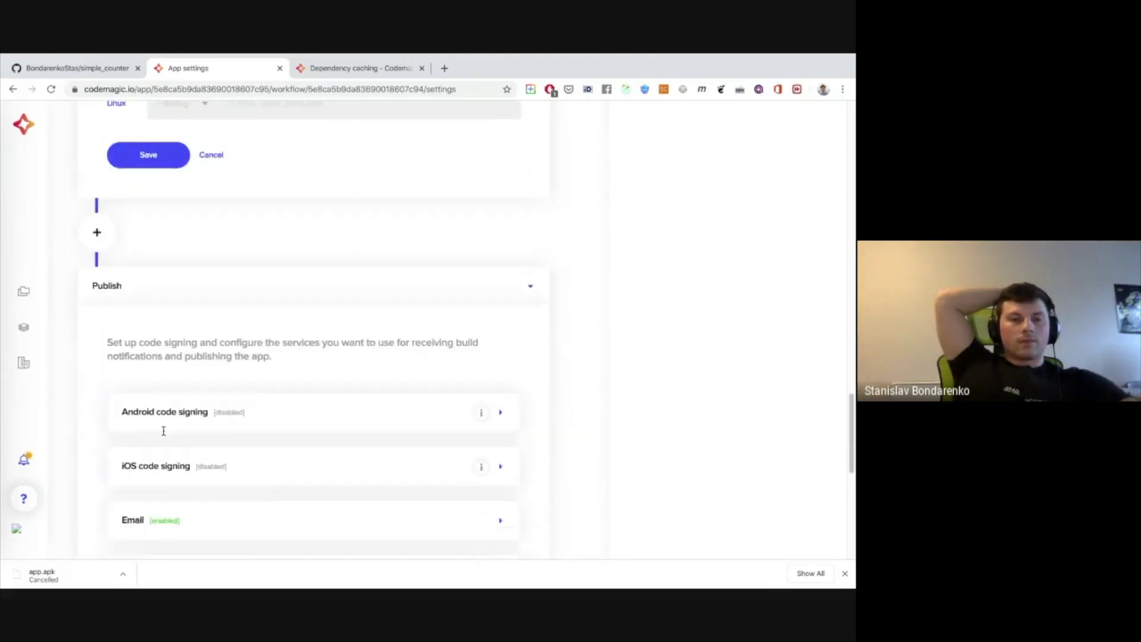
pyautogui.scroll(-2, 164, 435)
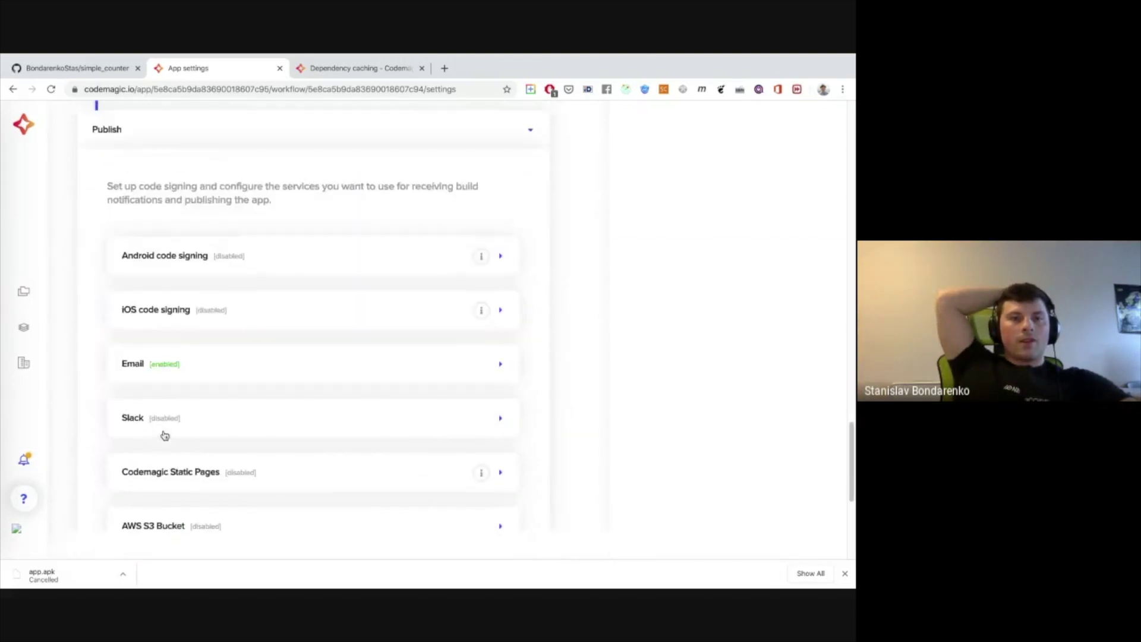
pyautogui.scroll(-1, 163, 434)
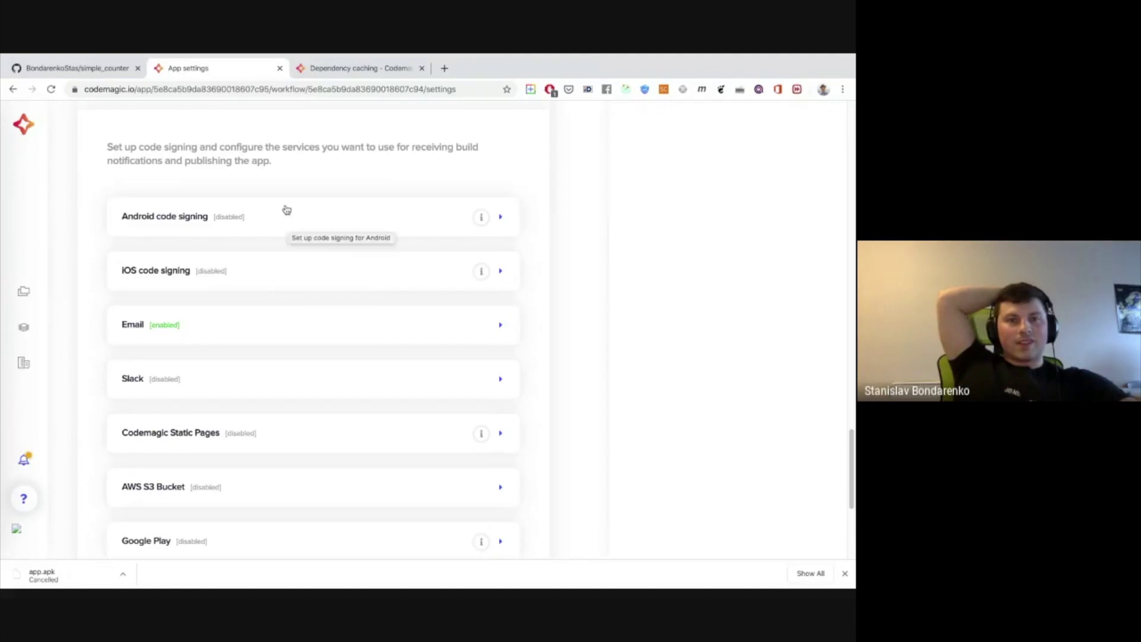
pyautogui.scroll(-2, 279, 300)
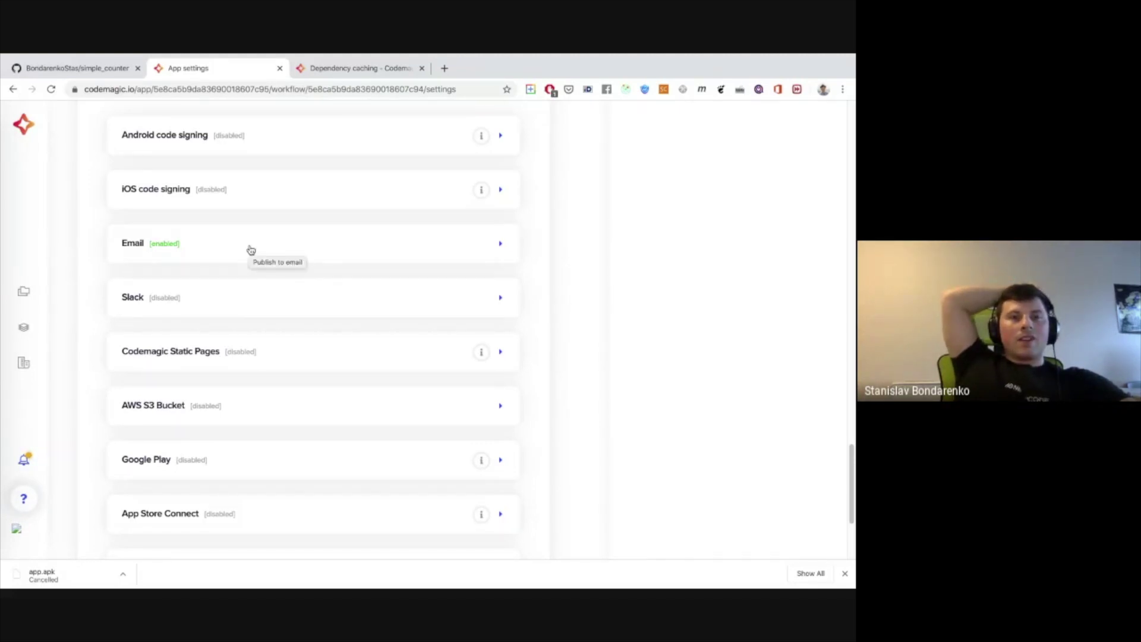
pyautogui.click(236, 293)
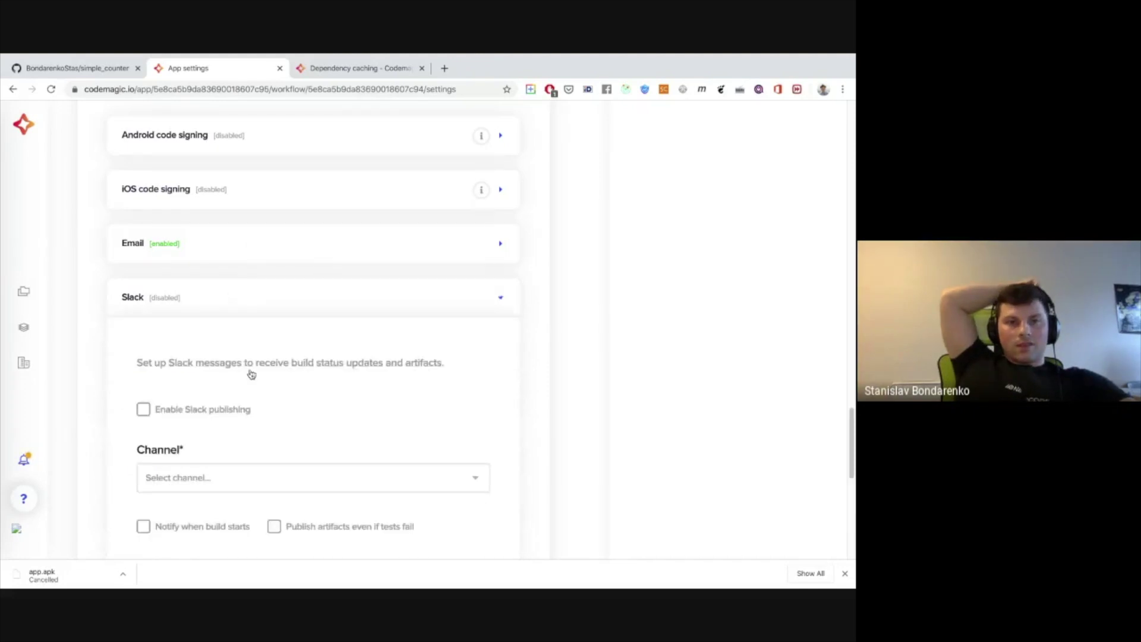
# - Try Slack publishing with channel #3rd-party-status, then disable it and collapse the Slack section
pyautogui.click(192, 477)
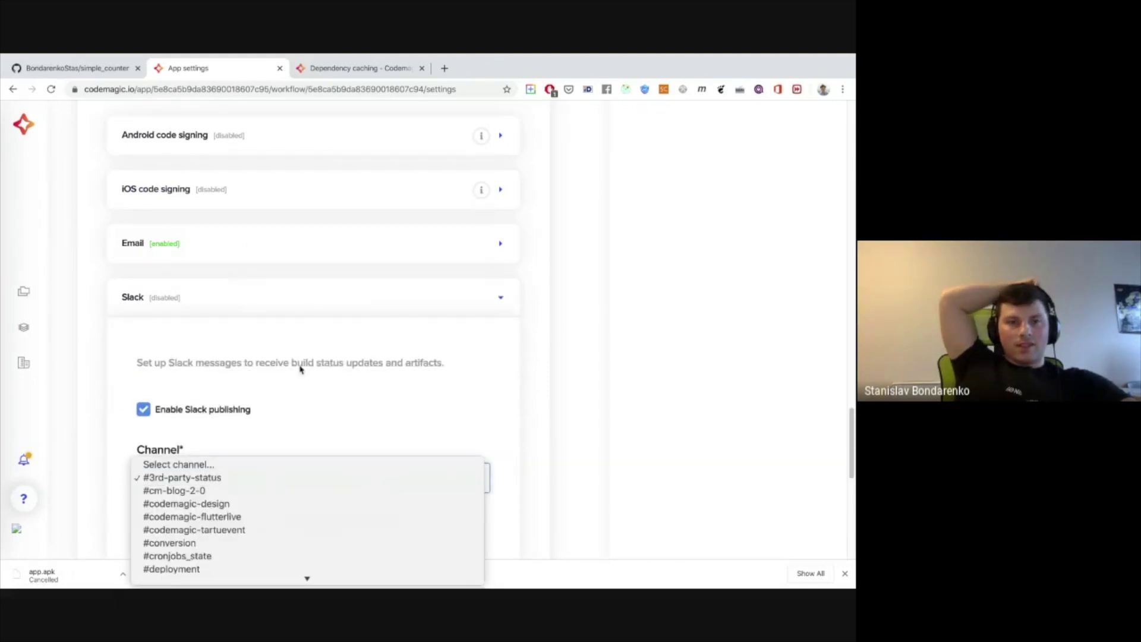
pyautogui.click(356, 384)
pyautogui.scroll(-2, 359, 382)
pyautogui.click(291, 364)
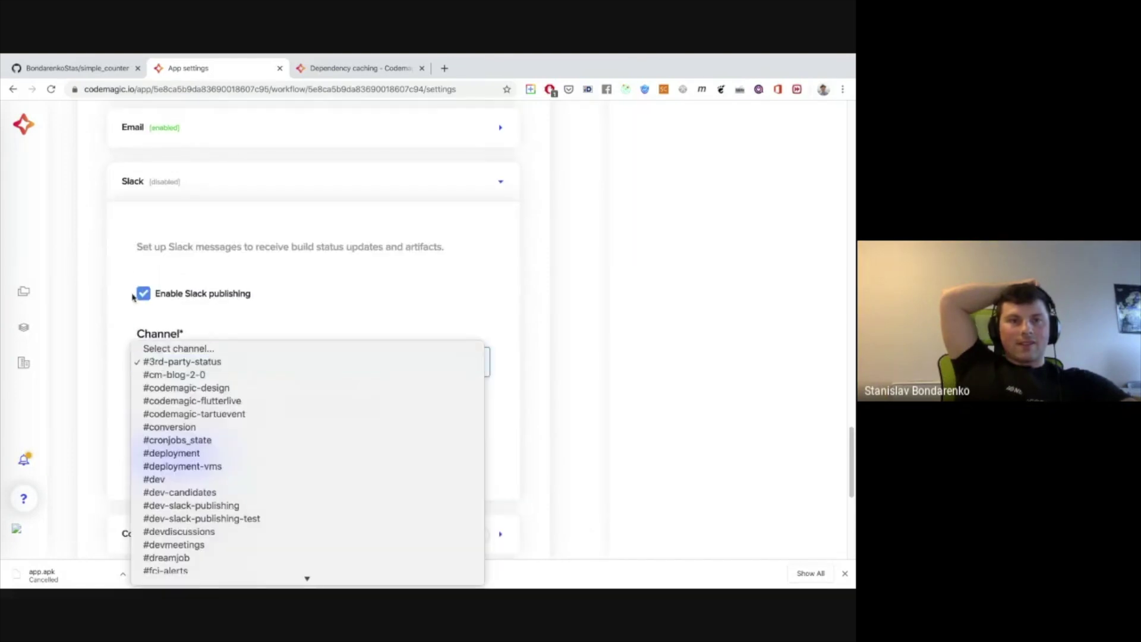
pyautogui.click(142, 297)
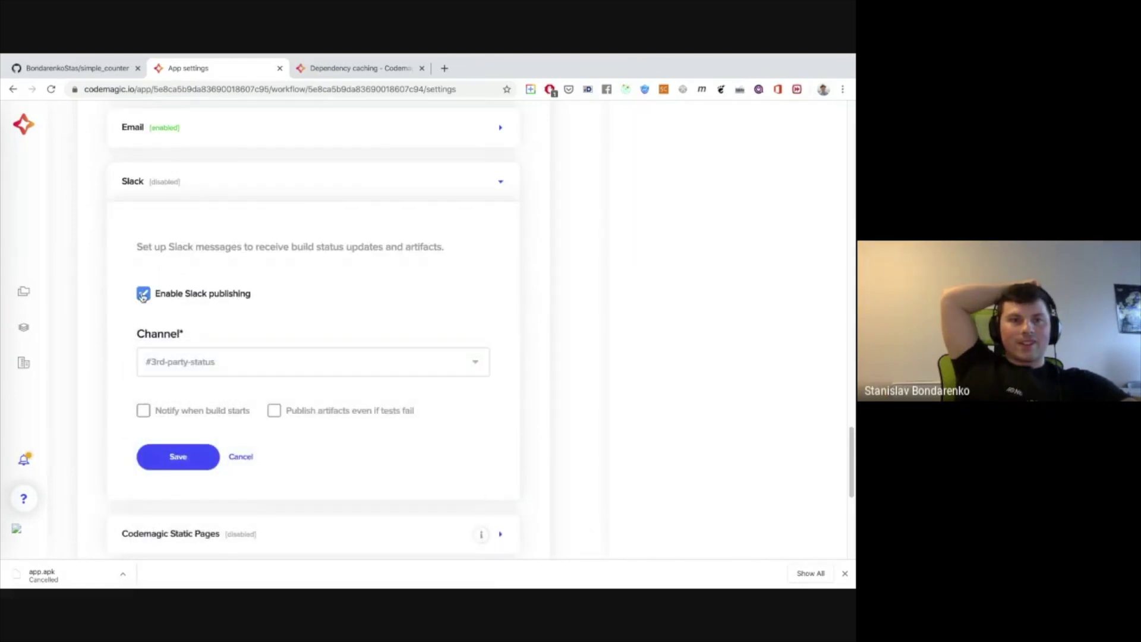
pyautogui.click(170, 455)
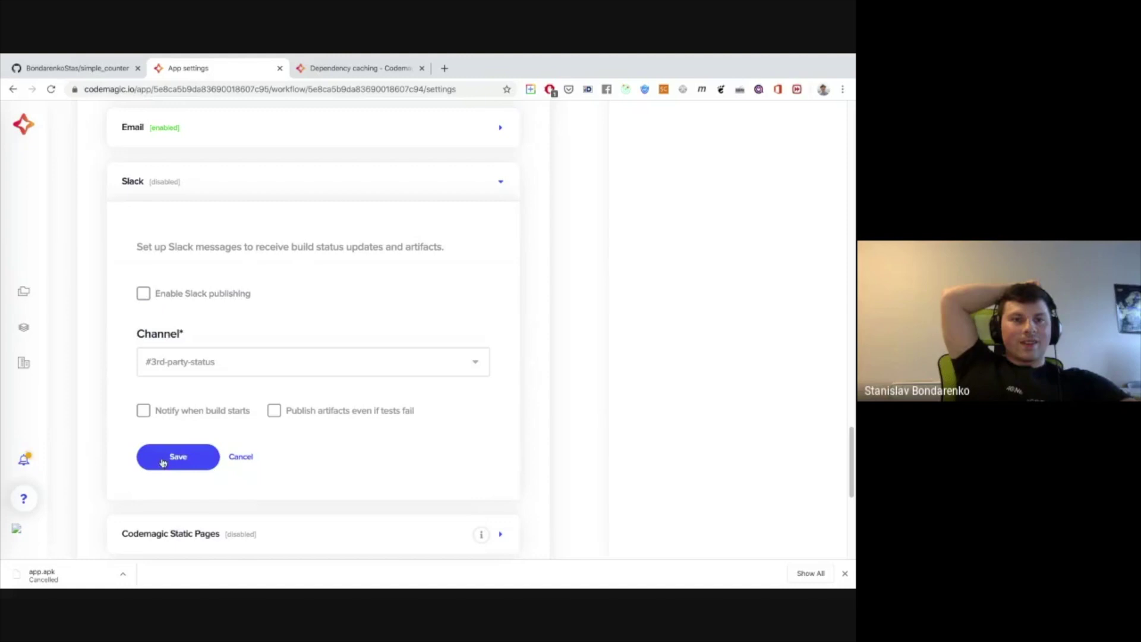
pyautogui.click(158, 183)
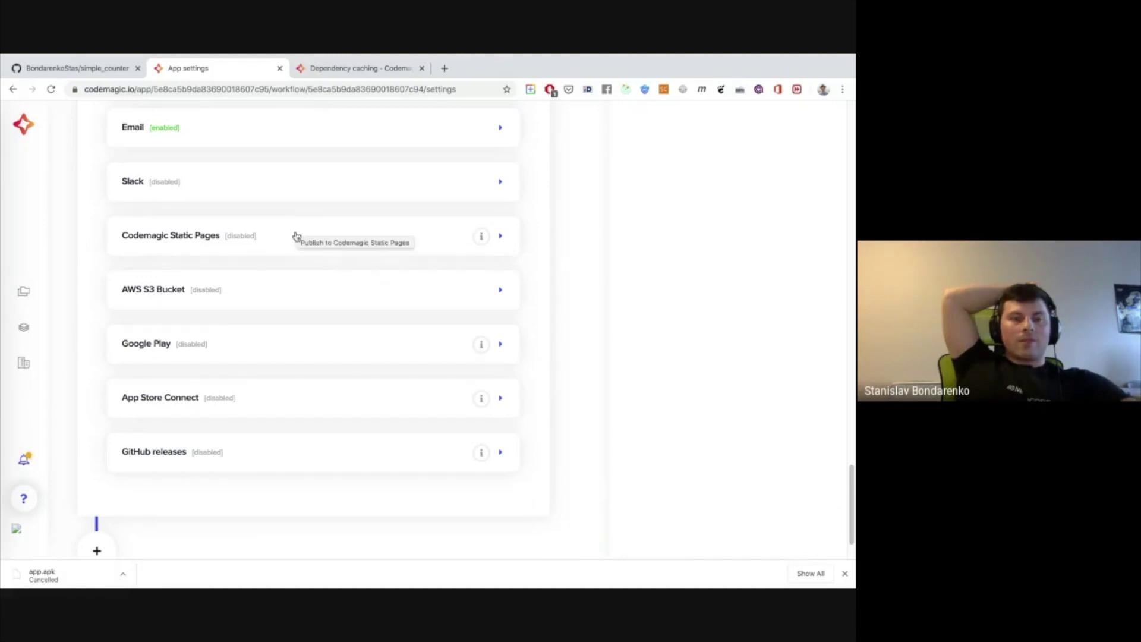
# - Add Web and iOS to the build platforms and save the workflow settings
pyautogui.click(277, 239)
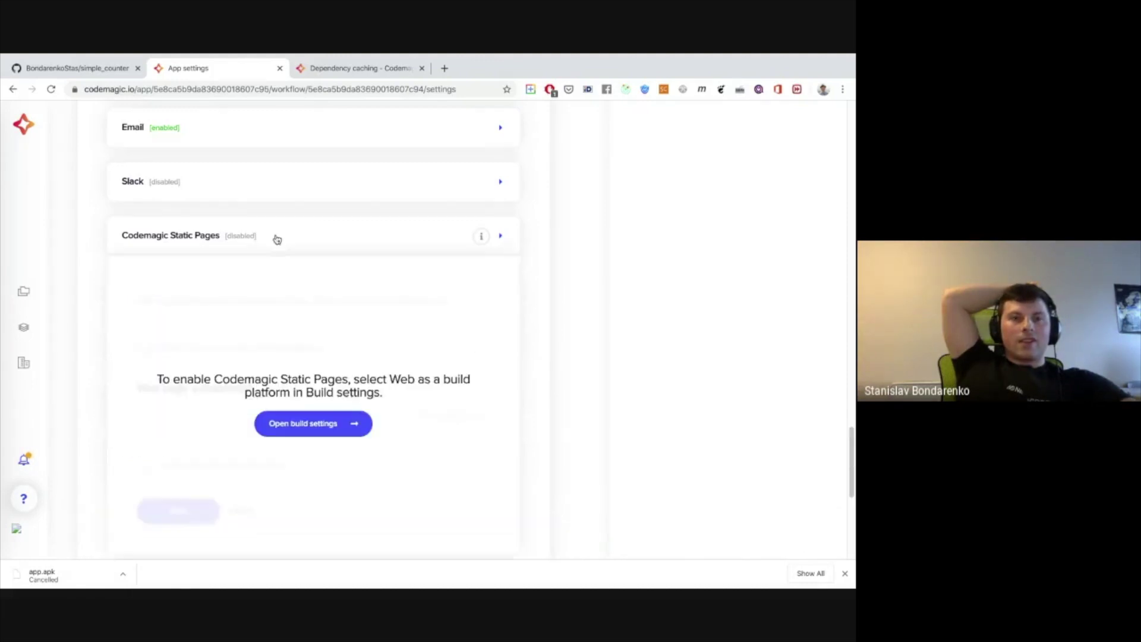
pyautogui.scroll(5, 287, 343)
pyautogui.scroll(3, 287, 343)
pyautogui.scroll(4, 287, 342)
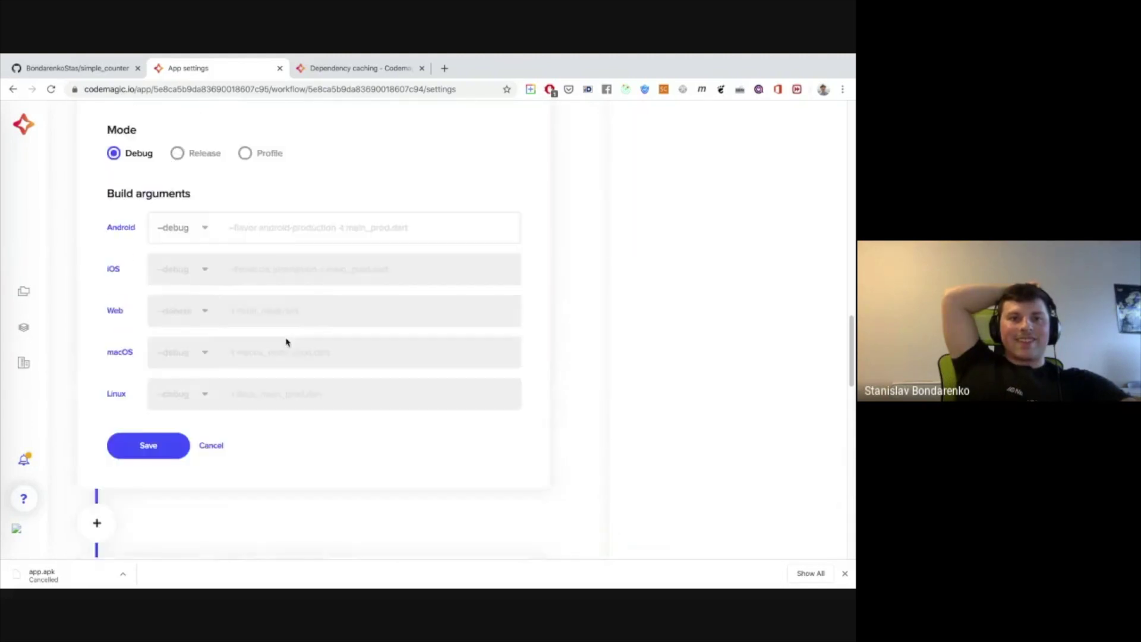
pyautogui.scroll(2, 232, 214)
pyautogui.click(235, 157)
pyautogui.click(200, 156)
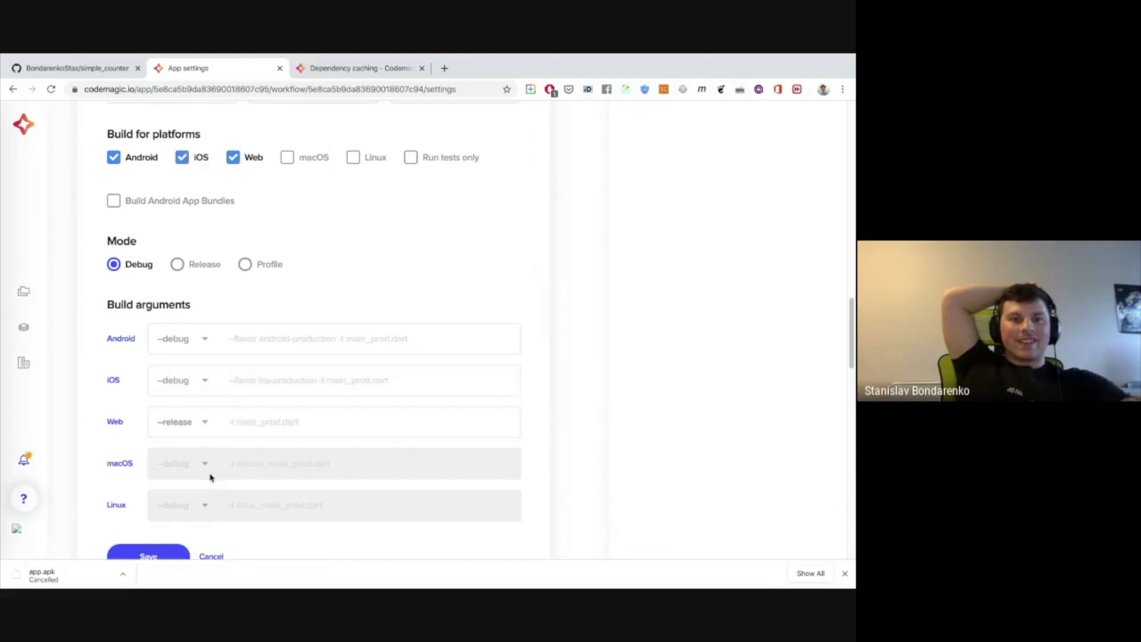
pyautogui.scroll(-3, 208, 473)
pyautogui.click(151, 423)
# - Inspect the Static Pages subdomain and its .codemagic.app suffix, then collapse Codemagic Static Pages
pyautogui.scroll(-8, 266, 467)
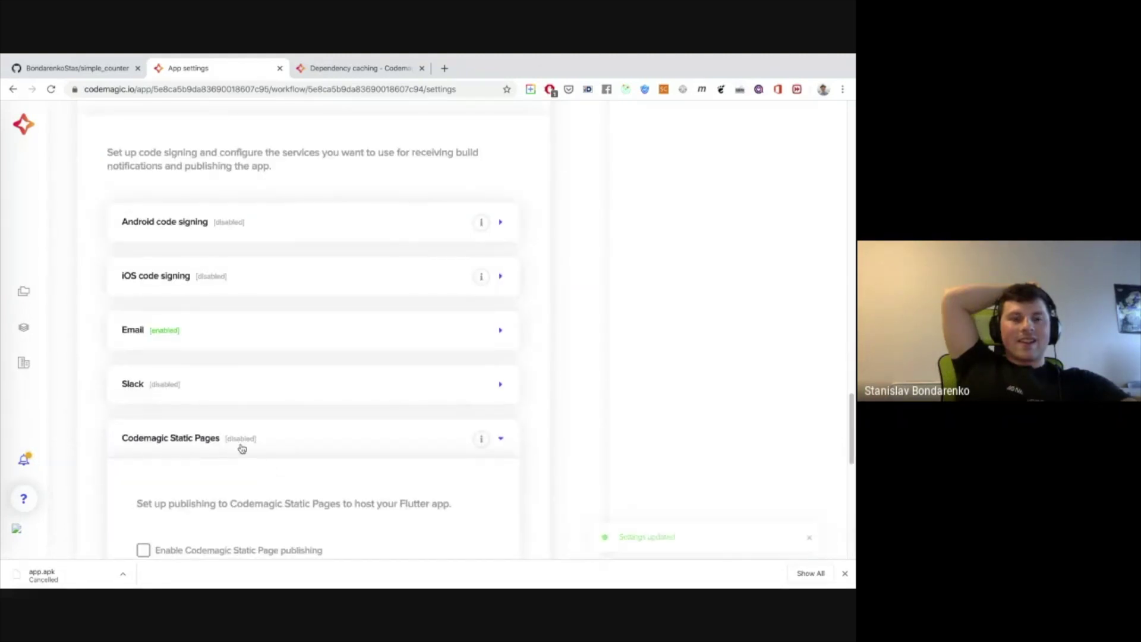
pyautogui.scroll(-2, 242, 449)
pyautogui.click(206, 499)
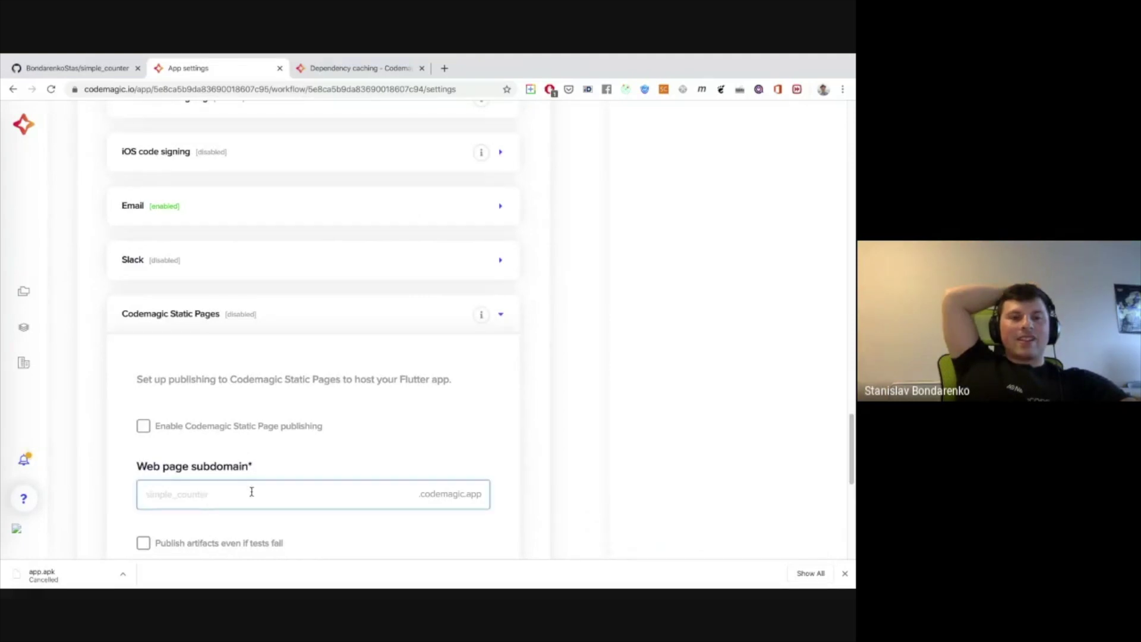
pyautogui.click(428, 494)
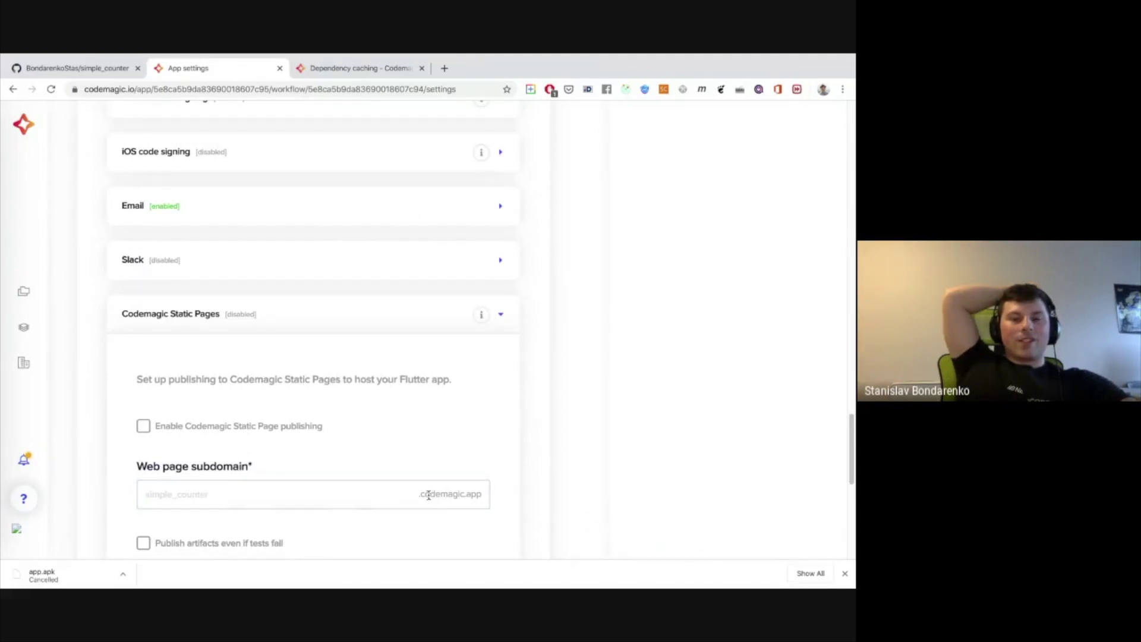
pyautogui.moveTo(429, 495); pyautogui.dragTo(454, 495)
pyautogui.click(454, 495)
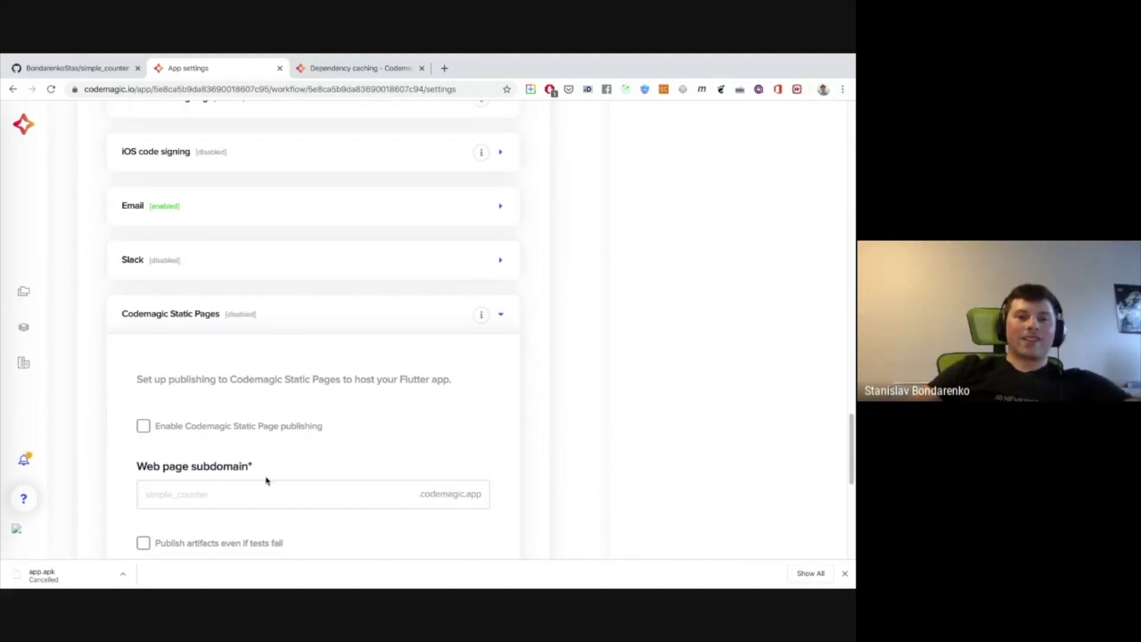
pyautogui.scroll(-1, 266, 480)
pyautogui.click(178, 232)
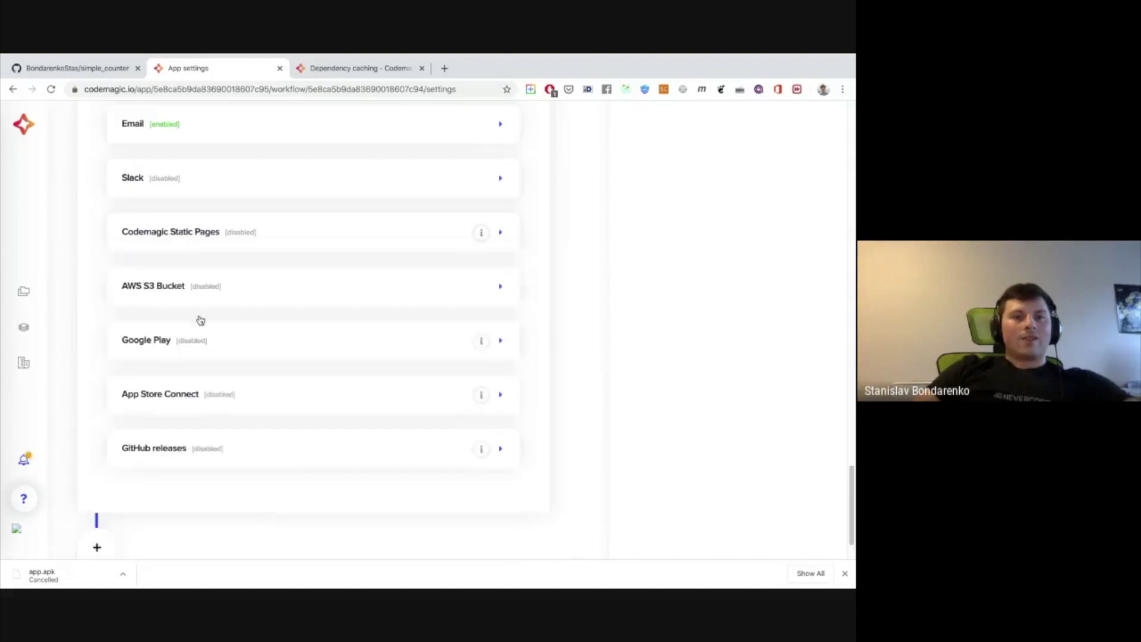
pyautogui.click(178, 287)
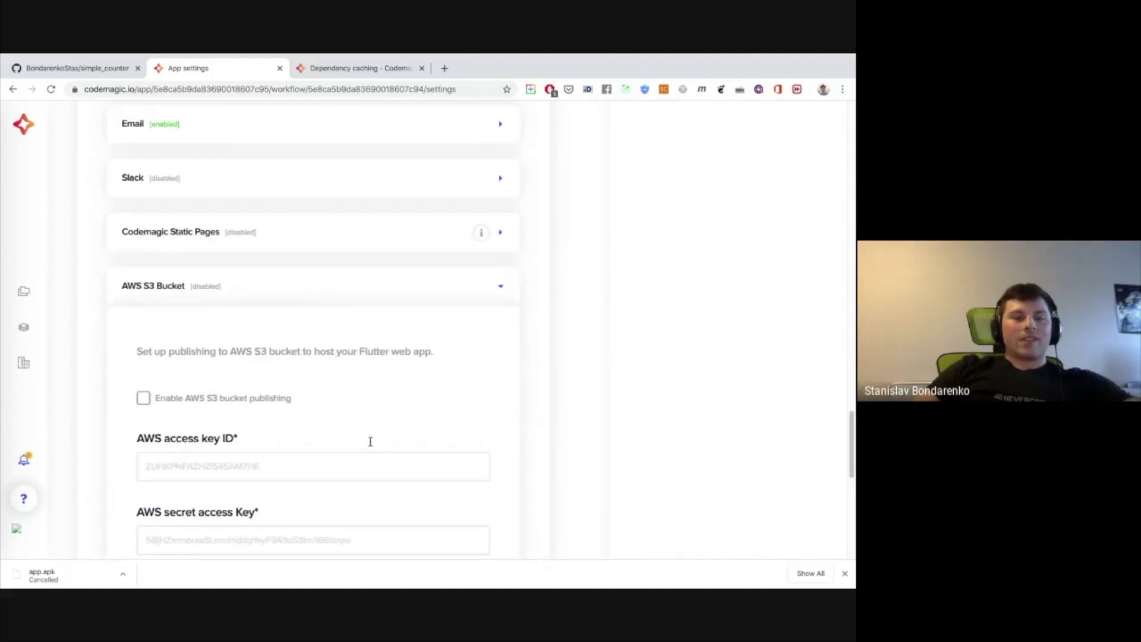
pyautogui.scroll(-2, 370, 443)
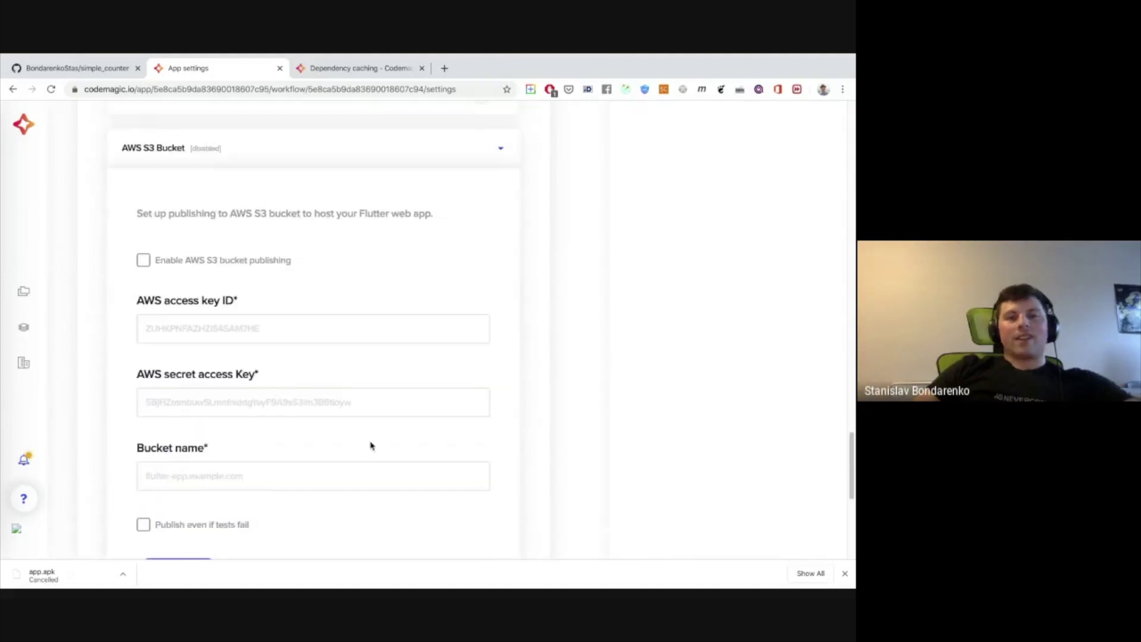
pyautogui.click(222, 154)
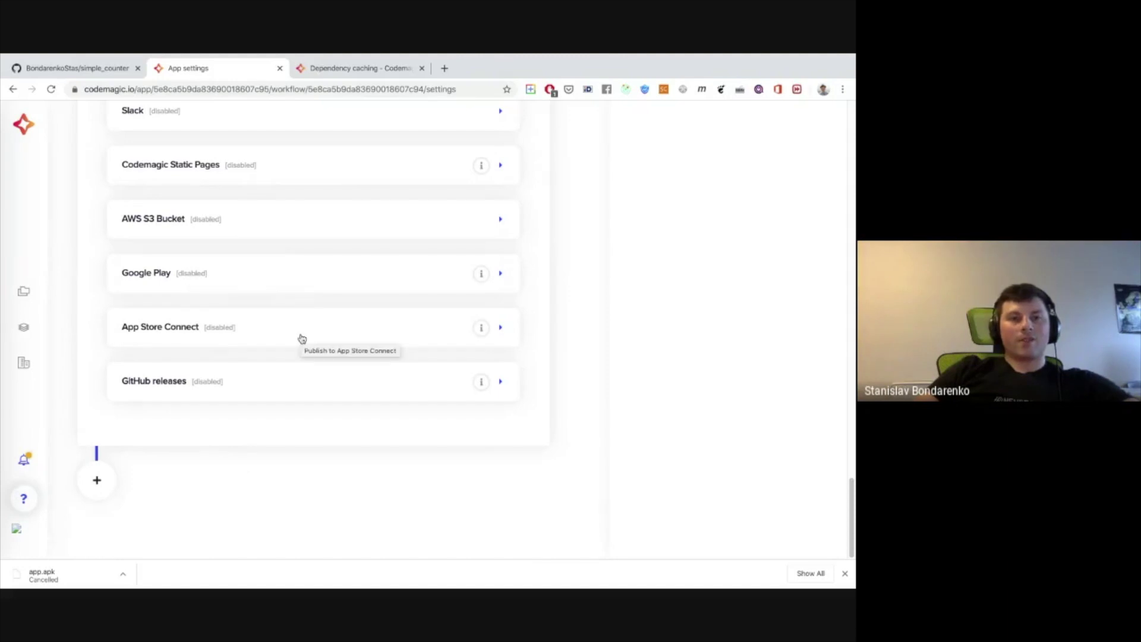
pyautogui.click(272, 388)
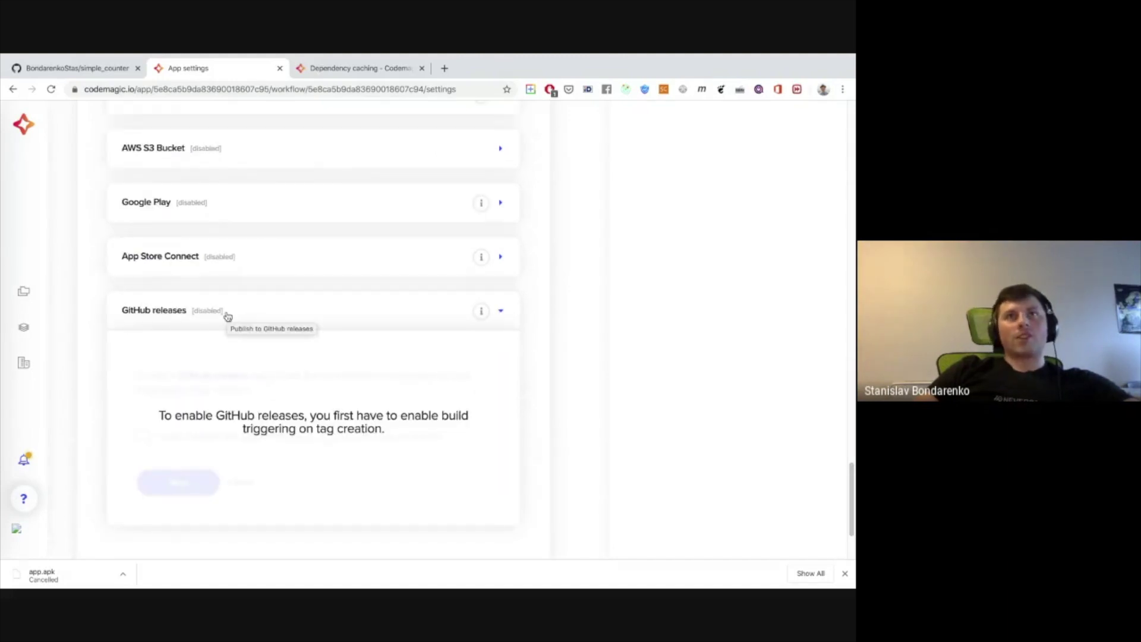
pyautogui.scroll(2, 240, 315)
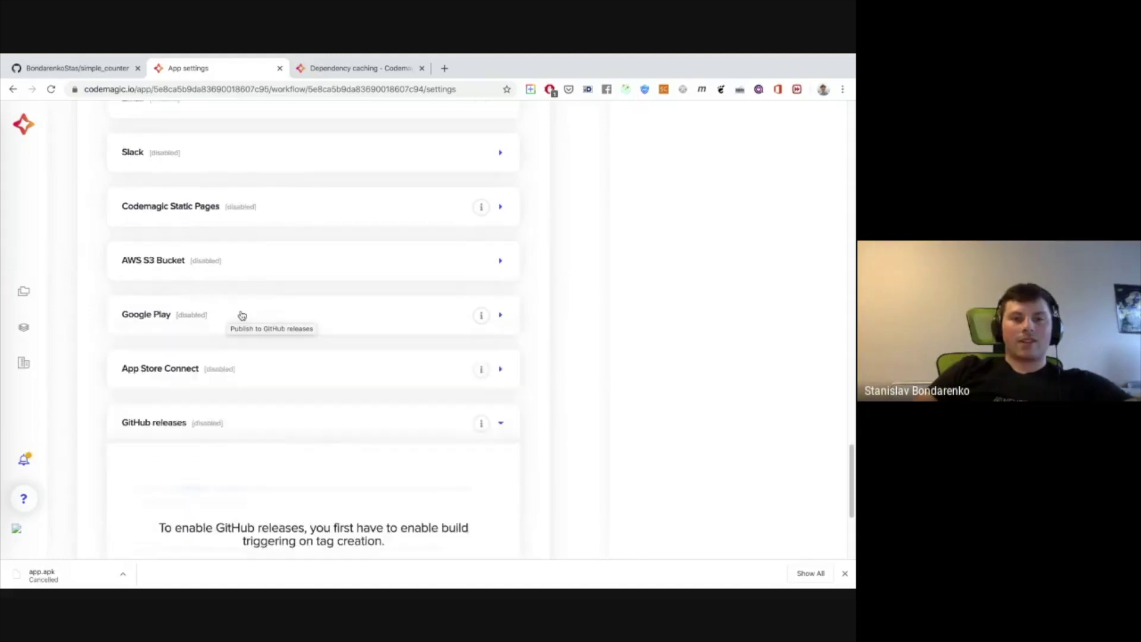
pyautogui.scroll(-1, 240, 315)
pyautogui.click(236, 357)
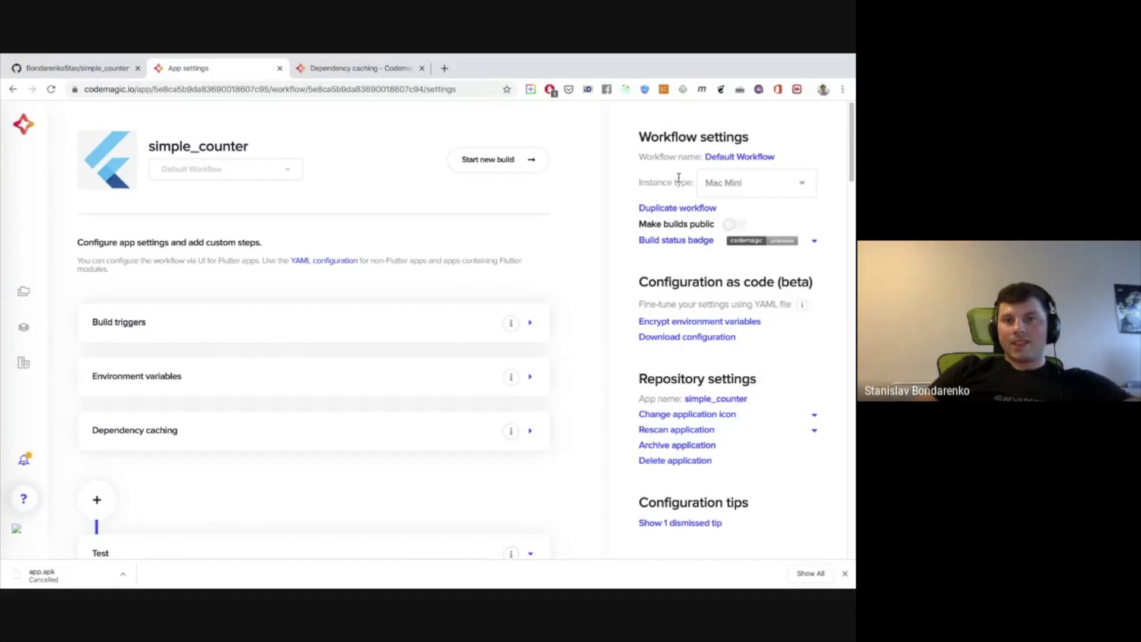
# - Duplicate the default workflow, rename the copy to 'pr test', and show the overview slide
pyautogui.click(669, 210)
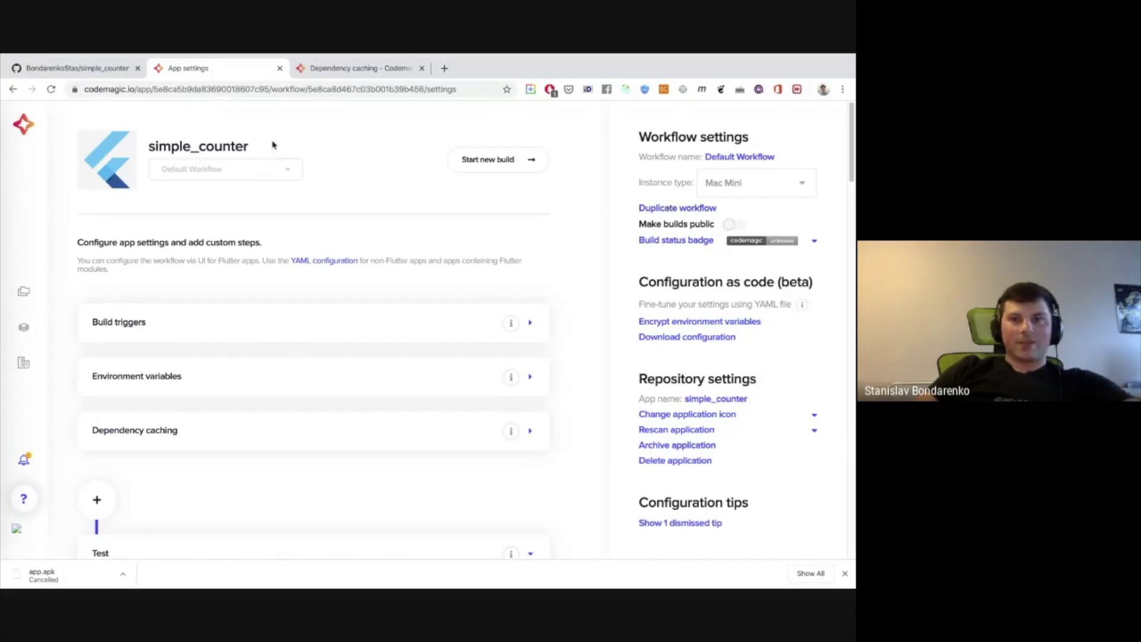
pyautogui.click(731, 157)
pyautogui.press('BackSpace')
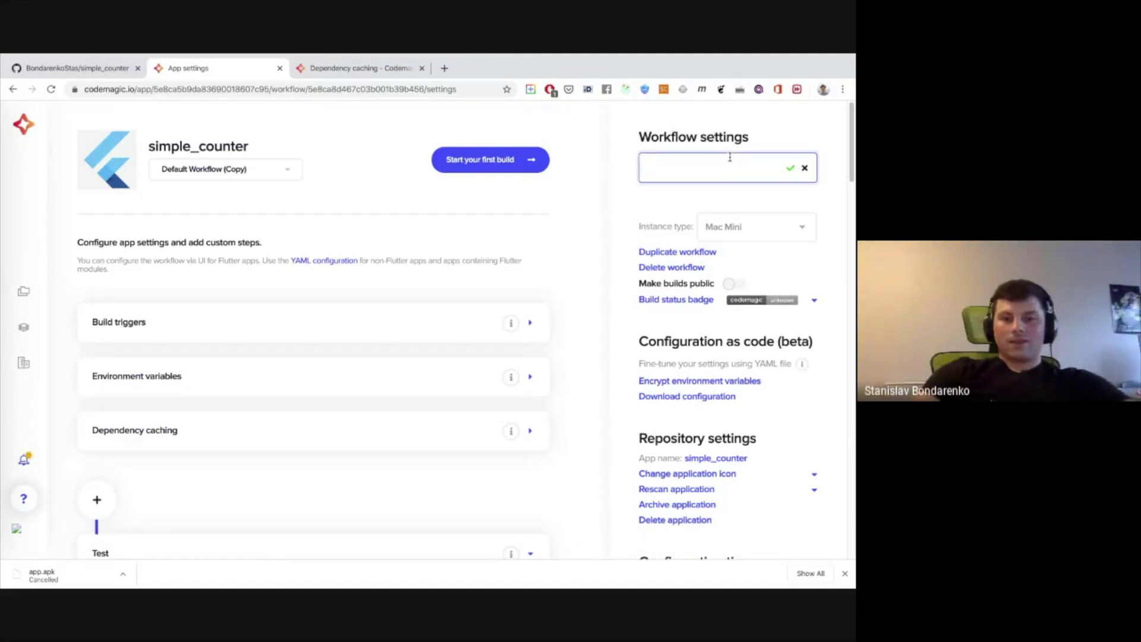
pyautogui.write('r test')
pyautogui.press('Return')
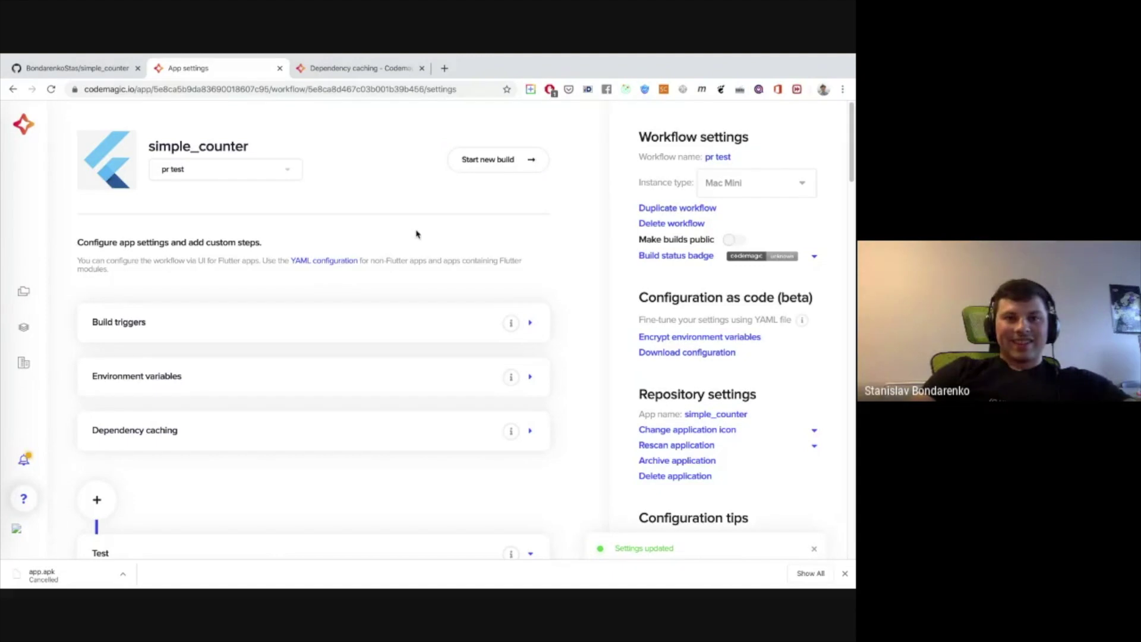
pyautogui.hotkey('alt', 'Tab')
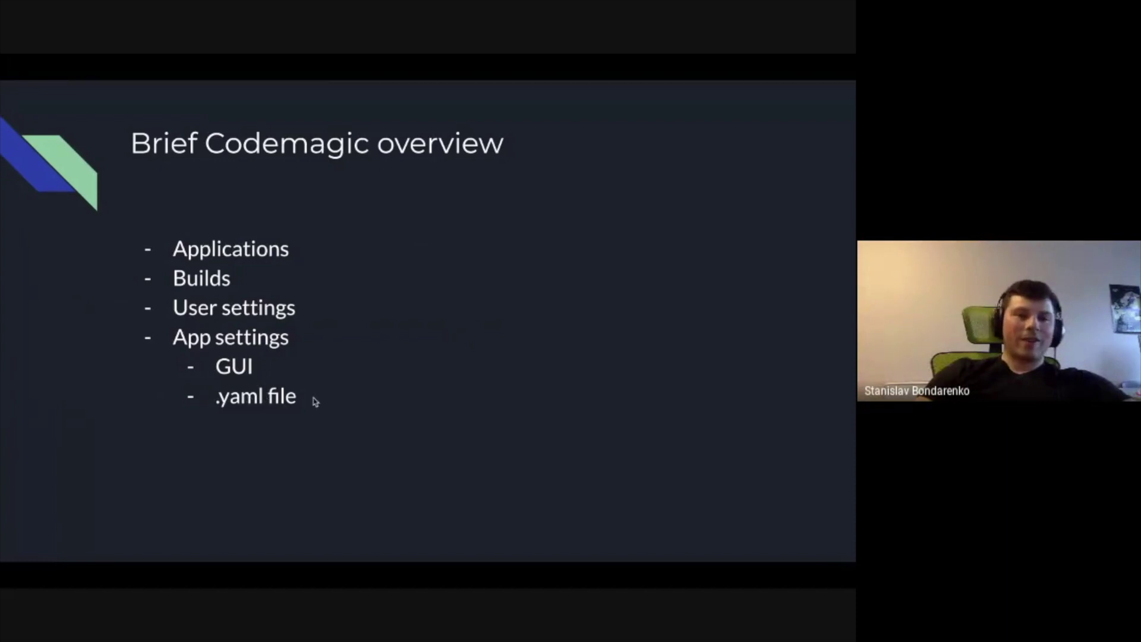
# - Open the Configuration as code (YAML) docs in a new tab, skim them, and return to app settings
pyautogui.hotkey('alt', 'Tab')
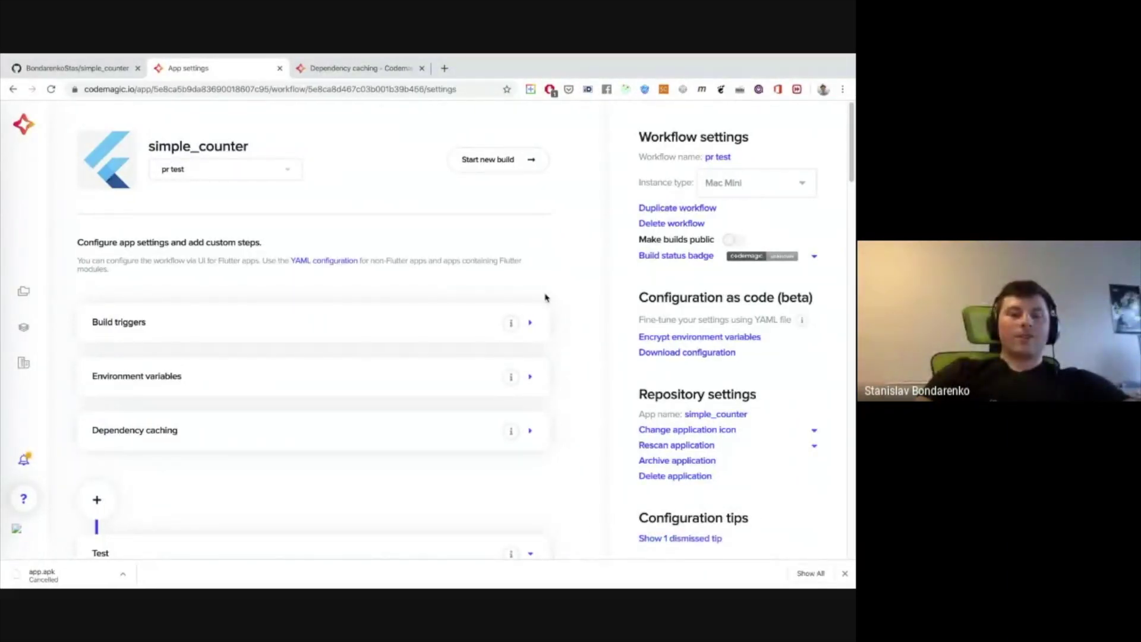
pyautogui.scroll(-2, 573, 321)
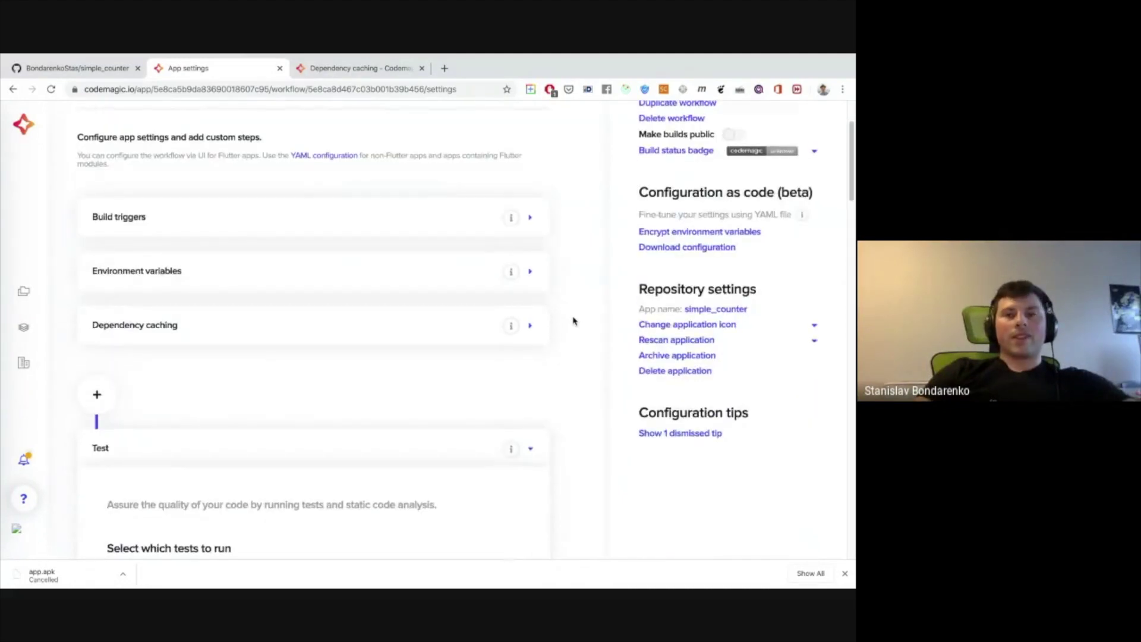
pyautogui.scroll(-1, 574, 321)
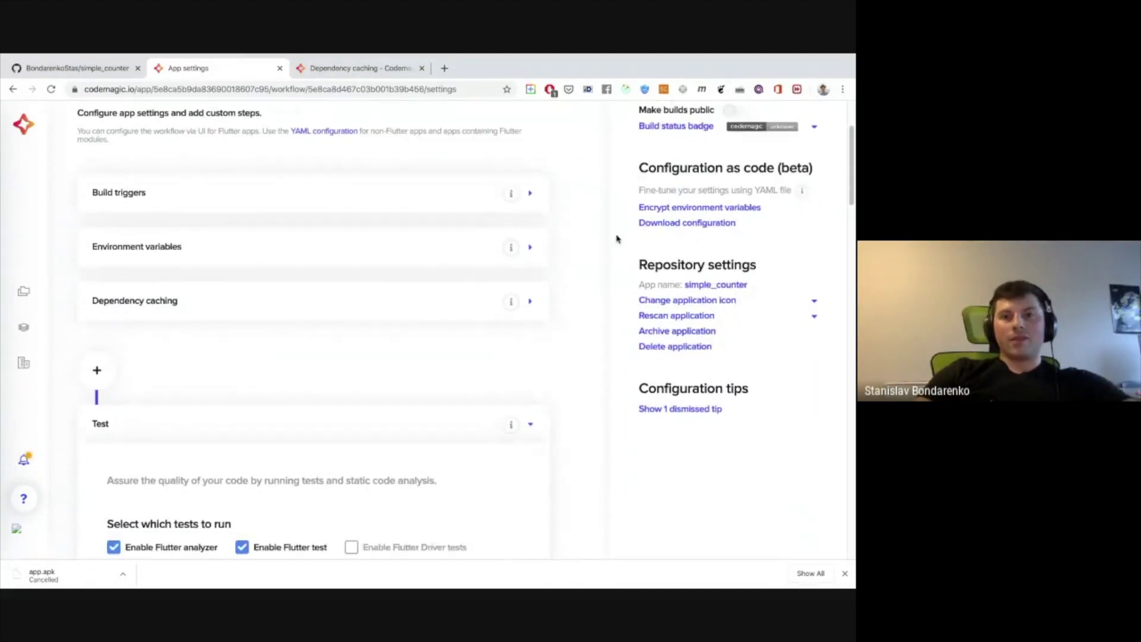
pyautogui.scroll(2, 588, 222)
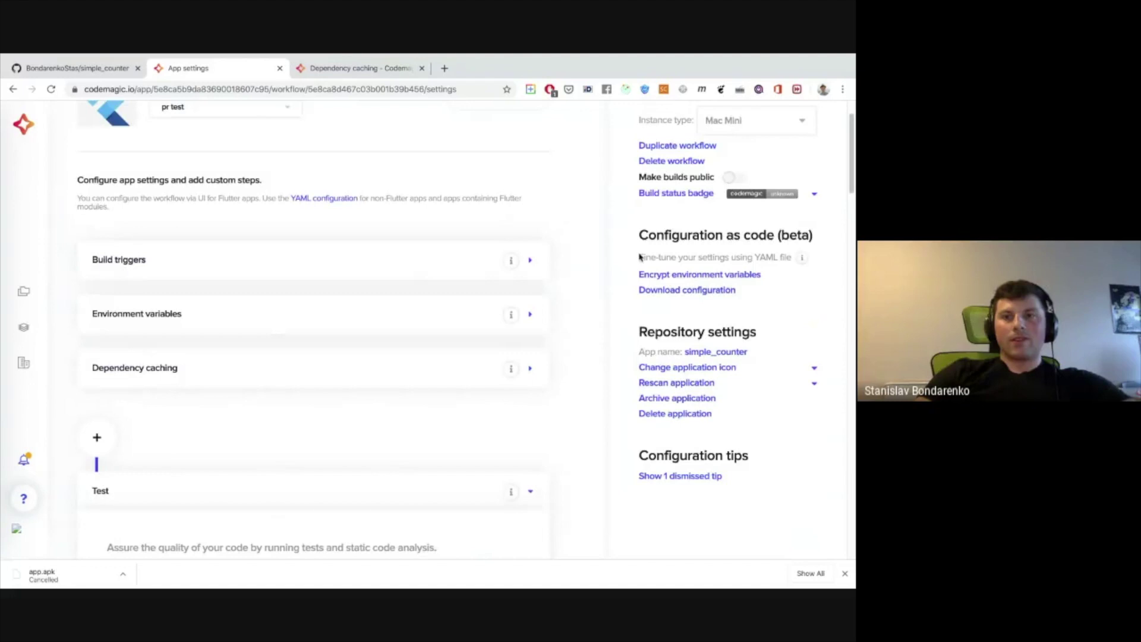
pyautogui.scroll(1, 802, 259)
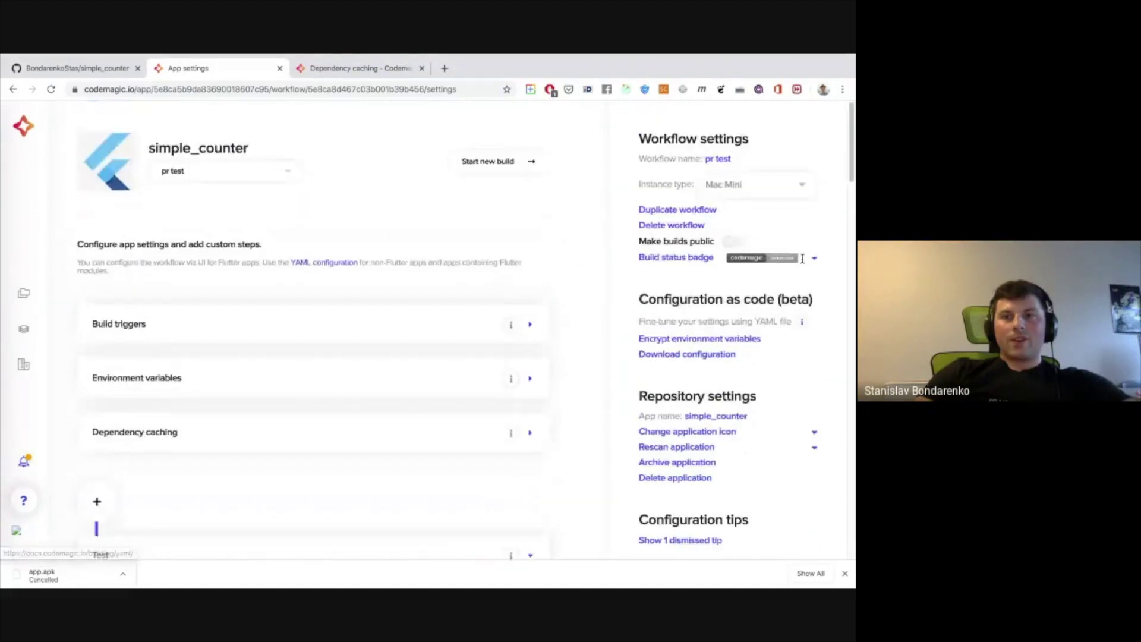
pyautogui.click(802, 322)
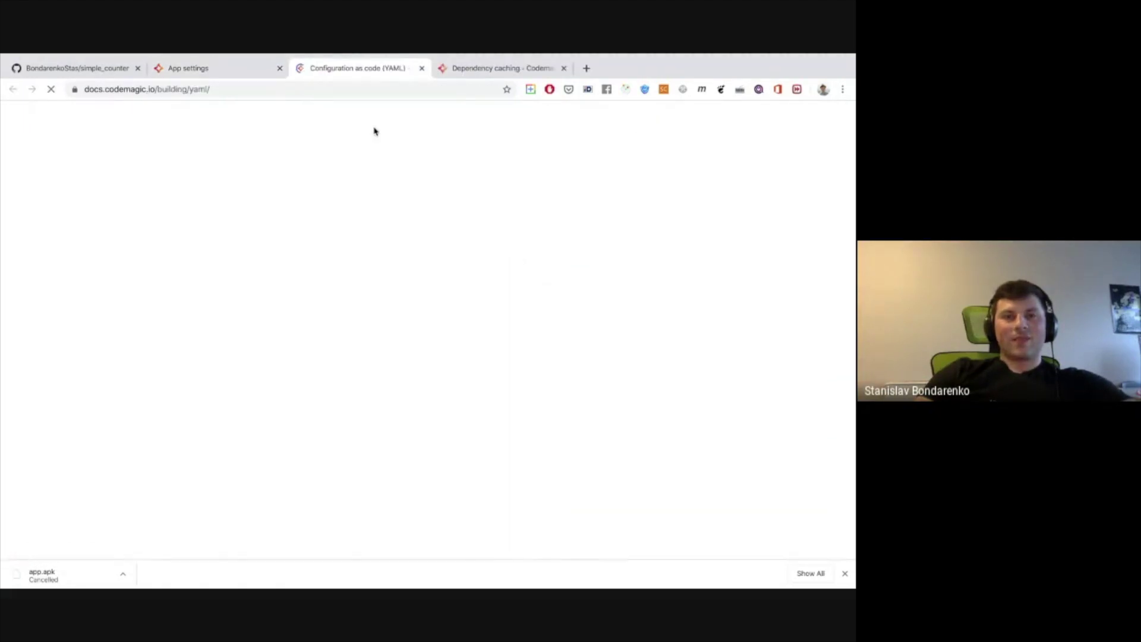
pyautogui.scroll(-2, 478, 440)
pyautogui.scroll(-3, 479, 443)
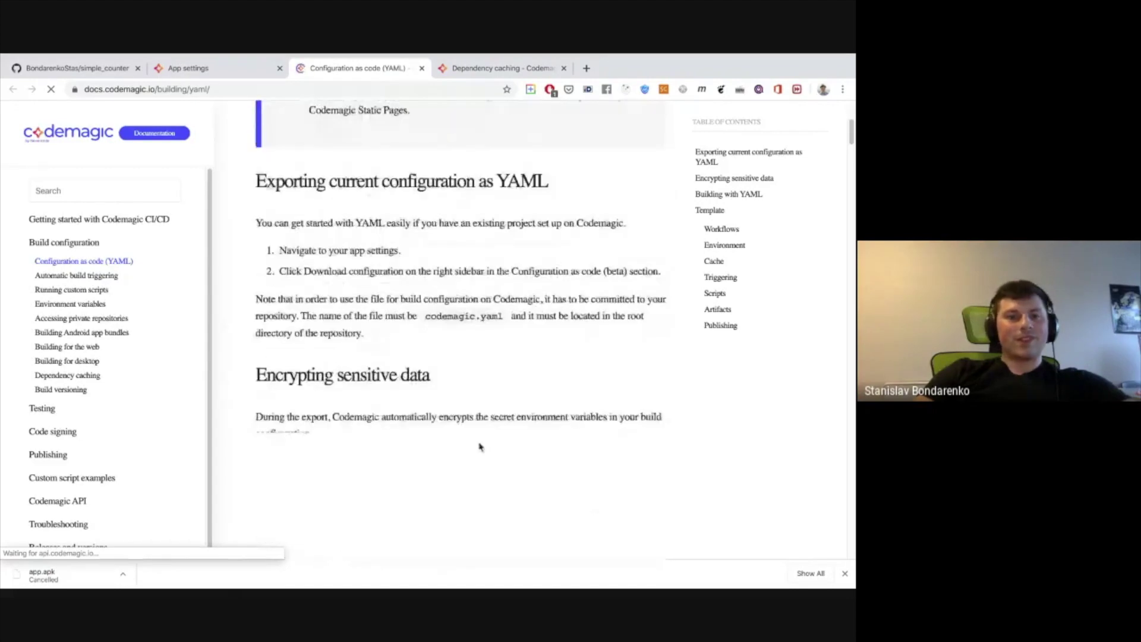
pyautogui.hotkey('ctrl', 'shift', 'Tab')
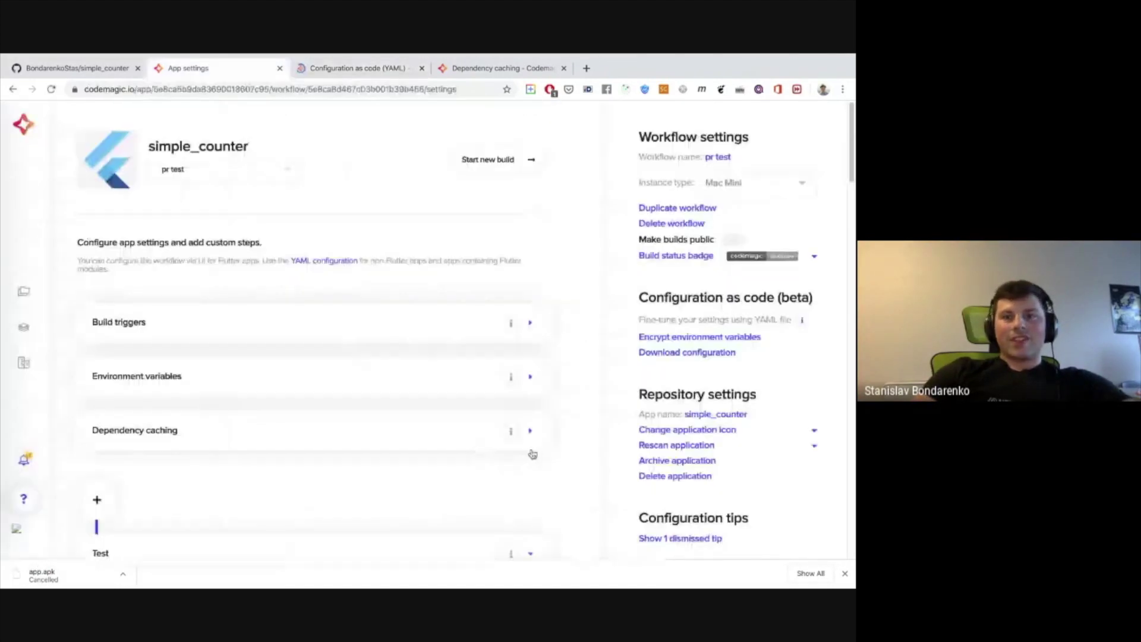
# - Download the pr test workflow configuration as codemagic.yaml and open the file
pyautogui.click(651, 353)
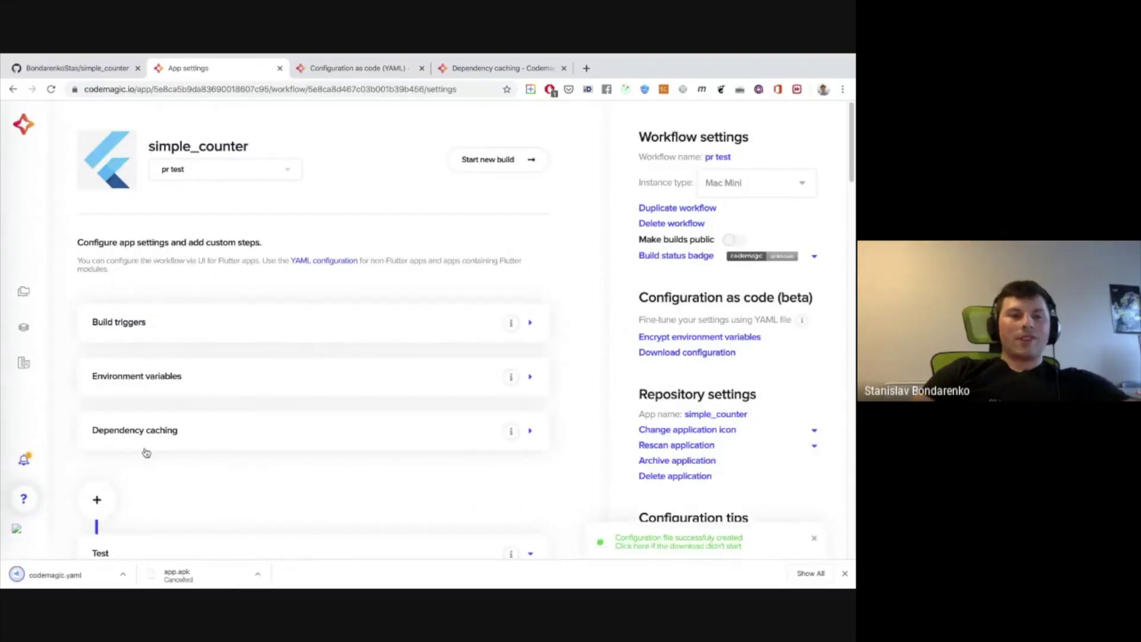
pyautogui.click(49, 581)
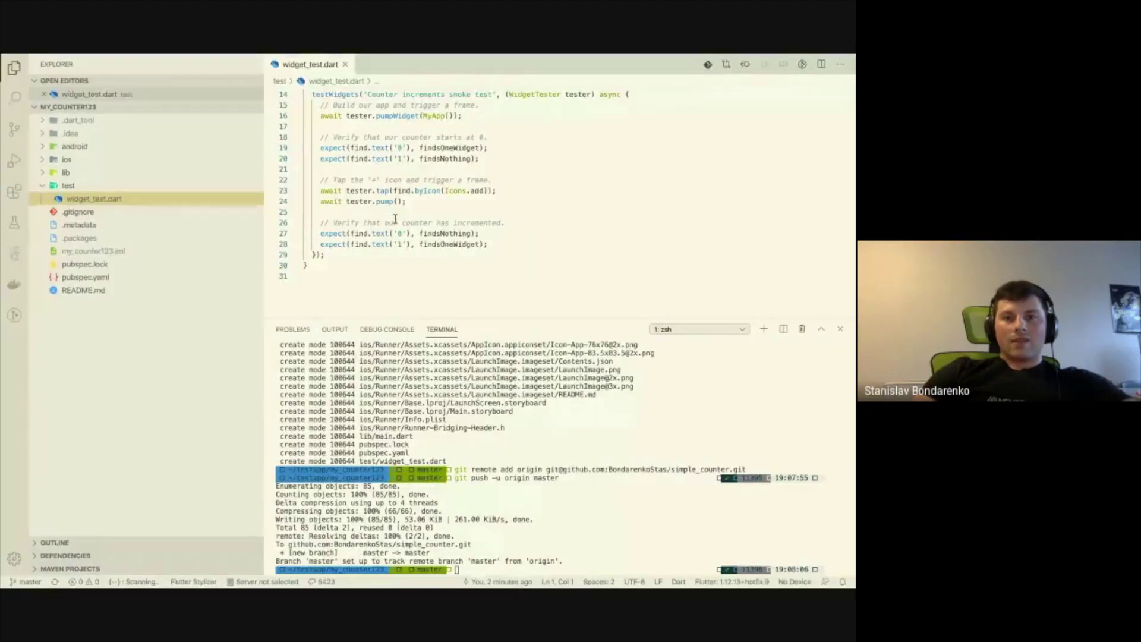
# - Enlarge the editor over the terminal and review default-workflow's keystore setup and environment lines
pyautogui.moveTo(540, 319); pyautogui.dragTo(568, 484)
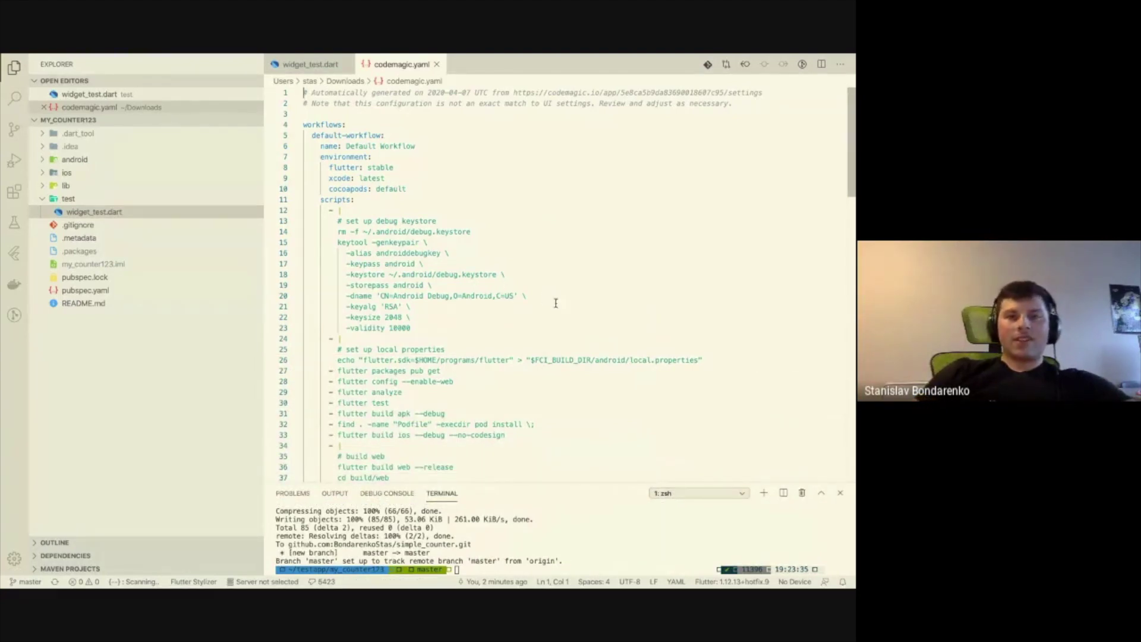
pyautogui.moveTo(412, 327); pyautogui.dragTo(283, 230)
pyautogui.moveTo(407, 189); pyautogui.dragTo(285, 164)
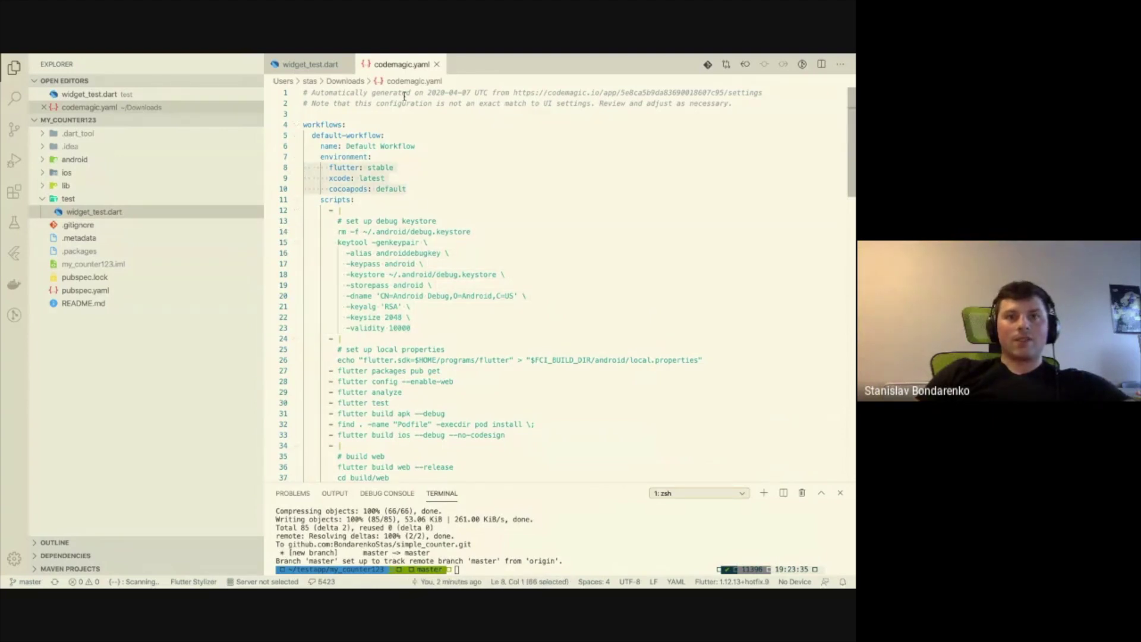
pyautogui.click(389, 145)
pyautogui.scroll(-1, 499, 359)
pyautogui.scroll(-3, 499, 358)
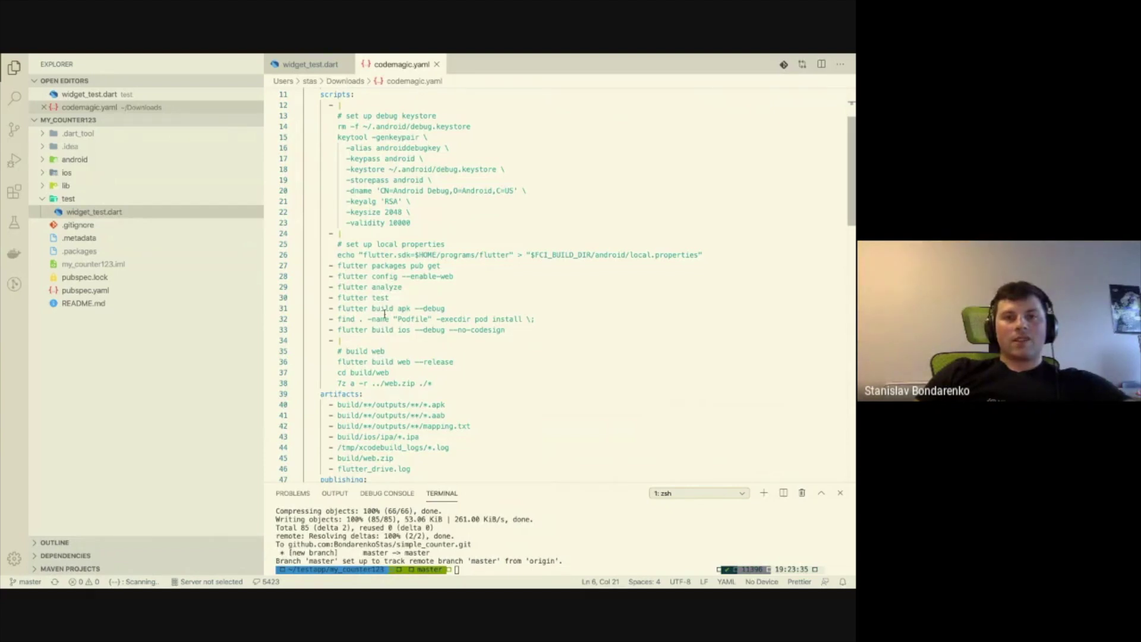
# - Review default-workflow's iOS build command and flutter_drive.log artifact entry
pyautogui.moveTo(377, 330); pyautogui.dragTo(402, 330)
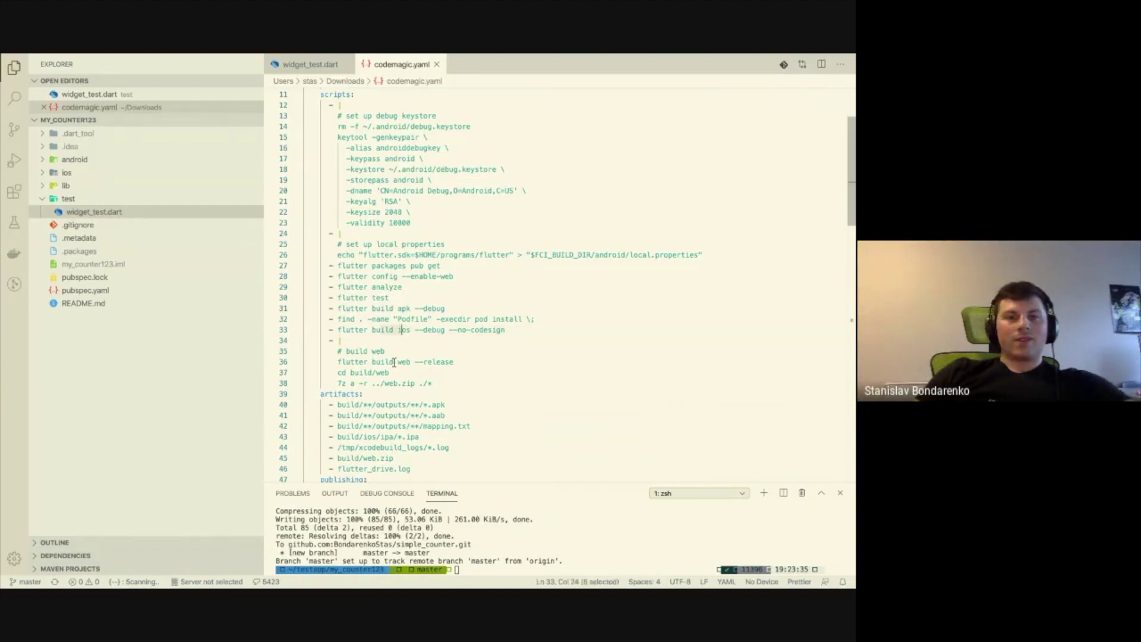
pyautogui.scroll(-1, 403, 400)
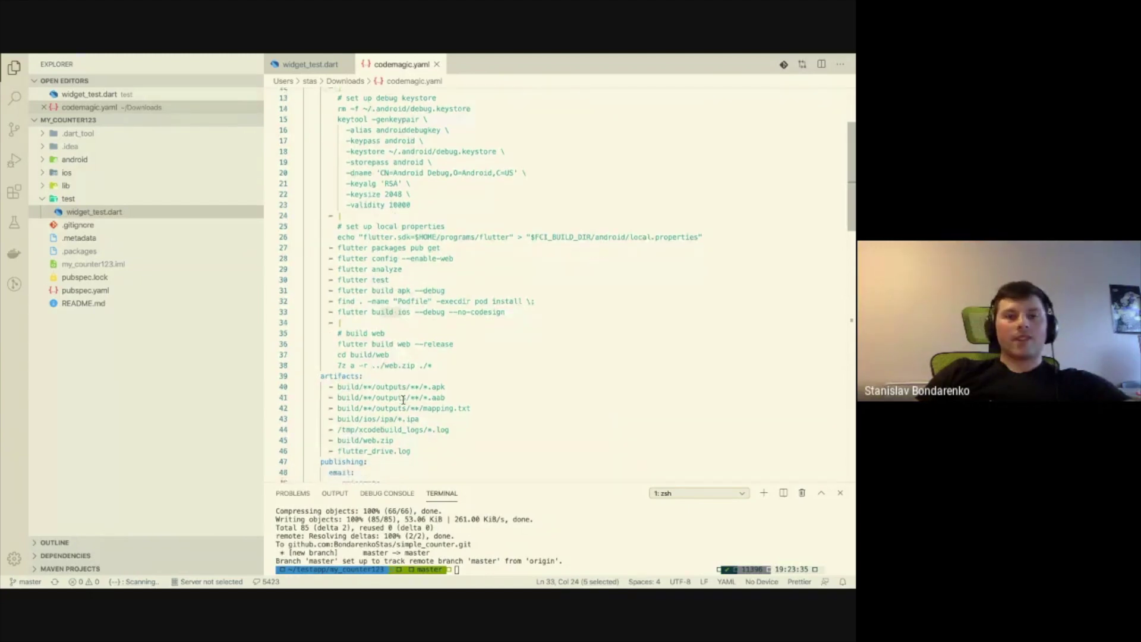
pyautogui.scroll(-5, 403, 400)
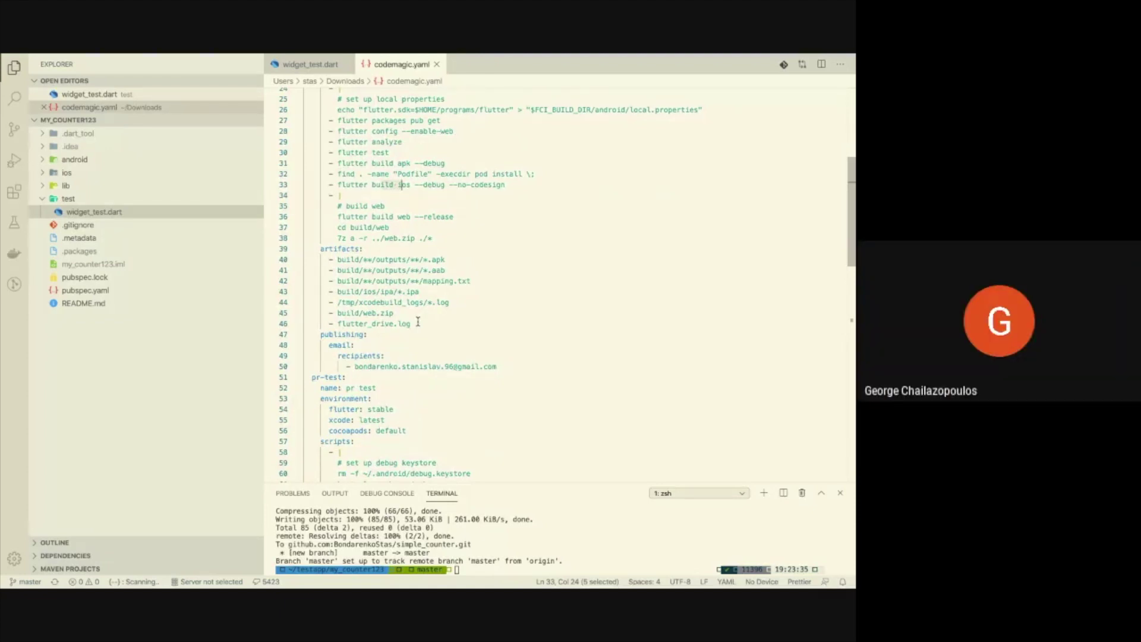
pyautogui.click(418, 325)
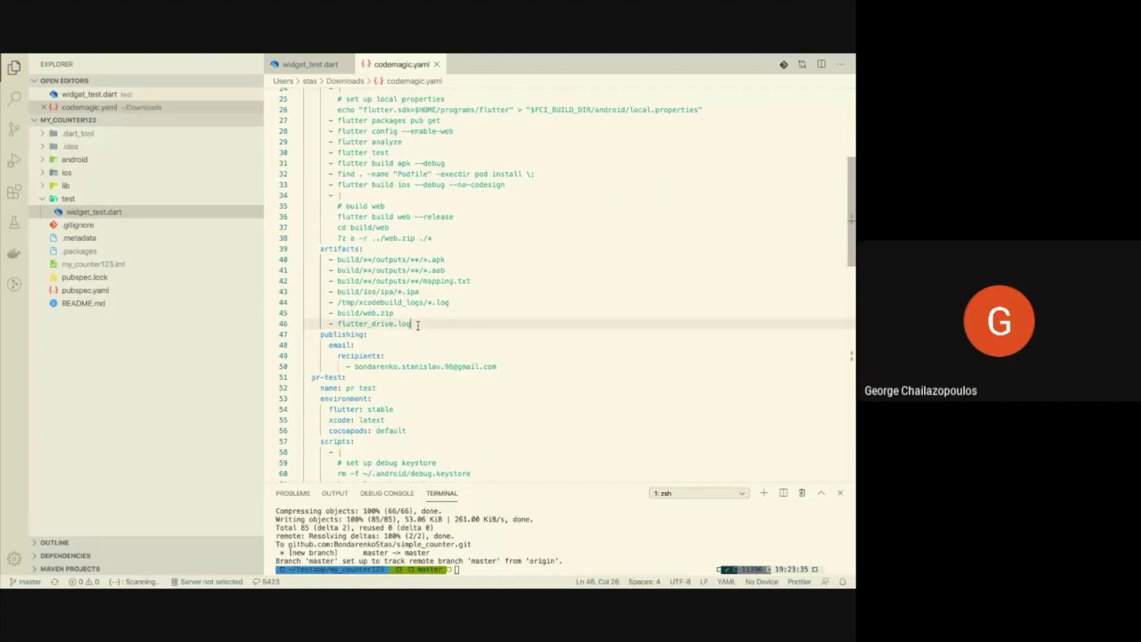
pyautogui.scroll(-1, 417, 323)
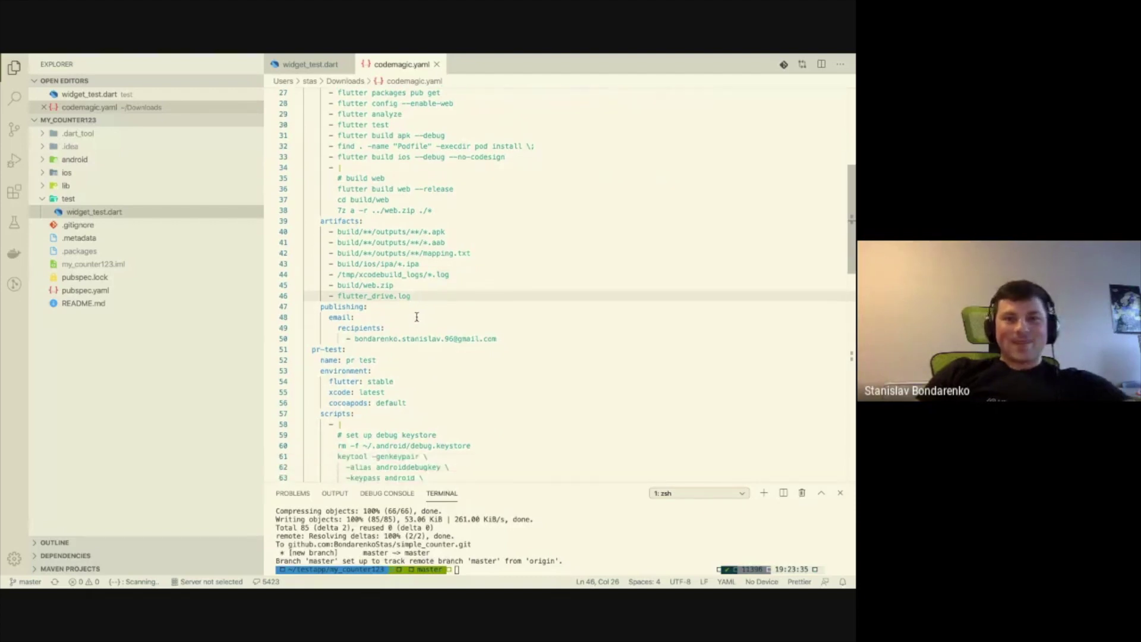
pyautogui.scroll(-2, 417, 316)
pyautogui.scroll(-3, 424, 260)
pyautogui.scroll(-2, 423, 260)
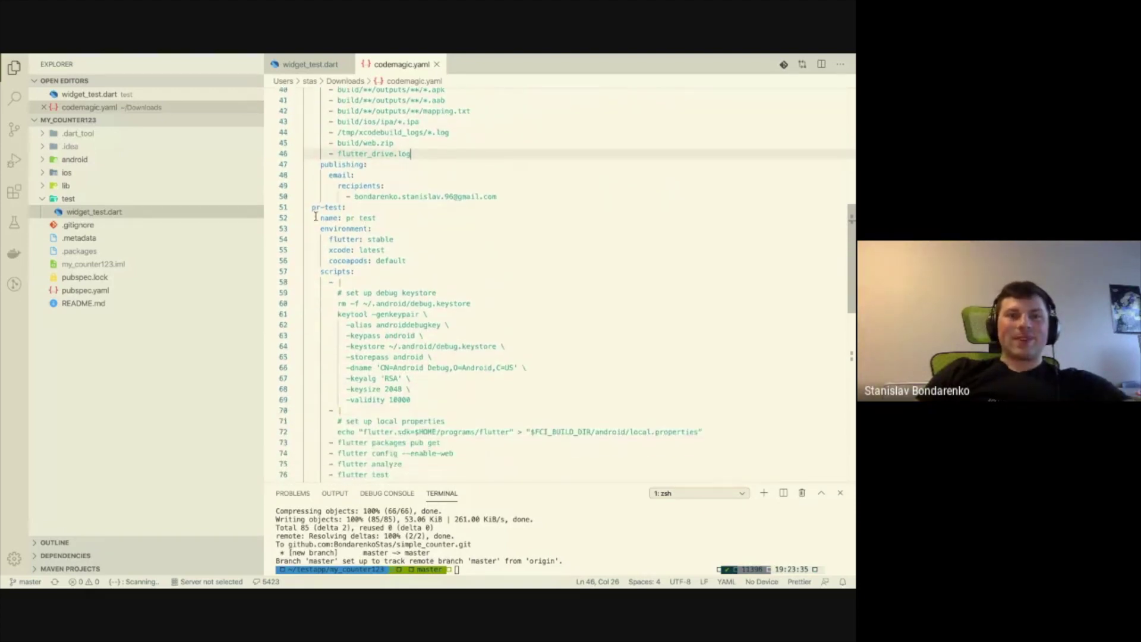
# - Review the pr-test workflow's scripts section, then return to the browser
pyautogui.click(313, 207)
pyautogui.click(455, 271)
pyautogui.scroll(-10, 455, 269)
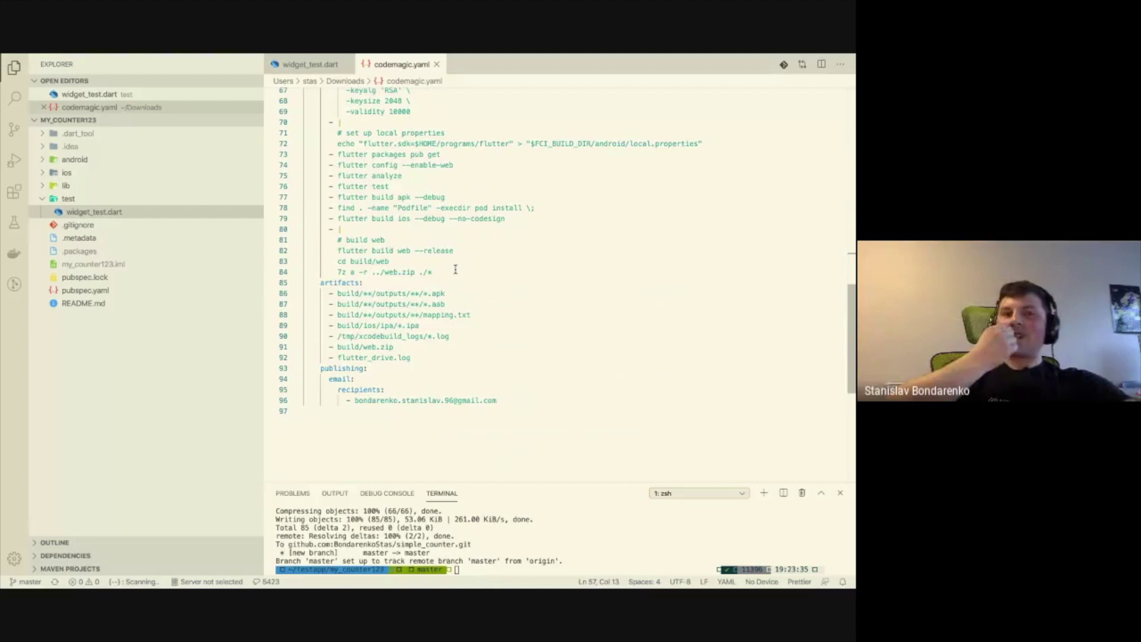
pyautogui.scroll(12, 455, 269)
pyautogui.scroll(12, 455, 269)
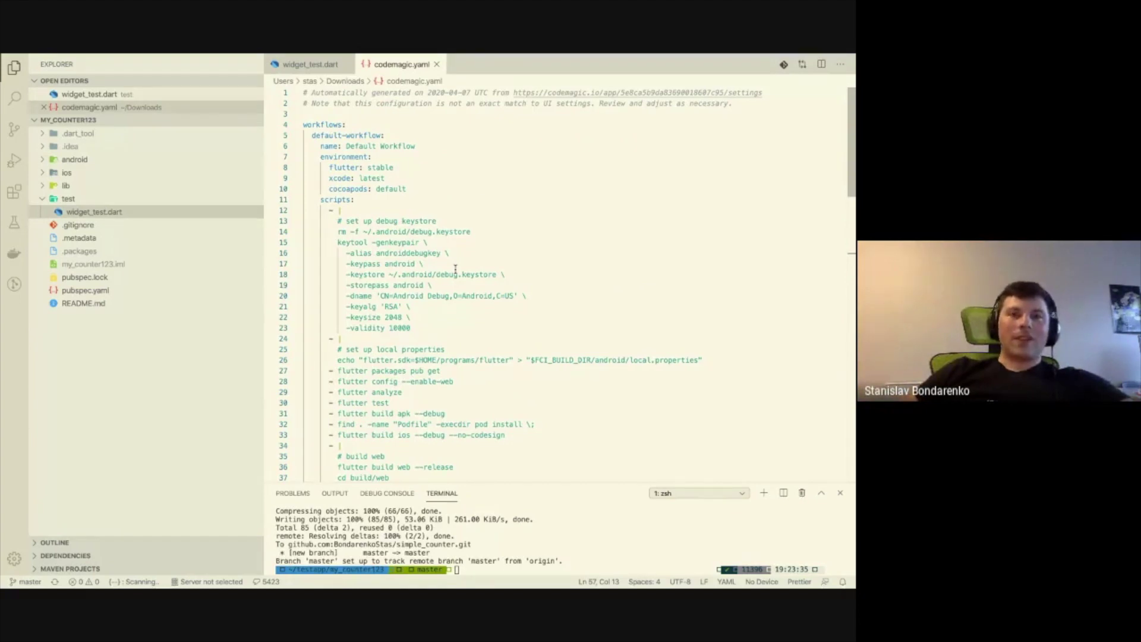
pyautogui.hotkey('ctrl', 'Left')
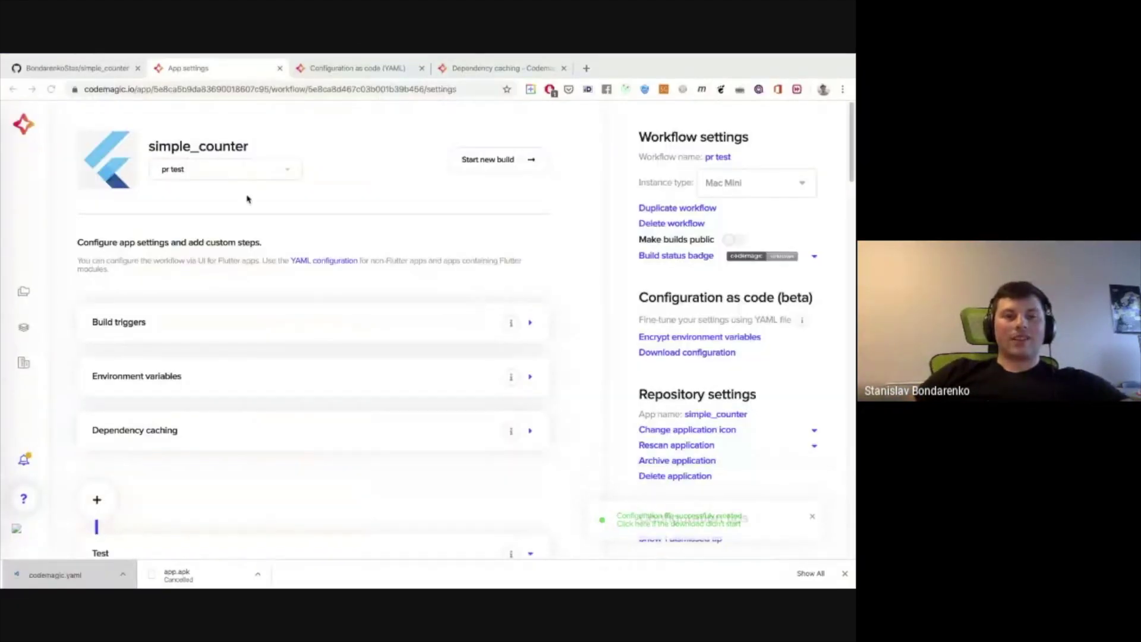
# - Scroll the Codemagic settings down to Test and back, then return to codemagic.yaml in VS Code
pyautogui.scroll(-3, 262, 351)
pyautogui.scroll(3, 263, 351)
pyautogui.scroll(-1, 263, 352)
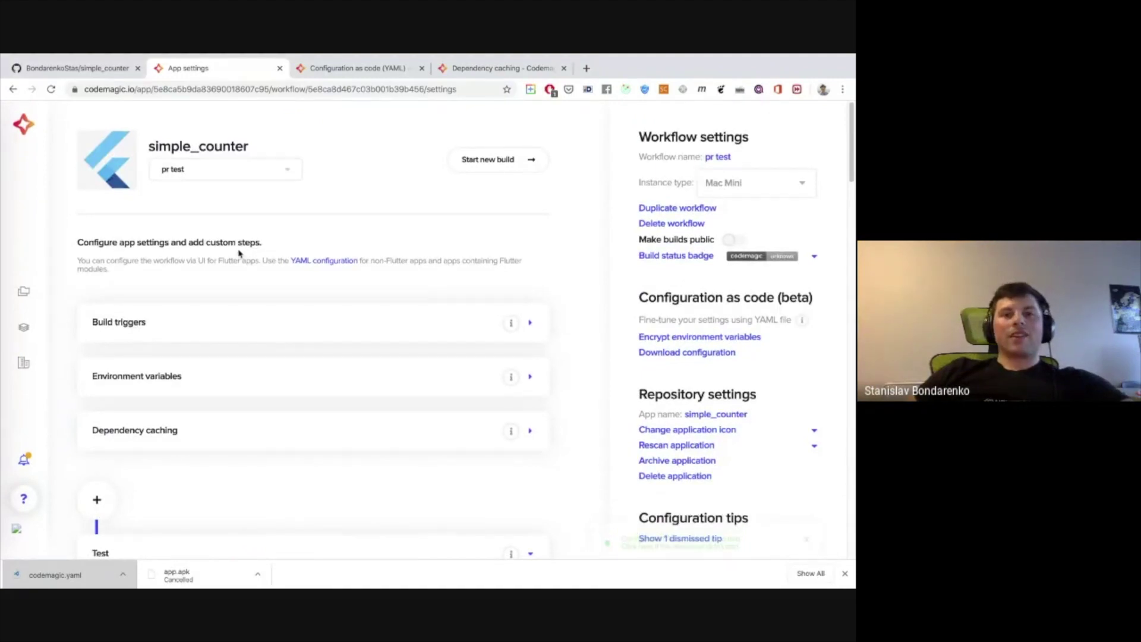
pyautogui.hotkey('ctrl', 'Right')
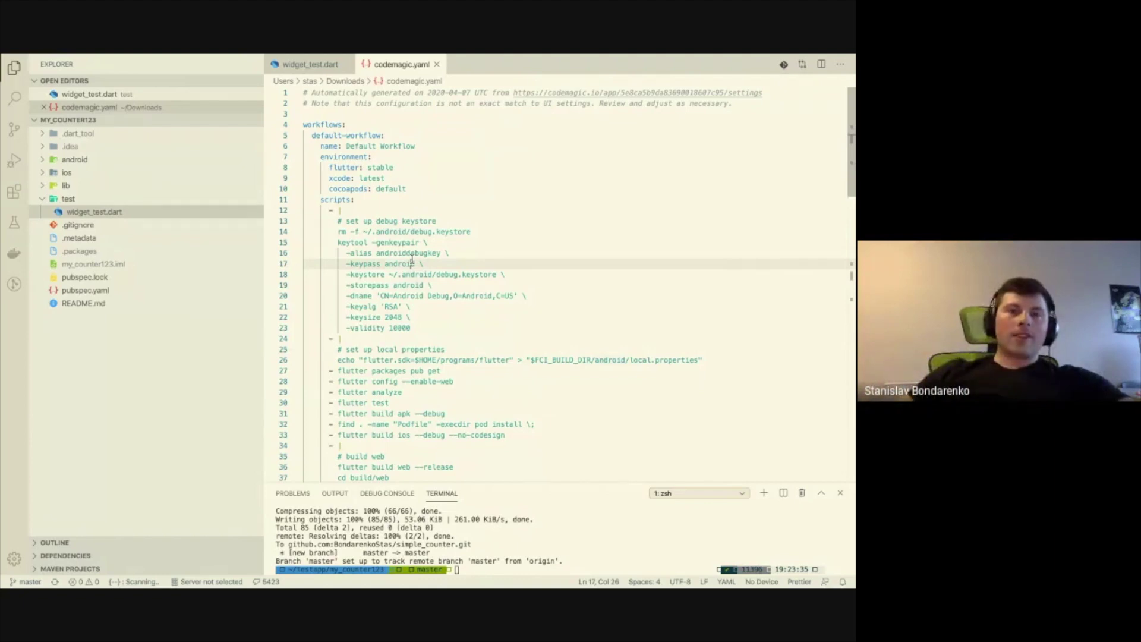
# - Scroll codemagic.yaml to pr-test and back, click default-workflow's environment line, then return to Chrome
pyautogui.scroll(-9, 452, 314)
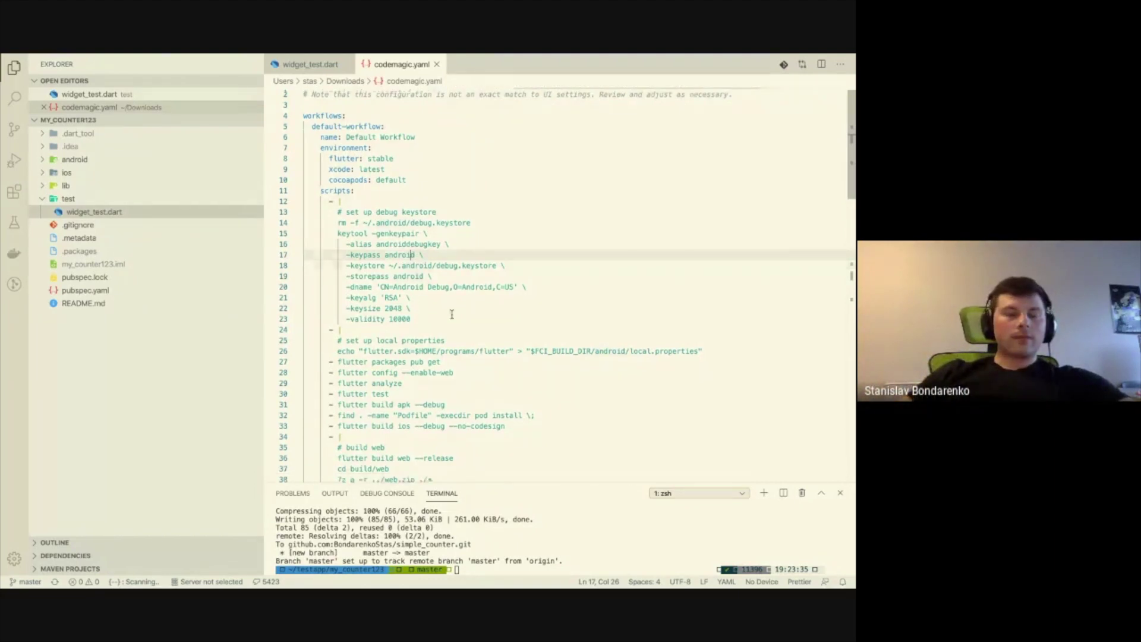
pyautogui.scroll(-1, 451, 313)
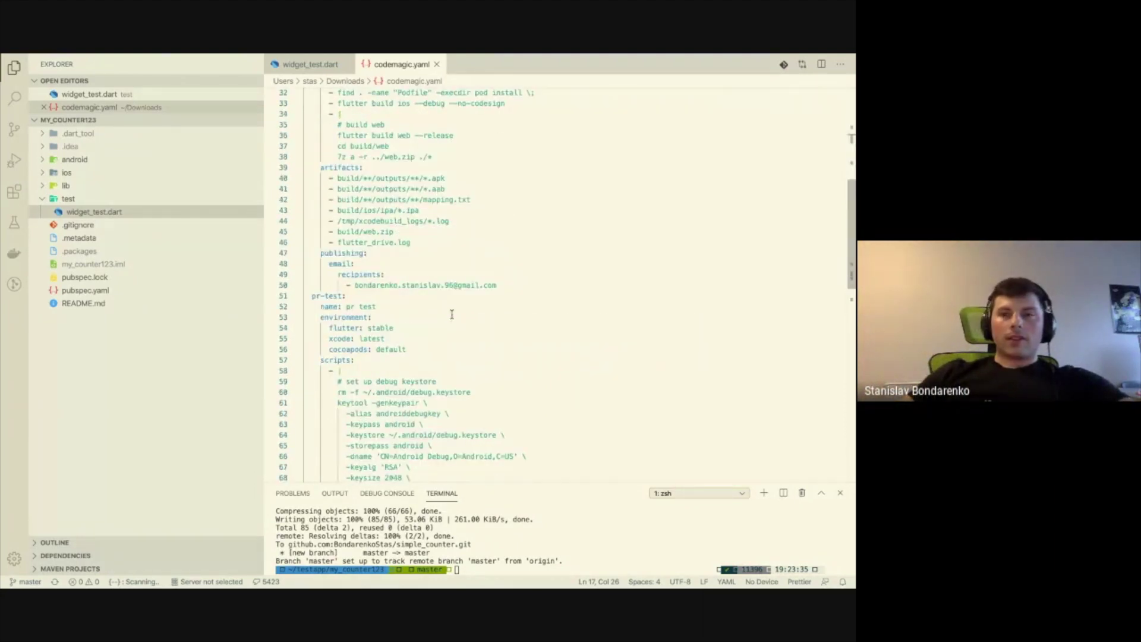
pyautogui.scroll(10, 452, 314)
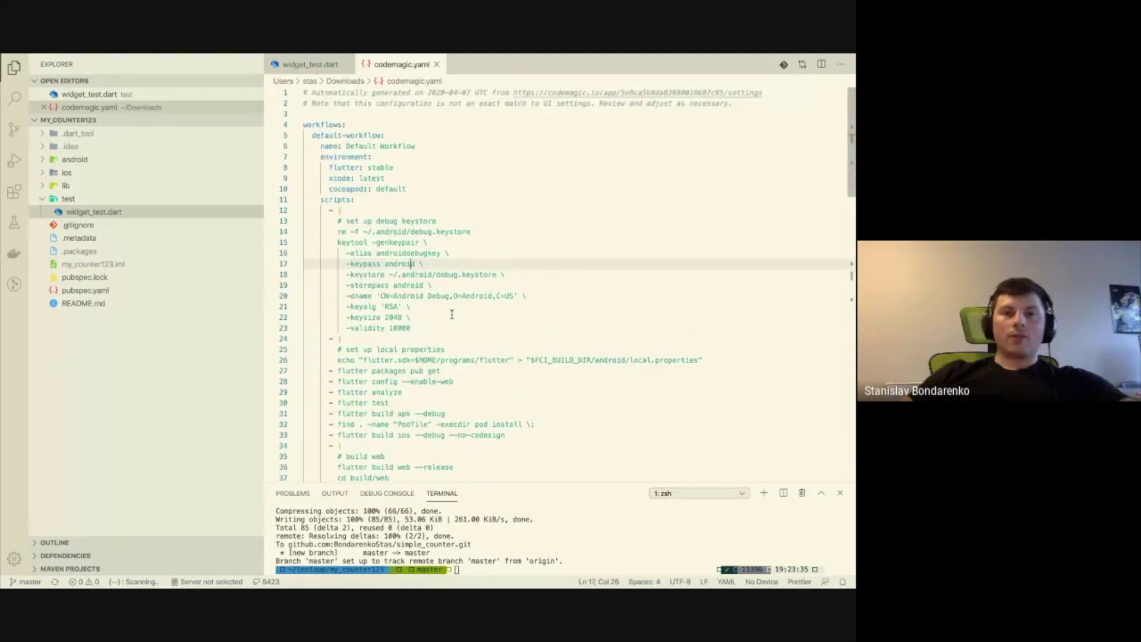
pyautogui.click(373, 148)
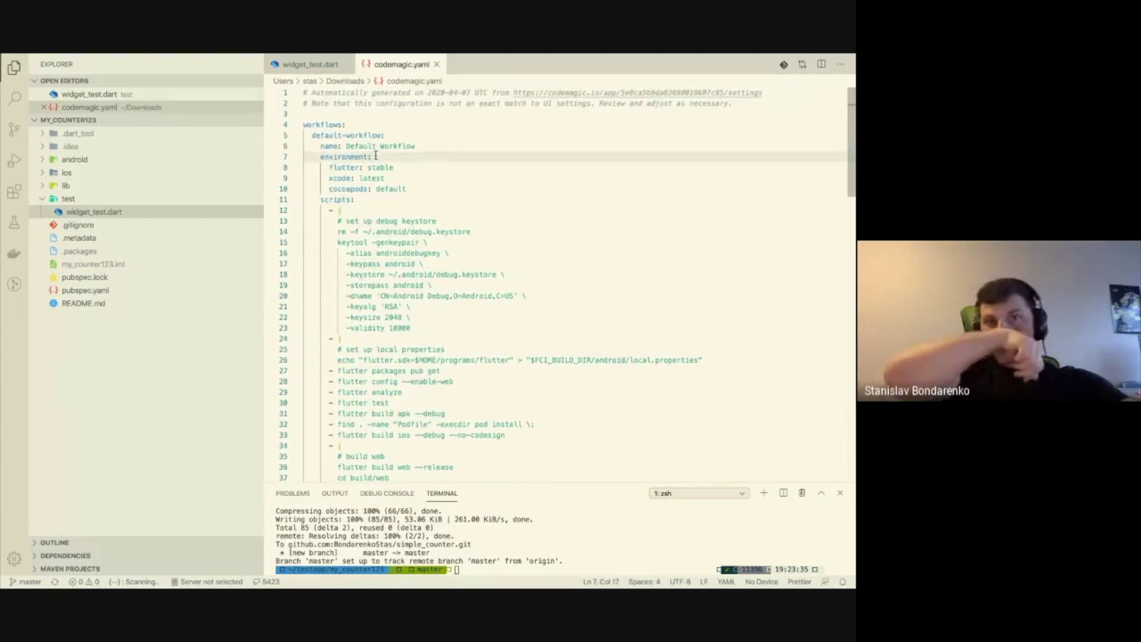
pyautogui.press('super+Tab')
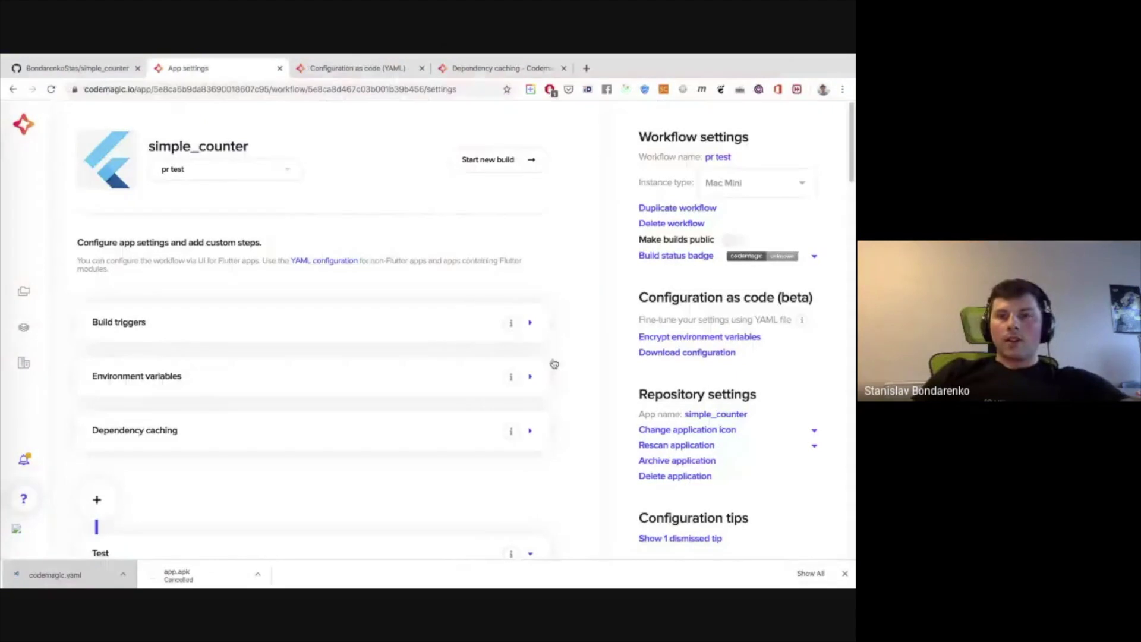
# - Encrypt a sample environment variable value, copy the encrypted result, and close the dialog
pyautogui.click(696, 338)
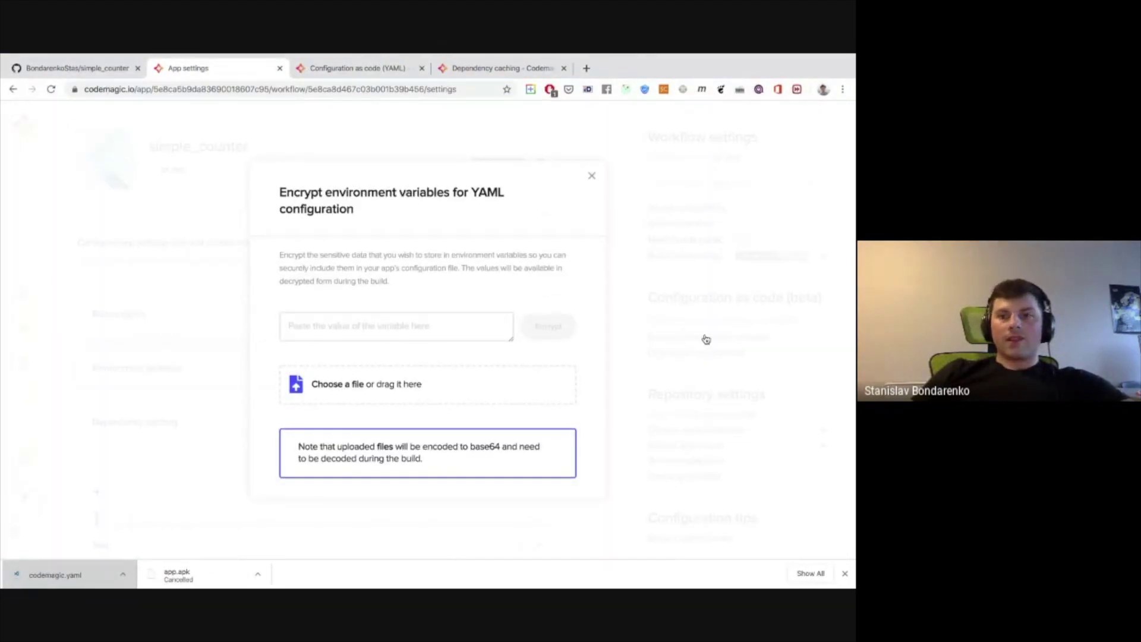
pyautogui.click(359, 316)
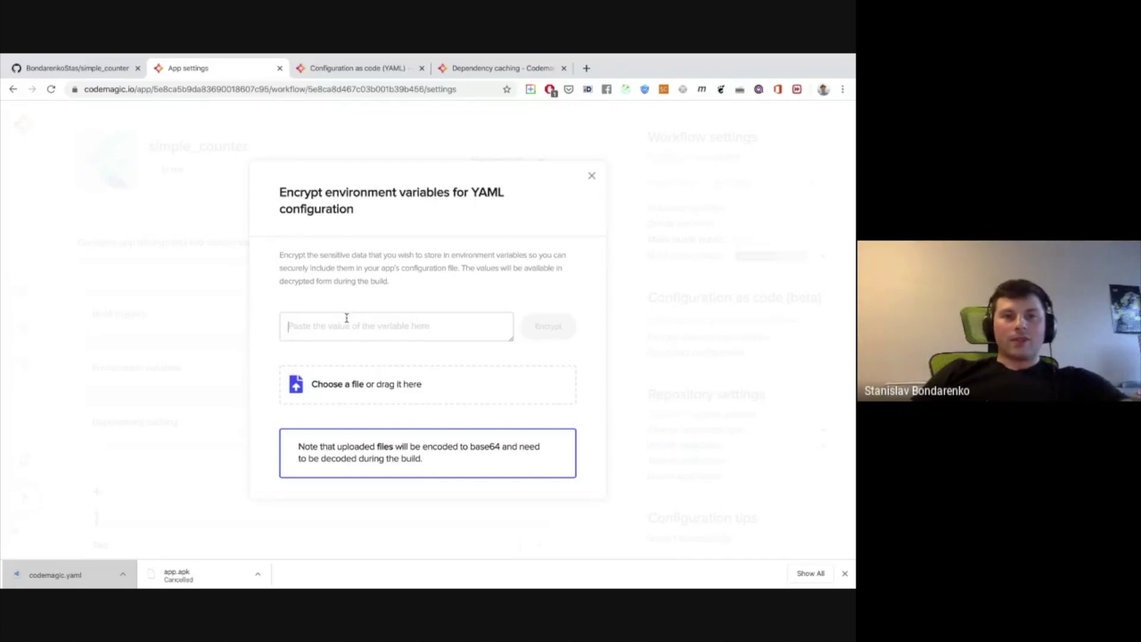
pyautogui.write('vdsfsd')
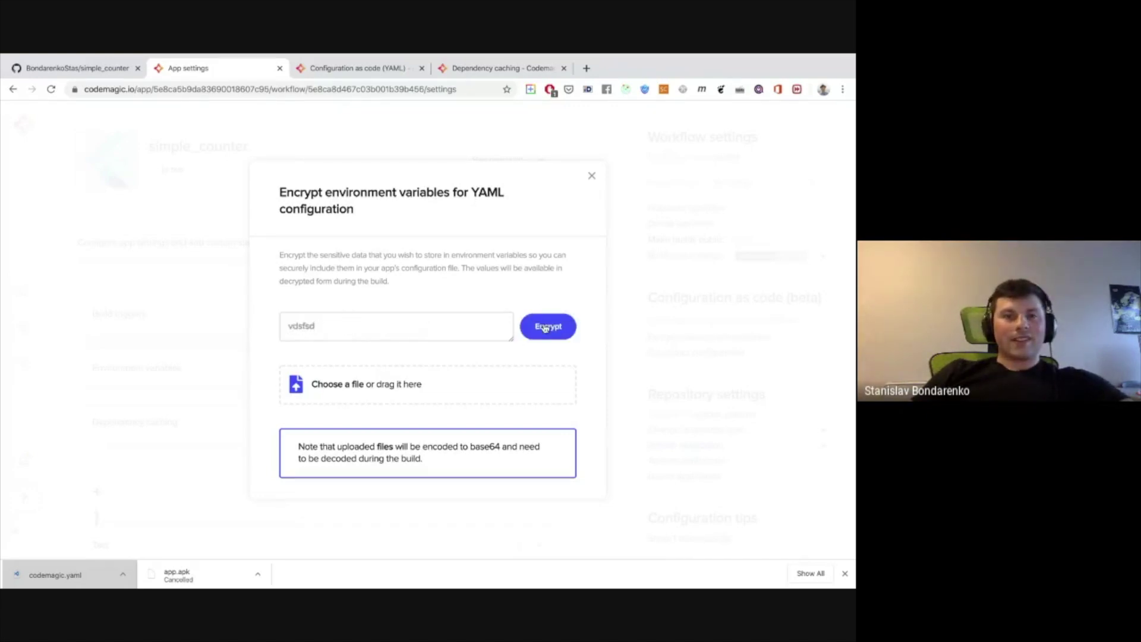
pyautogui.click(544, 327)
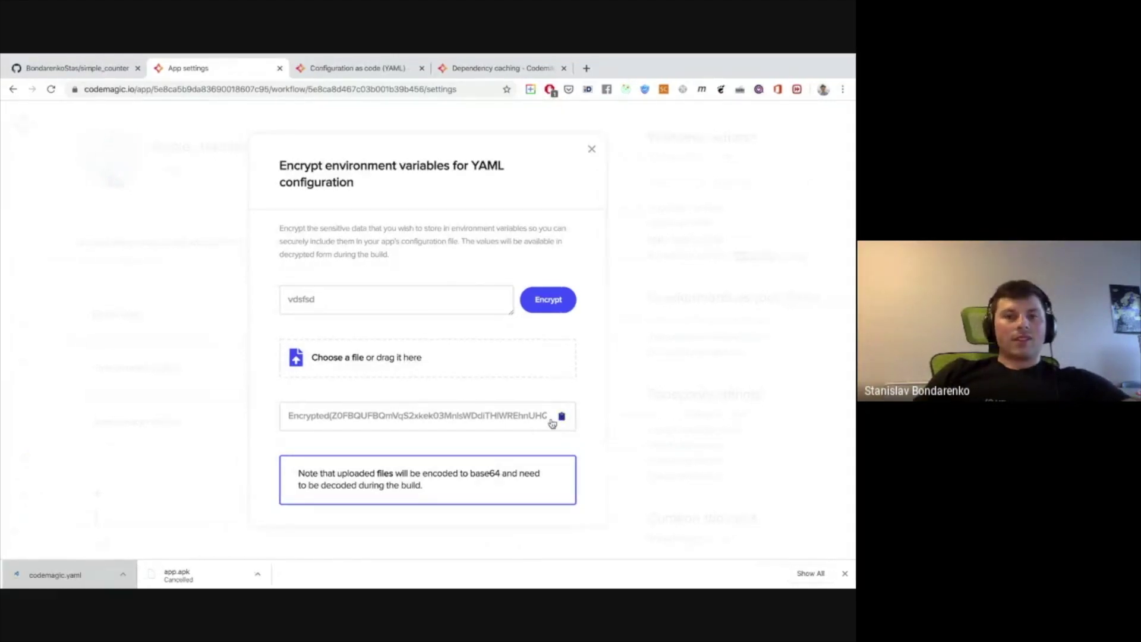
pyautogui.click(561, 416)
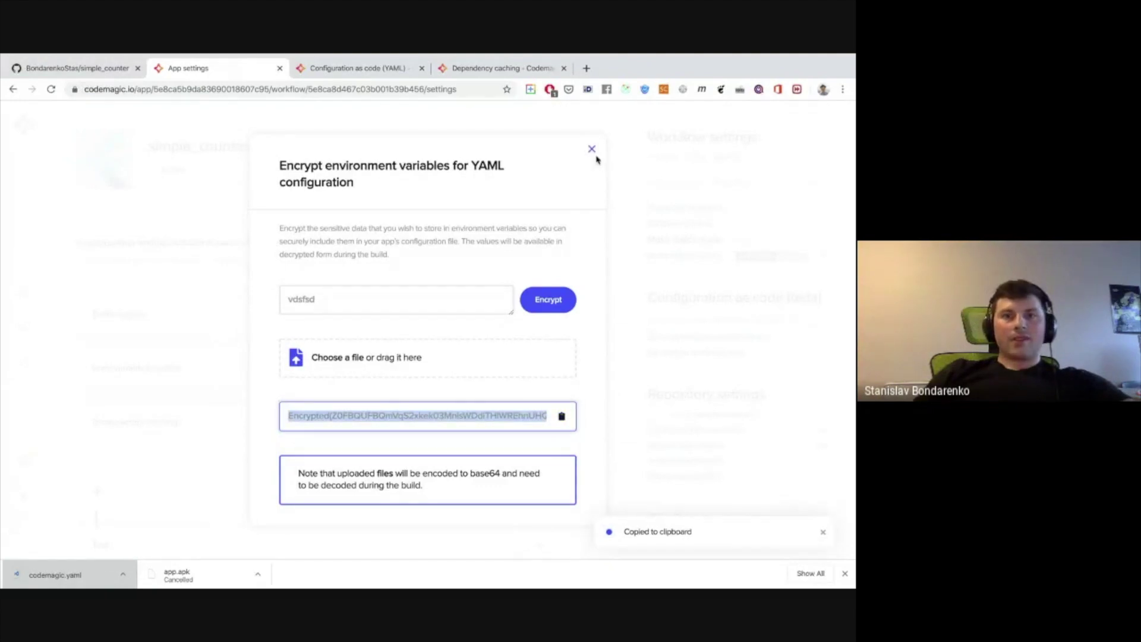
pyautogui.click(593, 152)
pyautogui.hotkey('ctrl', 'Right')
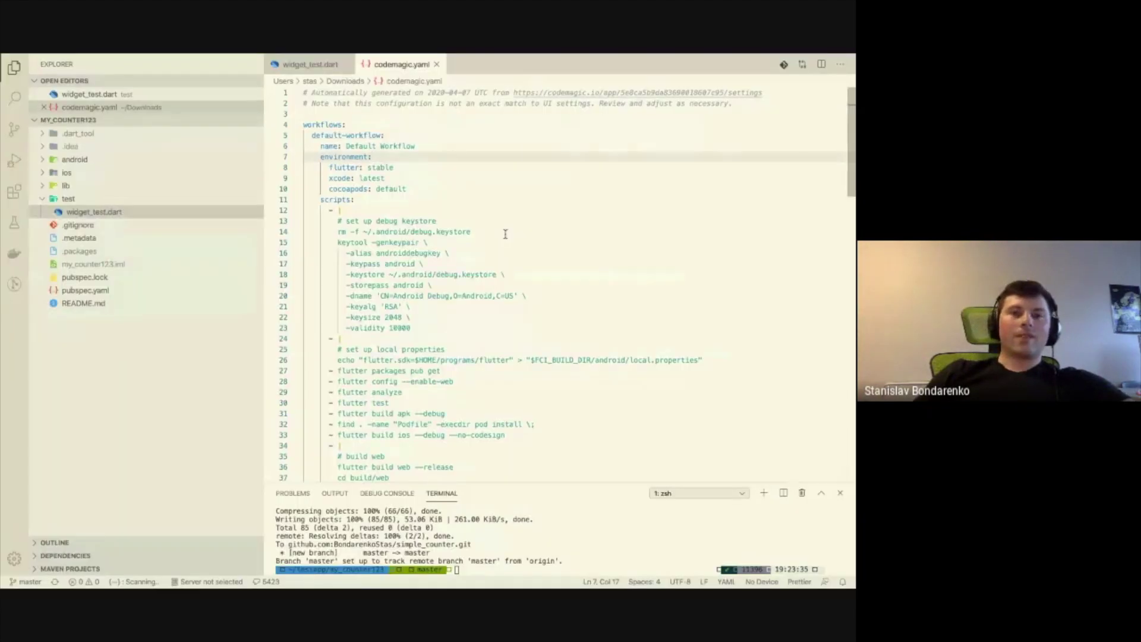
# - Open simple_counter's Default Workflow settings from Builds and expand Build triggers
pyautogui.hotkey('ctrl', 'Left')
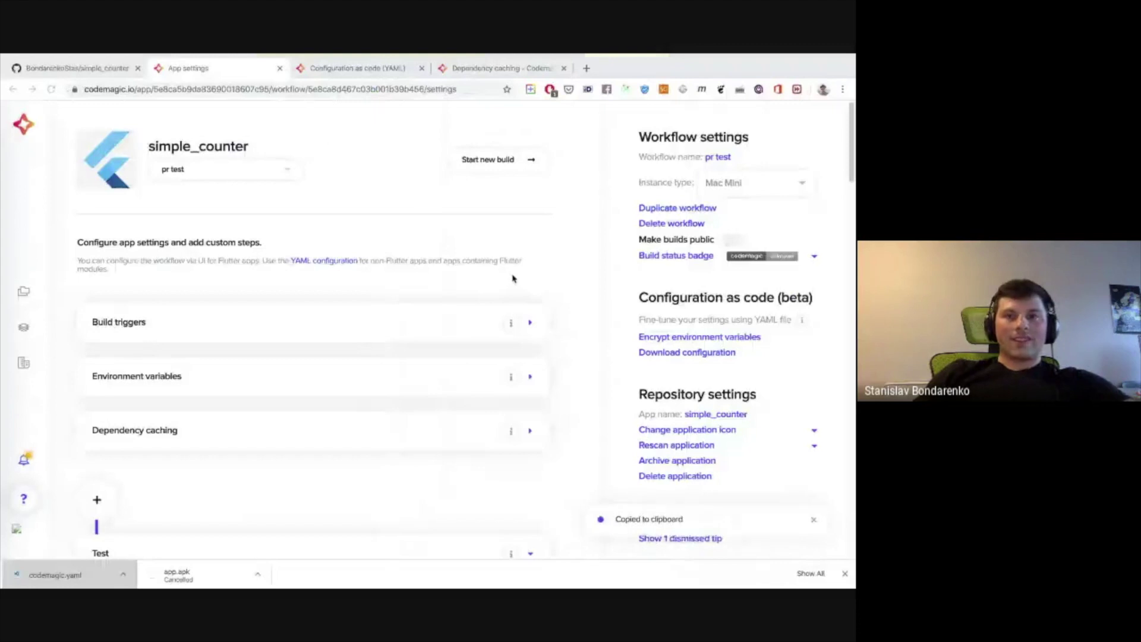
pyautogui.click(19, 337)
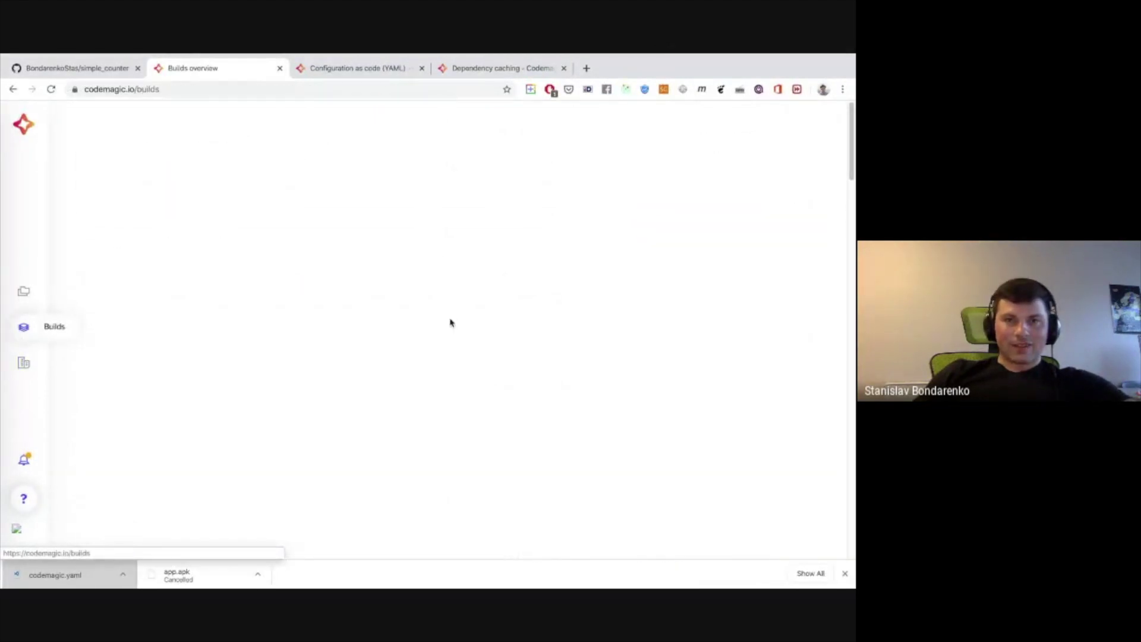
pyautogui.click(141, 318)
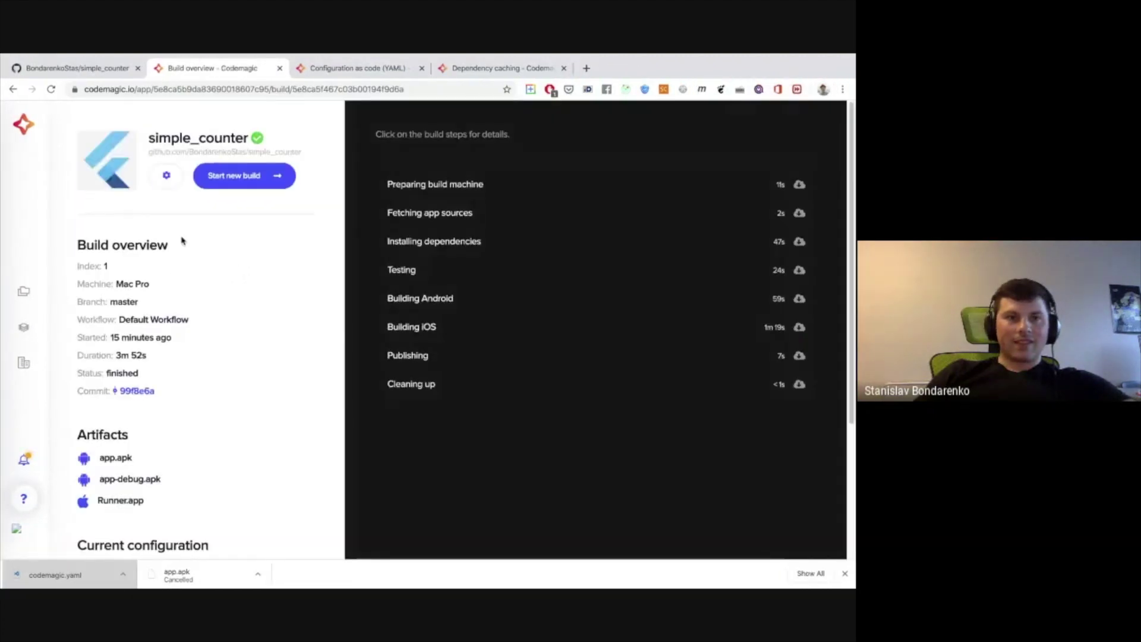
pyautogui.click(166, 175)
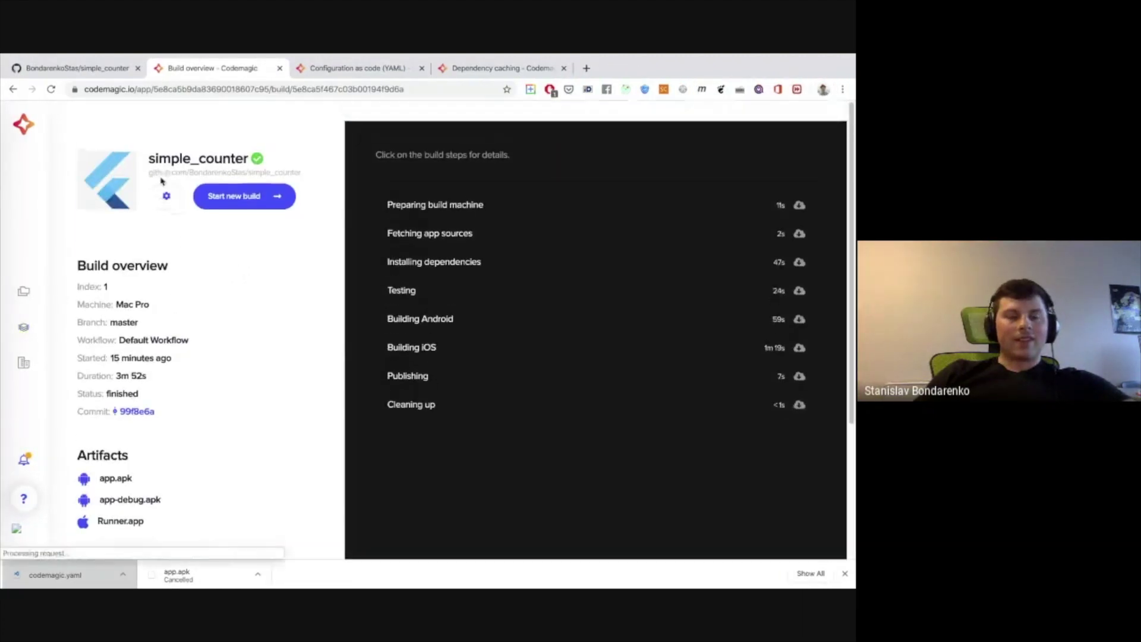
pyautogui.click(250, 323)
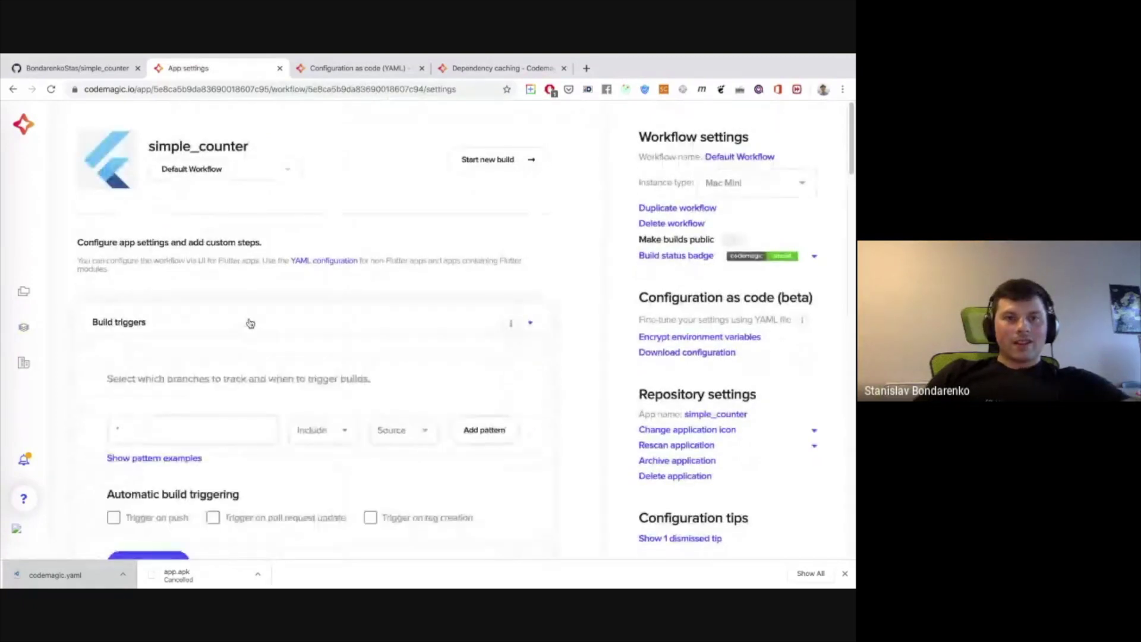
# - Switch the workflow selector to the pr test workflow
pyautogui.scroll(-2, 249, 322)
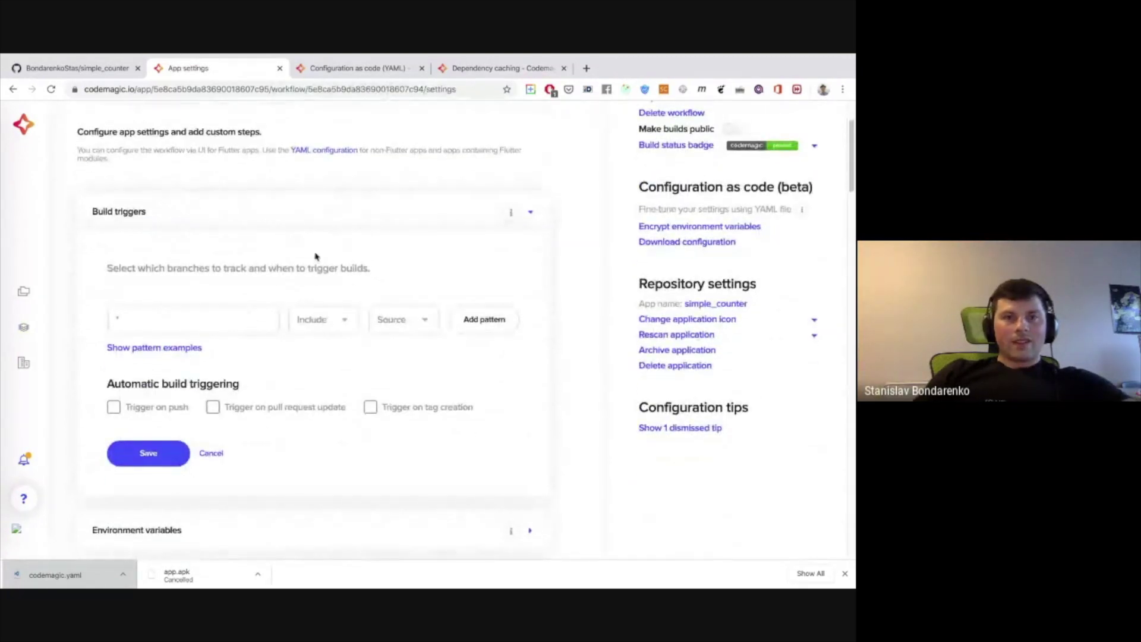
pyautogui.scroll(2, 316, 255)
pyautogui.click(201, 179)
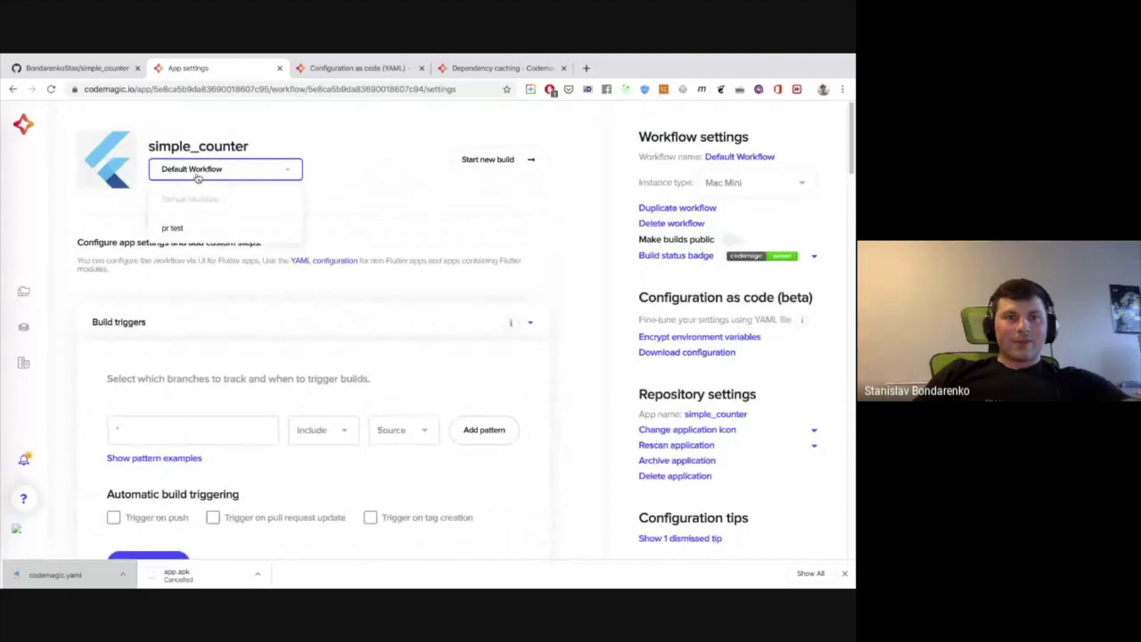
pyautogui.click(184, 229)
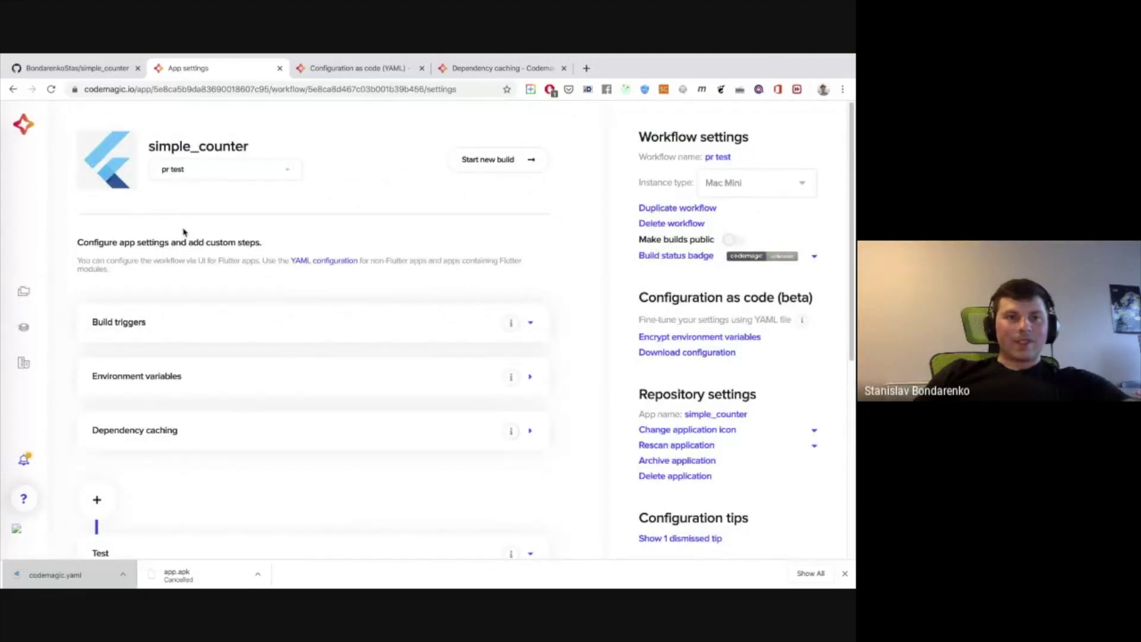
# - Add master as a watched branch pattern matched against the Target branch
pyautogui.click(150, 330)
pyautogui.scroll(-2, 151, 330)
pyautogui.click(153, 322)
pyautogui.press('BackSpace')
pyautogui.write('master')
pyautogui.click(393, 321)
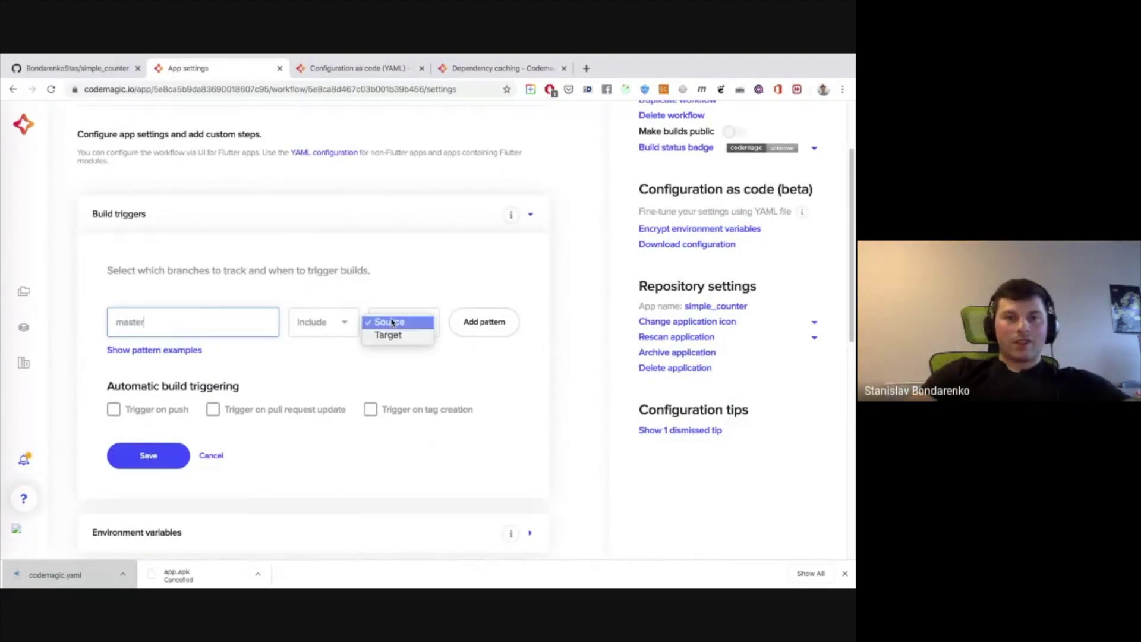
pyautogui.click(395, 336)
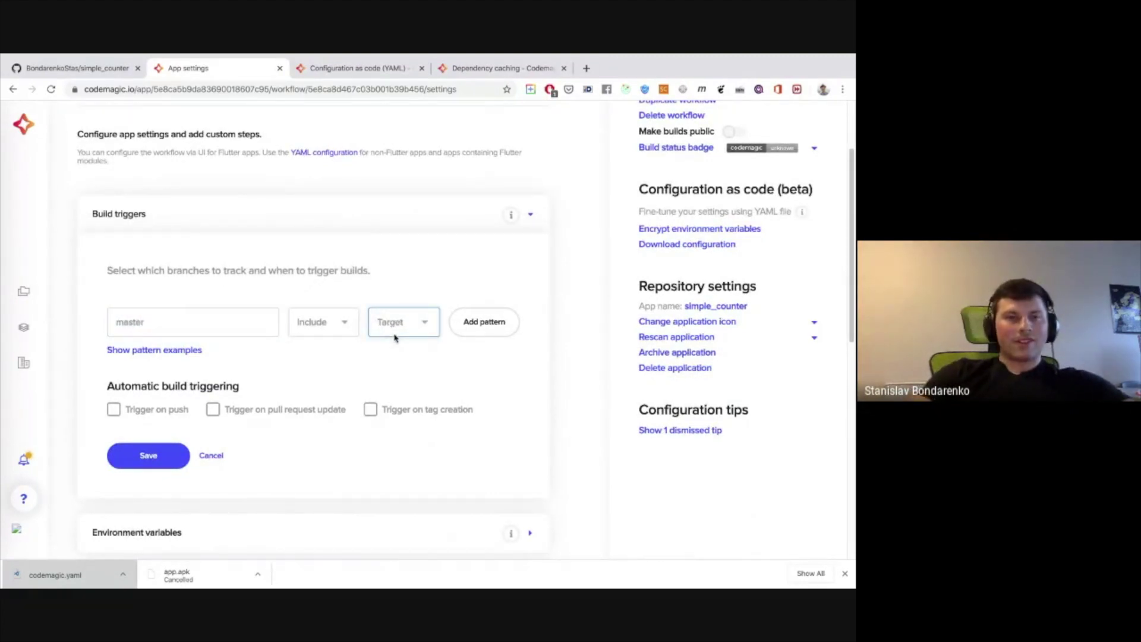
pyautogui.click(479, 323)
# - Enable Trigger on pull request update and save the build trigger settings
pyautogui.click(229, 479)
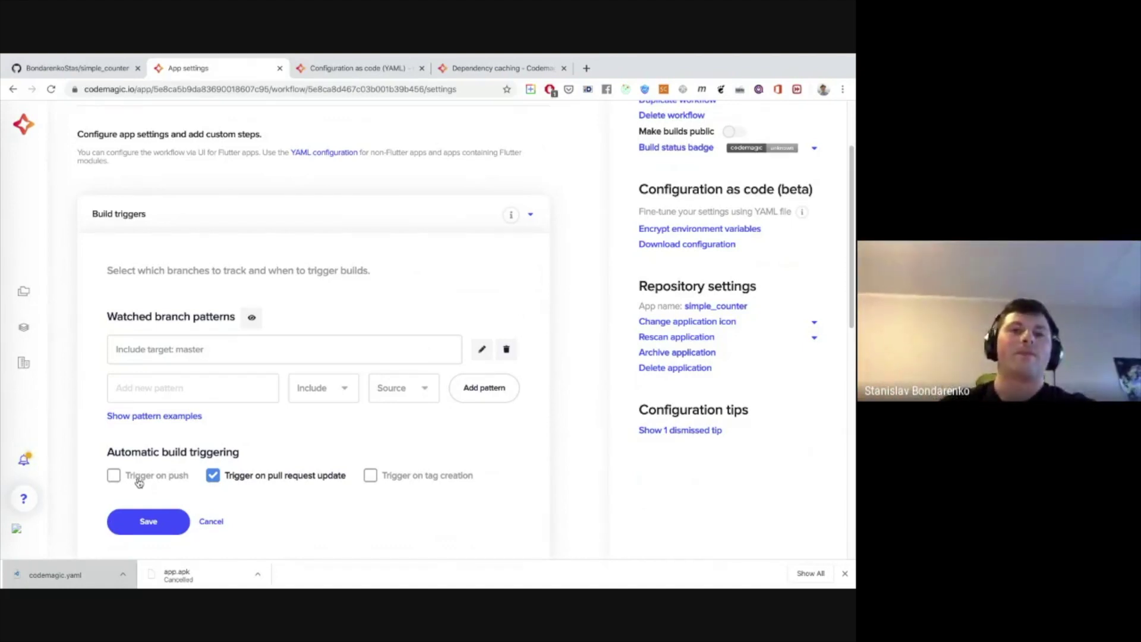
pyautogui.click(140, 523)
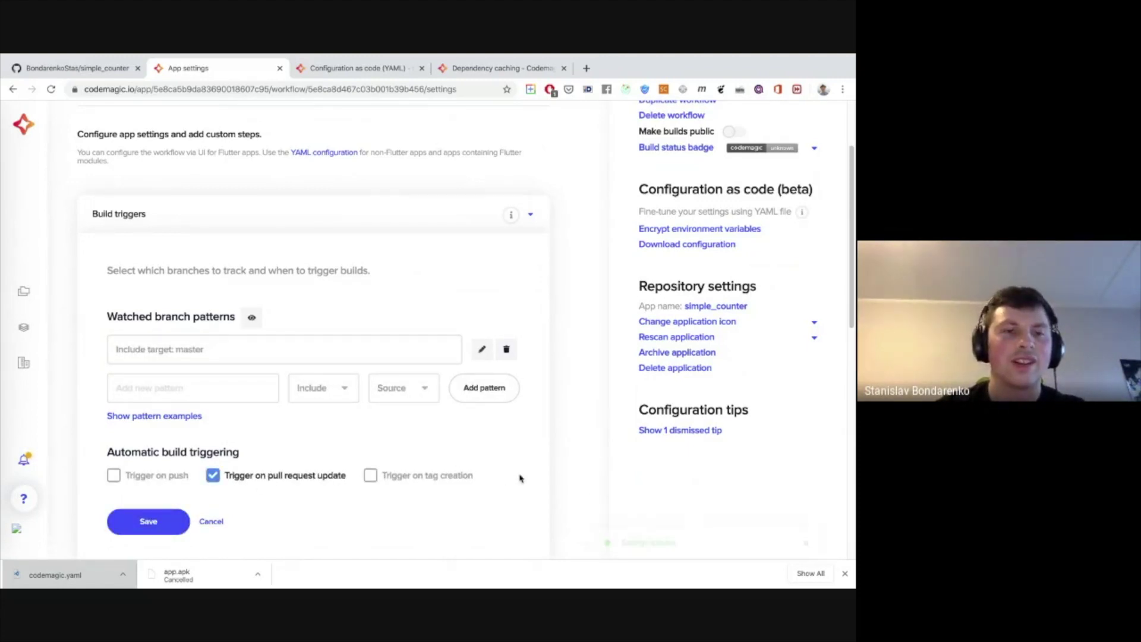
pyautogui.scroll(-2, 520, 478)
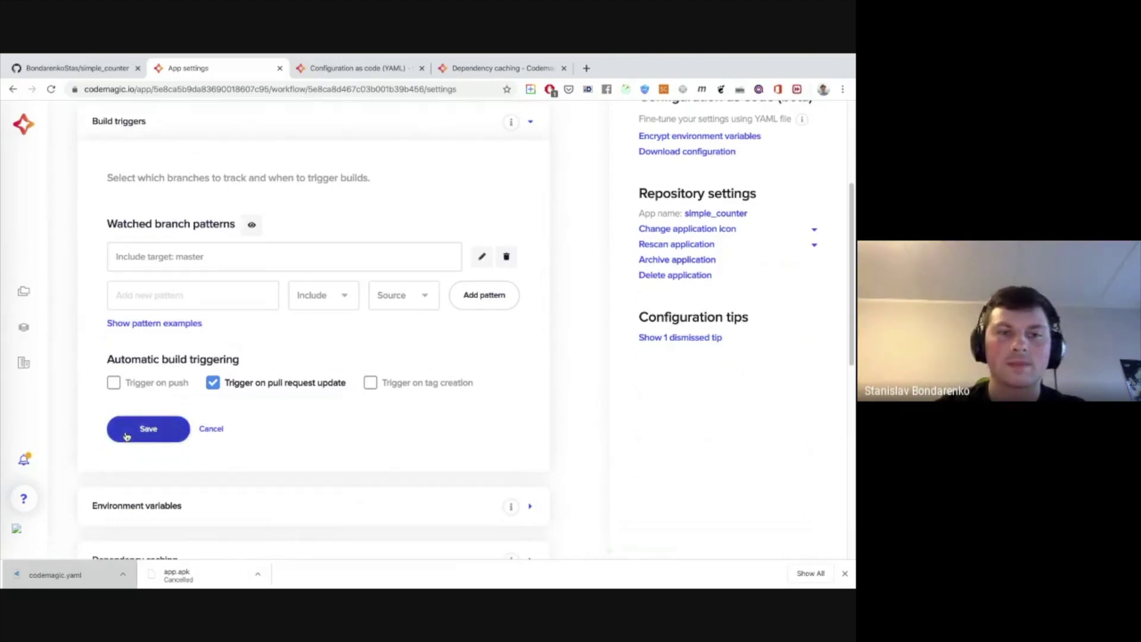
# - Save the Test section with Flutter analyzer and Flutter test enabled
pyautogui.scroll(-2, 126, 435)
pyautogui.scroll(-2, 226, 427)
pyautogui.scroll(-3, 227, 428)
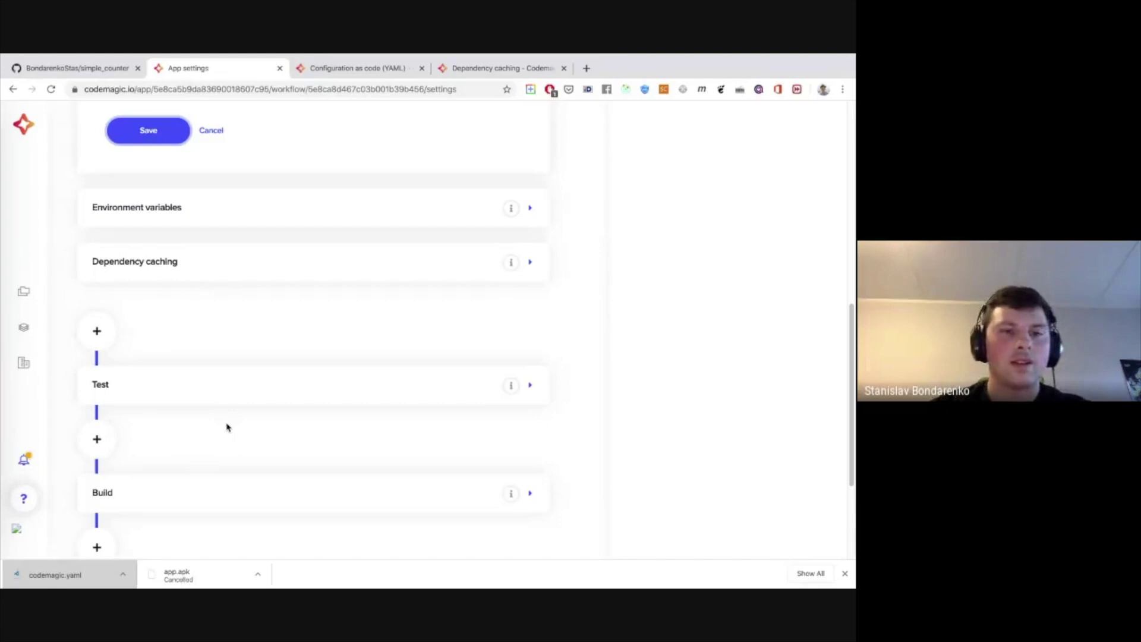
pyautogui.scroll(-2, 226, 426)
pyautogui.click(168, 305)
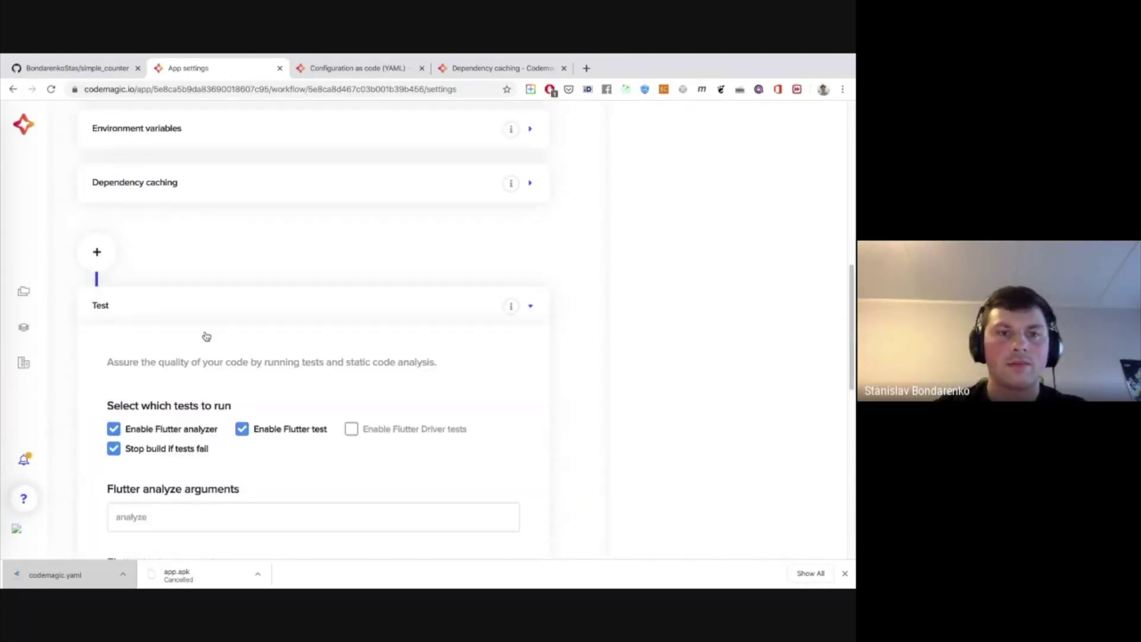
pyautogui.scroll(-5, 313, 400)
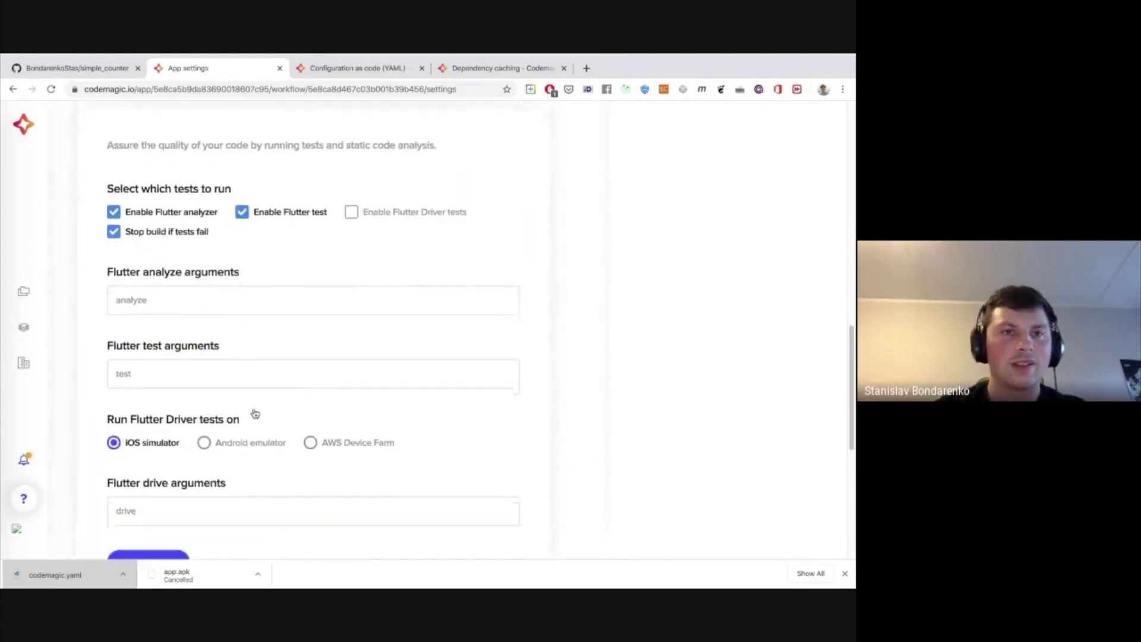
pyautogui.click(156, 508)
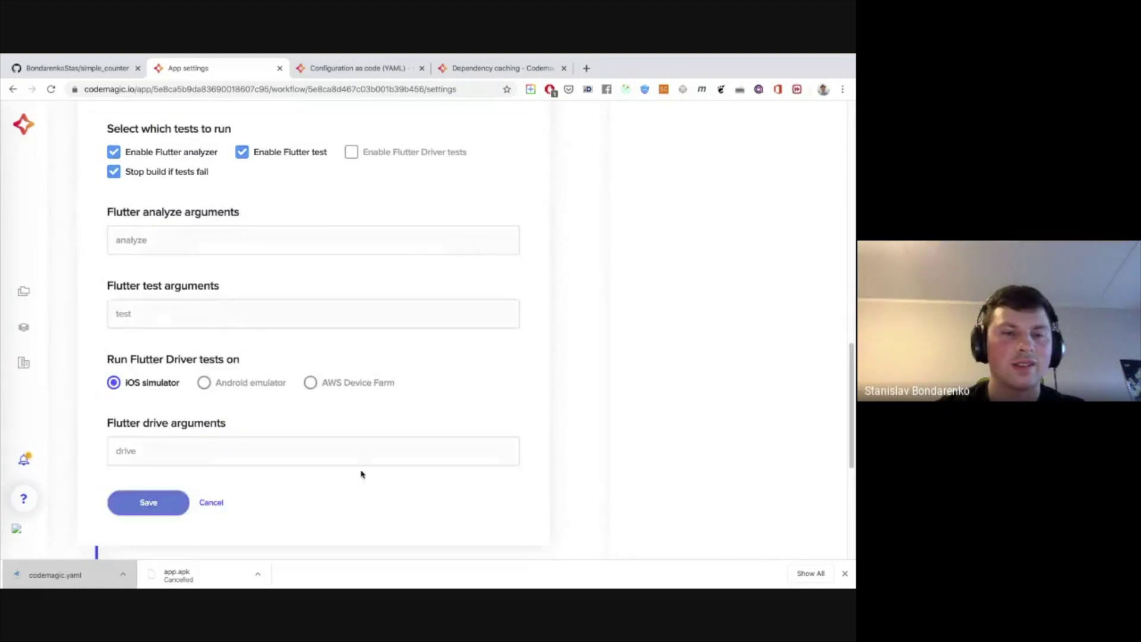
pyautogui.scroll(-2, 293, 469)
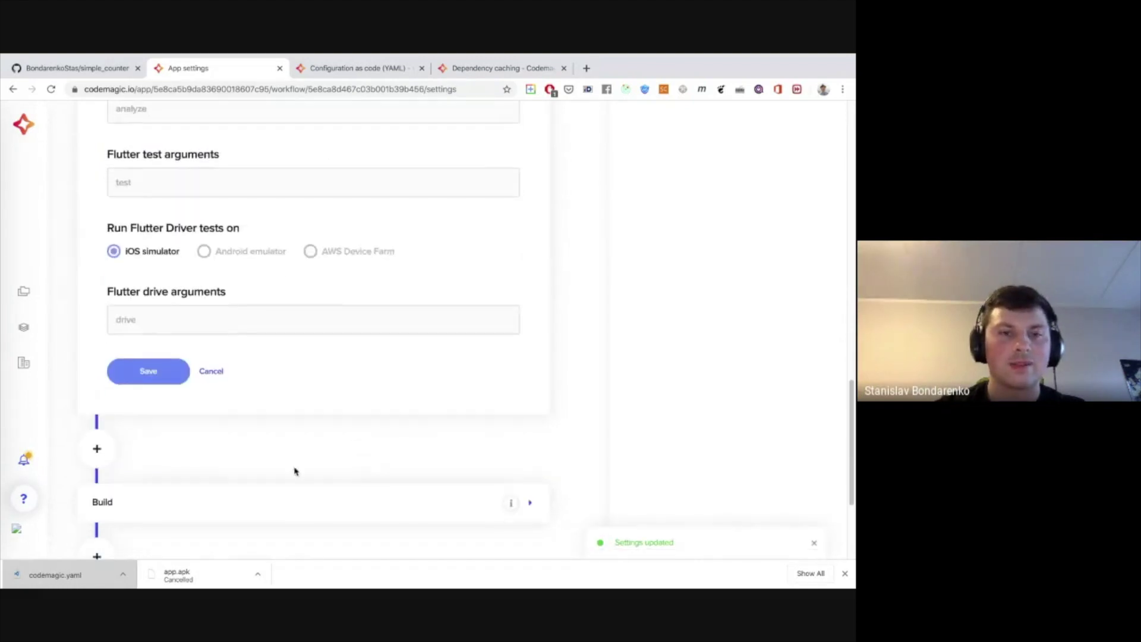
# - Set the Build section to Run tests only, with Android, iOS and Web unchecked, then dismiss the downloads bar
pyautogui.click(289, 510)
pyautogui.scroll(-4, 288, 507)
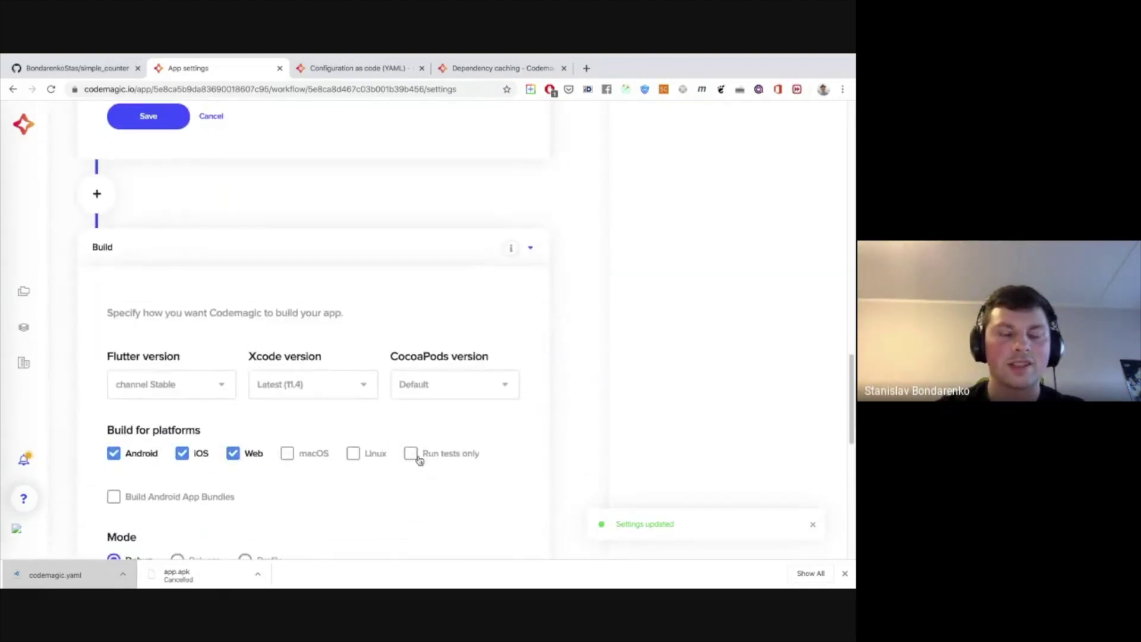
pyautogui.click(411, 453)
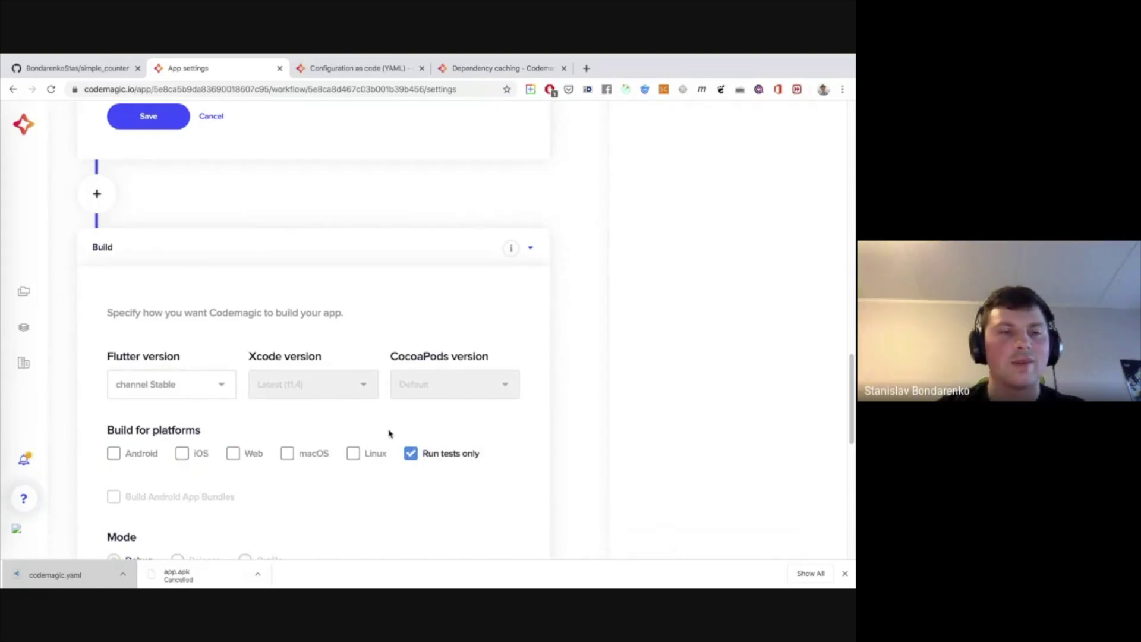
pyautogui.scroll(-5, 389, 433)
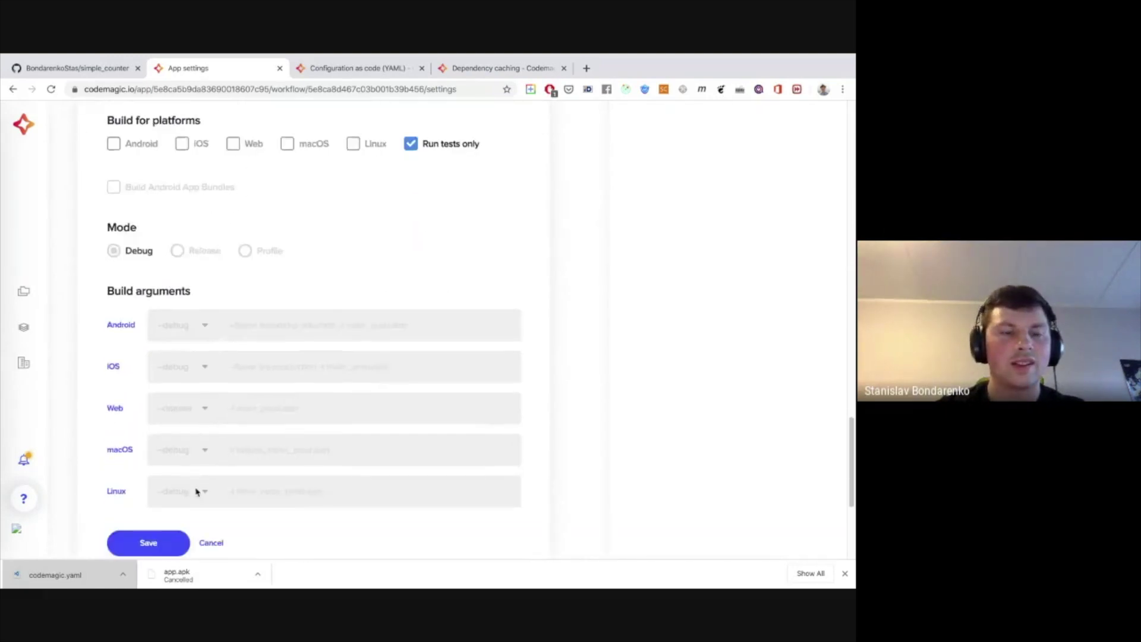
pyautogui.scroll(-1, 196, 492)
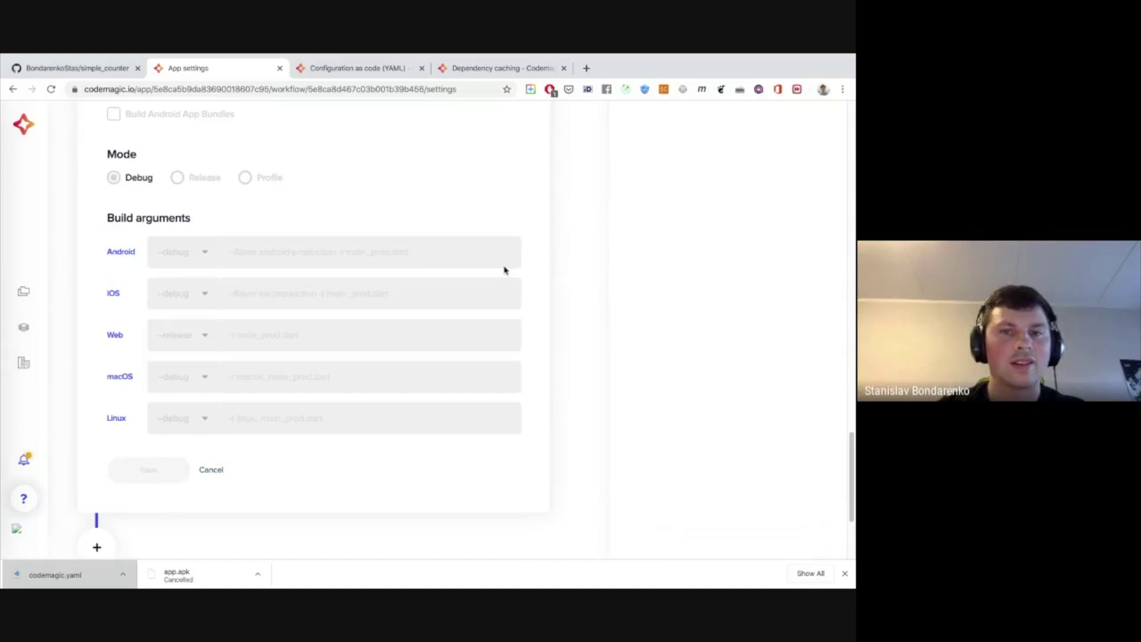
pyautogui.scroll(3, 504, 271)
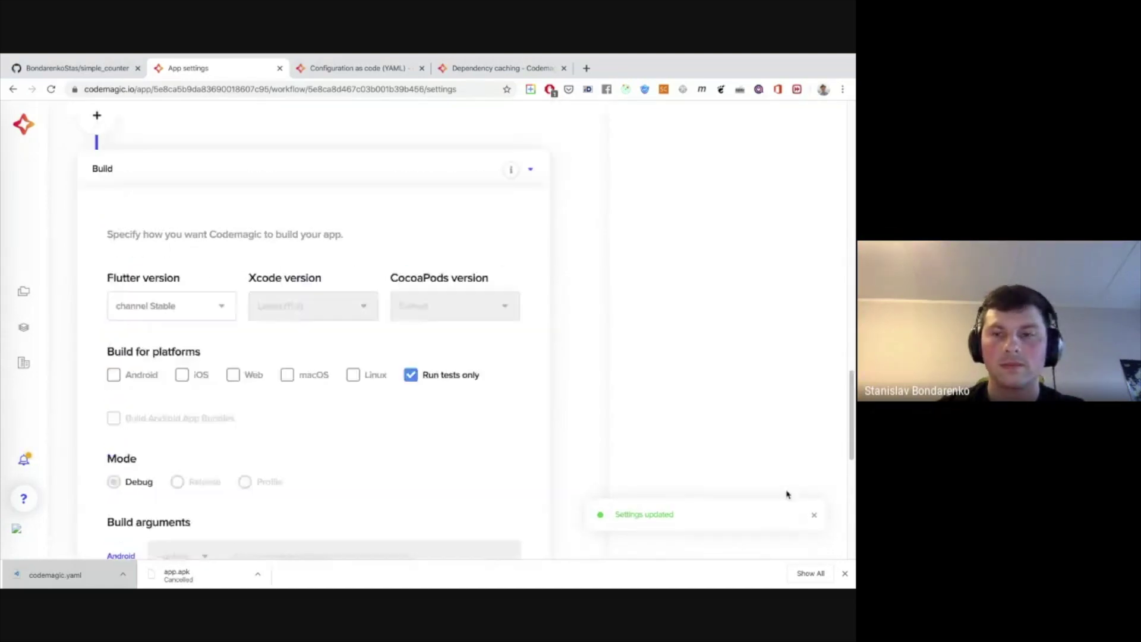
pyautogui.scroll(2, 504, 270)
pyautogui.click(844, 573)
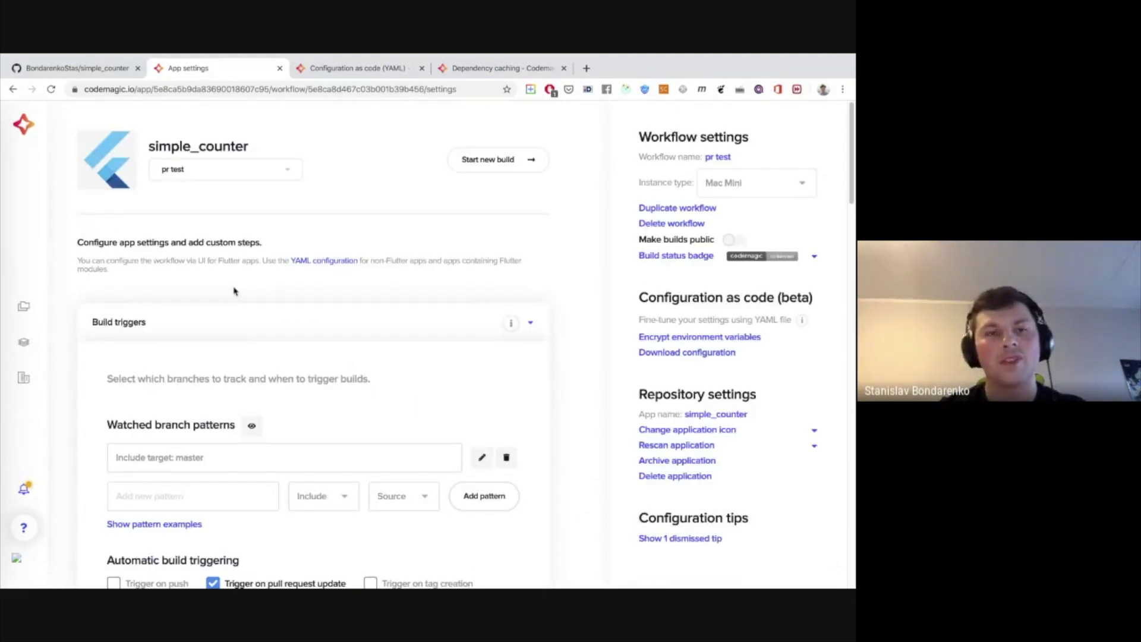
# - Open the simple_counter repository's Webhooks settings on GitHub
pyautogui.hotkey('ctrl', 'shift', 'Tab')
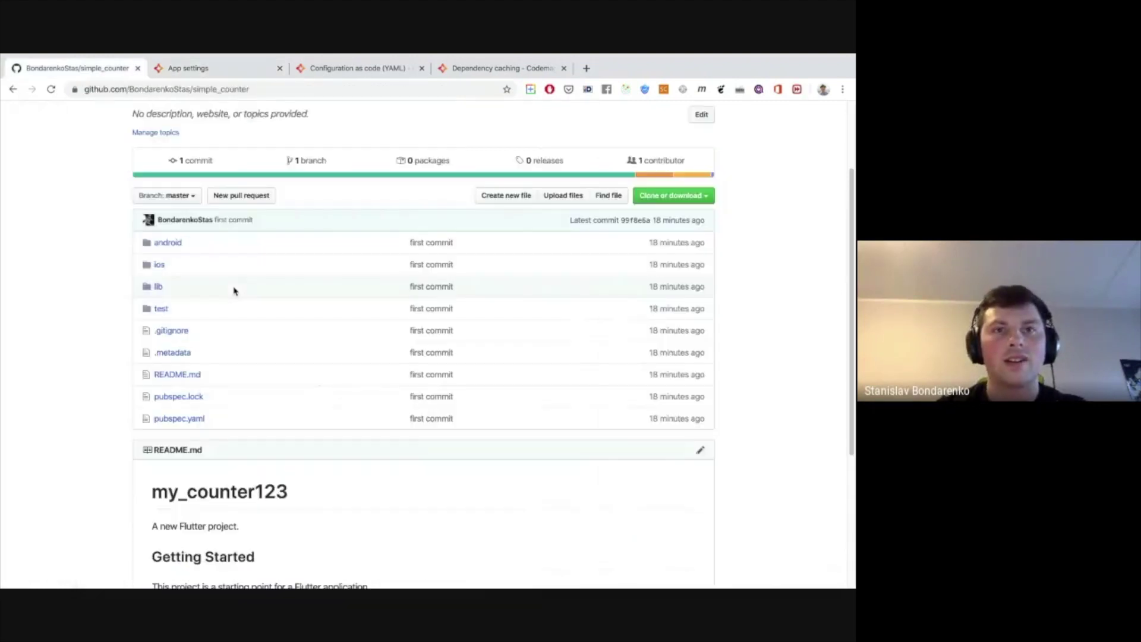
pyautogui.scroll(2, 629, 172)
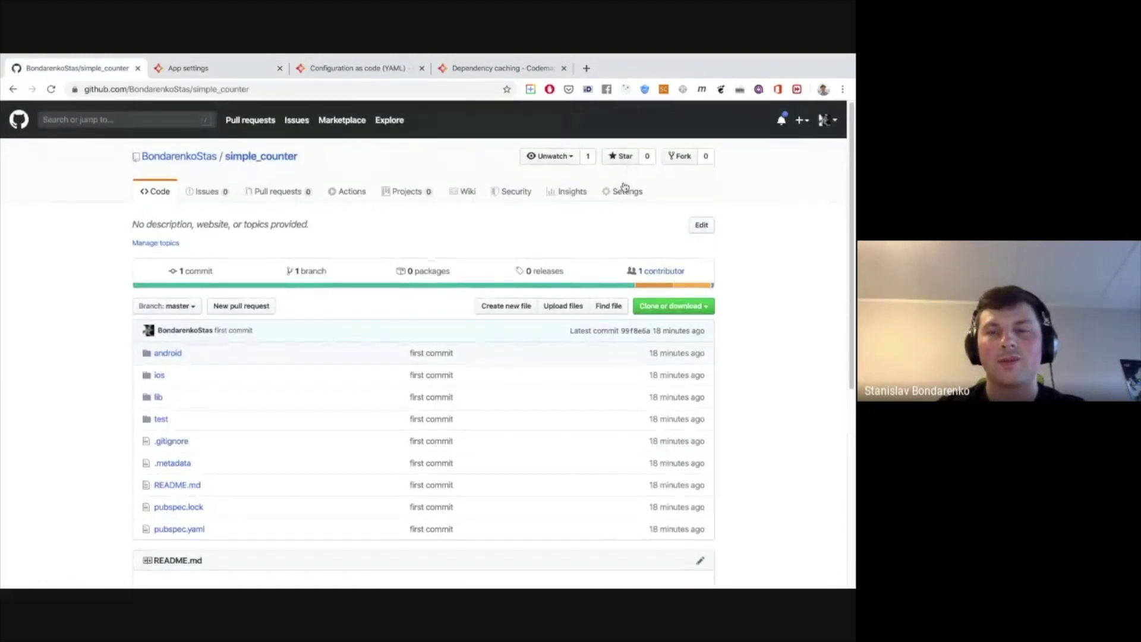
pyautogui.click(625, 192)
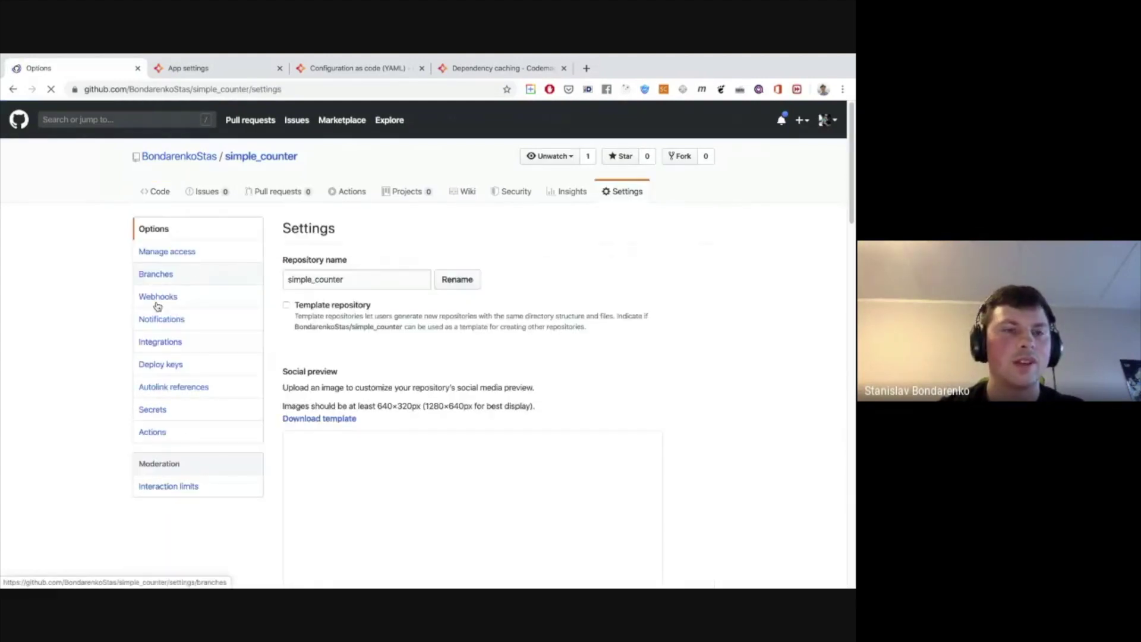
pyautogui.click(156, 297)
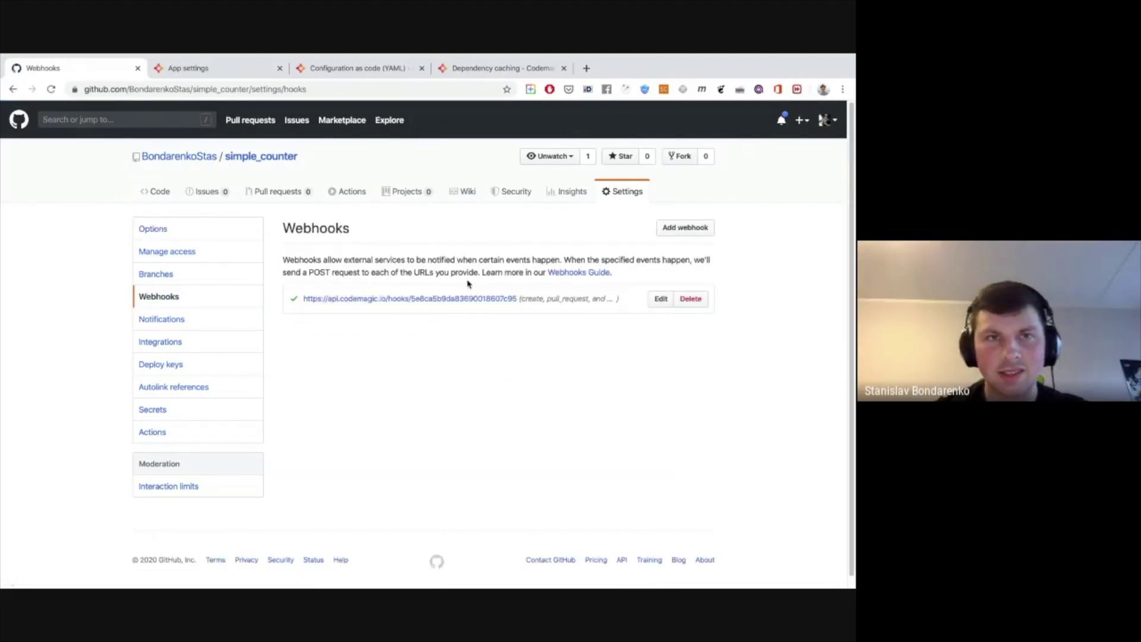
# - Compare the Codemagic webhook with the Codemagic app settings
pyautogui.hotkey('ctrl', 'Tab')
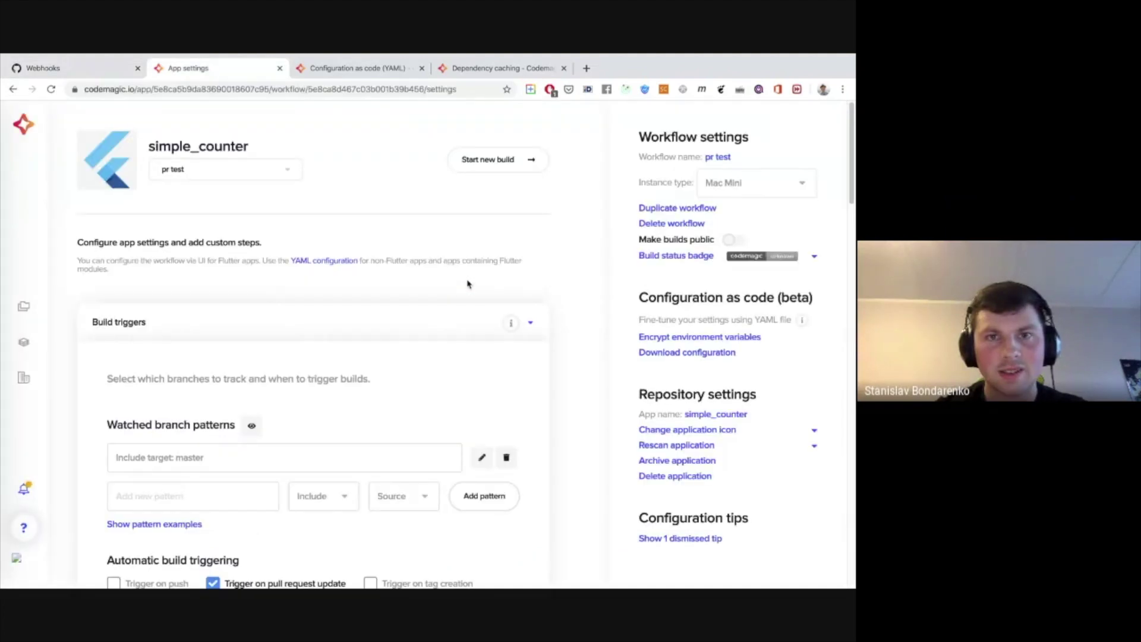
pyautogui.hotkey('ctrl', 'shift', 'Tab')
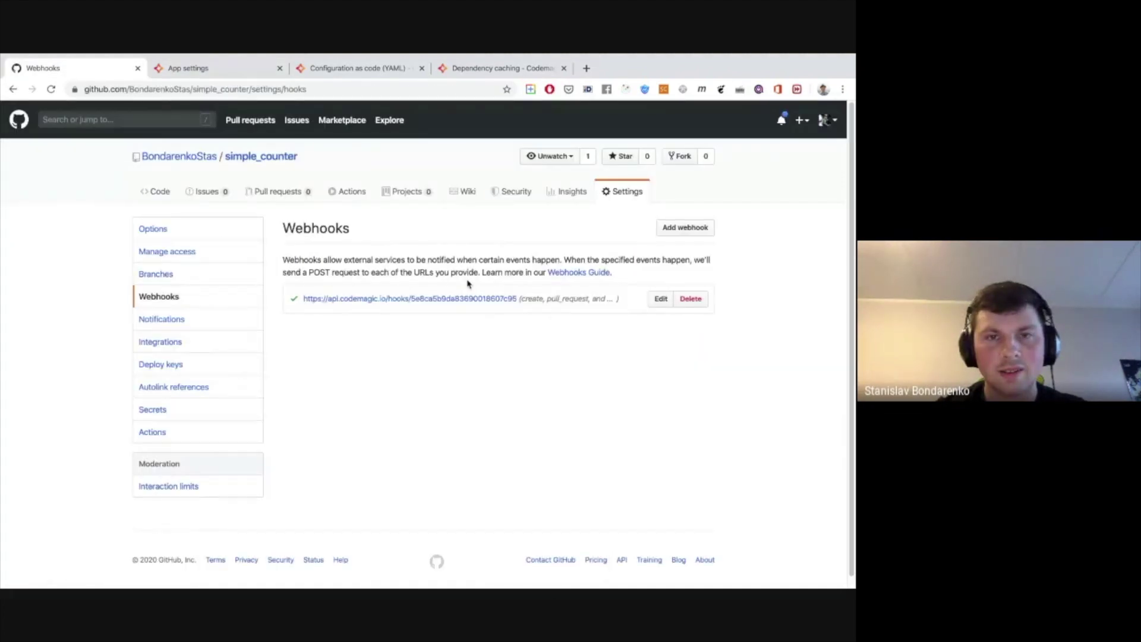
pyautogui.hotkey('ctrl', 'Tab')
pyautogui.hotkey('ctrl', 'shift', 'Tab')
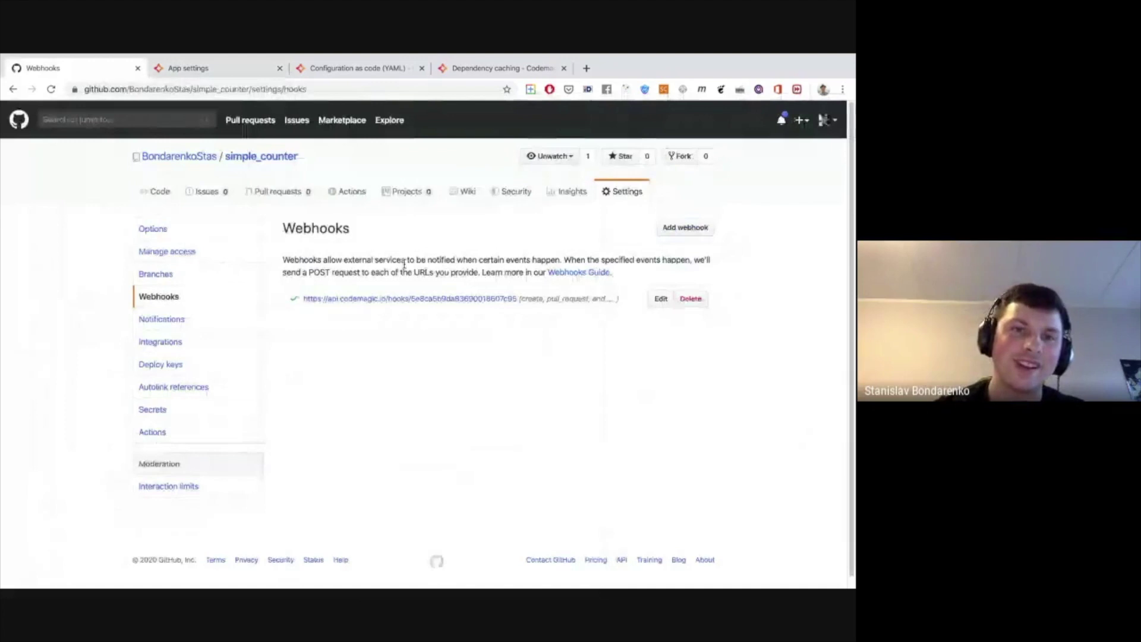
pyautogui.doubleClick(390, 259)
pyautogui.click(451, 339)
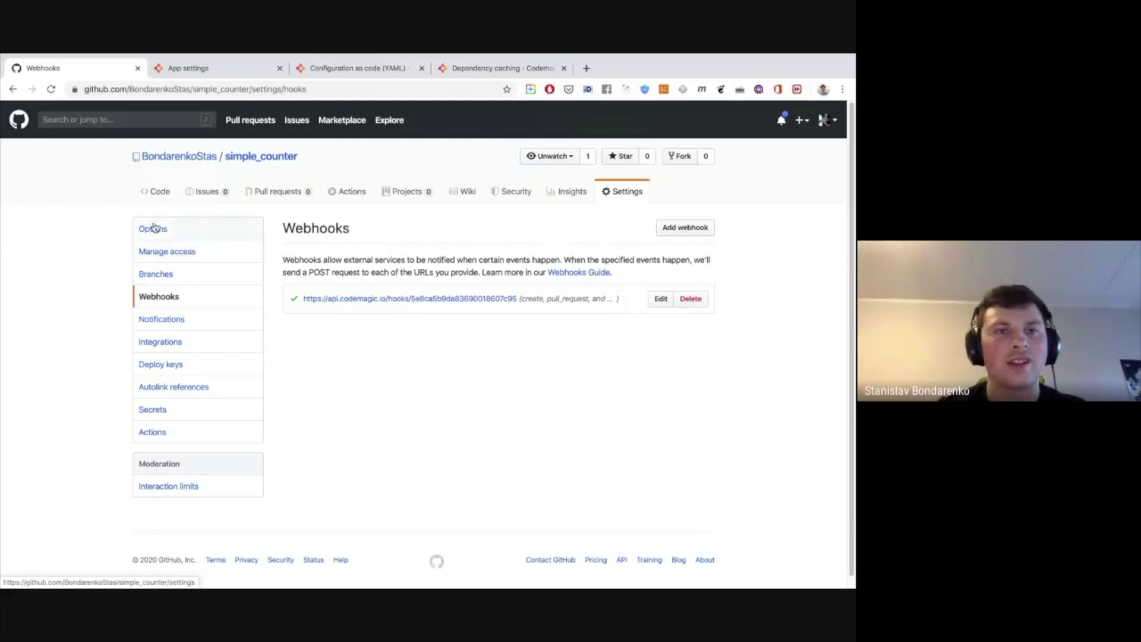
# - Switch desktops to the code editor with the project
pyautogui.hotkey('ctrl', 'Left')
pyautogui.hotkey('ctrl', 'Right')
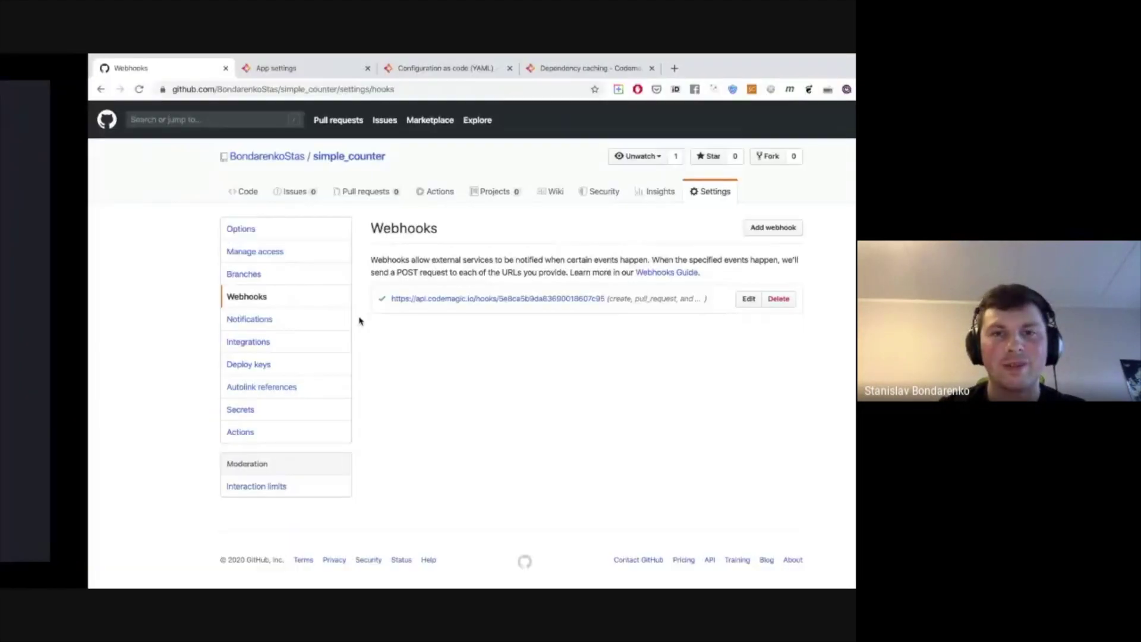
pyautogui.hotkey('ctrl', 'Right')
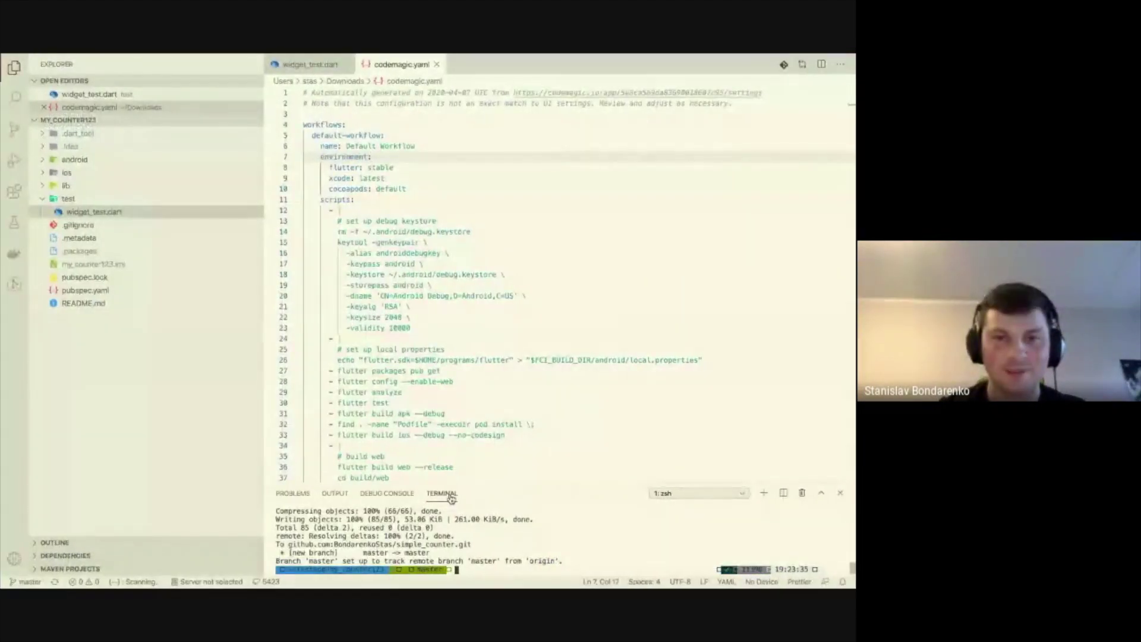
# - Create and switch to a new try_pr branch with git checkout -b
pyautogui.moveTo(443, 486); pyautogui.dragTo(439, 380)
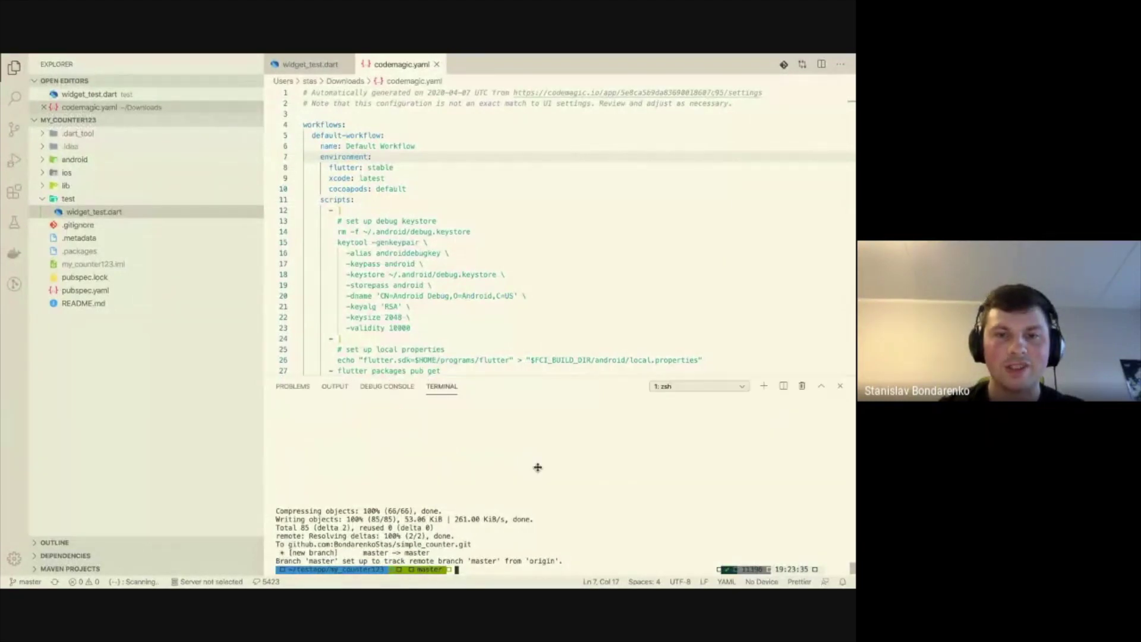
pyautogui.write('git checkout -b try_pr')
pyautogui.press('Return')
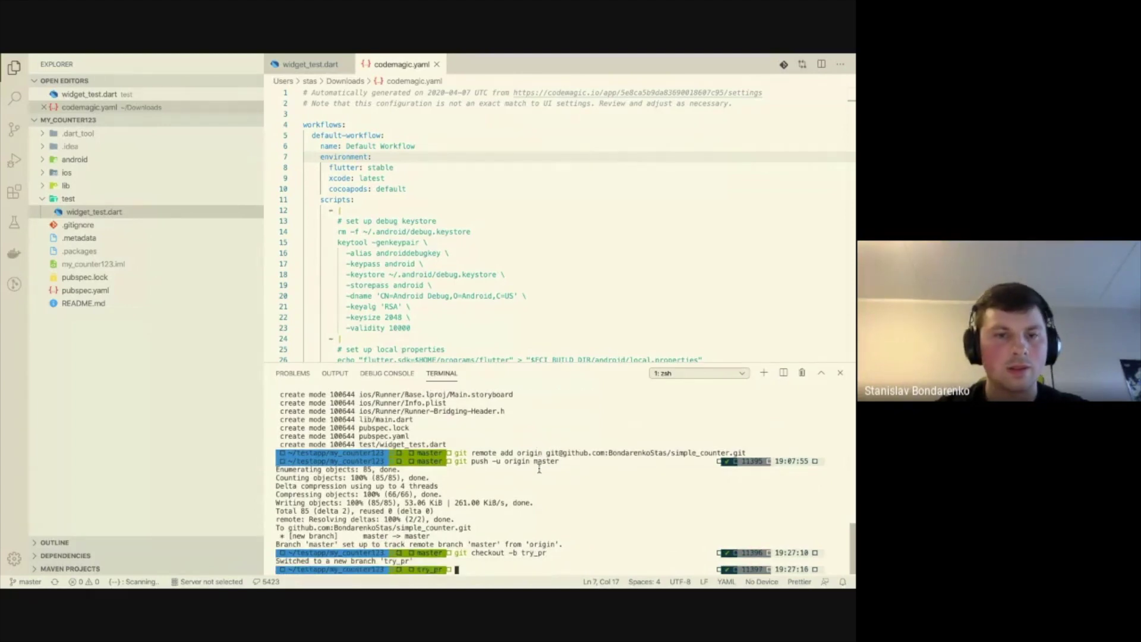
# - Add blank lines to README.md and save it
pyautogui.click(83, 303)
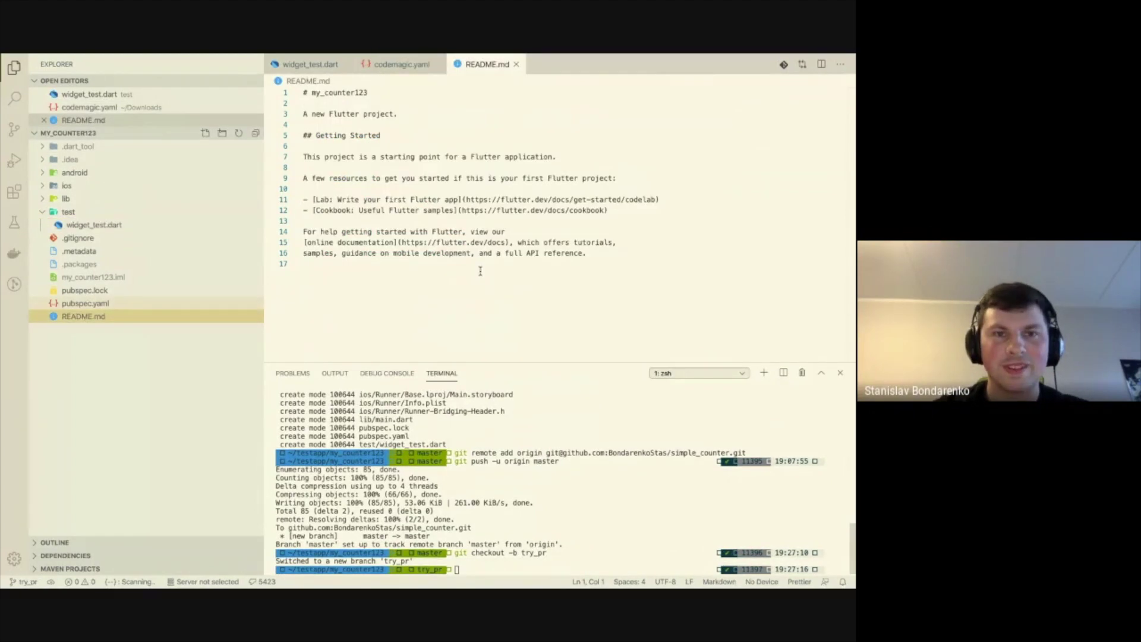
pyautogui.click(313, 220)
pyautogui.press('Return')
pyautogui.press('Return')
pyautogui.press('Return')
pyautogui.press('Return')
pyautogui.press('Return')
pyautogui.hotkey('ctrl', 's')
# - Stage all changes, commit them as "try pr", and push try_pr to origin
pyautogui.click(528, 470)
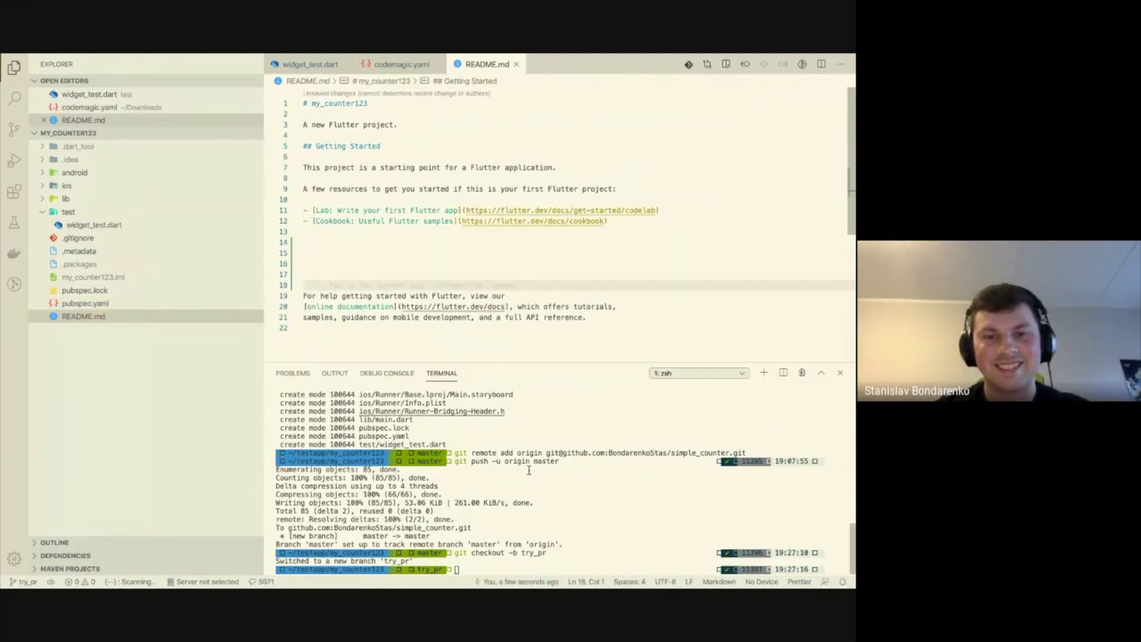
pyautogui.write('git')
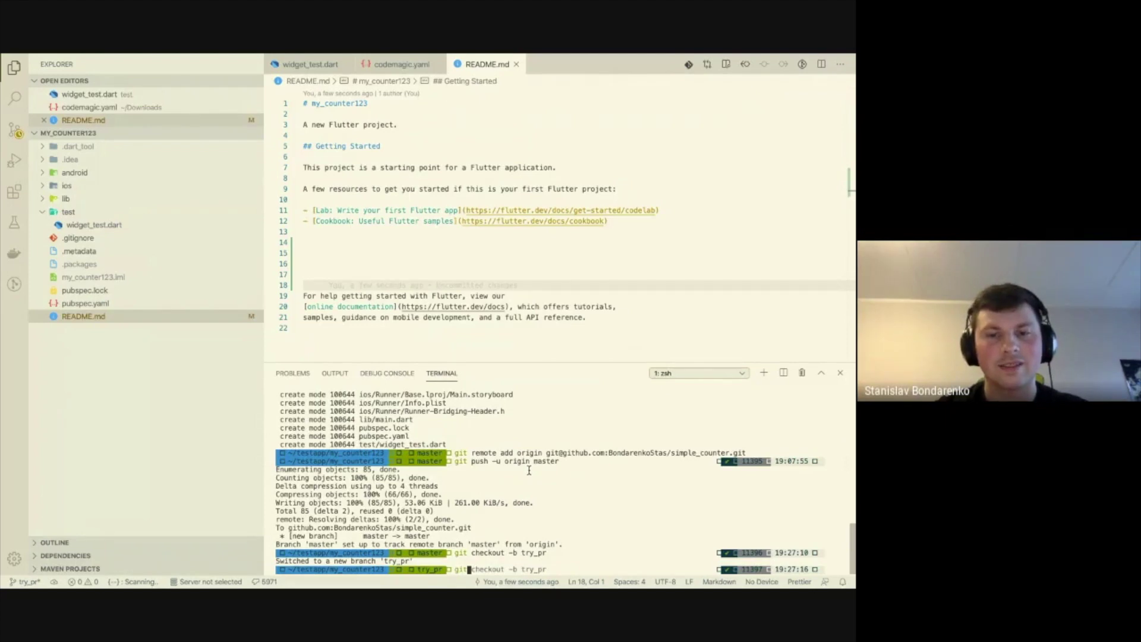
pyautogui.write(' add')
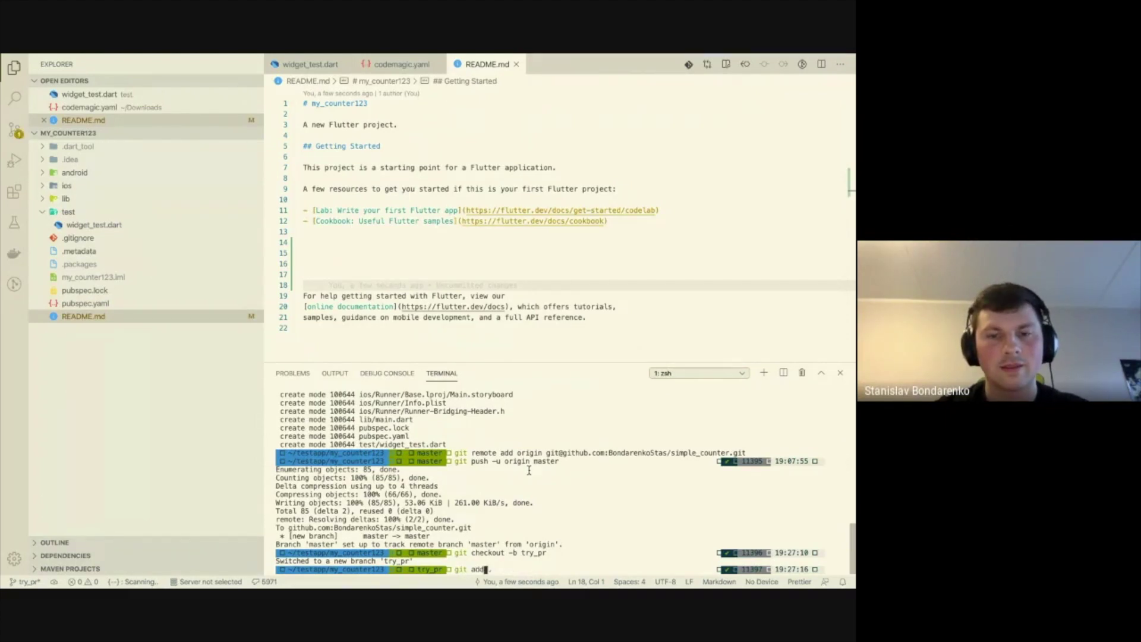
pyautogui.write(' .')
pyautogui.press('Return')
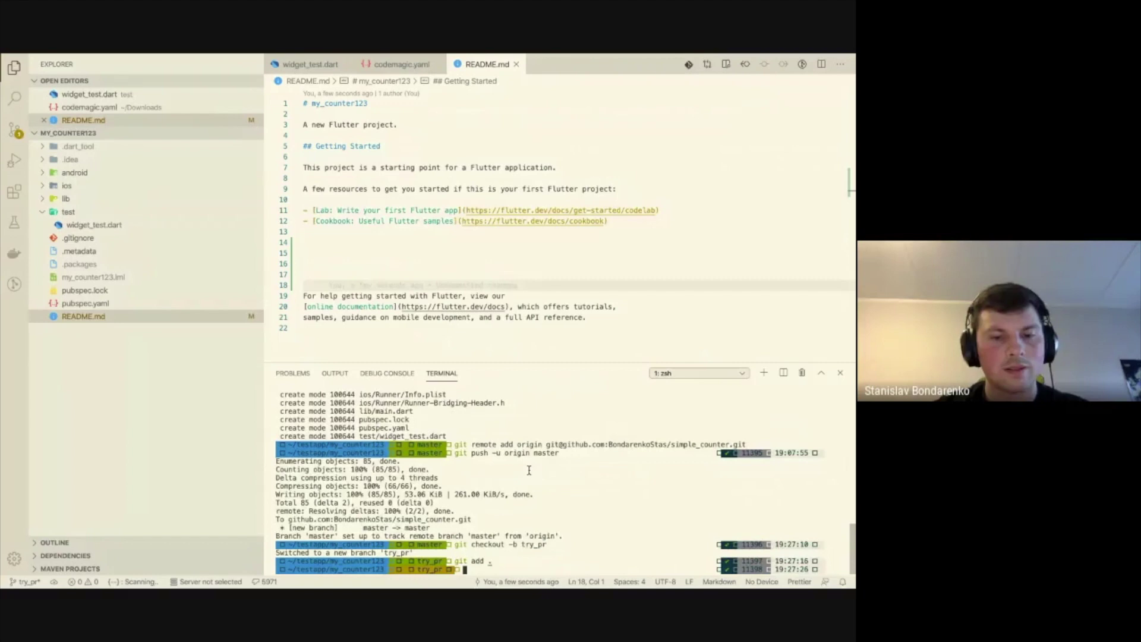
pyautogui.write('git commit -m "try p')
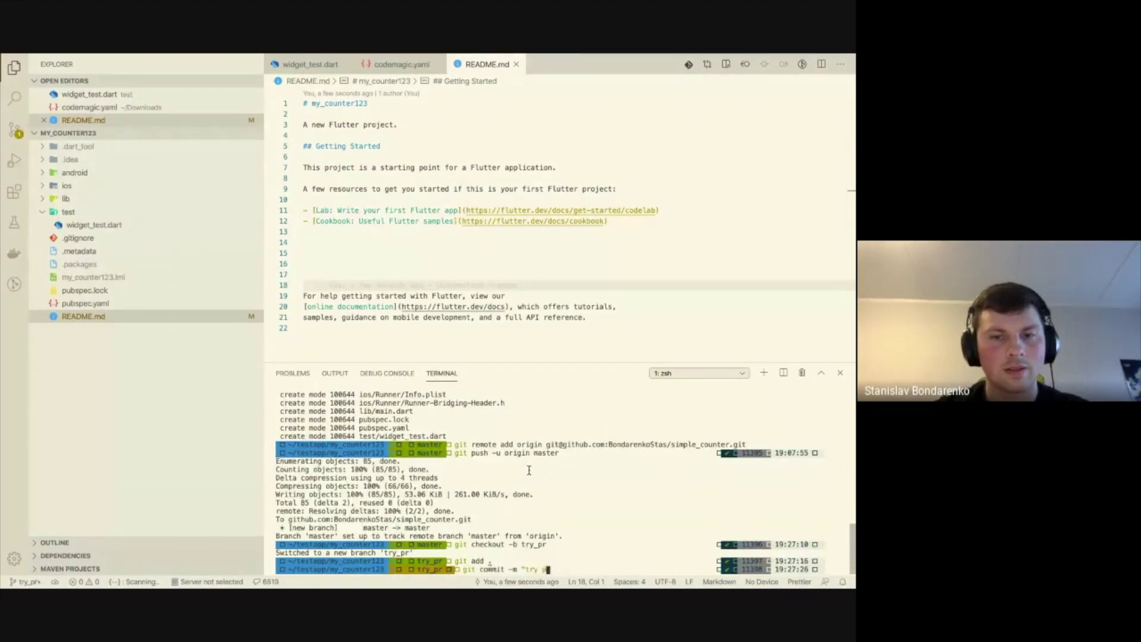
pyautogui.write('r"')
pyautogui.press('Return')
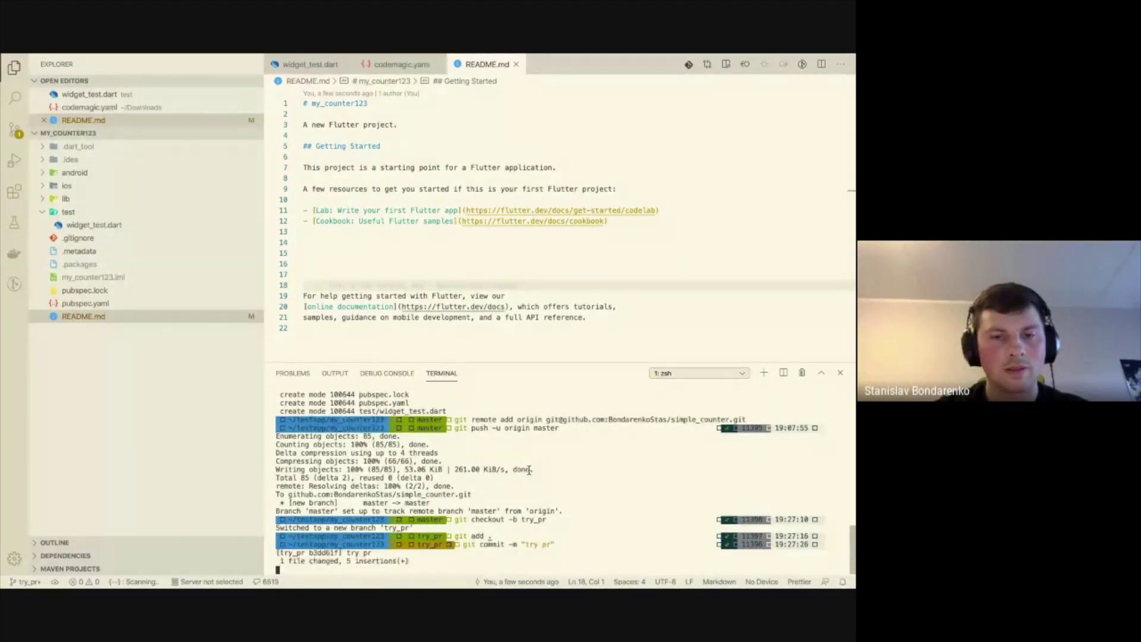
pyautogui.write('git push ro')
pyautogui.write('igin try_pr')
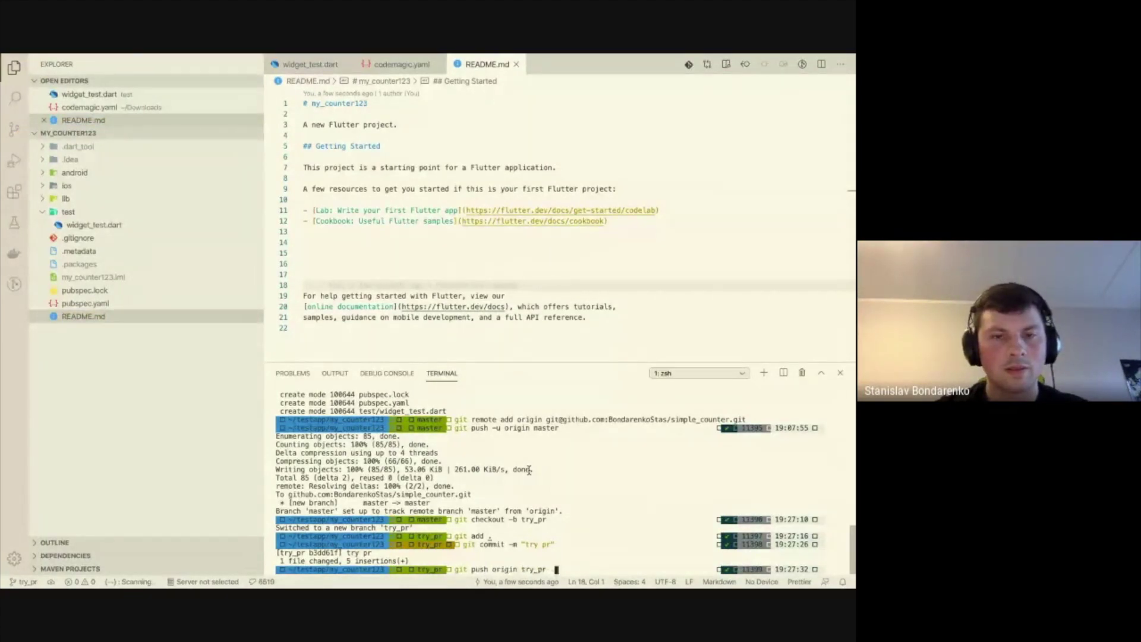
pyautogui.press('Return')
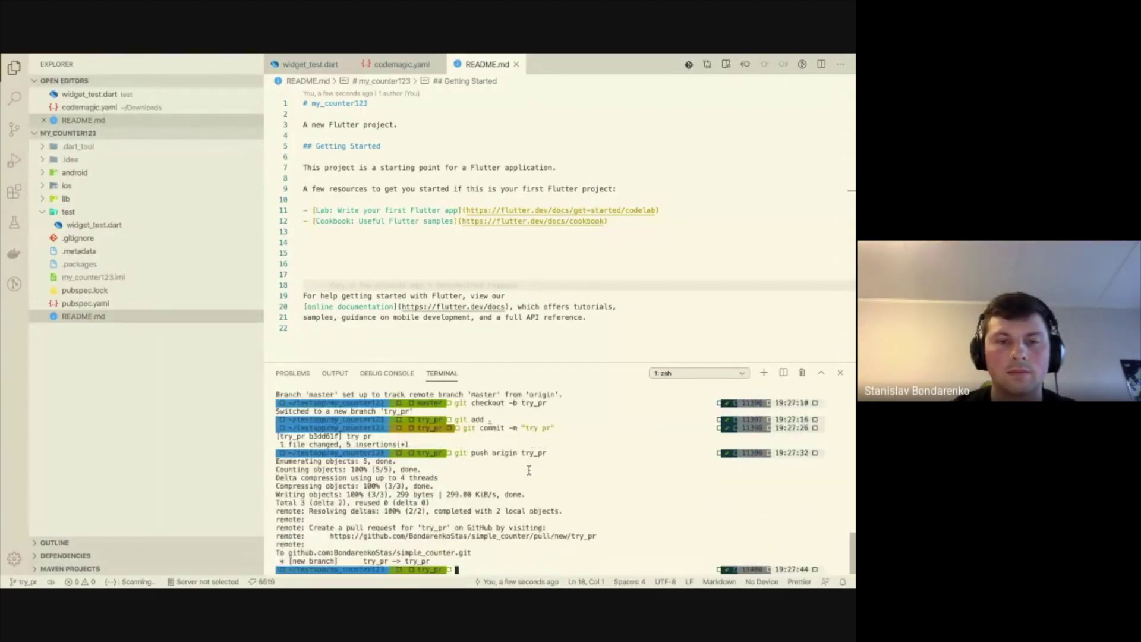
pyautogui.press('super+Tab')
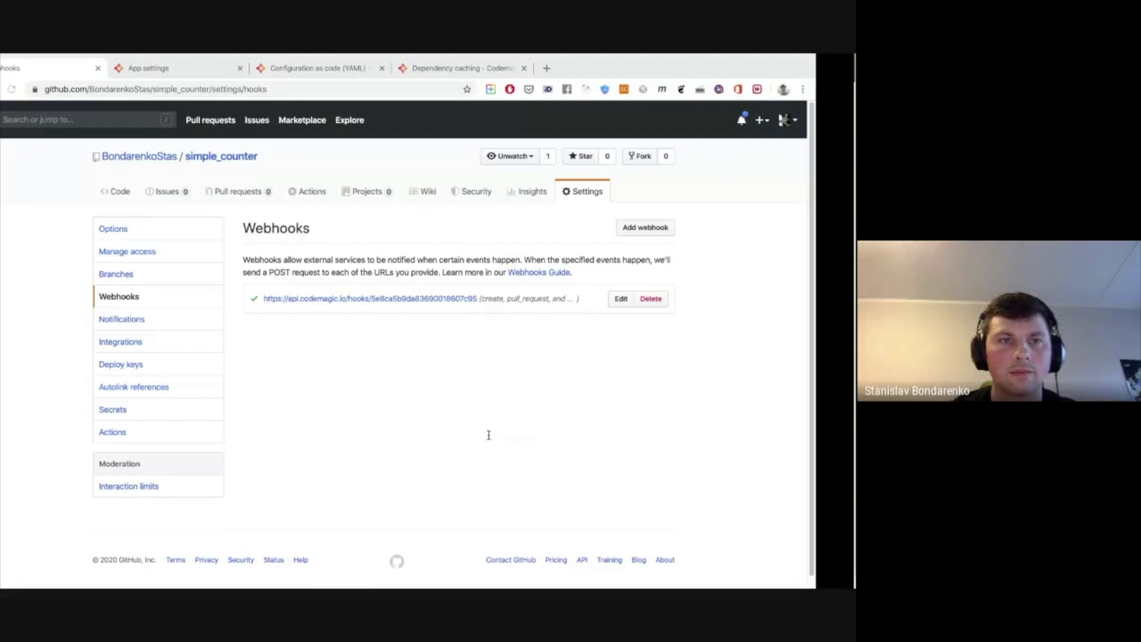
# - Create the "try pr" pull request from try_pr into master
pyautogui.click(257, 159)
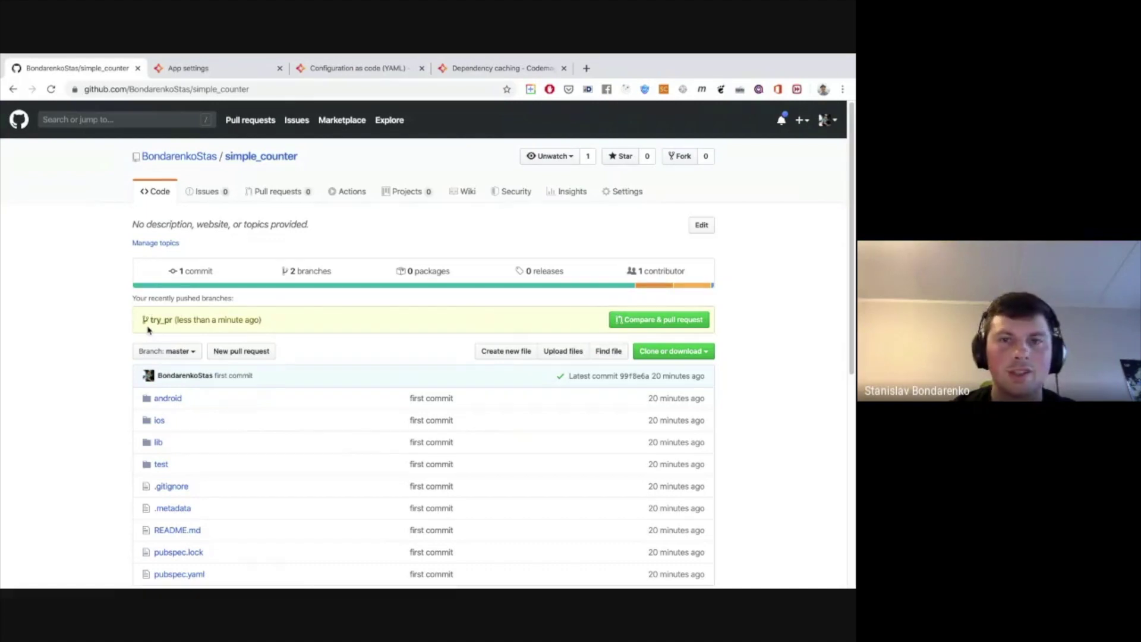
pyautogui.click(631, 321)
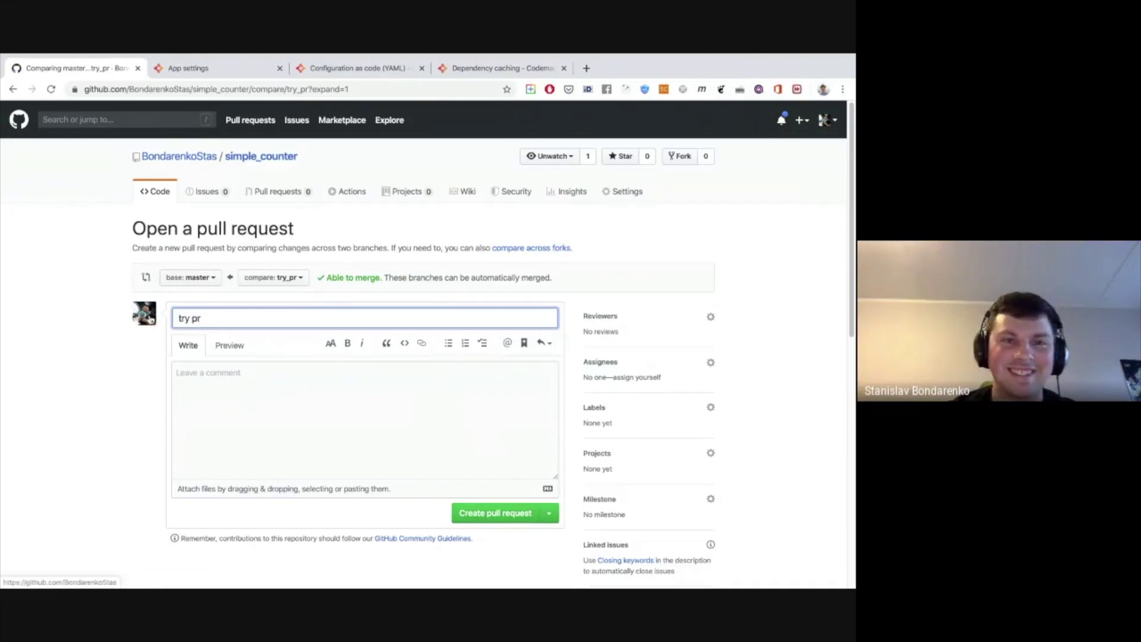
pyautogui.scroll(-2, 357, 333)
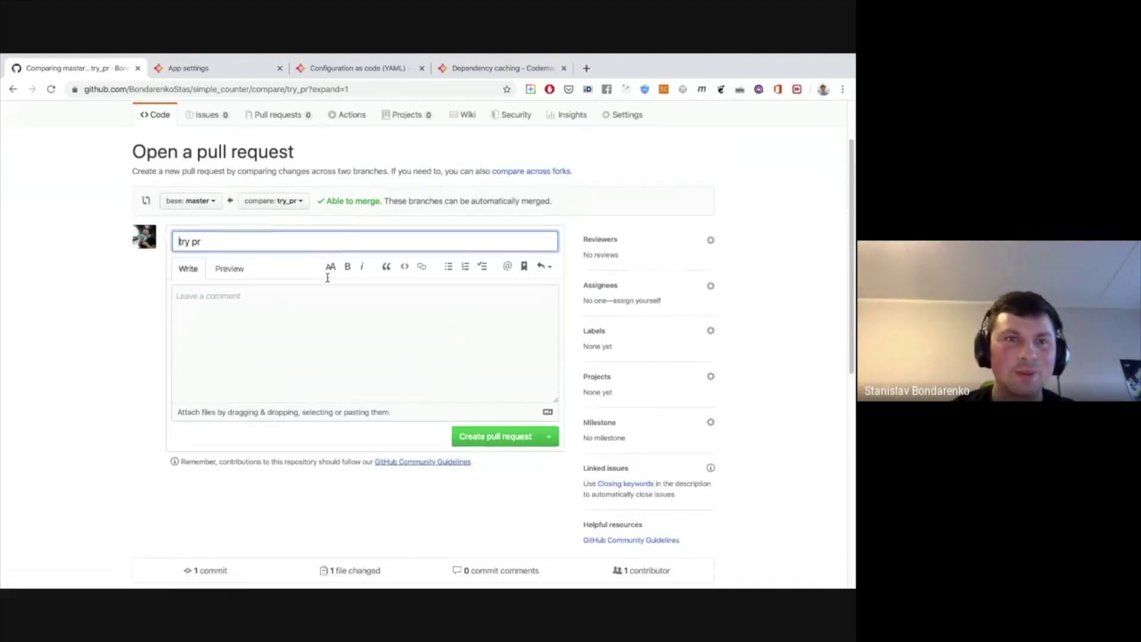
pyautogui.click(486, 438)
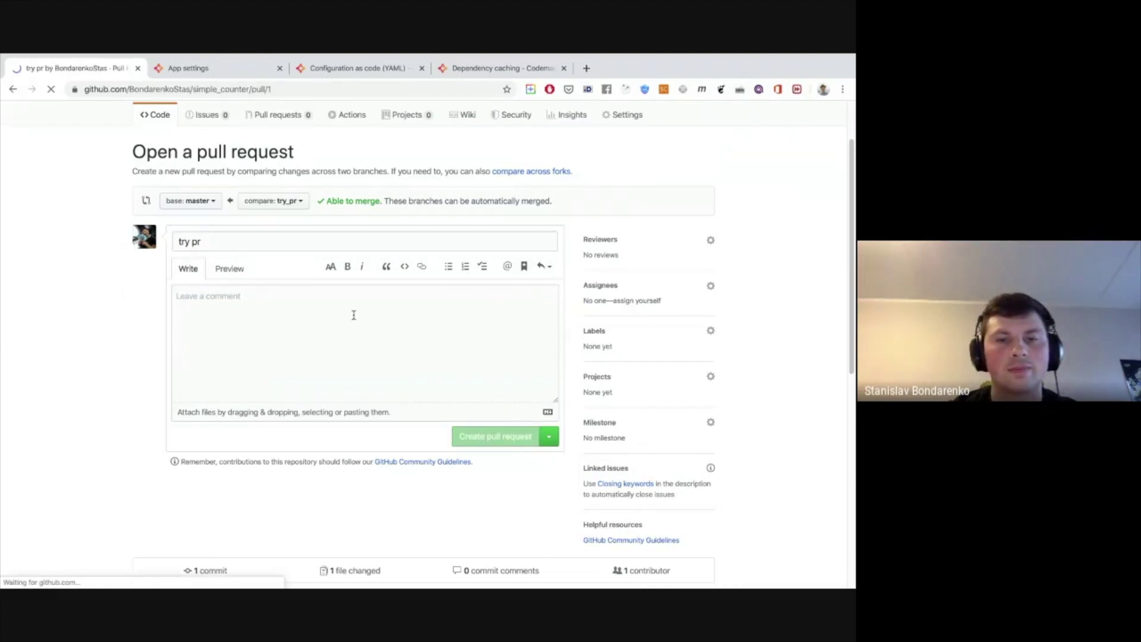
# - Check the pending codemagic/pr-test status, then view Codemagic's Builds overview
pyautogui.scroll(-7, 353, 315)
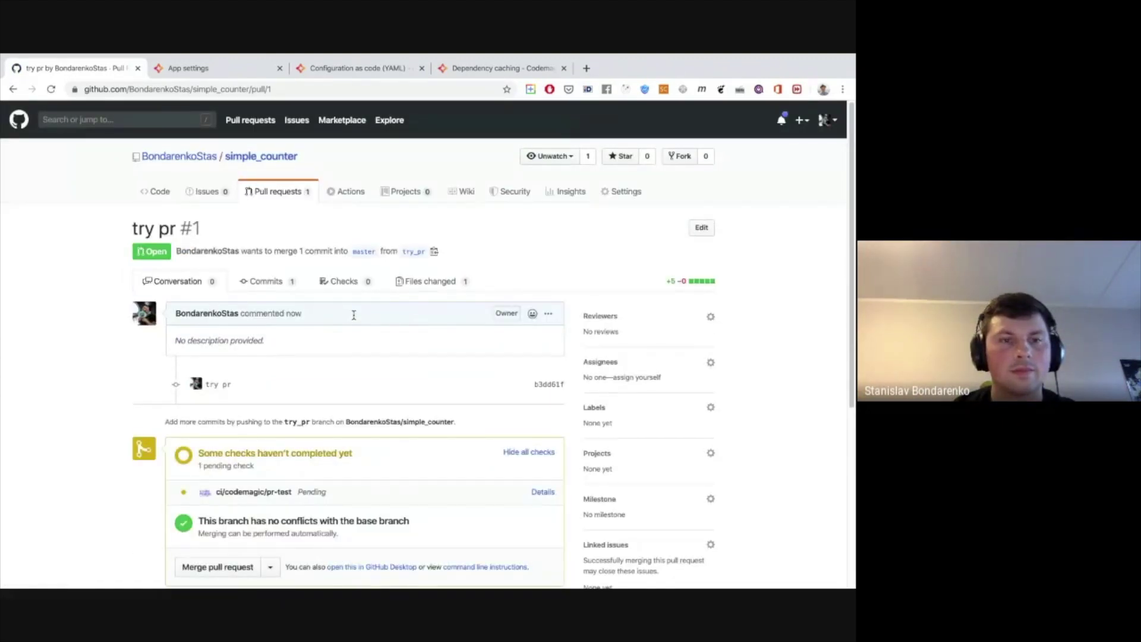
pyautogui.scroll(-1, 353, 315)
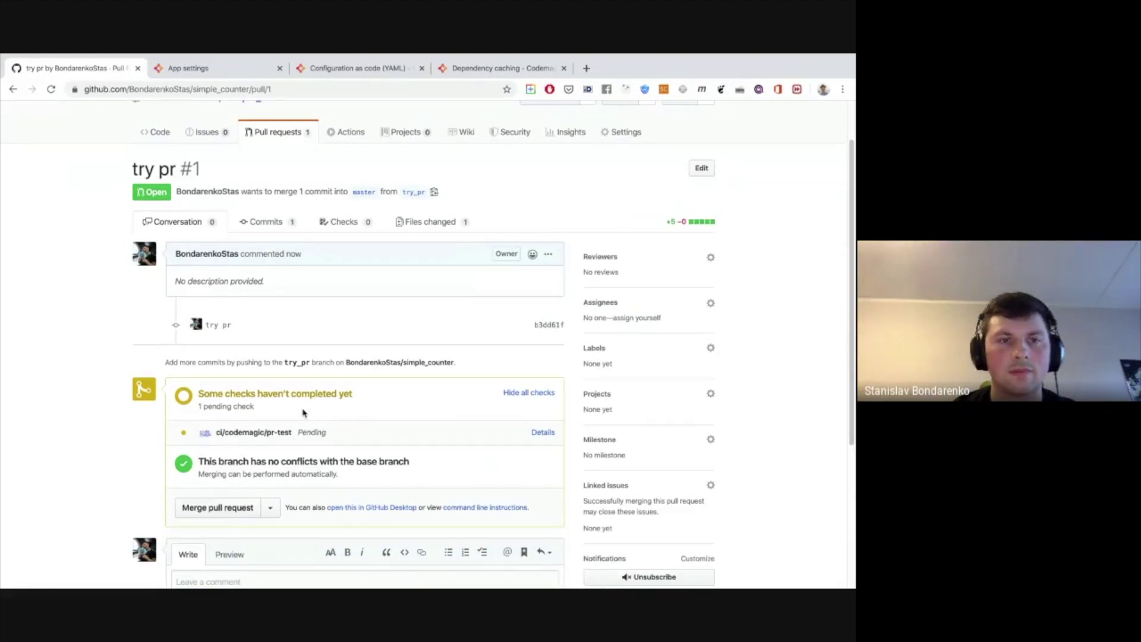
pyautogui.scroll(1, 303, 412)
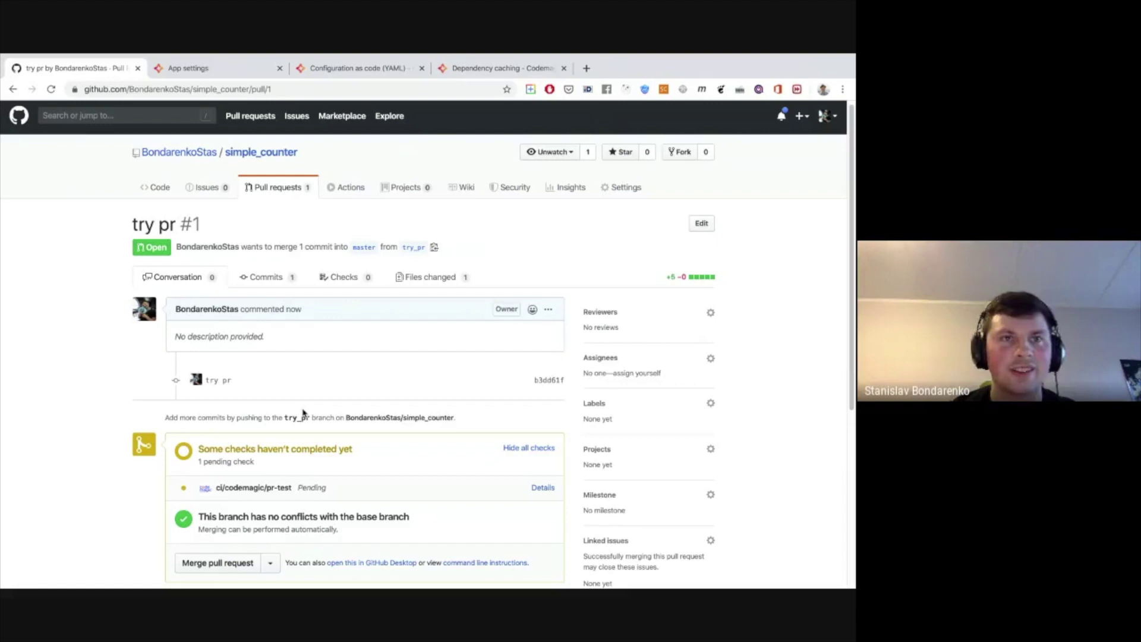
pyautogui.hotkey('ctrl', 'Tab')
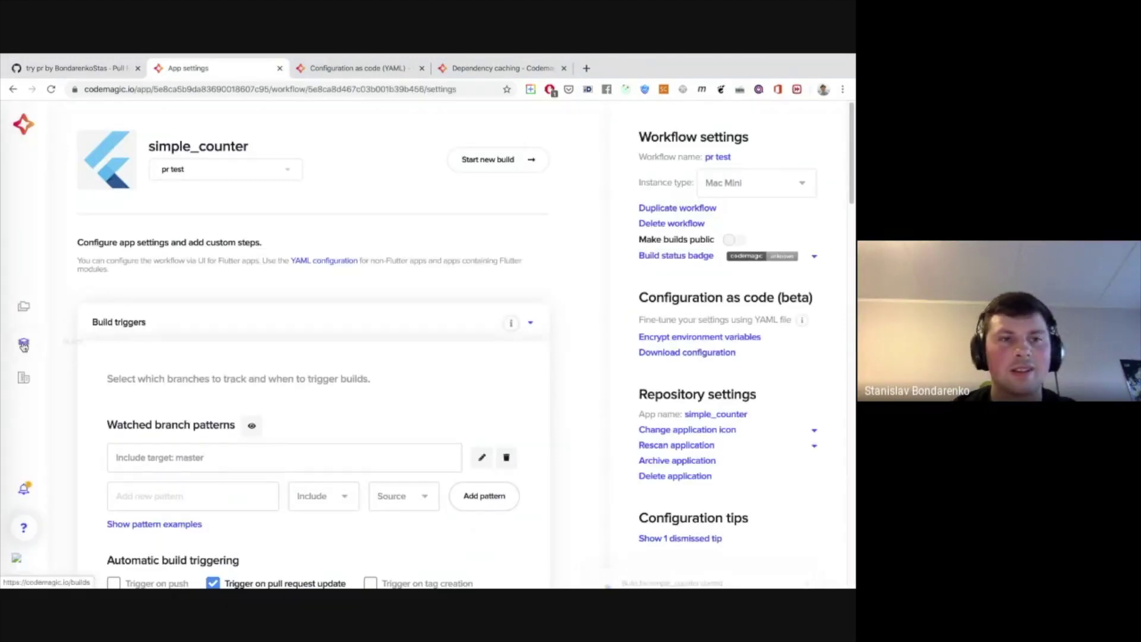
pyautogui.click(24, 343)
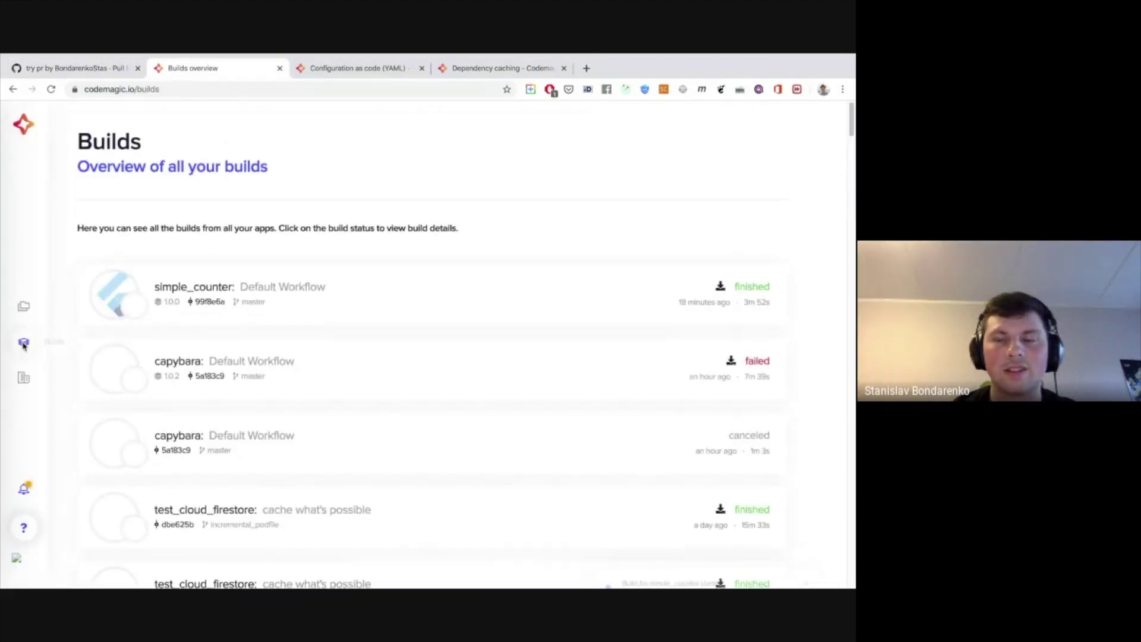
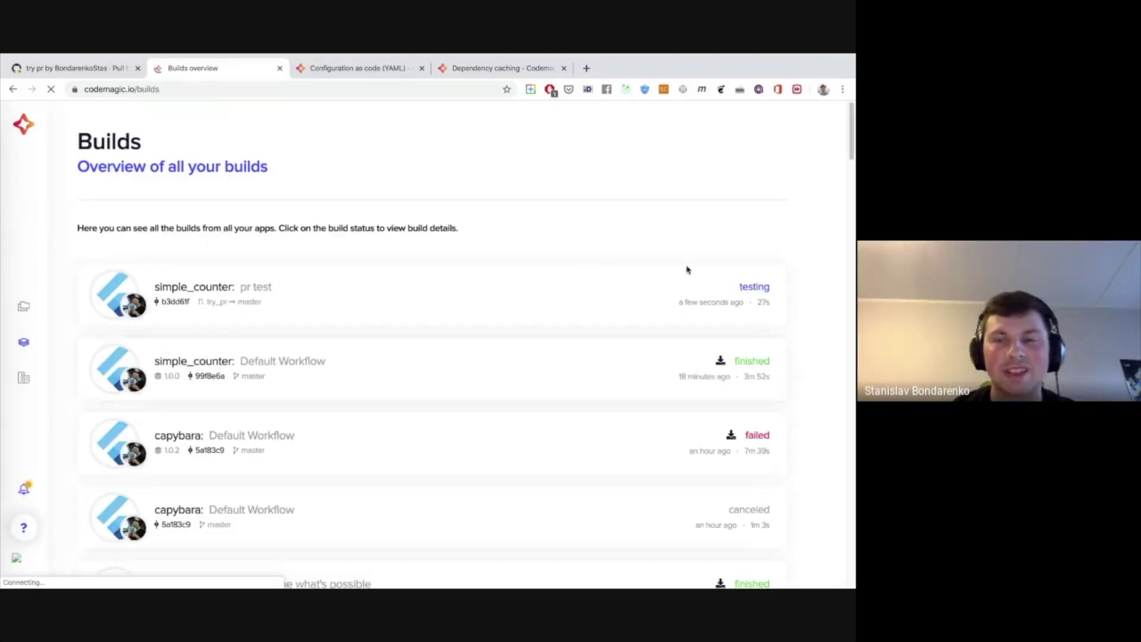
# - Open the pr test build and expand the Installing dependencies and Fetching app sources logs
pyautogui.click(590, 296)
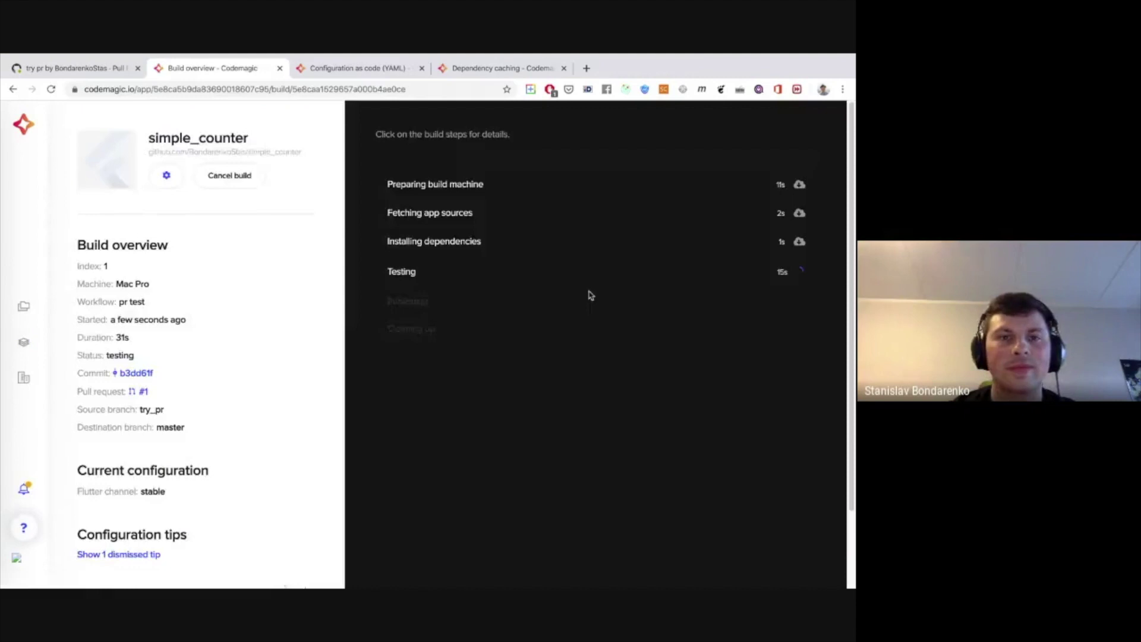
pyautogui.click(436, 241)
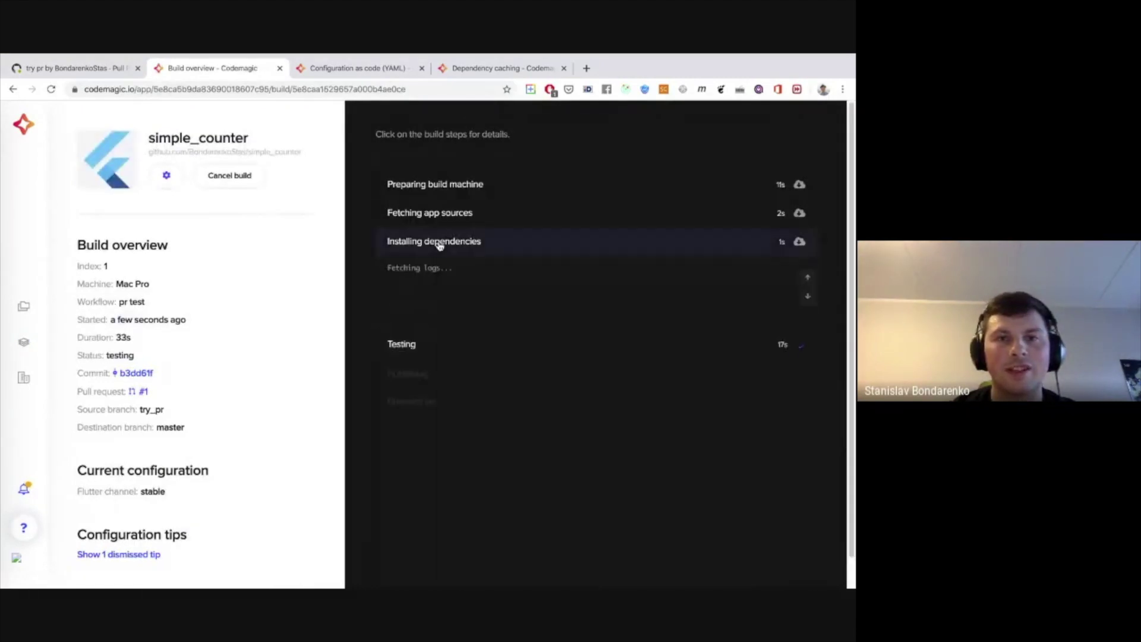
pyautogui.click(425, 211)
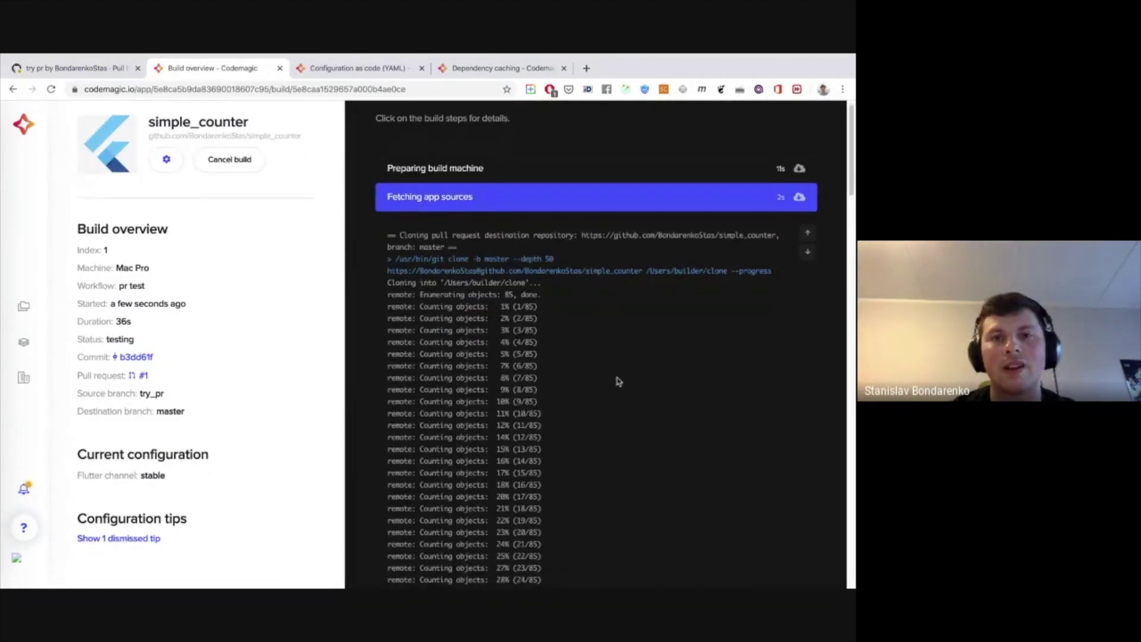
pyautogui.moveTo(463, 272); pyautogui.dragTo(614, 273)
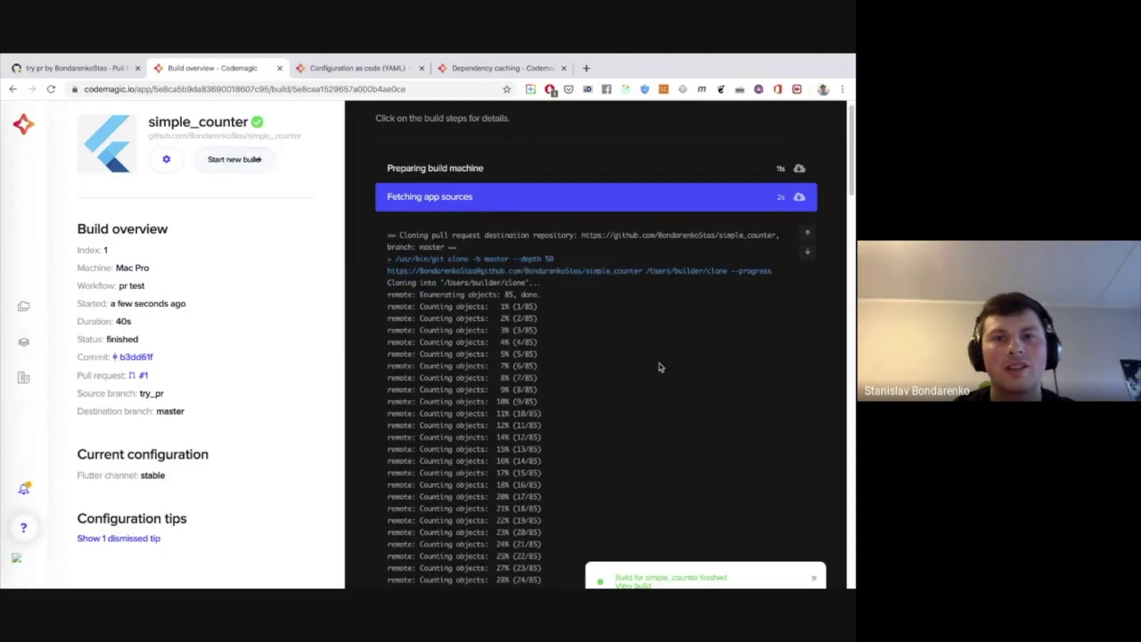
pyautogui.scroll(-15, 660, 366)
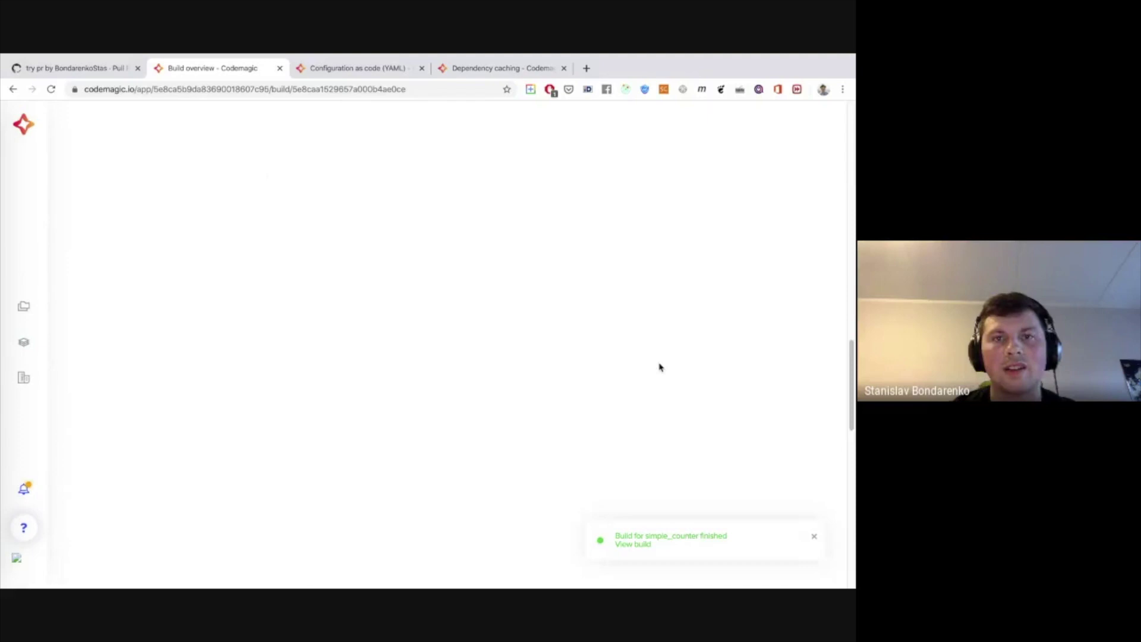
pyautogui.scroll(-10, 660, 367)
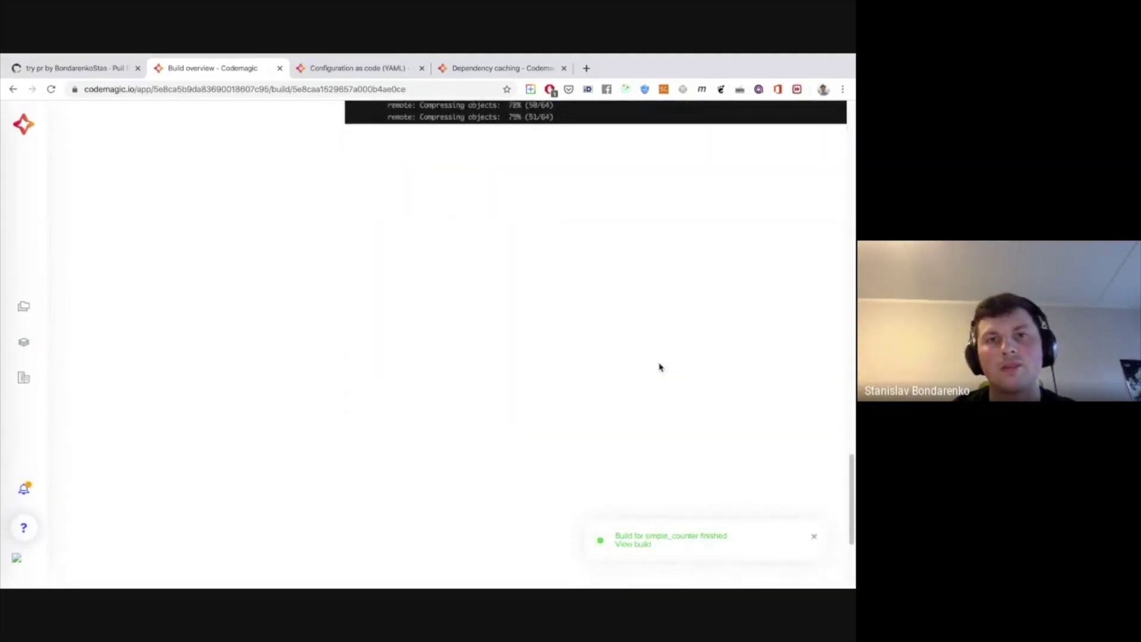
pyautogui.scroll(-3, 659, 366)
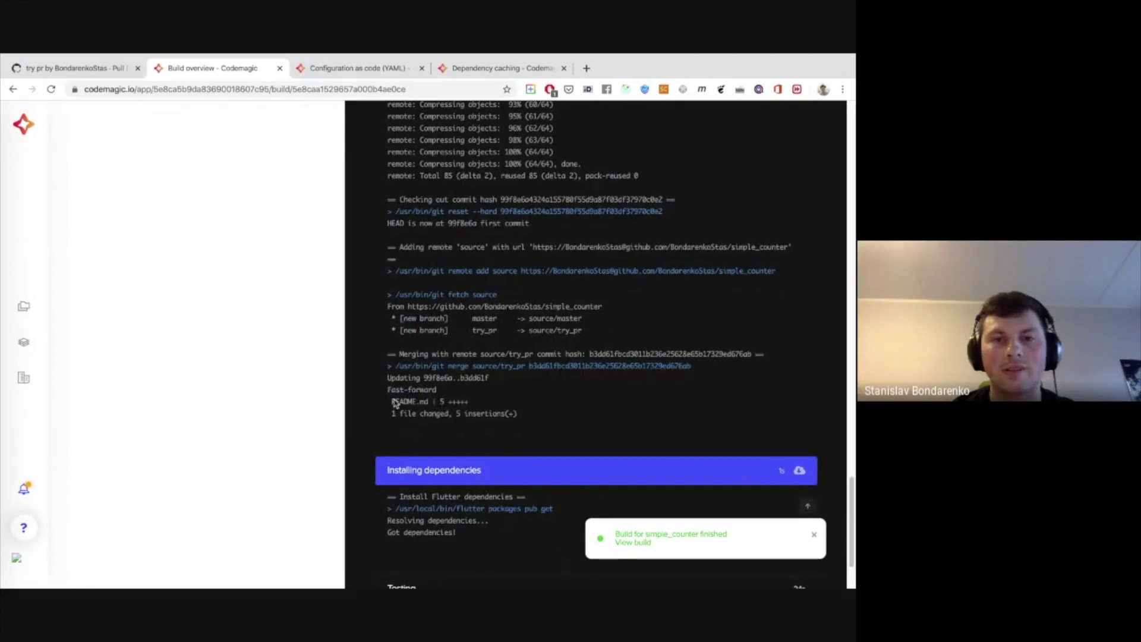
# - Inspect the README.md change line in the fetched sources' merge log
pyautogui.doubleClick(394, 402)
pyautogui.moveTo(475, 402); pyautogui.dragTo(475, 402)
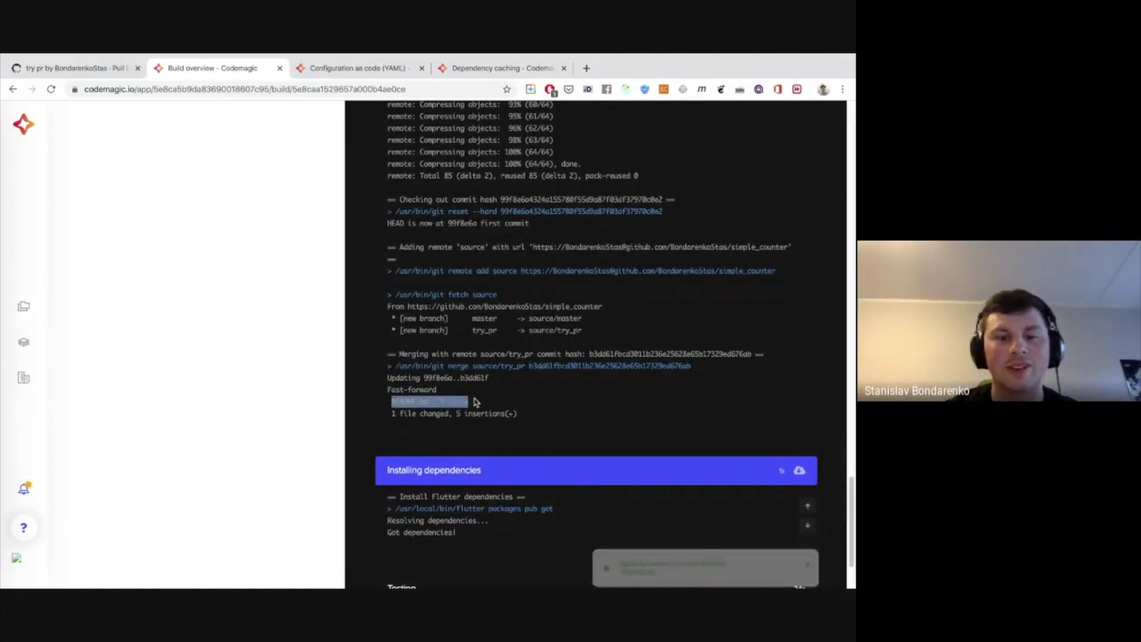
pyautogui.click(475, 402)
pyautogui.scroll(-2, 475, 402)
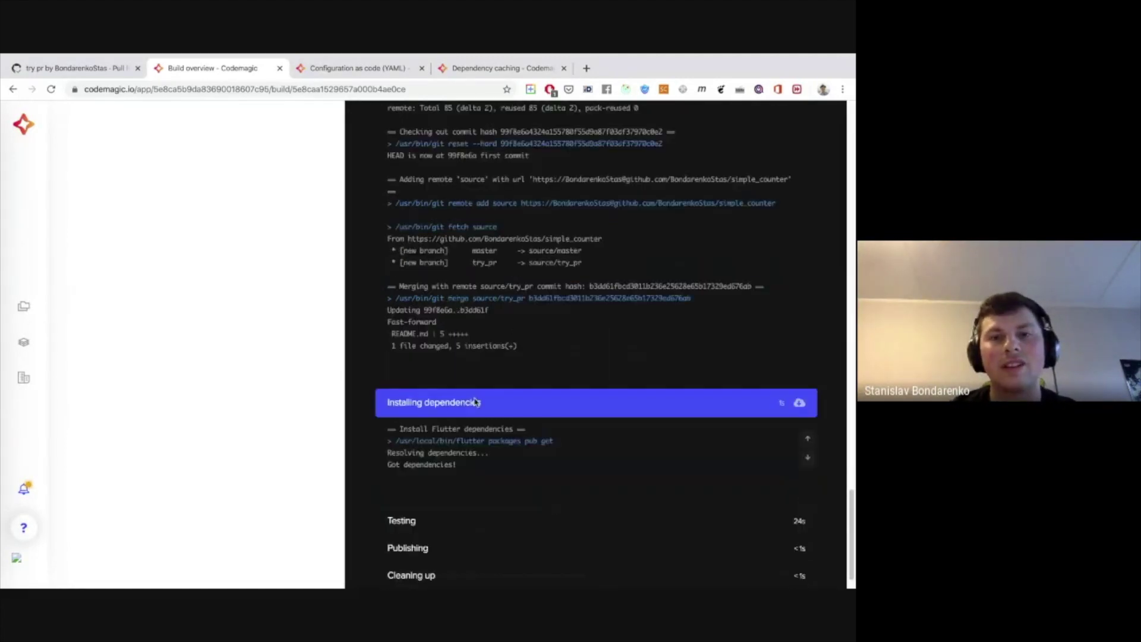
pyautogui.moveTo(464, 325); pyautogui.dragTo(435, 309)
pyautogui.click(518, 366)
pyautogui.scroll(-1, 518, 367)
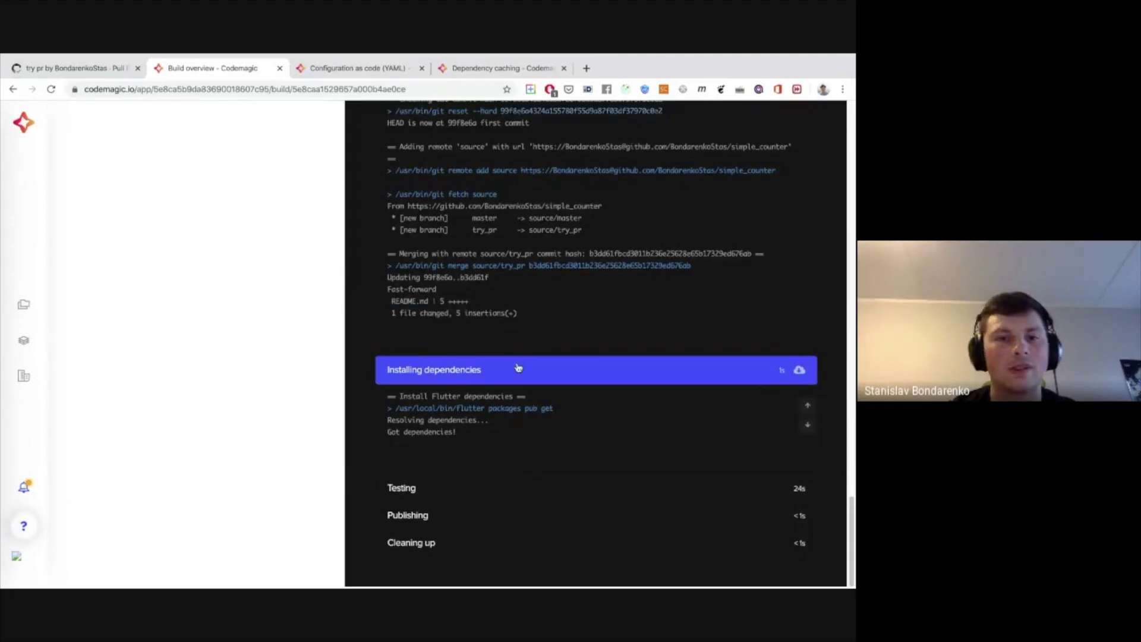
# - Expand the Testing step's Flutter Analyze and Test results and the Publishing log
pyautogui.click(416, 493)
pyautogui.scroll(-5, 610, 482)
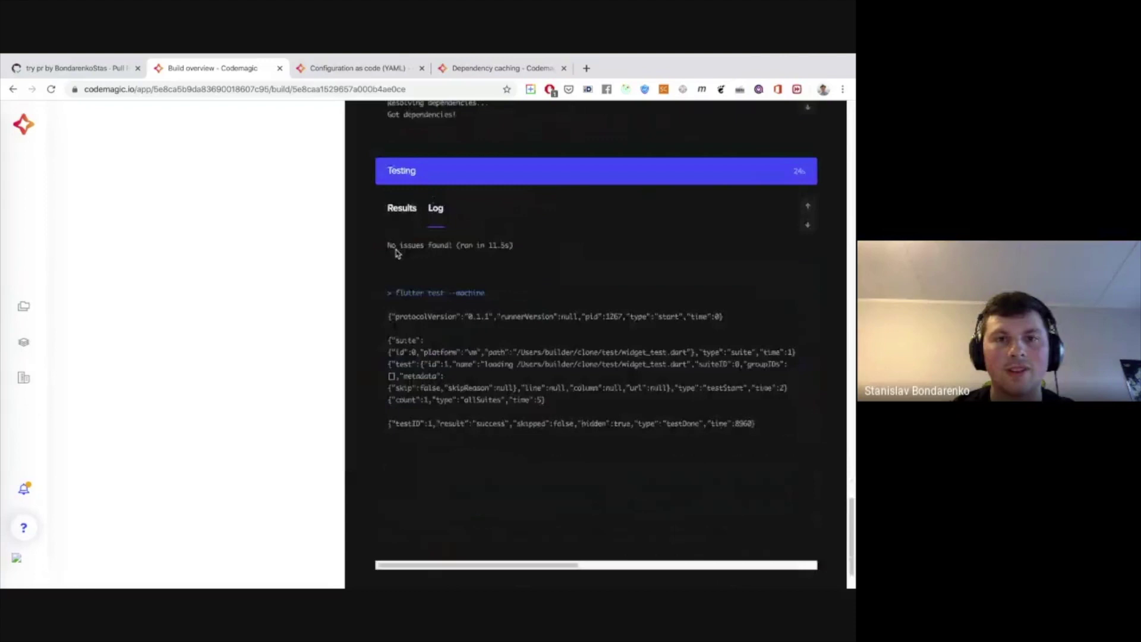
pyautogui.click(400, 211)
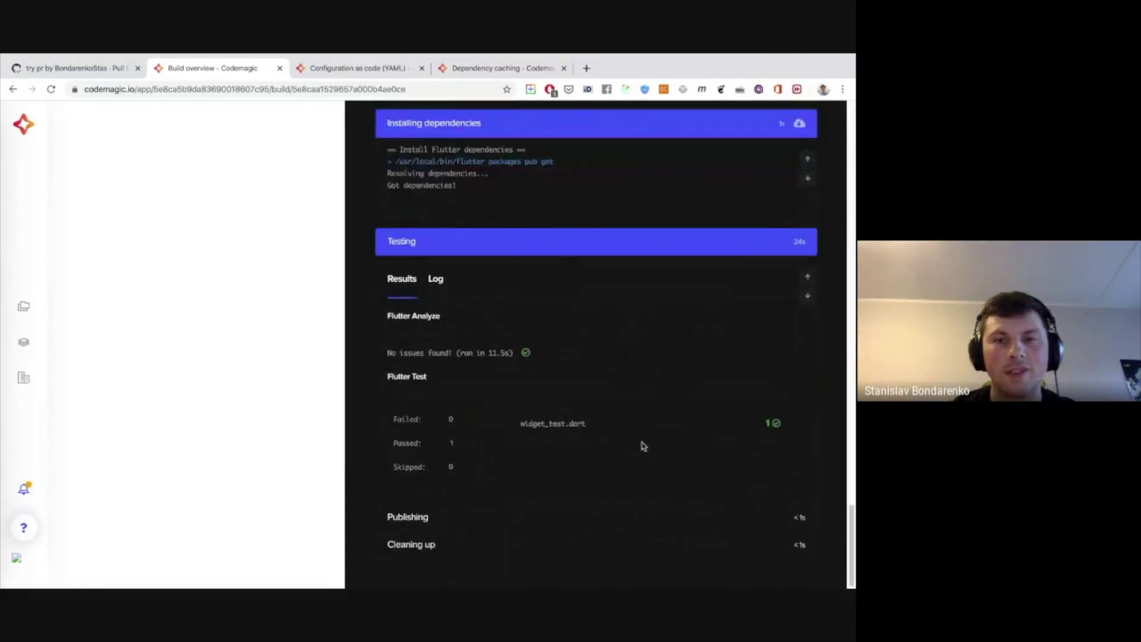
pyautogui.click(428, 521)
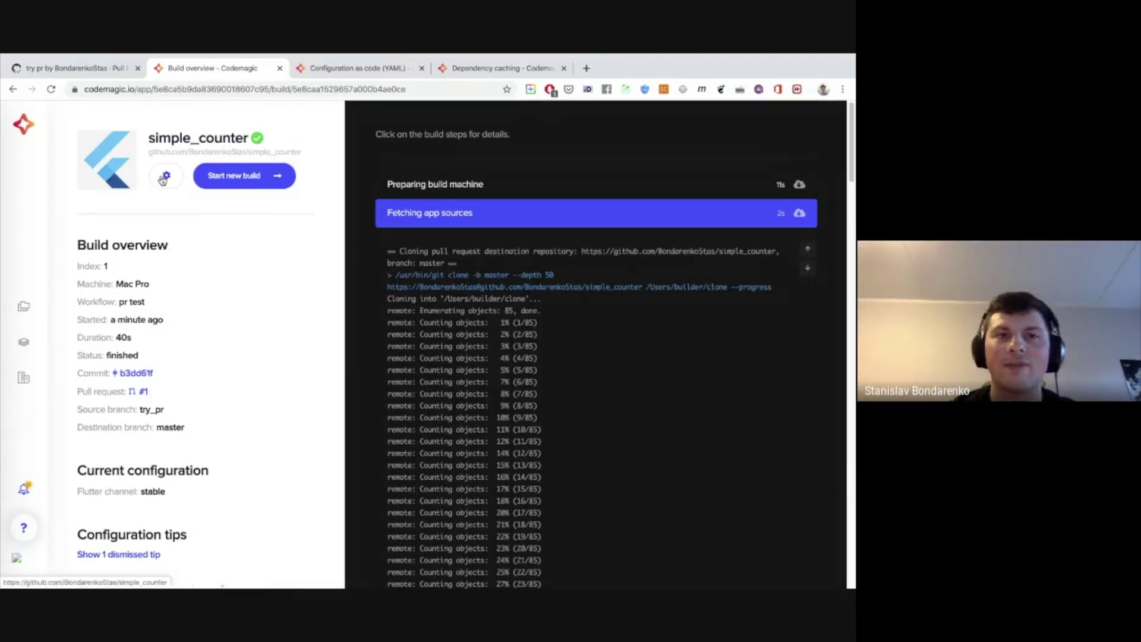
# - Open simple_counter's settings and look at the pr test build triggers
pyautogui.click(164, 178)
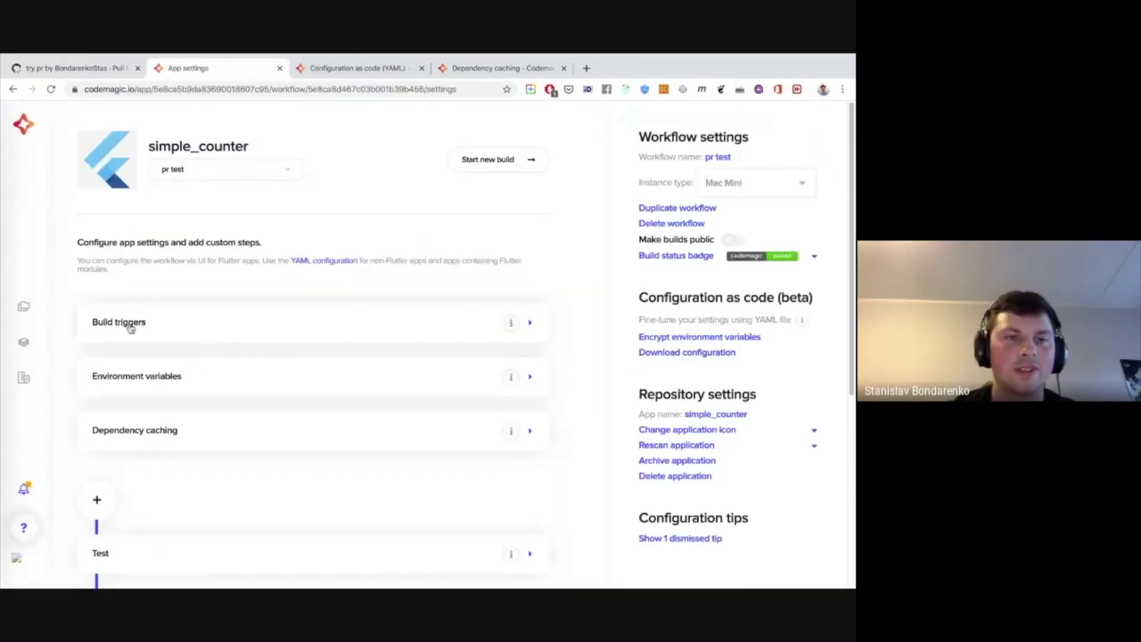
pyautogui.click(127, 322)
pyautogui.scroll(-2, 177, 562)
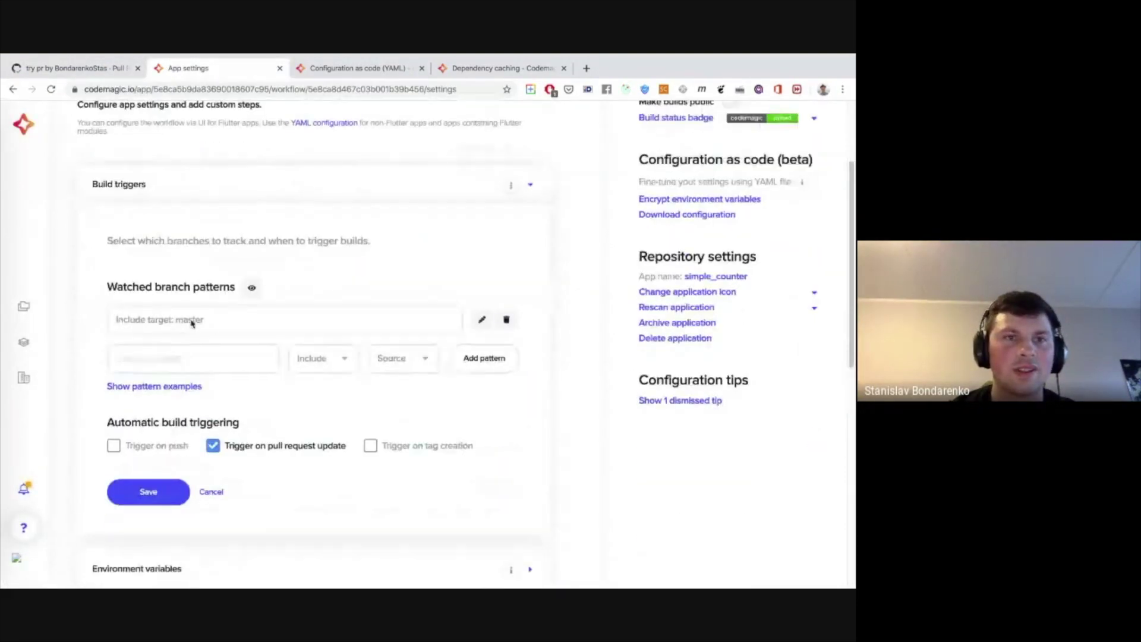
pyautogui.scroll(2, 191, 321)
# - For Default Workflow, enable Trigger on push, add source pattern *, and save
pyautogui.click(173, 179)
pyautogui.click(181, 202)
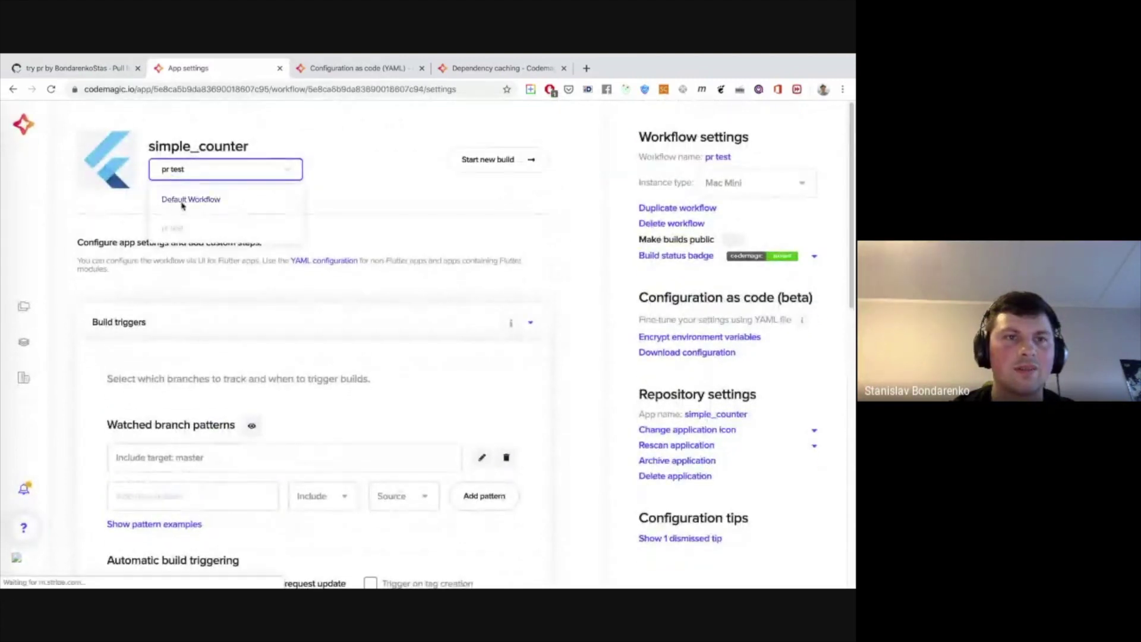
pyautogui.click(134, 326)
pyautogui.scroll(-2, 271, 440)
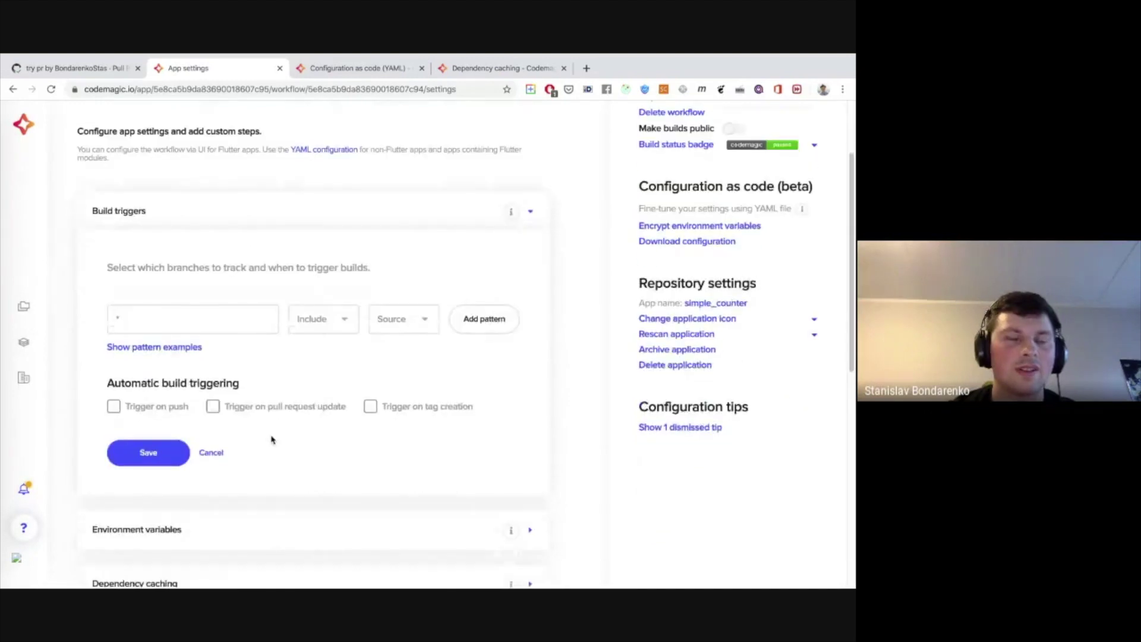
pyautogui.click(156, 407)
pyautogui.click(478, 327)
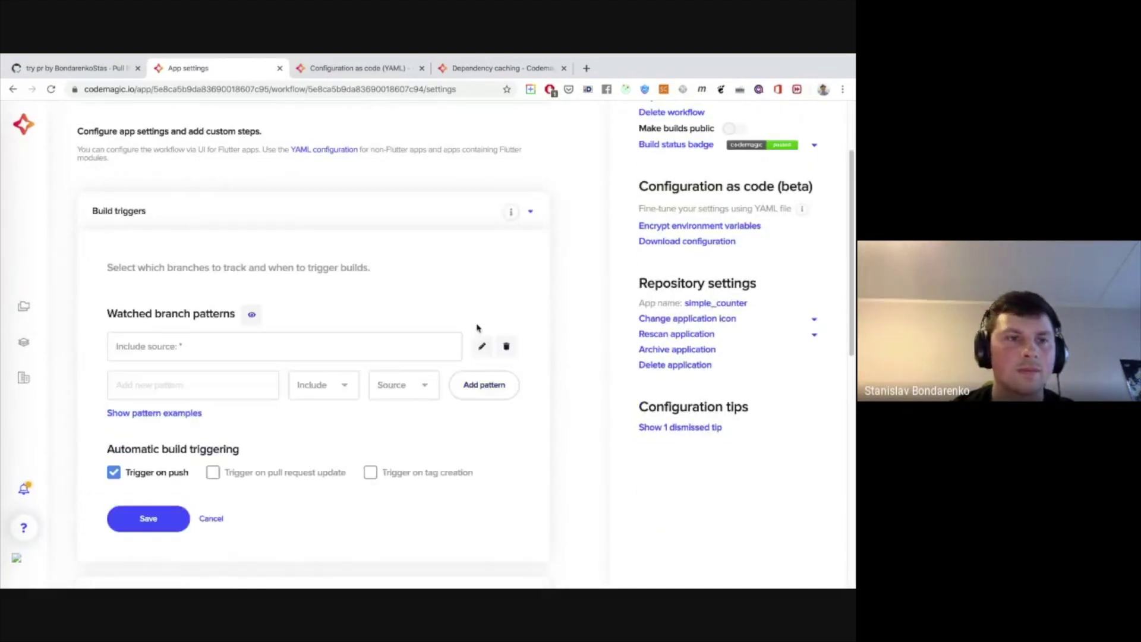
pyautogui.click(137, 520)
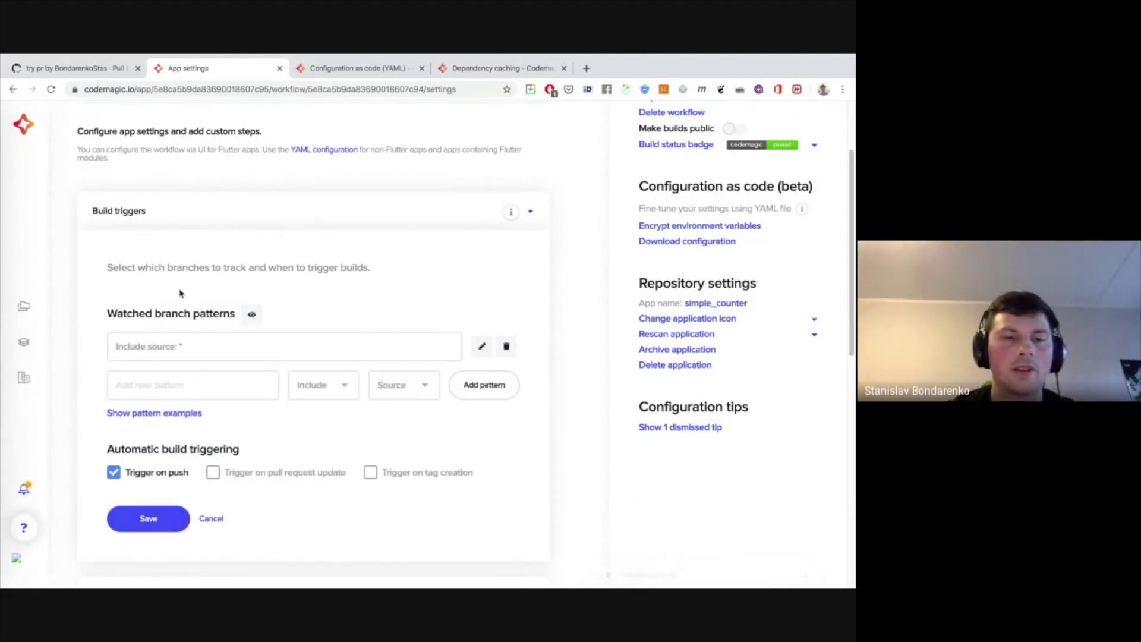
# - Review the pr test workflow's build triggers for comparison
pyautogui.scroll(3, 180, 293)
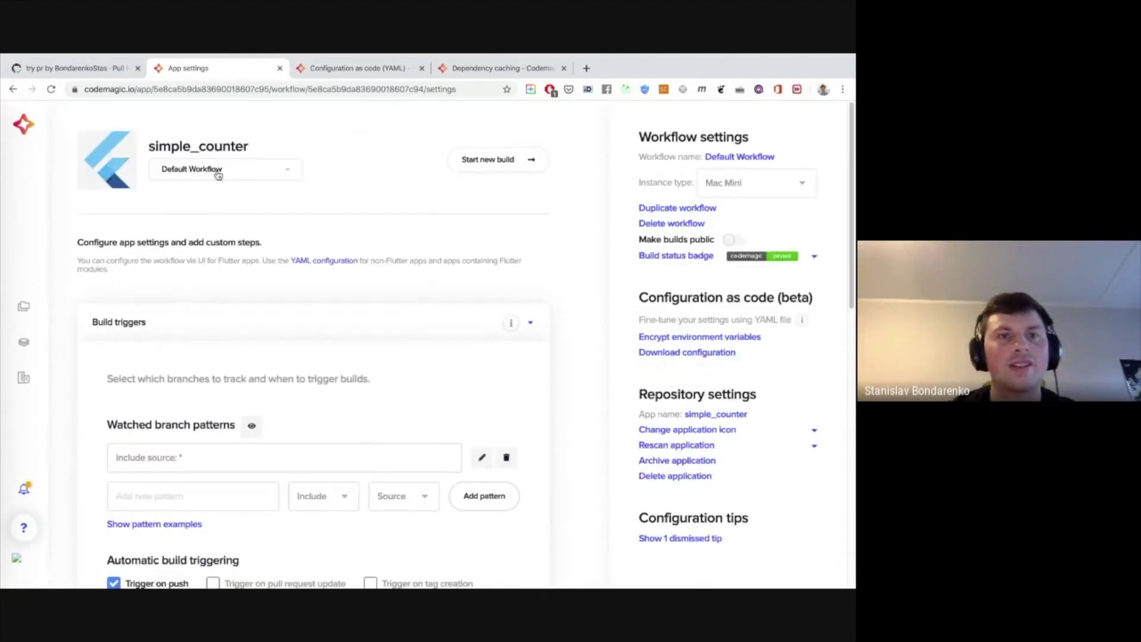
pyautogui.click(218, 172)
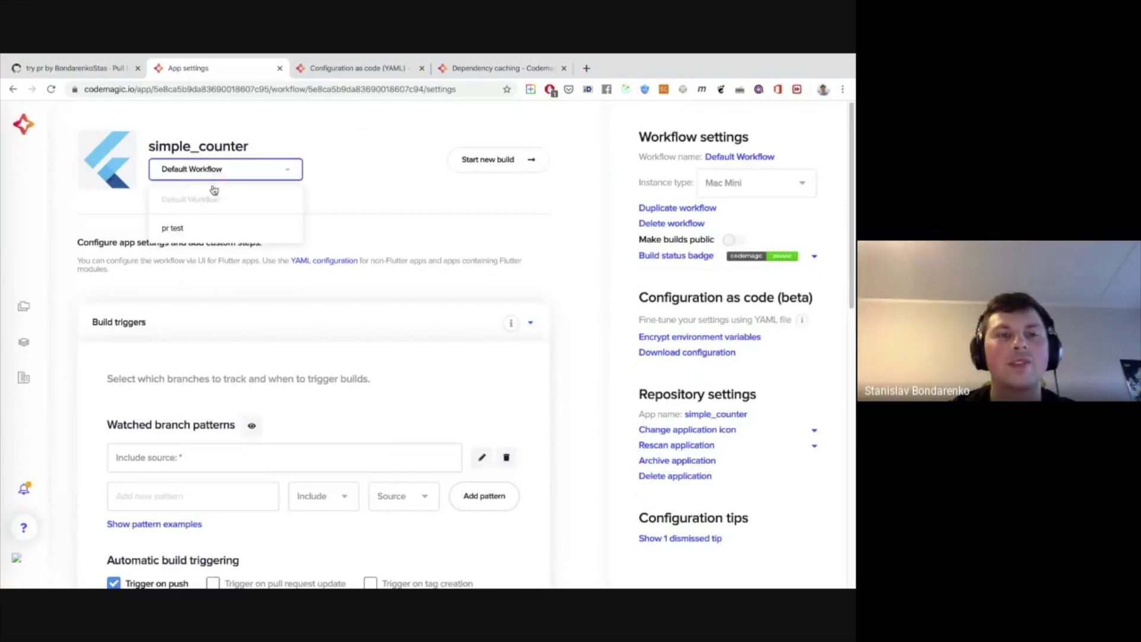
pyautogui.click(194, 227)
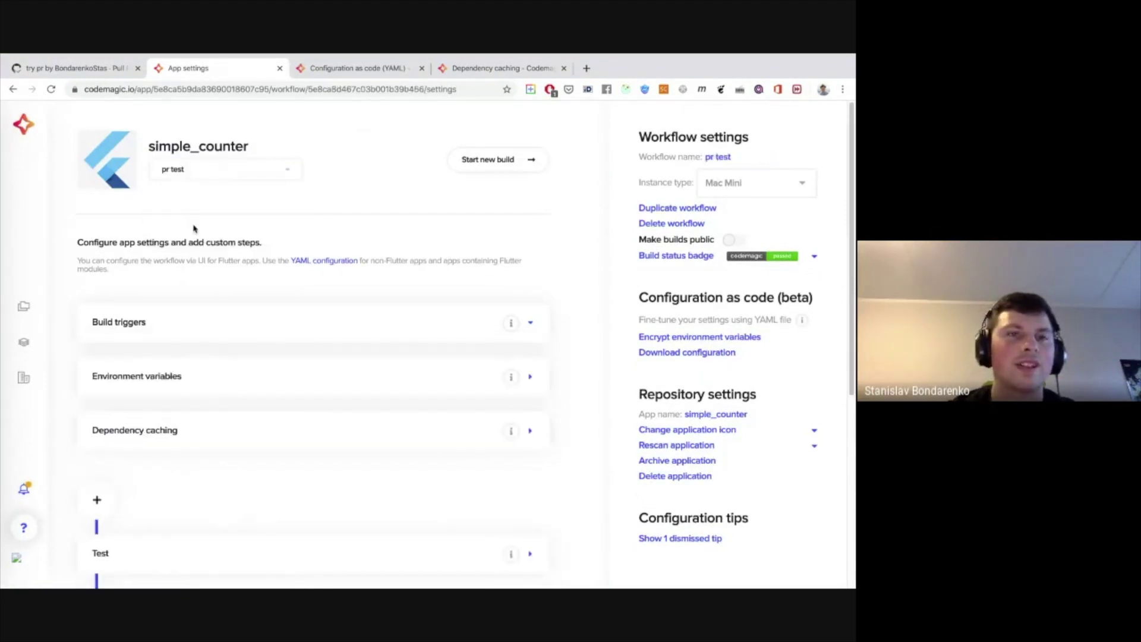
pyautogui.click(149, 333)
pyautogui.scroll(-2, 186, 449)
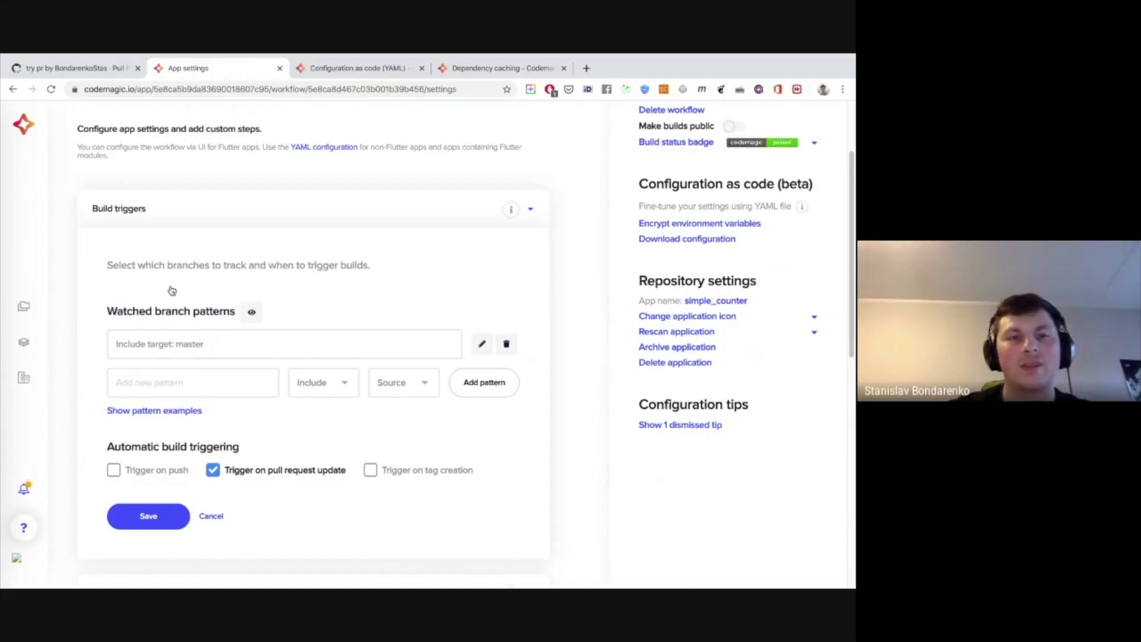
pyautogui.scroll(2, 172, 290)
# - Return to Default Workflow's build triggers and confirm the * source branch pattern
pyautogui.click(164, 318)
pyautogui.click(184, 177)
pyautogui.click(178, 202)
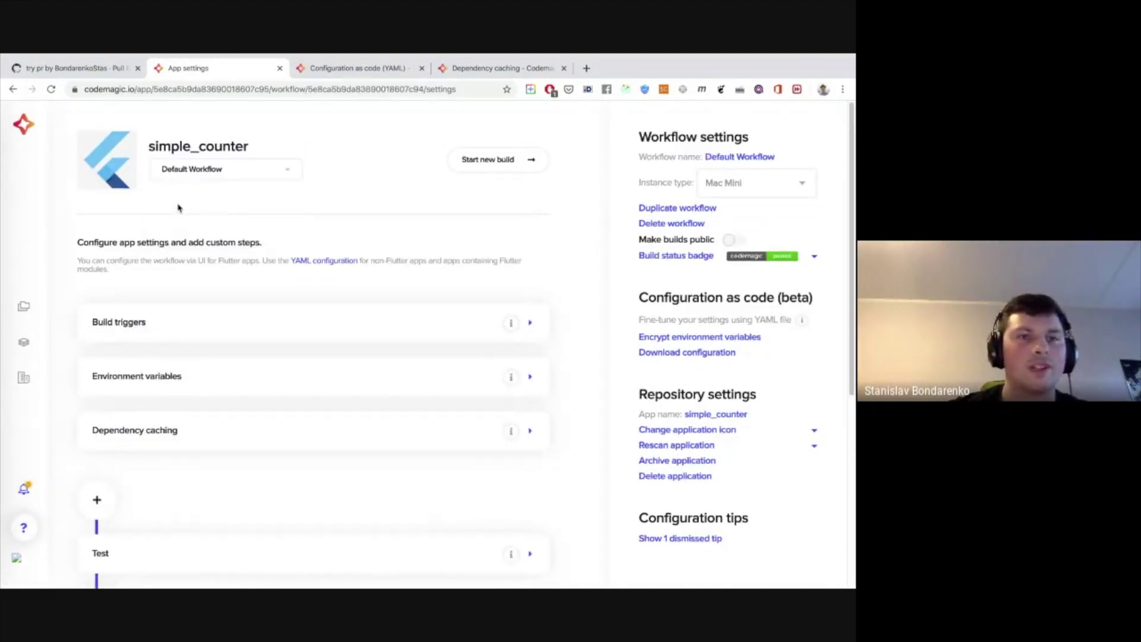
pyautogui.click(148, 319)
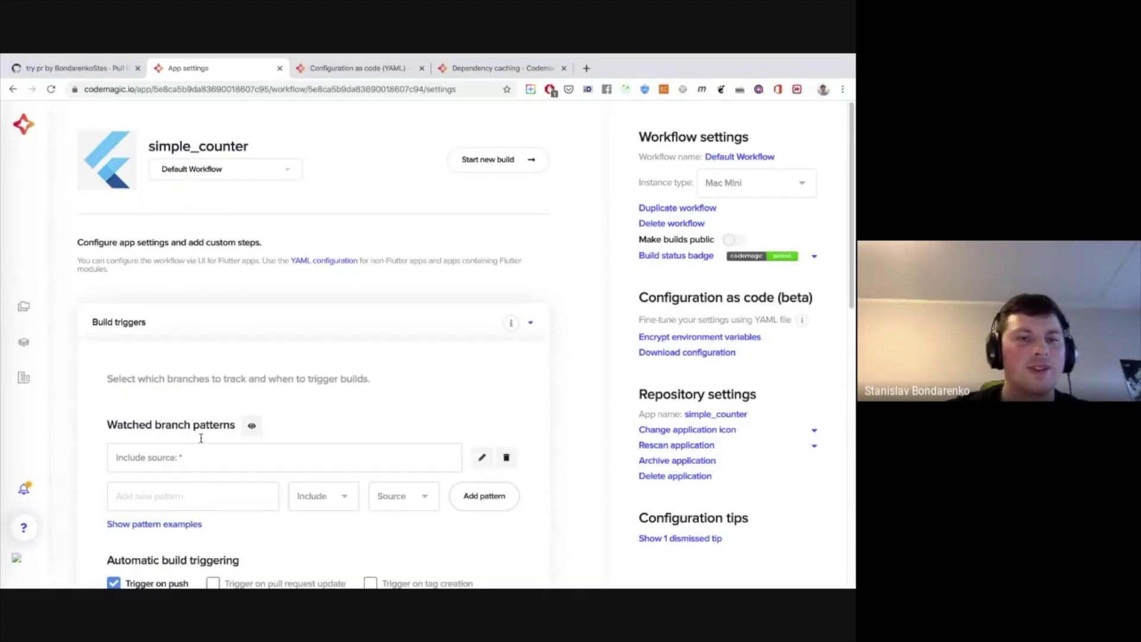
pyautogui.scroll(-2, 200, 437)
pyautogui.click(187, 361)
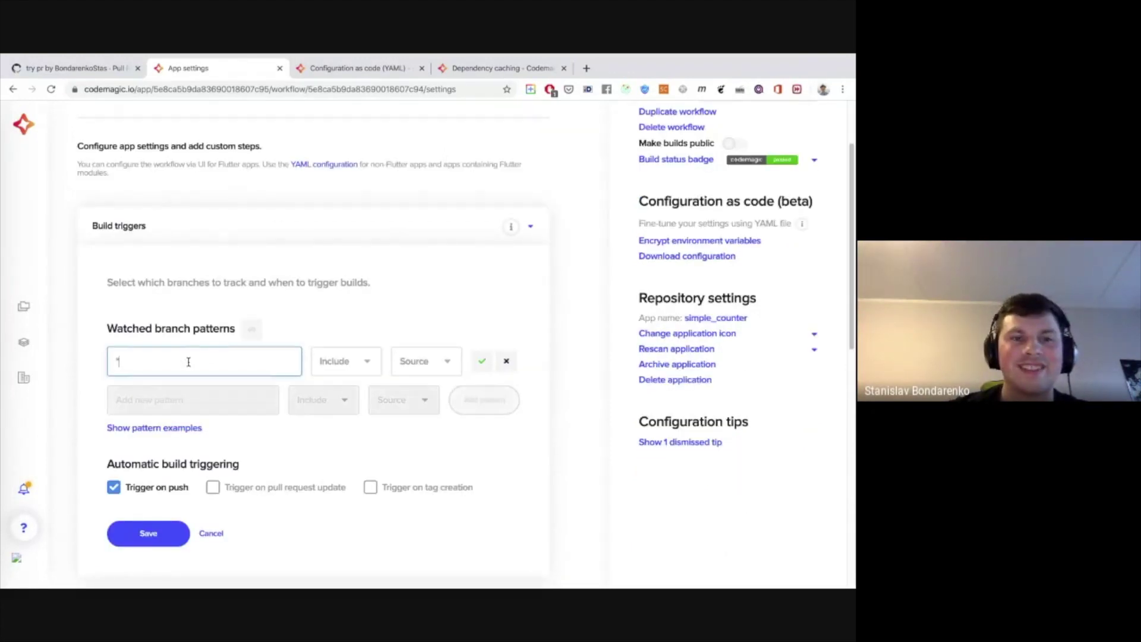
pyautogui.click(481, 360)
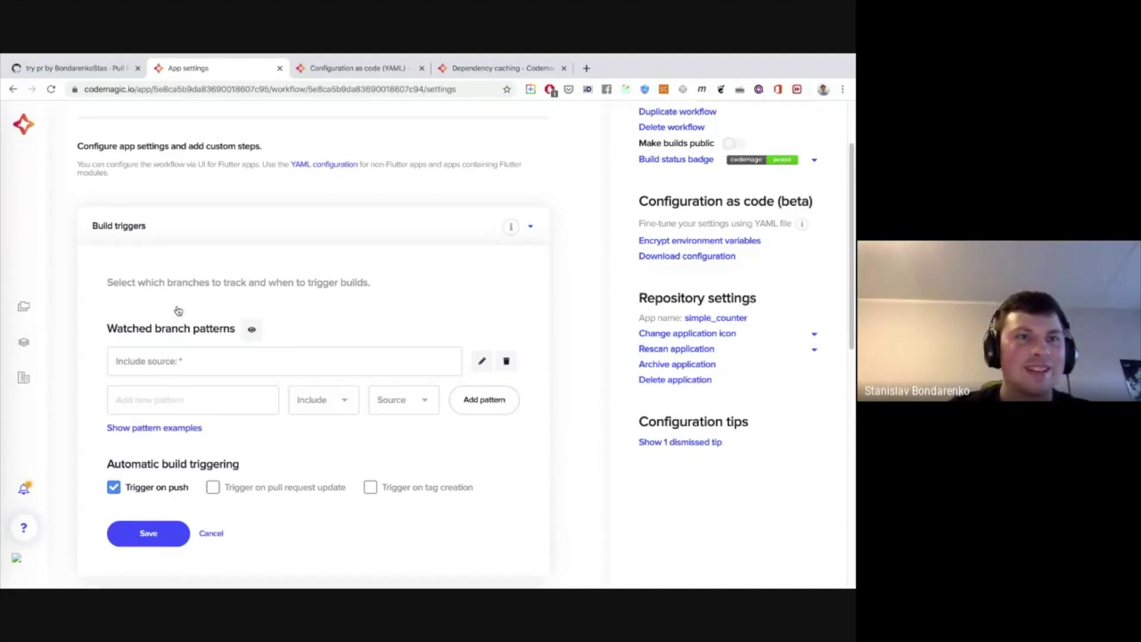
# - Check out master with git checkout master and add a blank line to README.md
pyautogui.hotkey('ctrl', 'shift', 'Tab')
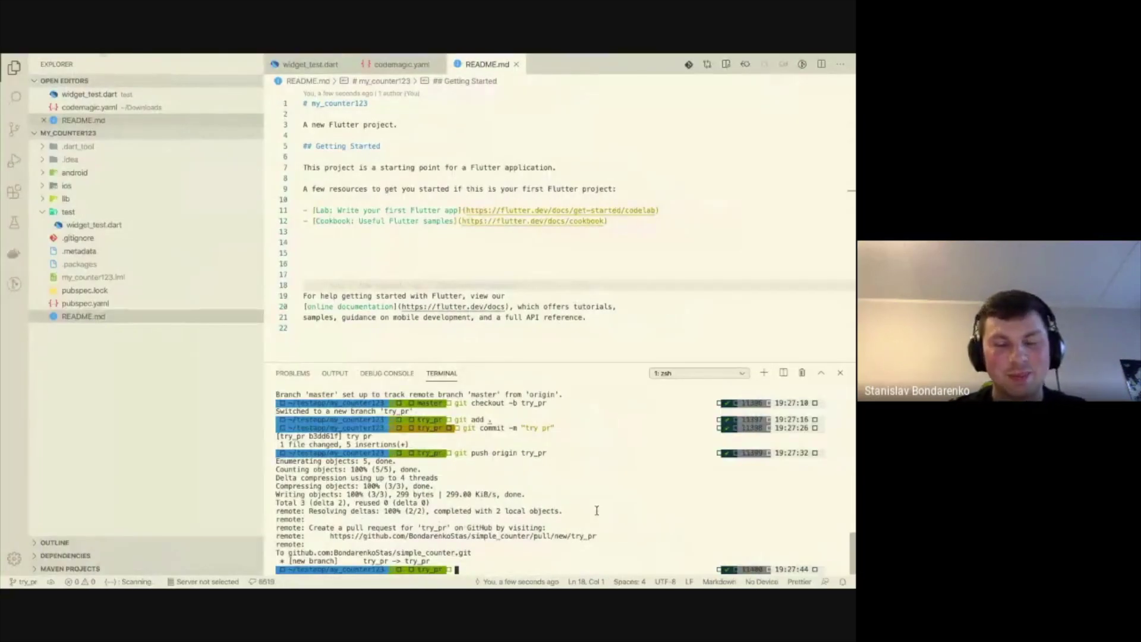
pyautogui.write('git checkout ')
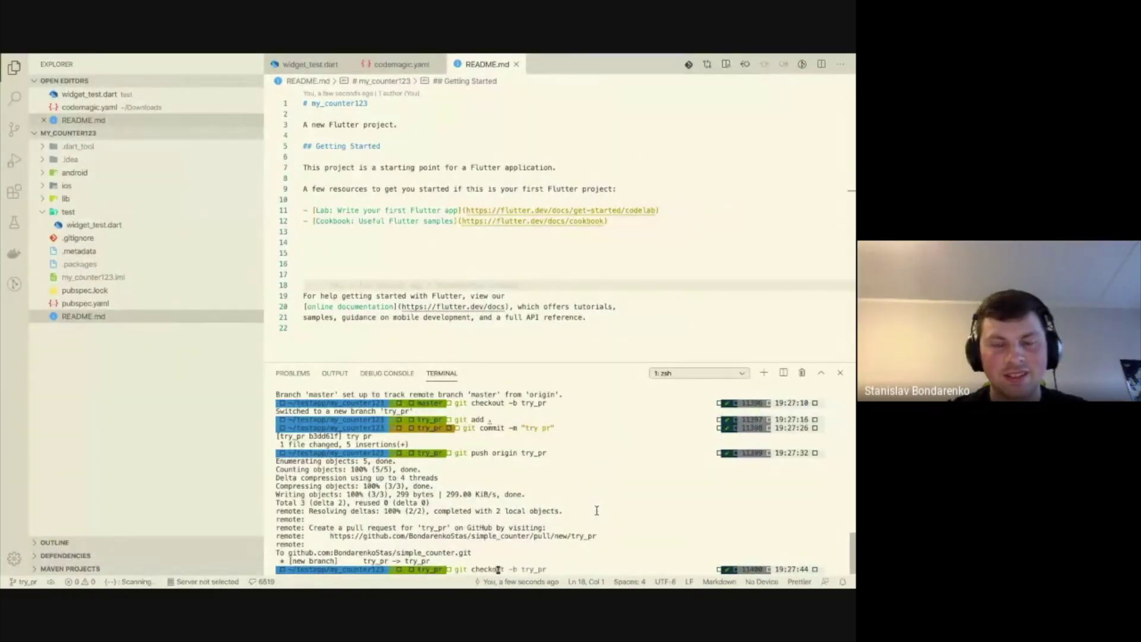
pyautogui.write('master')
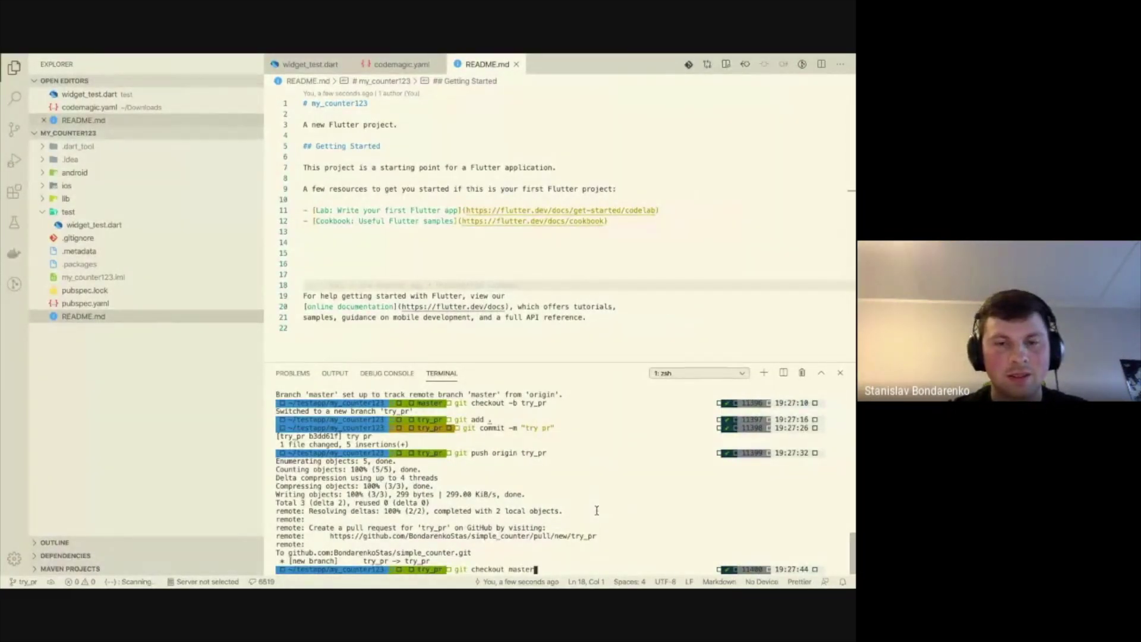
pyautogui.press('Return')
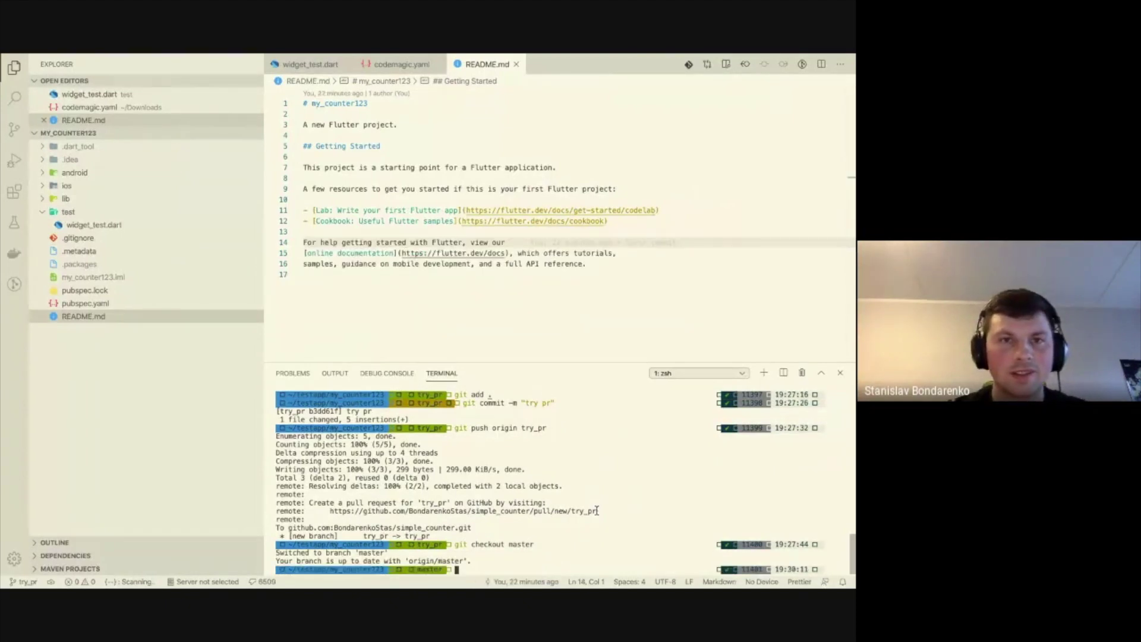
pyautogui.click(397, 232)
pyautogui.press('Return')
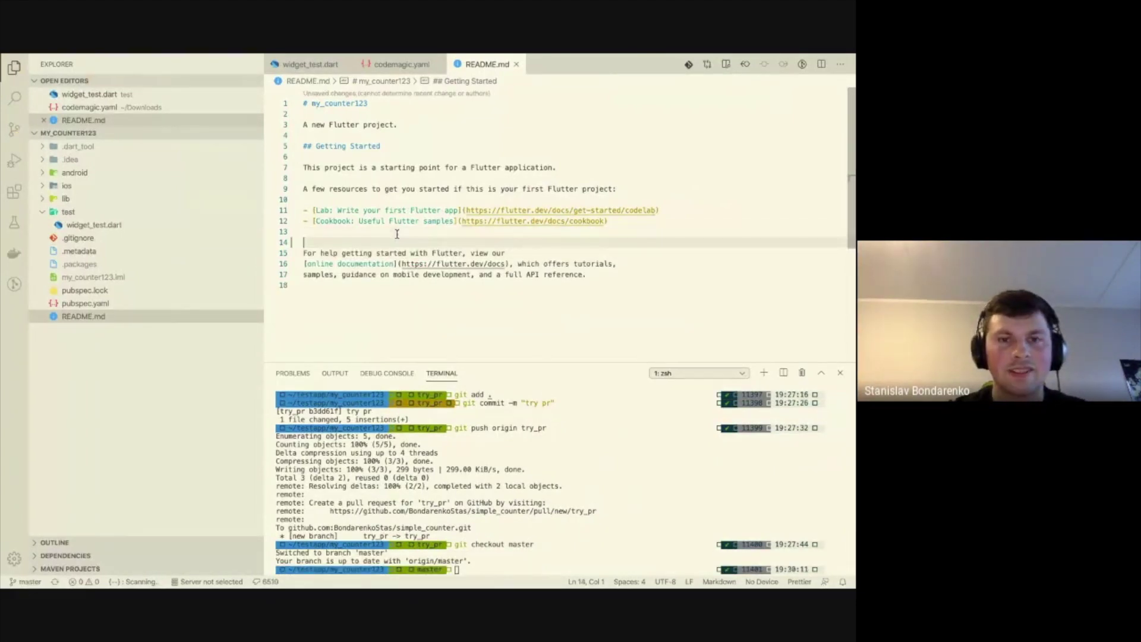
# - Stage all changes and commit them with message "fjdslfjsdl"
pyautogui.click(563, 514)
pyautogui.write('git add .')
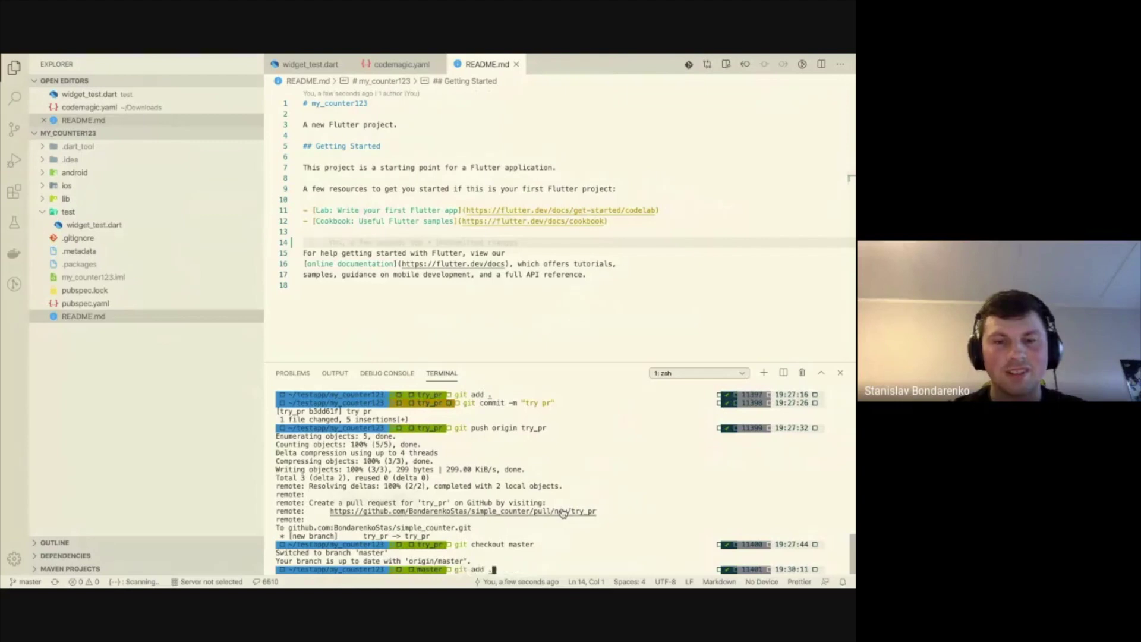
pyautogui.press('Return')
pyautogui.write('git commit -m "')
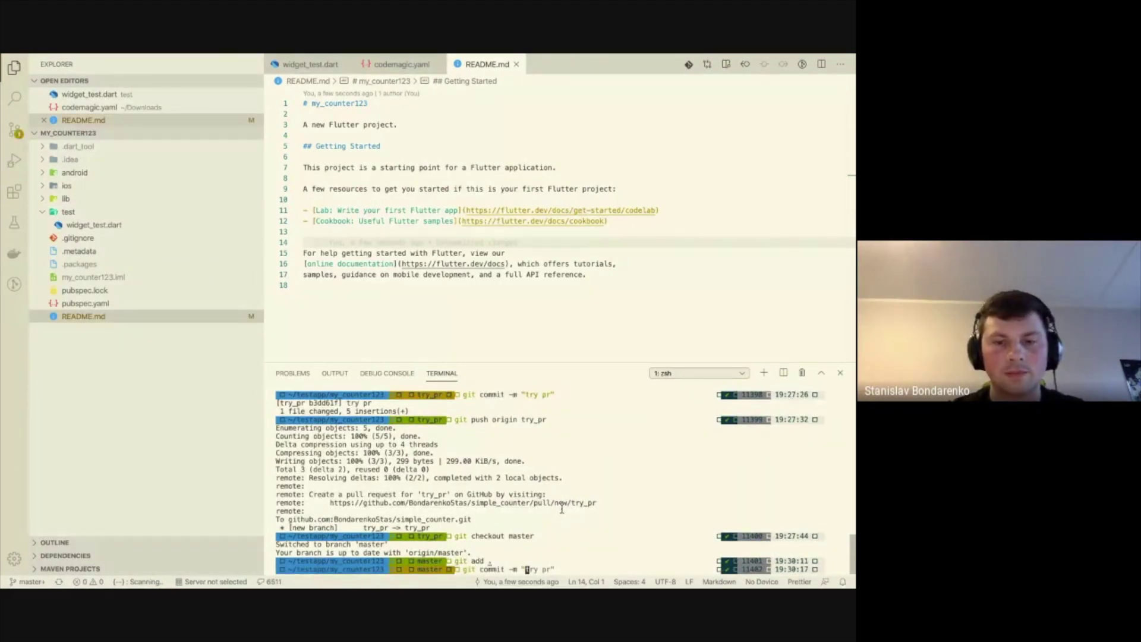
pyautogui.write('fjdslfjsdl"')
pyautogui.press('Return')
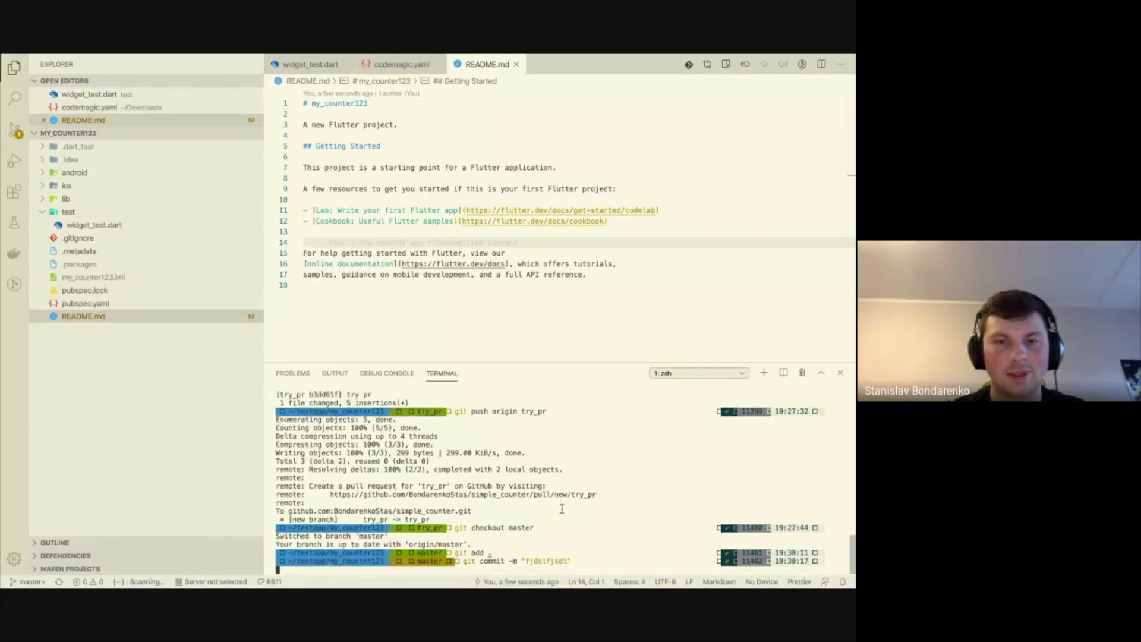
# - Push the commit with git push origin master
pyautogui.write('git push orign')
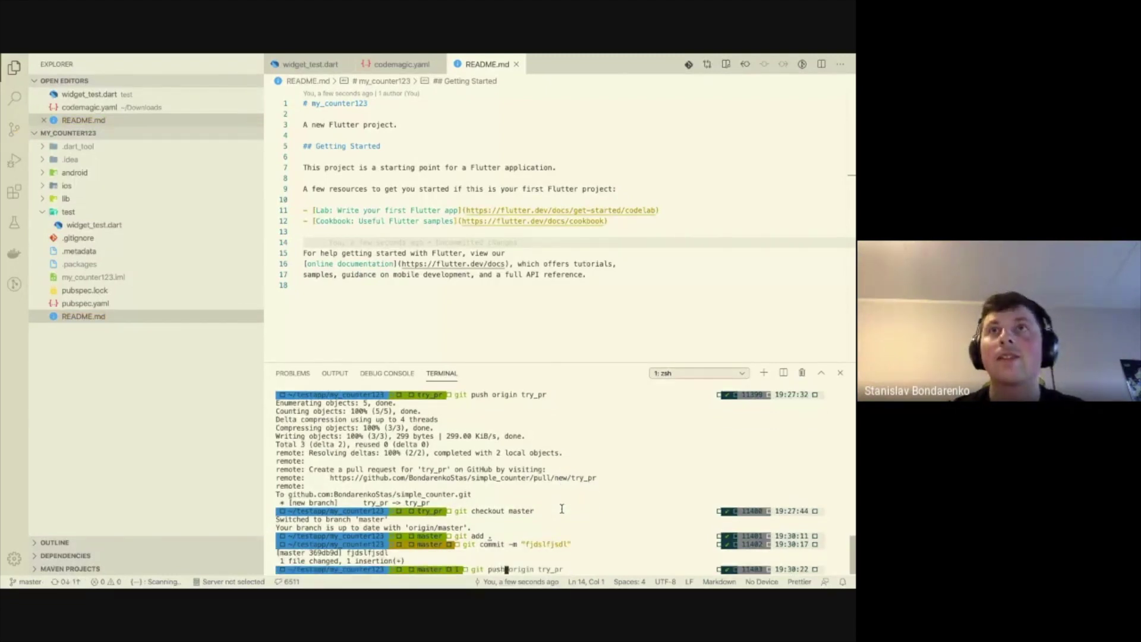
pyautogui.press('BackSpace')
pyautogui.press('BackSpace')
pyautogui.write('in master')
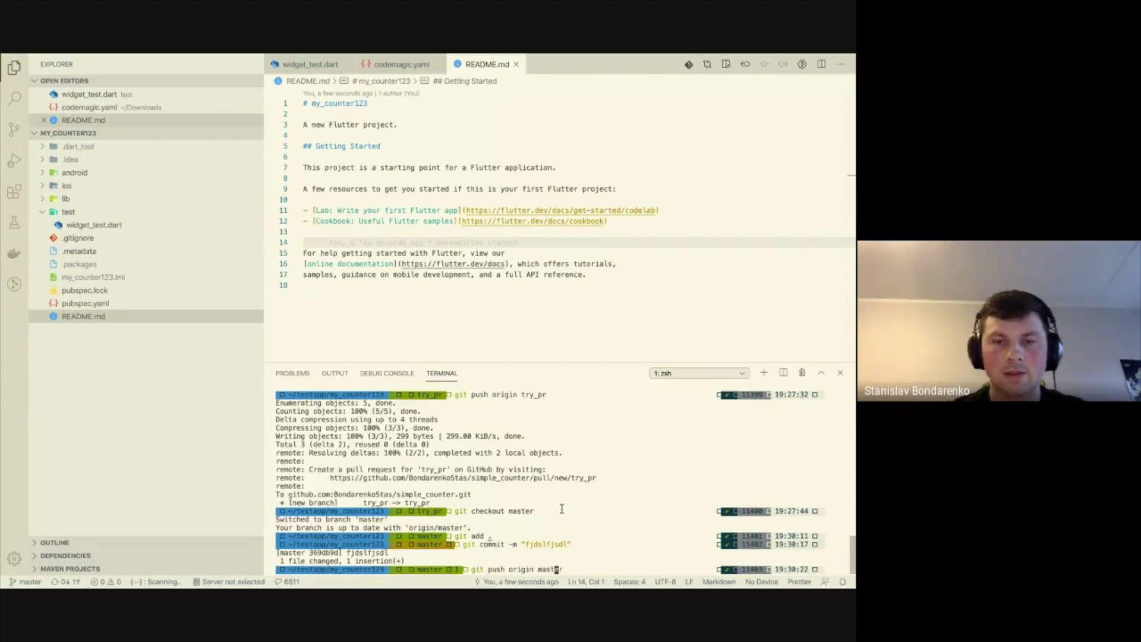
pyautogui.press('Return')
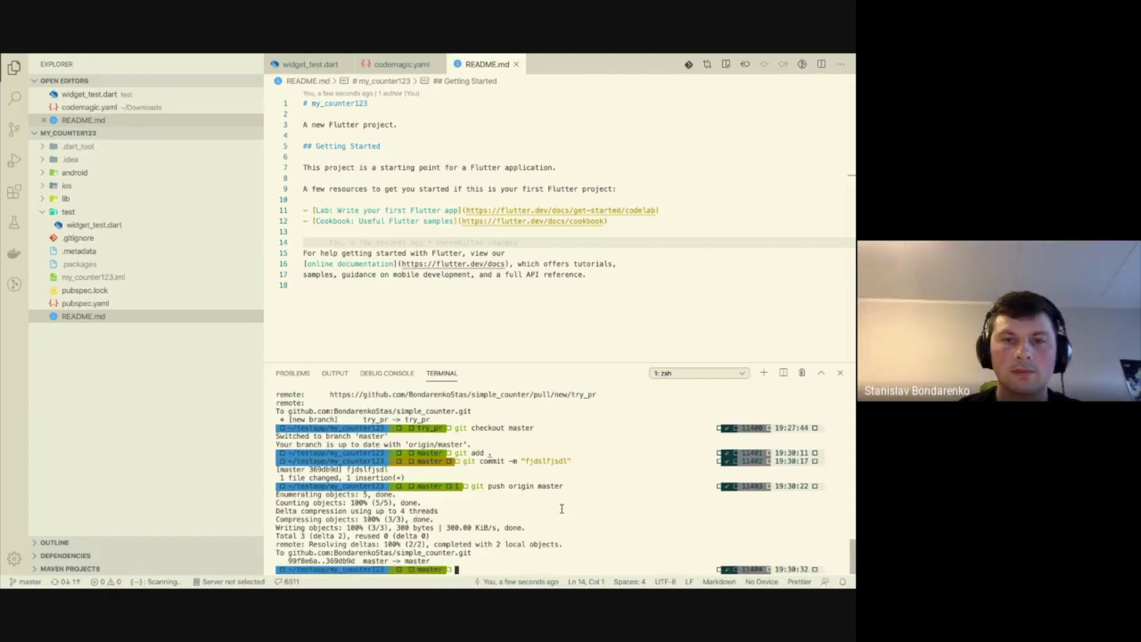
pyautogui.hotkey('alt', 'Tab')
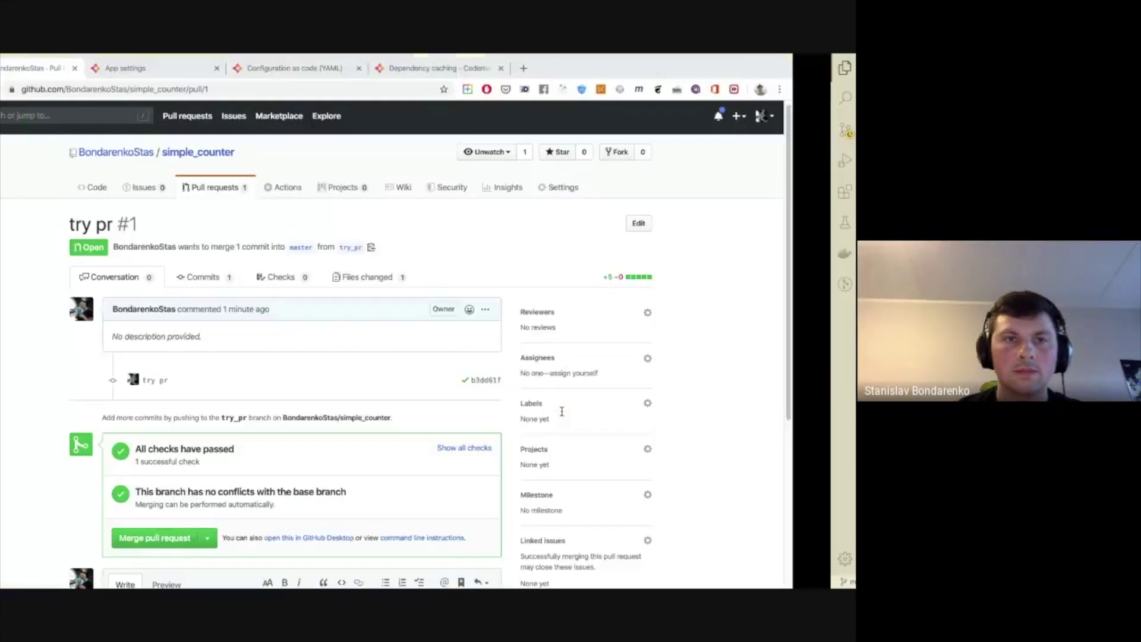
# - Go to the Codemagic 'App settings' browser tab
pyautogui.click(202, 69)
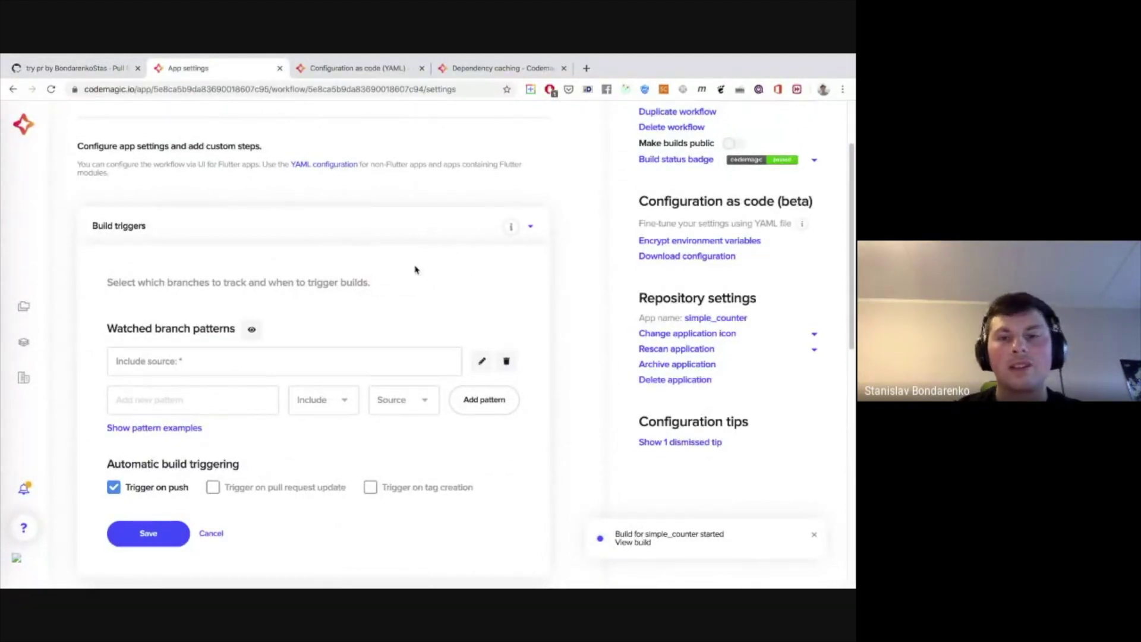
# - Open the running simple_counter master build from Builds, then advance slides to 'Setup driver tests'
pyautogui.click(24, 345)
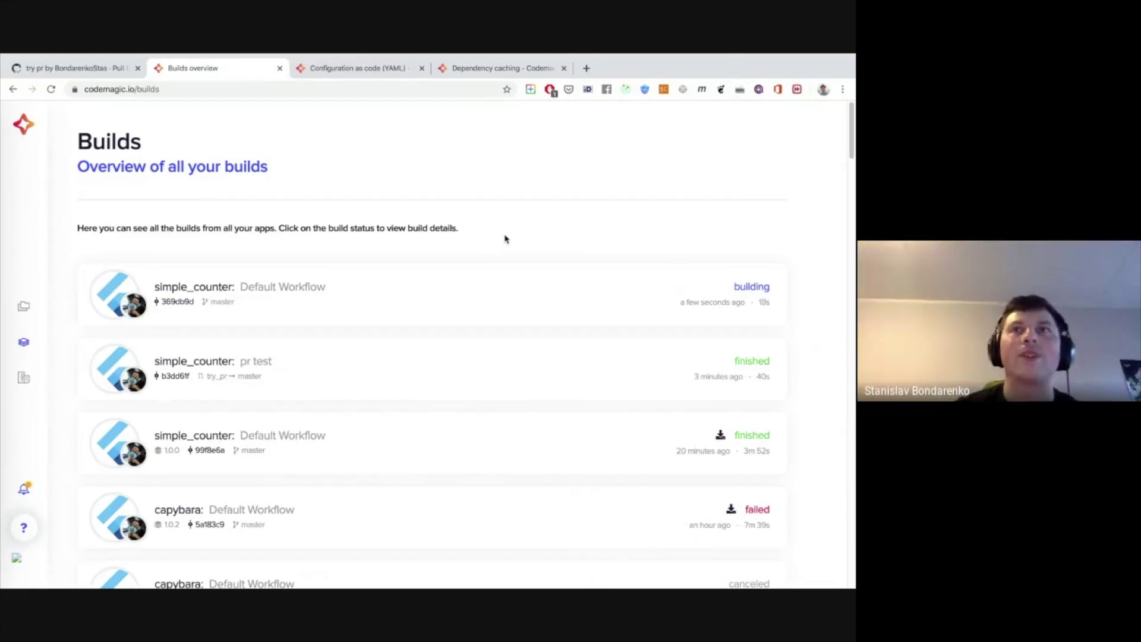
pyautogui.click(529, 295)
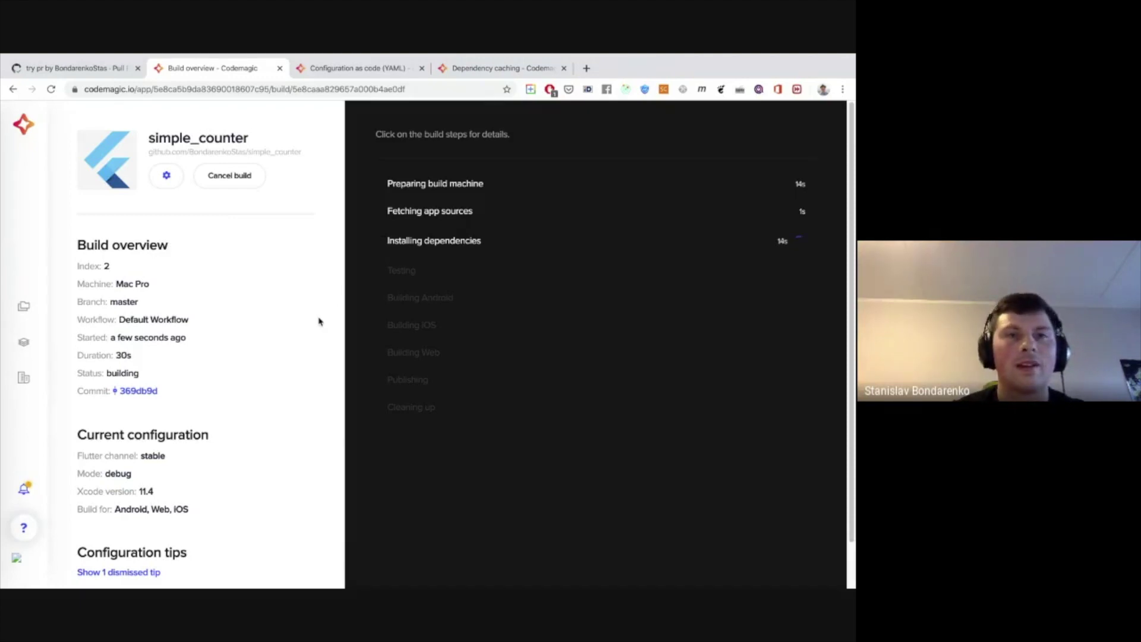
pyautogui.hotkey('alt', 'Tab')
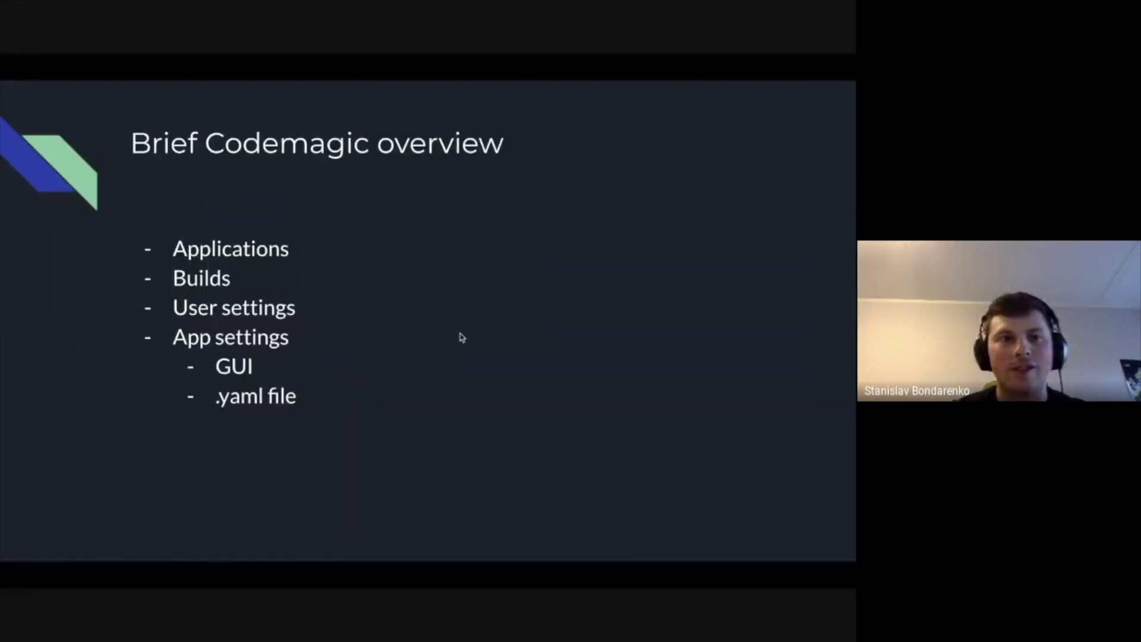
pyautogui.press('Right')
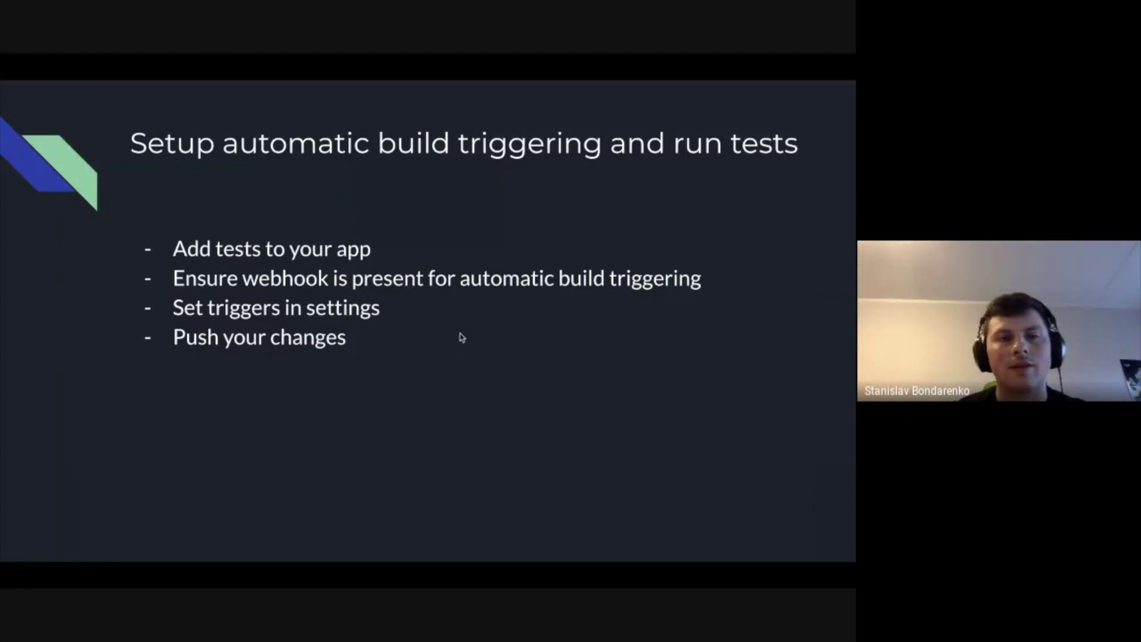
pyautogui.press('Right')
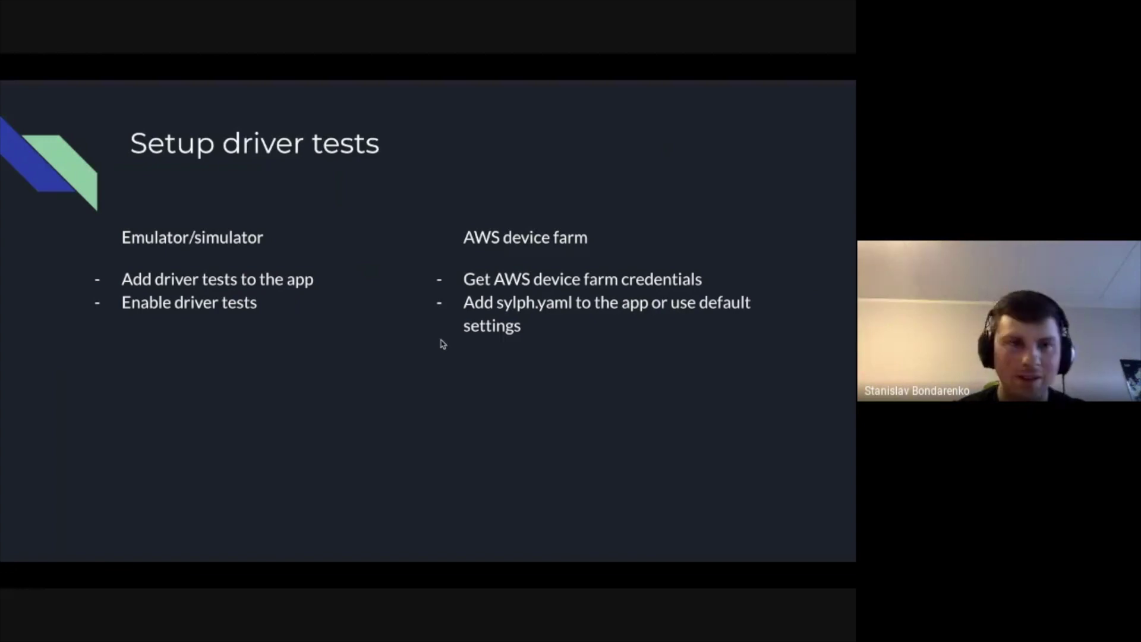
# - Create and check out a new branch named driver by editing the earlier checkout command
pyautogui.hotkey('ctrl', 'Right')
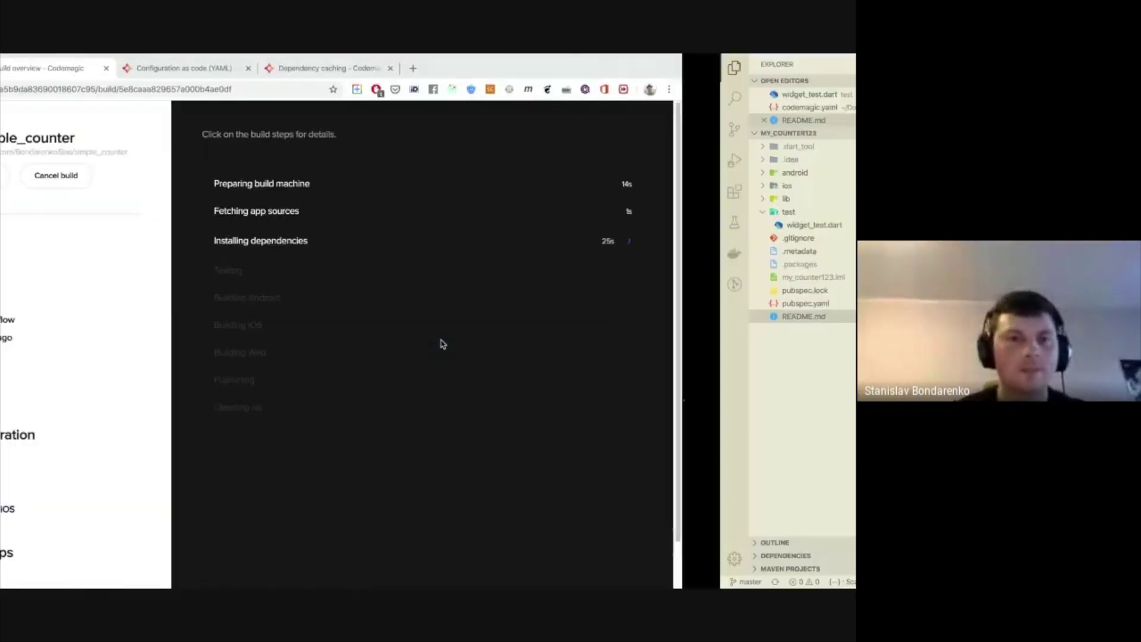
pyautogui.press('Up')
pyautogui.press('Up')
pyautogui.press('Left')
pyautogui.press('Left')
pyautogui.press('Left')
pyautogui.press('Left')
pyautogui.press('Left')
pyautogui.press('Left')
pyautogui.press('Delete')
pyautogui.press('Delete')
pyautogui.press('Delete')
pyautogui.press('Delete')
pyautogui.press('Delete')
pyautogui.press('Delete')
pyautogui.write('driver')
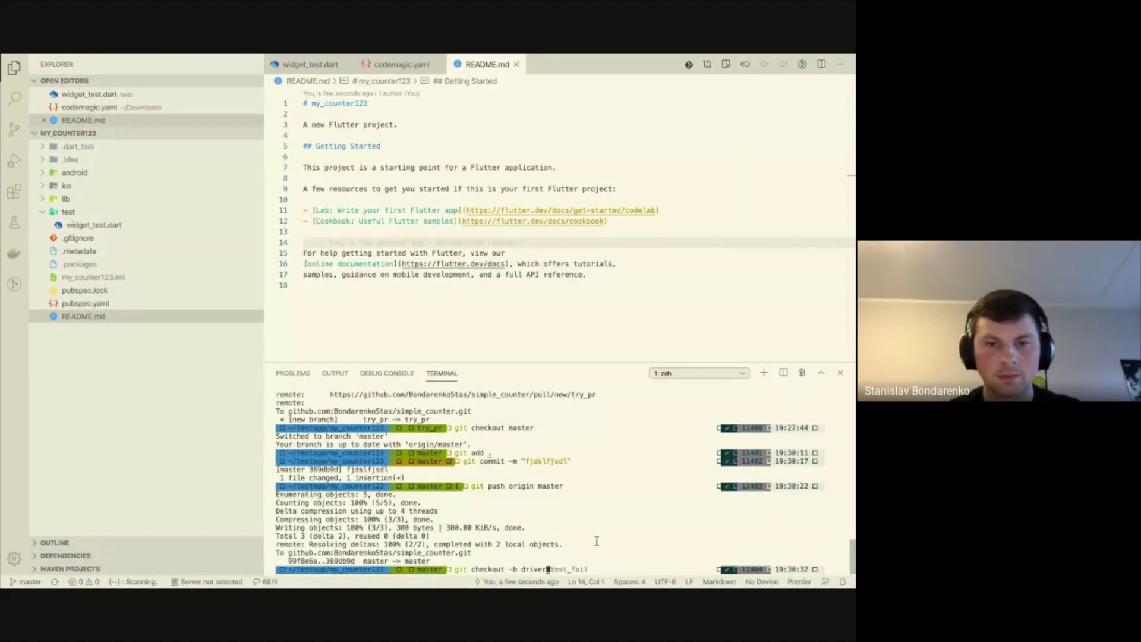
pyautogui.press('Return')
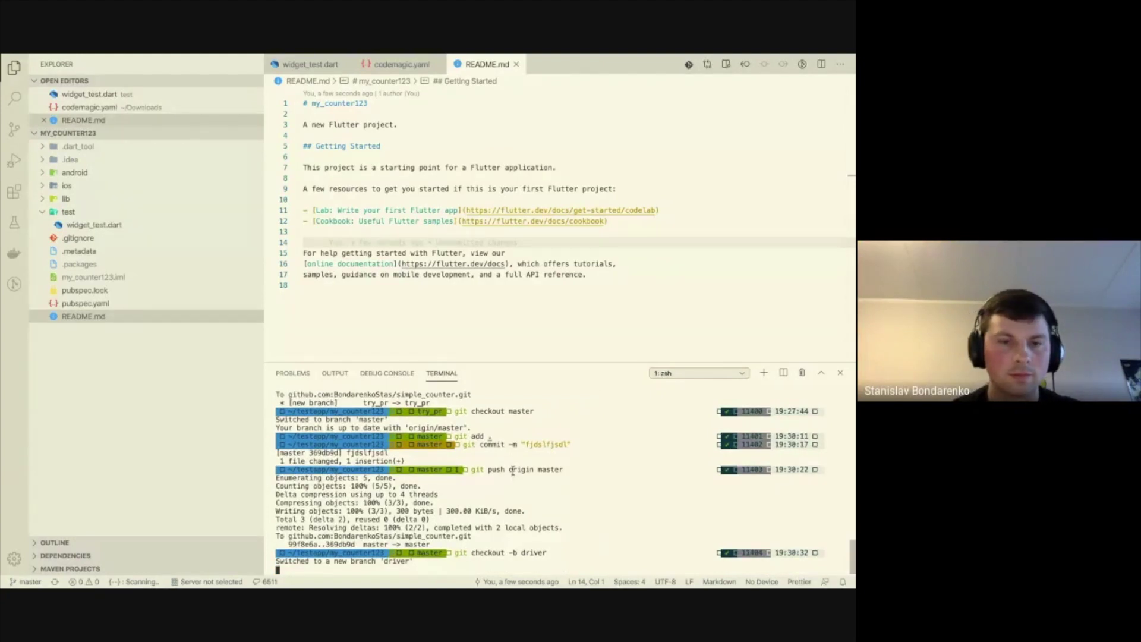
pyautogui.press('super+Tab')
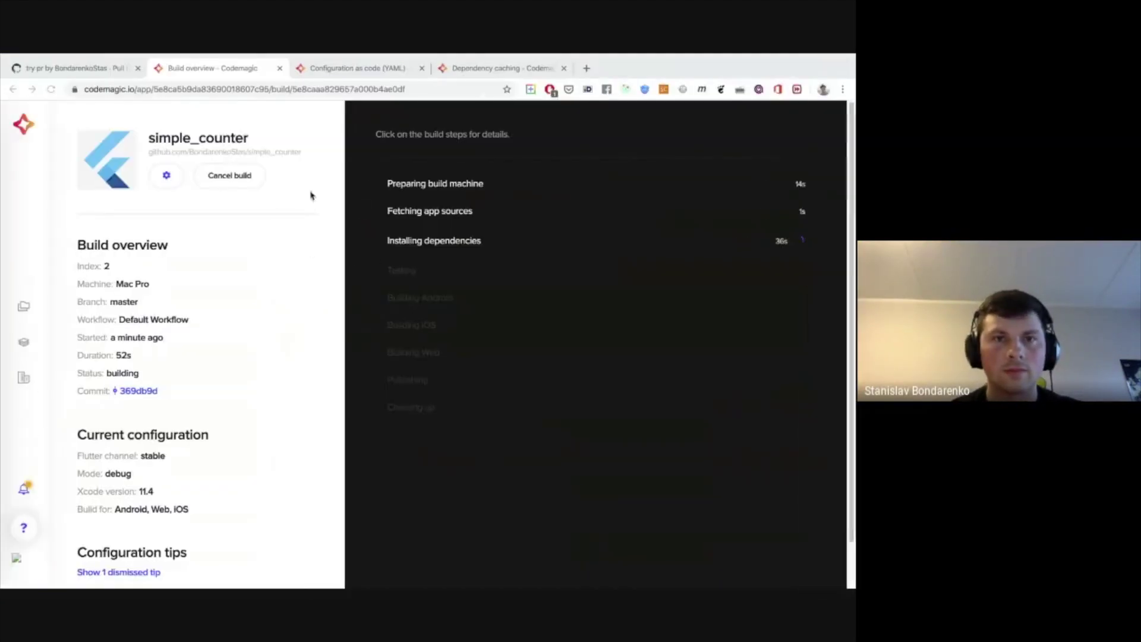
# - Search 'flutter drive test' in a new tab and open flutter.dev's integration testing introduction
pyautogui.hotkey('ctrl', 't')
pyautogui.write('flut')
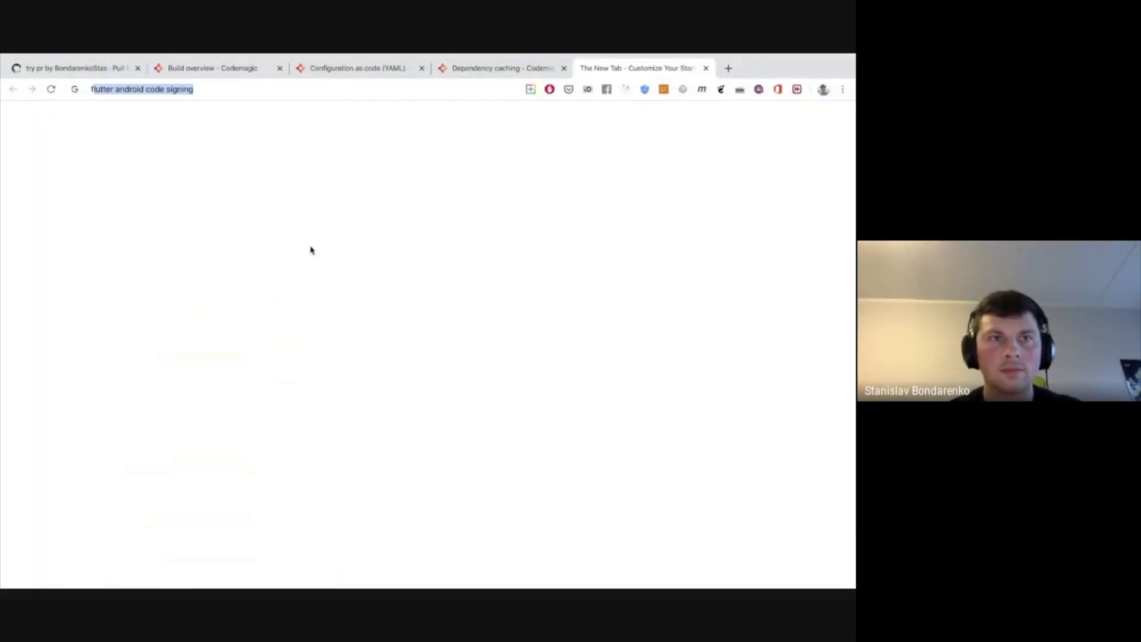
pyautogui.write('ter drive')
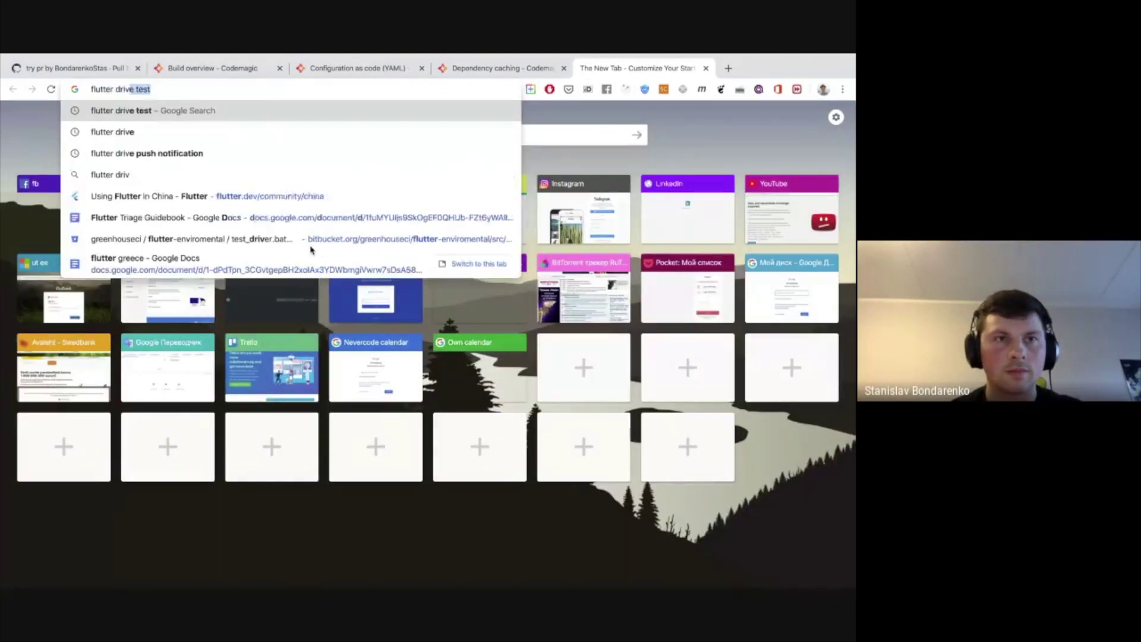
pyautogui.write(' test')
pyautogui.press('Return')
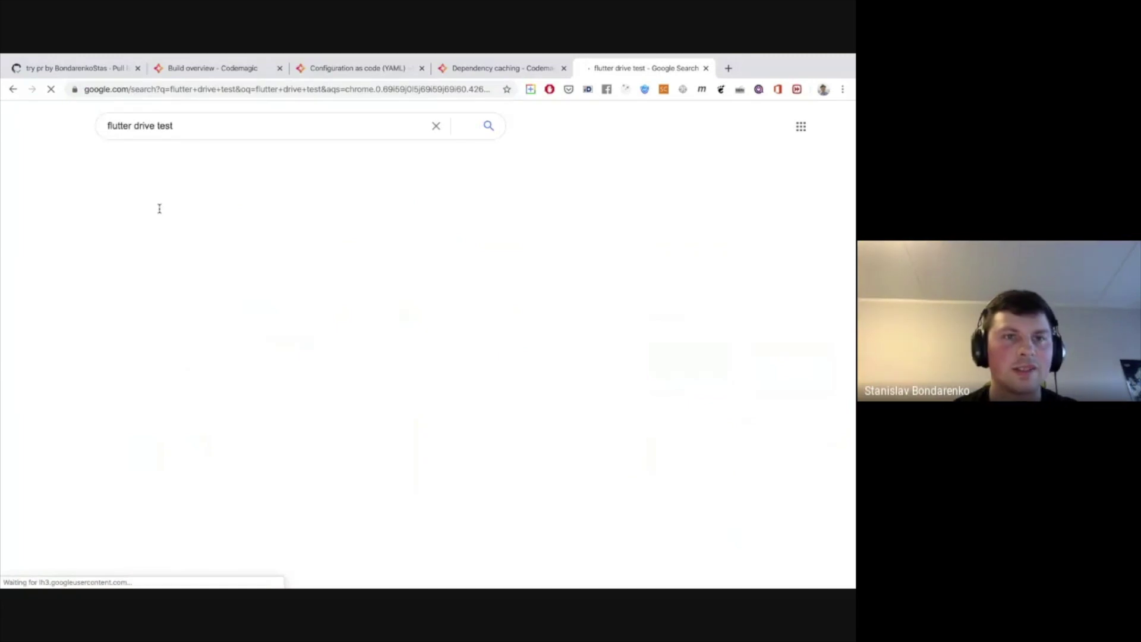
pyautogui.click(149, 223)
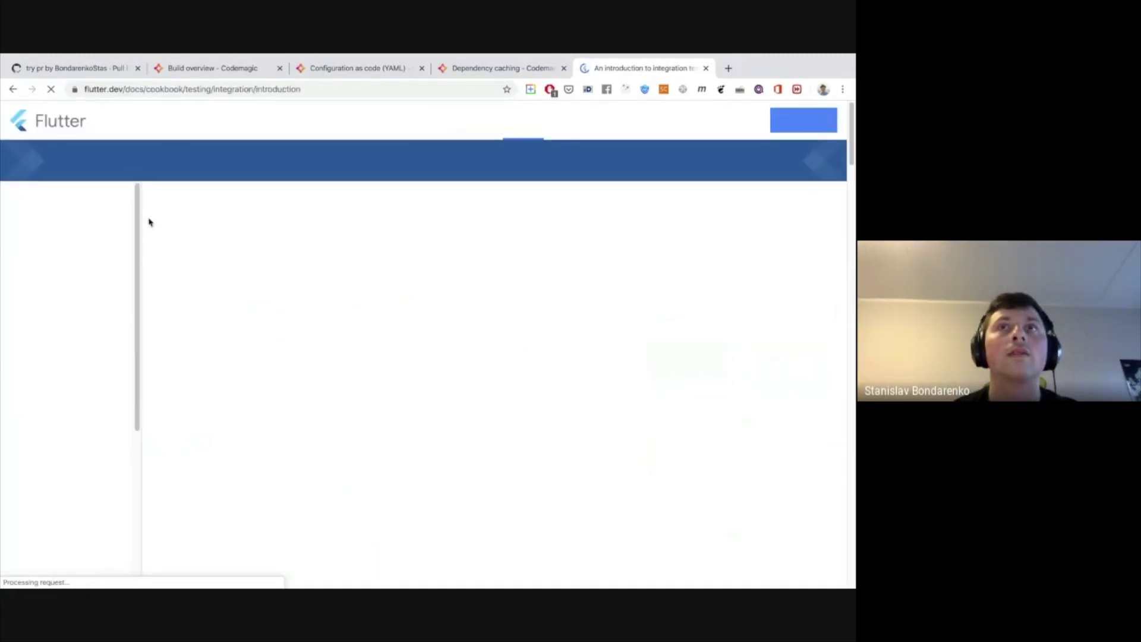
pyautogui.scroll(-5, 337, 402)
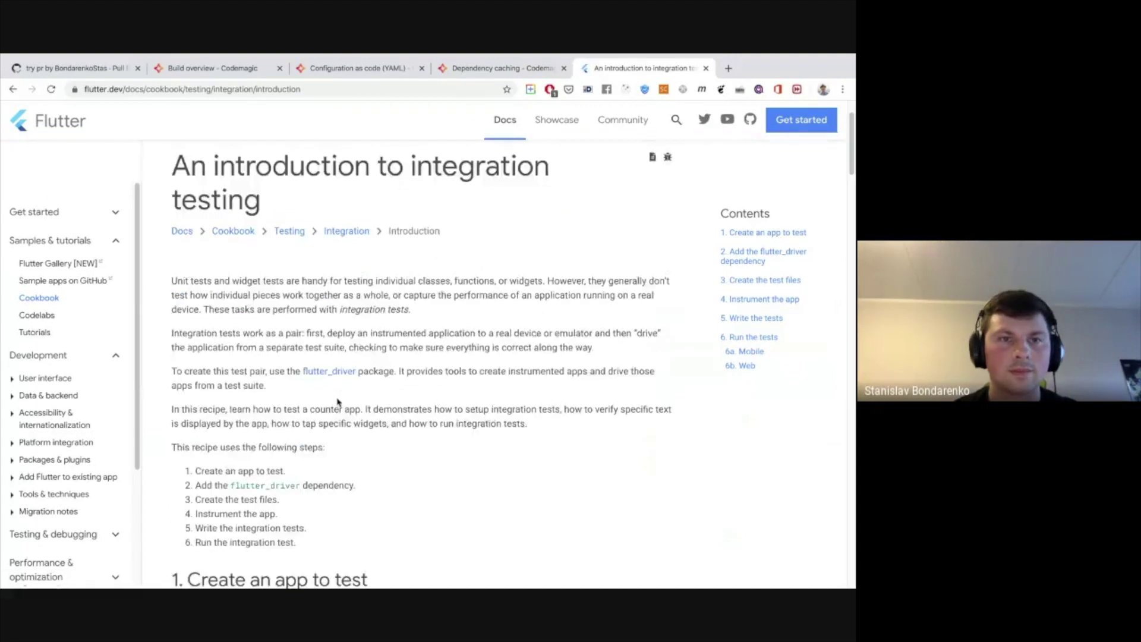
# - Replace lib/main.dart with the docs' example counter app code and save it
pyautogui.scroll(-2, 337, 402)
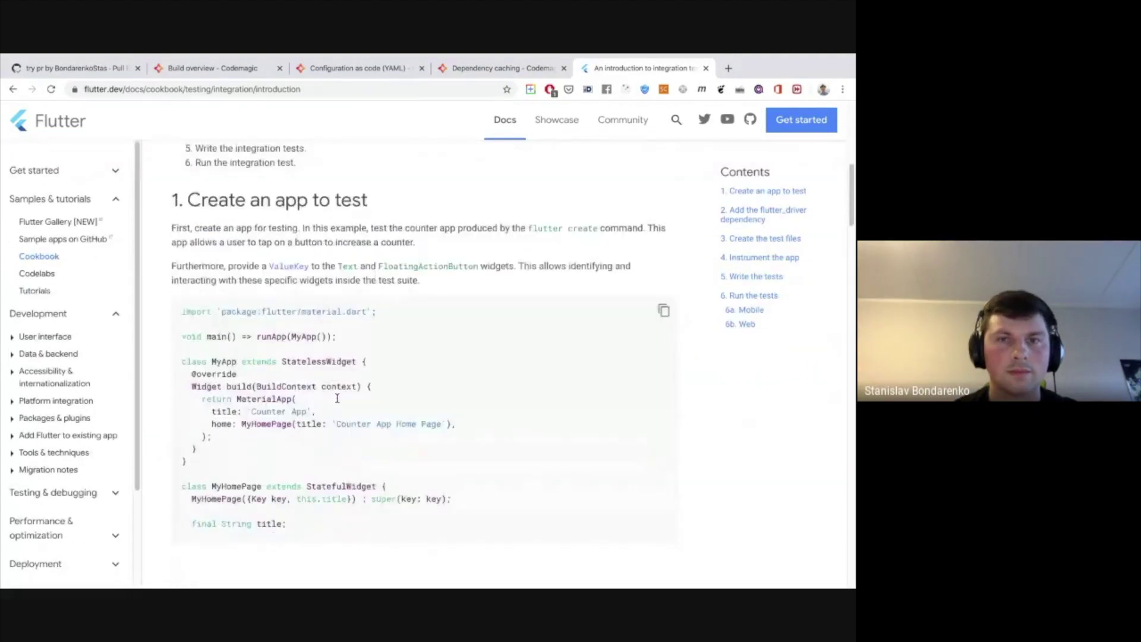
pyautogui.click(663, 312)
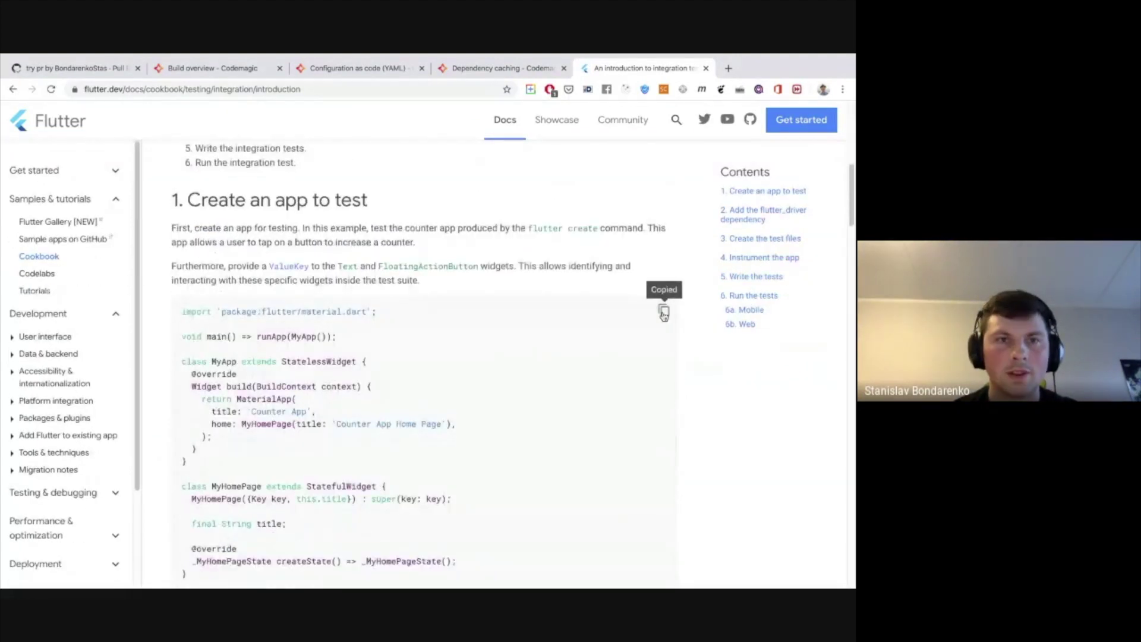
pyautogui.hotkey('ctrl', 'Right')
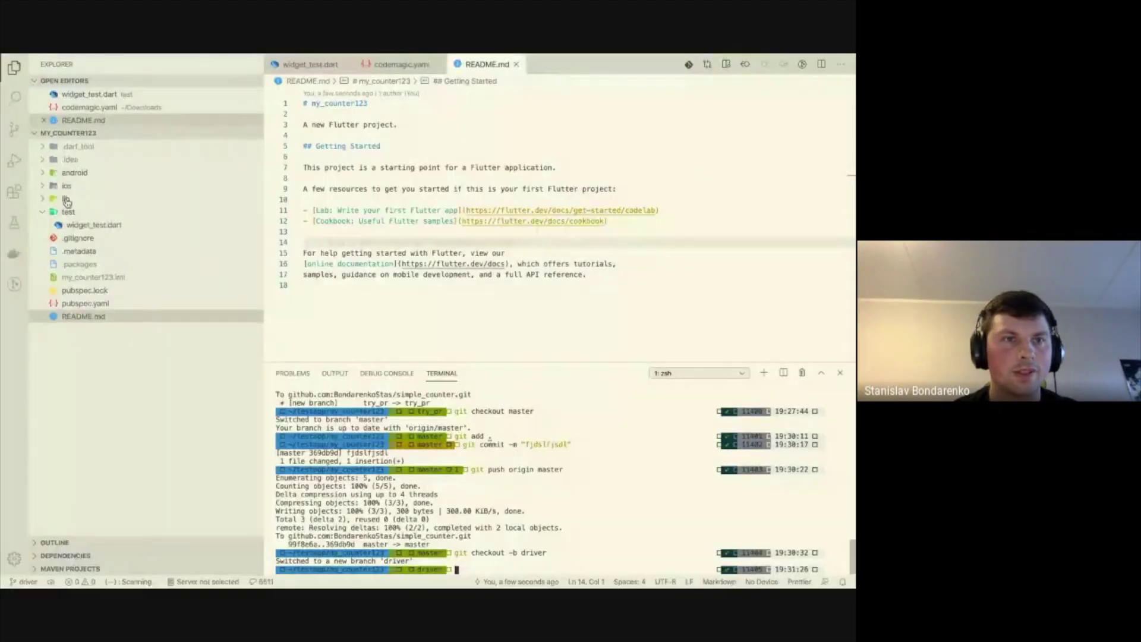
pyautogui.click(66, 200)
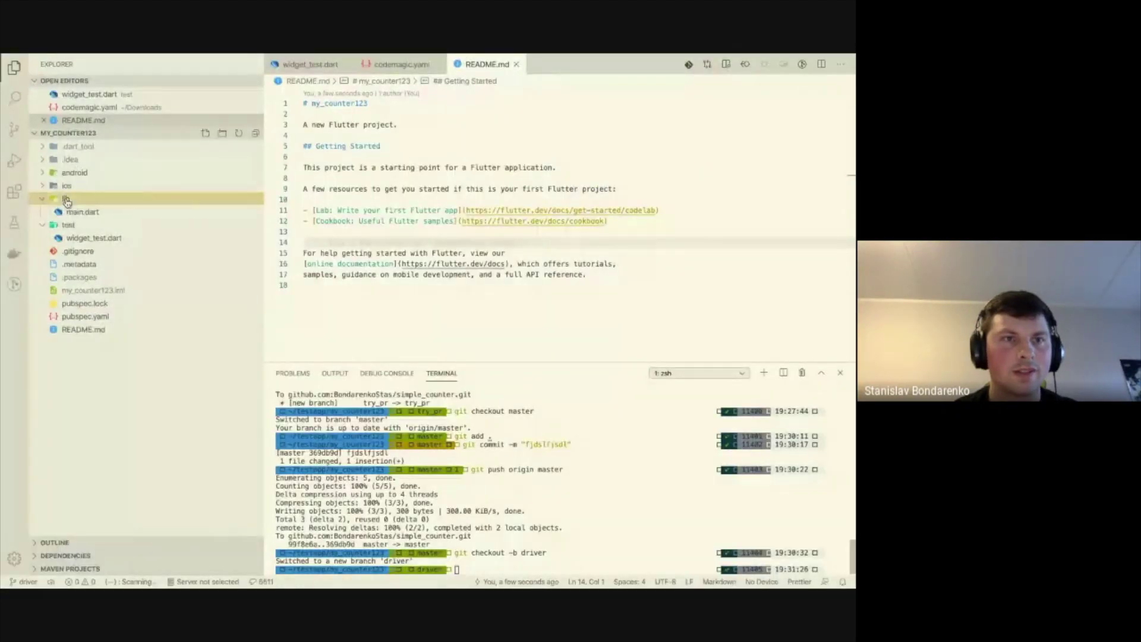
pyautogui.click(79, 211)
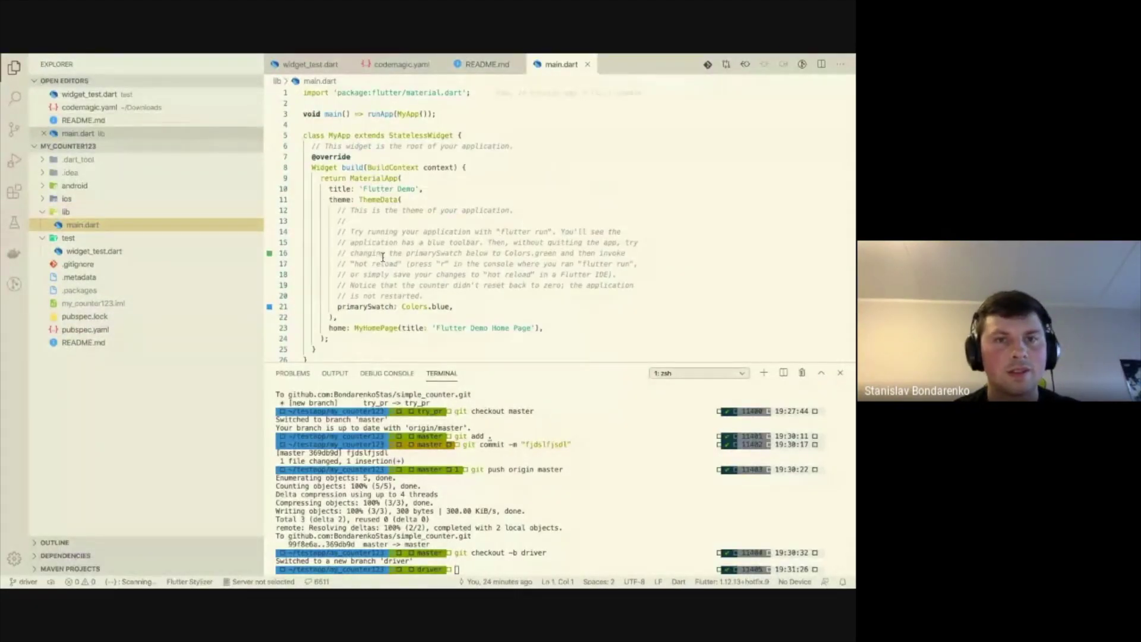
pyautogui.hotkey('ctrl', 'a')
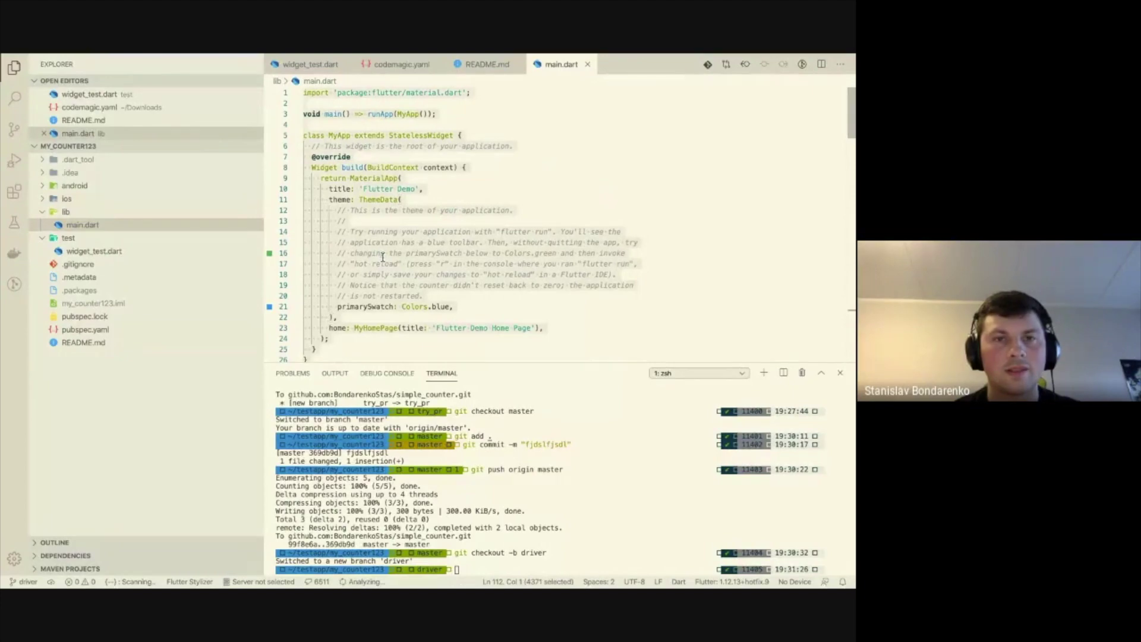
pyautogui.hotkey('ctrl', 'v')
pyautogui.hotkey('ctrl', 's')
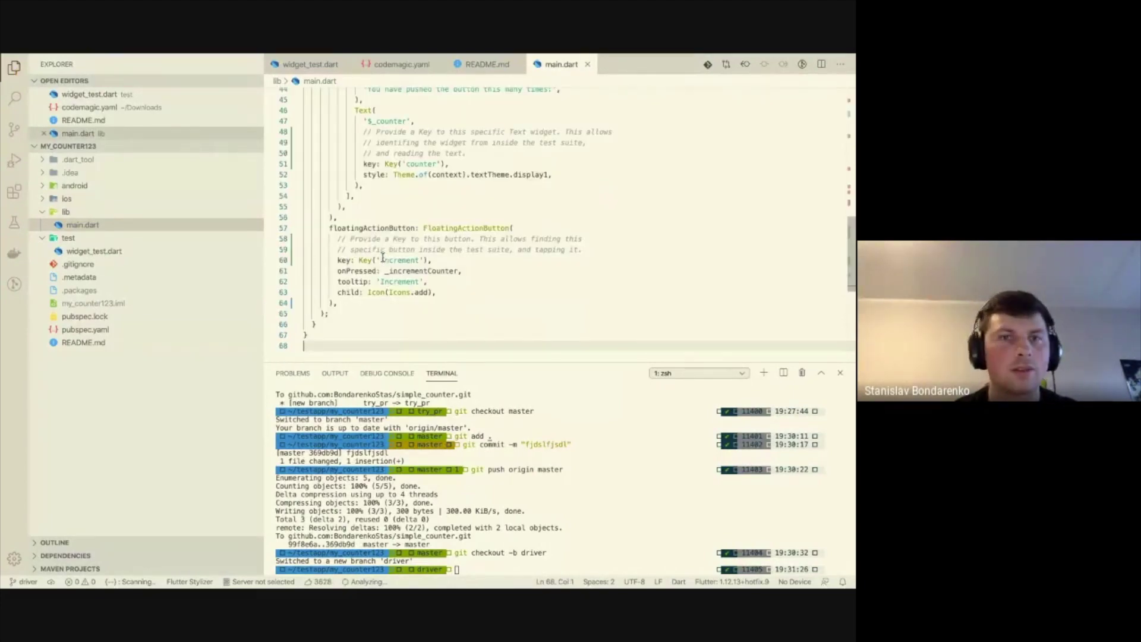
# - Copy the flutter_driver and test dependency lines from the integration-test docs
pyautogui.press('super+Tab')
pyautogui.scroll(-10, 286, 321)
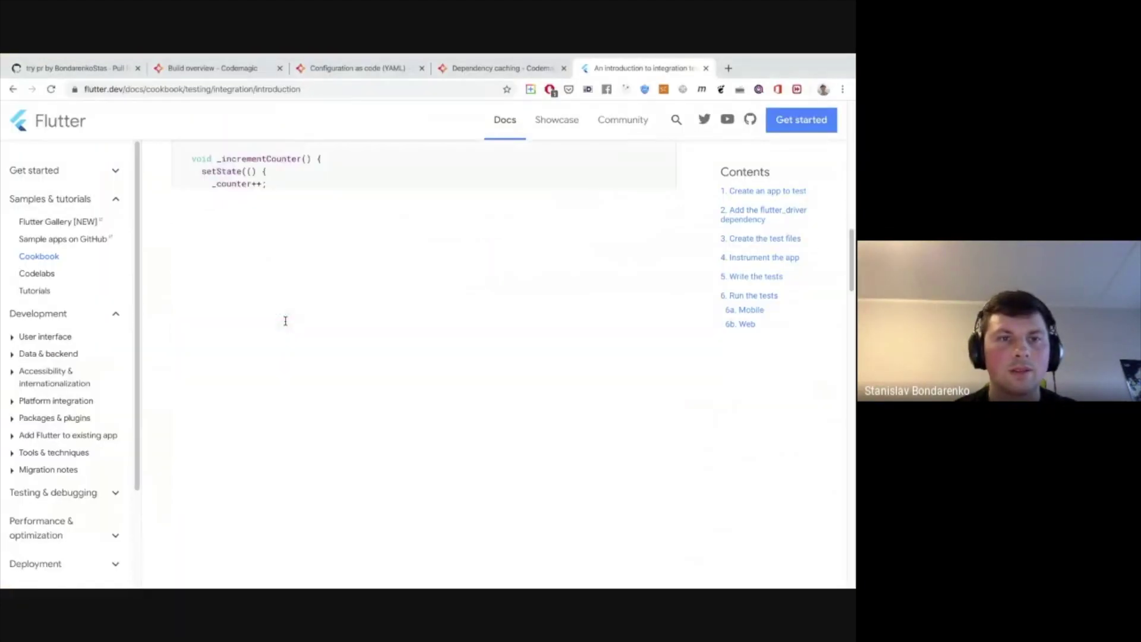
pyautogui.scroll(-3, 286, 320)
pyautogui.moveTo(238, 388); pyautogui.dragTo(183, 361)
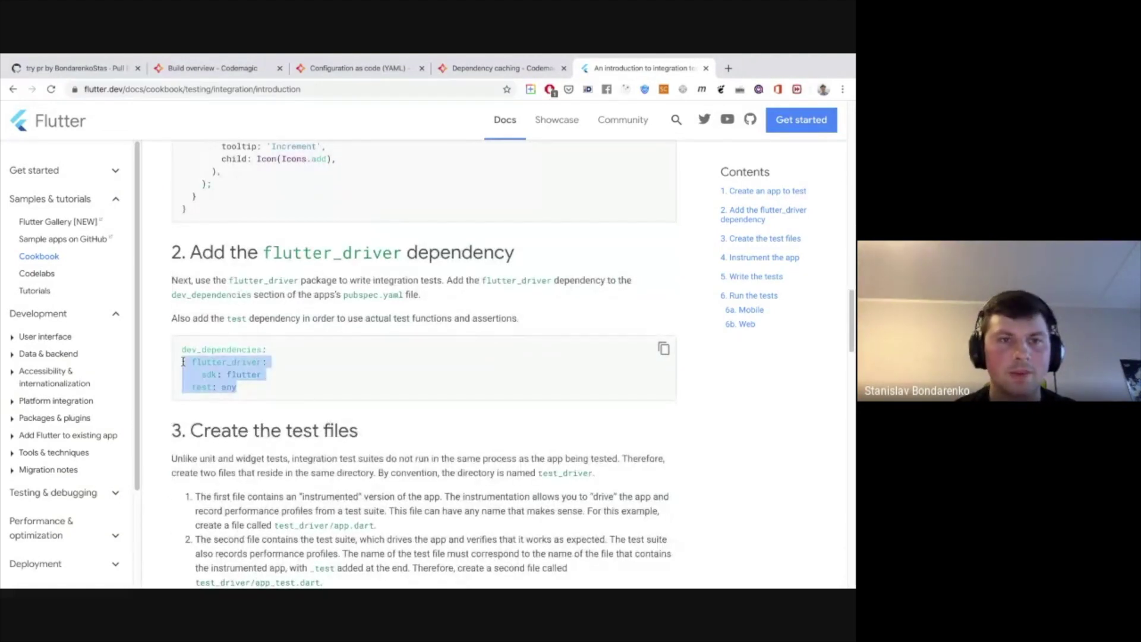
pyautogui.press('super+Tab')
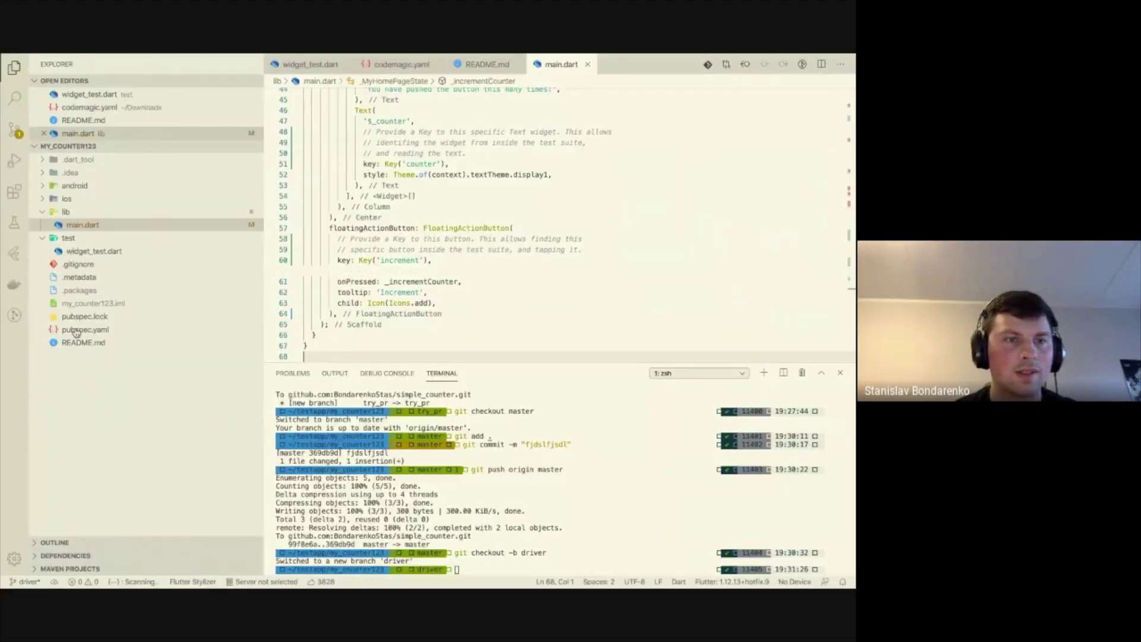
# - Paste flutter_driver (sdk: flutter) and test: any after the flutter sdk line, fix indentation, and save
pyautogui.click(83, 342)
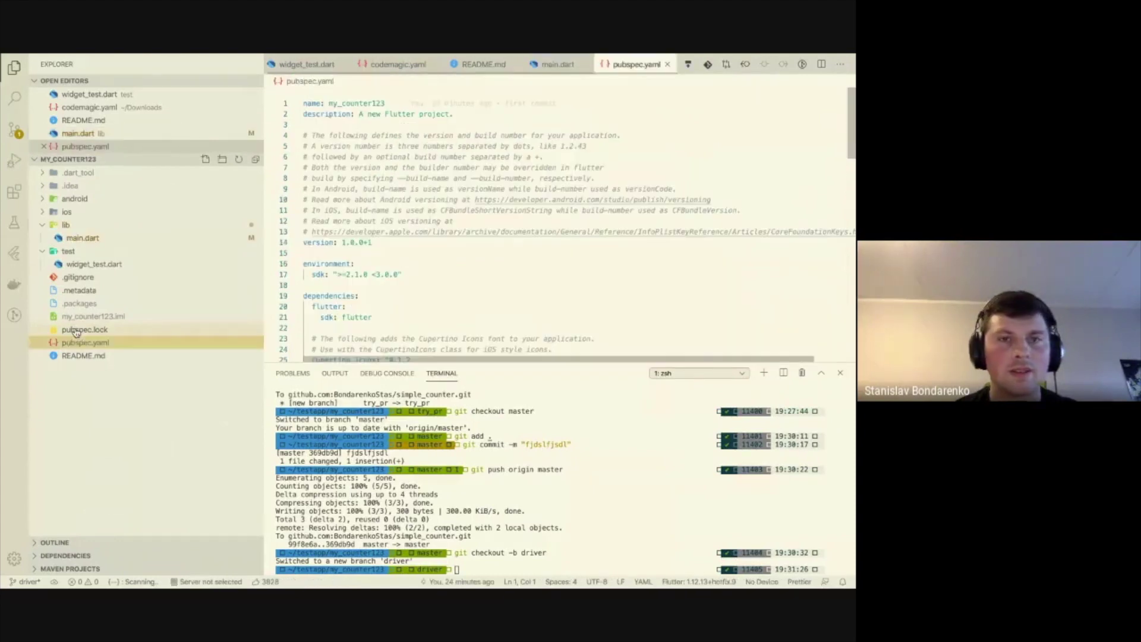
pyautogui.click(378, 320)
pyautogui.press('super+v')
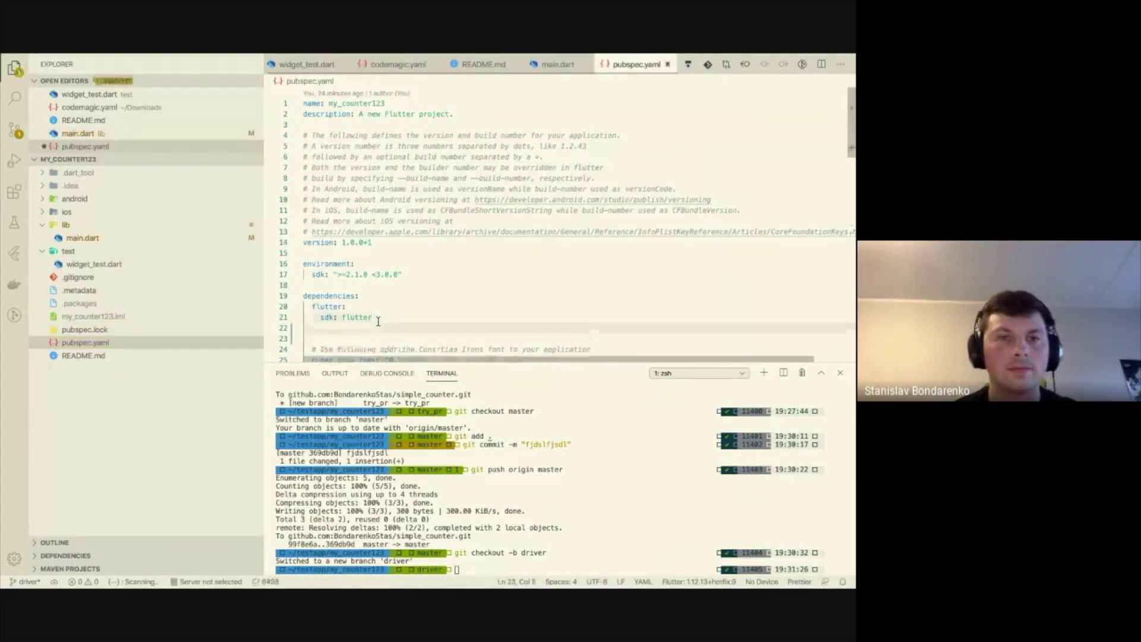
pyautogui.click(323, 323)
pyautogui.press('BackSpace')
pyautogui.press('BackSpace')
pyautogui.press('Down')
pyautogui.press('Home')
pyautogui.press('BackSpace')
pyautogui.press('Down')
pyautogui.press('BackSpace')
pyautogui.press('BackSpace')
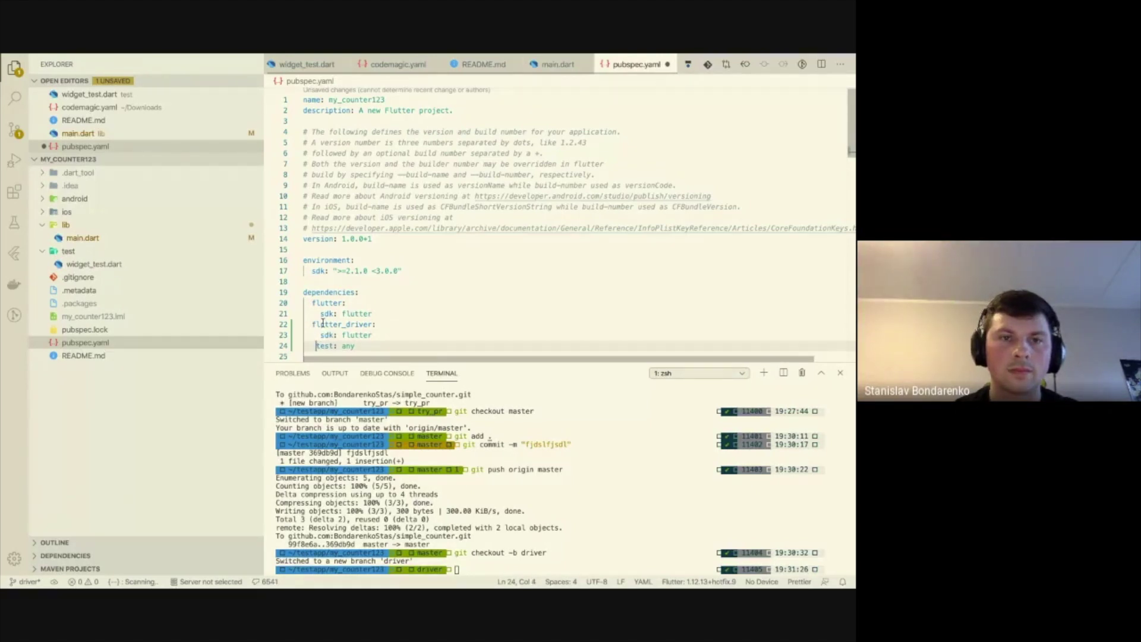
pyautogui.press('super+s')
pyautogui.scroll(-2, 490, 333)
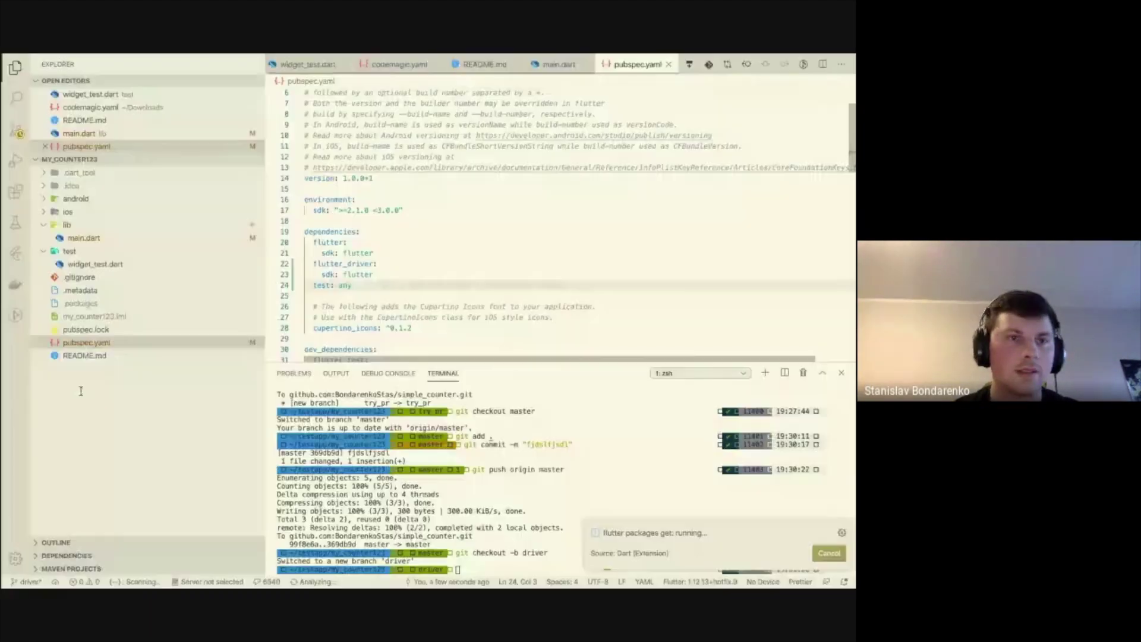
# - Create a test_driver folder at the project root
pyautogui.rightClick(96, 384)
pyautogui.click(110, 389)
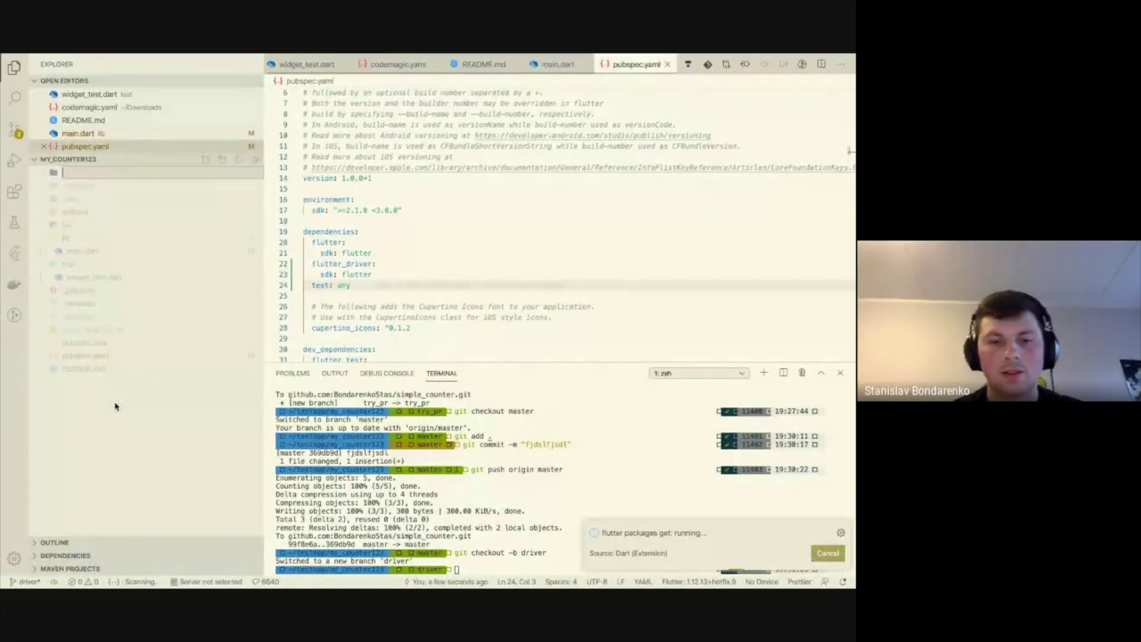
pyautogui.write('test_driver')
pyautogui.press('Return')
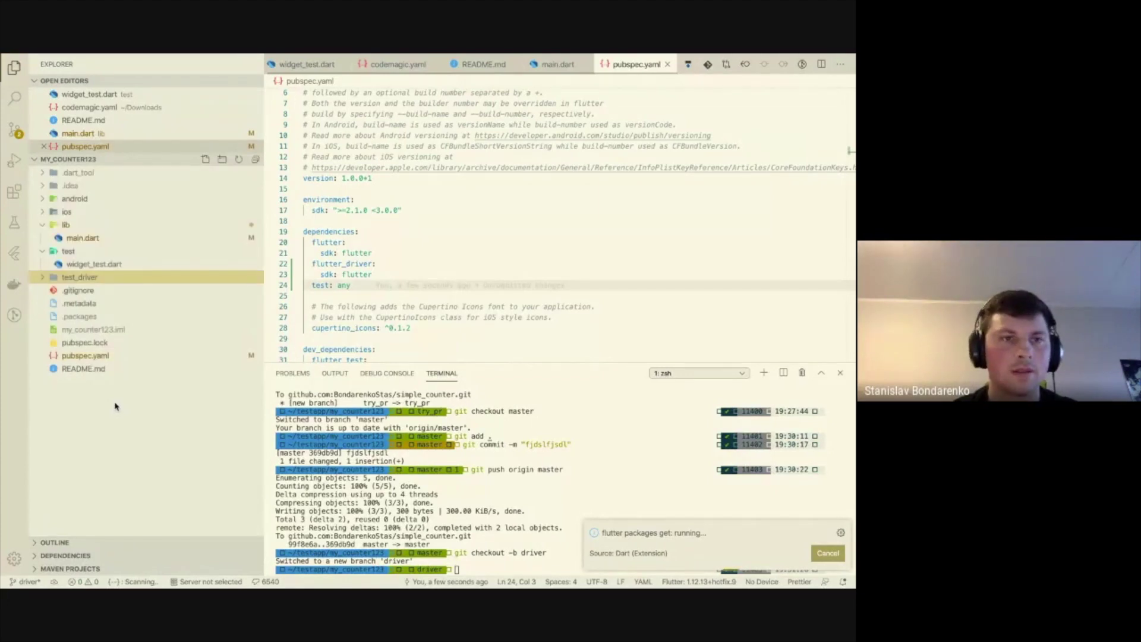
# - Add main.dart and main_test.dart files inside test_driver
pyautogui.rightClick(77, 278)
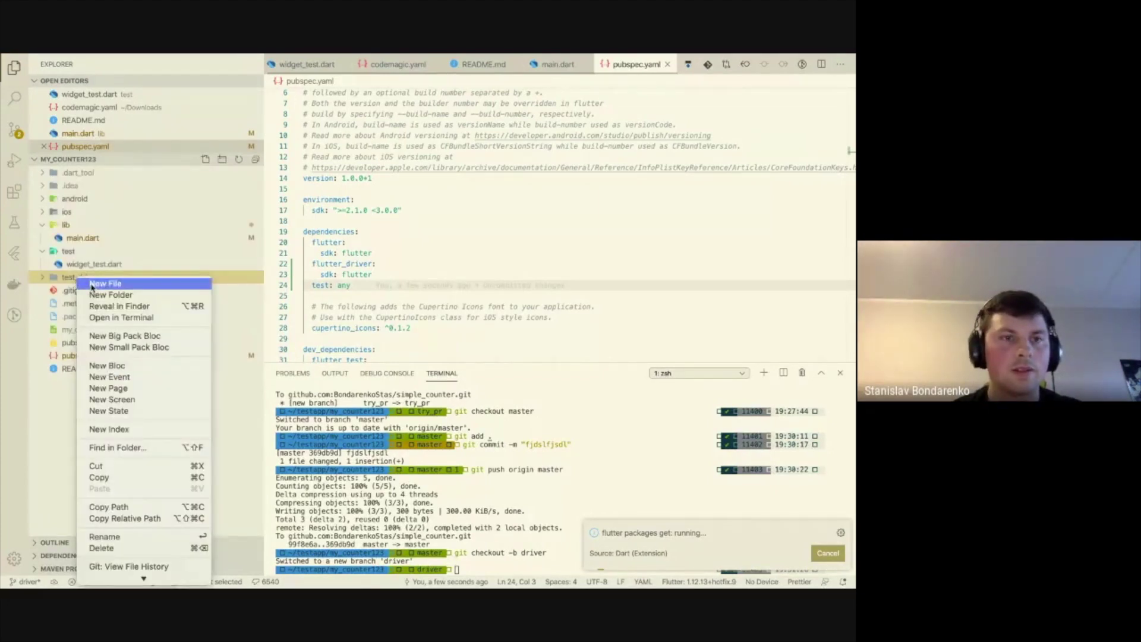
pyautogui.click(91, 285)
pyautogui.write('maint')
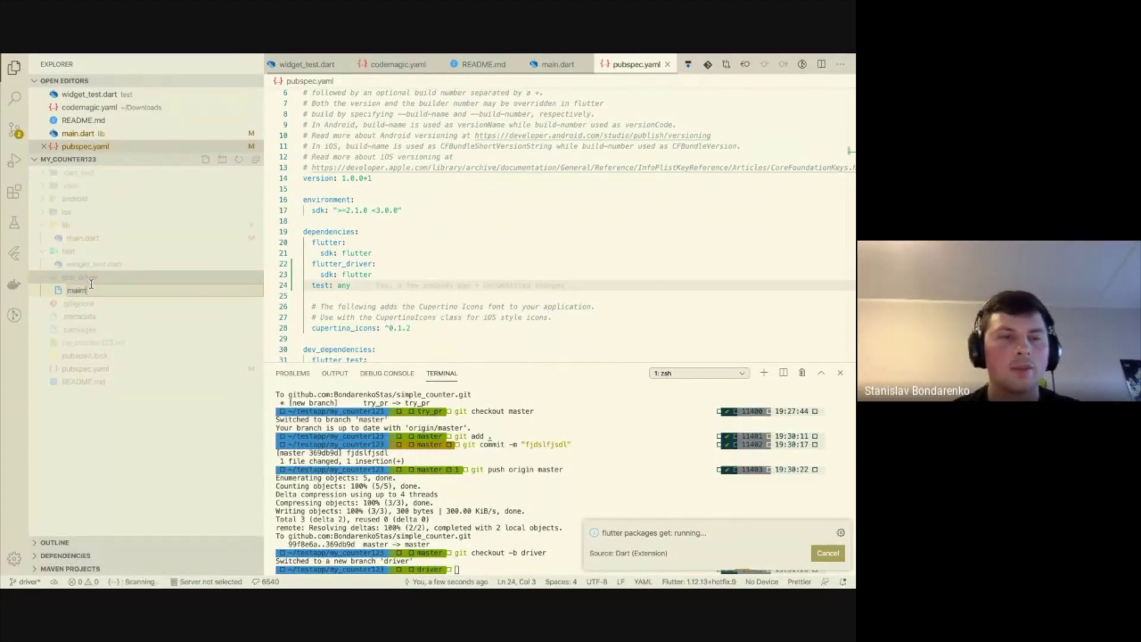
pyautogui.write('dart')
pyautogui.press('Return')
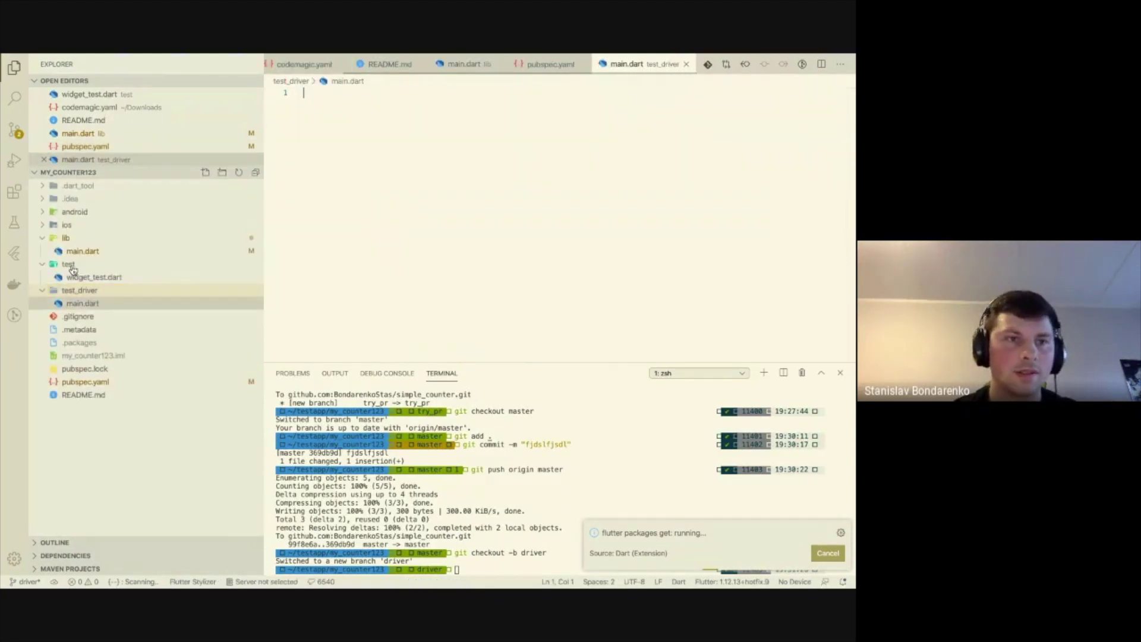
pyautogui.rightClick(78, 290)
pyautogui.click(112, 294)
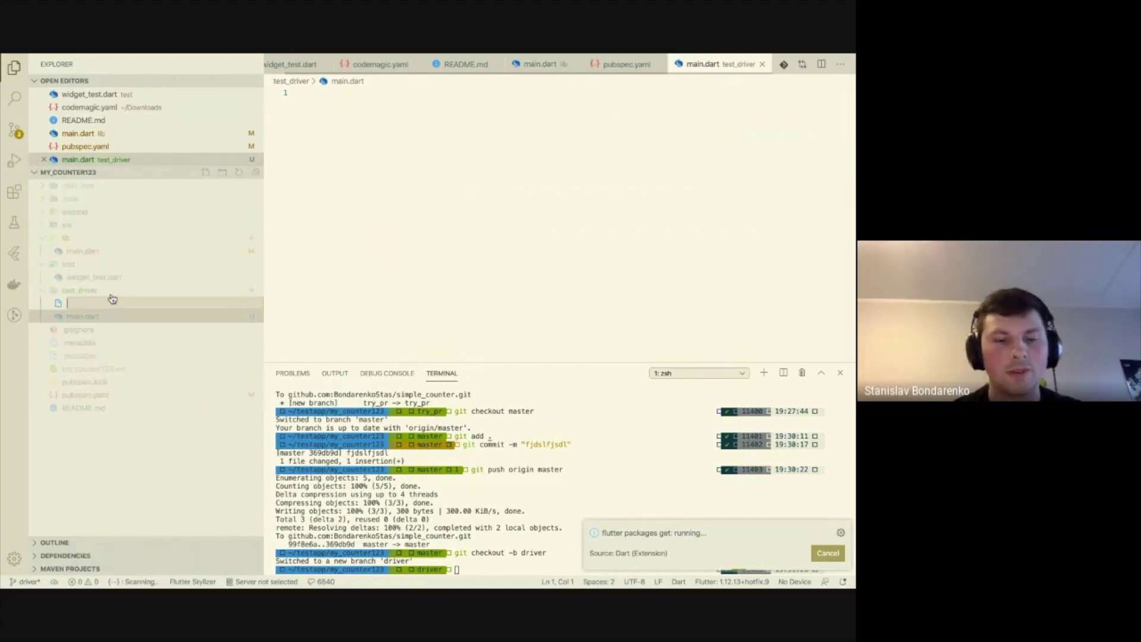
pyautogui.write('main_test.dart')
pyautogui.press('Return')
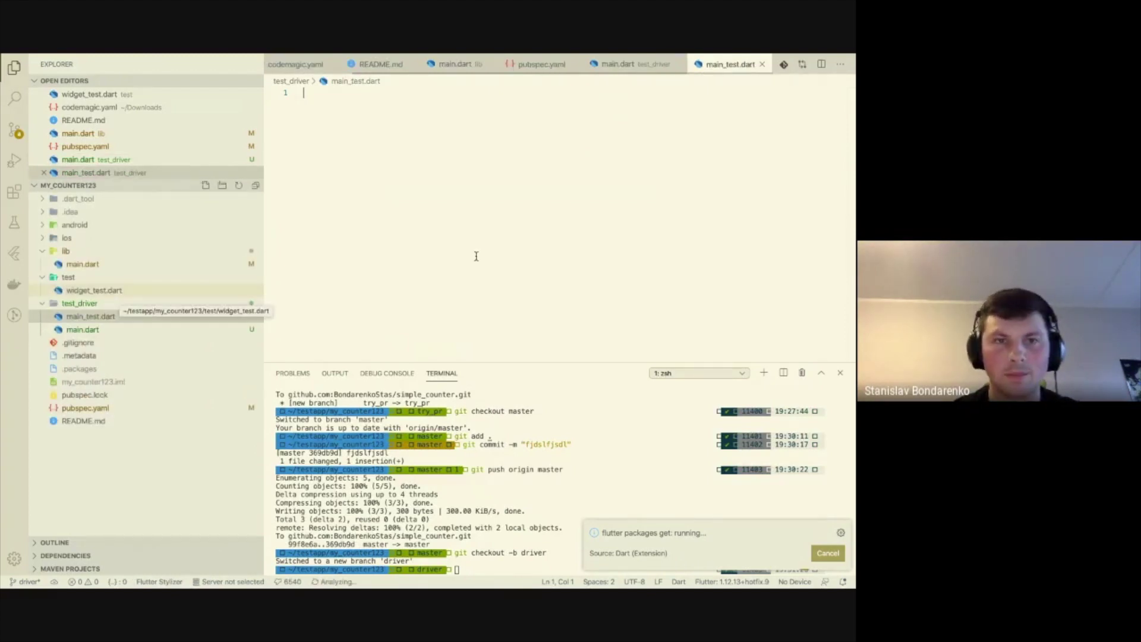
pyautogui.press('super+Tab')
# - Copy the 'Instrument the app' code sample from the Flutter integration-test docs
pyautogui.scroll(-3, 683, 433)
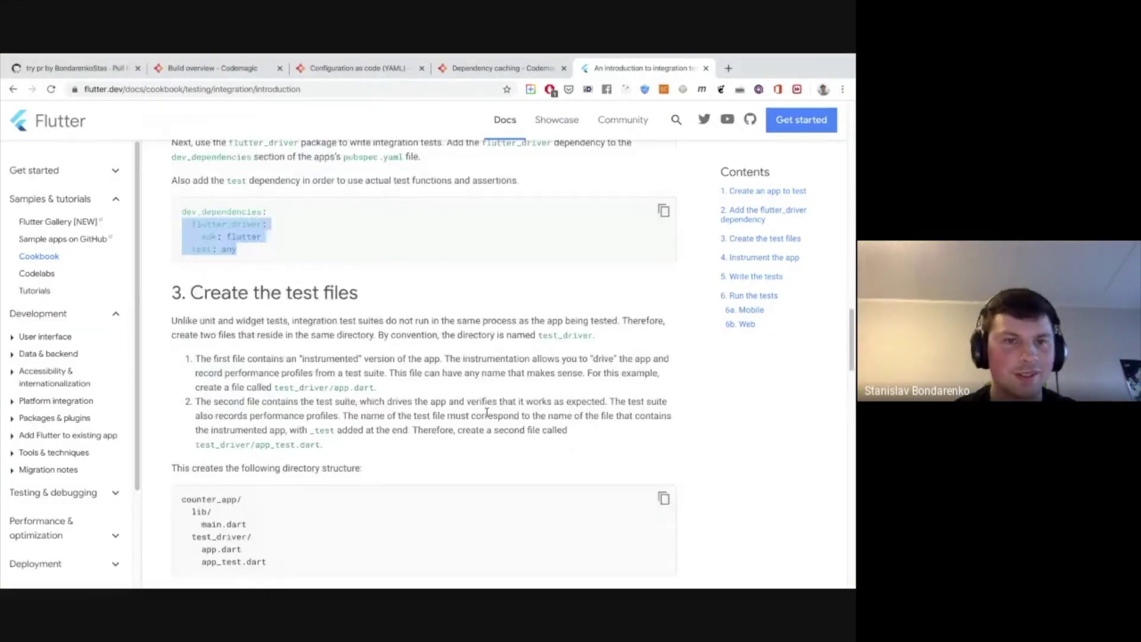
pyautogui.scroll(-2, 487, 413)
pyautogui.scroll(-2, 487, 416)
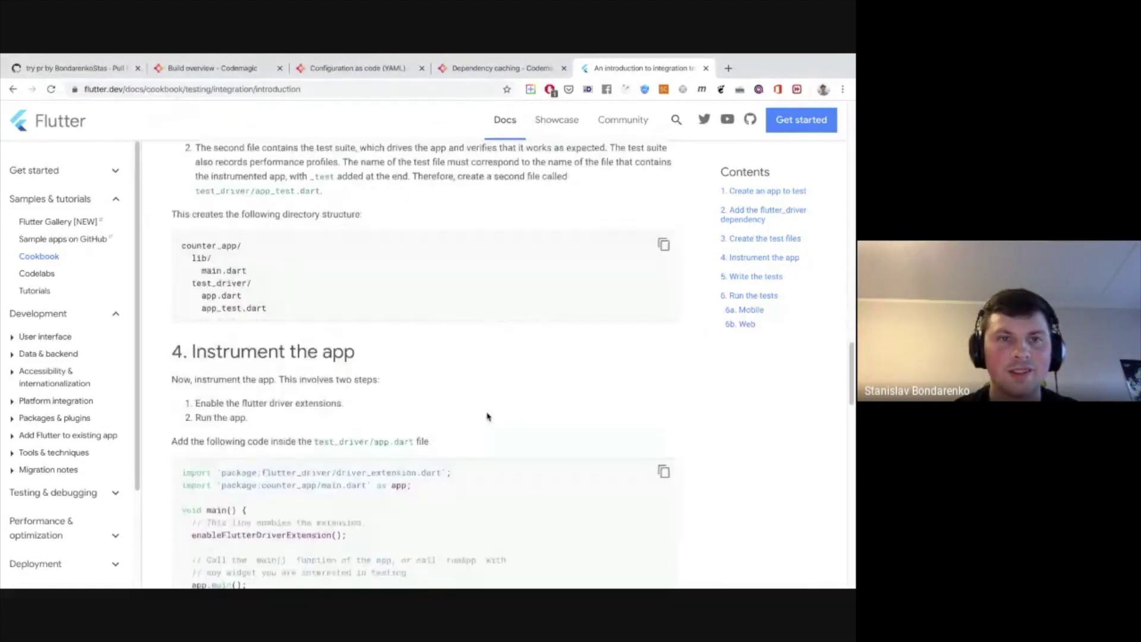
pyautogui.scroll(-2, 529, 353)
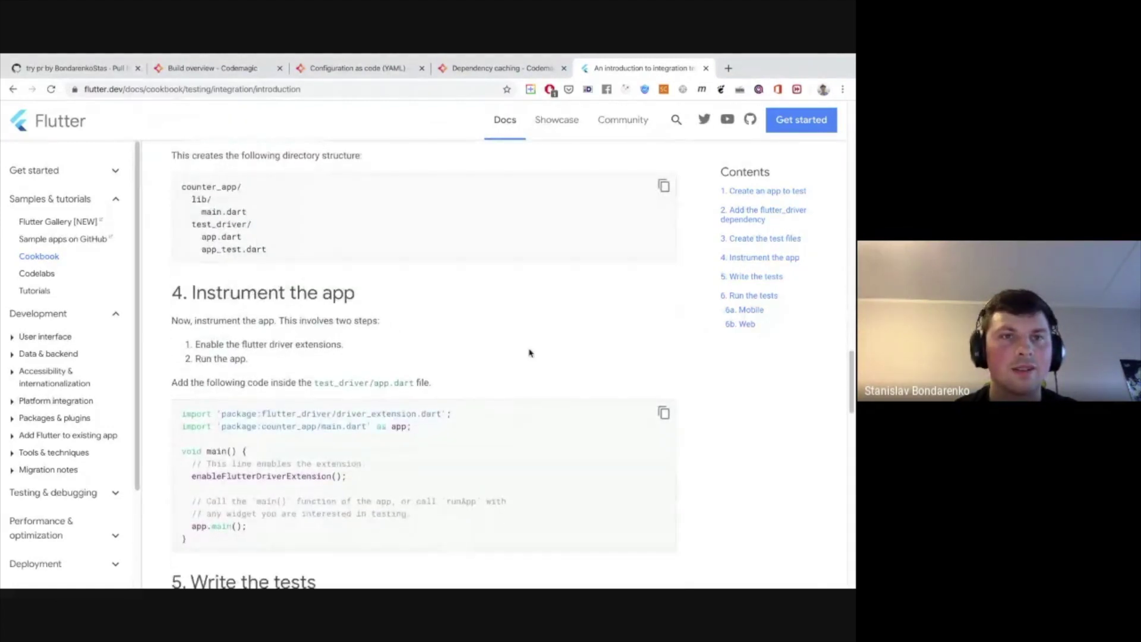
pyautogui.scroll(1, 529, 353)
pyautogui.hotkey('ctrl', 'Right')
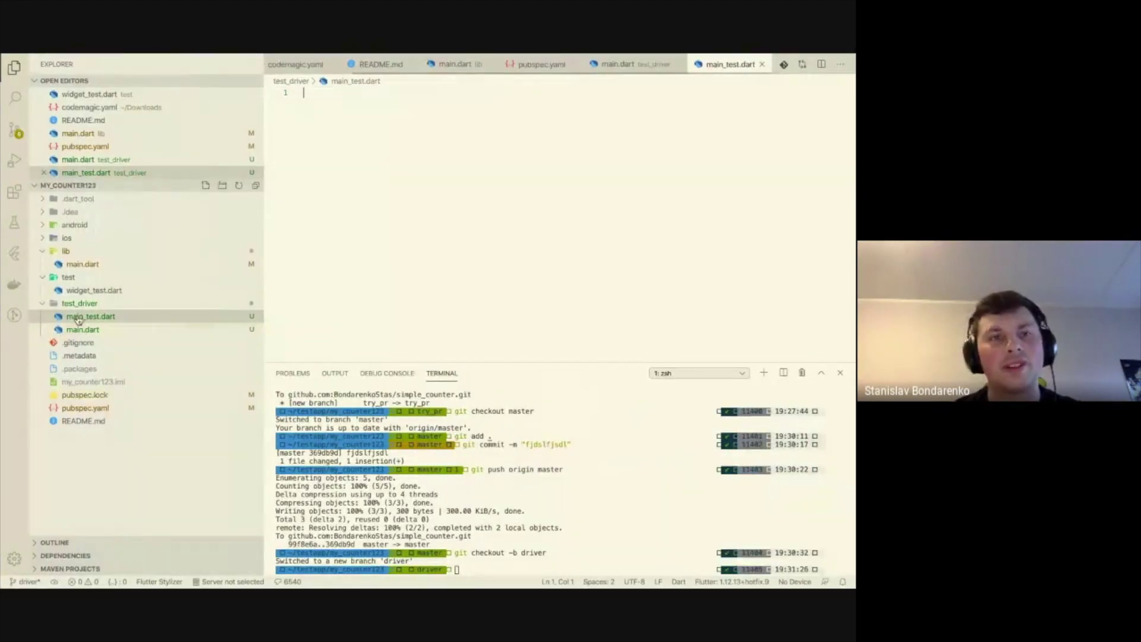
pyautogui.hotkey('ctrl', 'Left')
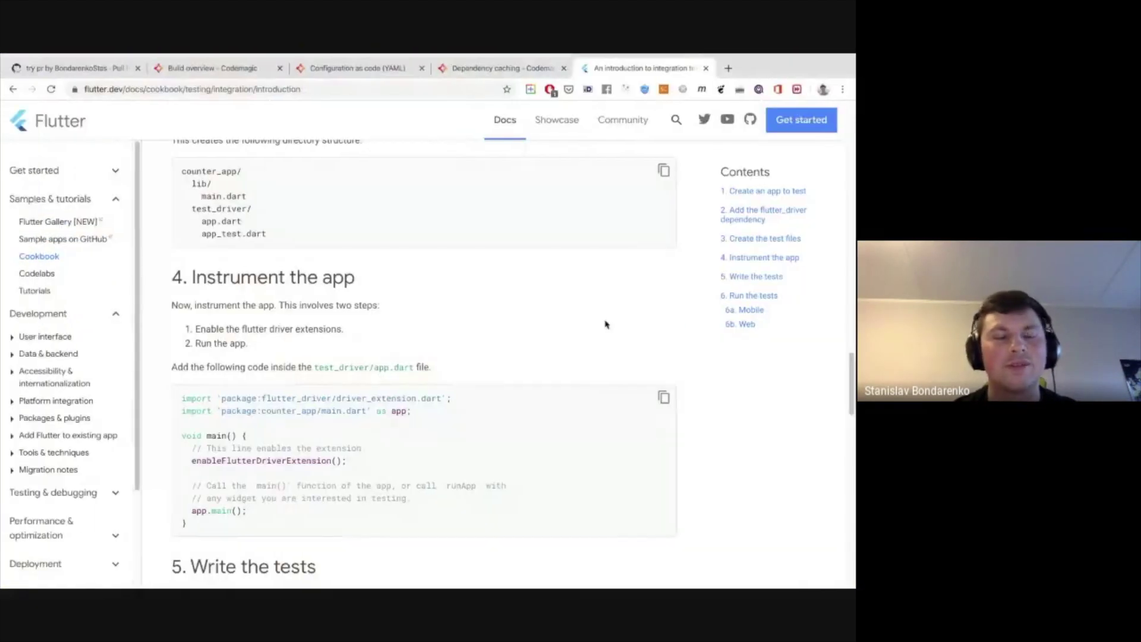
pyautogui.scroll(-1, 606, 323)
pyautogui.click(663, 346)
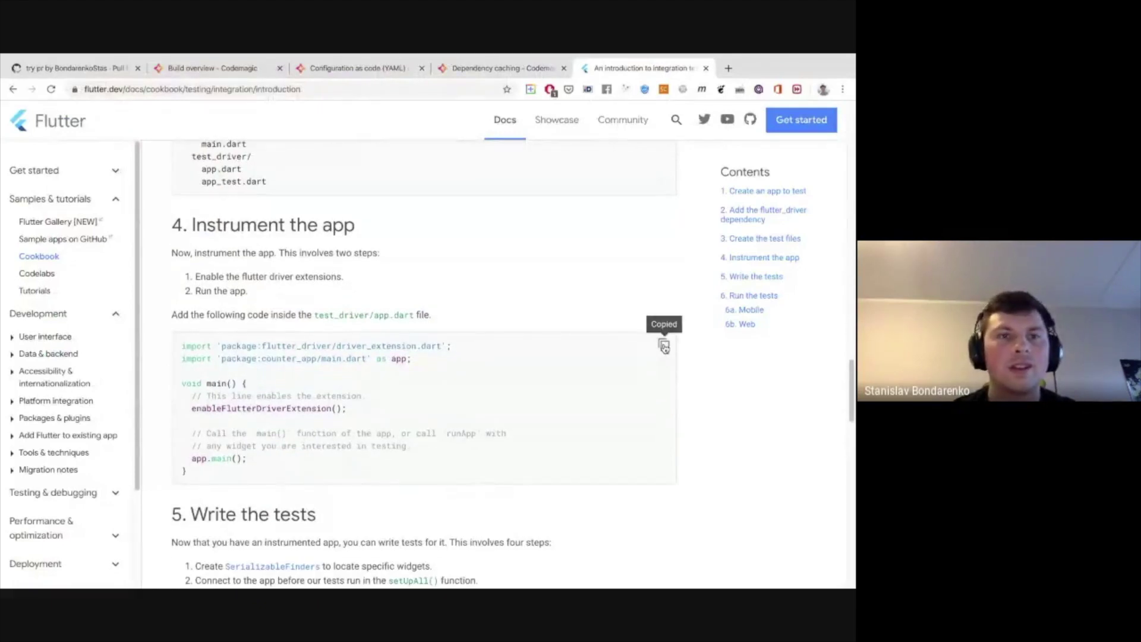
# - Paste the snippet into test_driver/main.dart, rename counter_app to my_counter123, and save
pyautogui.hotkey('ctrl', 'Right')
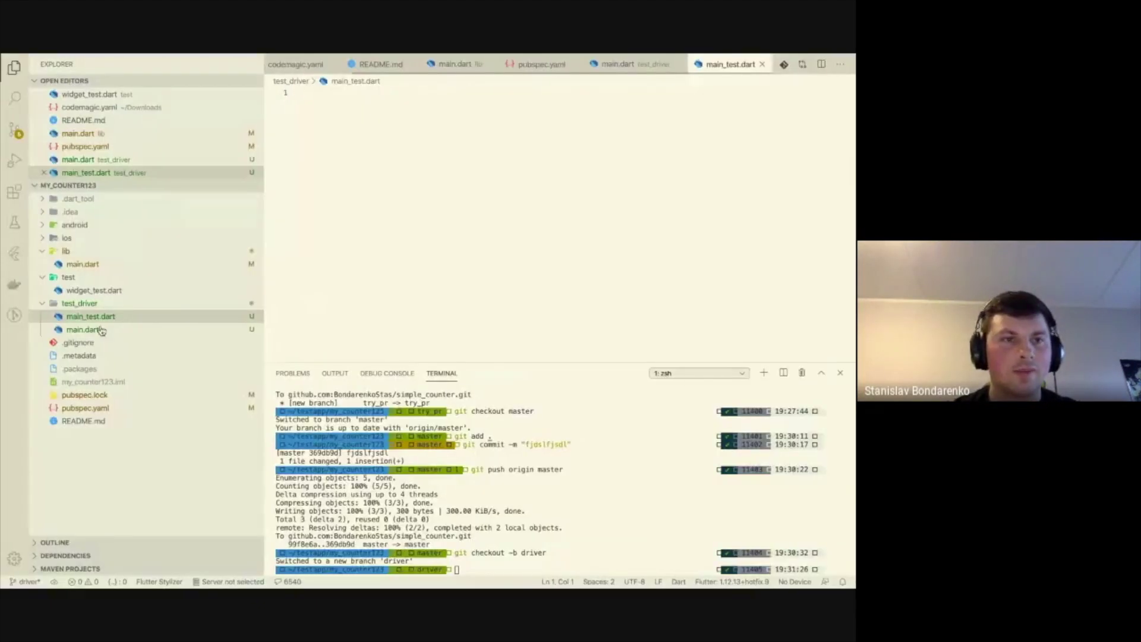
pyautogui.click(83, 329)
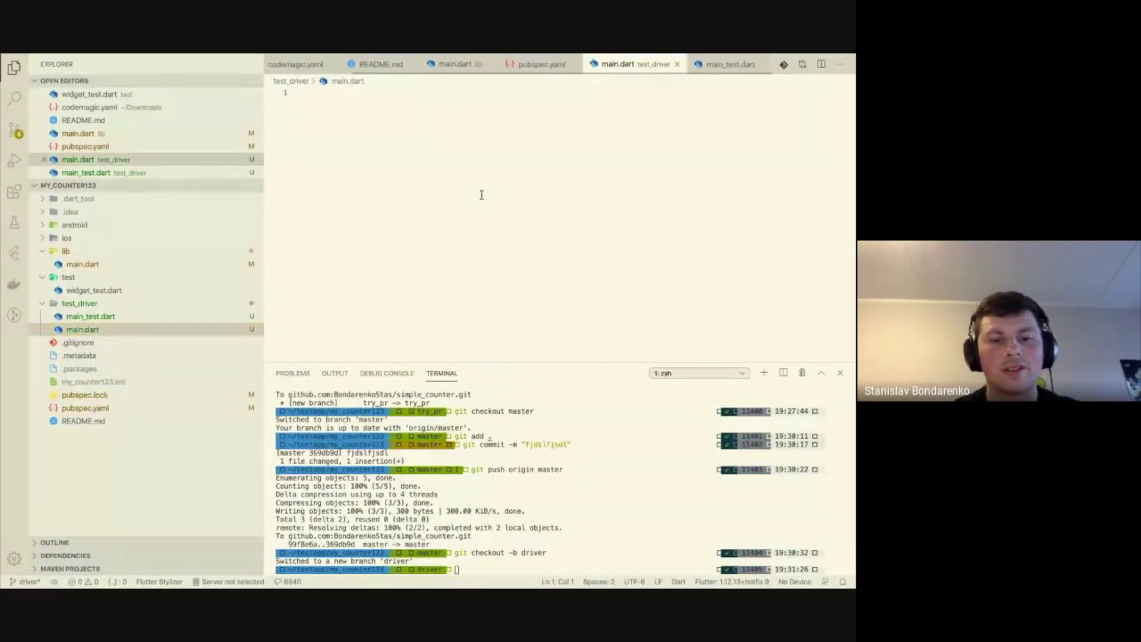
pyautogui.press('super+v')
pyautogui.doubleClick(395, 103)
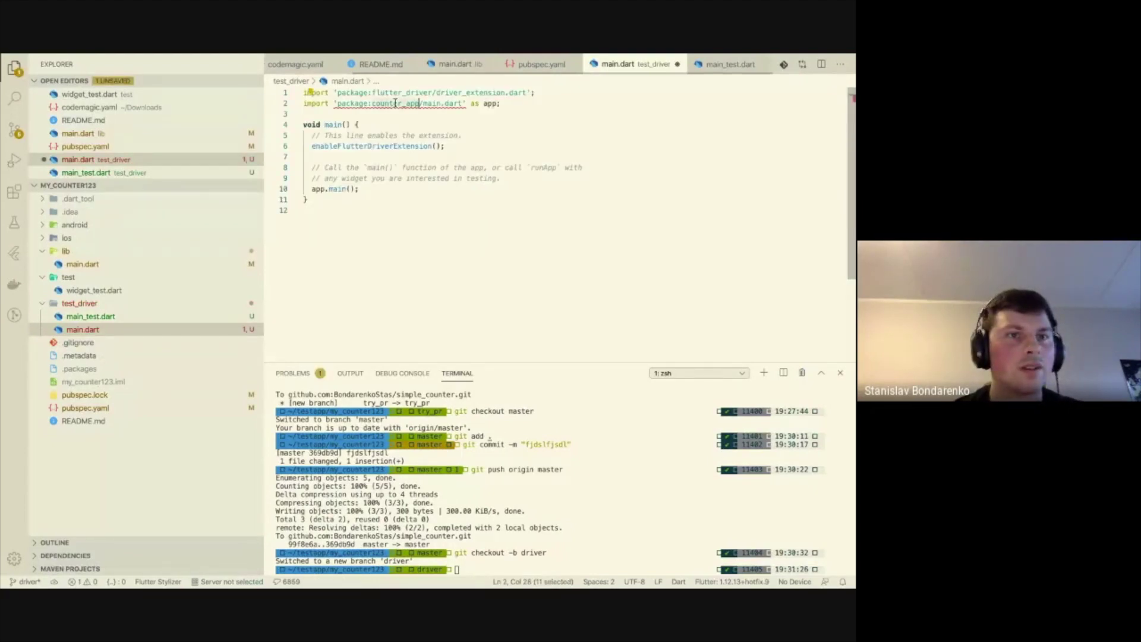
pyautogui.write('my_counter123')
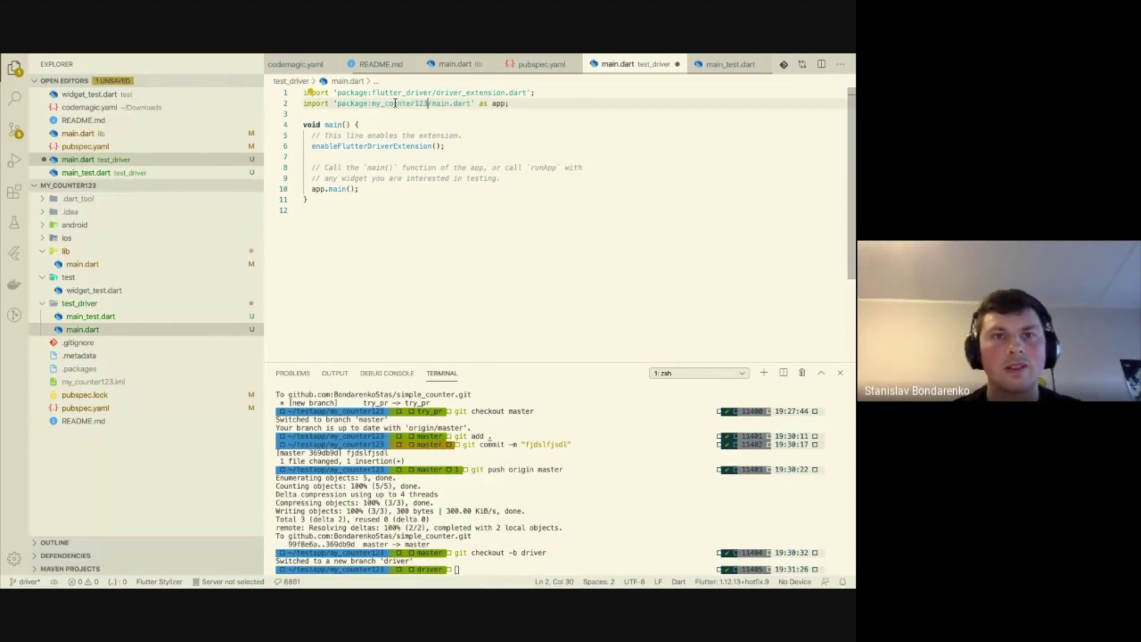
pyautogui.press('super+s')
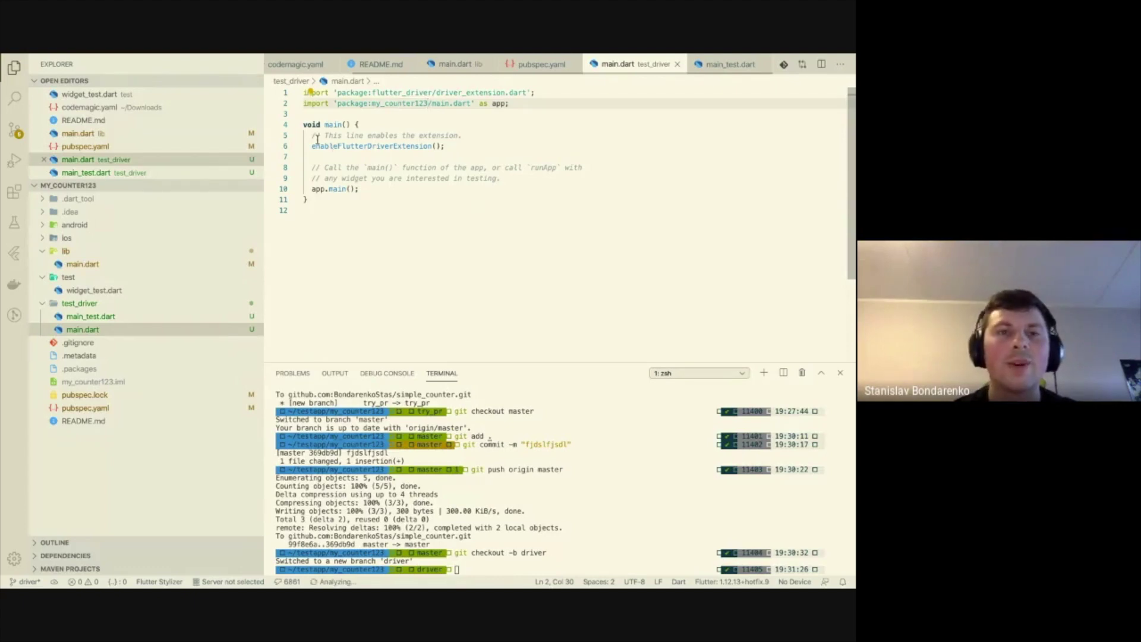
pyautogui.moveTo(326, 144)
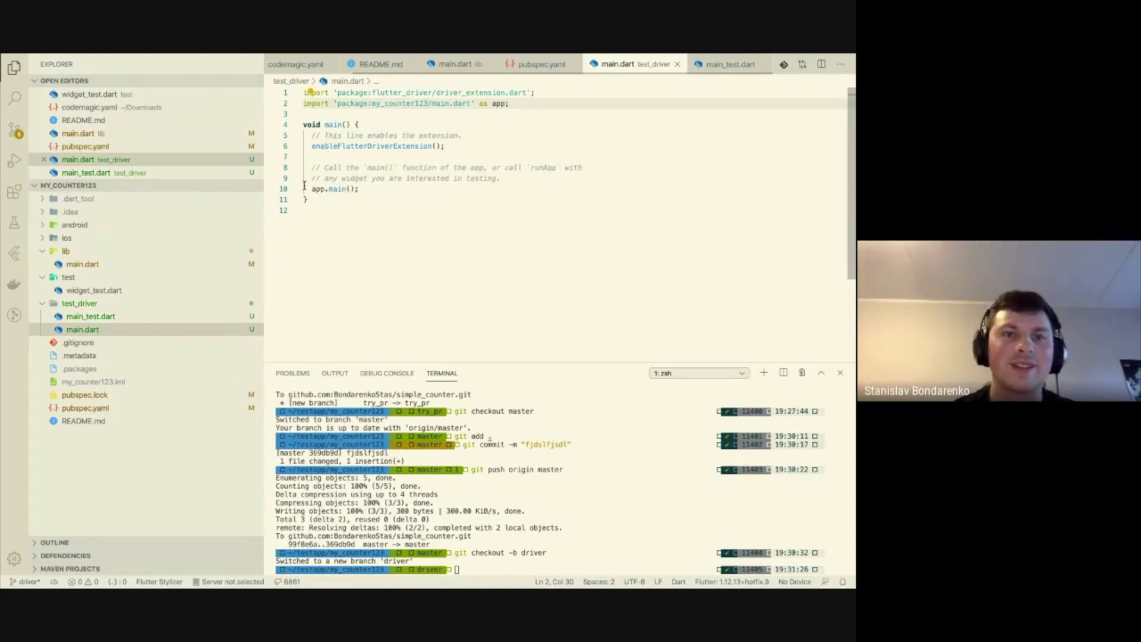
pyautogui.click(319, 188)
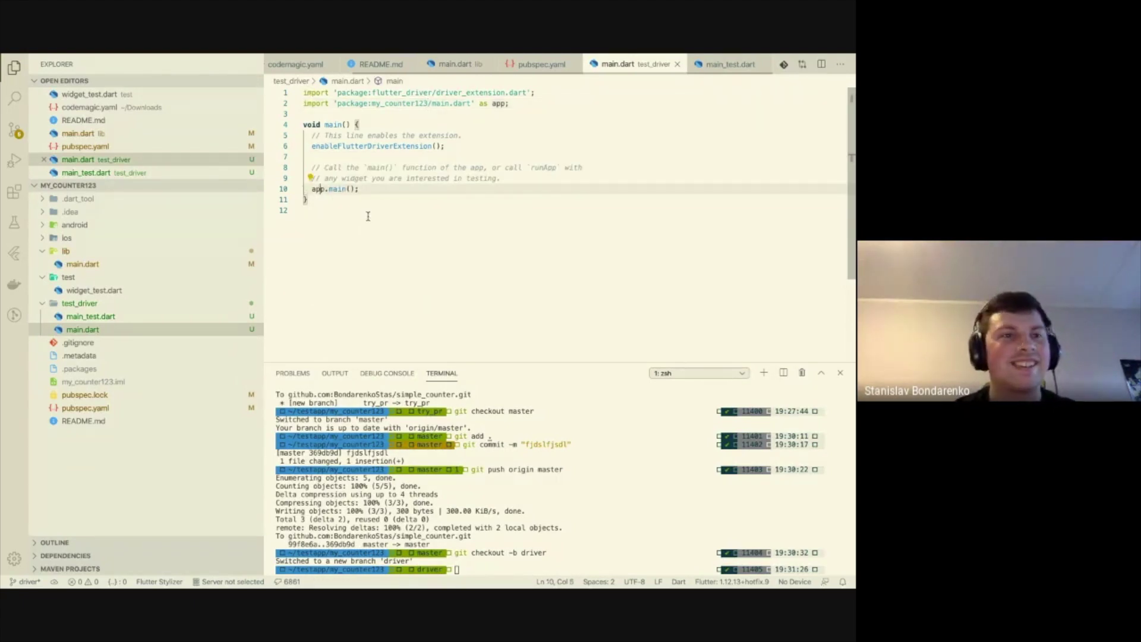
# - Copy the 'Write the tests' code sample from the Flutter docs
pyautogui.press('super+Tab')
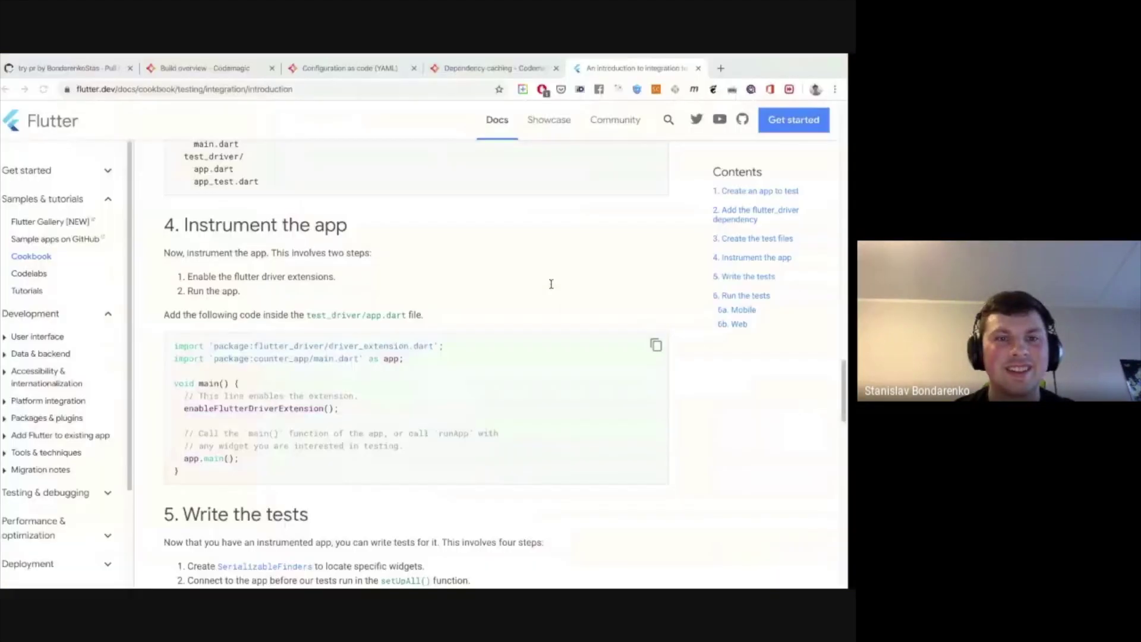
pyautogui.scroll(-5, 510, 438)
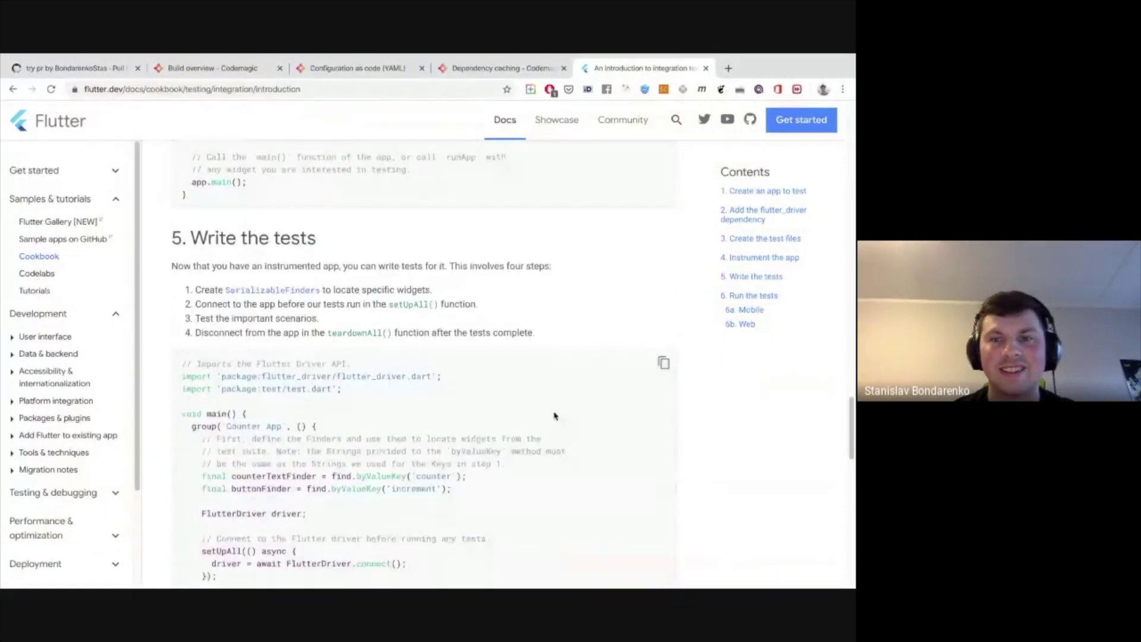
pyautogui.click(661, 369)
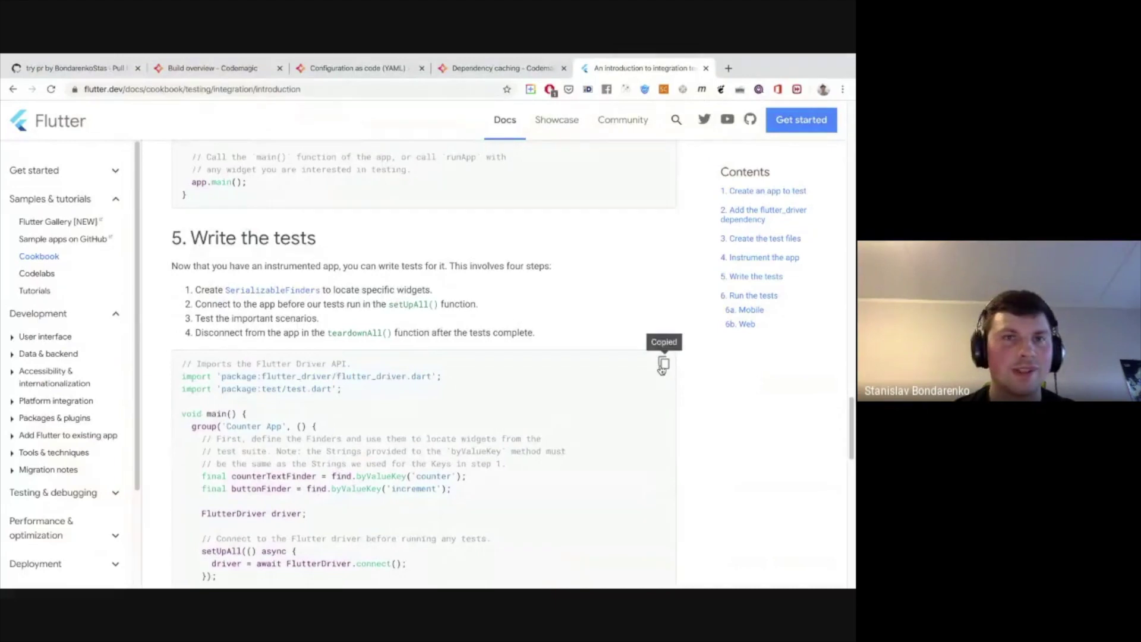
# - Paste the copied Counter App driver tests into the empty test_driver/main_test.dart
pyautogui.press('super+Tab')
pyautogui.click(70, 318)
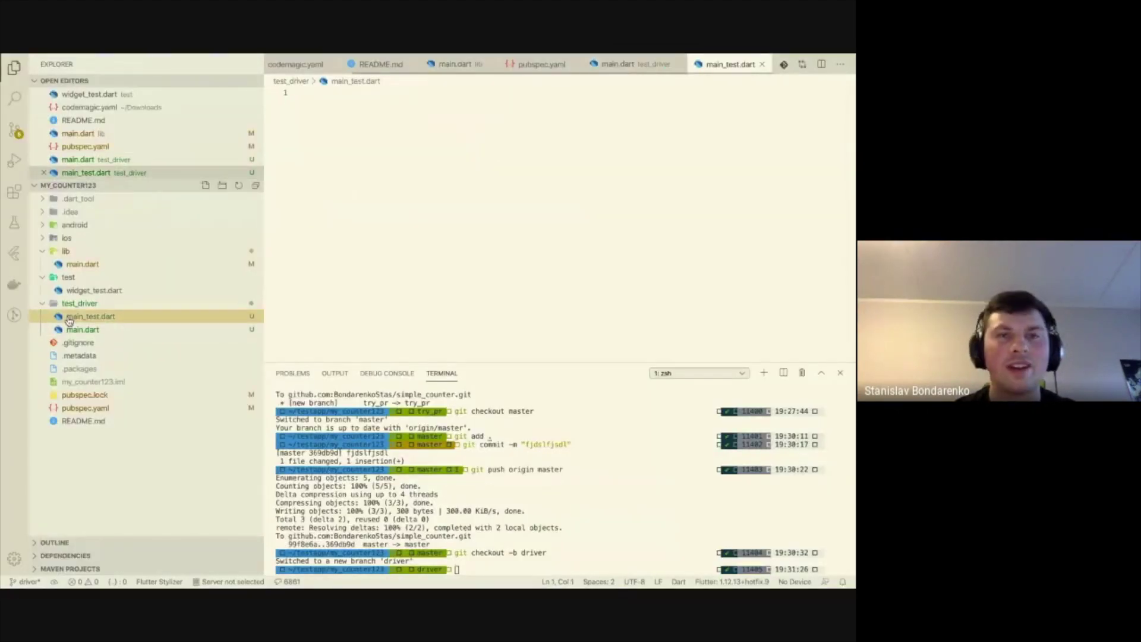
pyautogui.press('super+v')
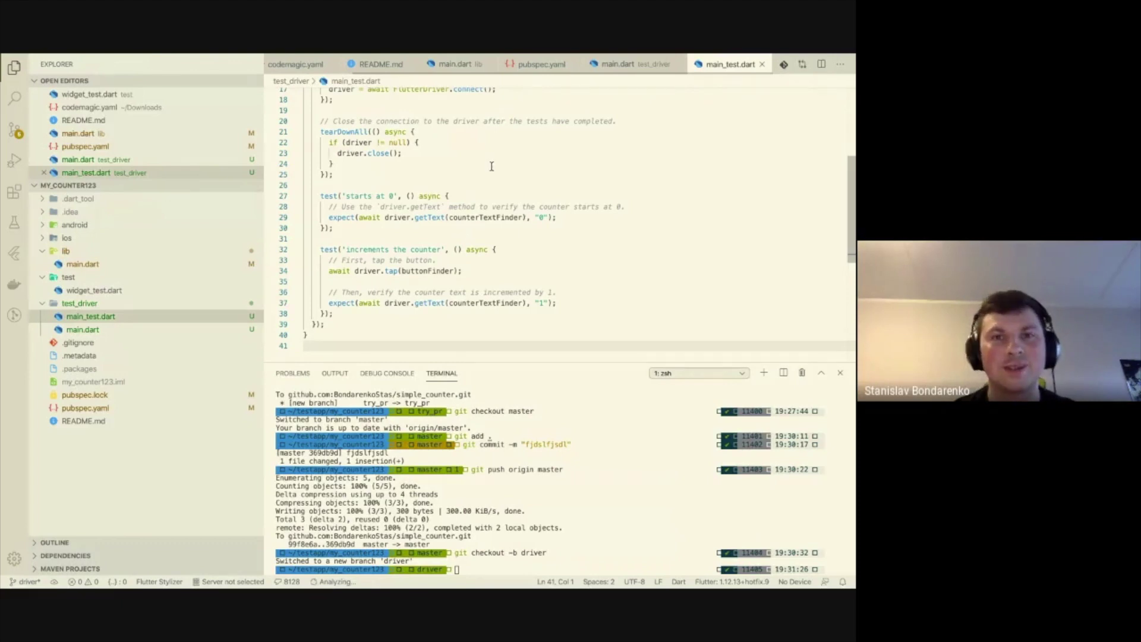
pyautogui.scroll(5, 491, 166)
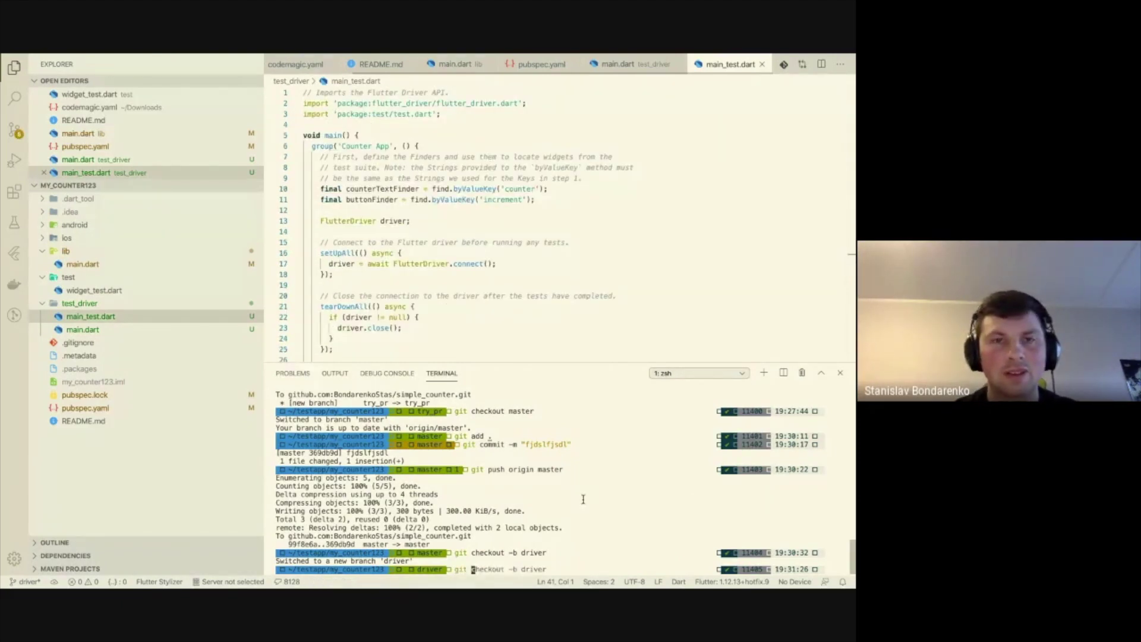
pyautogui.press('super+Tab')
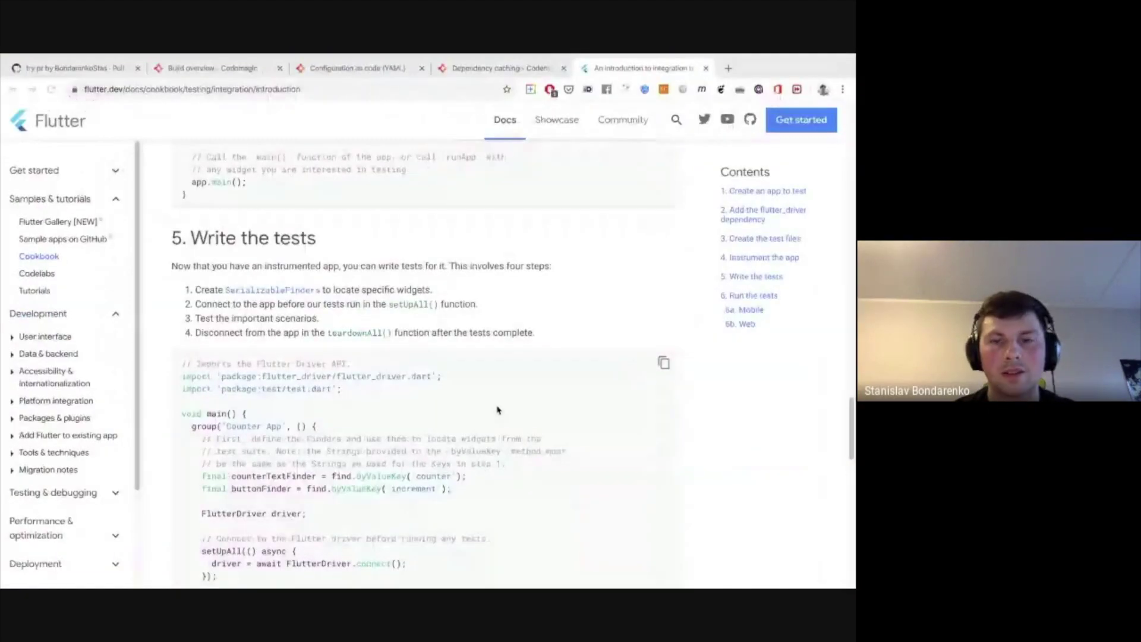
# - Stage all changes with git add . and commit them as "added drive"
pyautogui.press('super+Tab')
pyautogui.write('aa')
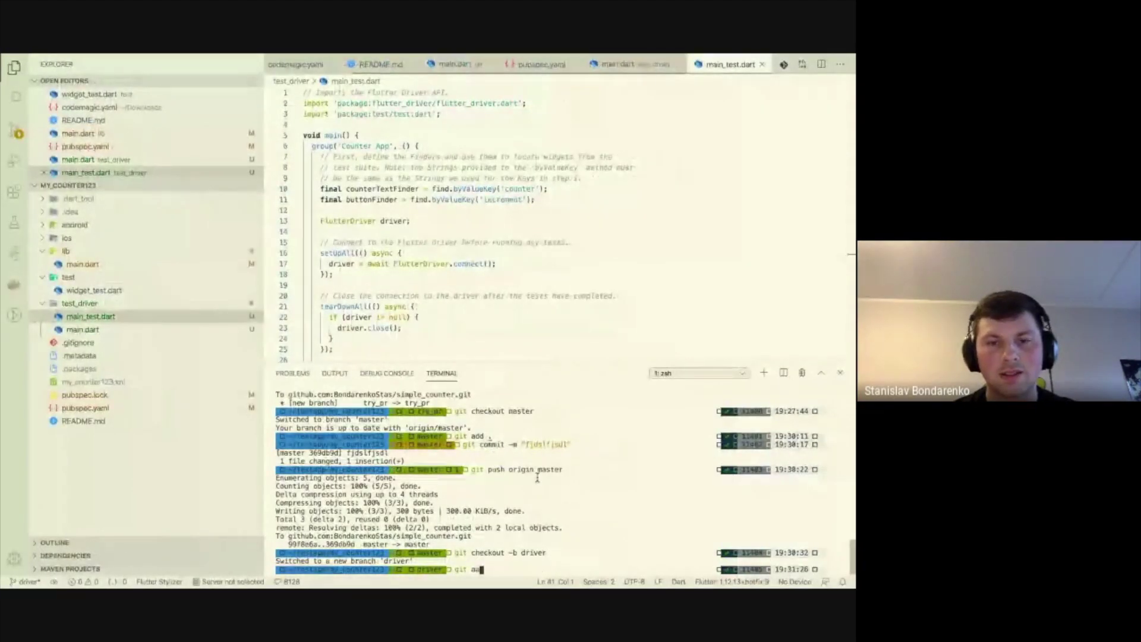
pyautogui.press('BackSpace')
pyautogui.write('dd .')
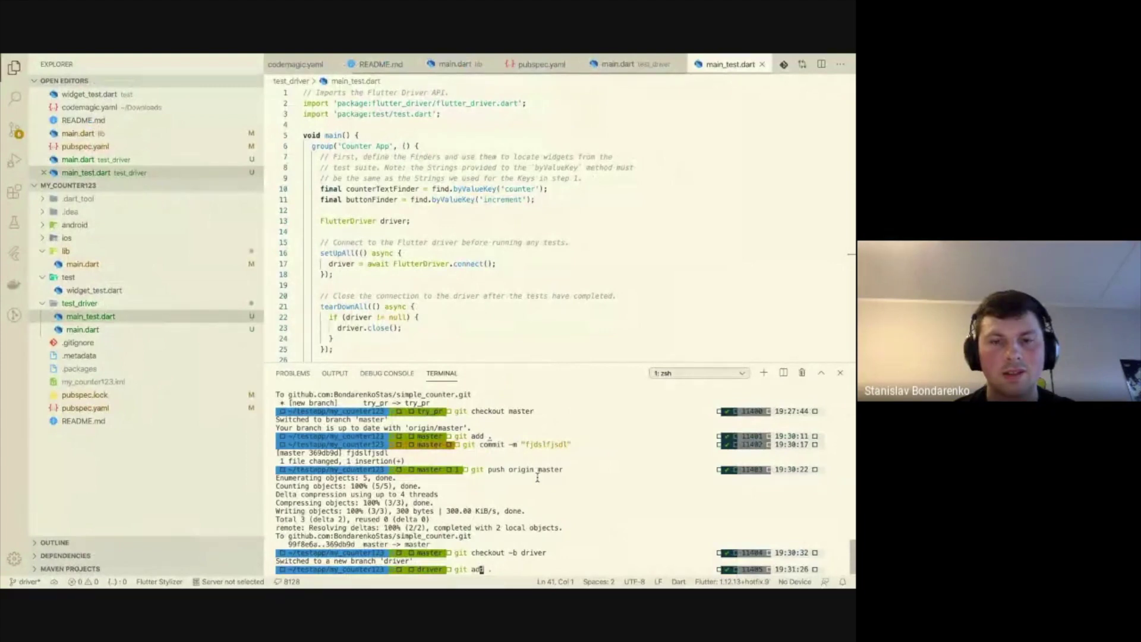
pyautogui.press('Return')
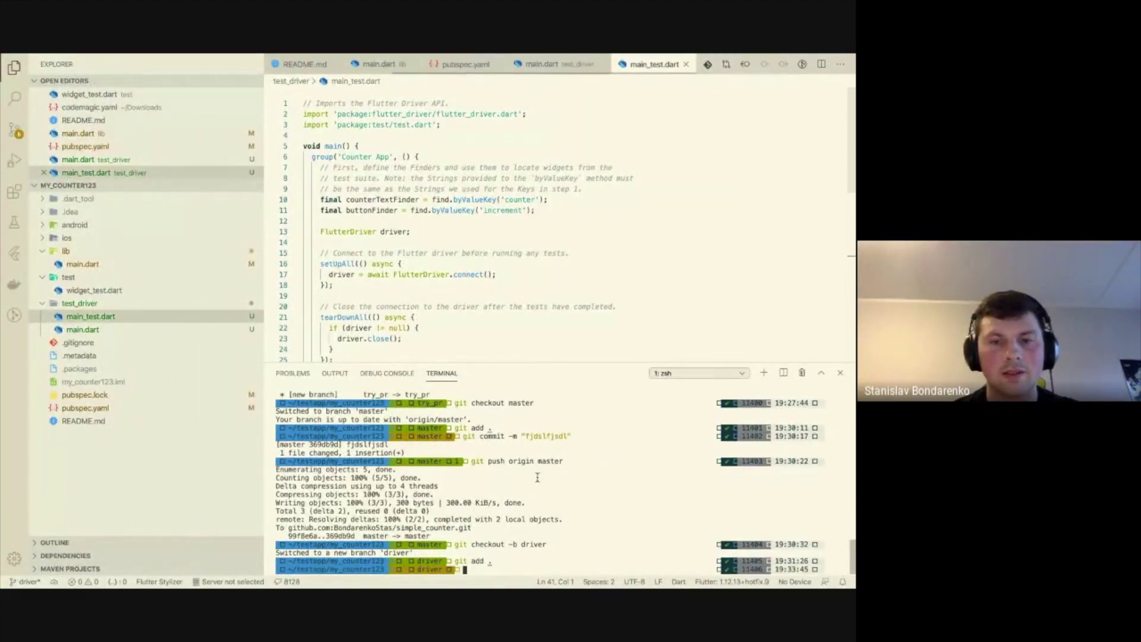
pyautogui.write('git commit -m "')
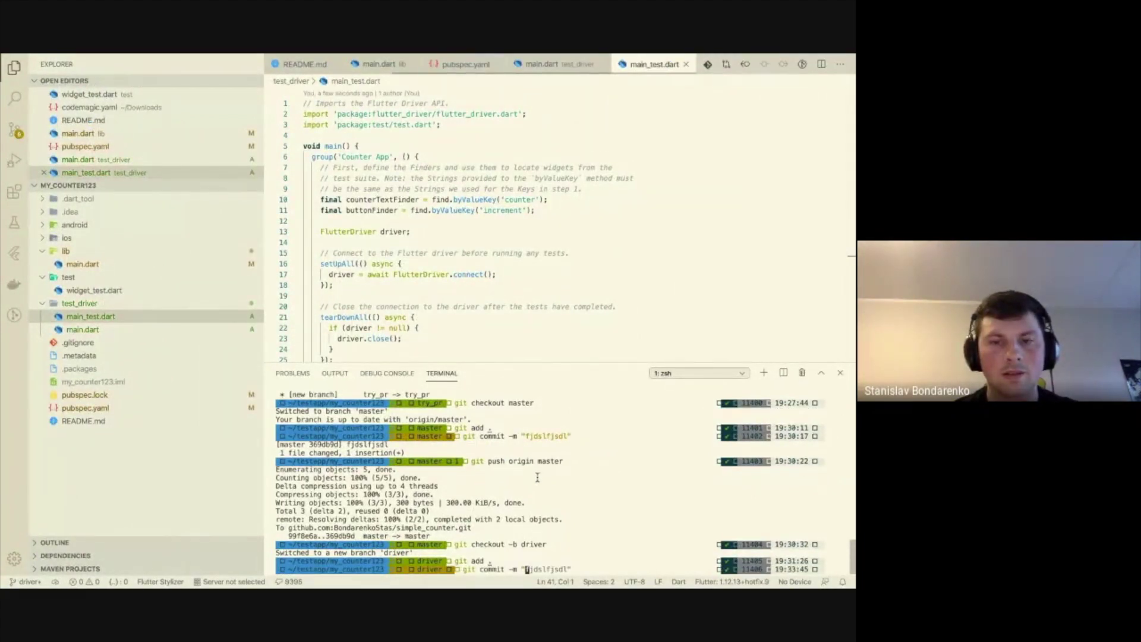
pyautogui.write('added drive"')
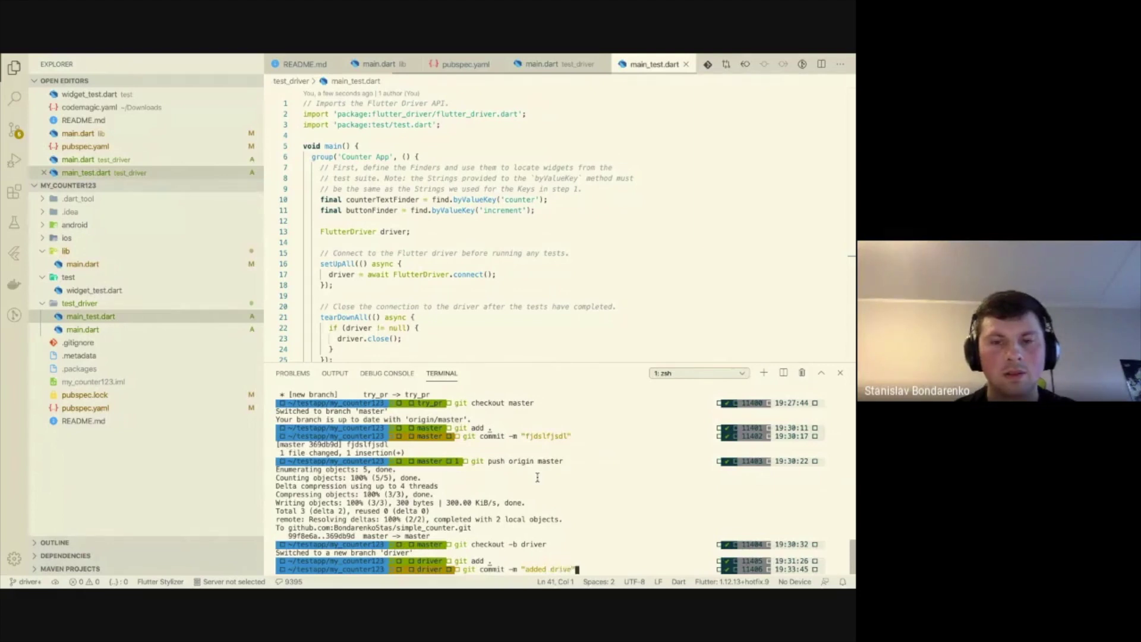
pyautogui.press('Return')
# - Push the commit to a new driver branch with git push origin driver
pyautogui.write('git push origin master')
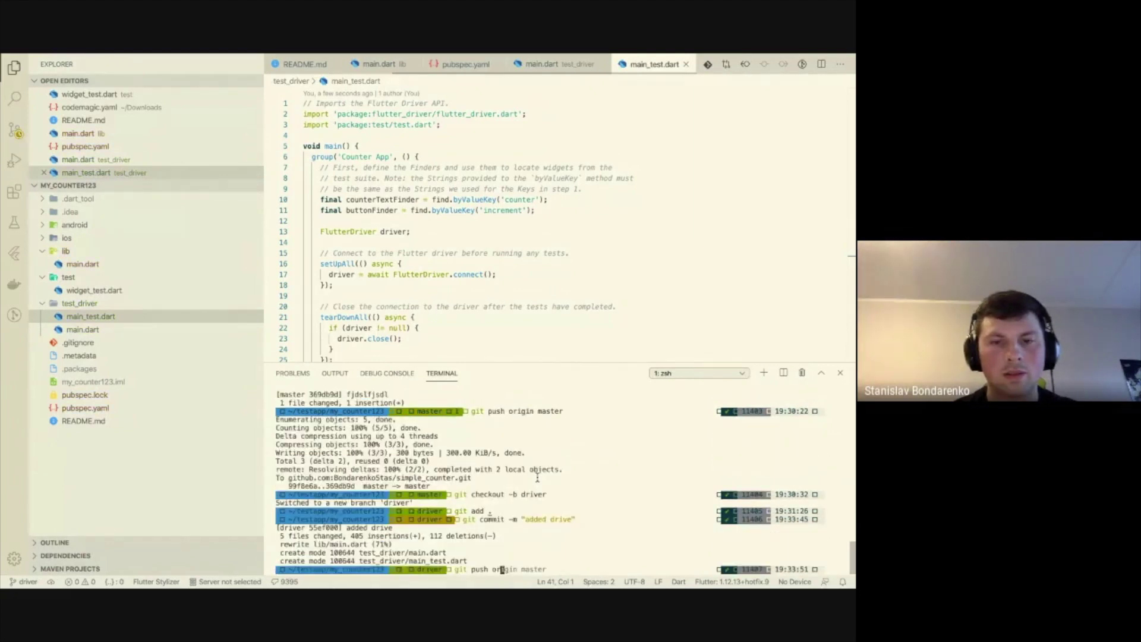
pyautogui.press('BackSpace')
pyautogui.press('BackSpace')
pyautogui.press('BackSpace')
pyautogui.write('driver')
pyautogui.press('Return')
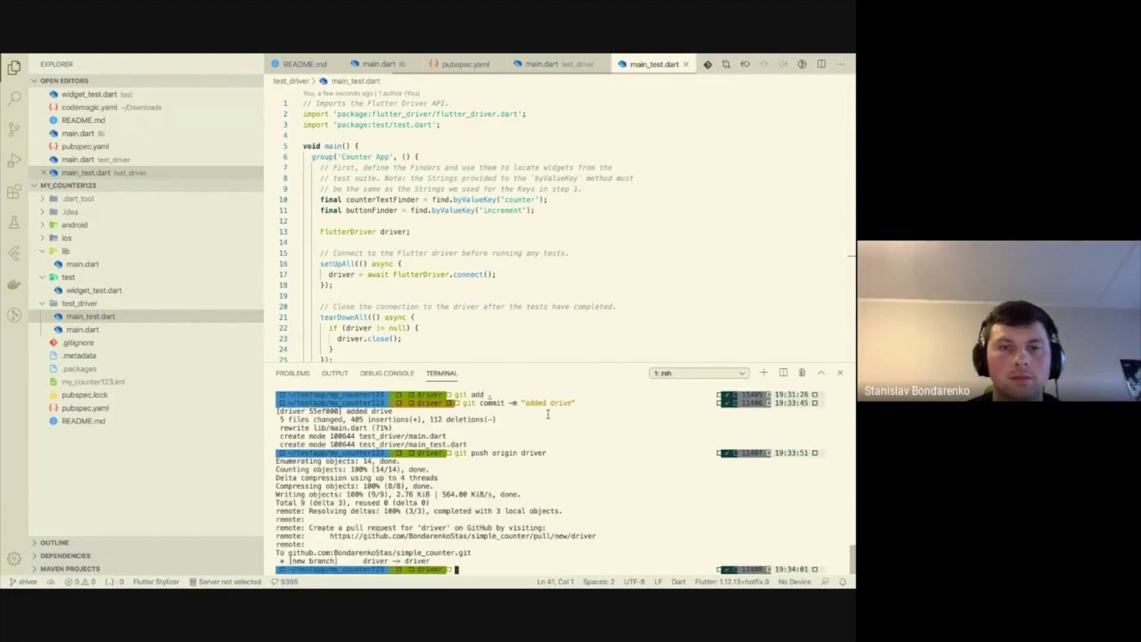
pyautogui.press('super+Tab')
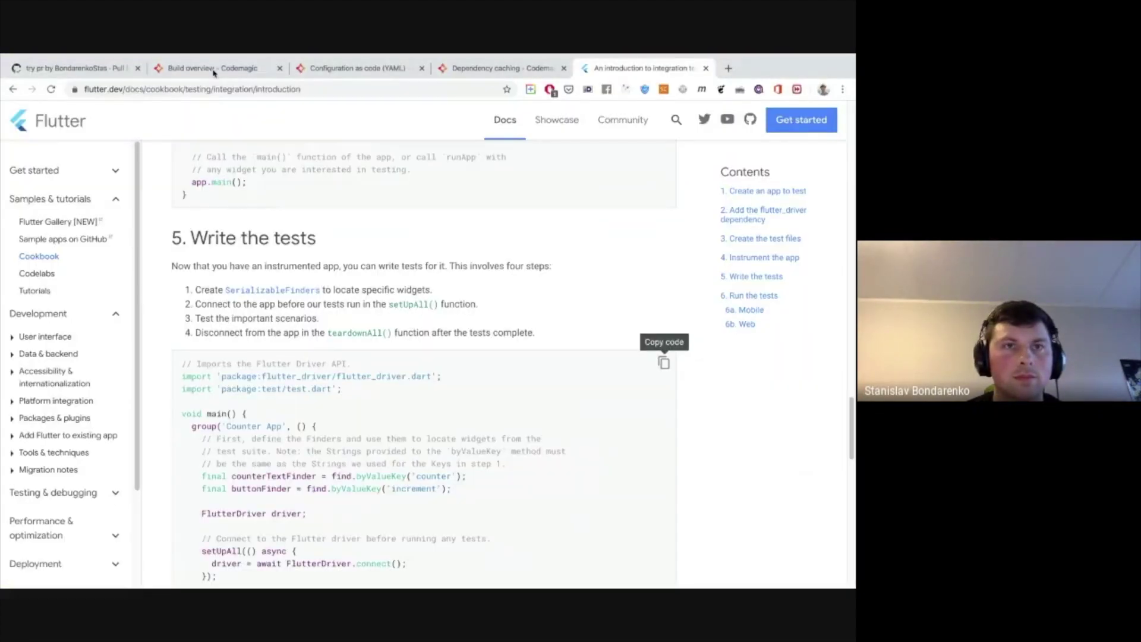
# - Cancel the running master build #2 and the new driver-branch build #3
pyautogui.click(212, 68)
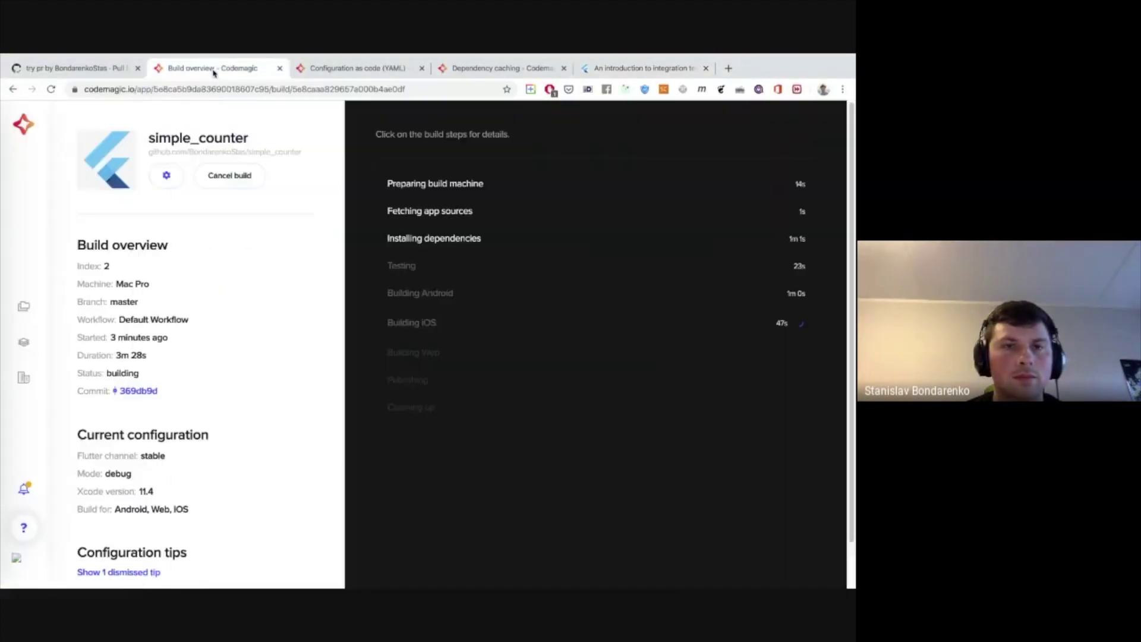
pyautogui.click(21, 352)
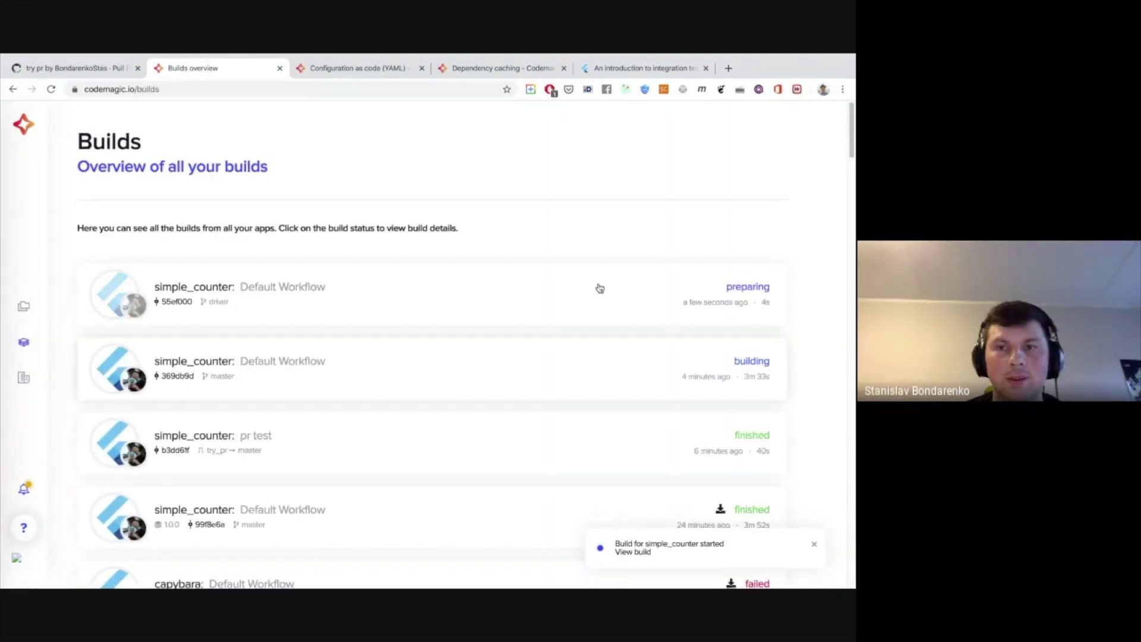
pyautogui.click(543, 359)
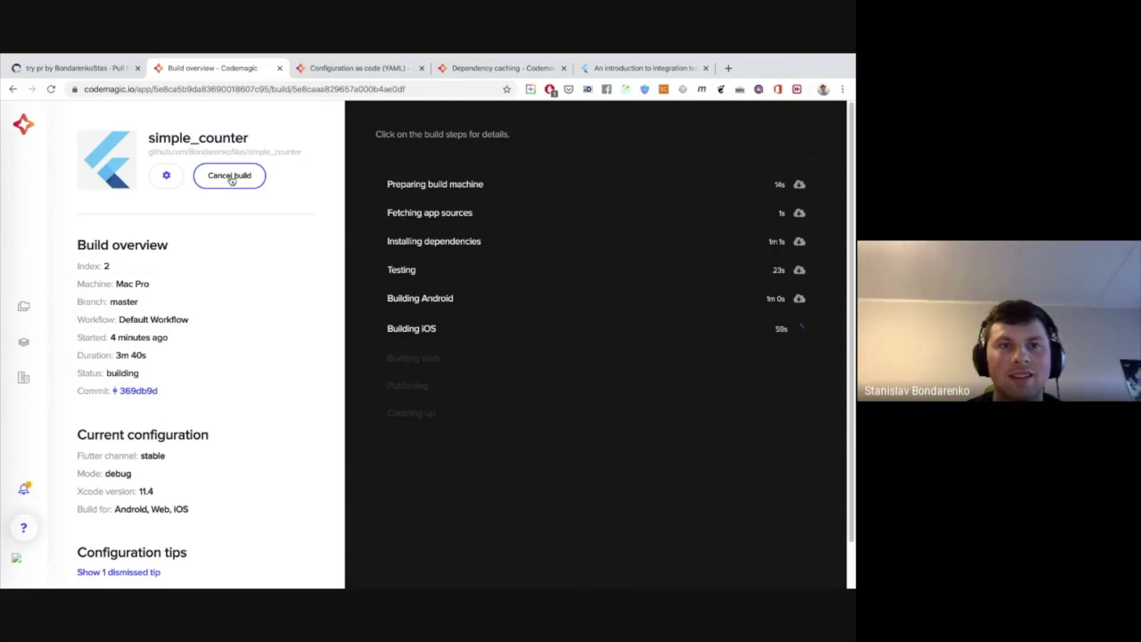
pyautogui.click(230, 175)
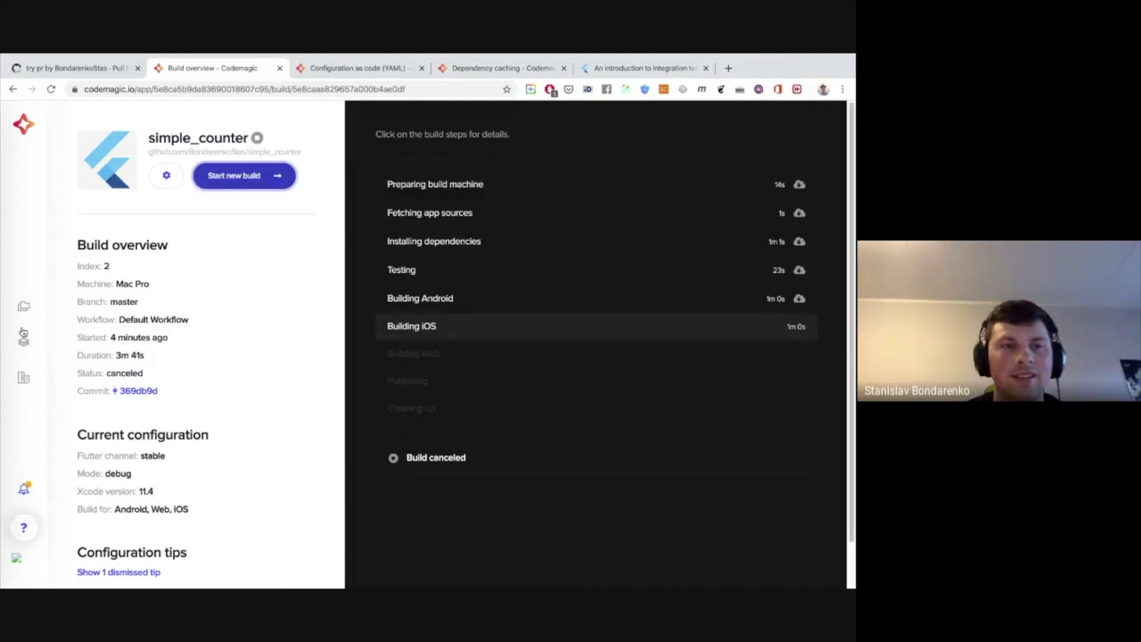
pyautogui.click(23, 334)
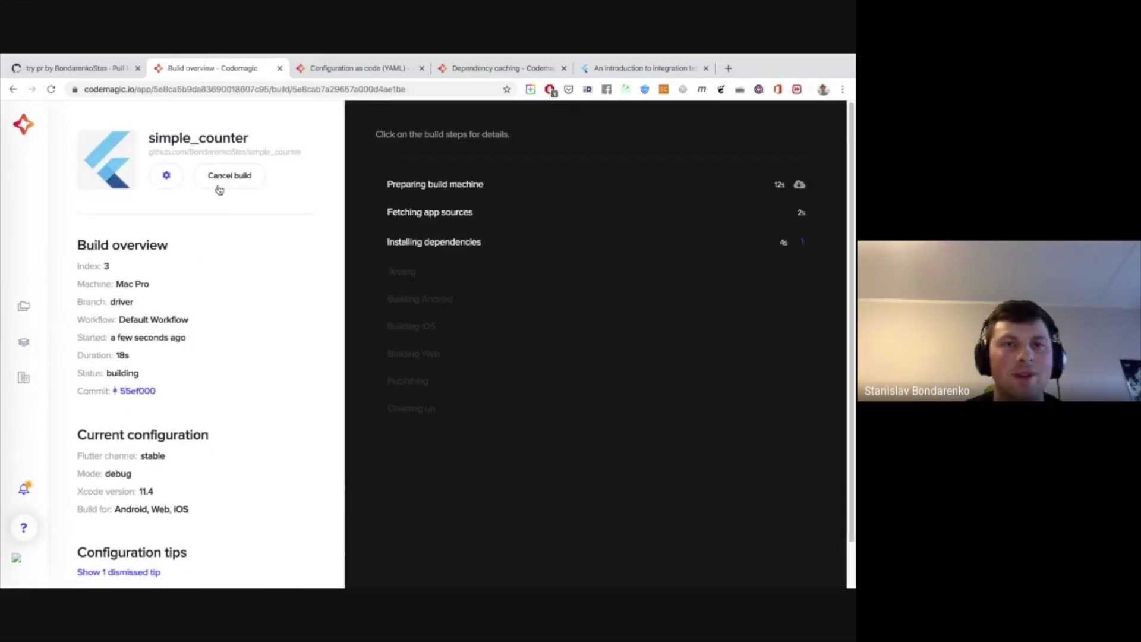
pyautogui.click(219, 188)
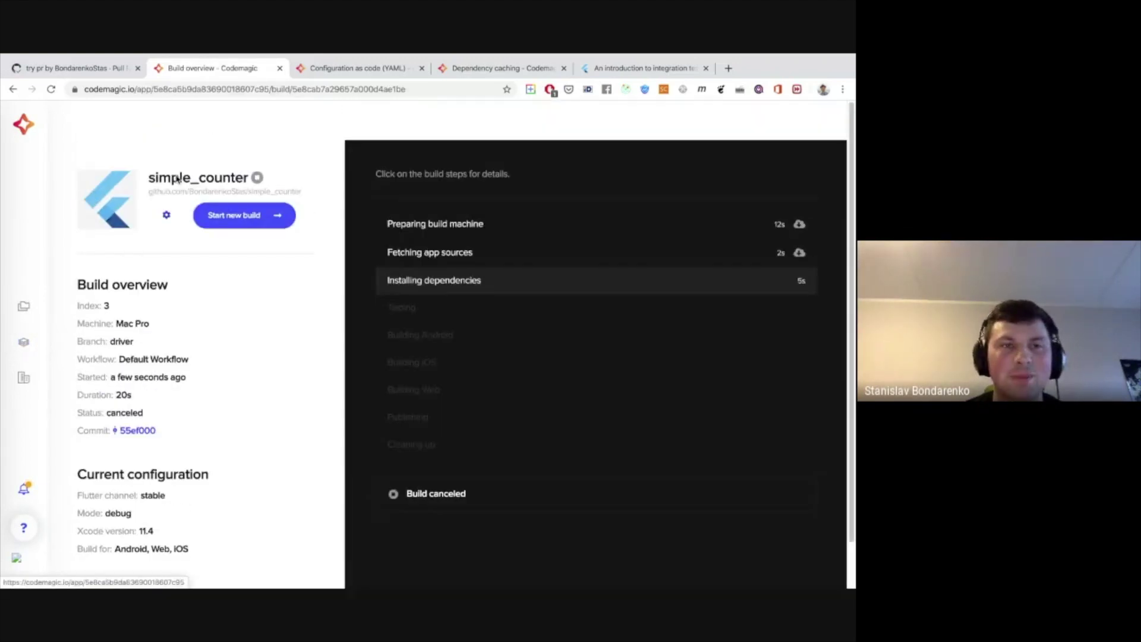
# - Open simple_counter's app settings and close the workflow list
pyautogui.click(177, 179)
pyautogui.click(243, 180)
pyautogui.click(359, 231)
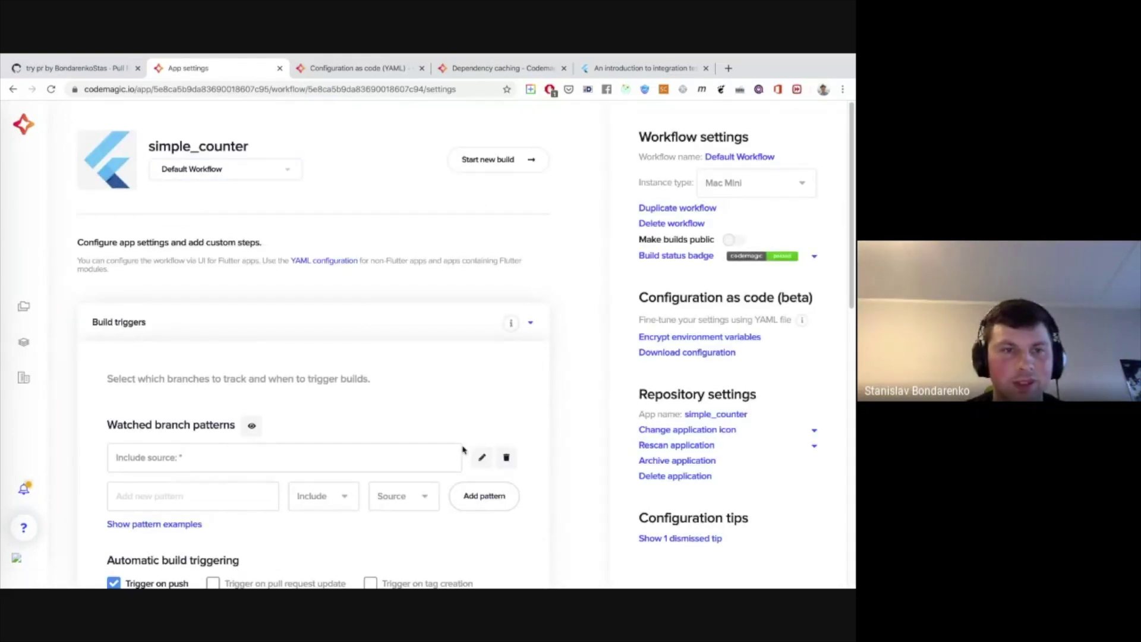
# - Delete the Include source branch pattern from the build triggers and save
pyautogui.scroll(-1, 463, 449)
pyautogui.click(505, 395)
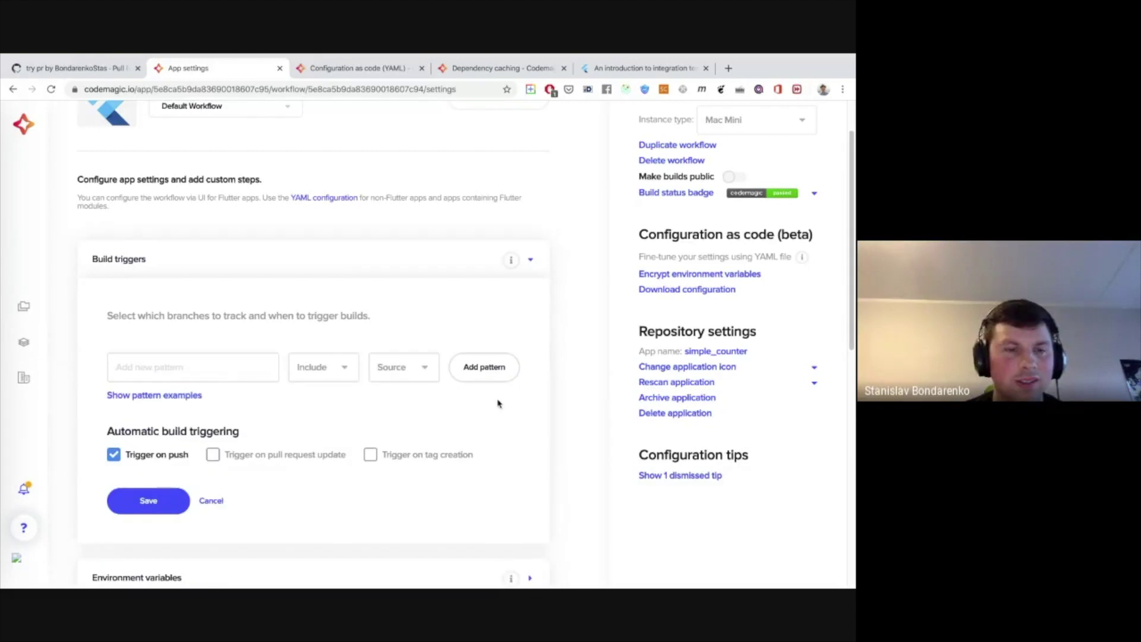
pyautogui.click(133, 505)
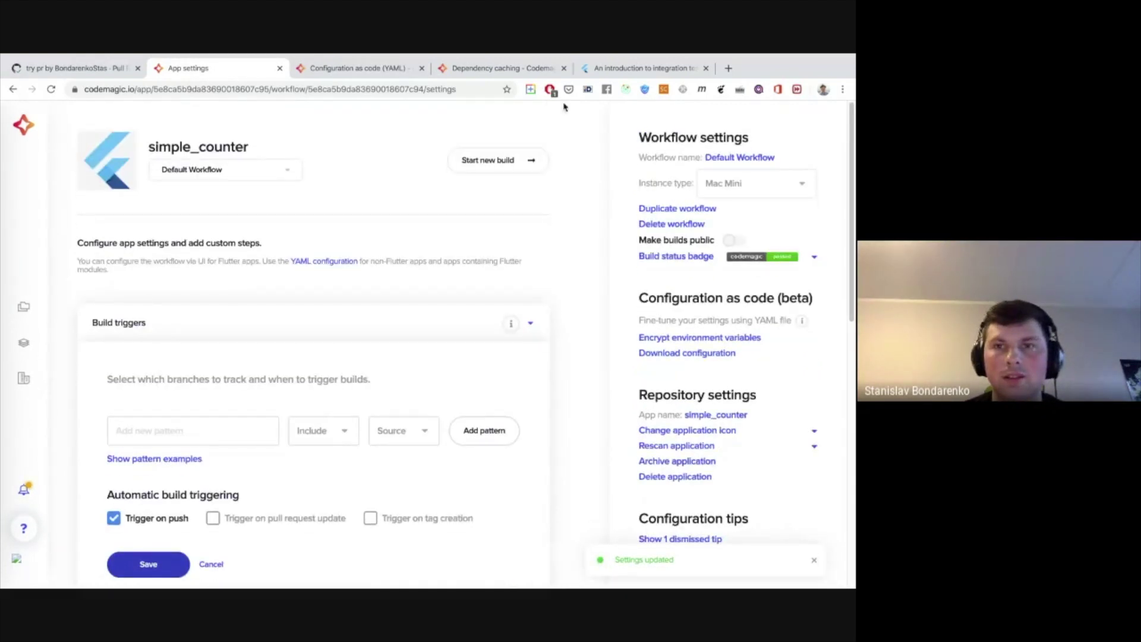
# - Duplicate the default workflow and rename the copy to 'driver tests'
pyautogui.click(659, 211)
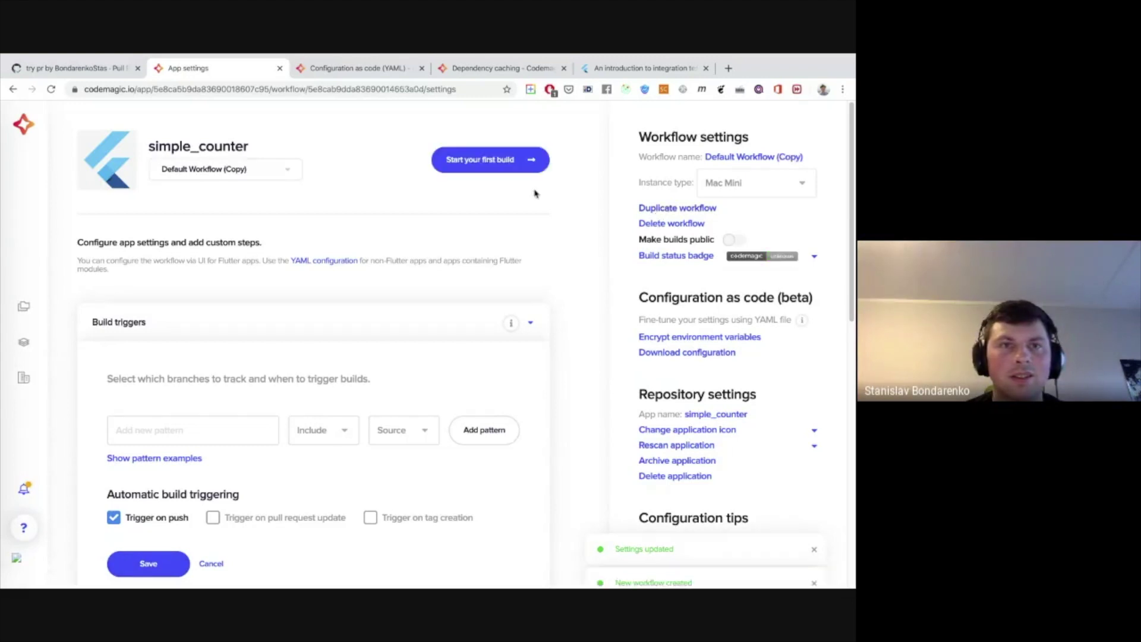
pyautogui.click(743, 158)
pyautogui.hotkey('ctrl', 'a')
pyautogui.write('drive')
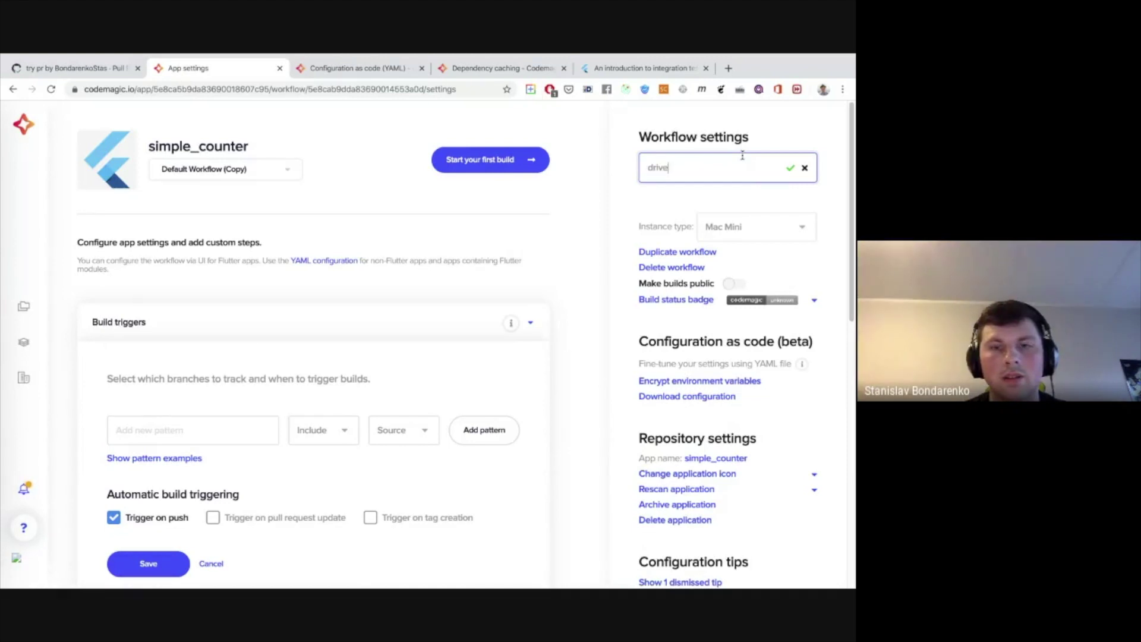
pyautogui.write('r tests')
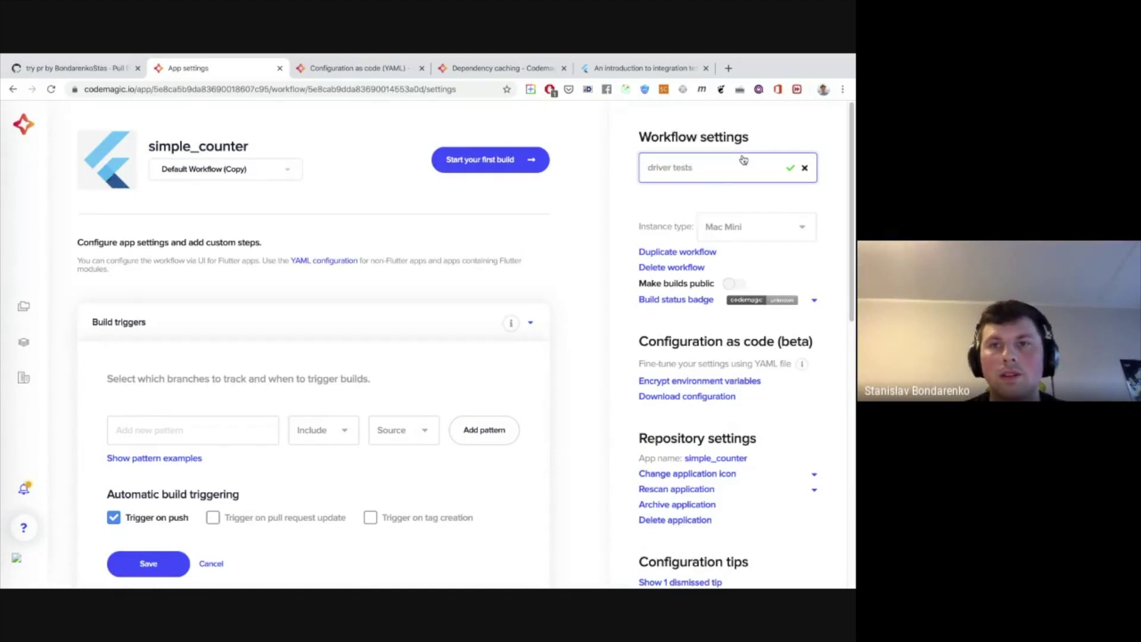
pyautogui.press('Return')
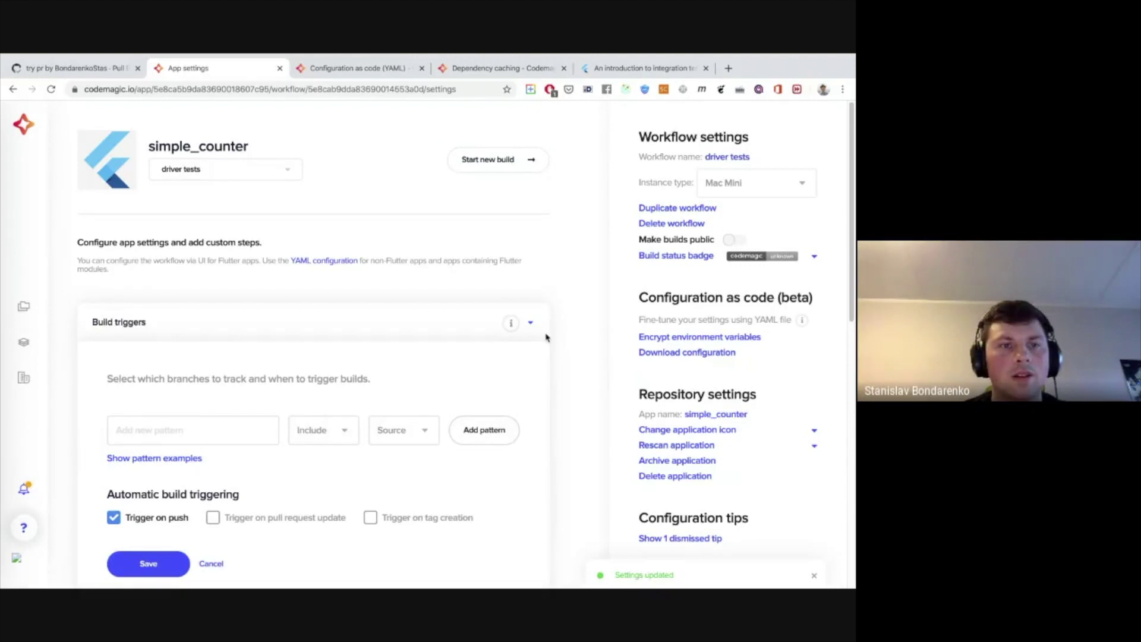
pyautogui.scroll(-1, 545, 337)
# - Turn off the Flutter analyzer in the Test settings and save
pyautogui.click(316, 250)
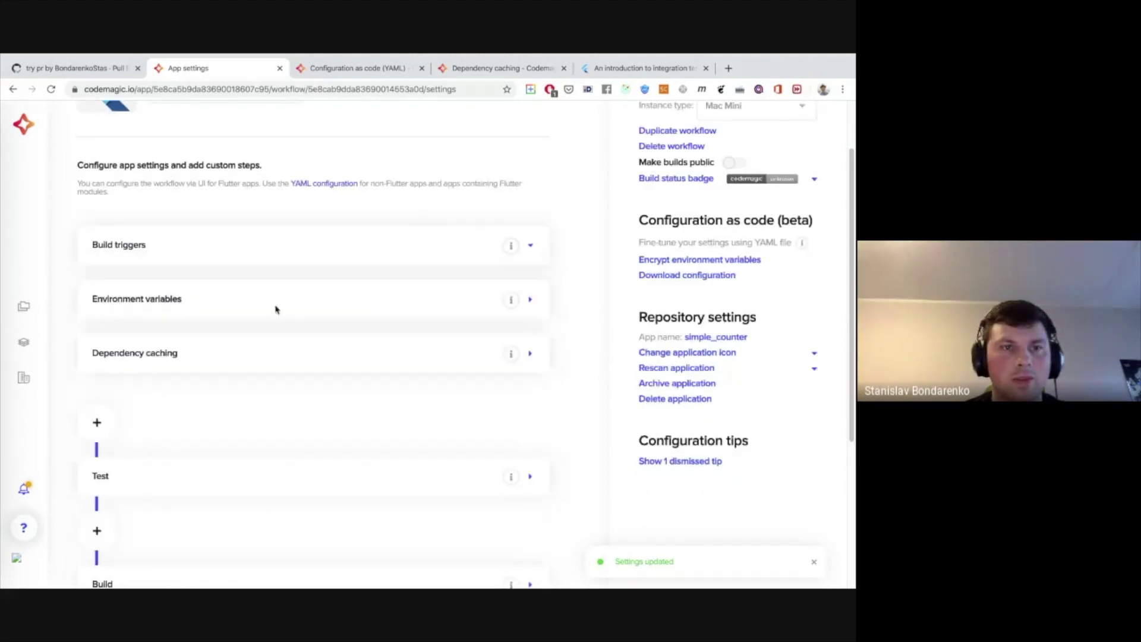
pyautogui.scroll(-2, 226, 351)
pyautogui.click(206, 344)
pyautogui.scroll(-3, 206, 342)
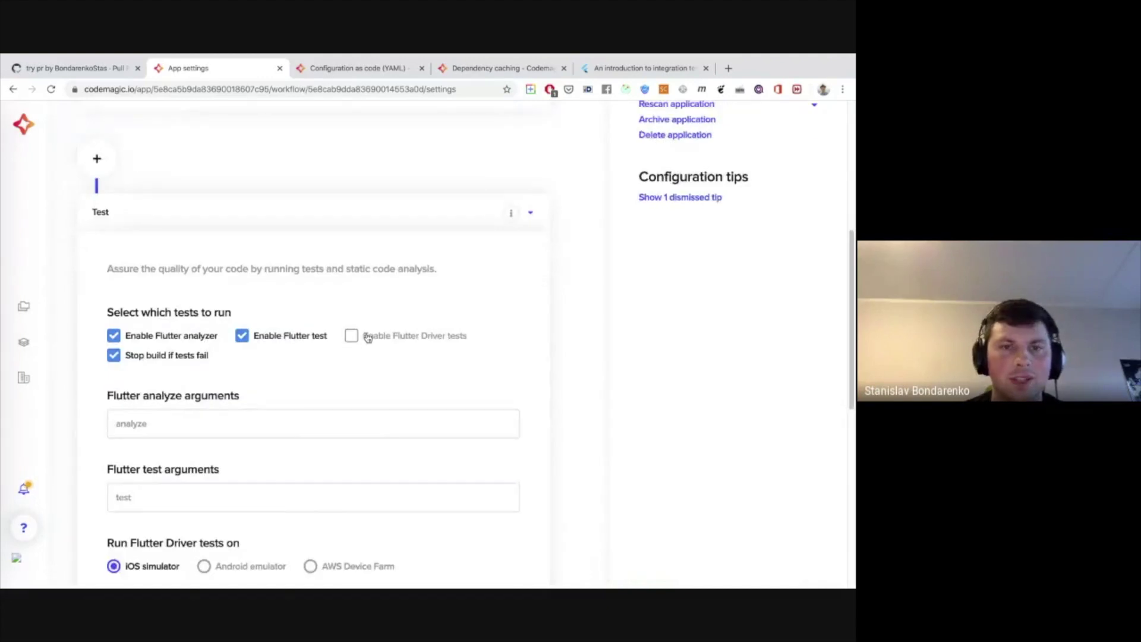
pyautogui.click(156, 343)
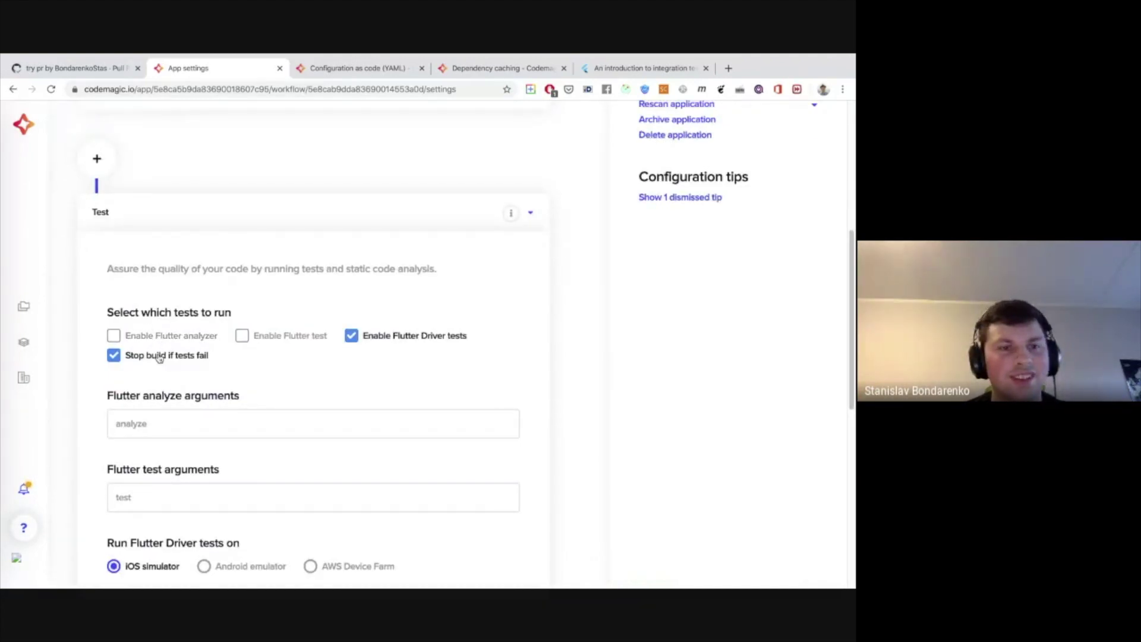
pyautogui.scroll(-3, 158, 358)
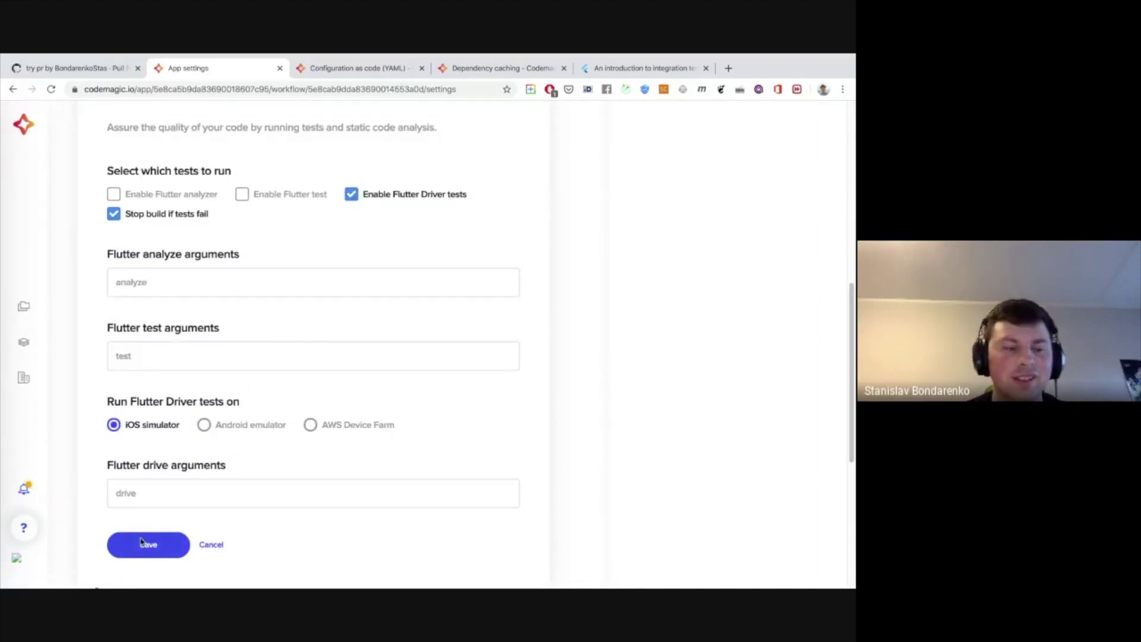
pyautogui.click(143, 543)
# - Set the build to run tests only, with Android, iOS and Web unchecked, and save
pyautogui.scroll(-2, 145, 562)
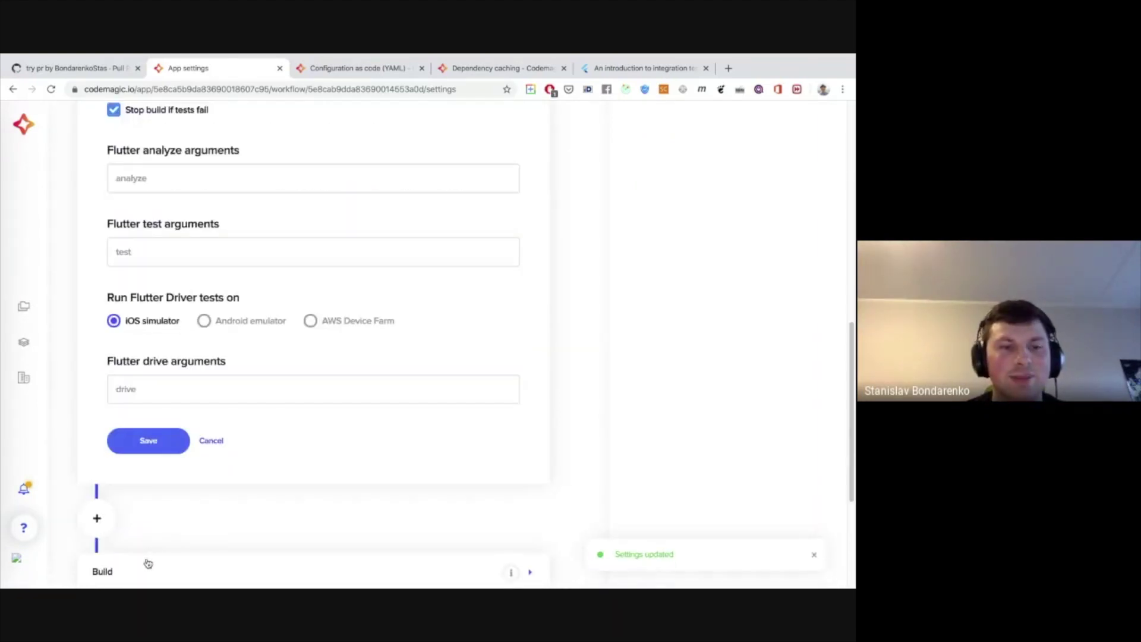
pyautogui.click(148, 563)
pyautogui.scroll(-5, 148, 562)
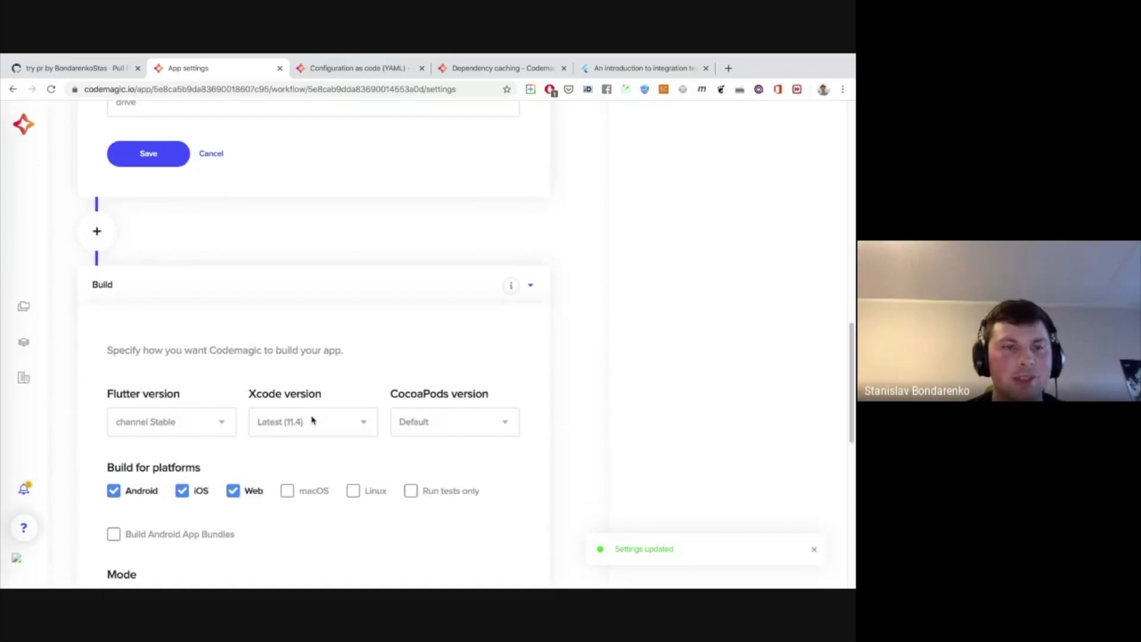
pyautogui.scroll(-2, 321, 423)
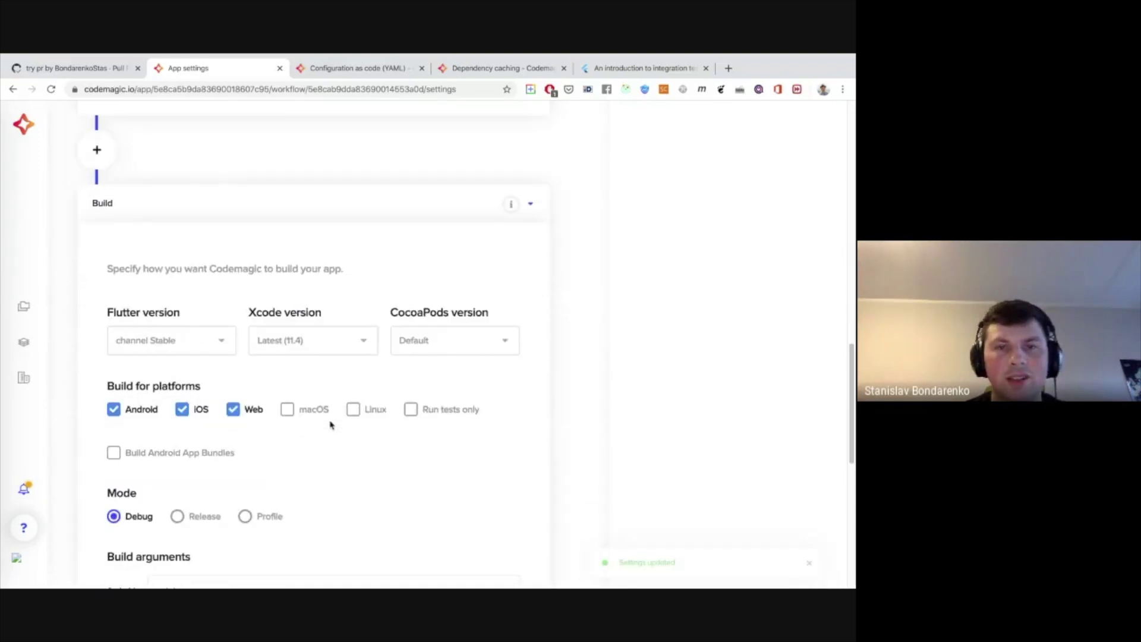
pyautogui.click(422, 410)
pyautogui.scroll(-3, 204, 454)
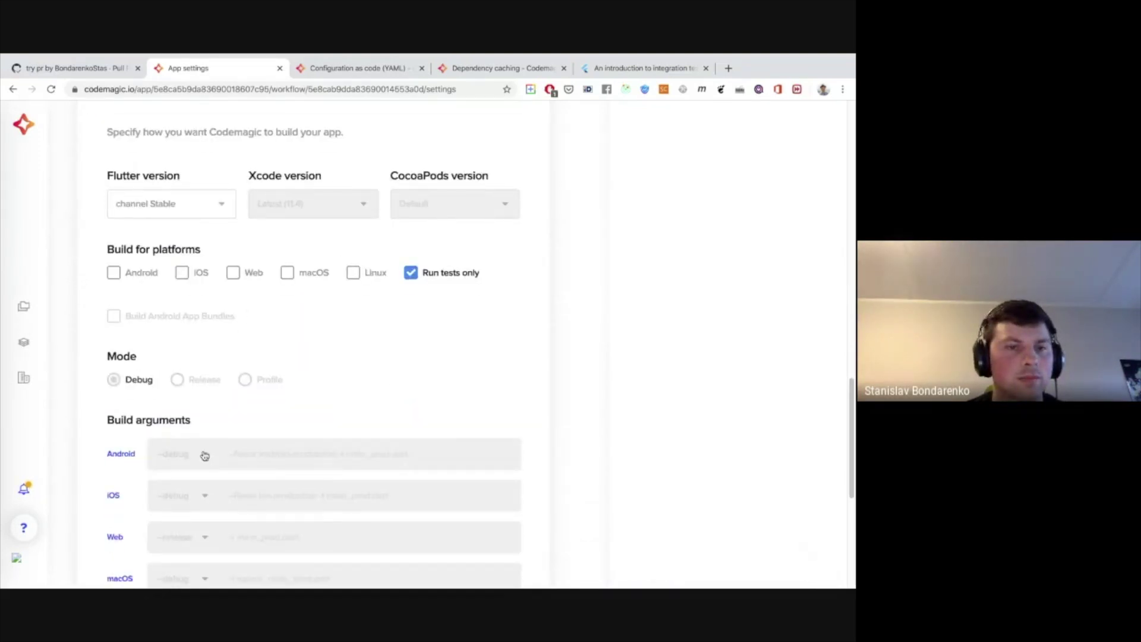
pyautogui.scroll(-5, 204, 453)
pyautogui.click(139, 453)
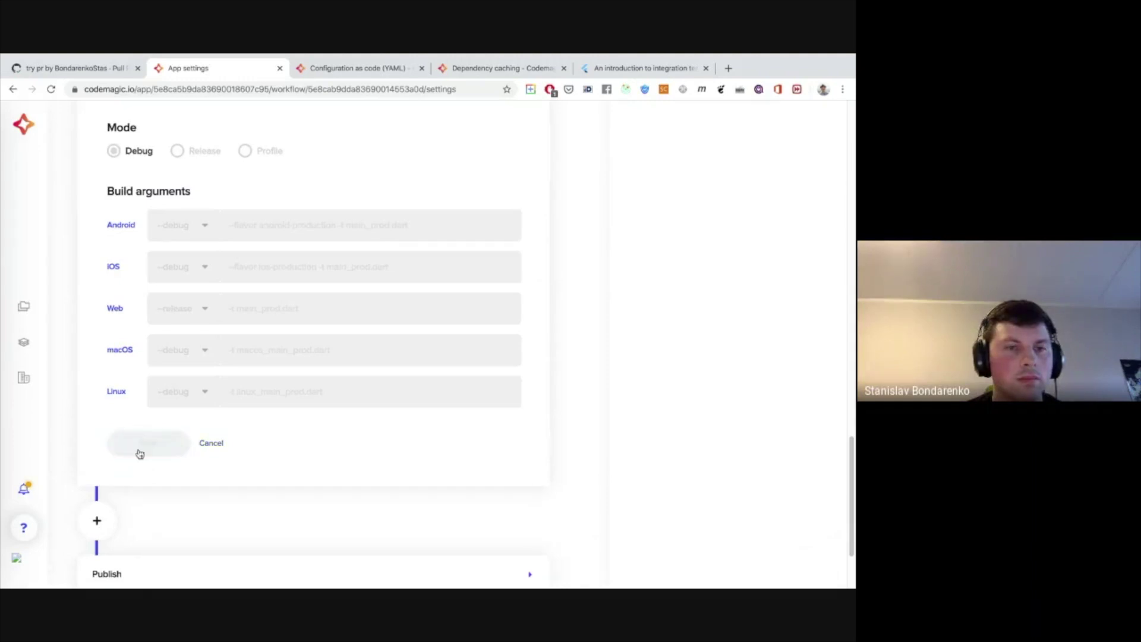
# - Expand the Publish settings and scroll through them to review
pyautogui.scroll(-3, 140, 454)
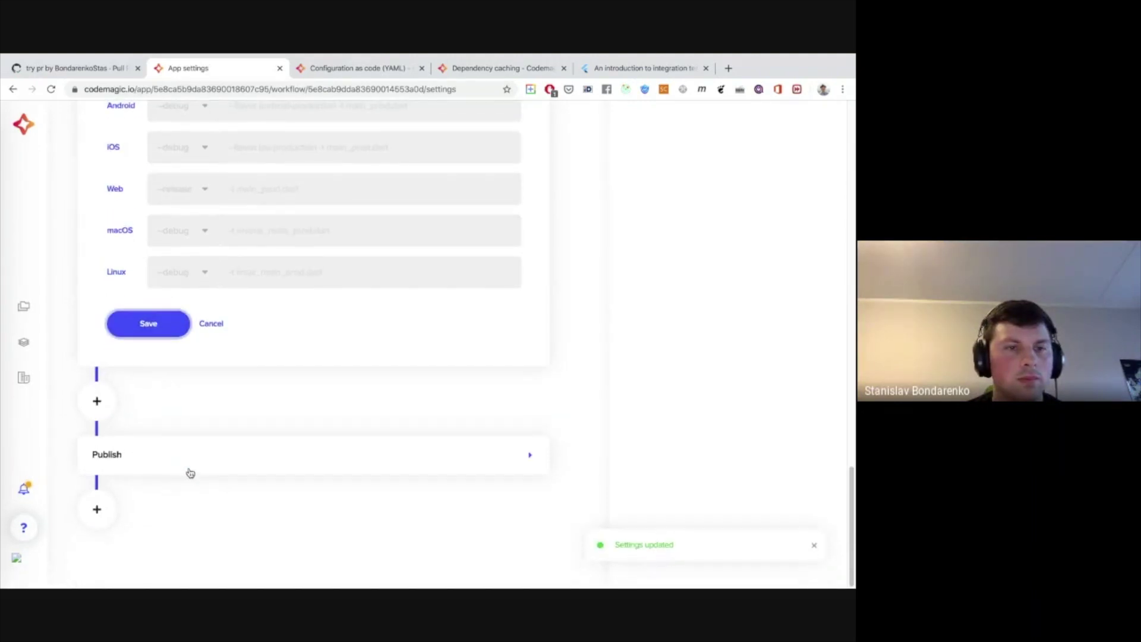
pyautogui.click(145, 455)
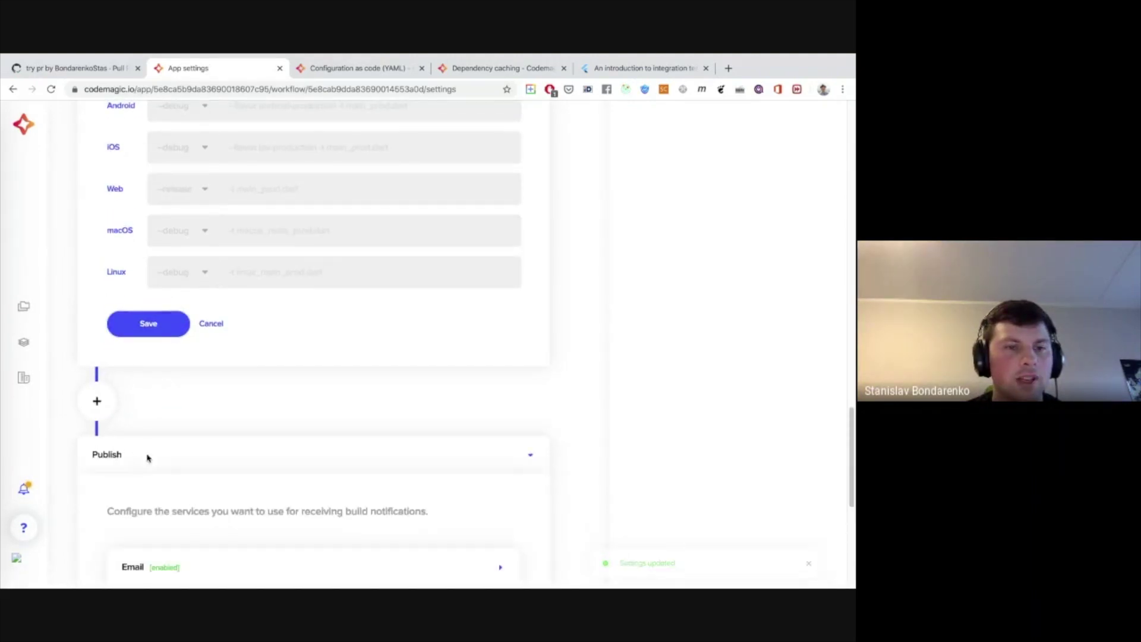
pyautogui.scroll(-4, 148, 458)
pyautogui.scroll(-3, 147, 458)
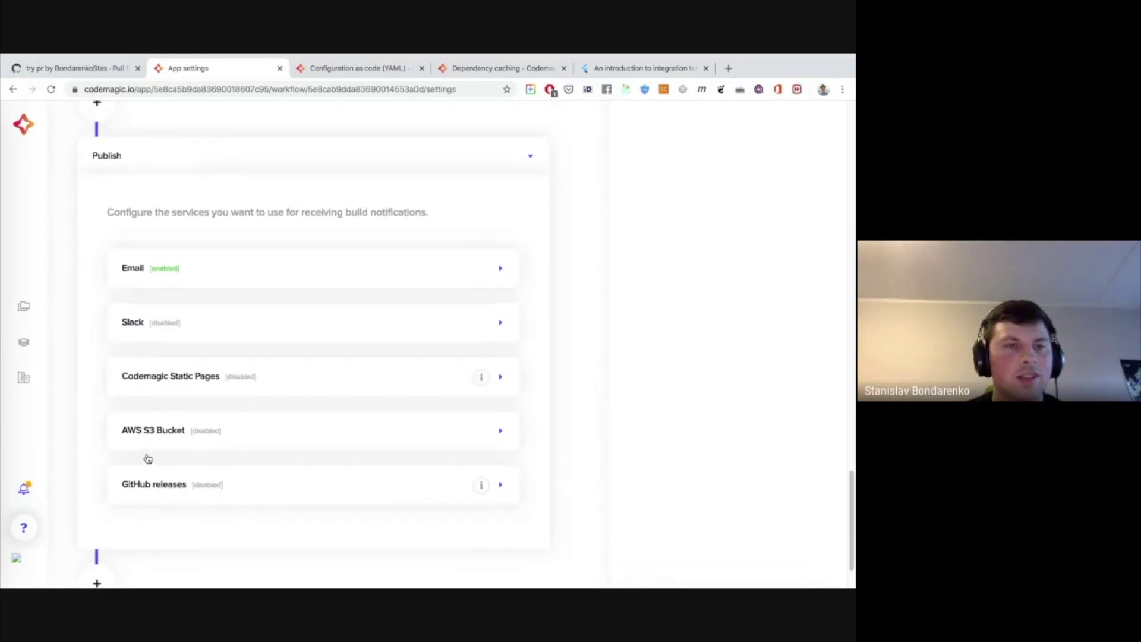
pyautogui.scroll(10, 148, 458)
pyautogui.scroll(2, 148, 458)
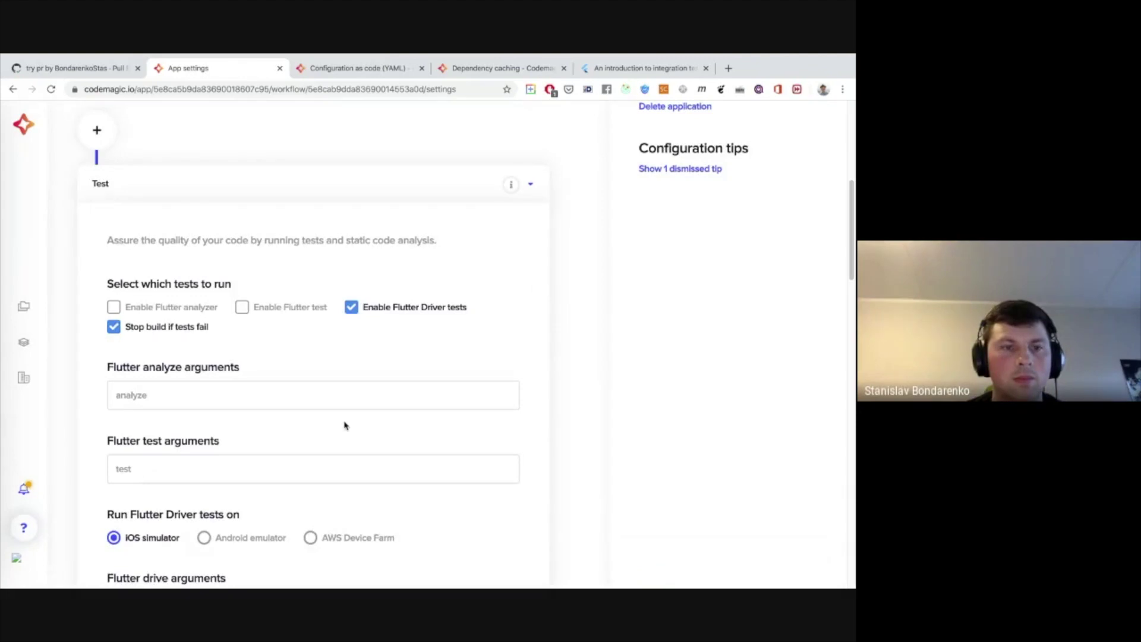
pyautogui.scroll(-2, 344, 425)
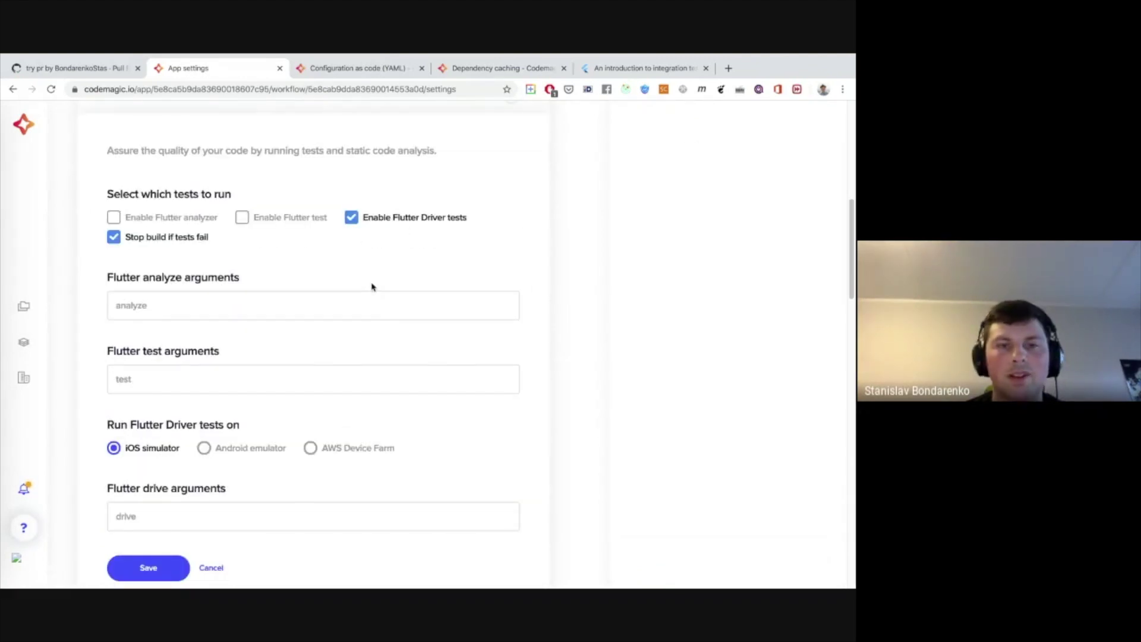
pyautogui.scroll(5, 371, 286)
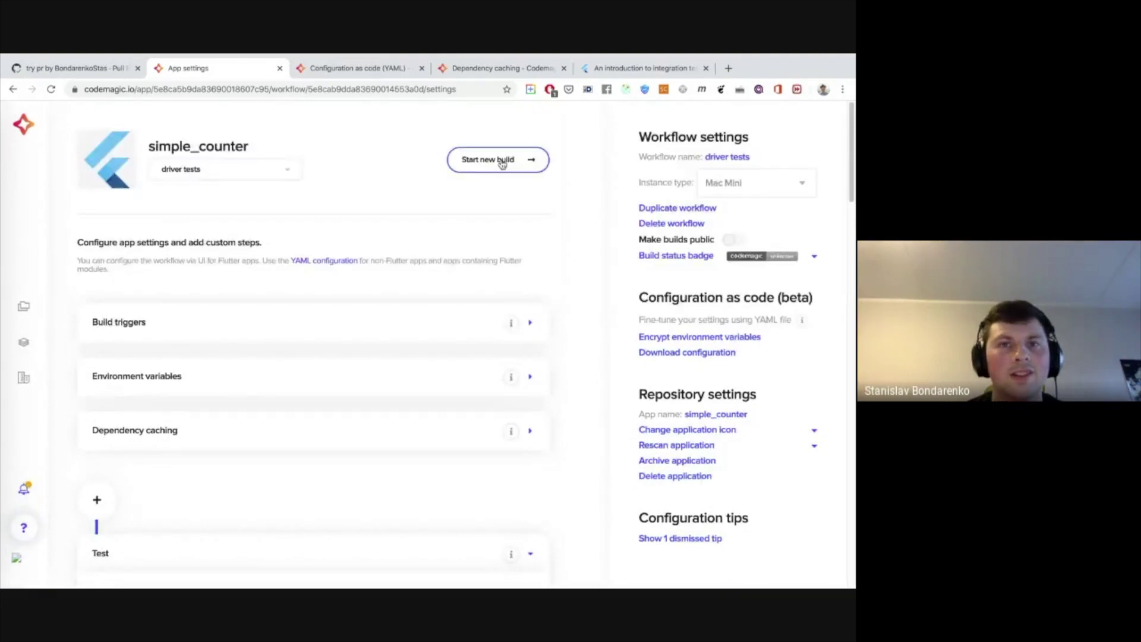
# - Resync branches and start a driver tests workflow build on the driver branch
pyautogui.click(506, 159)
pyautogui.click(345, 293)
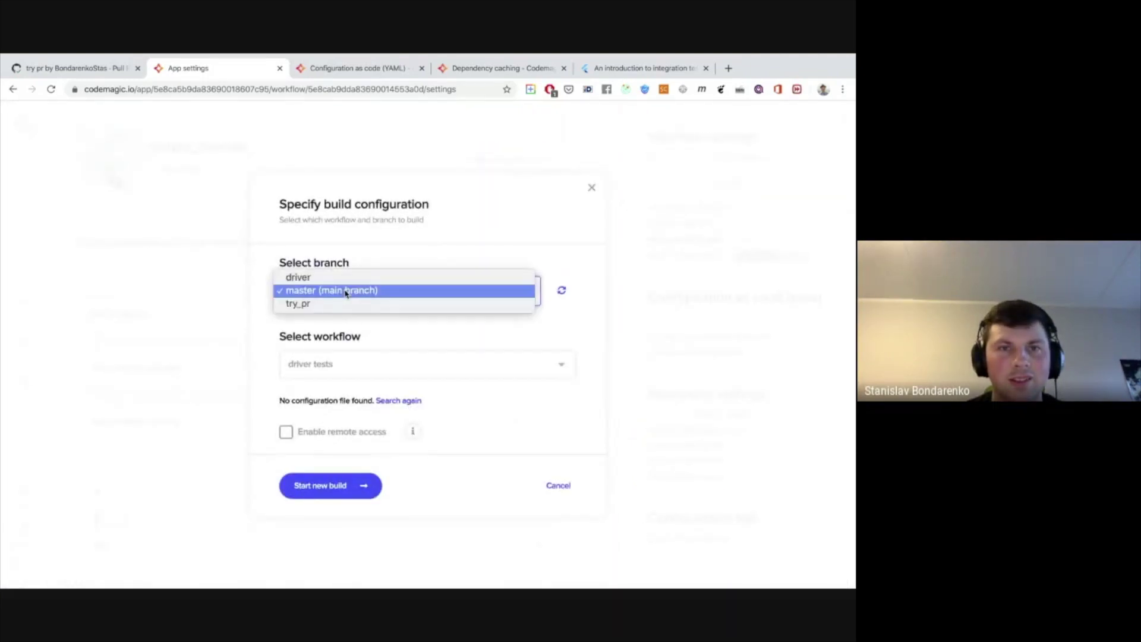
pyautogui.click(344, 280)
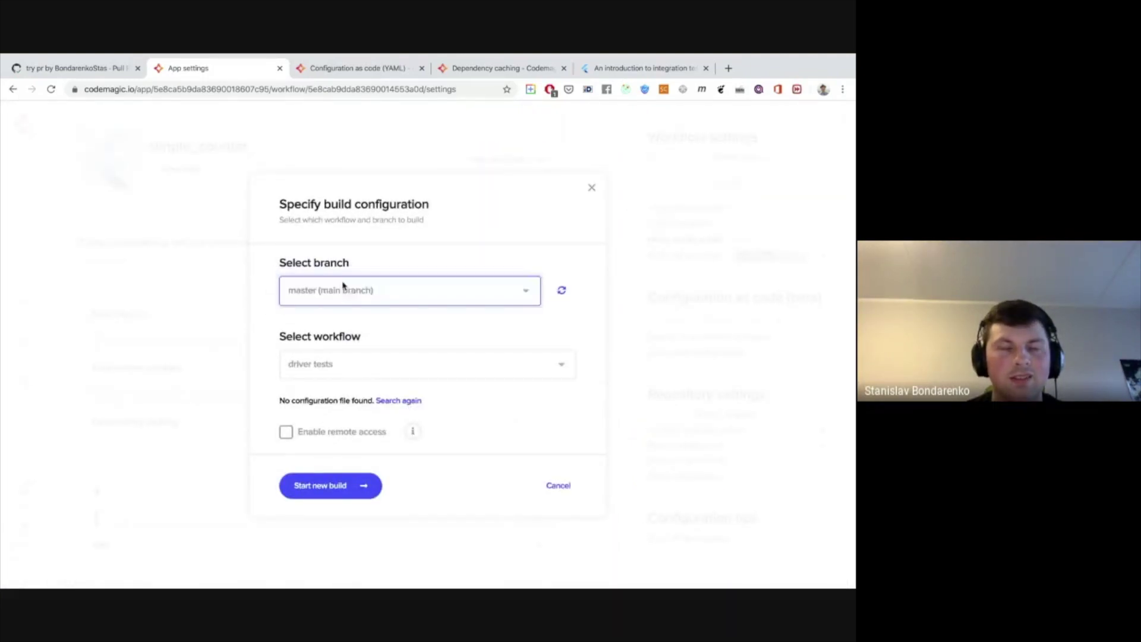
pyautogui.click(444, 298)
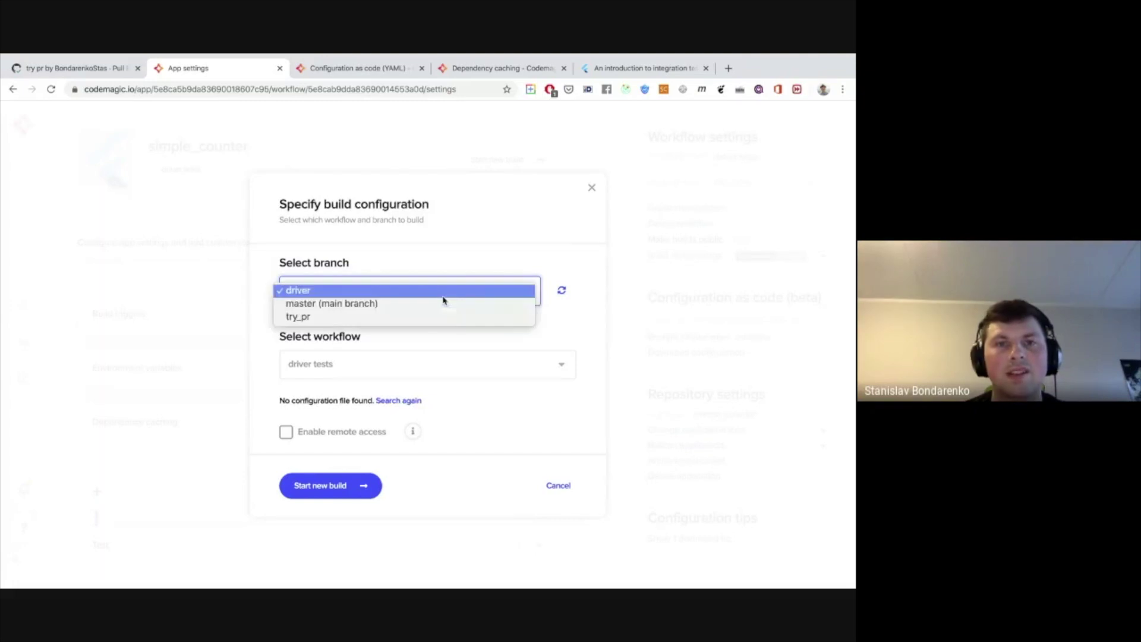
pyautogui.click(344, 293)
pyautogui.click(562, 292)
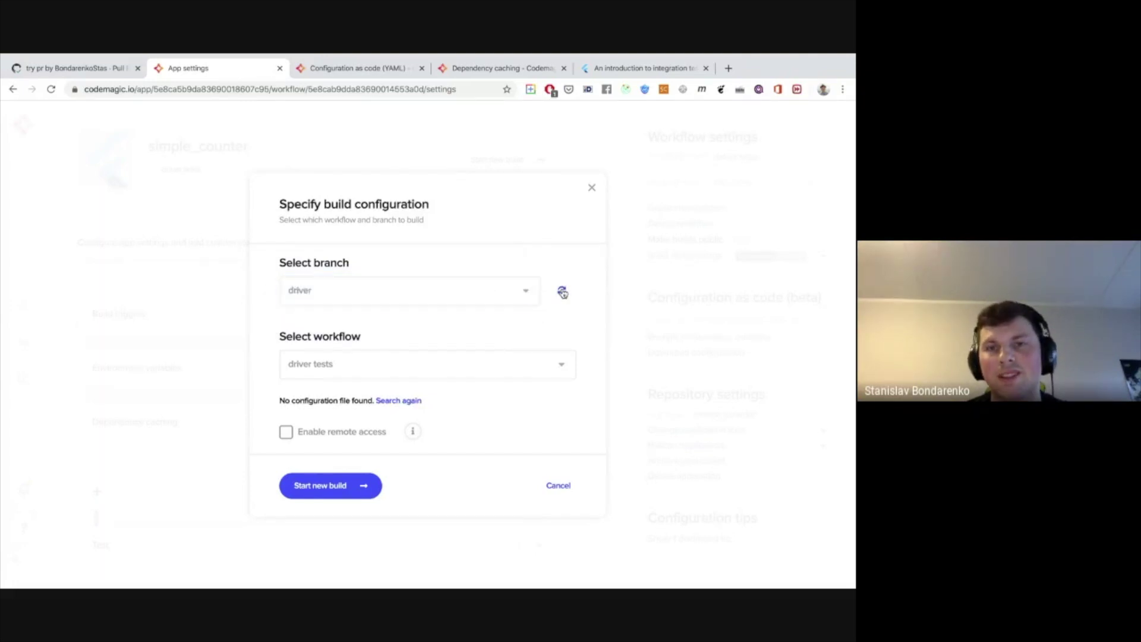
pyautogui.click(469, 291)
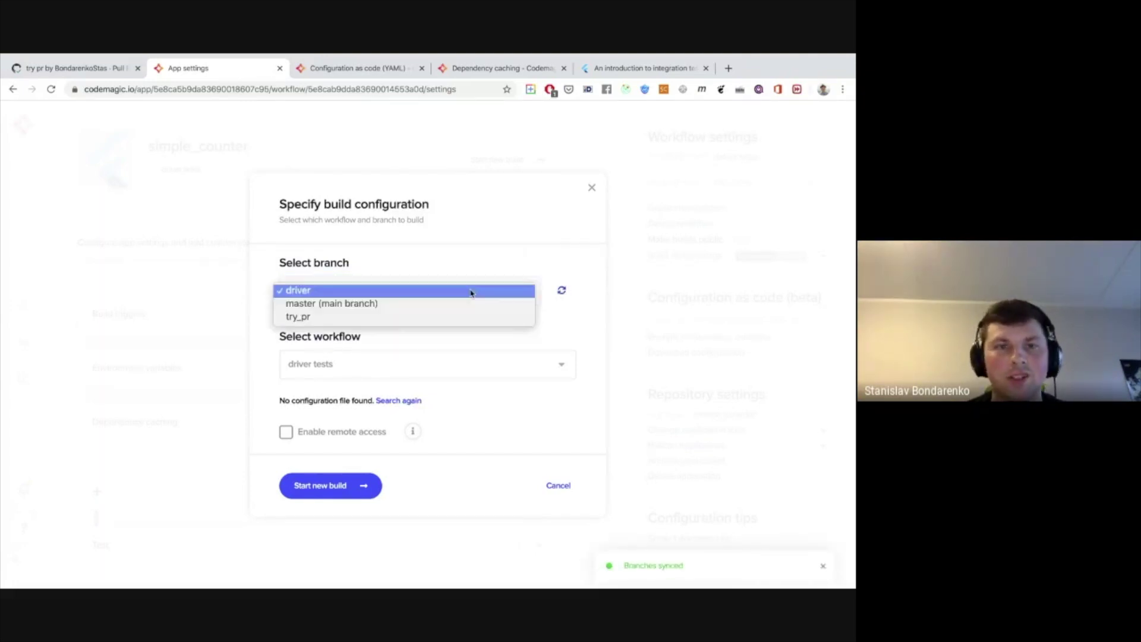
pyautogui.click(406, 291)
pyautogui.click(337, 367)
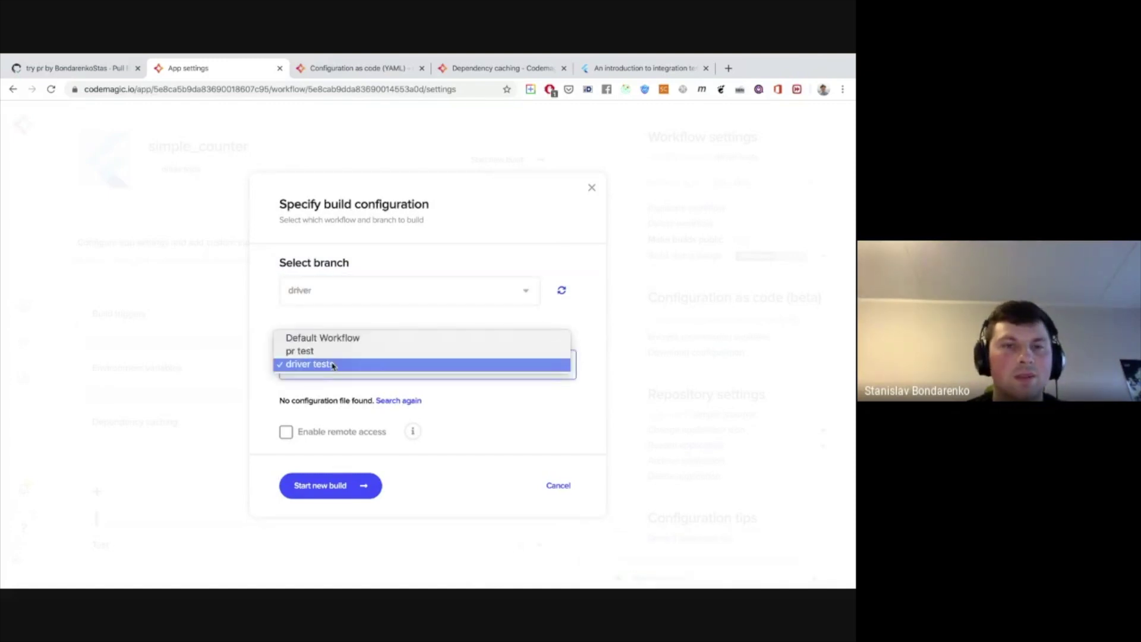
pyautogui.click(321, 364)
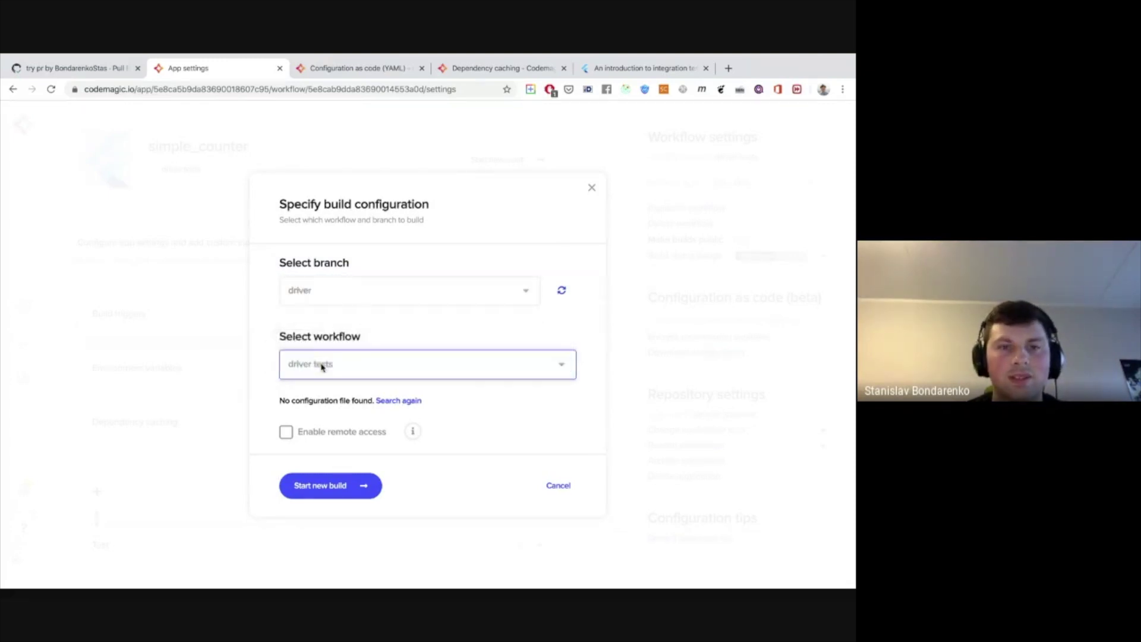
pyautogui.click(319, 484)
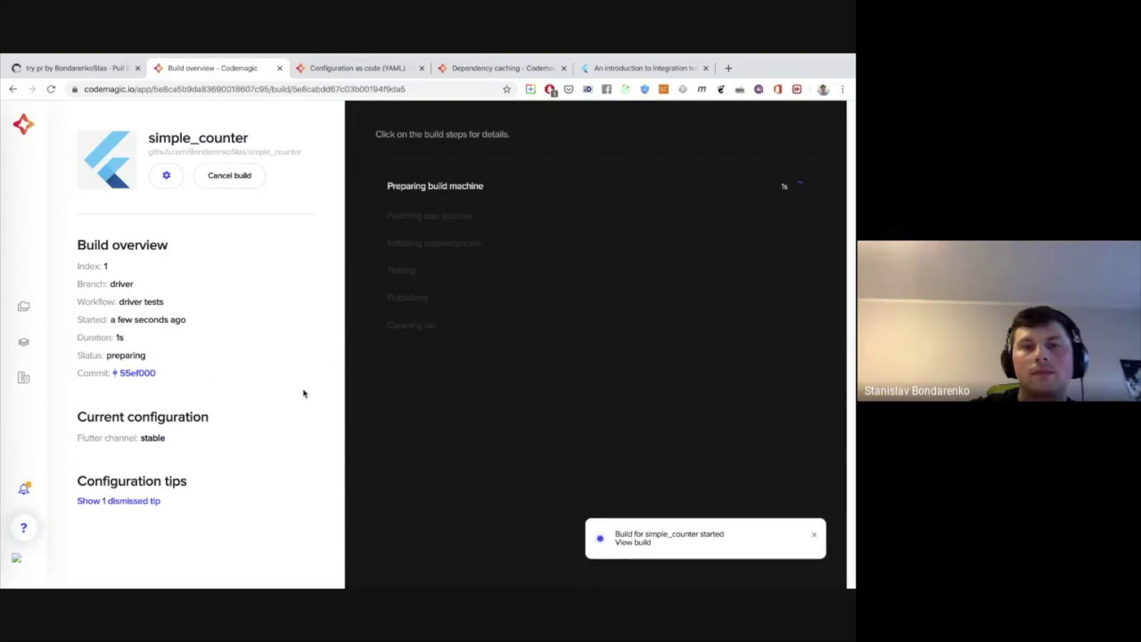
# - Inspect the Preparing build machine and Installing dependencies logs as the build progresses
pyautogui.click(397, 193)
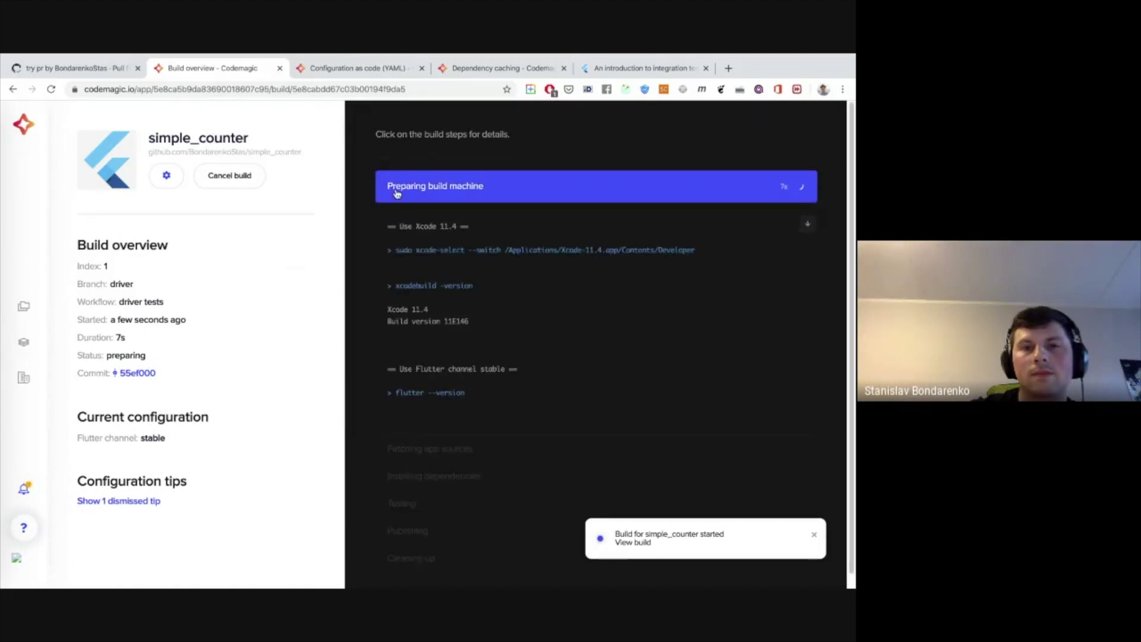
pyautogui.click(396, 193)
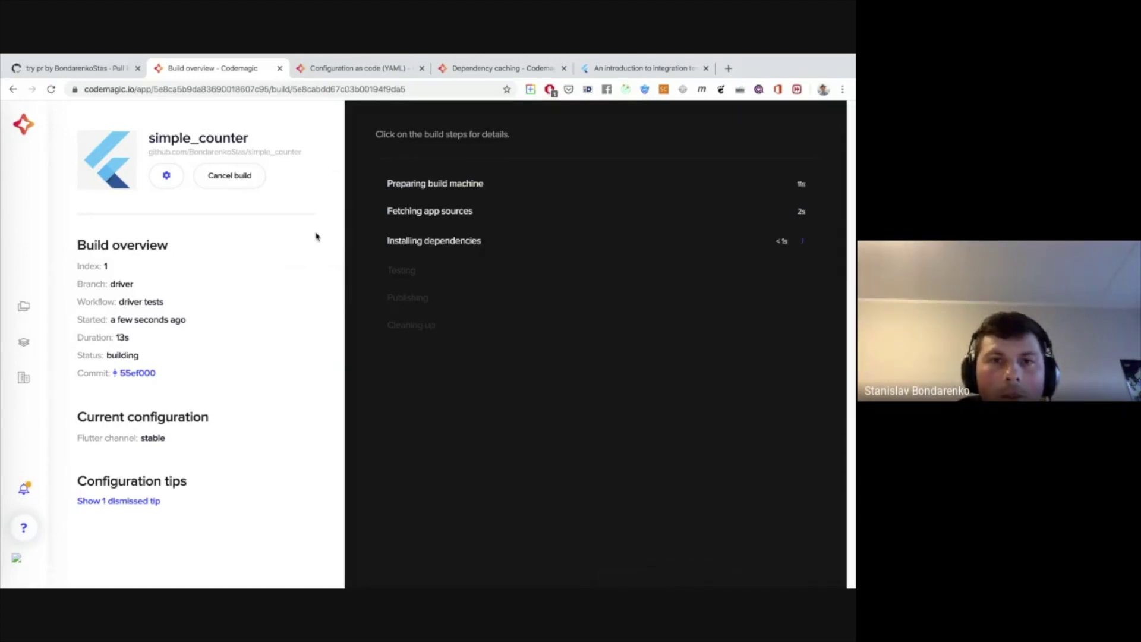
pyautogui.click(404, 250)
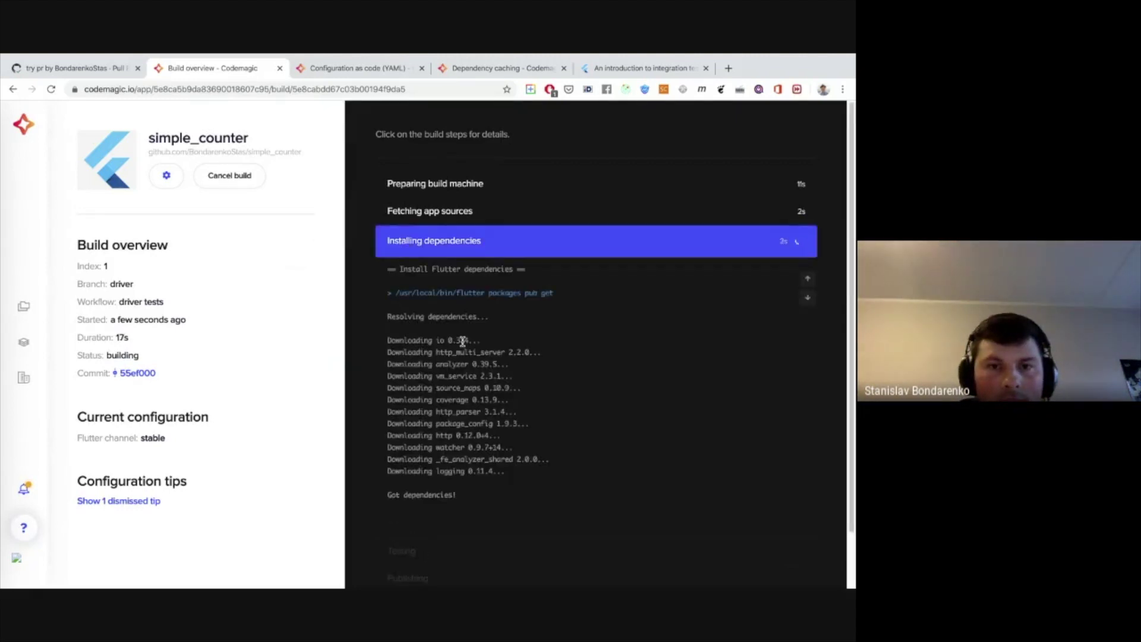
pyautogui.scroll(-2, 463, 340)
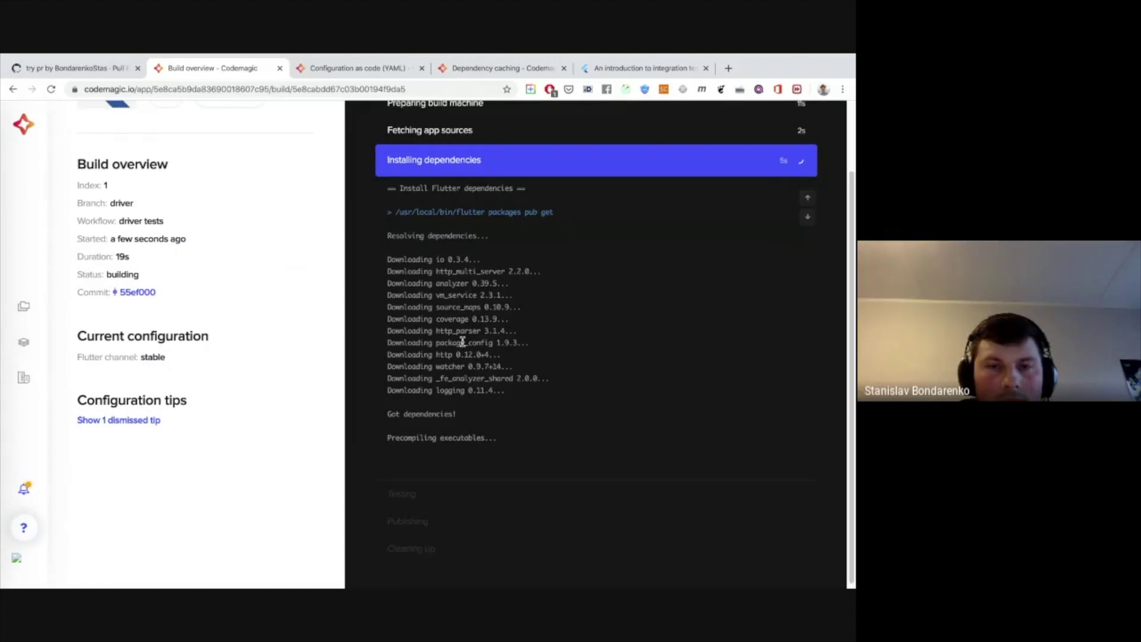
pyautogui.click(398, 166)
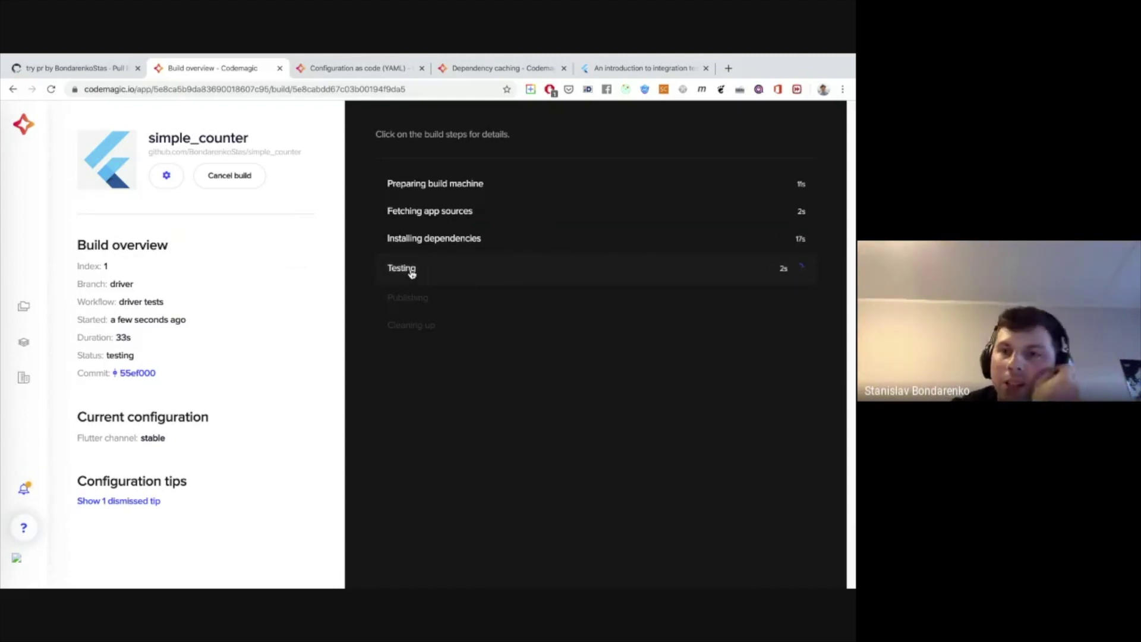
# - Watch the Testing step's log listing flutter devices, then return to the workflow settings
pyautogui.click(411, 273)
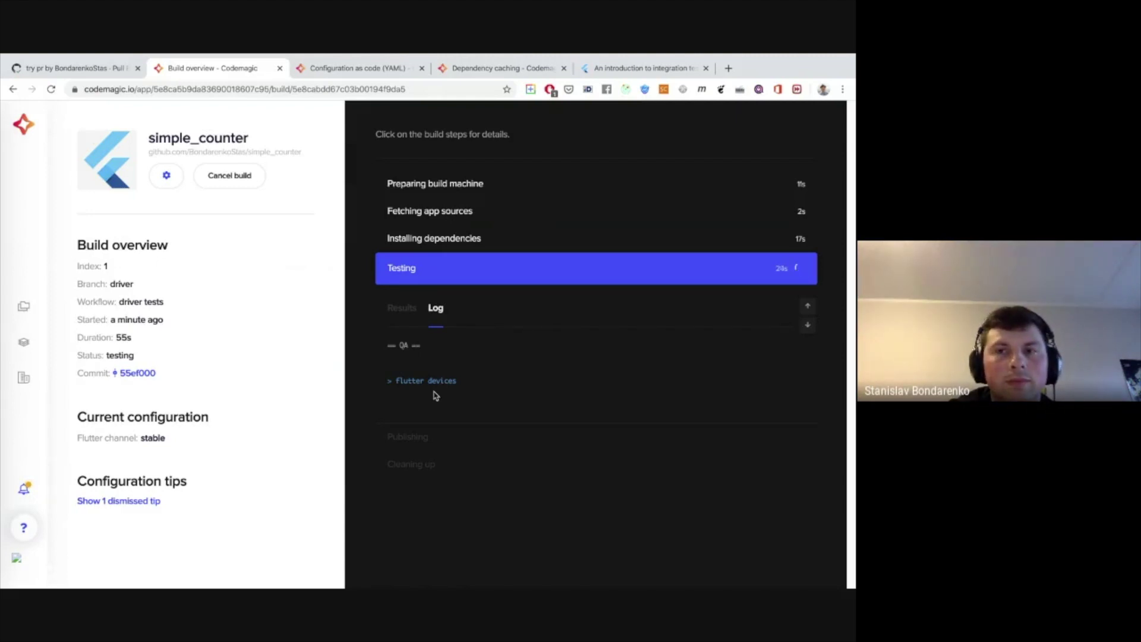
pyautogui.click(406, 270)
pyautogui.click(405, 270)
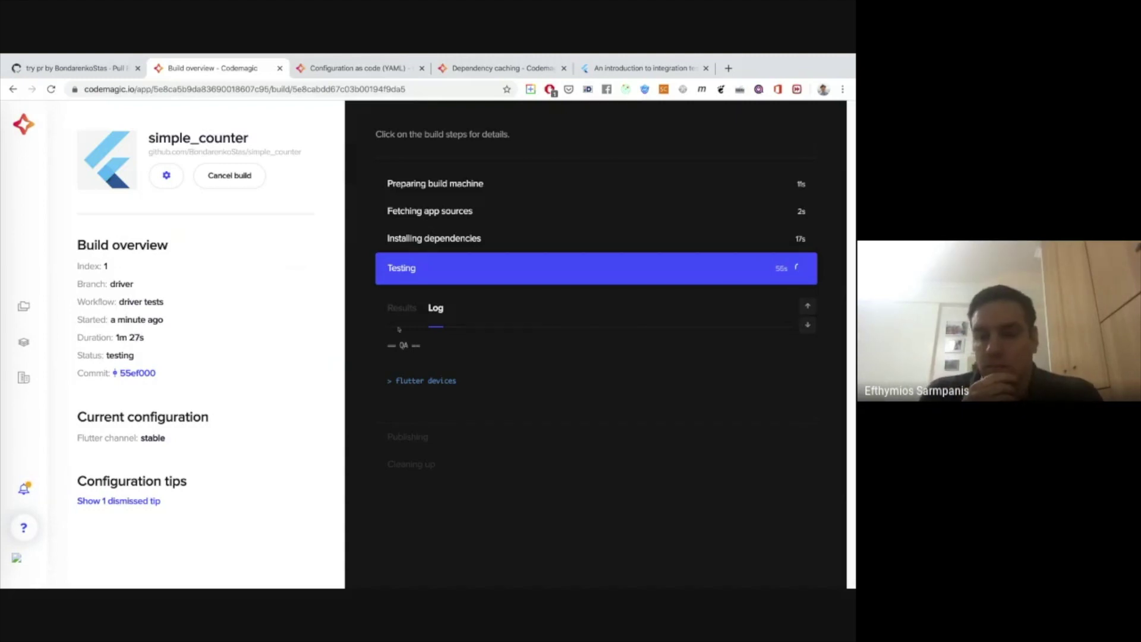
pyautogui.click(408, 272)
pyautogui.click(409, 272)
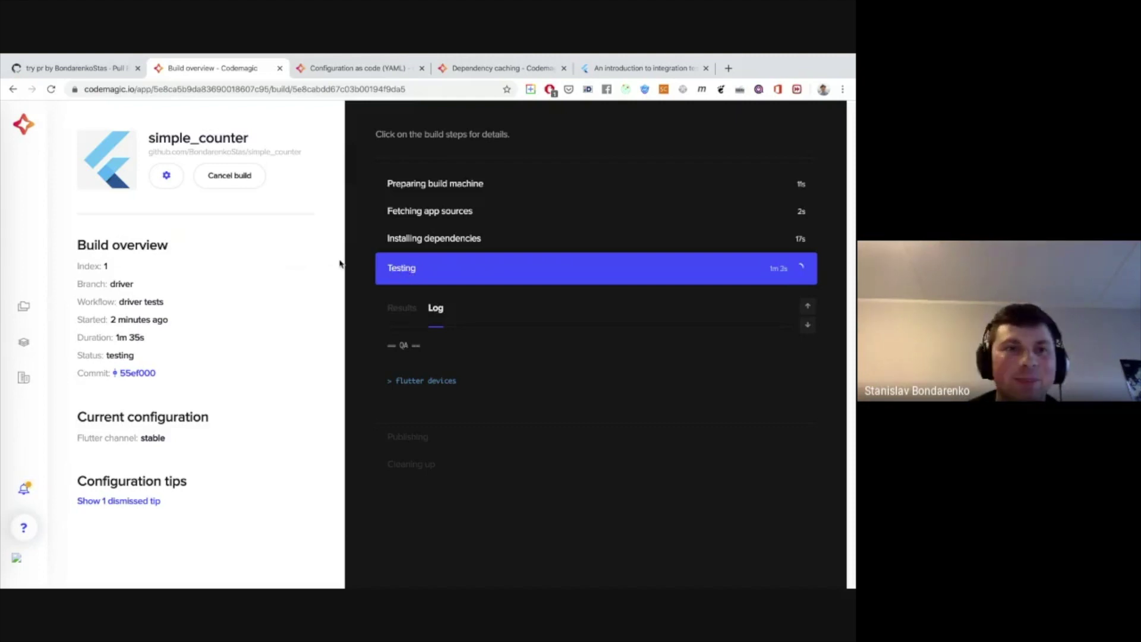
pyautogui.click(166, 175)
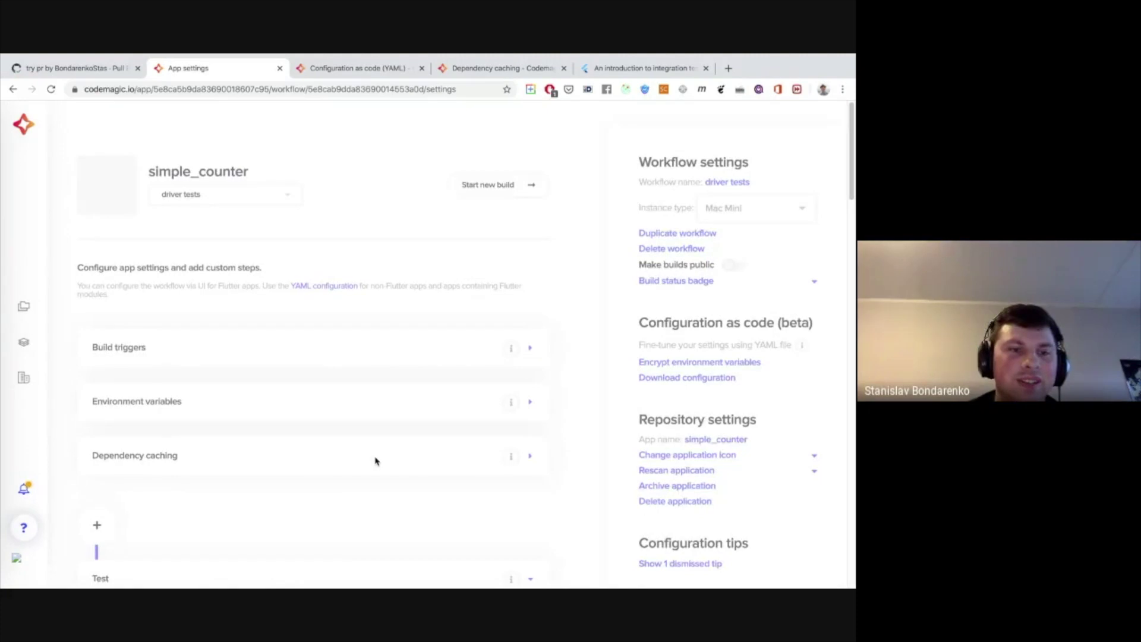
# - Open the 'Running automated tests' documentation from the Test section's info icon in a new tab
pyautogui.scroll(-3, 375, 461)
pyautogui.scroll(-7, 375, 461)
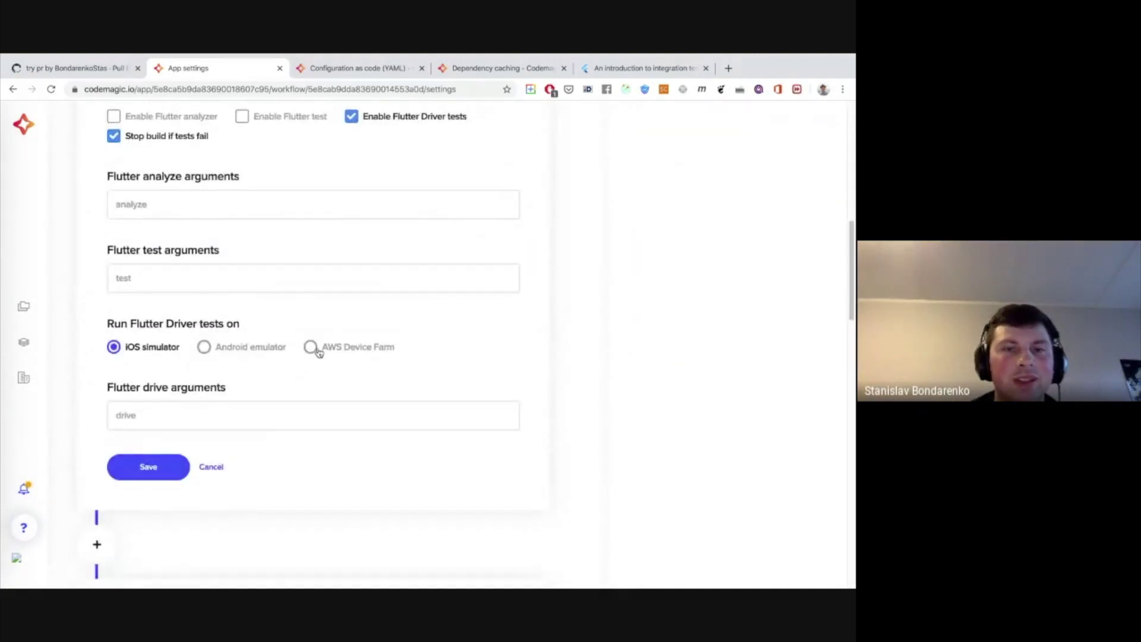
pyautogui.click(315, 347)
pyautogui.scroll(1, 483, 345)
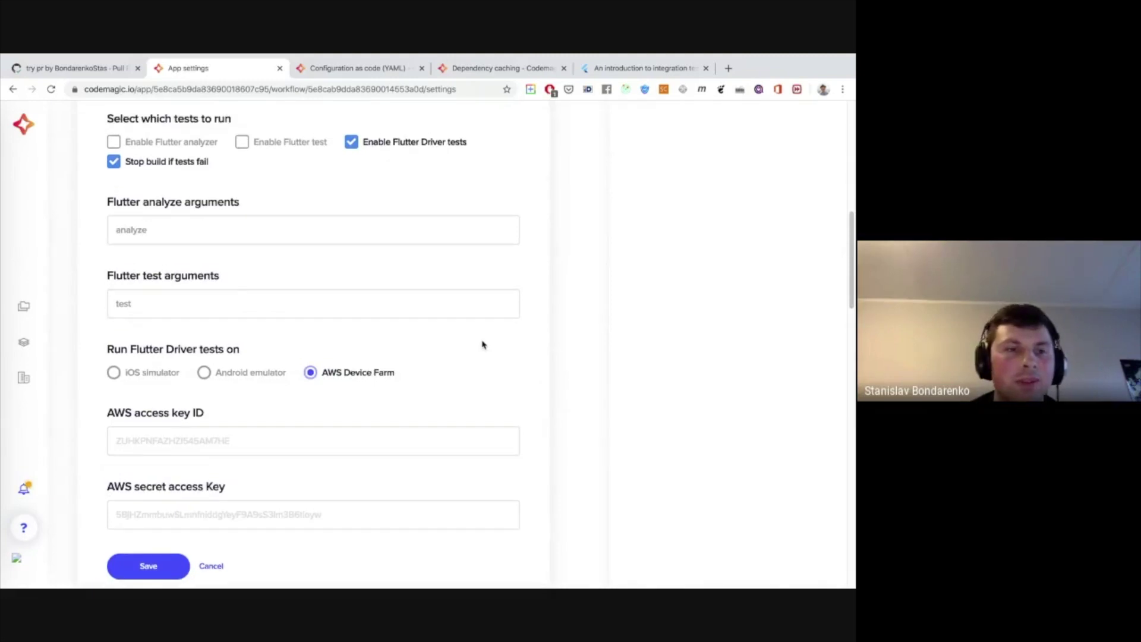
pyautogui.scroll(-5, 483, 345)
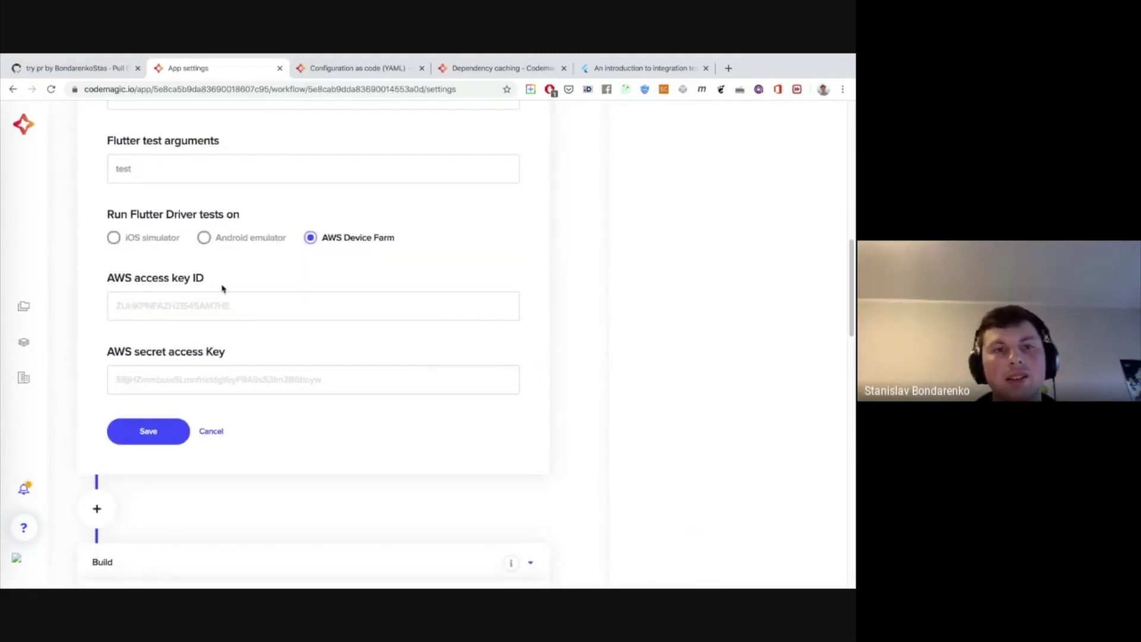
pyautogui.scroll(3, 365, 265)
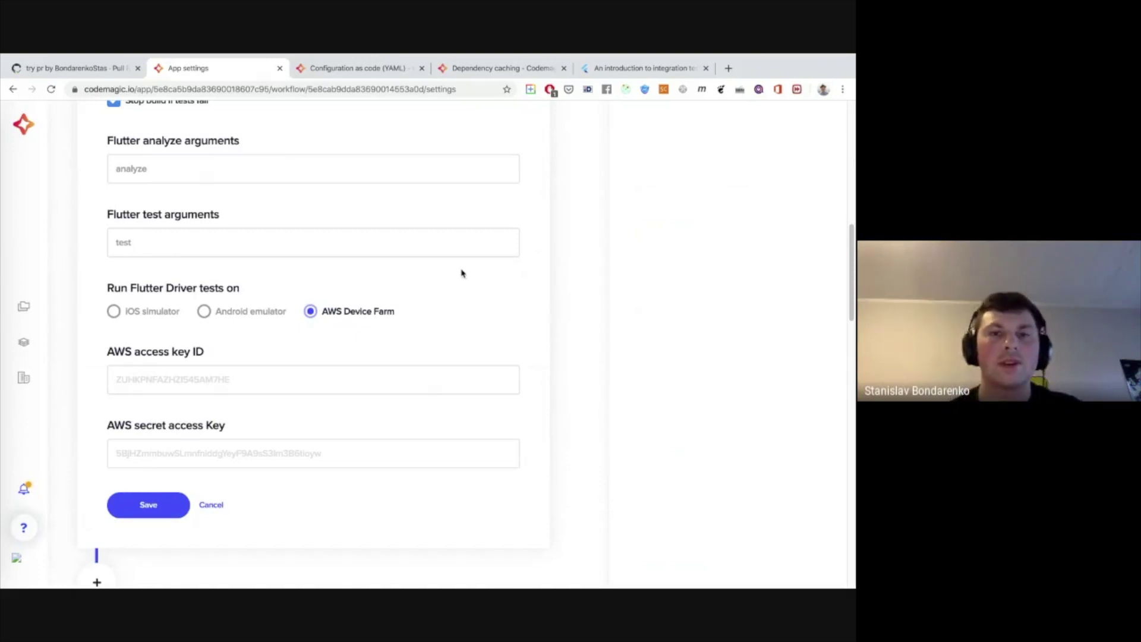
pyautogui.scroll(10, 461, 273)
pyautogui.scroll(-1, 467, 352)
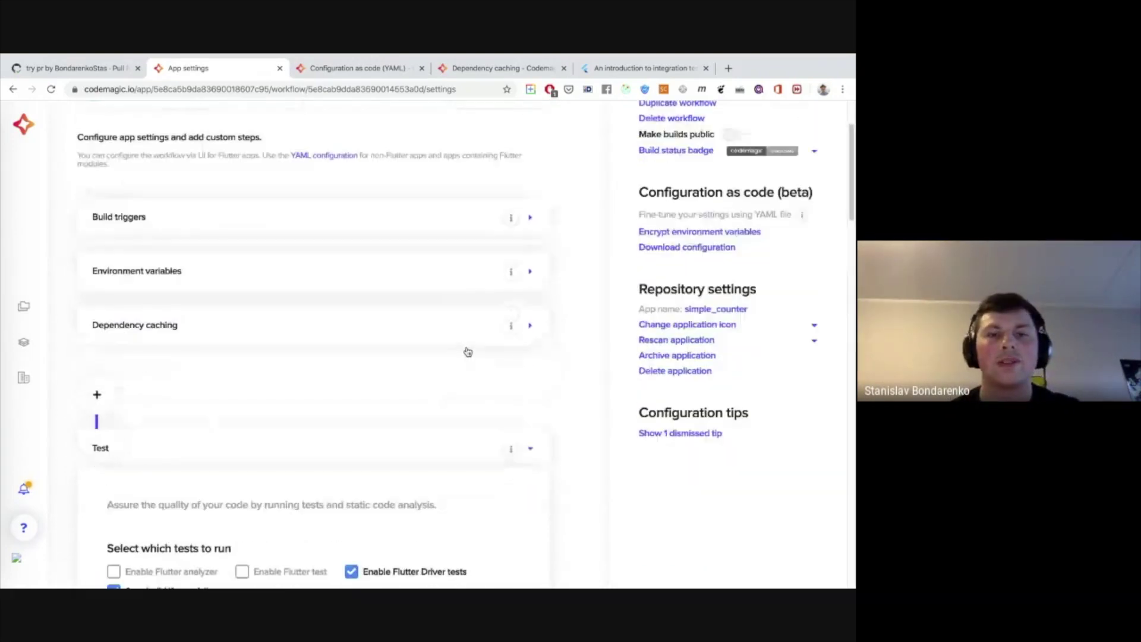
pyautogui.click(511, 449)
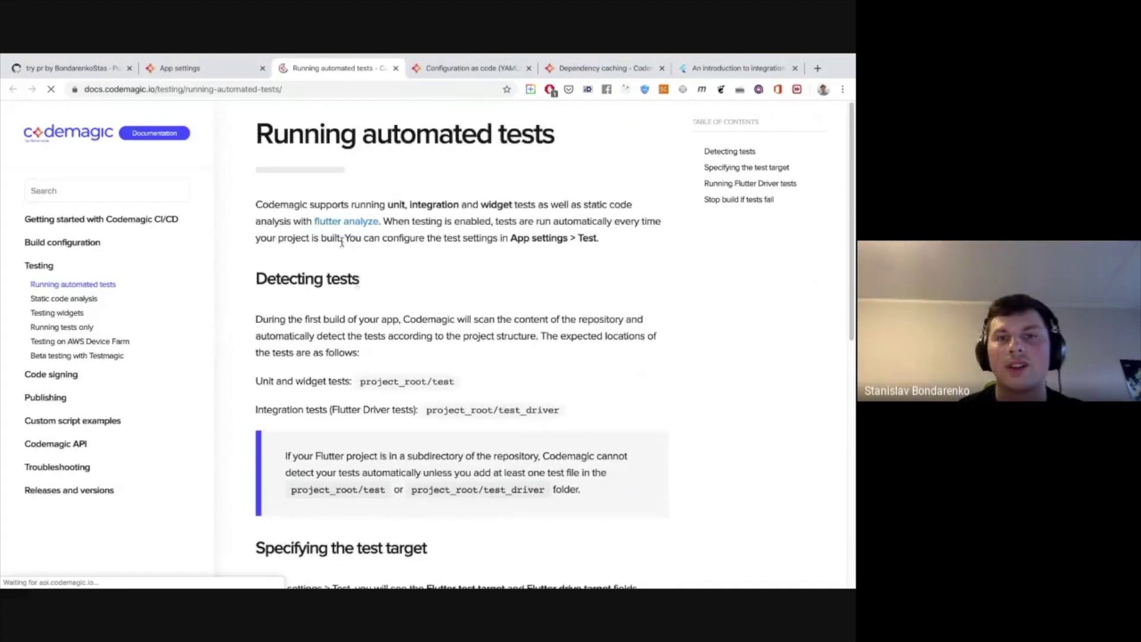
# - Open the AWS Device Farm testing guide, mark its IAM user requirement, and open Sylph in another tab
pyautogui.scroll(-6, 440, 330)
pyautogui.scroll(-2, 438, 331)
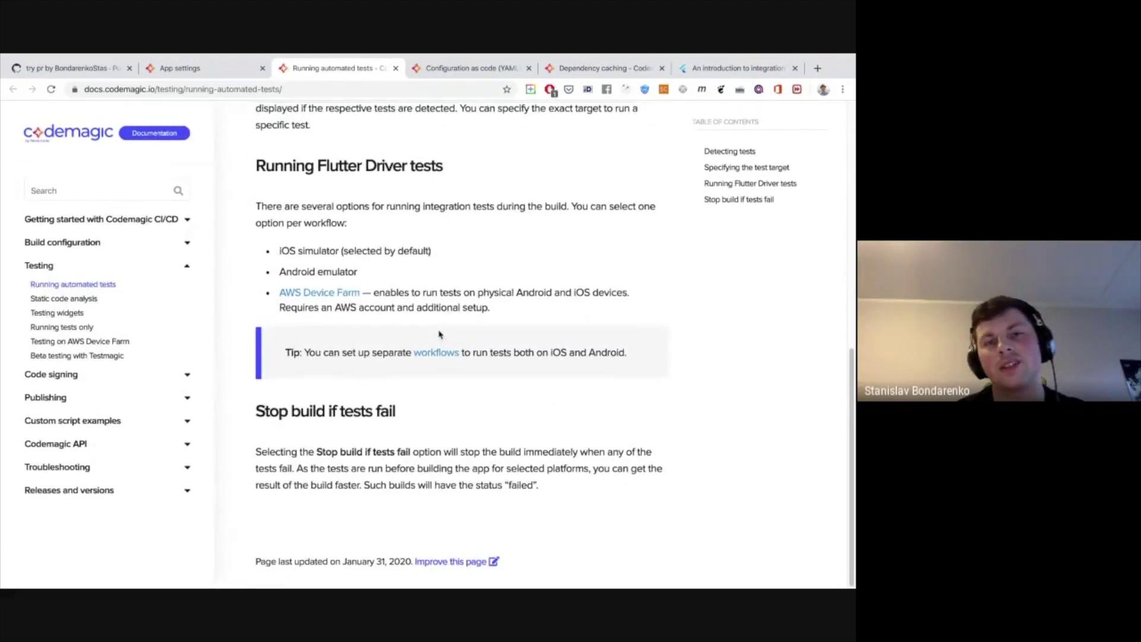
pyautogui.middleClick(333, 296)
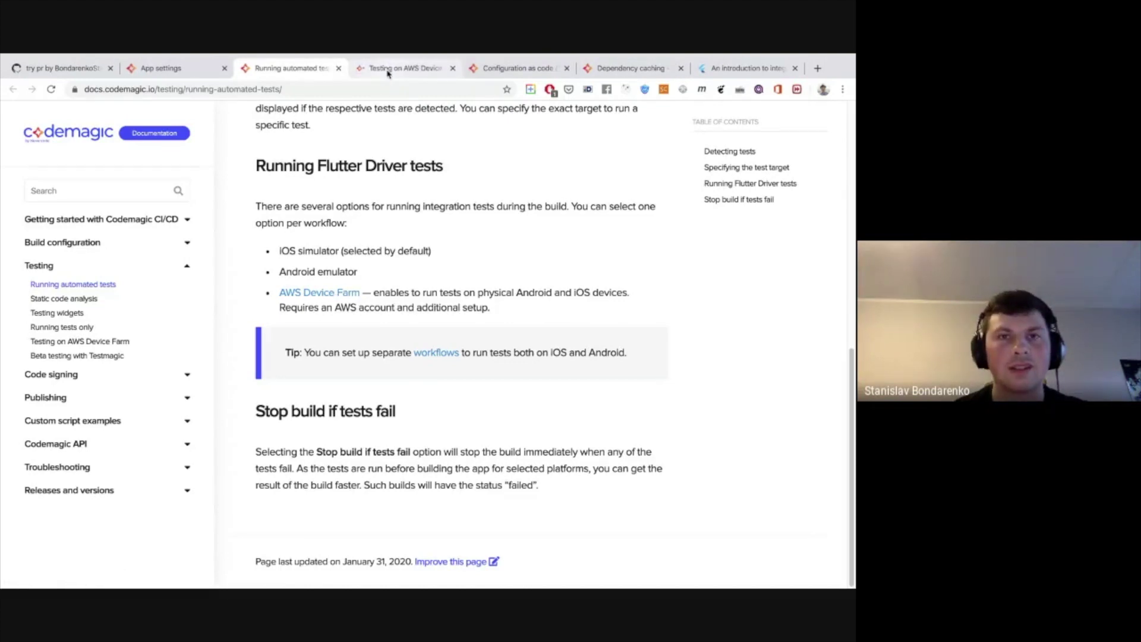
pyautogui.click(388, 70)
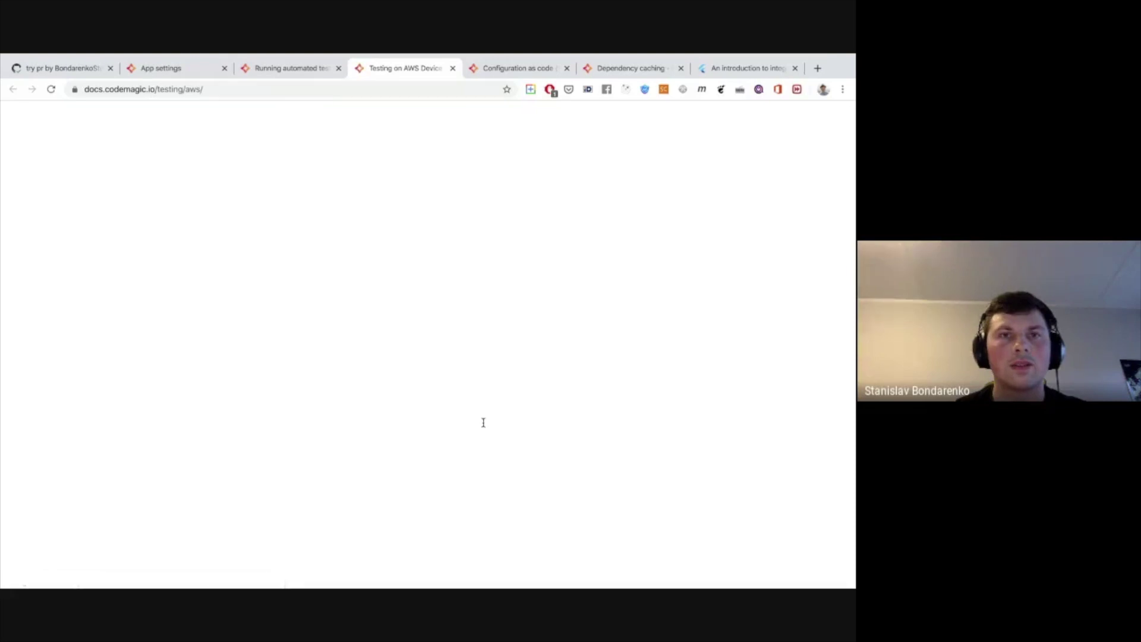
pyautogui.scroll(-1, 483, 347)
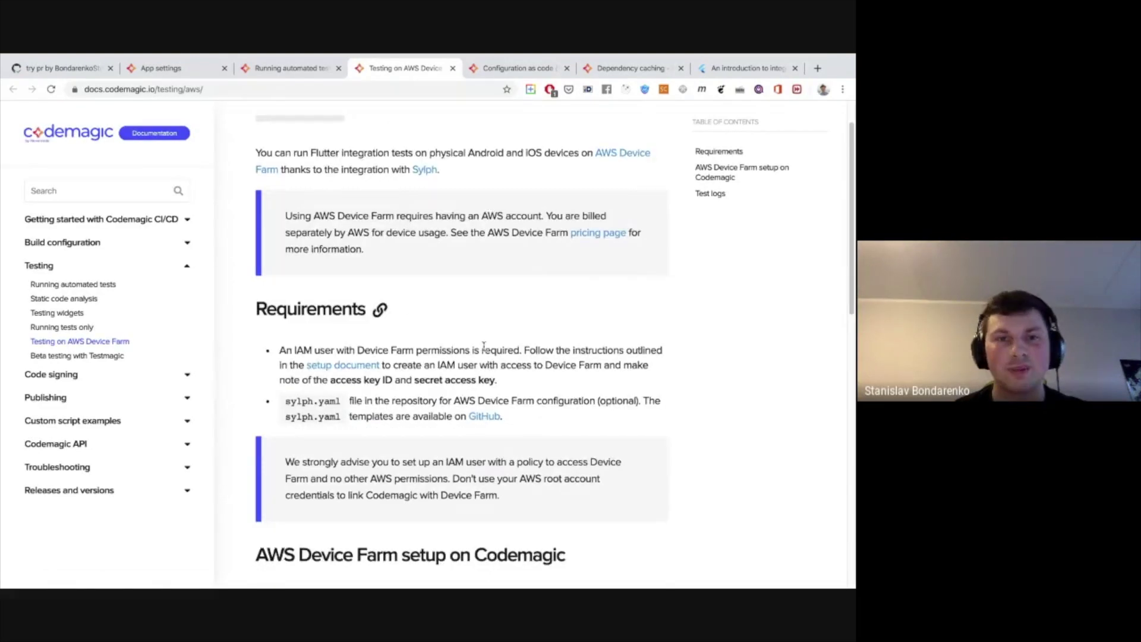
pyautogui.scroll(-1, 483, 347)
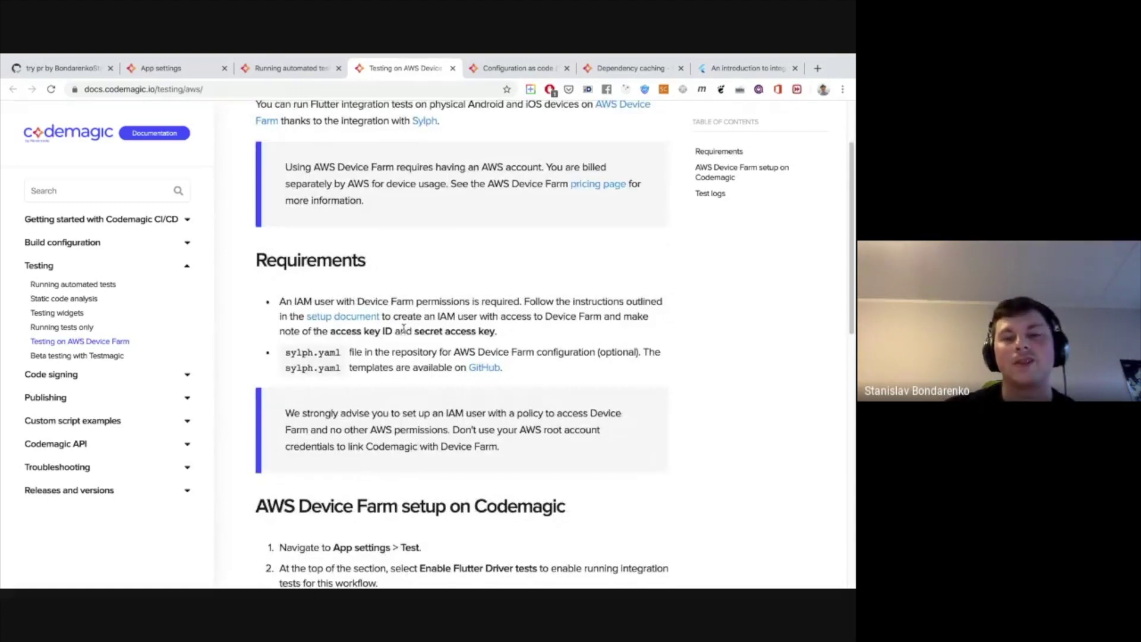
pyautogui.moveTo(412, 330); pyautogui.dragTo(417, 326)
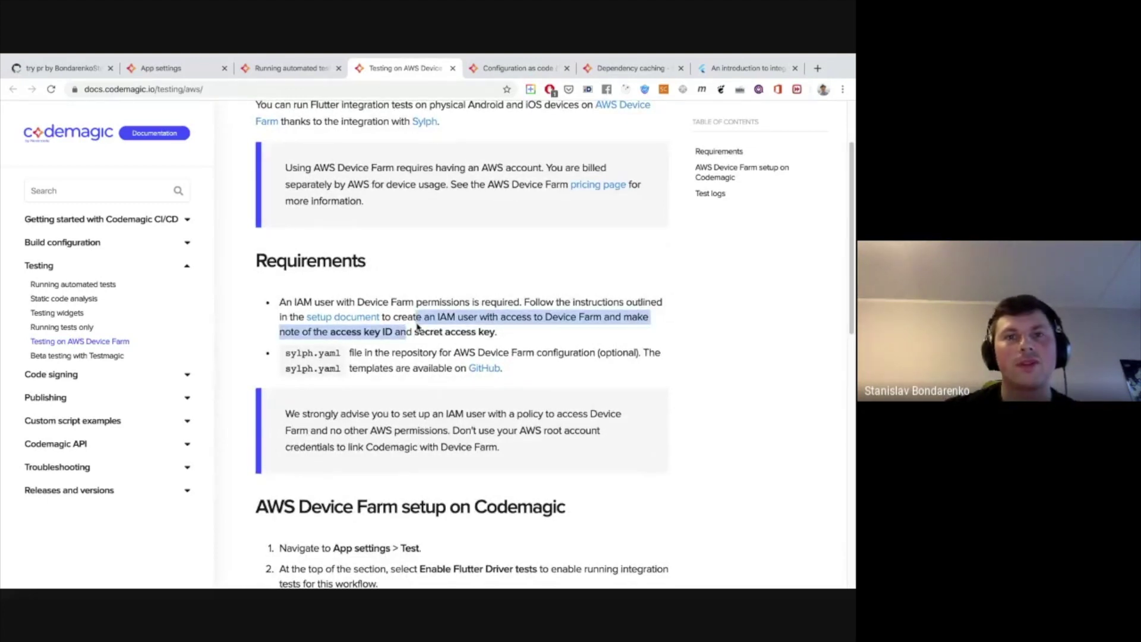
pyautogui.scroll(2, 417, 327)
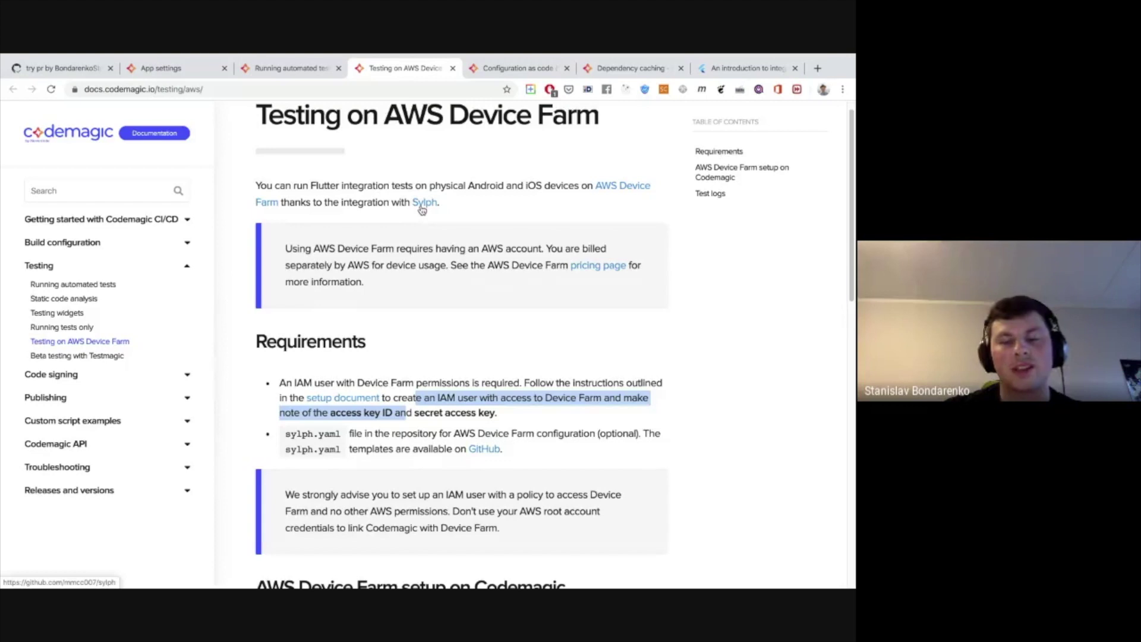
pyautogui.middleClick(422, 204)
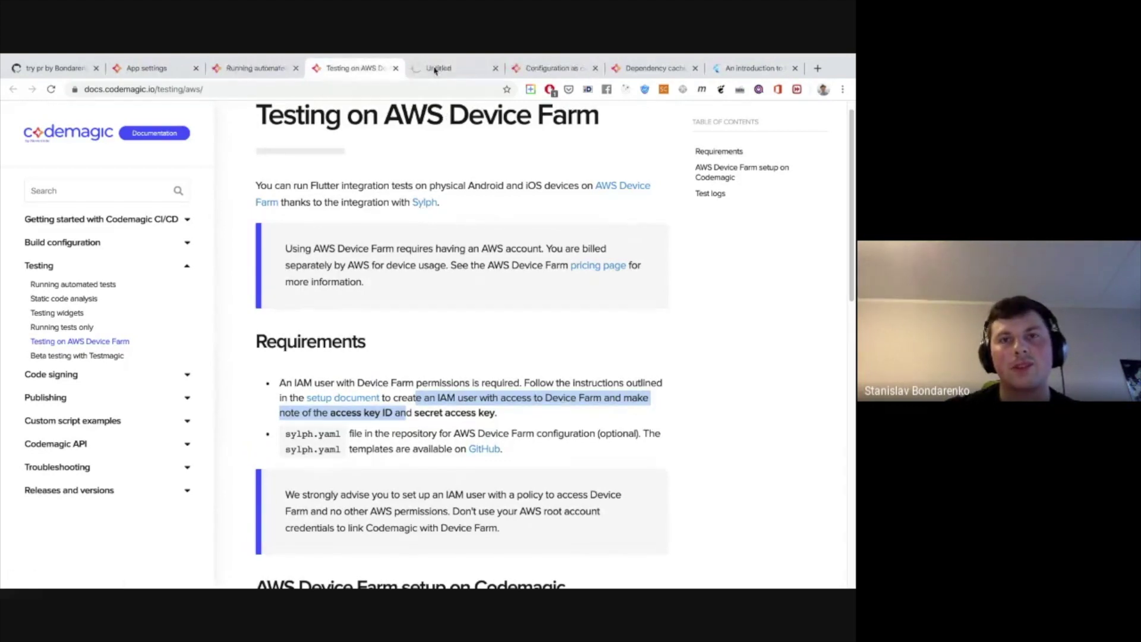
# - Read the sylph README's CI credentials and test_suites sections, then return to the Codemagic docs
pyautogui.click(434, 70)
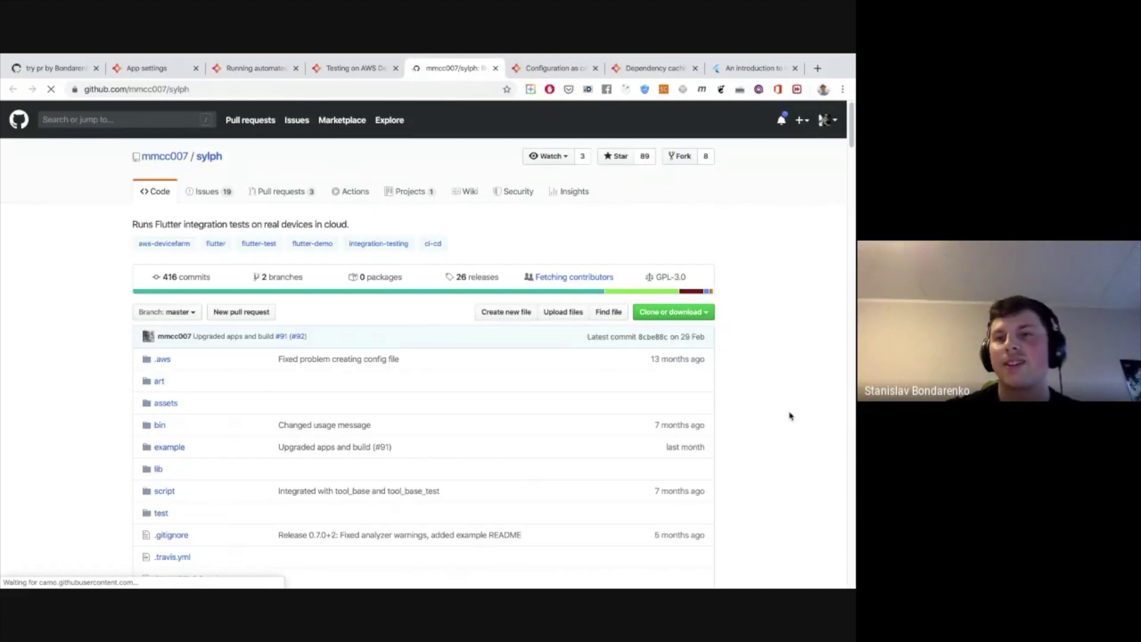
pyautogui.scroll(-1, 784, 410)
pyautogui.scroll(-6, 790, 416)
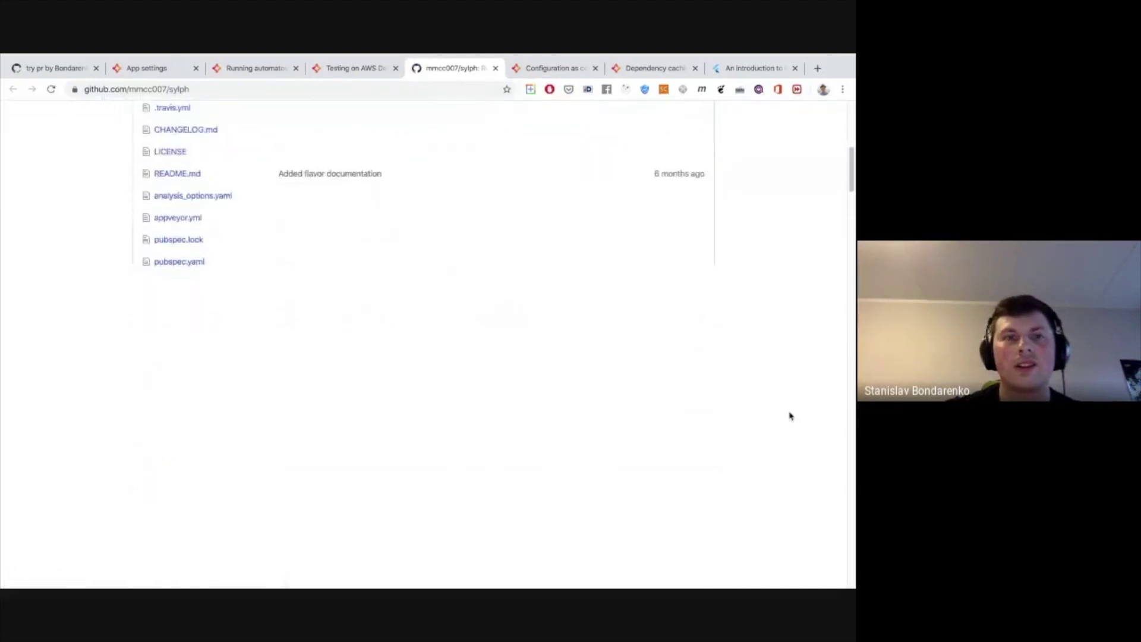
pyautogui.scroll(-9, 790, 416)
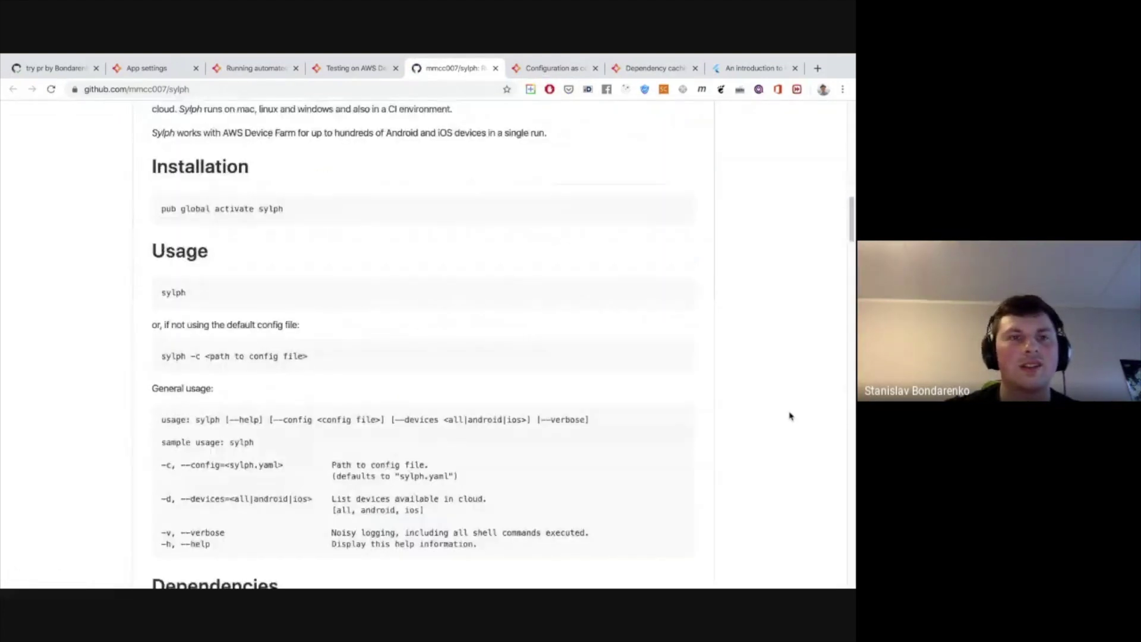
pyautogui.scroll(-1, 790, 415)
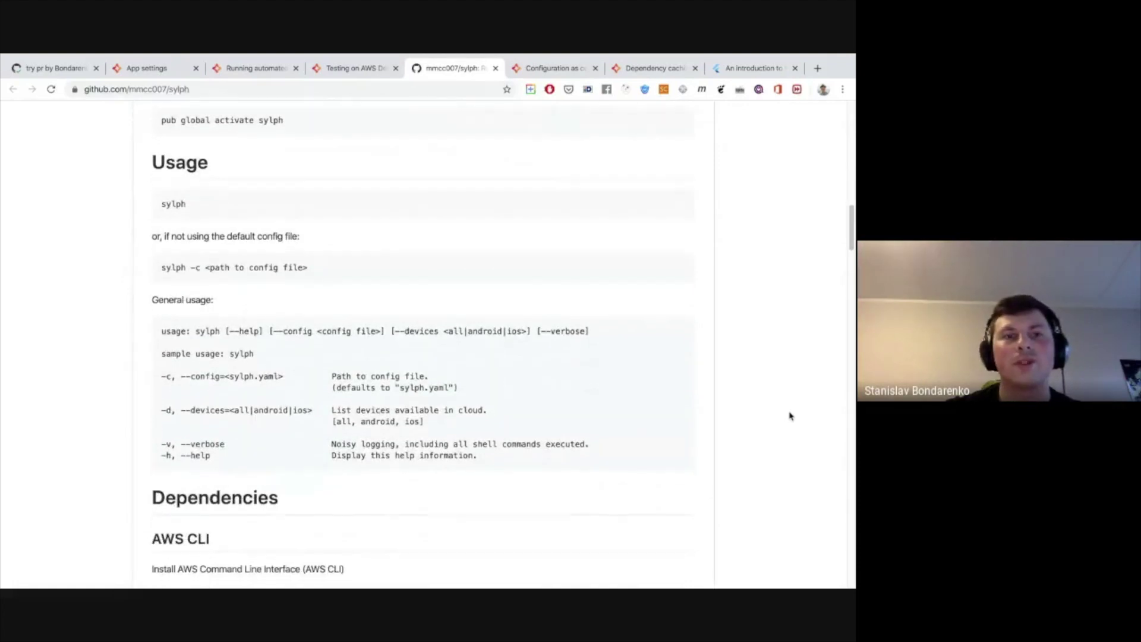
pyautogui.scroll(-6, 790, 416)
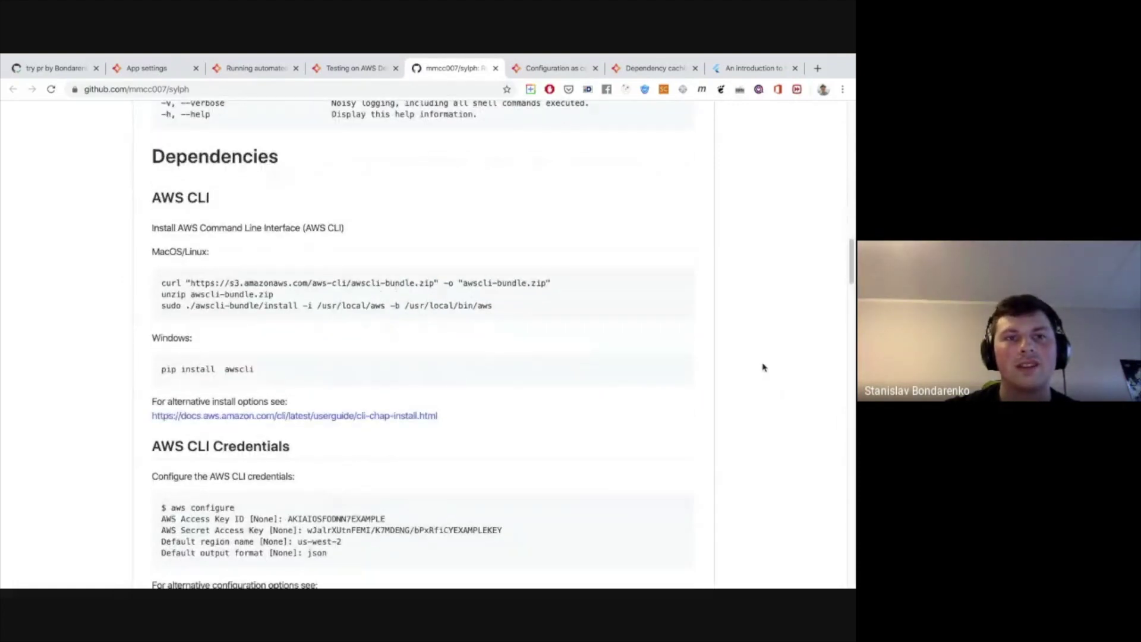
pyautogui.scroll(-4, 764, 367)
pyautogui.scroll(-20, 764, 367)
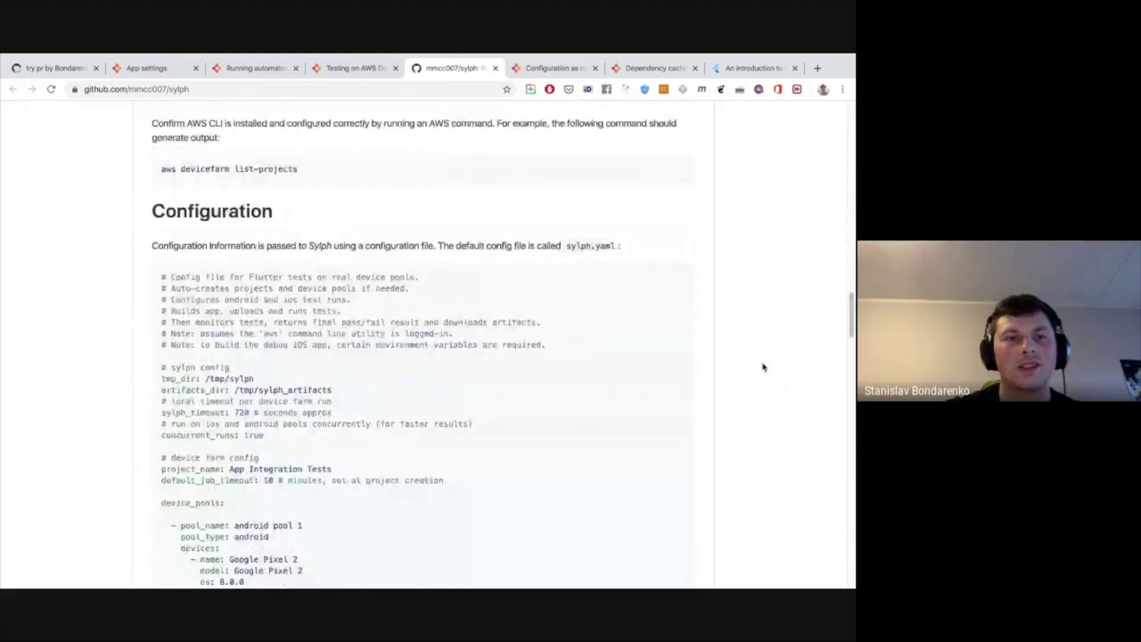
pyautogui.scroll(-2, 764, 368)
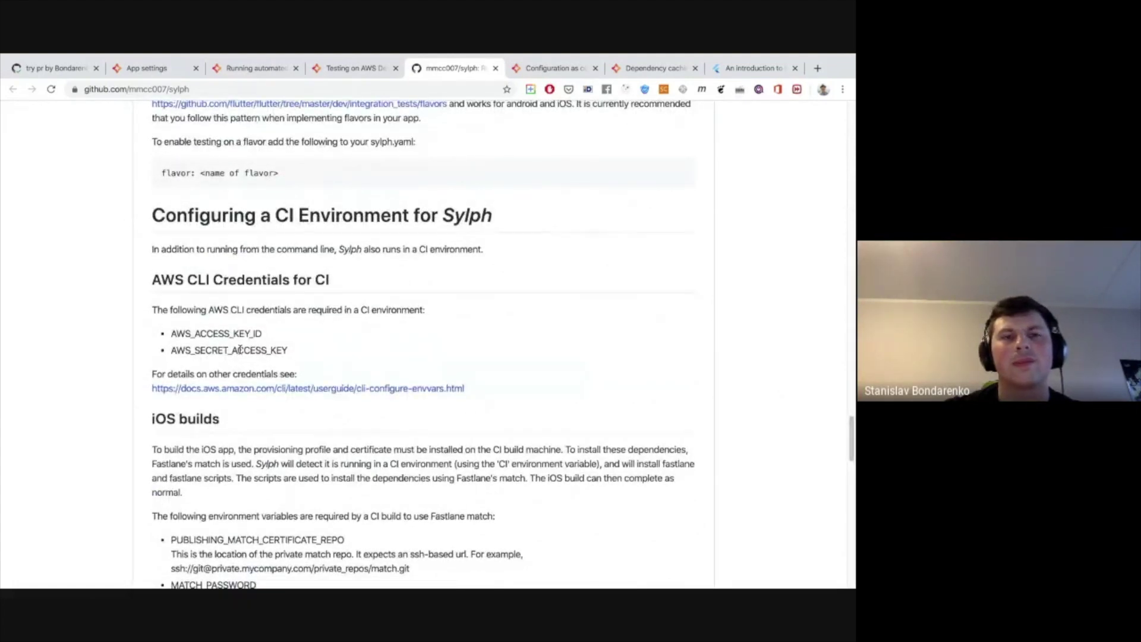
pyautogui.scroll(-2, 240, 349)
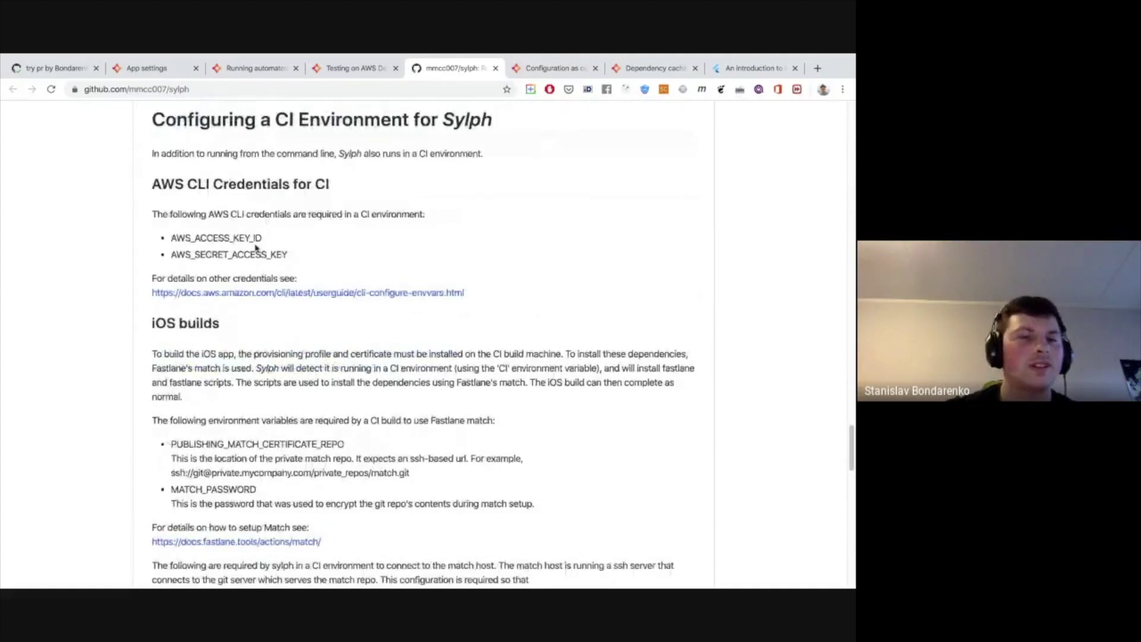
pyautogui.scroll(2, 256, 248)
pyautogui.scroll(15, 256, 248)
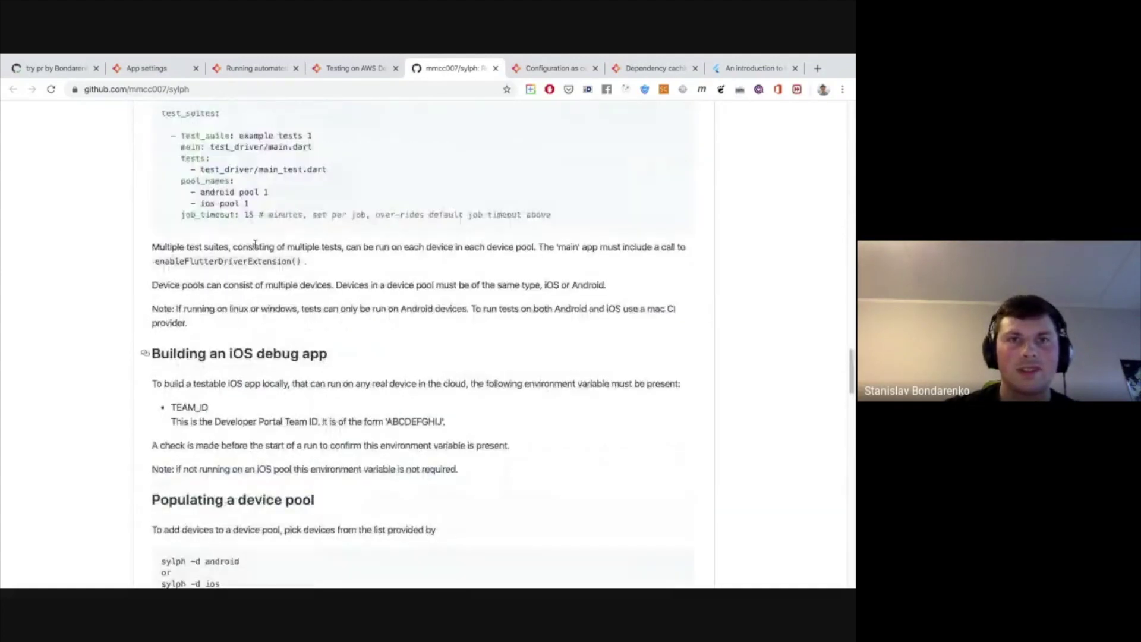
pyautogui.click(335, 68)
pyautogui.click(262, 72)
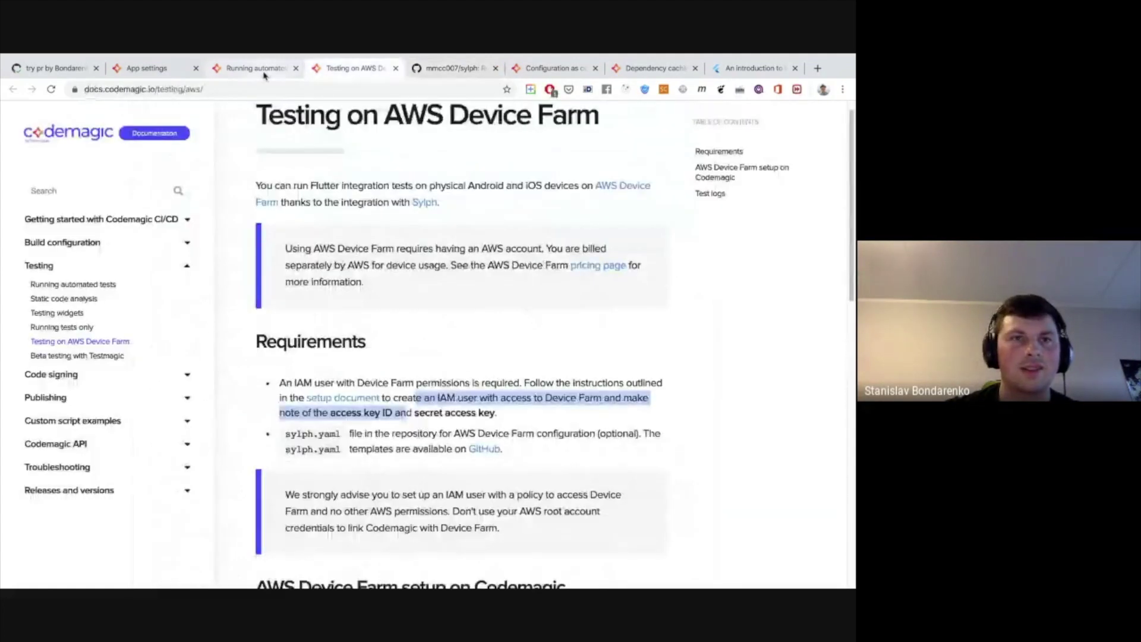
# - Paste the AWS access key ID and secret access key into the workflow's Test settings and save
pyautogui.click(158, 70)
pyautogui.scroll(-6, 298, 337)
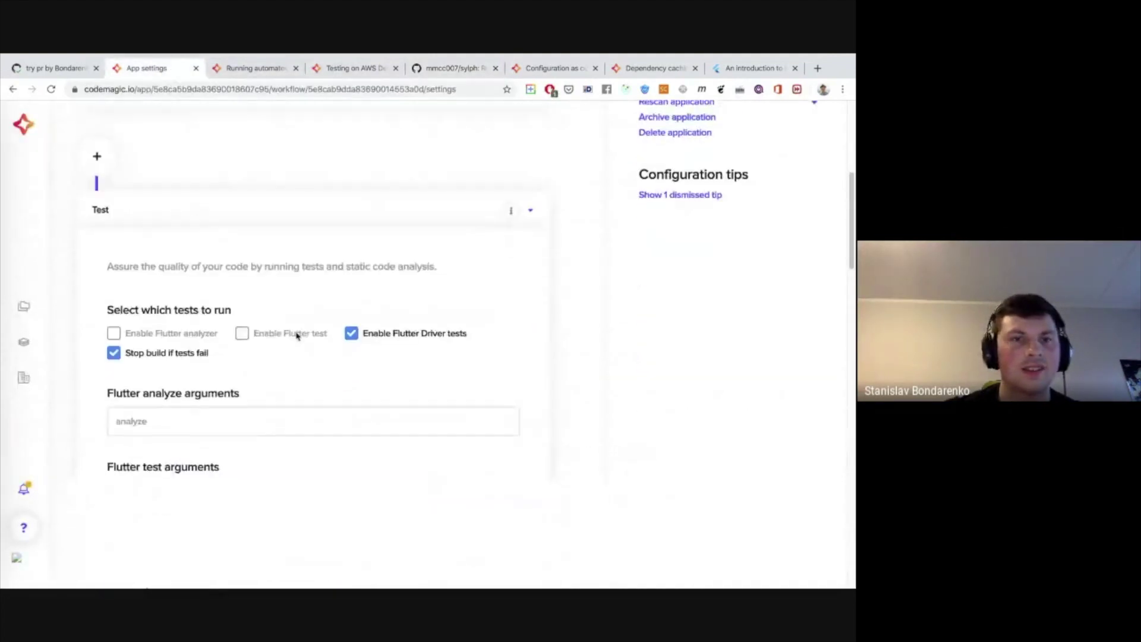
pyautogui.scroll(-2, 296, 336)
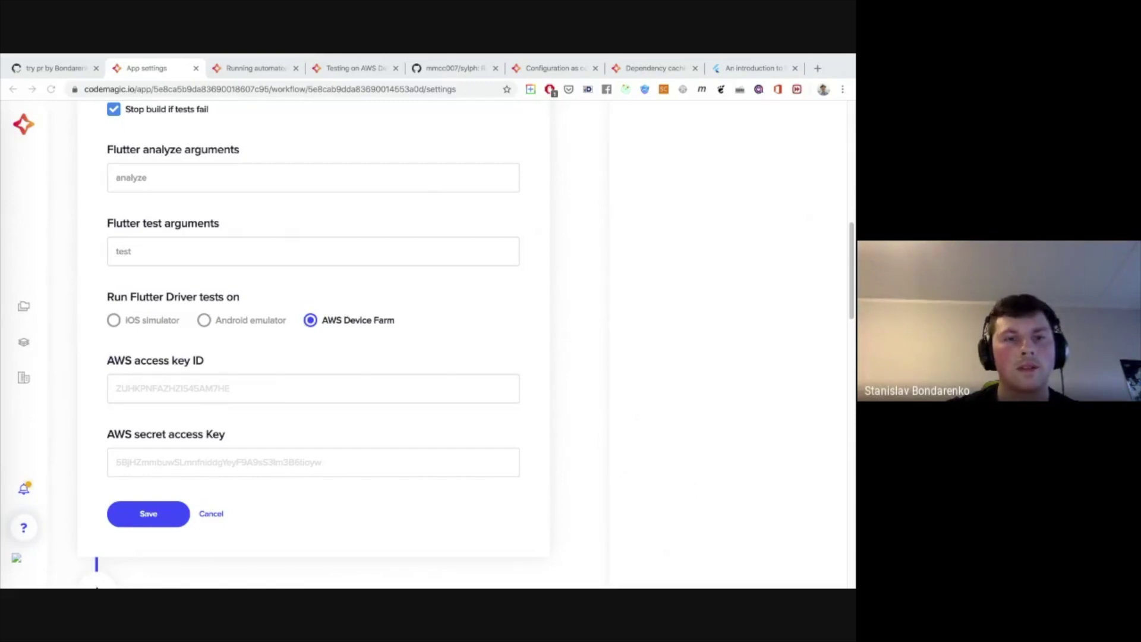
pyautogui.click(181, 386)
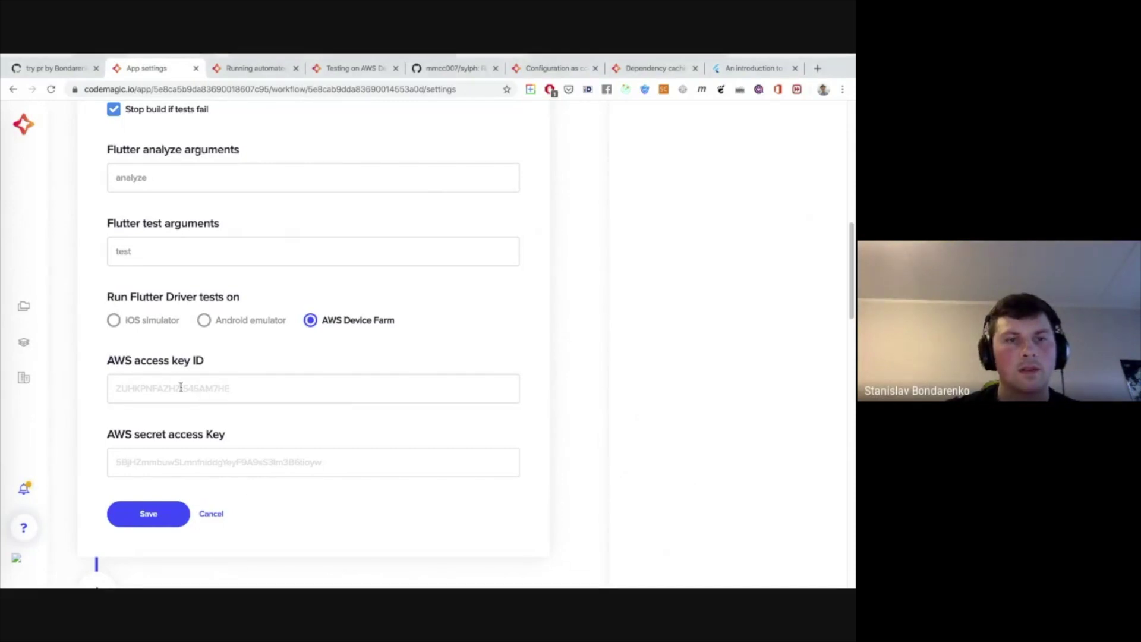
pyautogui.press('super+v')
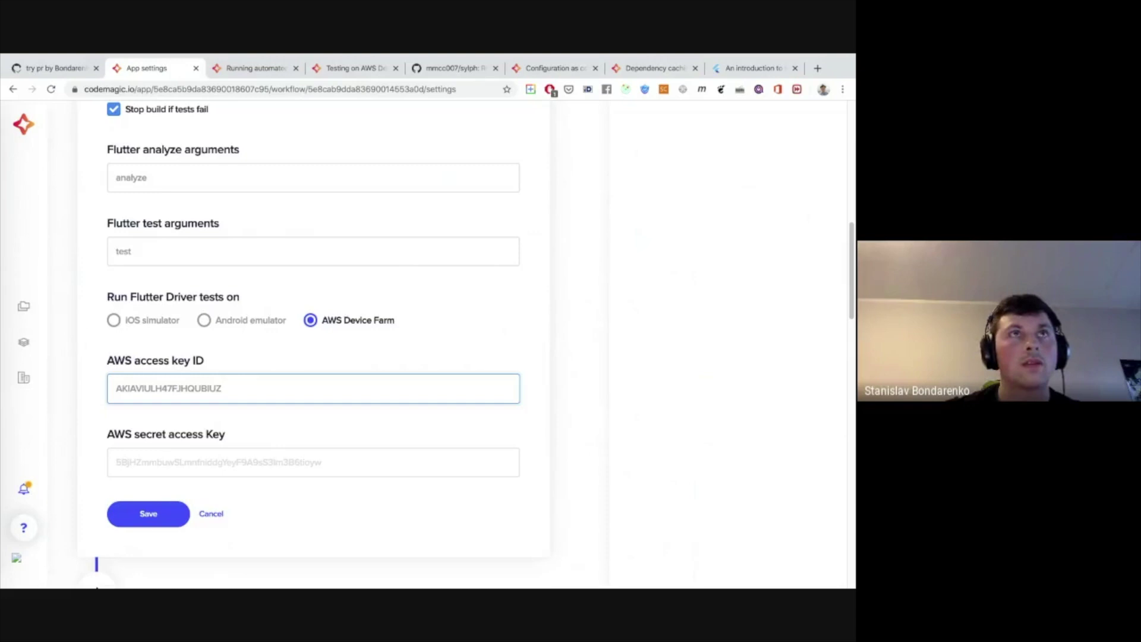
pyautogui.press('super+Tab')
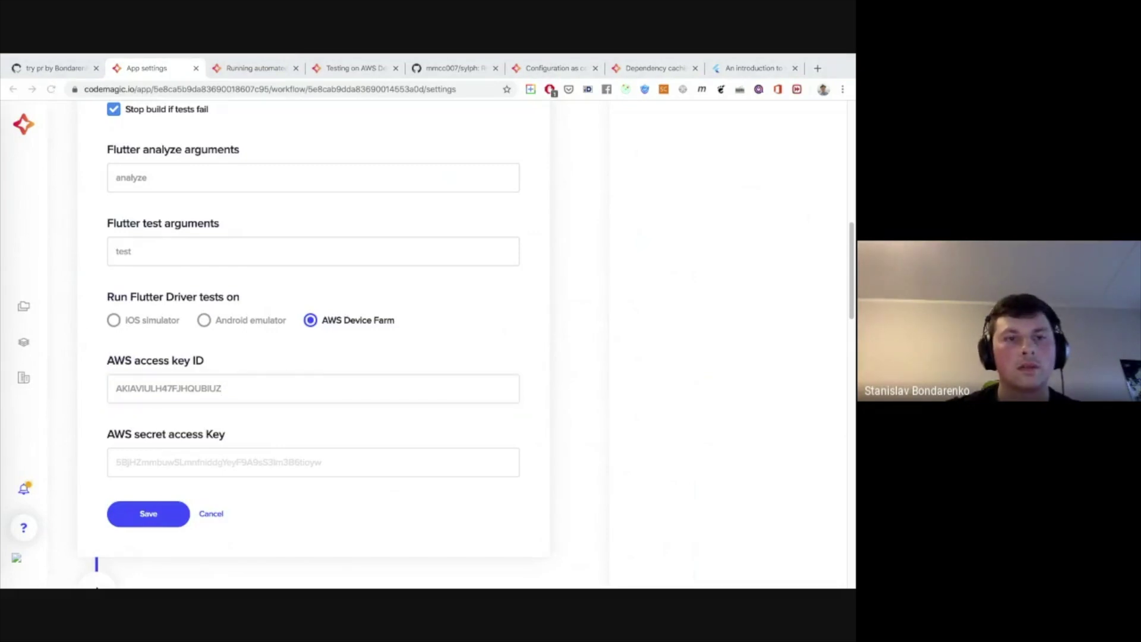
pyautogui.click(165, 465)
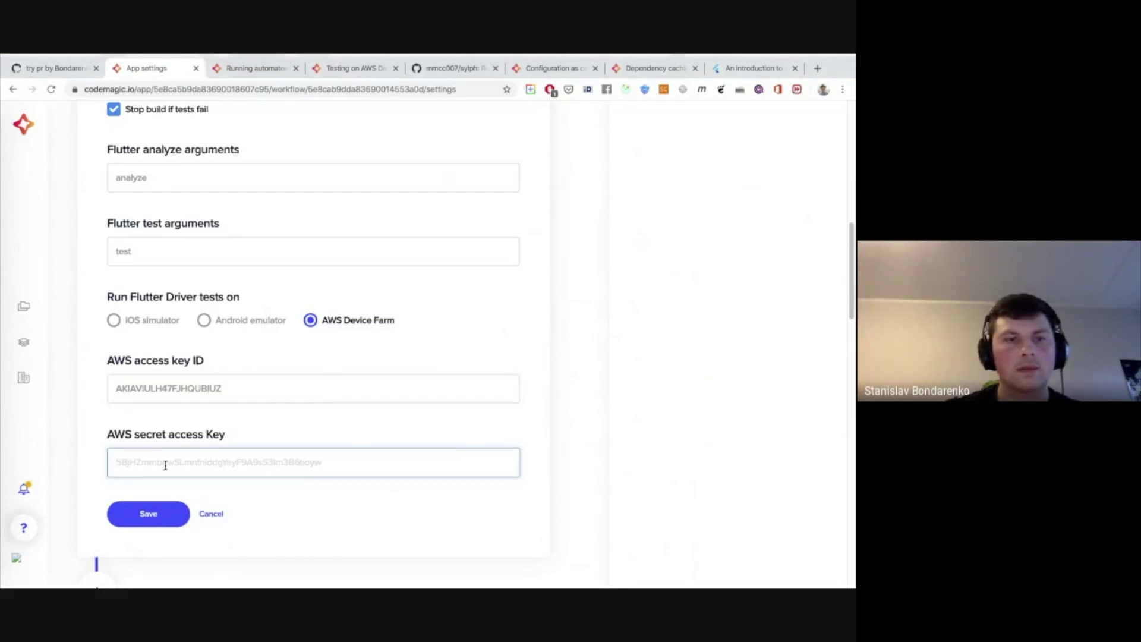
pyautogui.press('super+v')
pyautogui.click(152, 514)
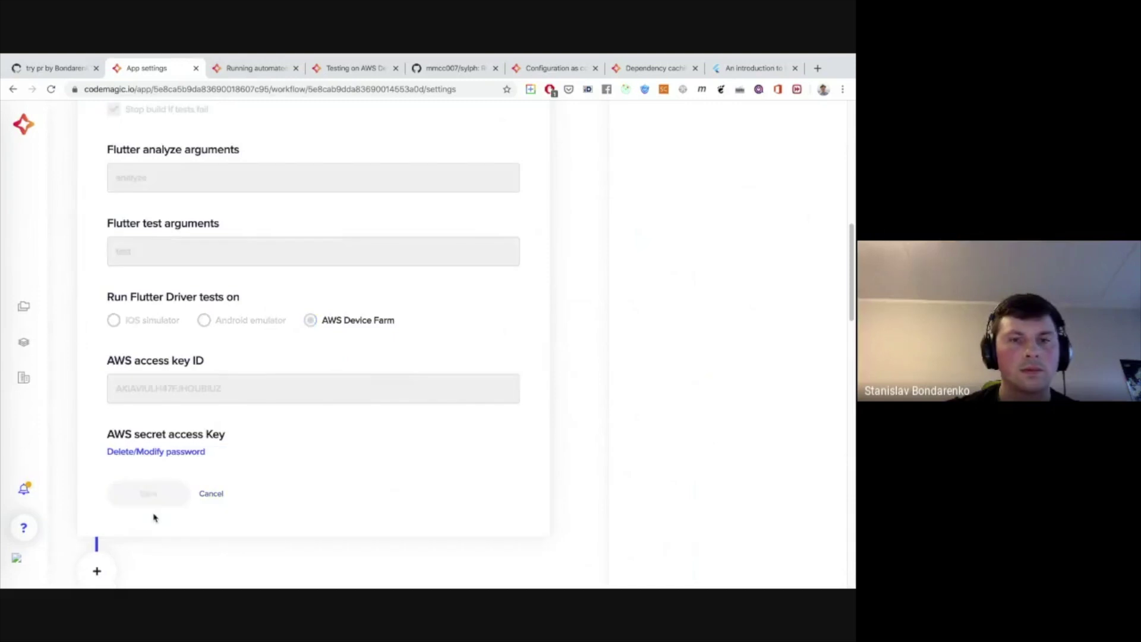
pyautogui.scroll(3, 464, 461)
# - Go back to the sylph README and mark the sylph.yaml config file name
pyautogui.scroll(3, 464, 416)
pyautogui.click(447, 70)
pyautogui.scroll(5, 484, 333)
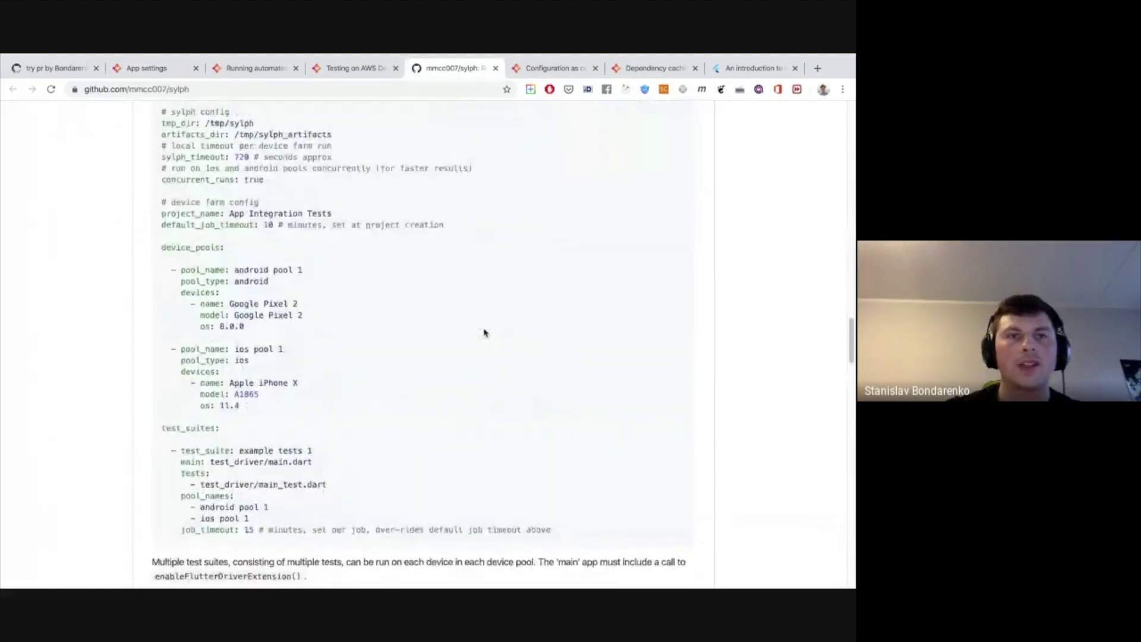
pyautogui.scroll(3, 484, 333)
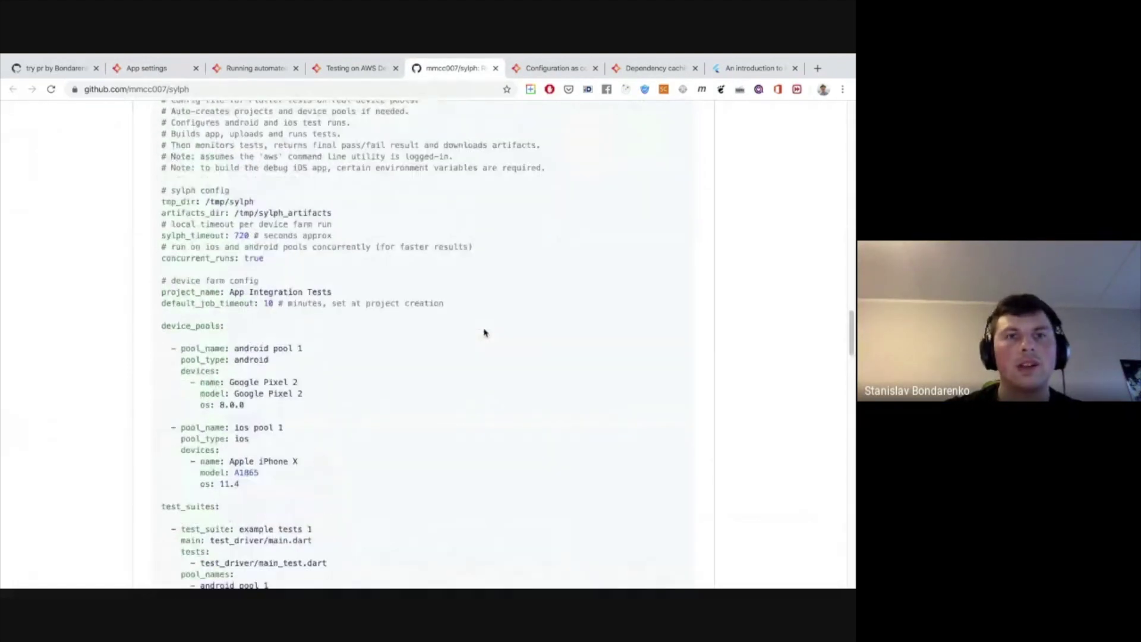
pyautogui.moveTo(566, 189); pyautogui.dragTo(616, 189)
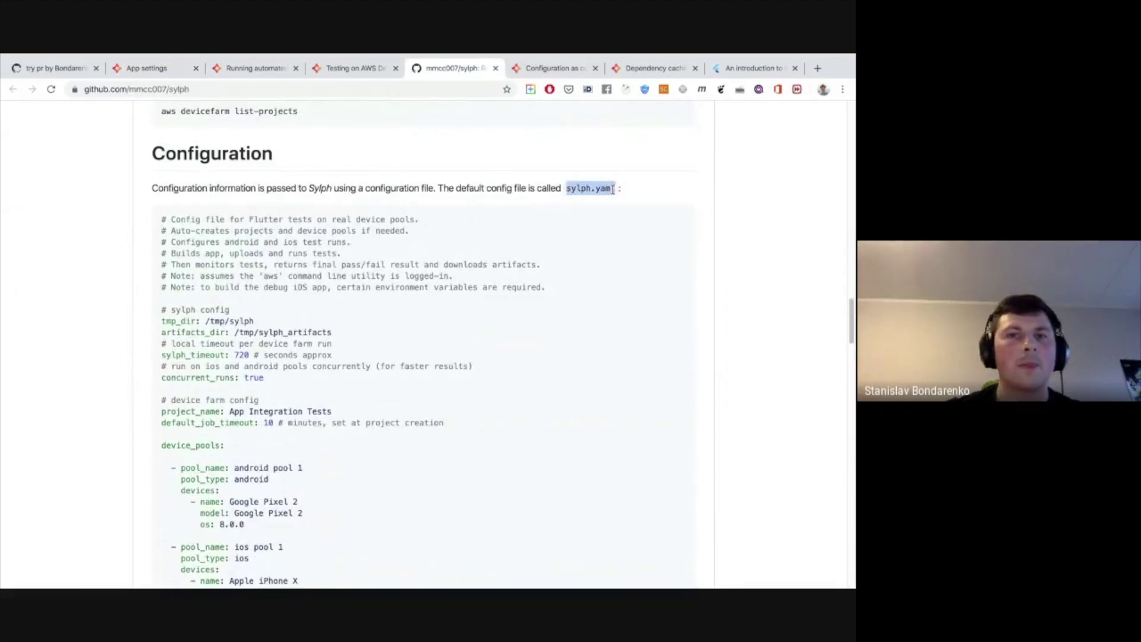
# - Highlight the android pool 1 definition and the test_driver/main.dart and main_test.dart paths
pyautogui.scroll(-3, 441, 353)
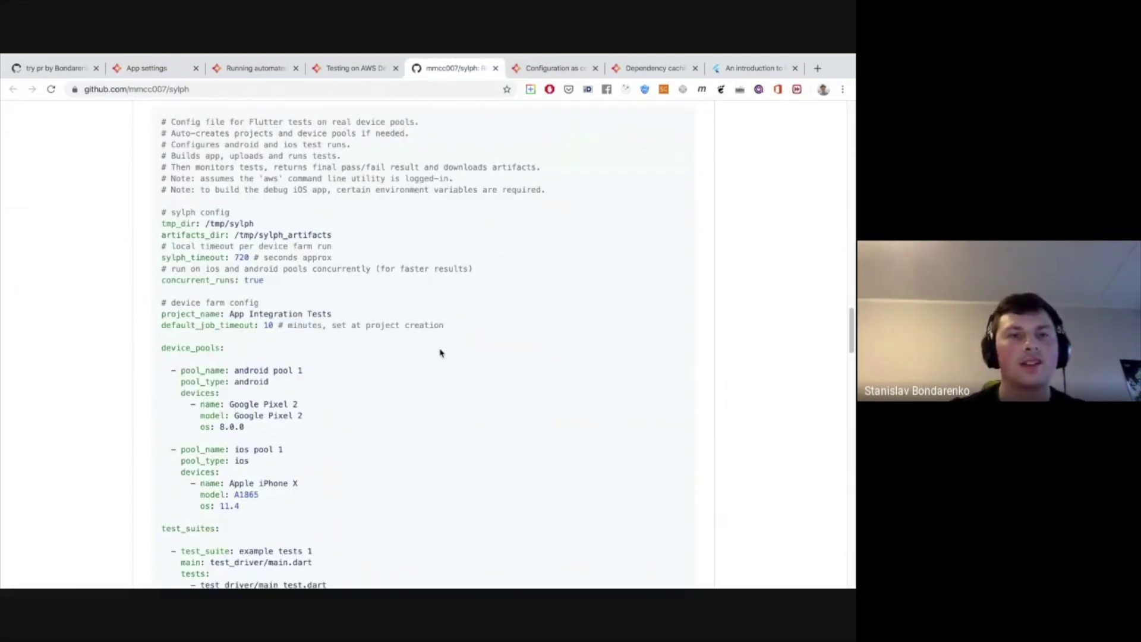
pyautogui.moveTo(201, 312); pyautogui.dragTo(315, 376)
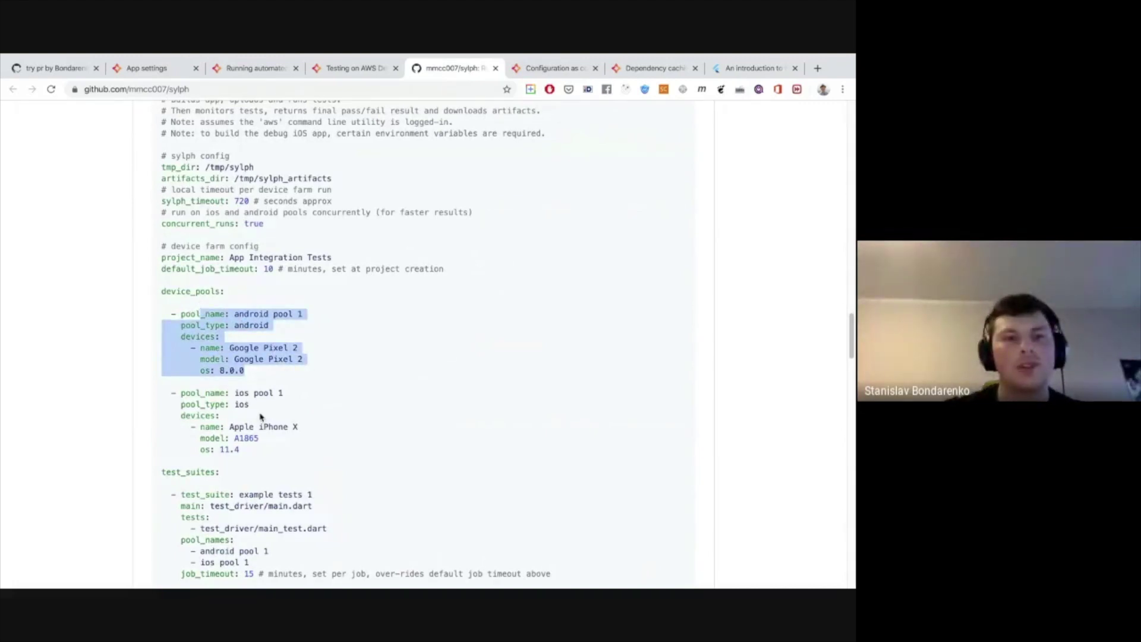
pyautogui.scroll(-2, 260, 417)
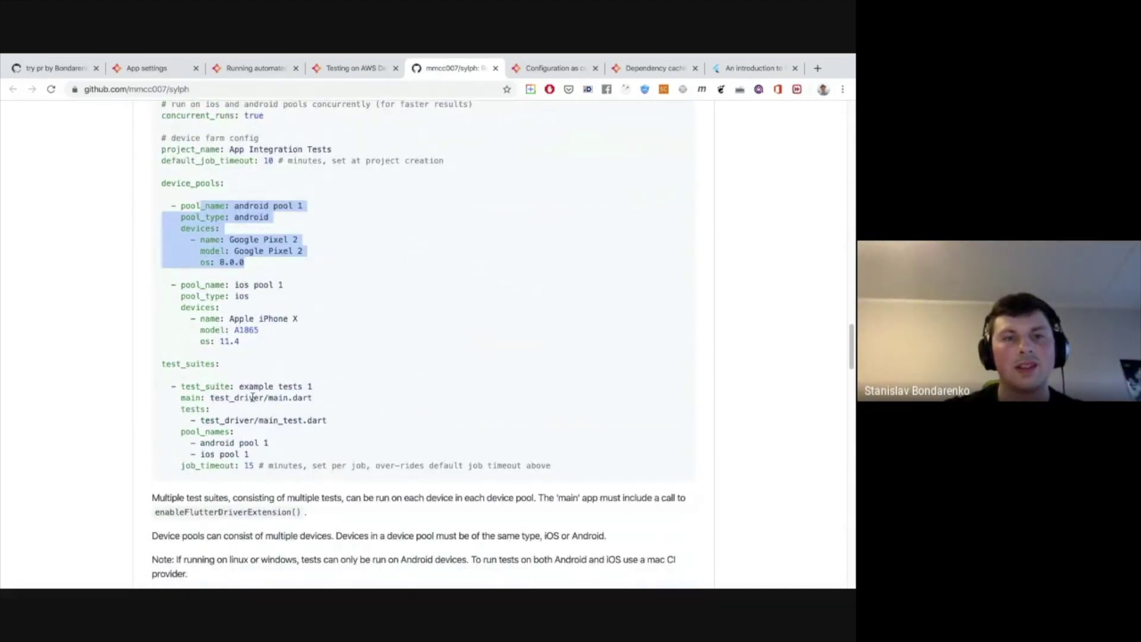
pyautogui.moveTo(210, 397); pyautogui.dragTo(310, 399)
pyautogui.moveTo(215, 420); pyautogui.dragTo(331, 422)
pyautogui.click(331, 422)
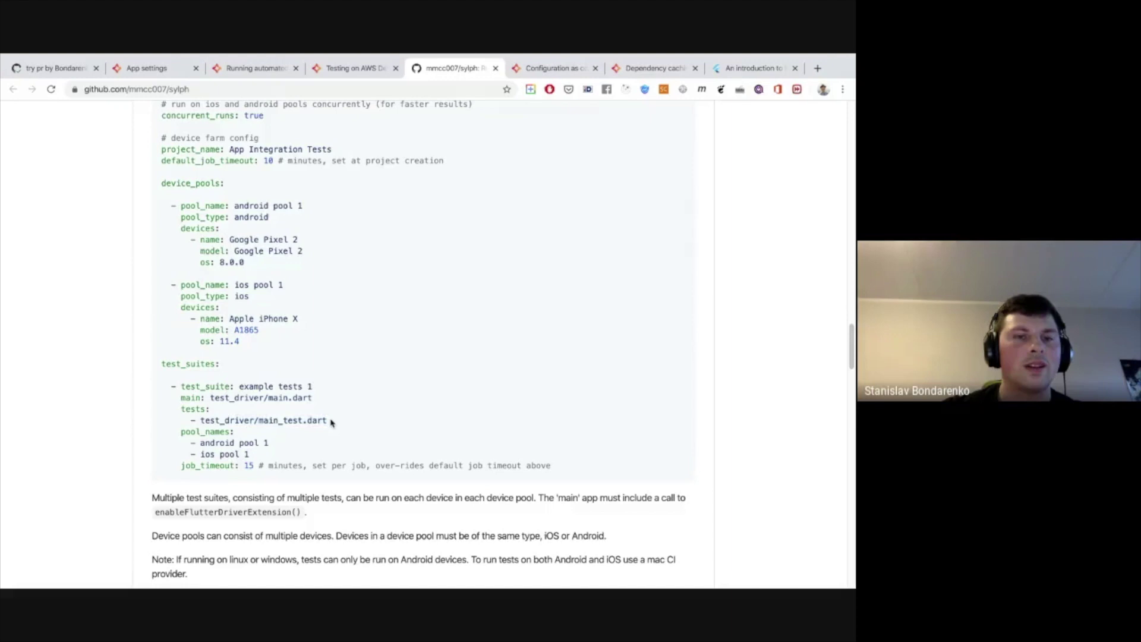
pyautogui.scroll(-1, 331, 422)
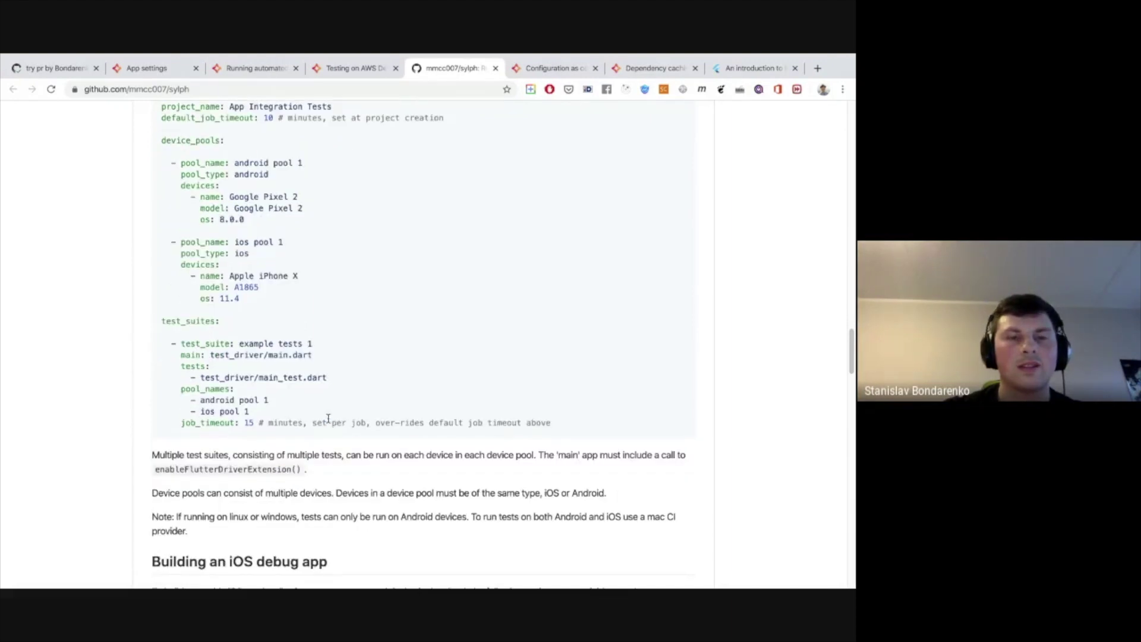
pyautogui.scroll(2, 288, 320)
pyautogui.scroll(6, 286, 319)
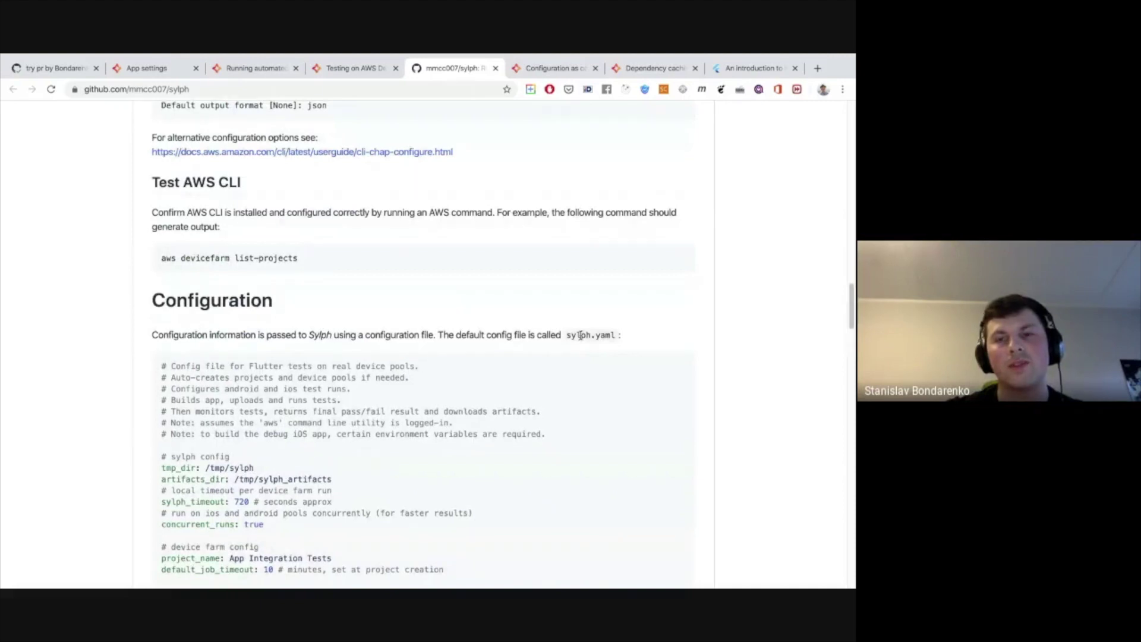
pyautogui.scroll(-6, 502, 408)
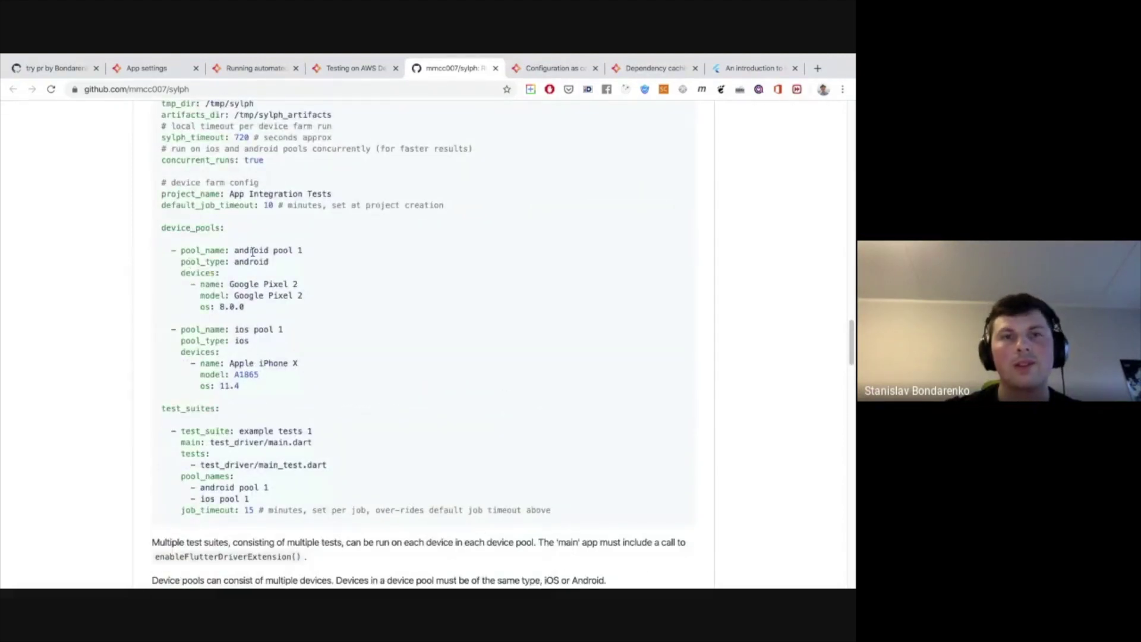
pyautogui.click(247, 72)
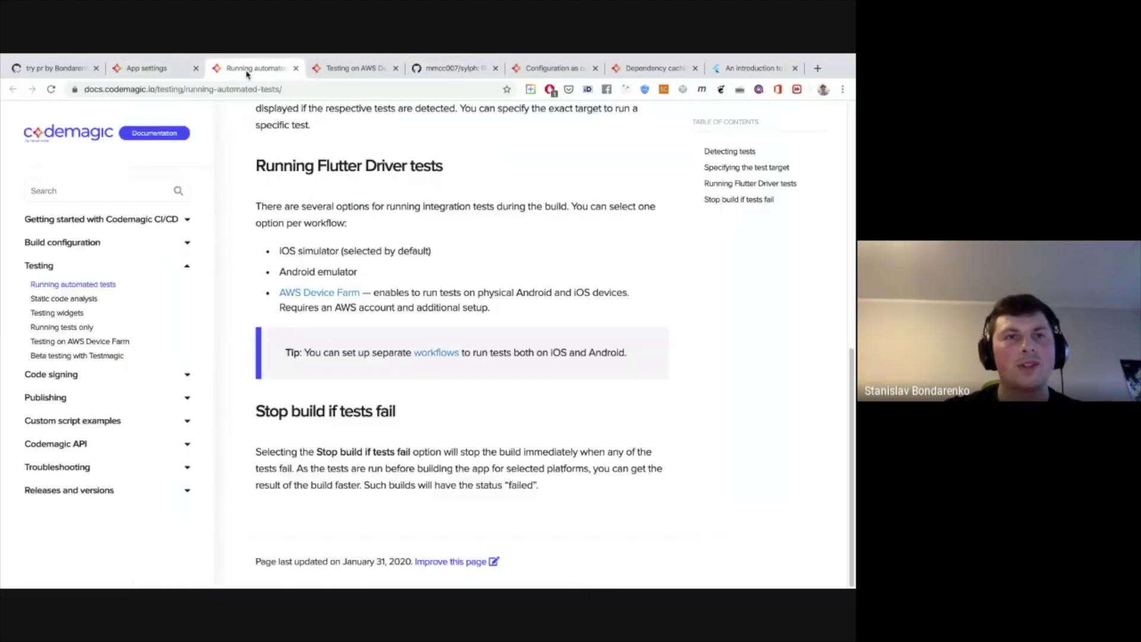
# - Open the running simple_counter 'driver tests' build from Builds and view its Testing log
pyautogui.click(153, 69)
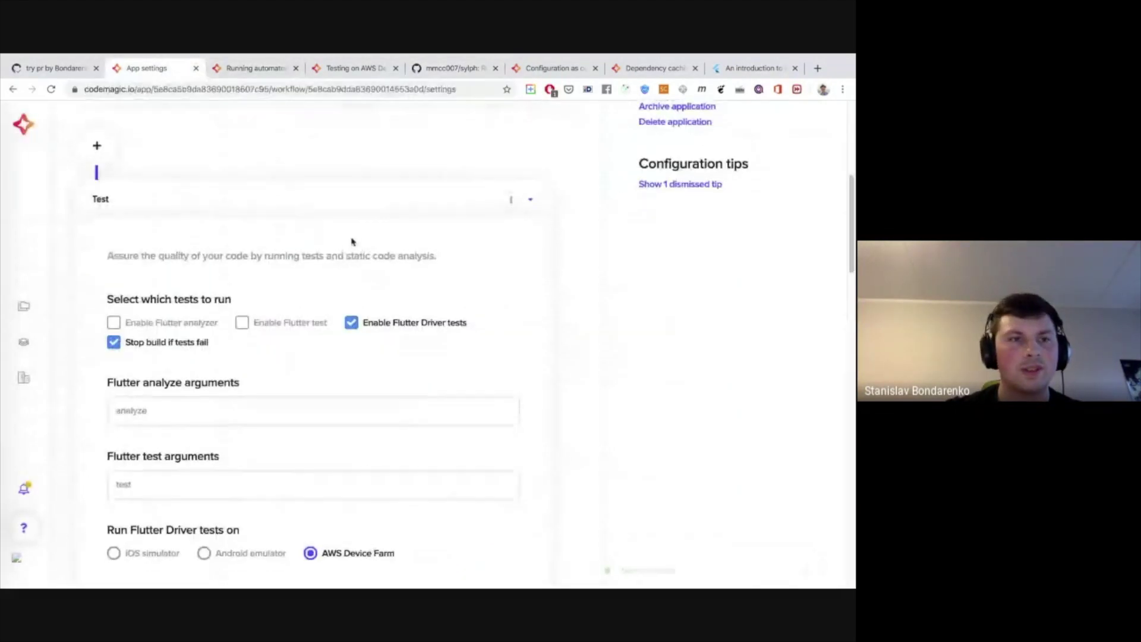
pyautogui.click(19, 343)
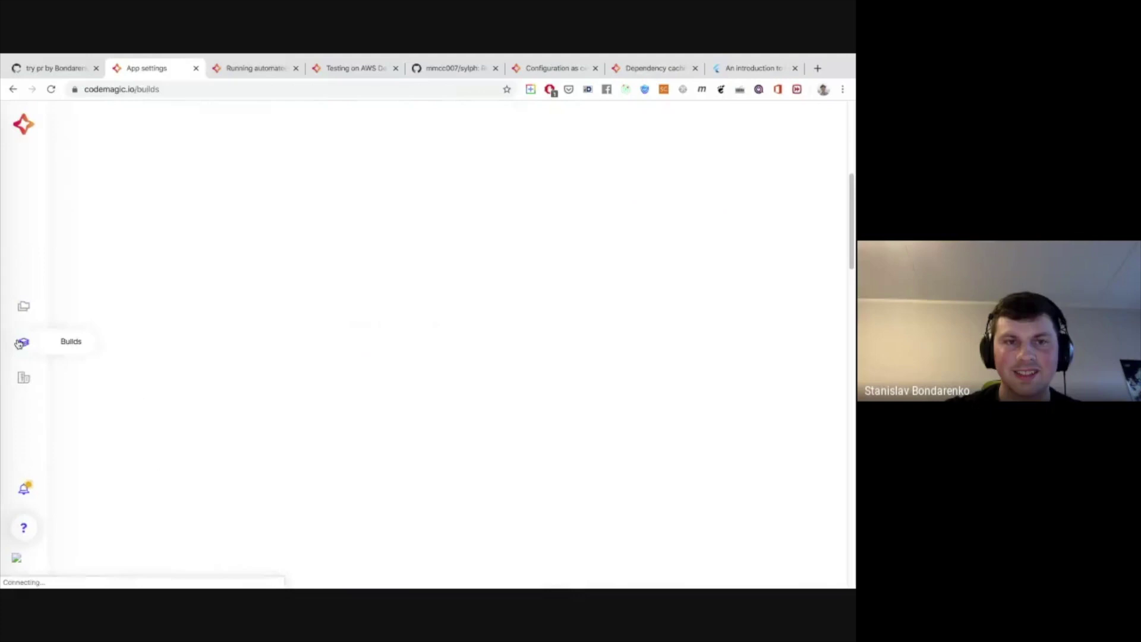
pyautogui.click(498, 307)
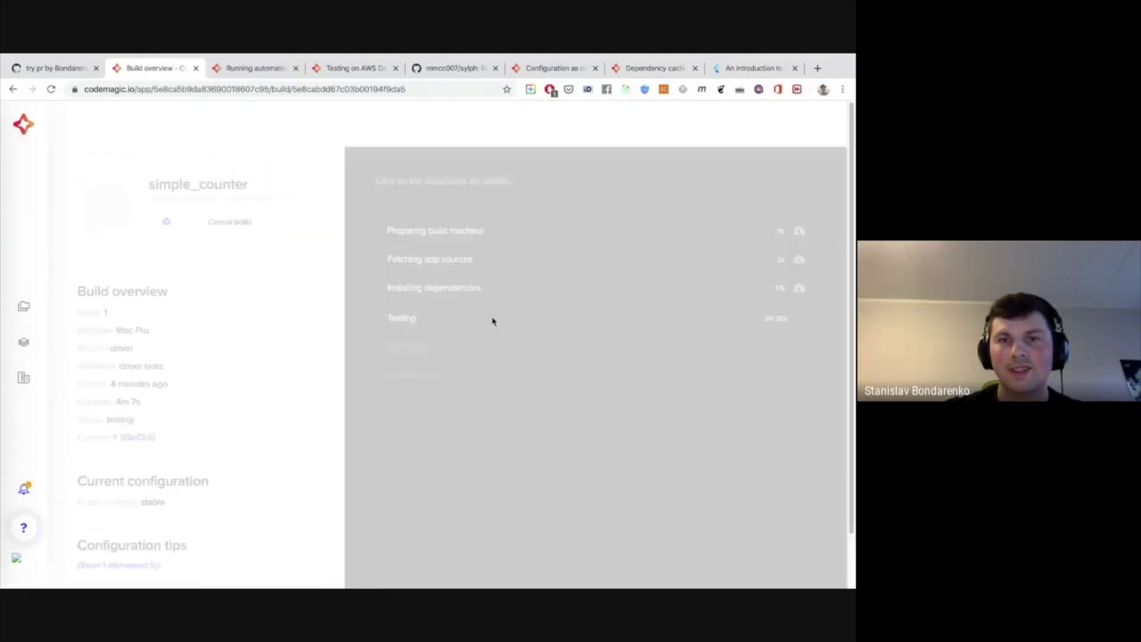
pyautogui.click(418, 275)
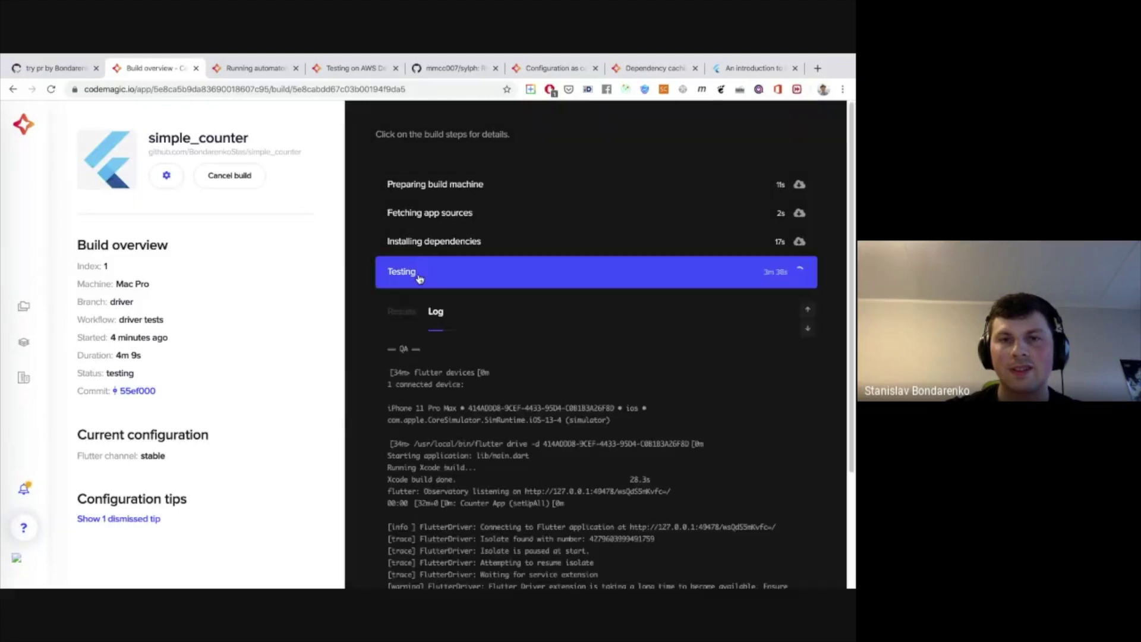
pyautogui.scroll(-3, 517, 464)
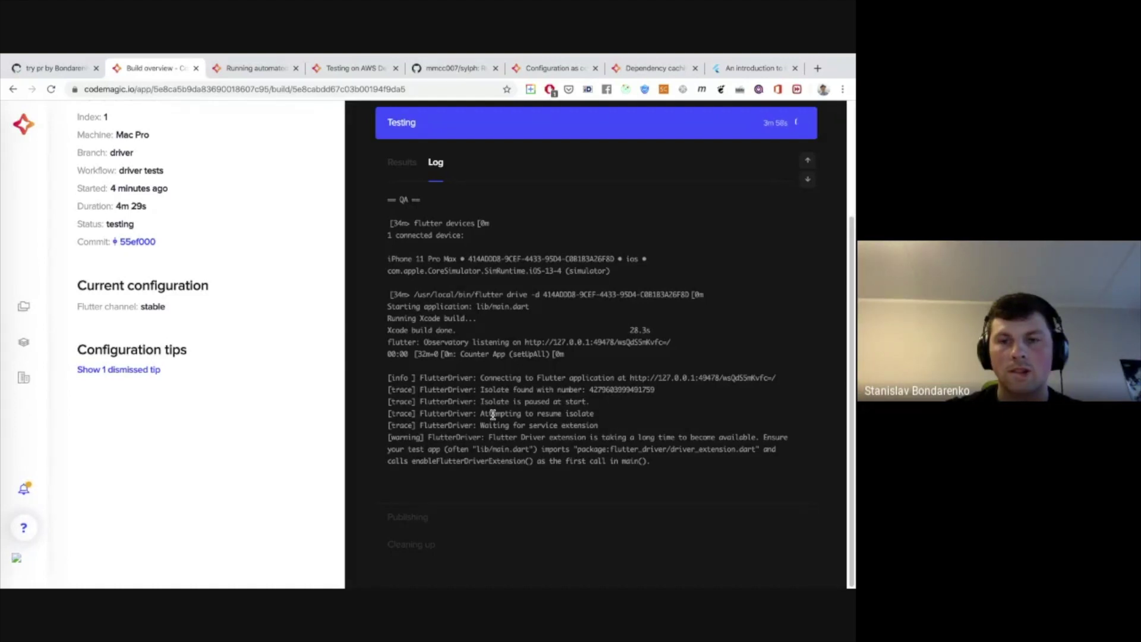
pyautogui.scroll(2, 492, 414)
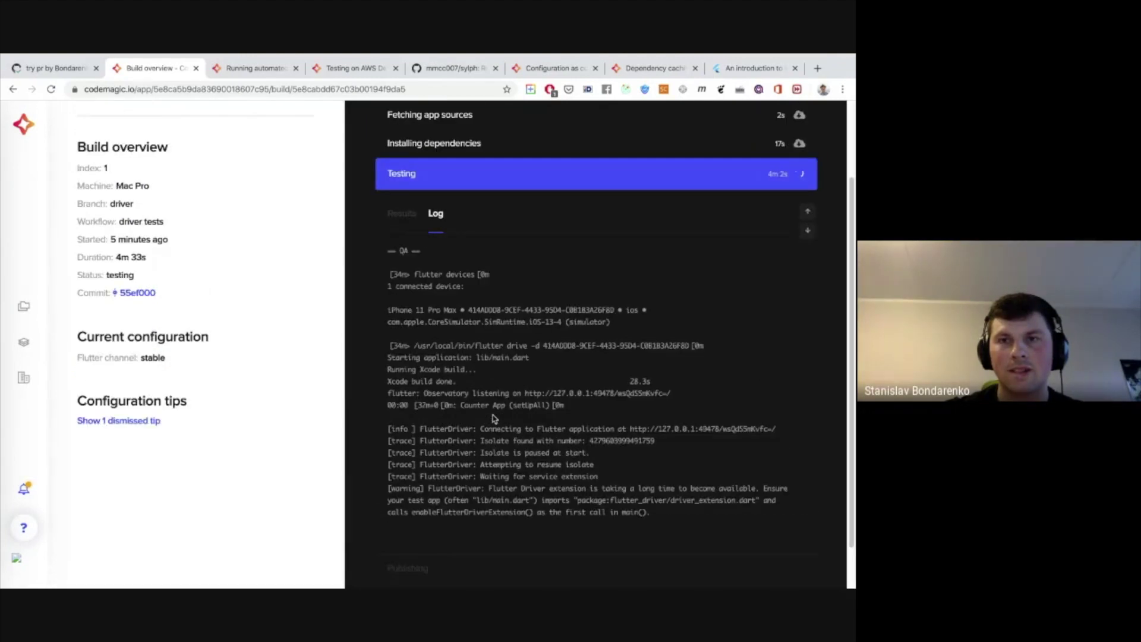
pyautogui.scroll(2, 495, 416)
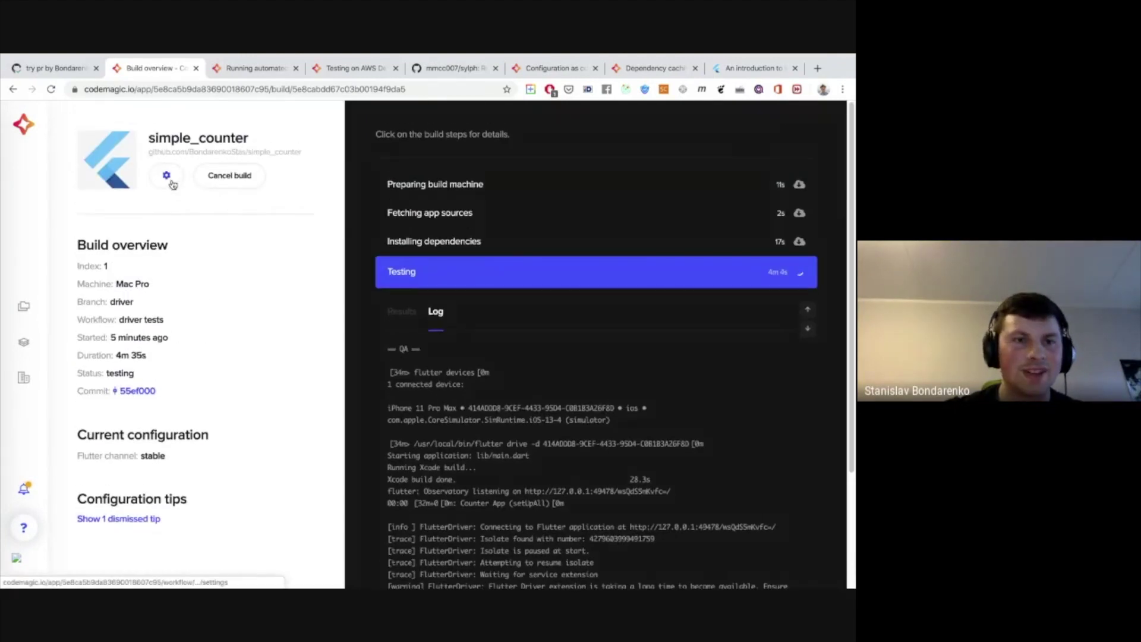
# - In the workflow's Test settings, choose the iOS simulator for Flutter Driver tests
pyautogui.click(170, 180)
pyautogui.scroll(-5, 296, 316)
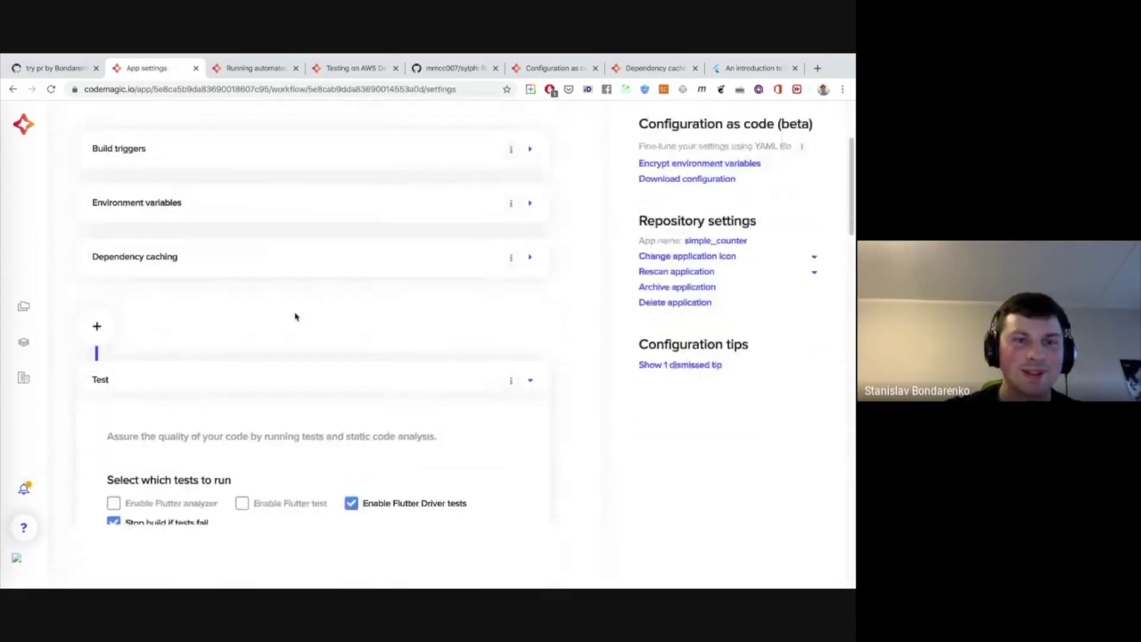
pyautogui.scroll(-3, 295, 315)
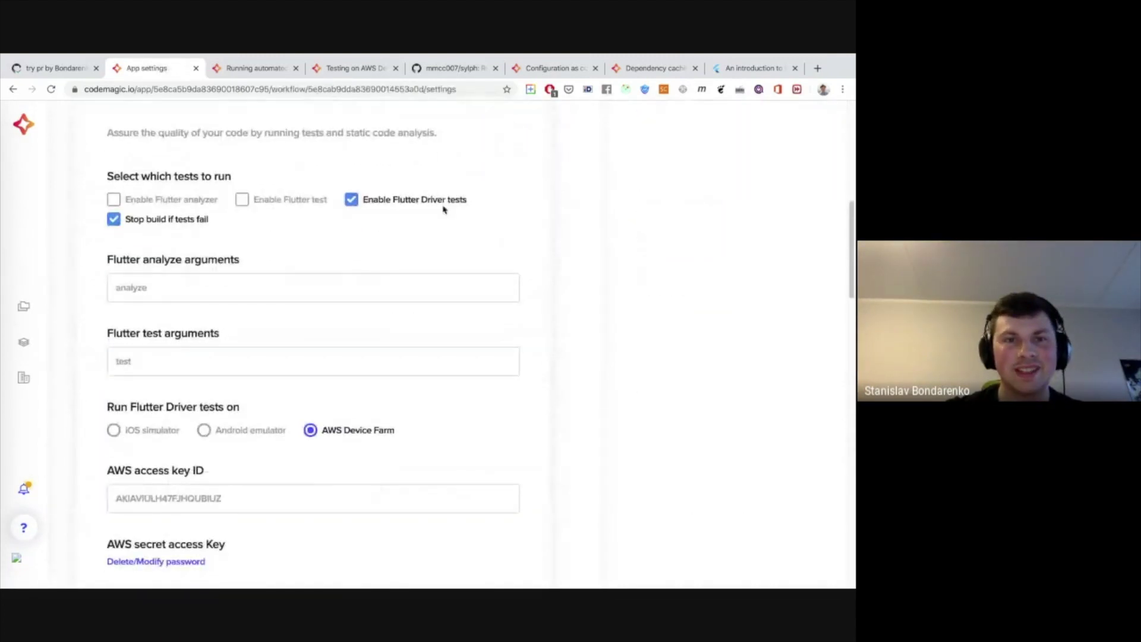
pyautogui.press('super+Tab')
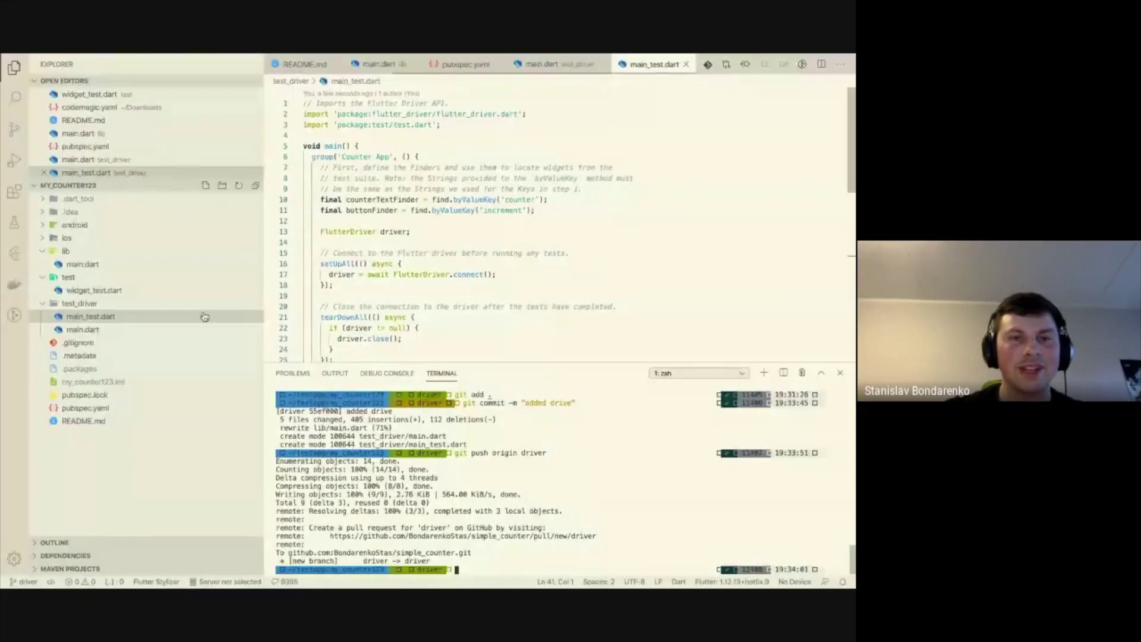
pyautogui.press('super+Tab')
pyautogui.scroll(-2, 326, 323)
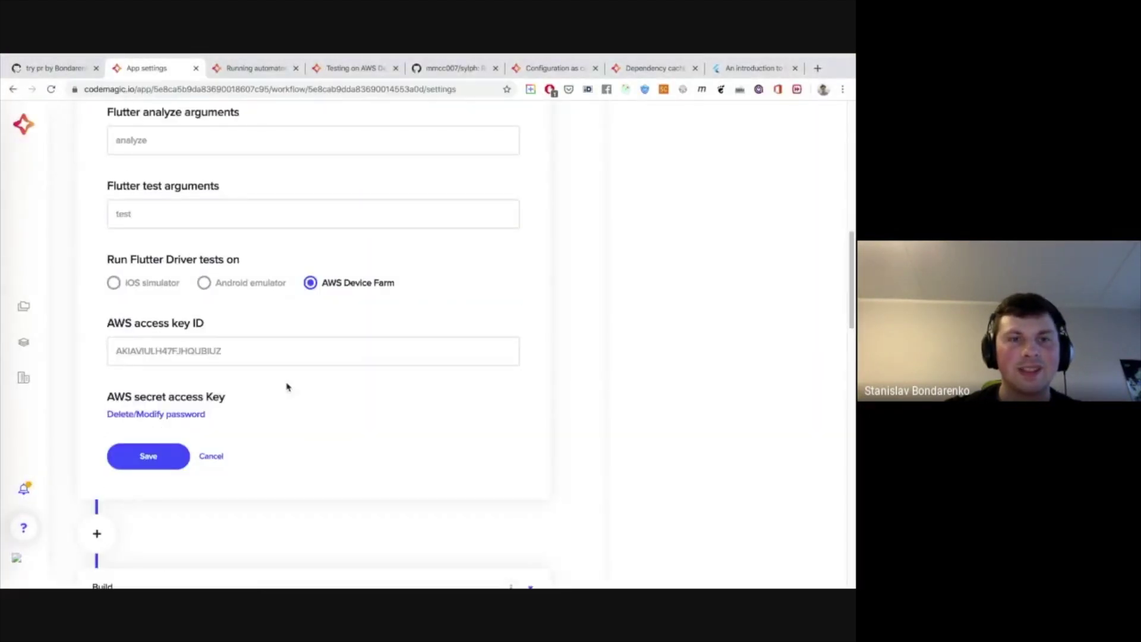
pyautogui.click(149, 286)
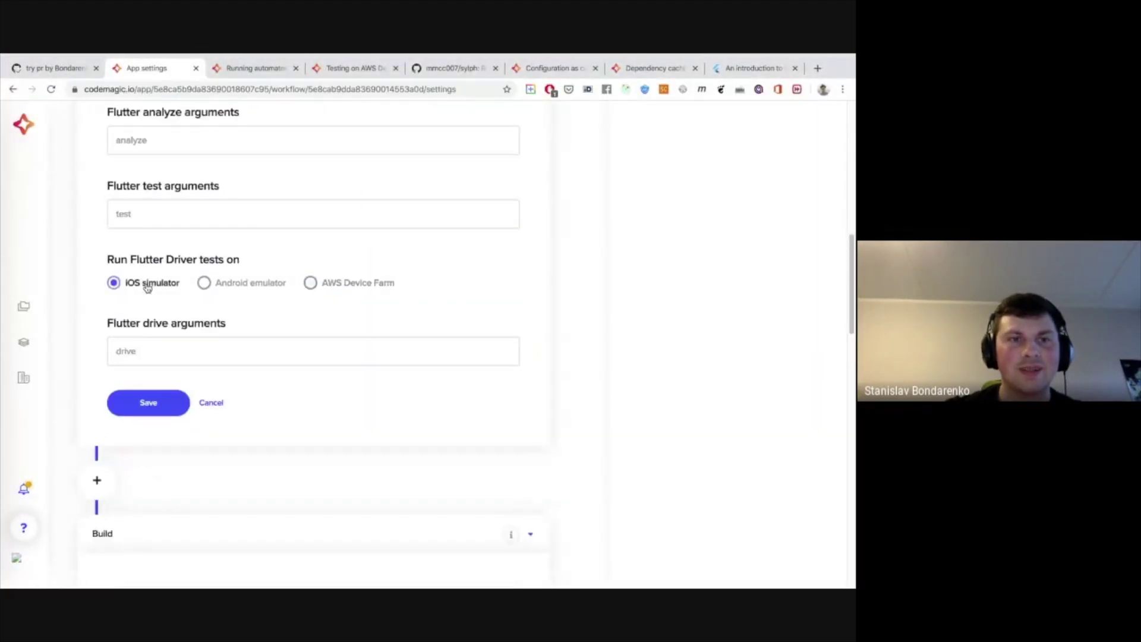
# - Save drive arguments drive --target=test_driver/main.dart, then switch to AWS Device Farm and save
pyautogui.click(147, 353)
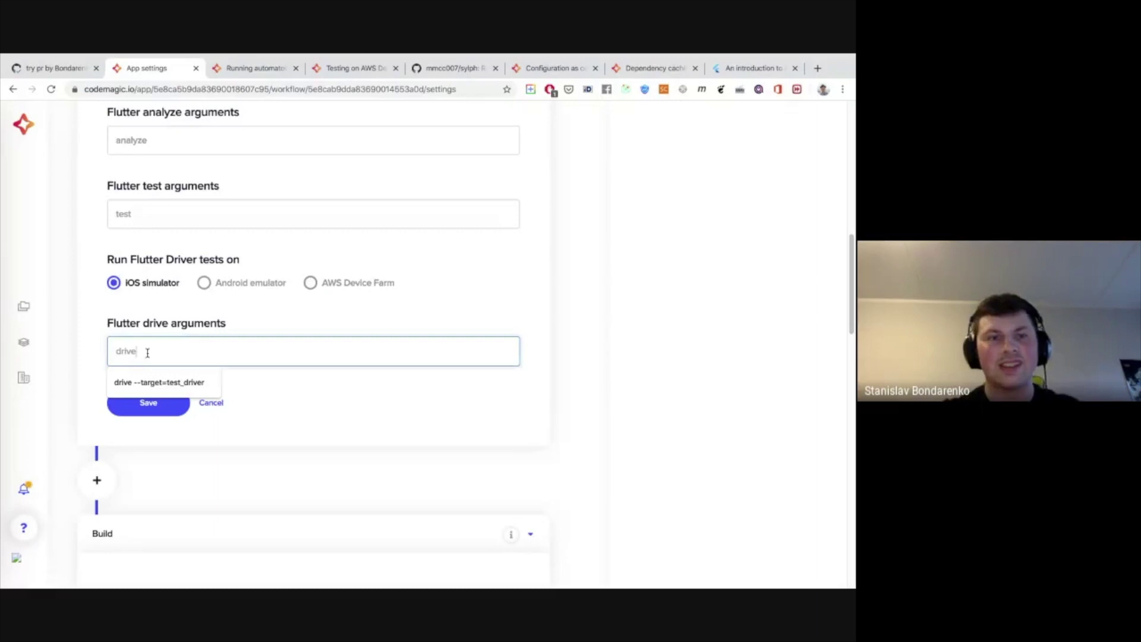
pyautogui.click(157, 386)
pyautogui.write('mai')
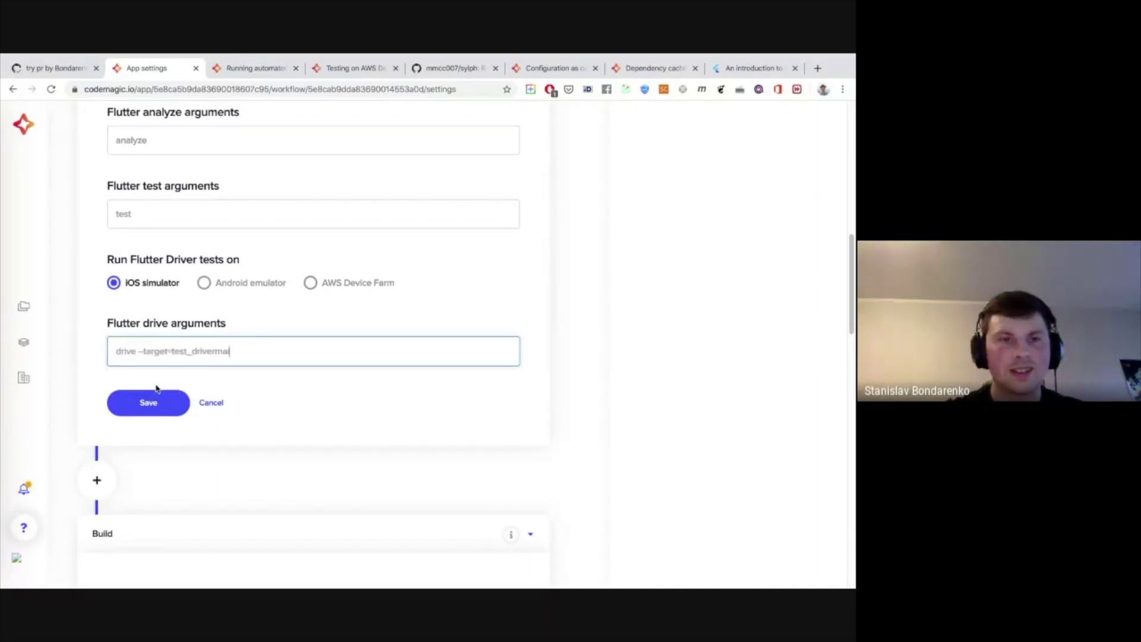
pyautogui.press('BackSpace')
pyautogui.press('BackSpace')
pyautogui.press('BackSpace')
pyautogui.write('/main.dart')
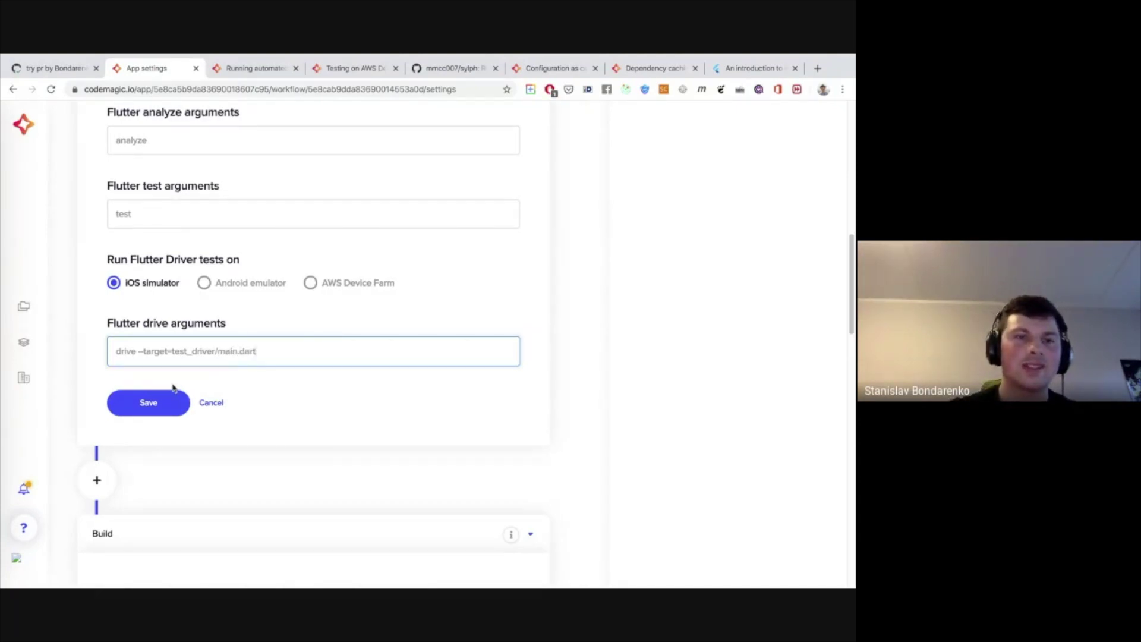
pyautogui.moveTo(262, 351); pyautogui.dragTo(137, 351)
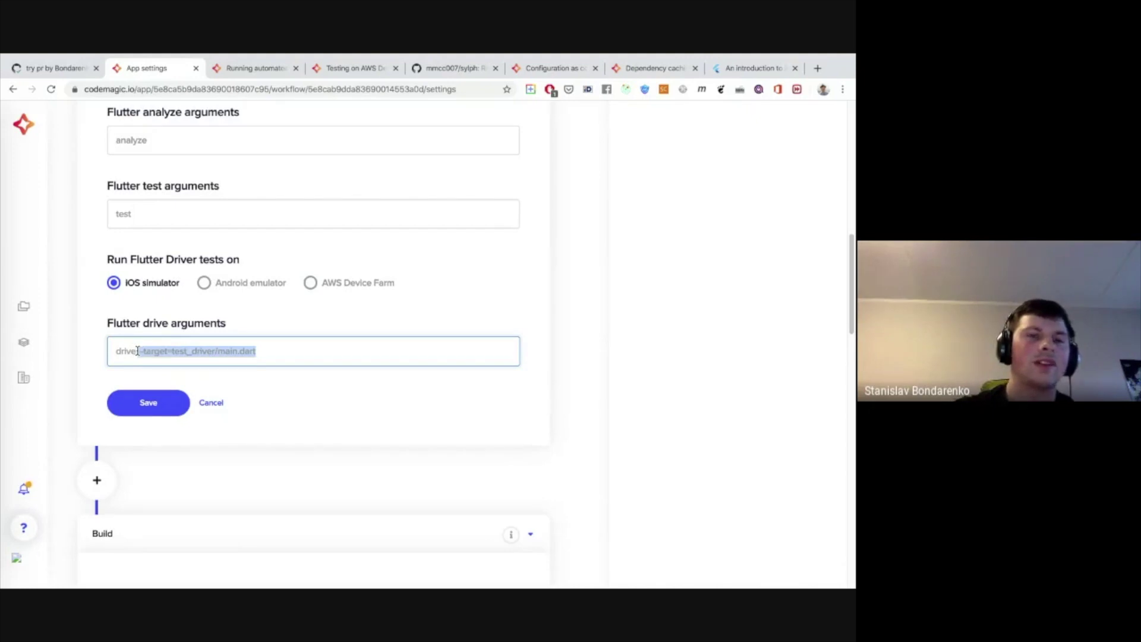
pyautogui.click(275, 351)
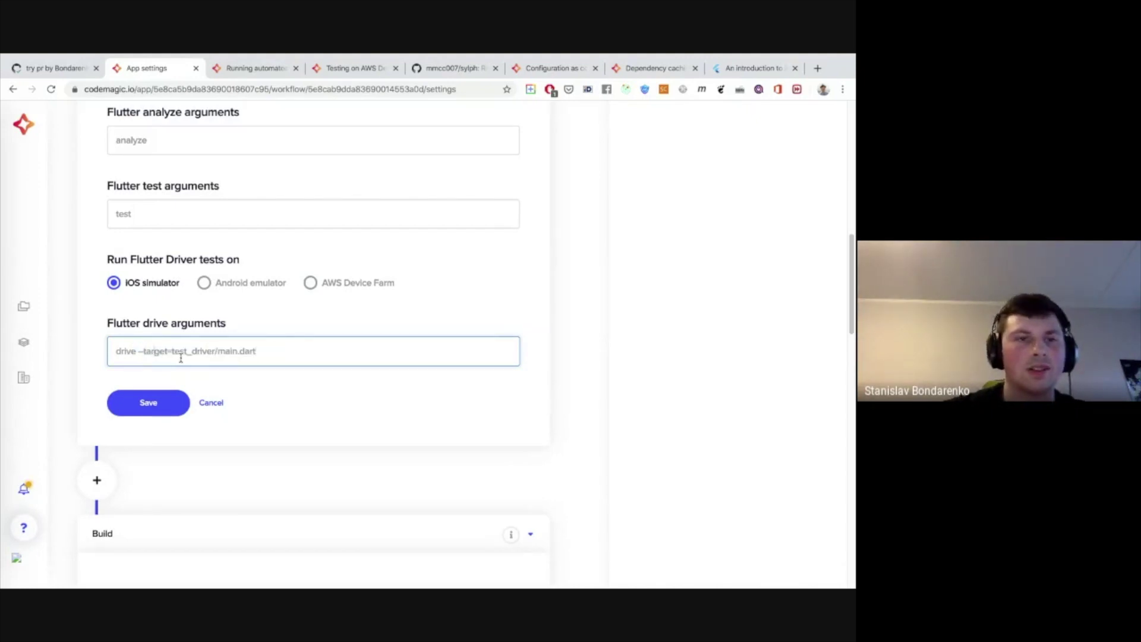
pyautogui.click(150, 406)
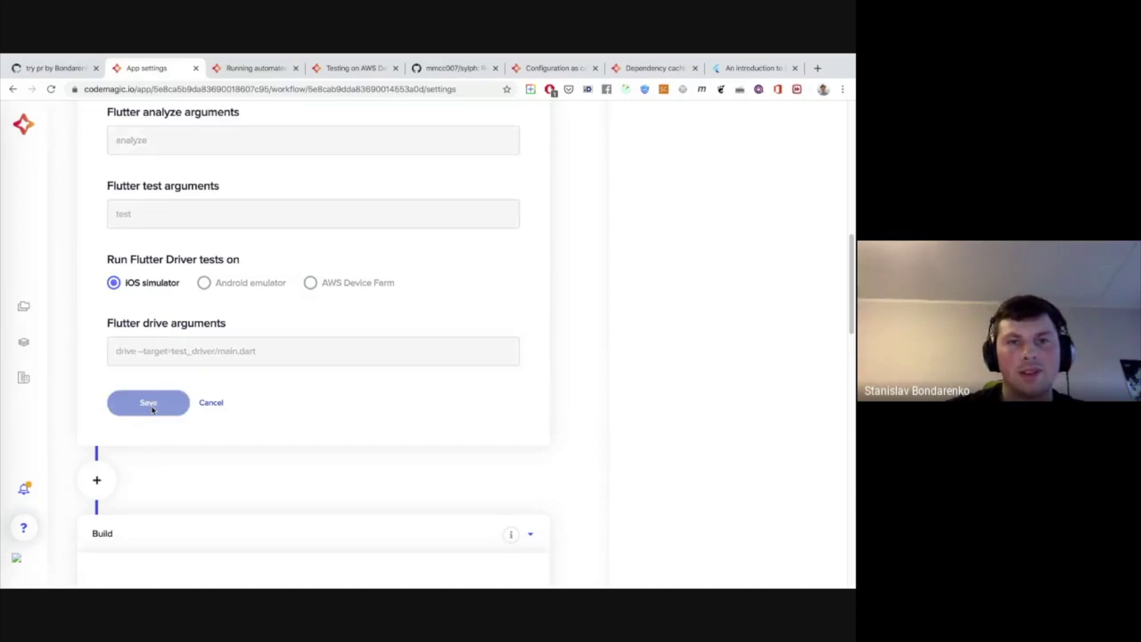
pyautogui.click(323, 290)
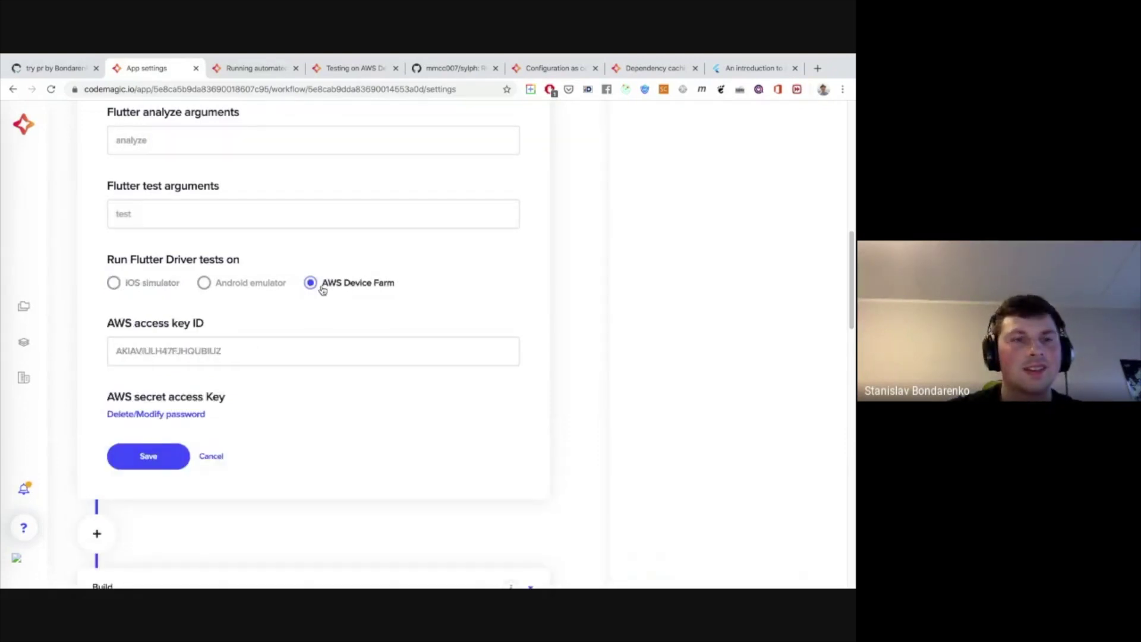
pyautogui.click(141, 460)
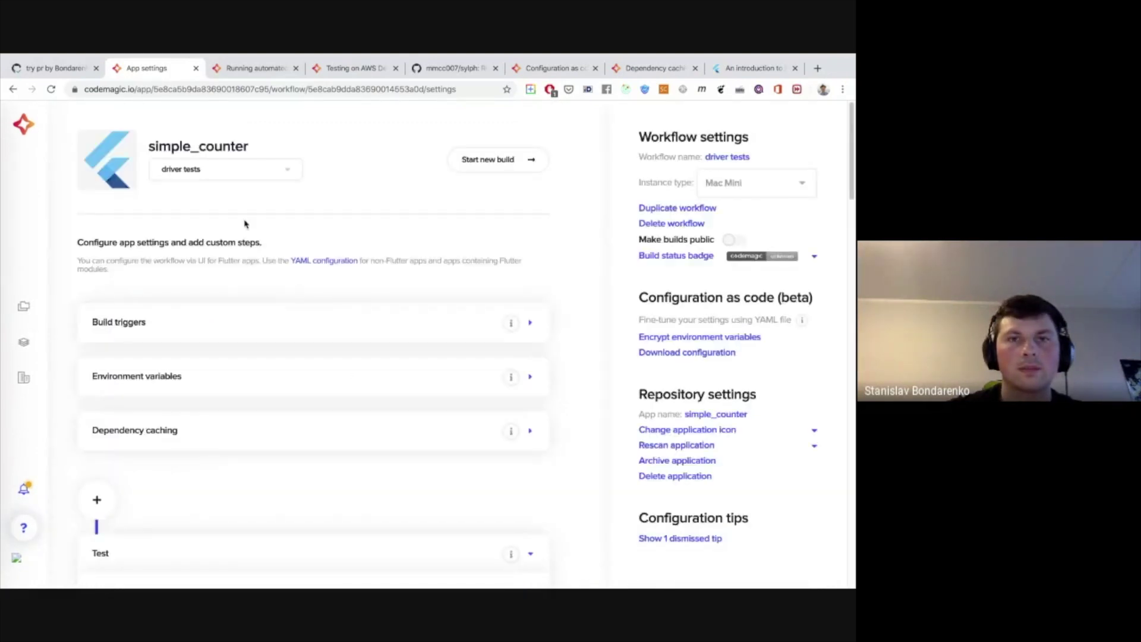
# - Open the running driver tests build and read the Flutter Driver warning in its Testing log
pyautogui.click(22, 346)
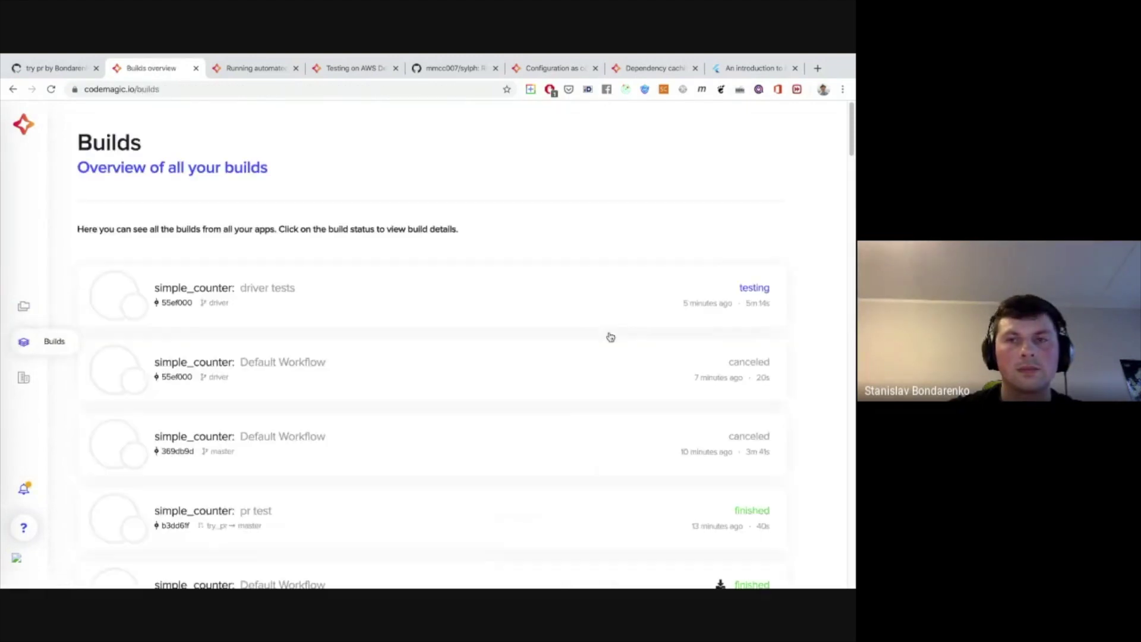
pyautogui.click(581, 304)
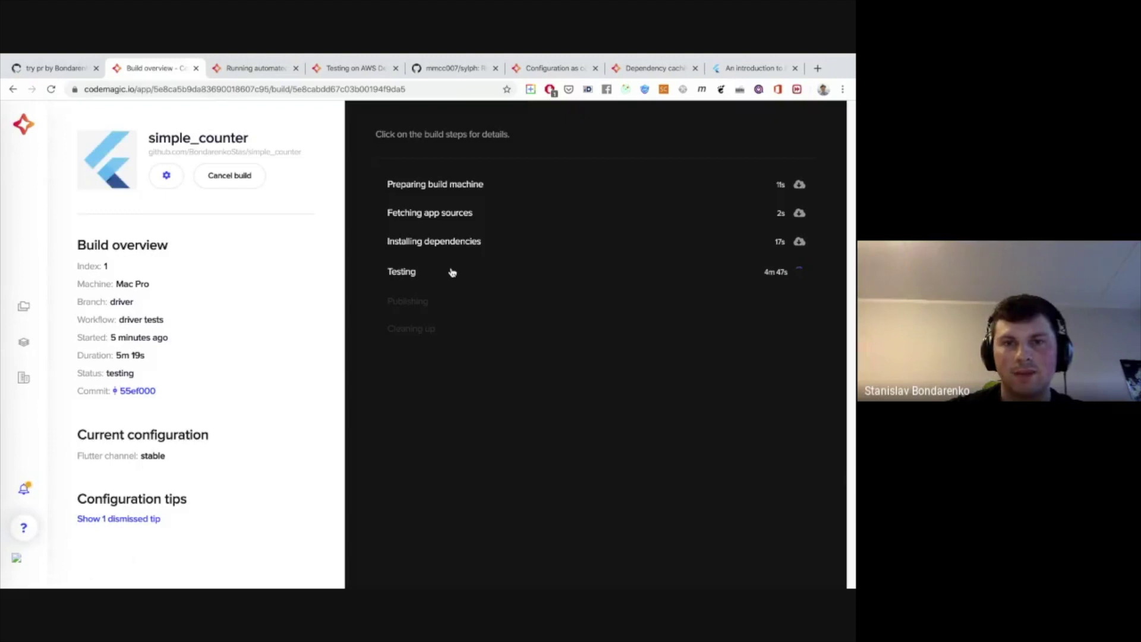
pyautogui.click(452, 272)
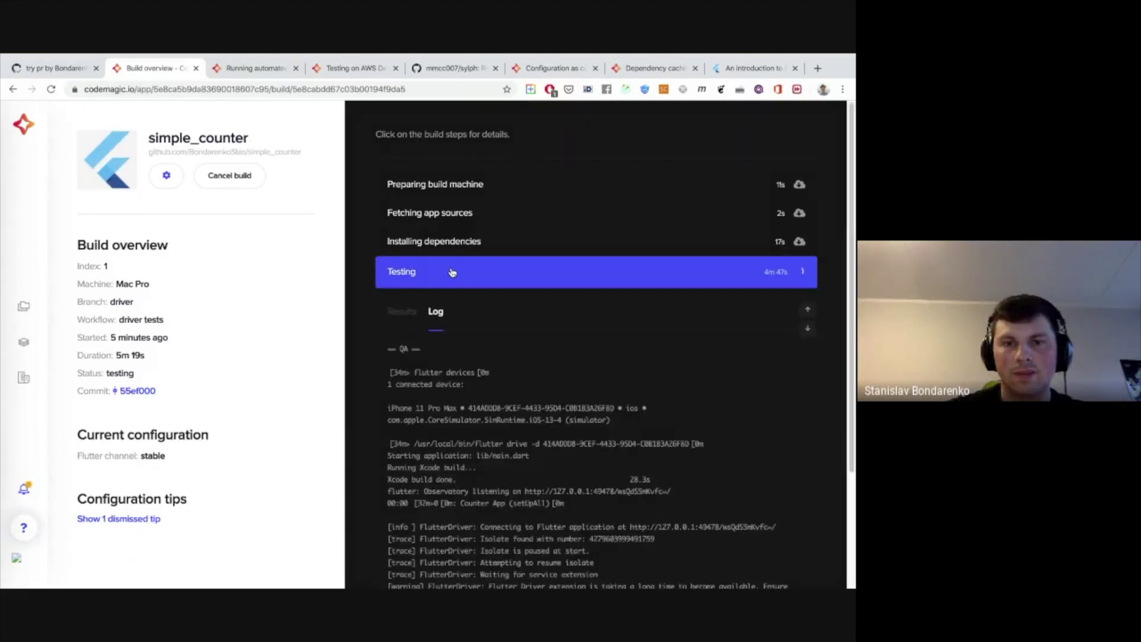
pyautogui.scroll(-3, 601, 442)
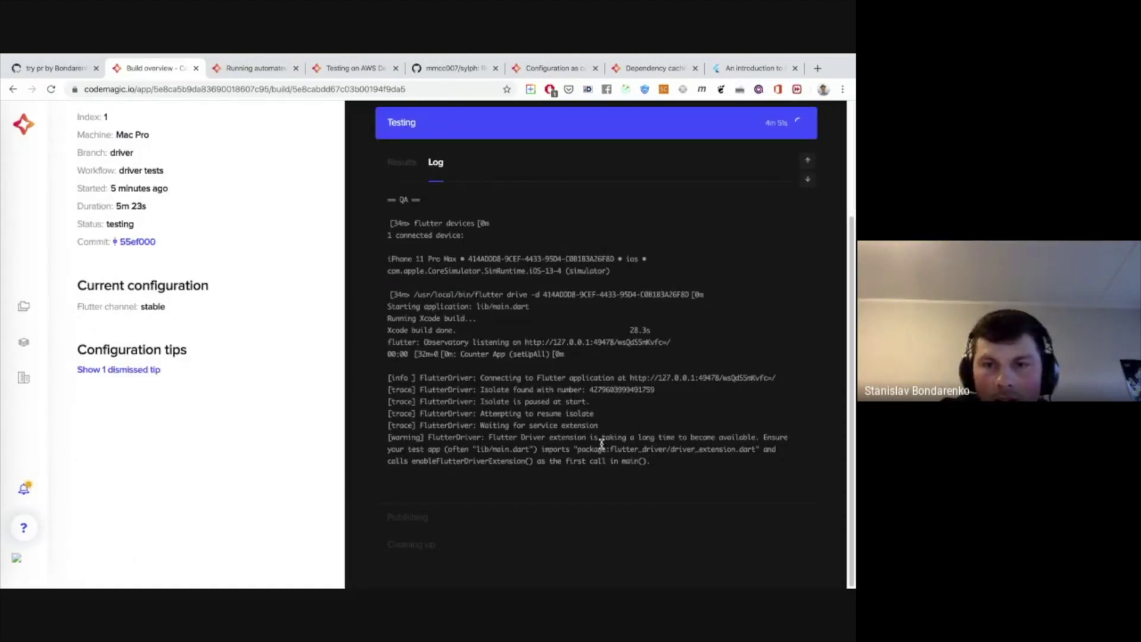
pyautogui.moveTo(570, 436); pyautogui.dragTo(576, 445)
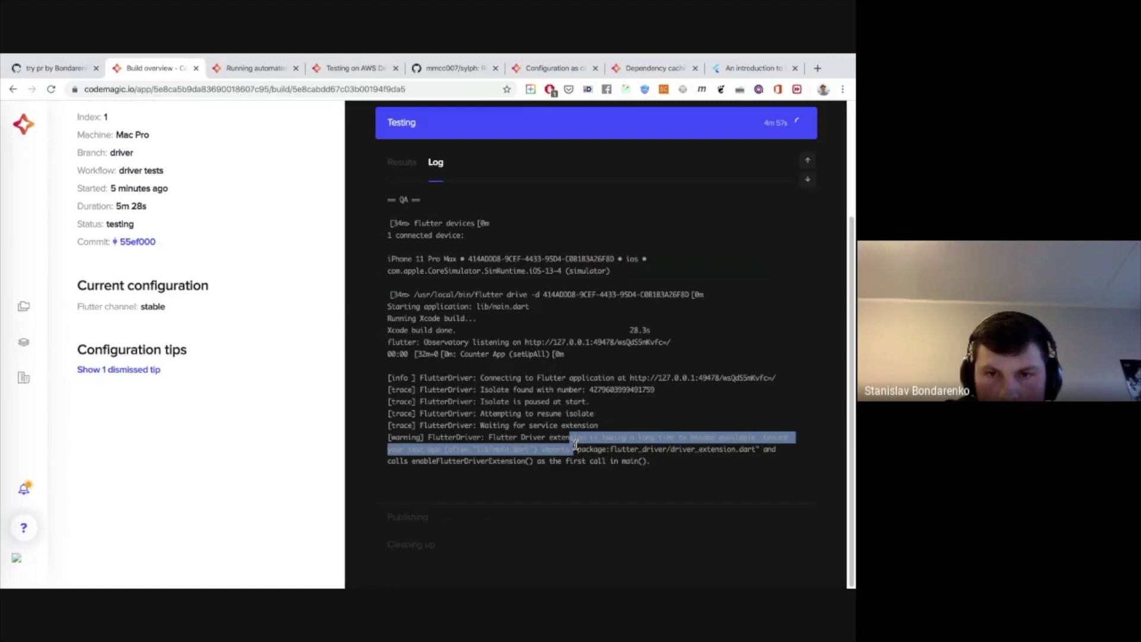
pyautogui.click(575, 444)
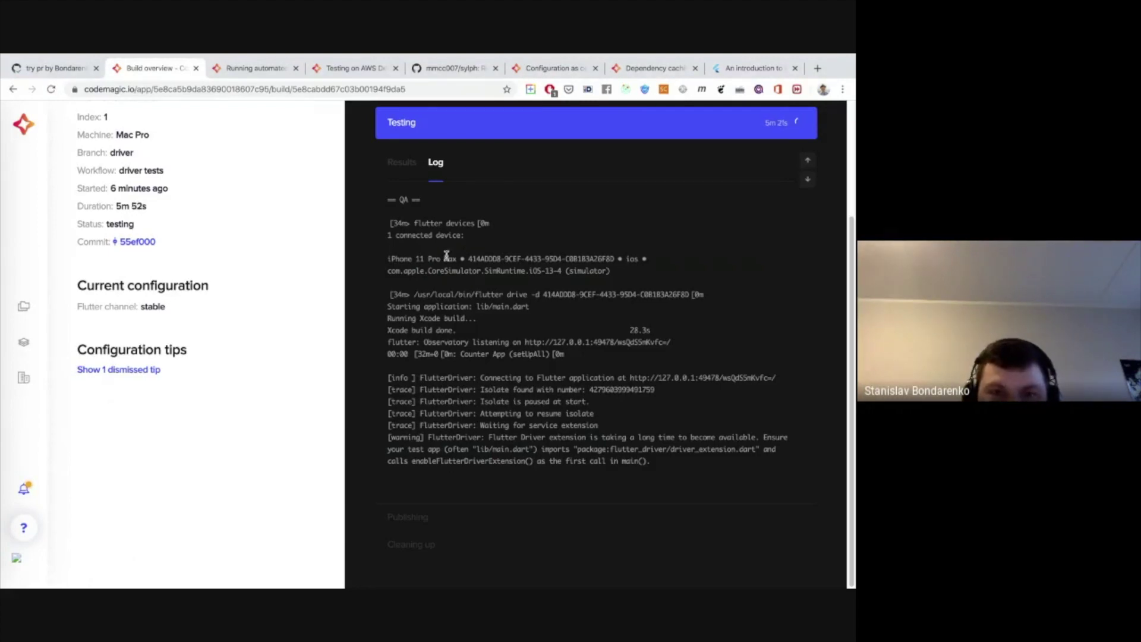
# - Check the log's simulator device and lib/main.dart startup lines, then open the workflow settings
pyautogui.moveTo(449, 259); pyautogui.dragTo(505, 271)
pyautogui.moveTo(453, 307); pyautogui.dragTo(465, 319)
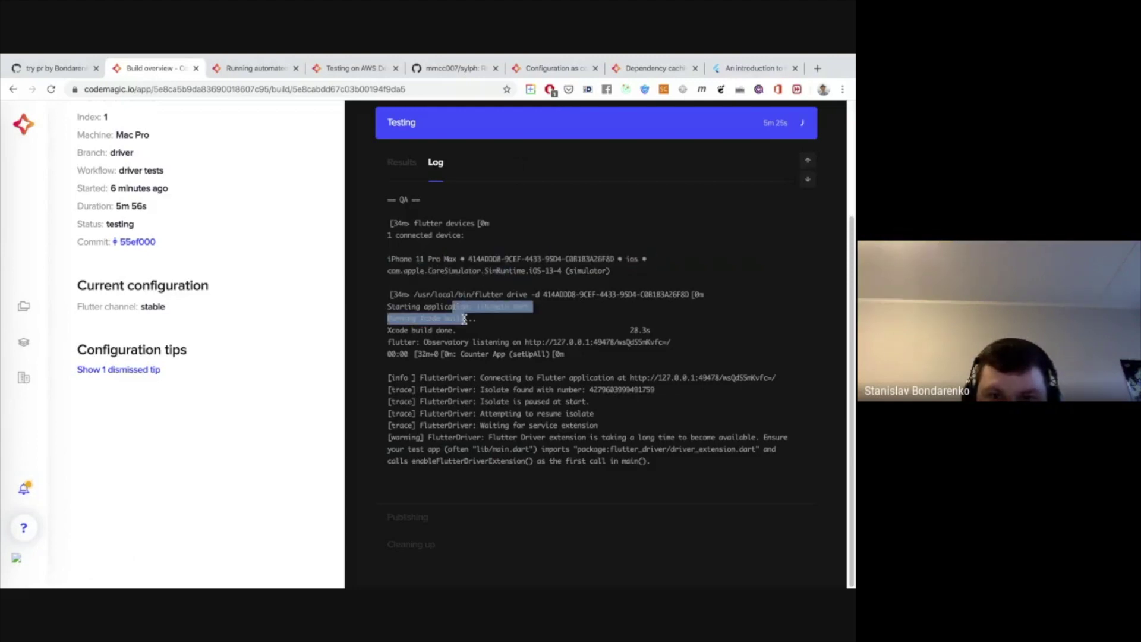
pyautogui.click(486, 363)
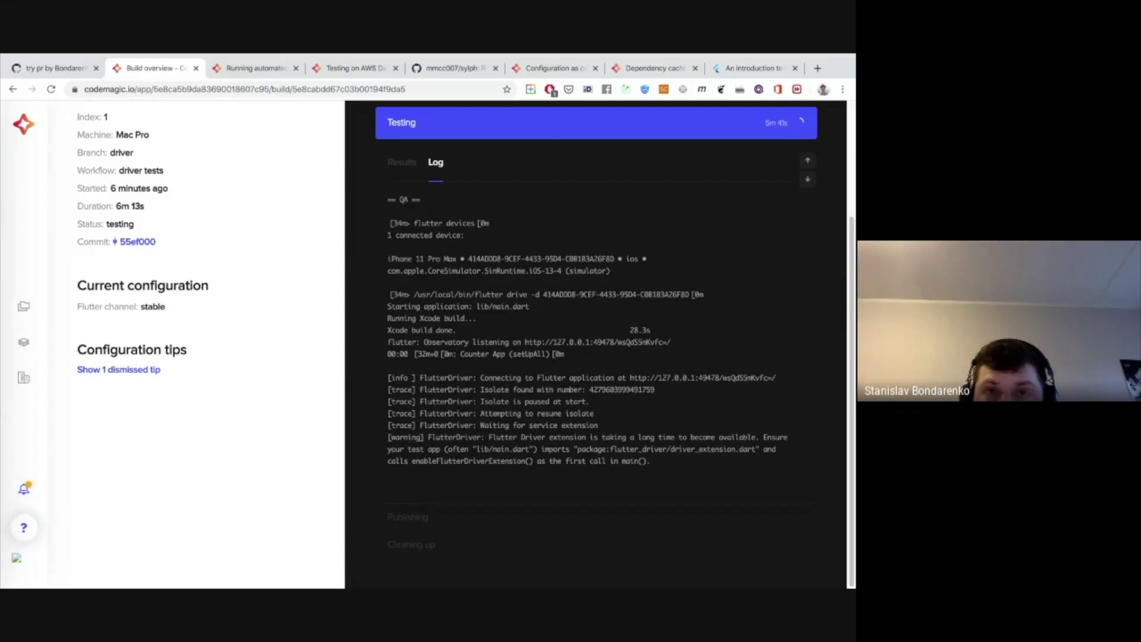
pyautogui.scroll(3, 466, 285)
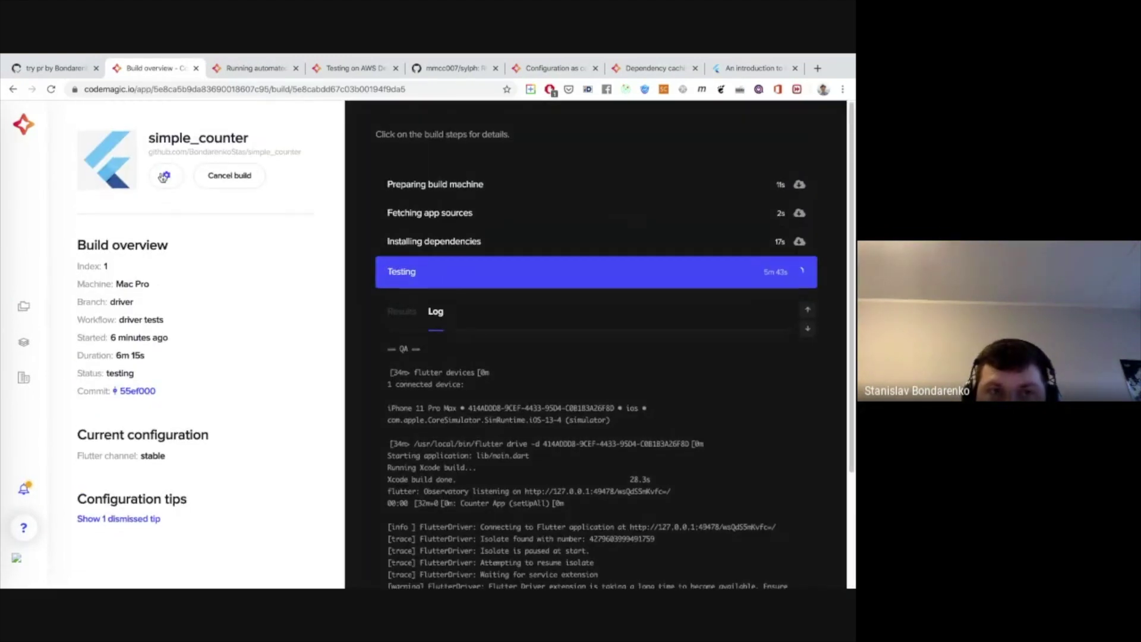
pyautogui.click(163, 176)
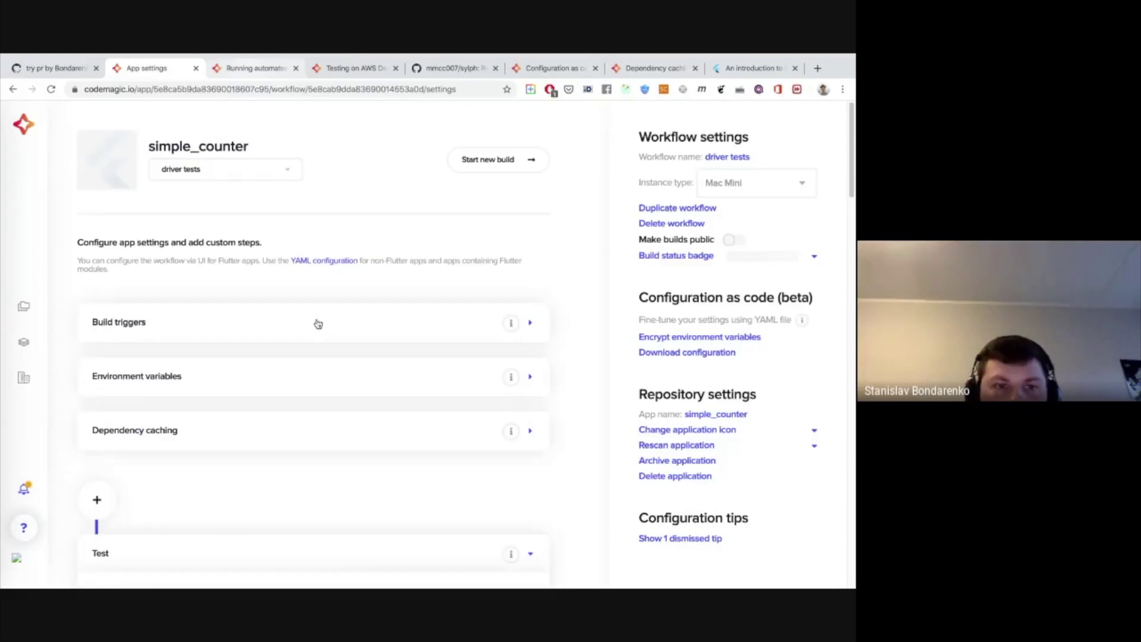
# - Review the AWS Device Farm Test settings, then return to the Builds overview
pyautogui.scroll(-6, 258, 442)
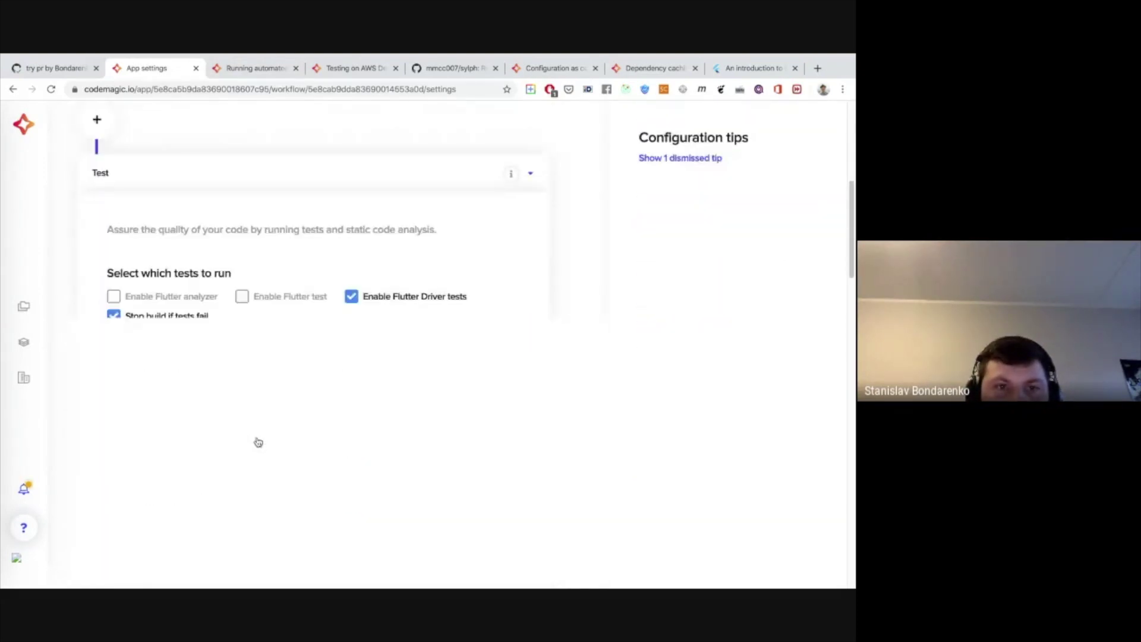
pyautogui.scroll(-3, 254, 438)
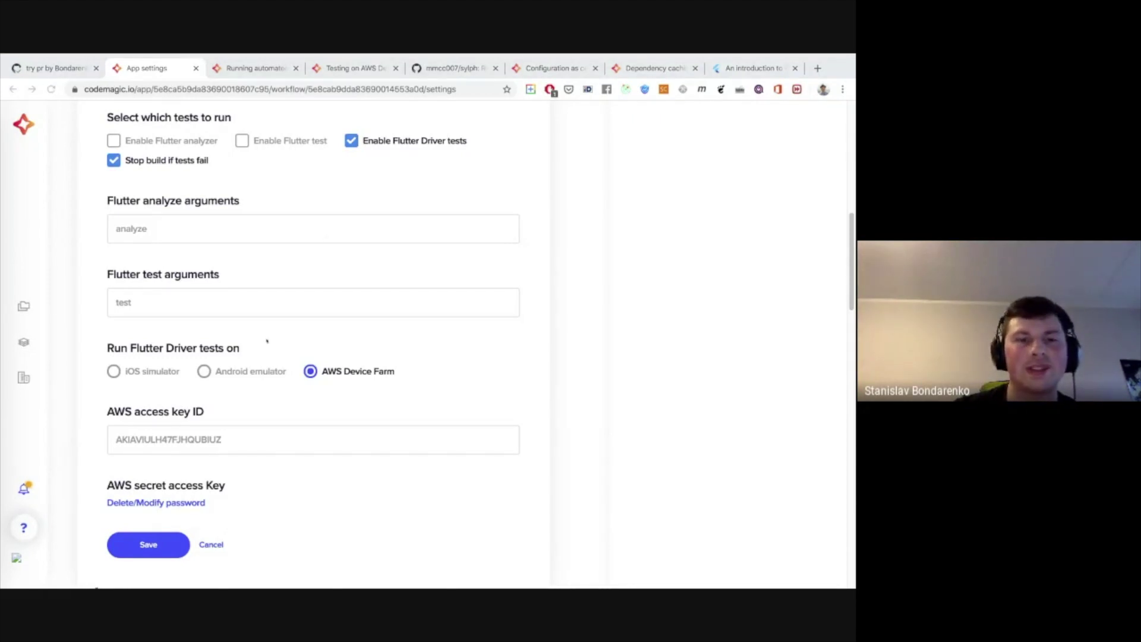
pyautogui.moveTo(204, 350); pyautogui.dragTo(192, 350)
pyautogui.click(192, 350)
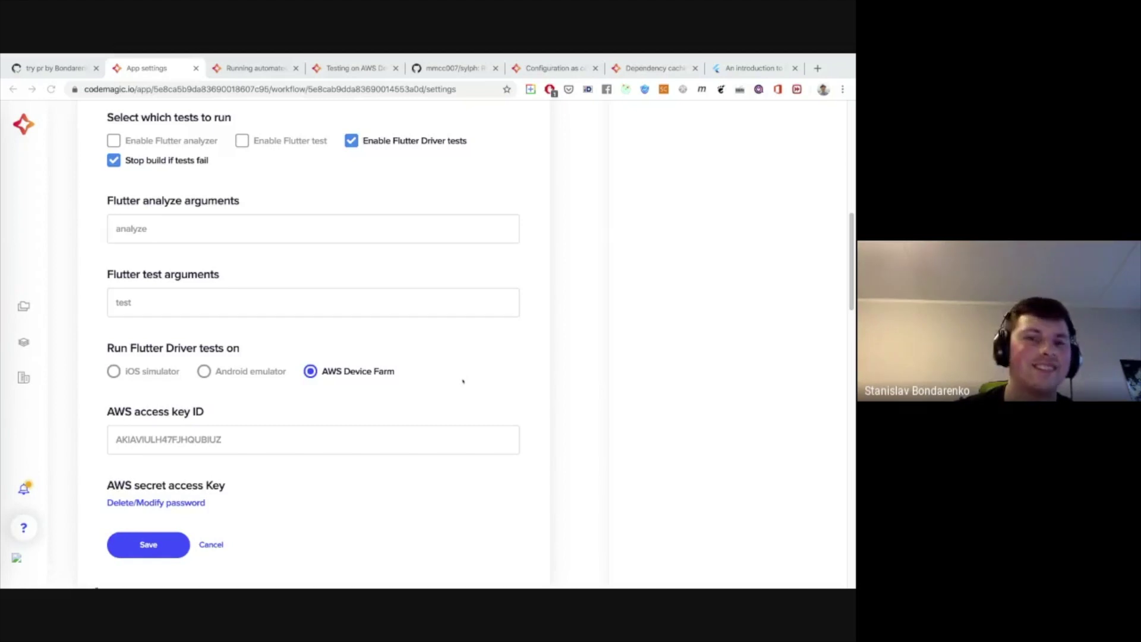
pyautogui.scroll(1, 24, 351)
pyautogui.click(24, 349)
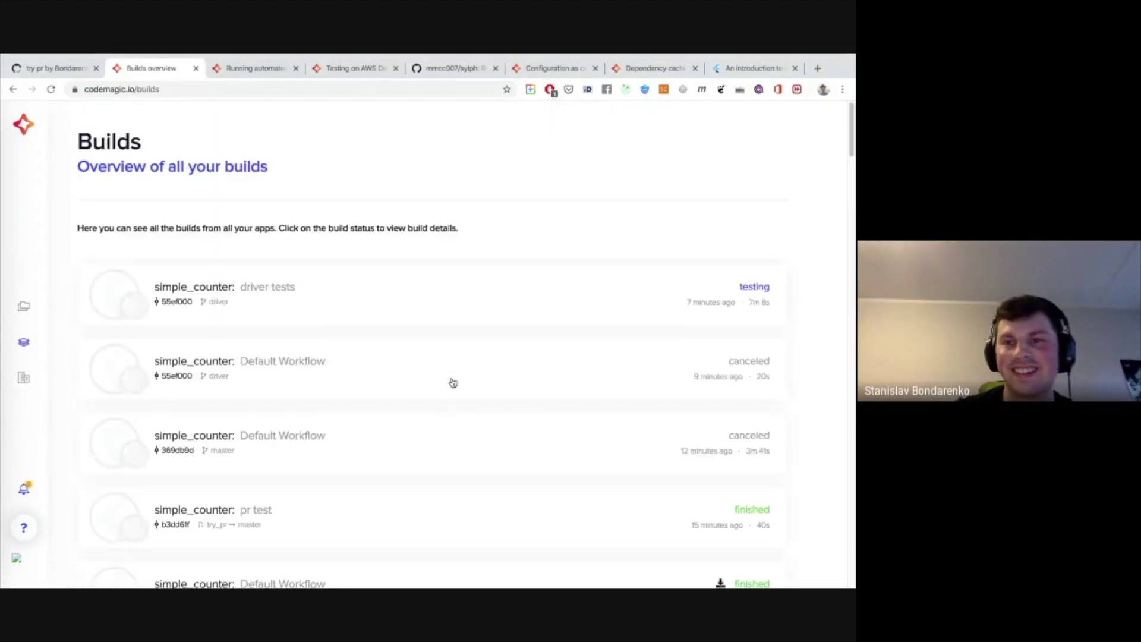
# - Open the driver tests build and check the iOS 13-4 simulator runtime in its Testing log
pyautogui.click(454, 306)
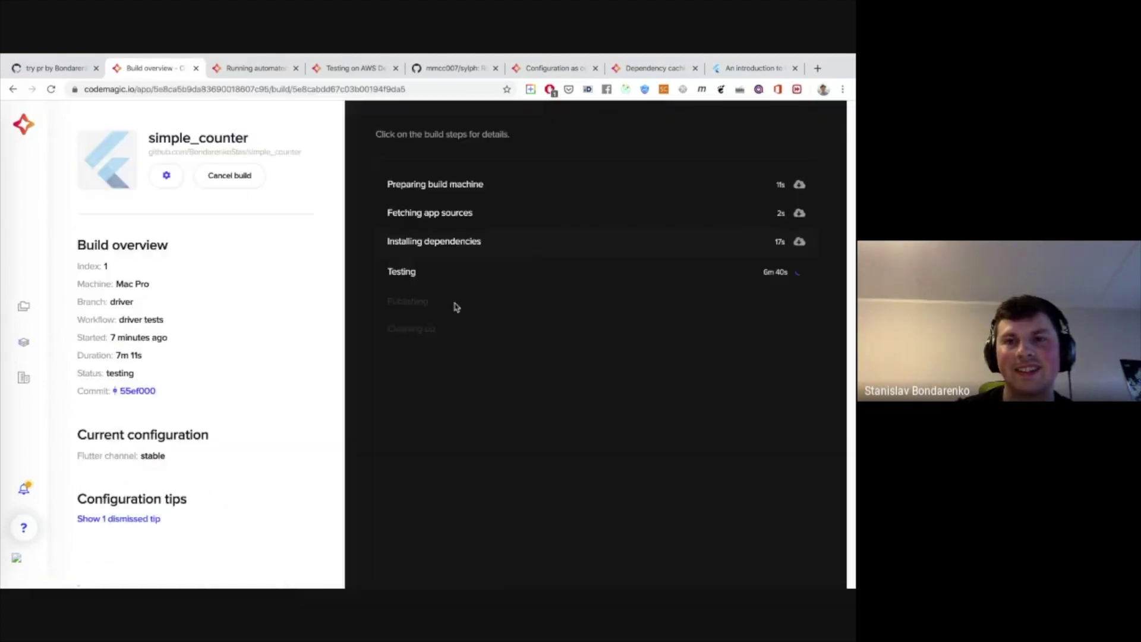
pyautogui.click(410, 280)
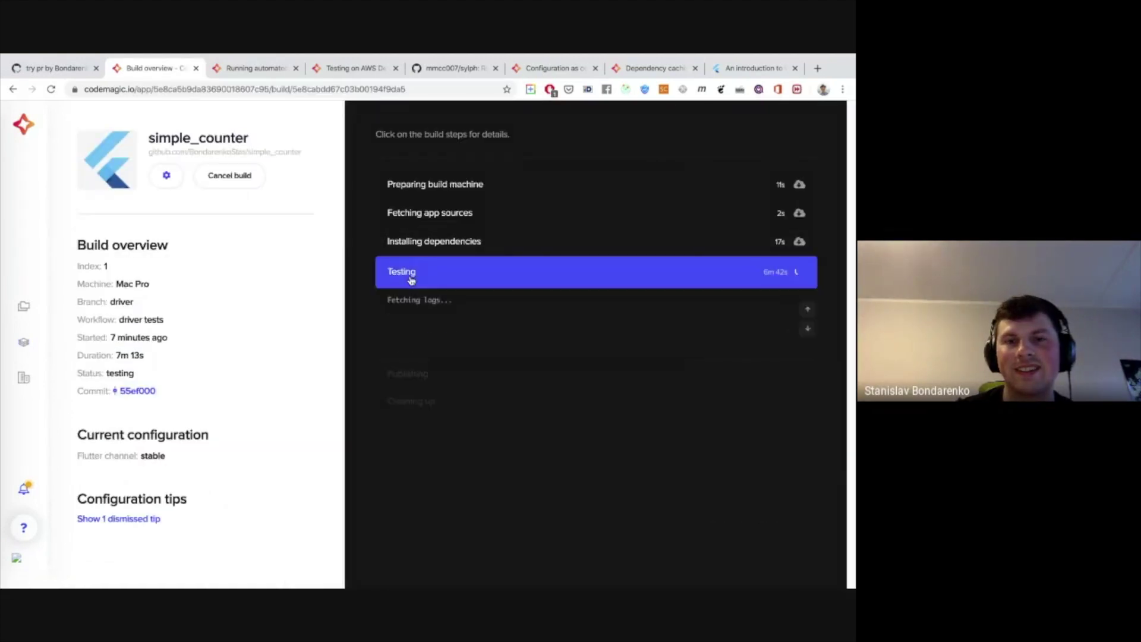
pyautogui.scroll(-3, 521, 426)
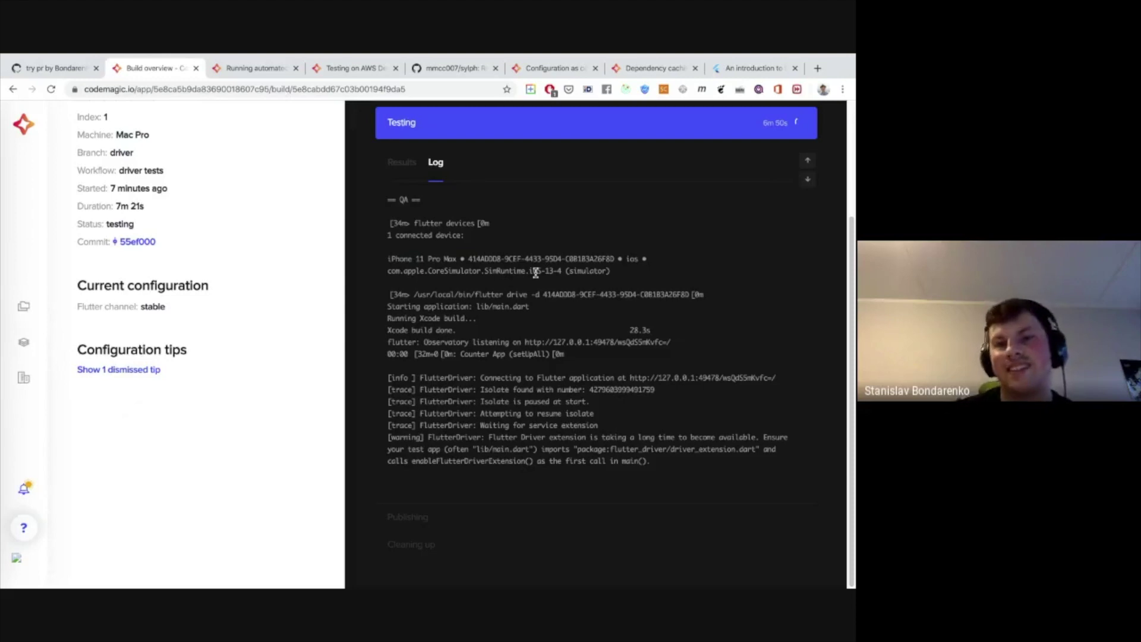
pyautogui.moveTo(535, 273); pyautogui.dragTo(592, 267)
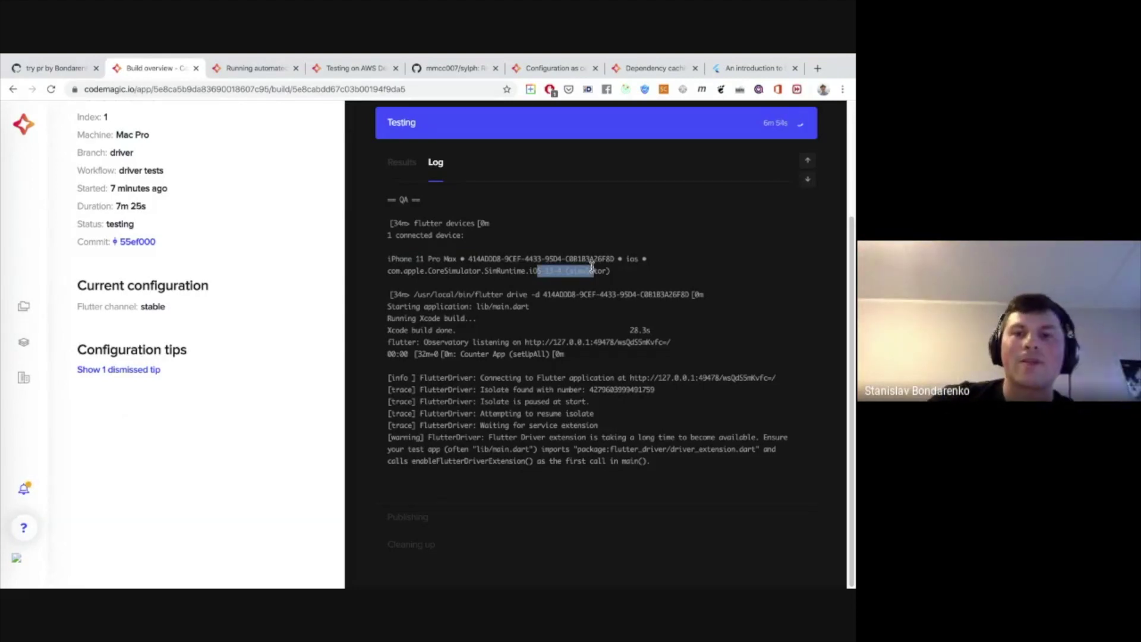
pyautogui.click(577, 274)
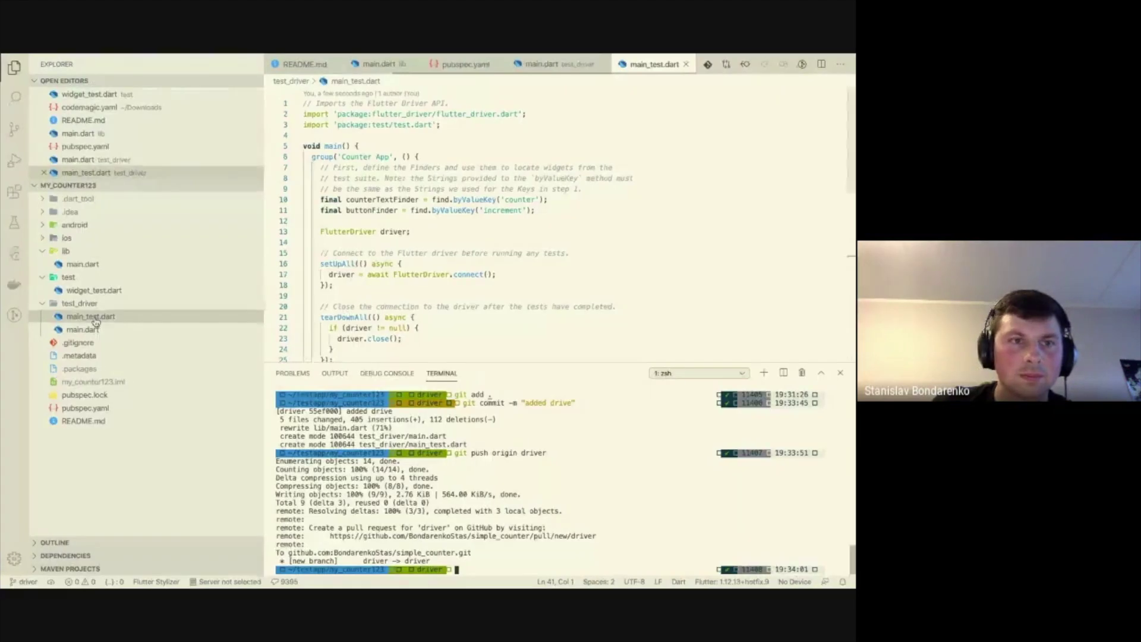
# - Compare against test_driver/main.dart in the code editor, then cancel the running build
pyautogui.click(86, 329)
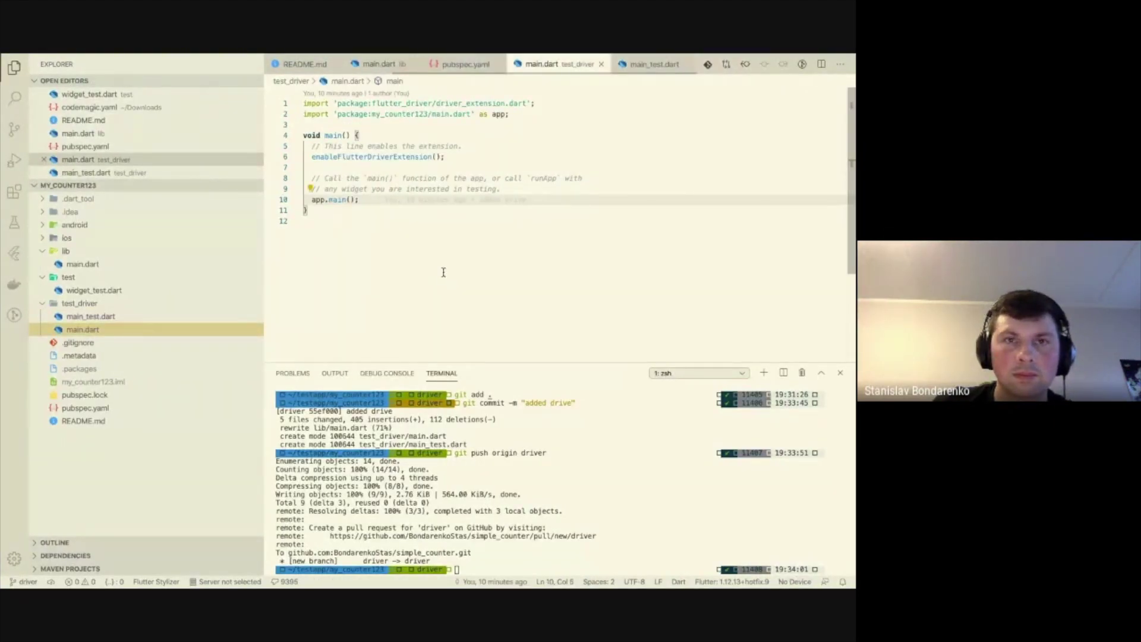
pyautogui.press('super+Tab')
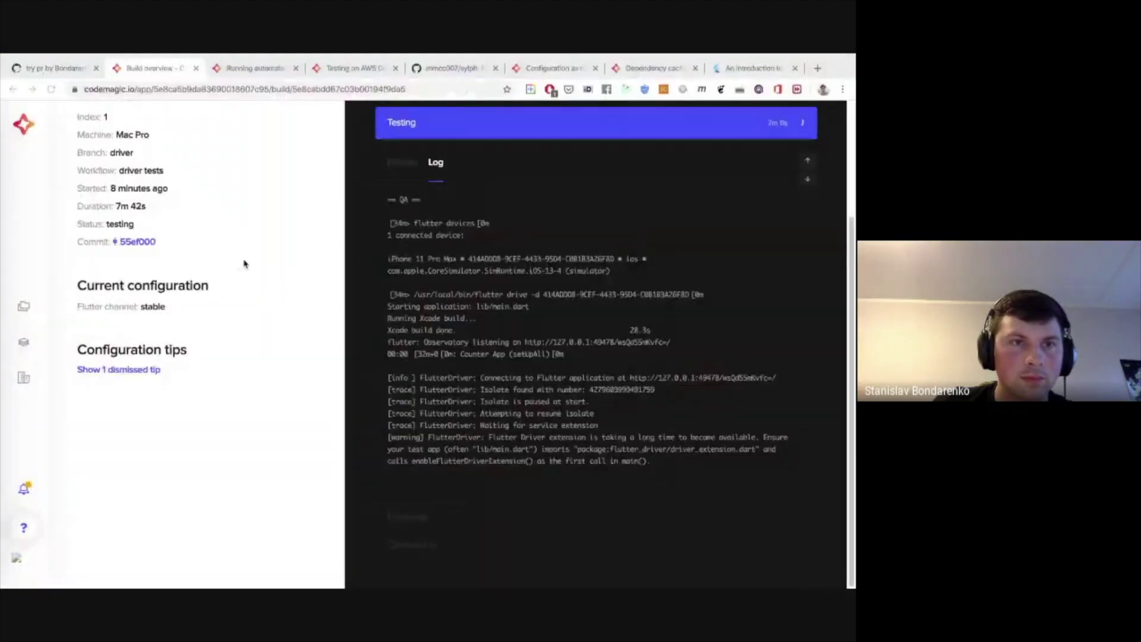
pyautogui.scroll(4, 244, 264)
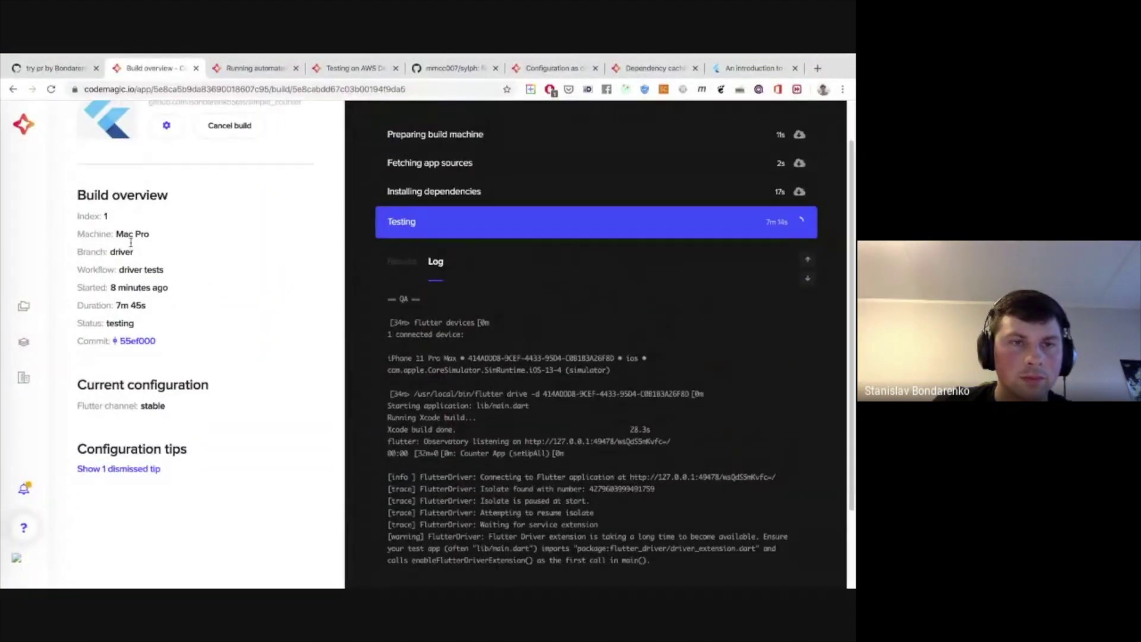
pyautogui.press('super+Tab')
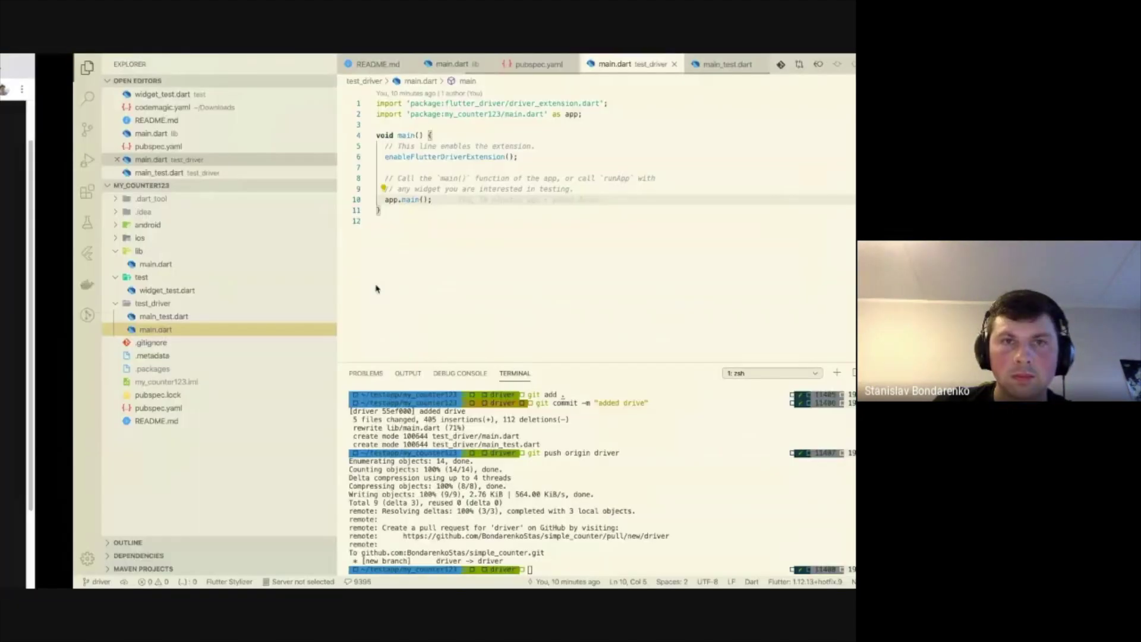
pyautogui.click(402, 241)
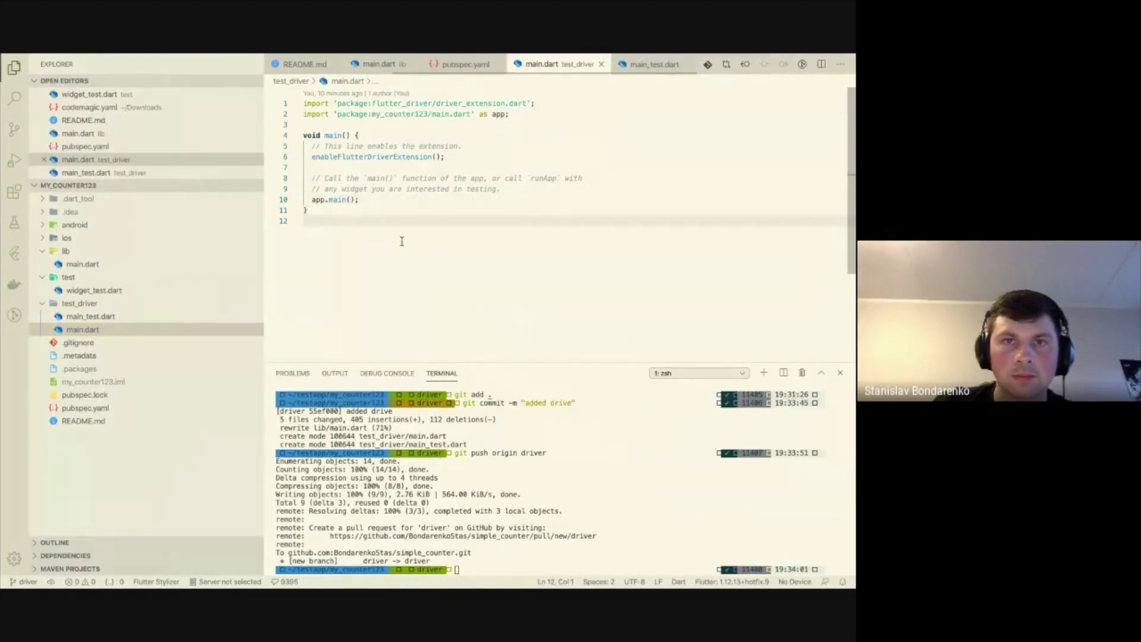
pyautogui.press('super+Tab')
pyautogui.scroll(-3, 546, 450)
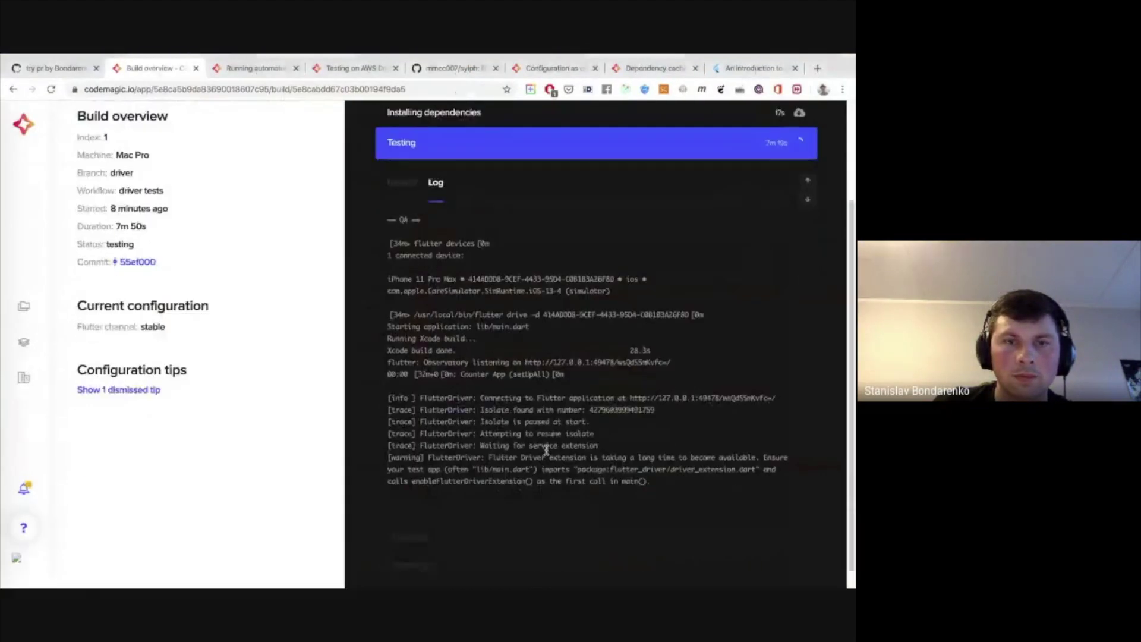
pyautogui.scroll(3, 546, 450)
pyautogui.click(237, 177)
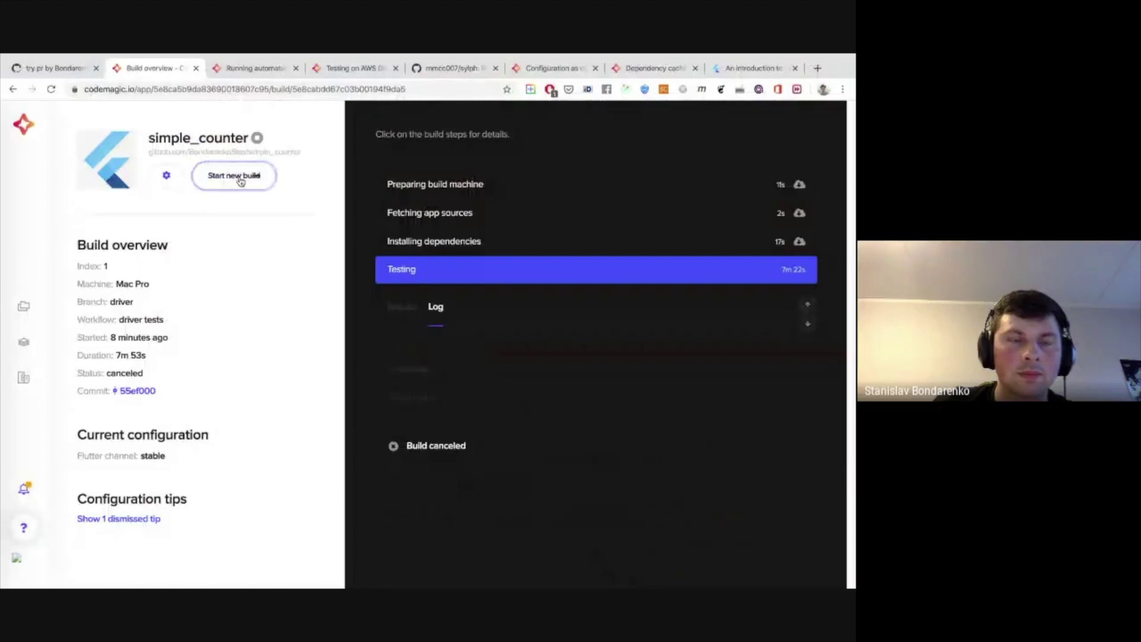
# - Save the driver tests workflow to run Flutter Driver tests on the iOS simulator and start a new build
pyautogui.click(166, 175)
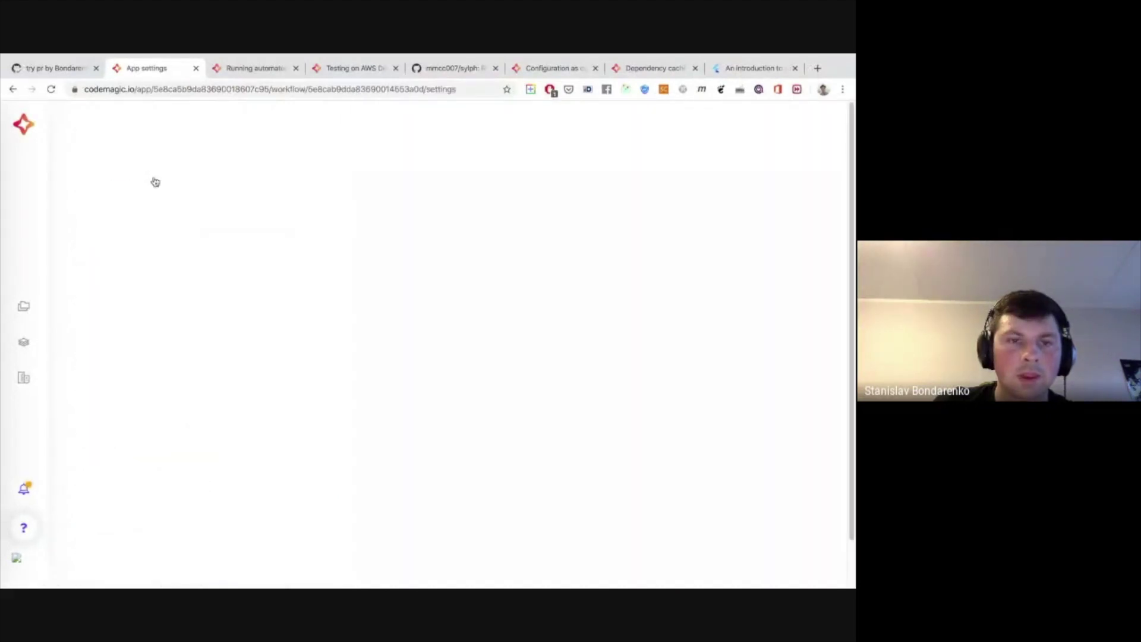
pyautogui.scroll(-6, 425, 389)
pyautogui.scroll(-3, 426, 390)
pyautogui.scroll(-2, 296, 425)
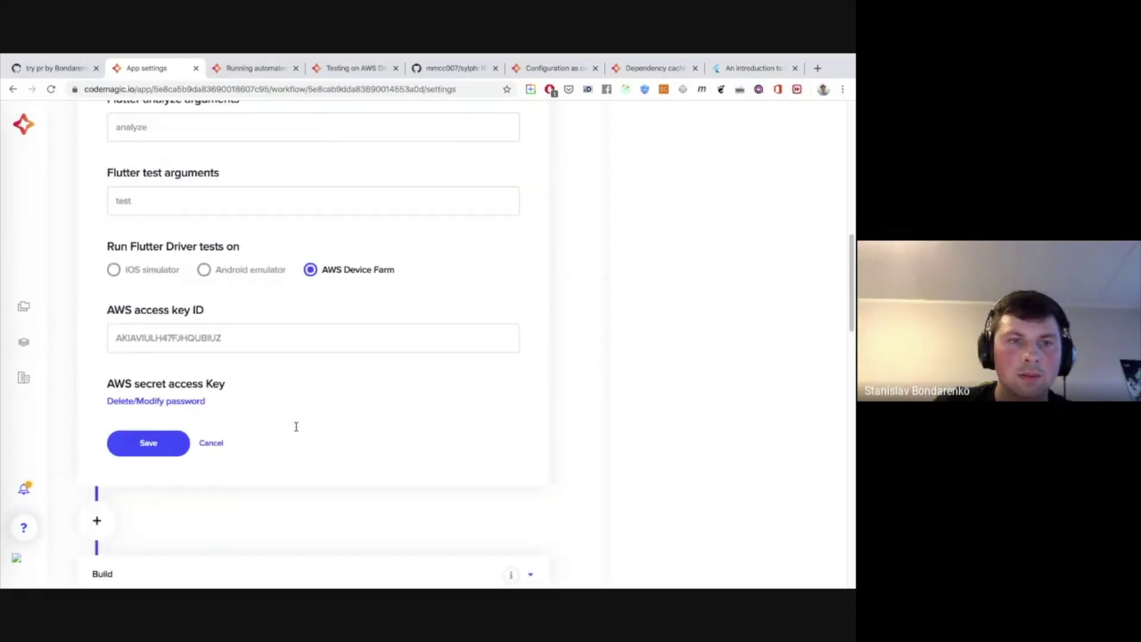
pyautogui.click(131, 276)
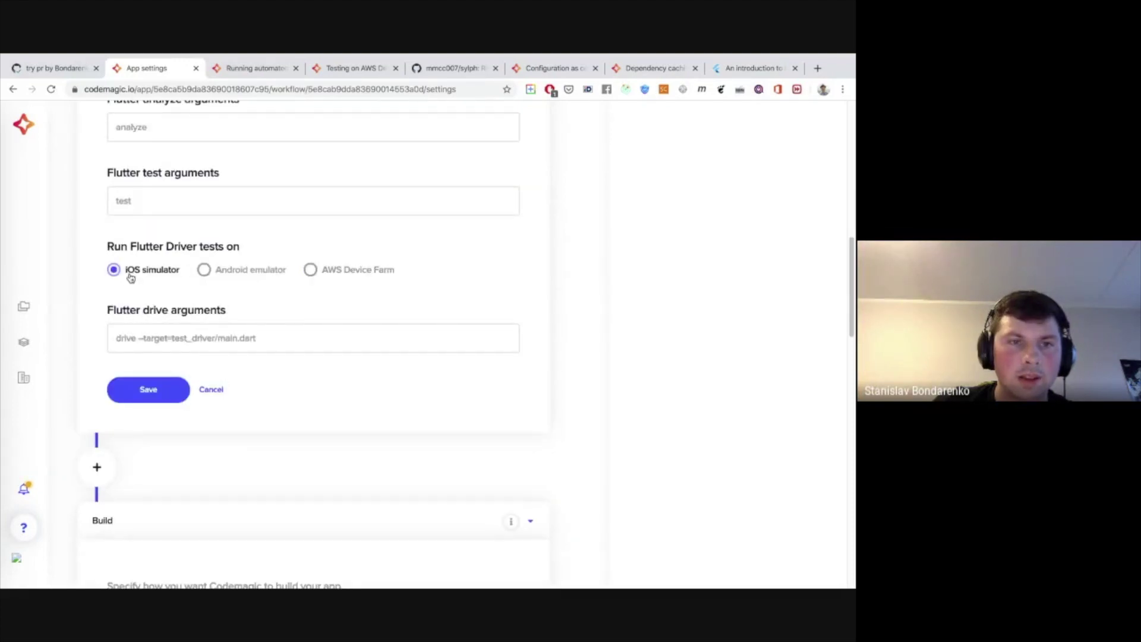
pyautogui.click(262, 339)
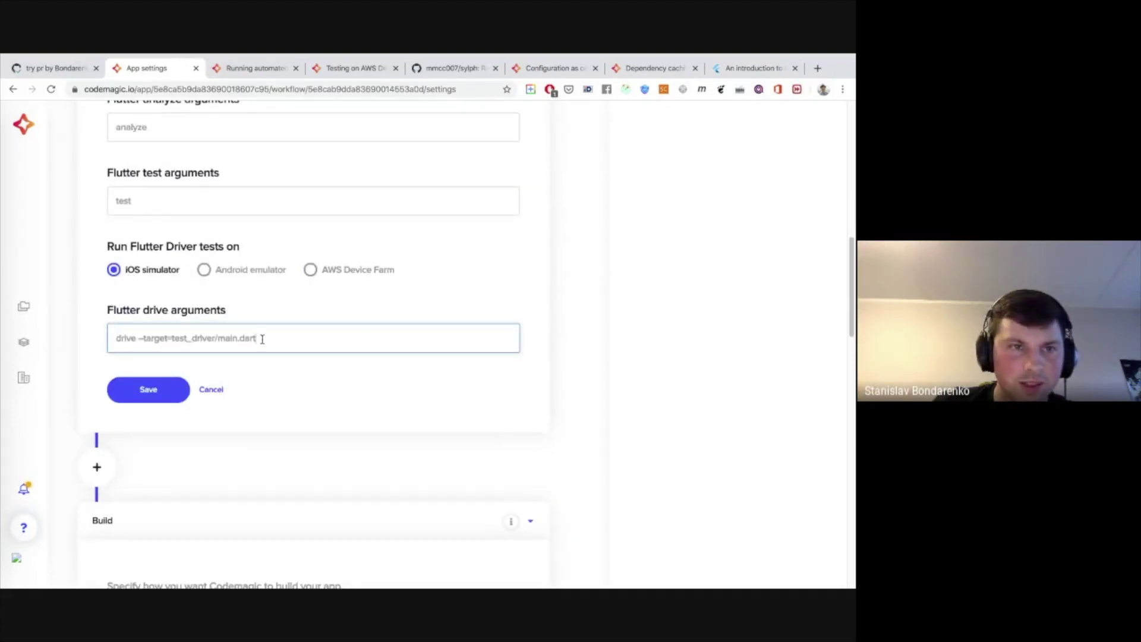
pyautogui.press('super+Tab')
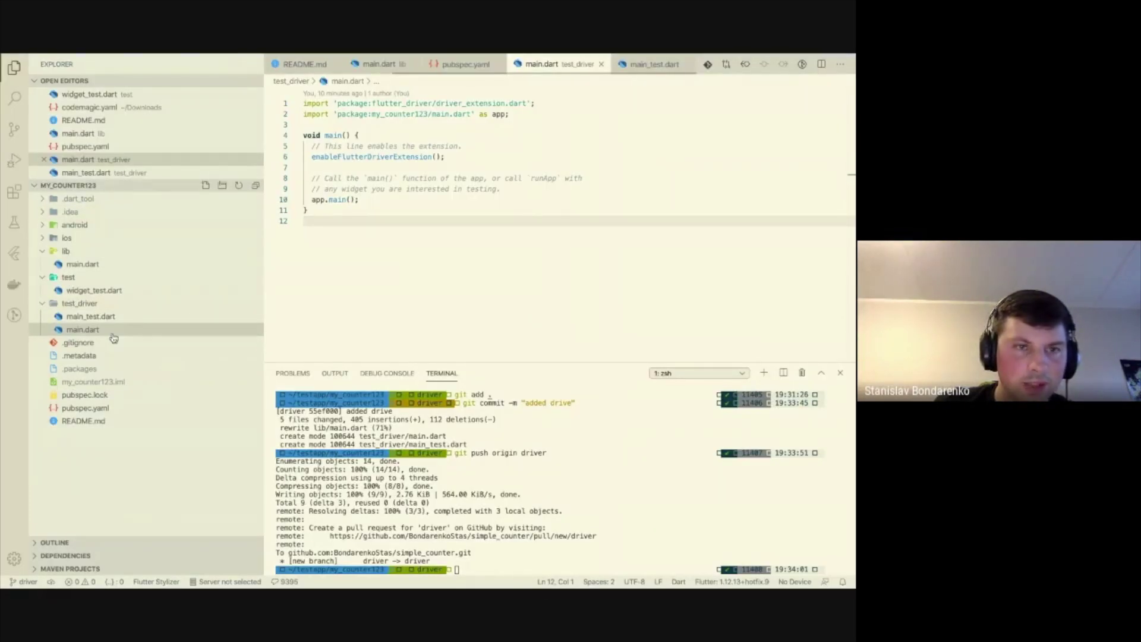
pyautogui.press('super+Tab')
pyautogui.click(265, 342)
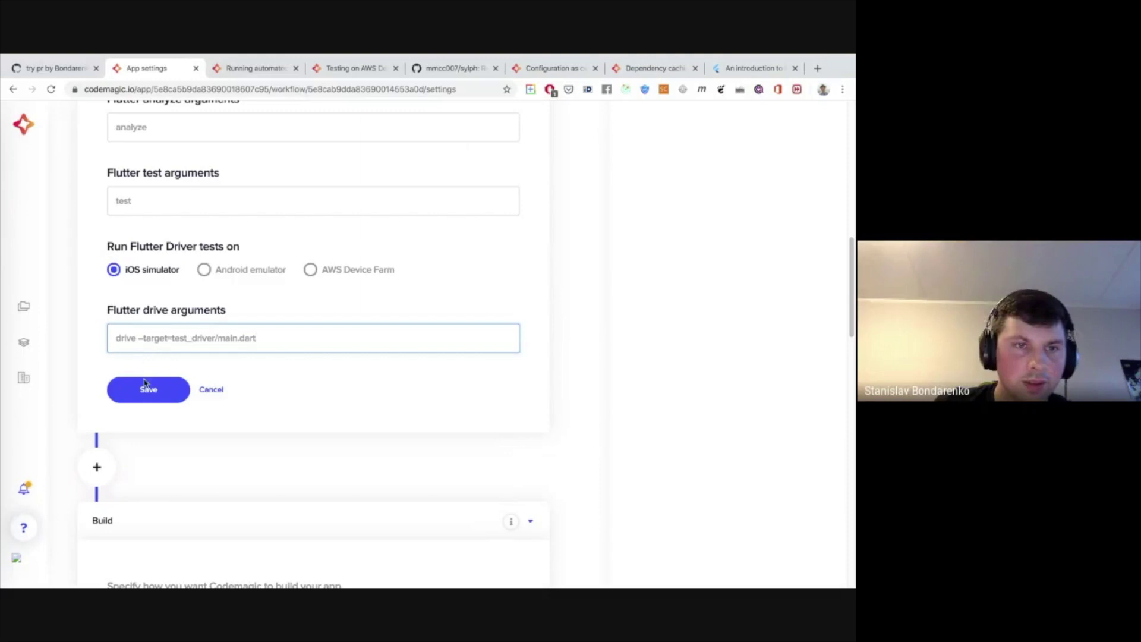
pyautogui.click(140, 390)
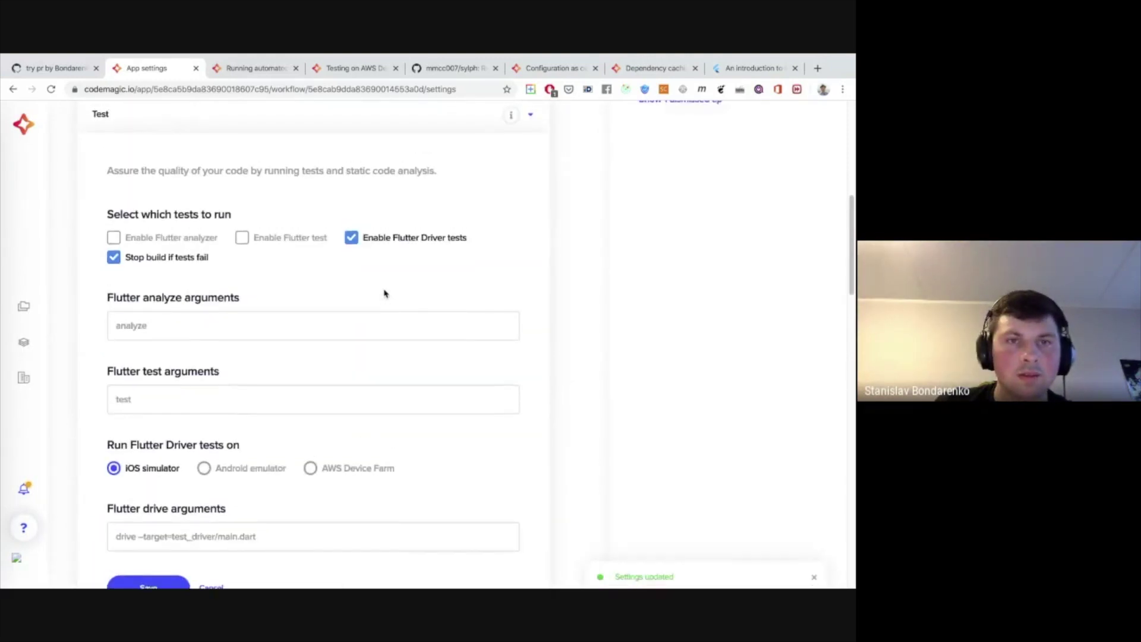
pyautogui.scroll(7, 385, 291)
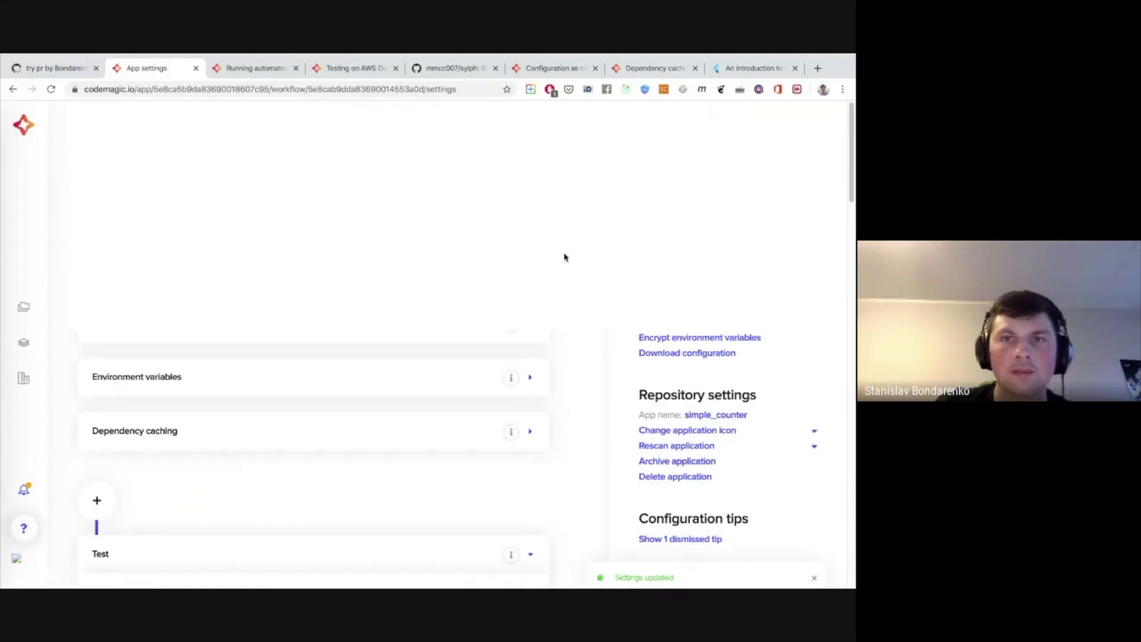
pyautogui.click(516, 158)
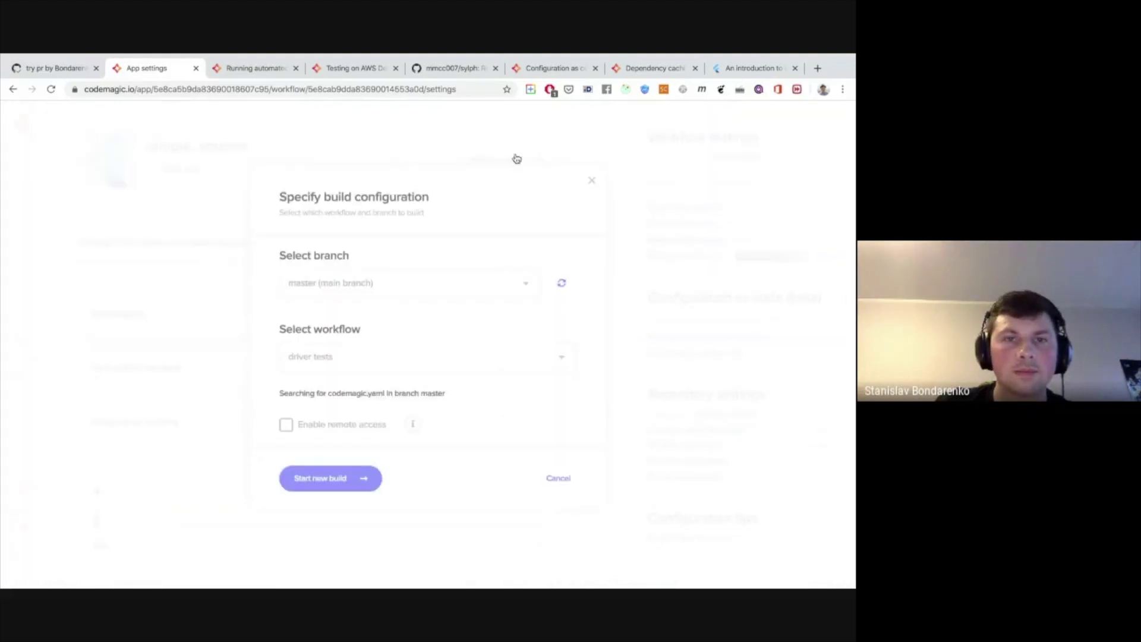
# - Choose the build branch for the driver tests build of simple_counter, then return to the settings page
pyautogui.click(294, 289)
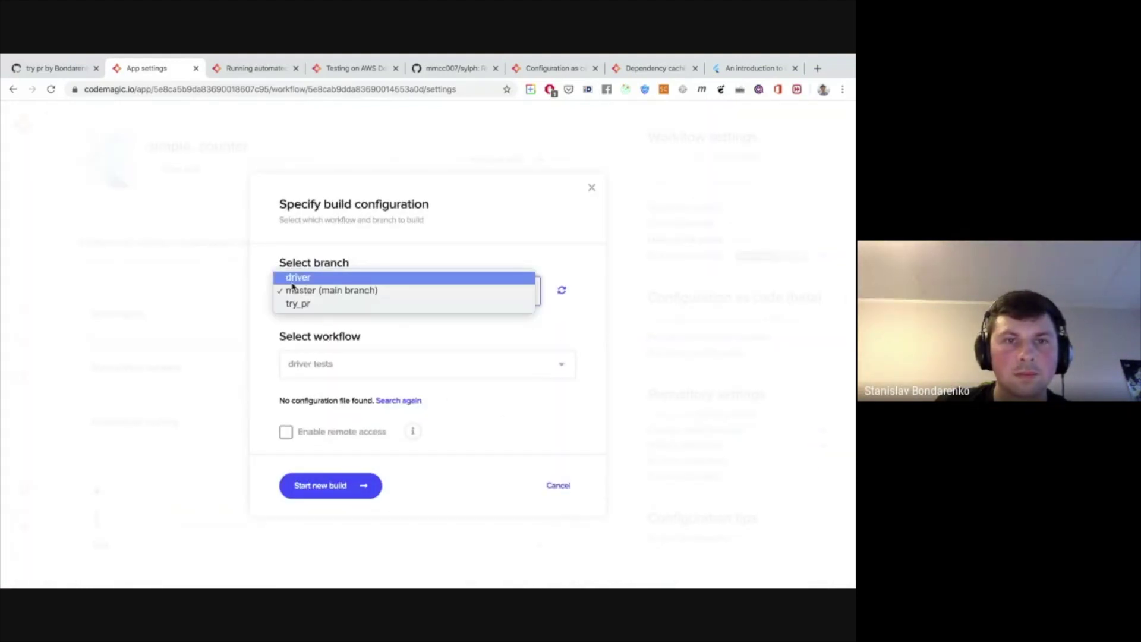
pyautogui.click(297, 290)
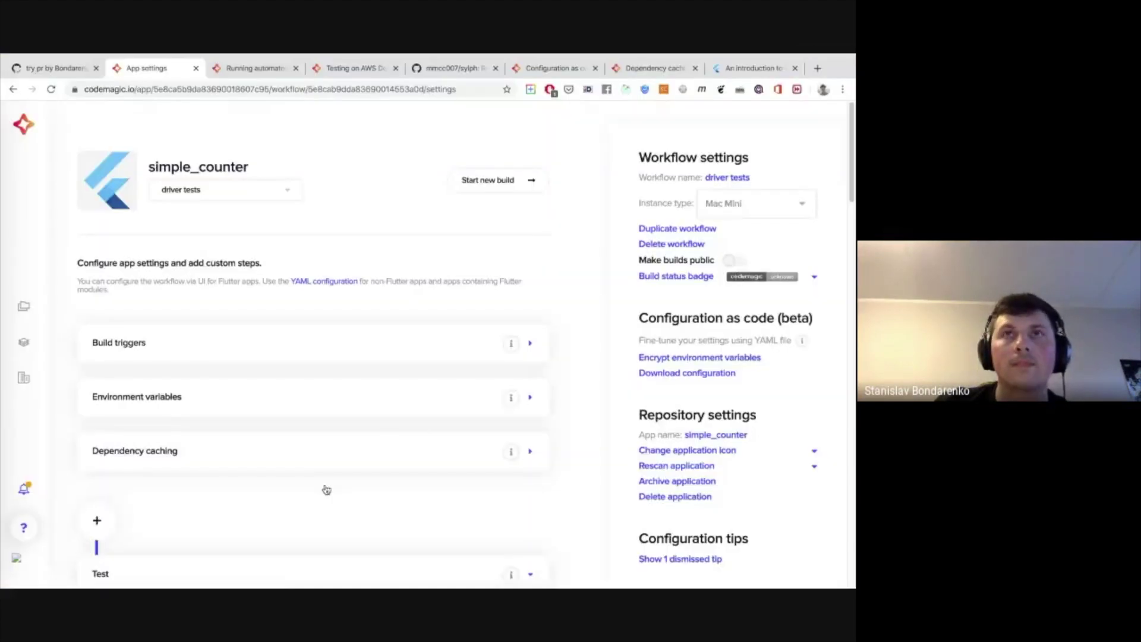
pyautogui.press('super+r')
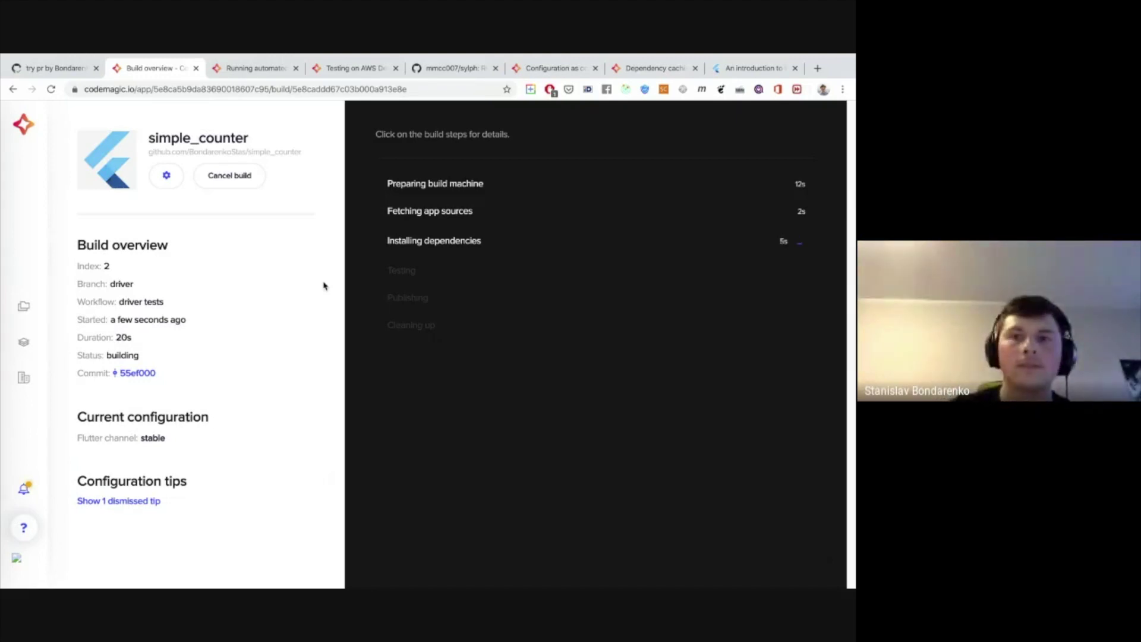
# - Duplicate the driver tests workflow and rename the copy to 'driver tests aws'
pyautogui.click(158, 184)
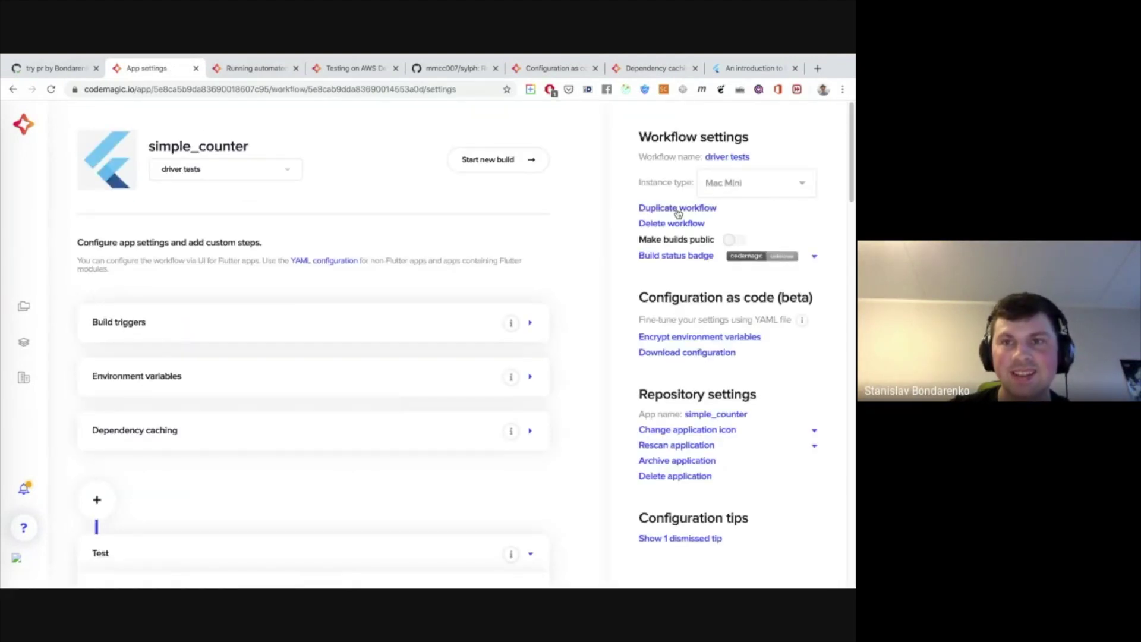
pyautogui.click(678, 209)
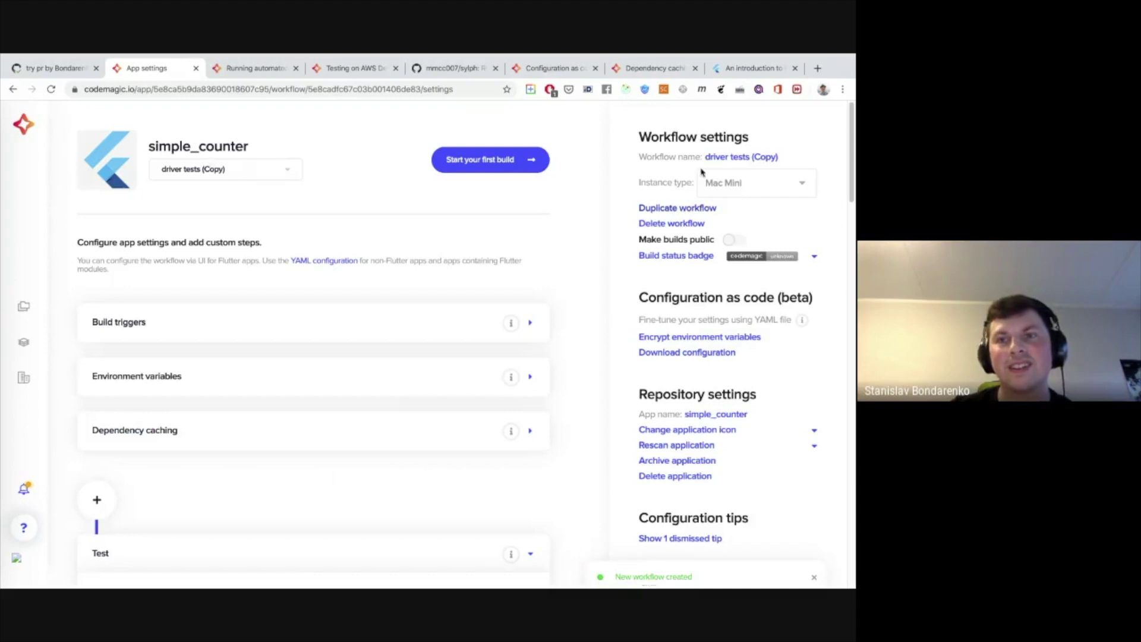
pyautogui.click(718, 161)
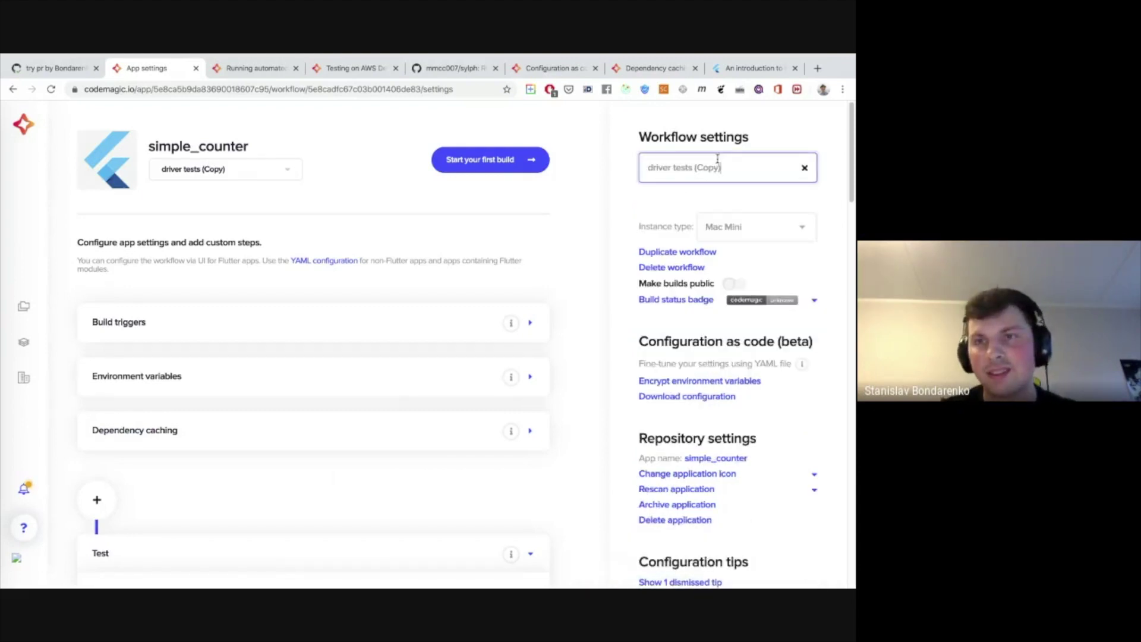
pyautogui.press('BackSpace')
pyautogui.press('BackSpace')
pyautogui.press('BackSpace')
pyautogui.press('BackSpace')
pyautogui.press('BackSpace')
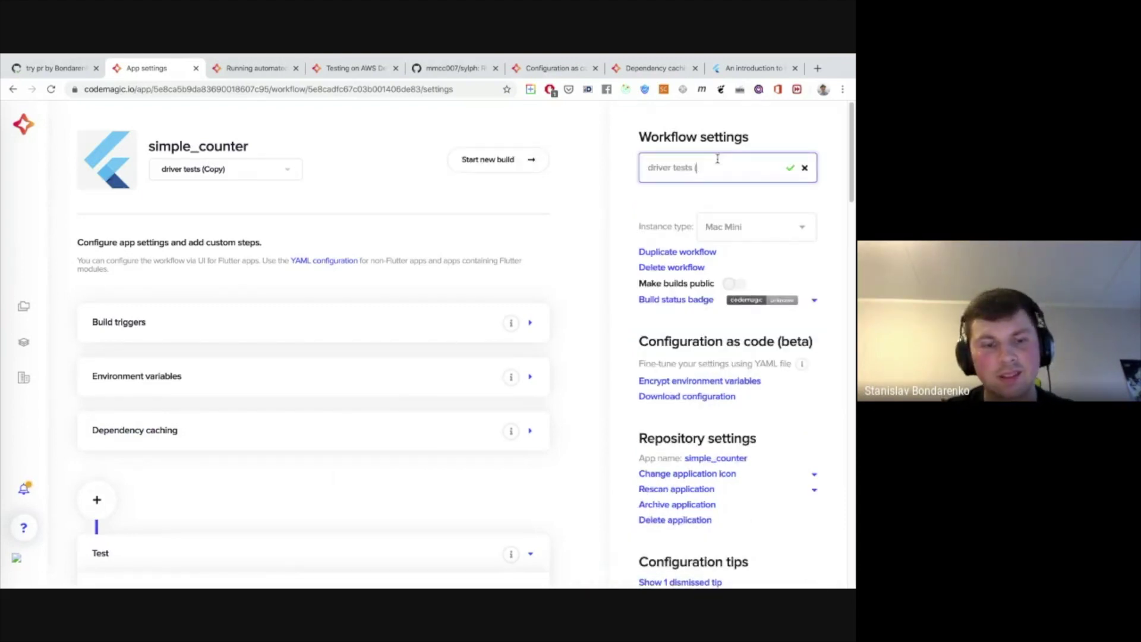
pyautogui.write('aws')
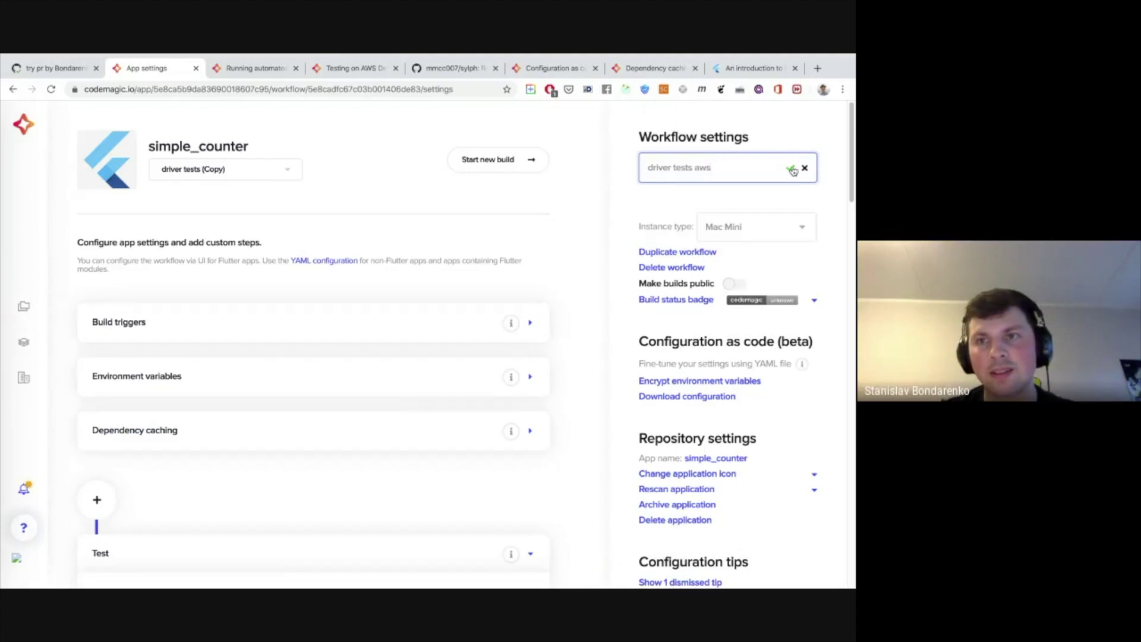
pyautogui.click(791, 169)
# - Set Flutter Driver tests to run on AWS Device Farm and save the workflow
pyautogui.scroll(-6, 541, 315)
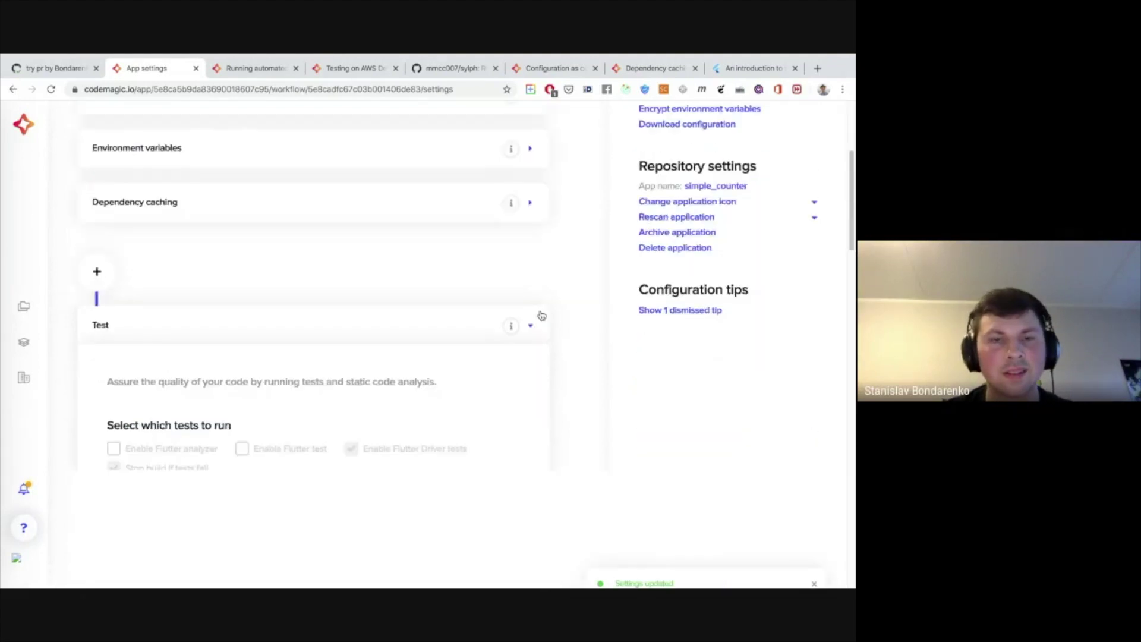
pyautogui.scroll(-2, 333, 432)
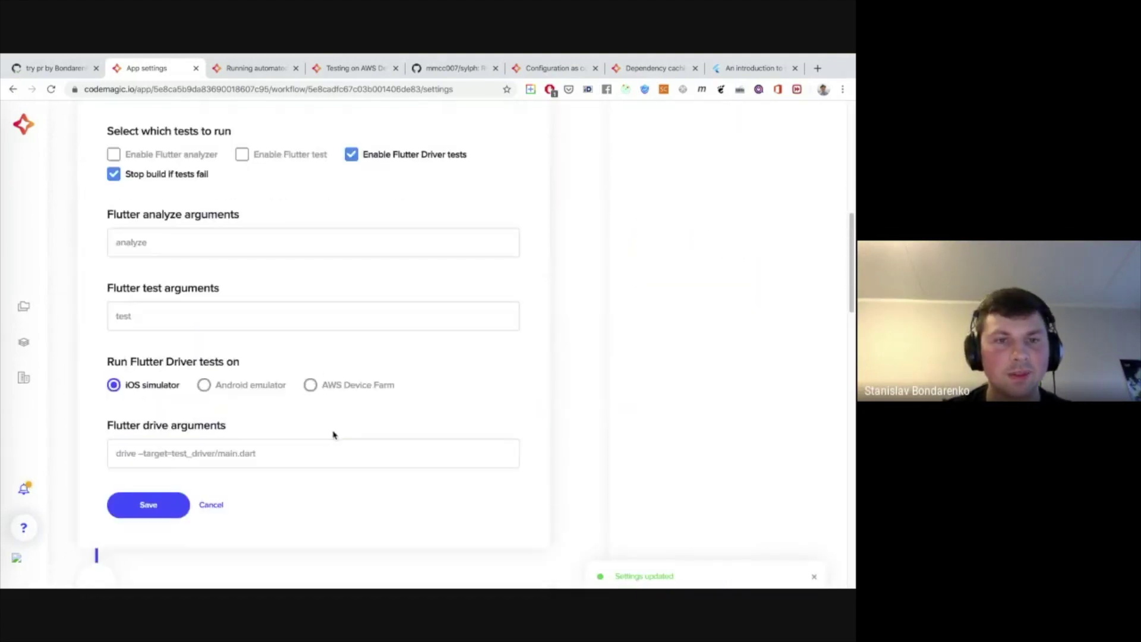
pyautogui.click(311, 384)
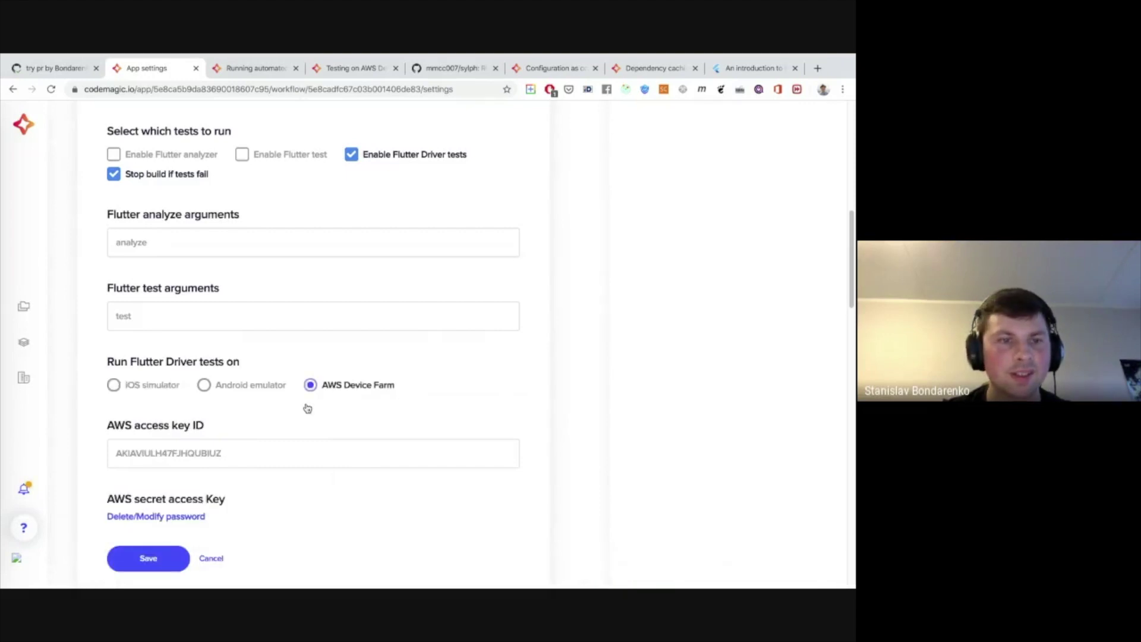
pyautogui.scroll(-2, 205, 488)
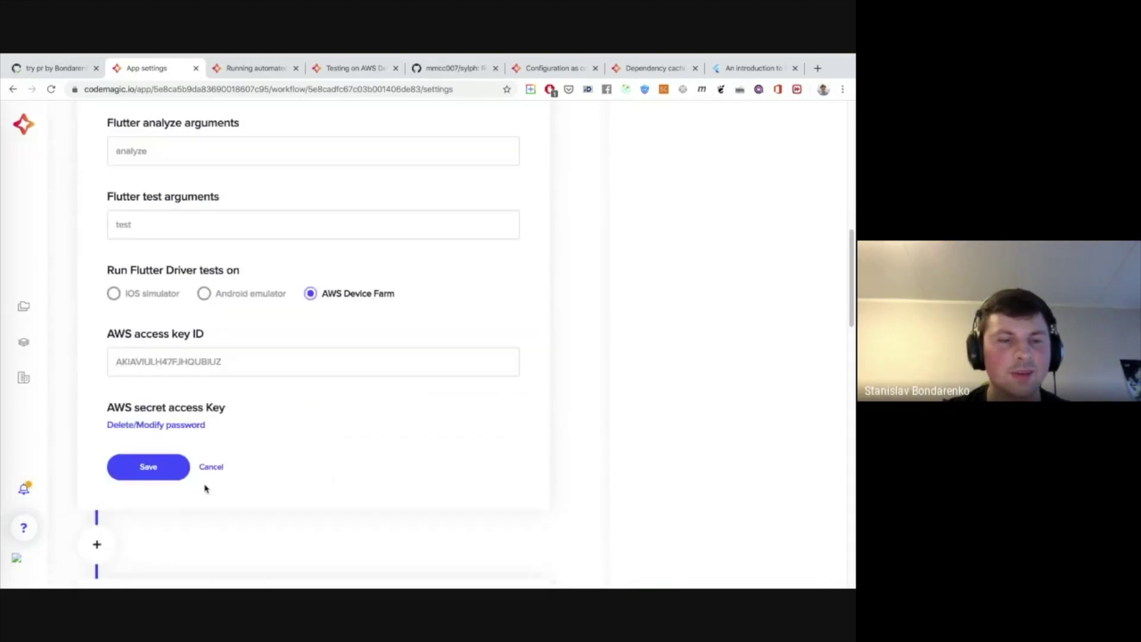
pyautogui.click(152, 473)
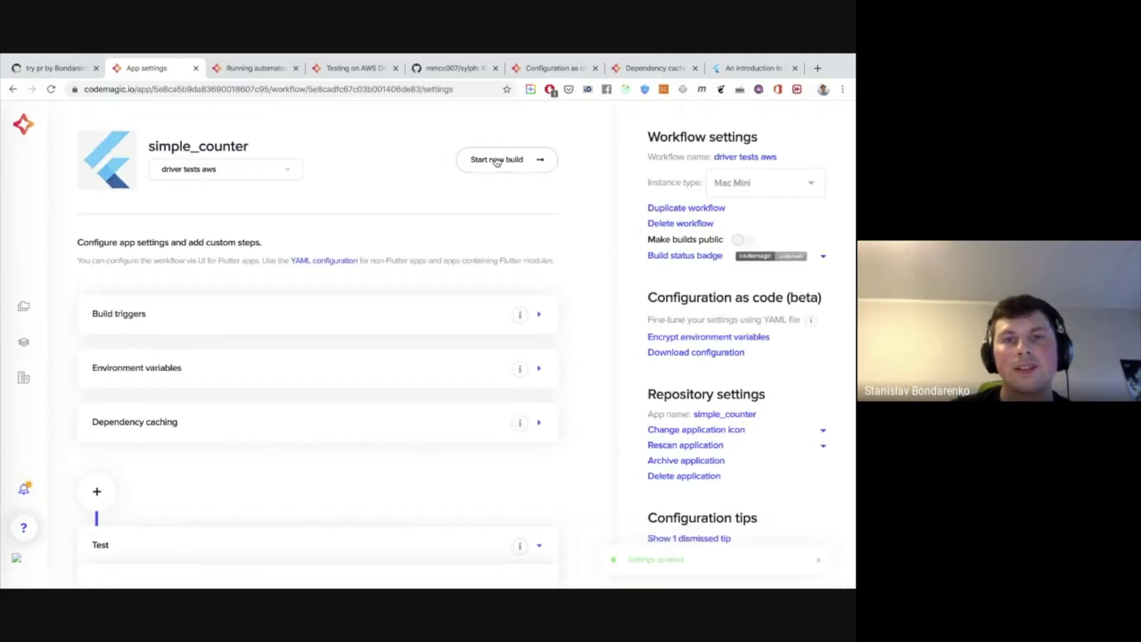
# - Start build #1 of the driver tests aws workflow on the driver branch
pyautogui.click(496, 161)
pyautogui.click(343, 302)
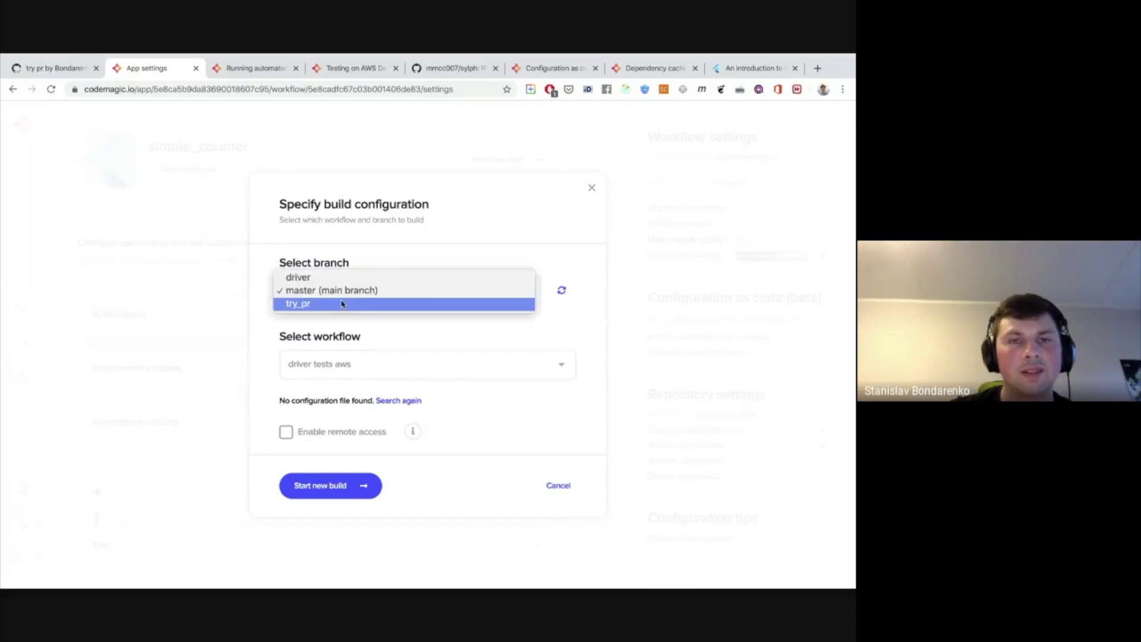
pyautogui.click(309, 285)
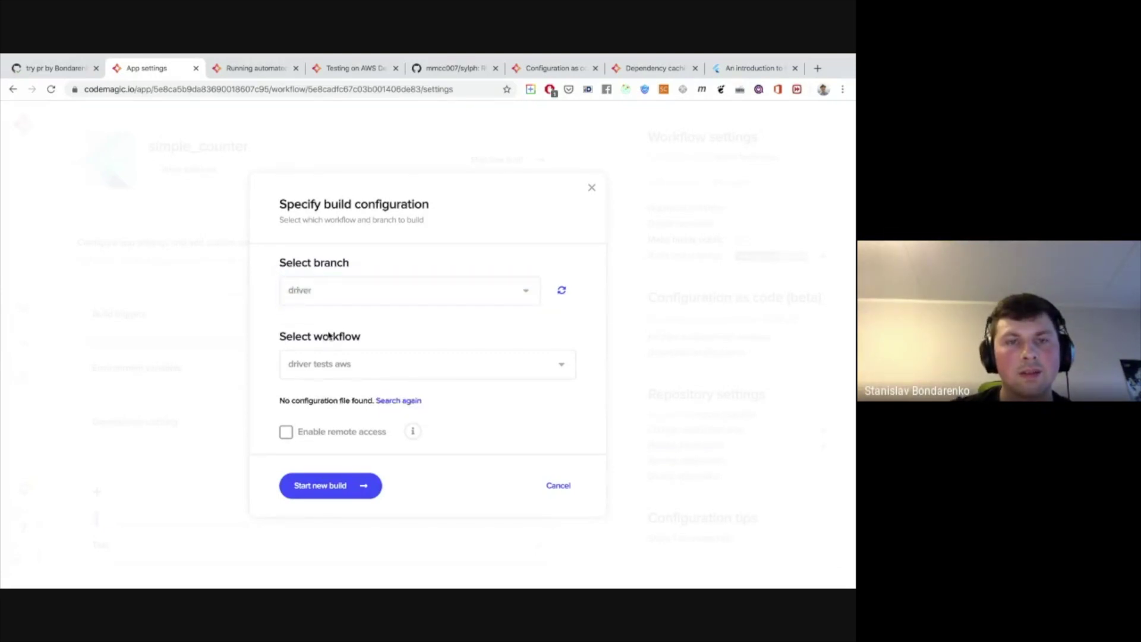
pyautogui.click(306, 488)
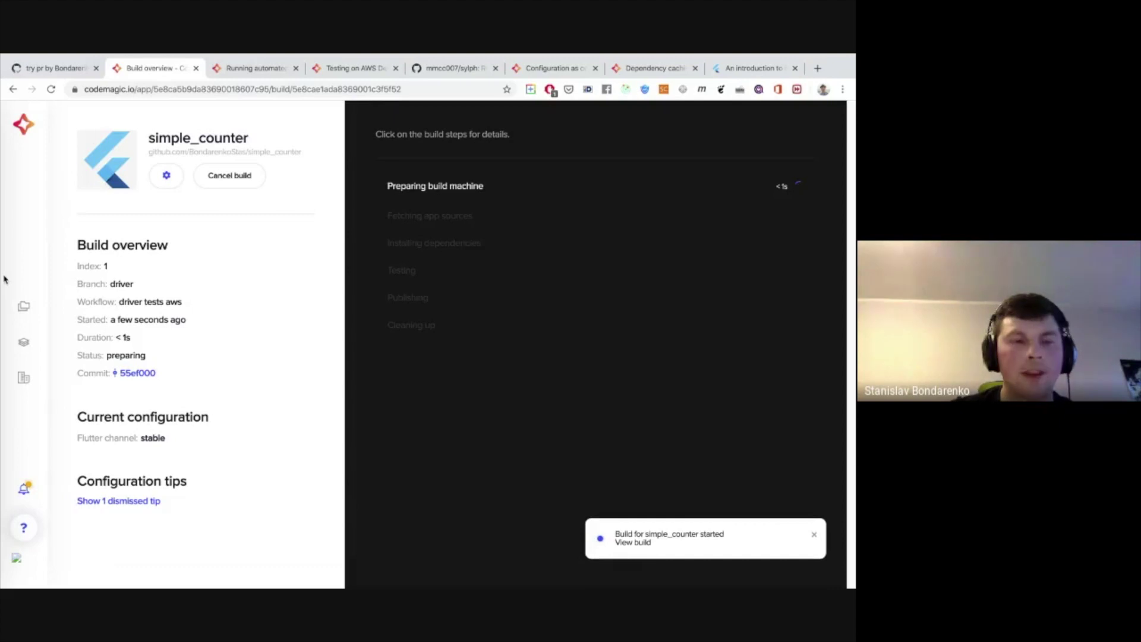
# - Inspect the Testing step log of driver tests build #2, then reopen the workflow settings
pyautogui.click(24, 341)
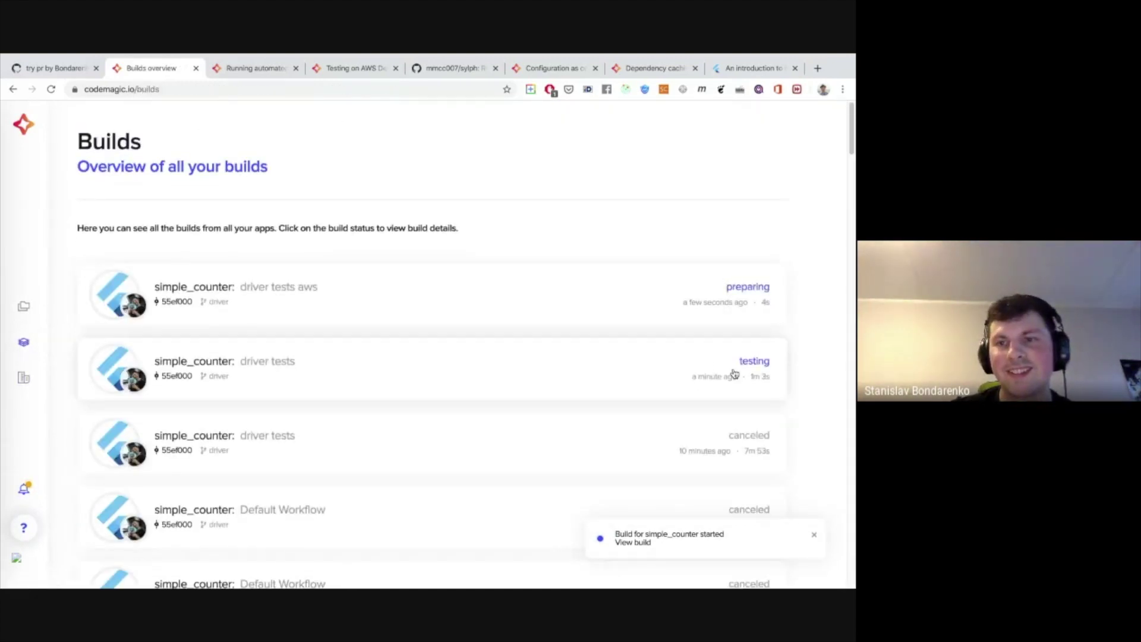
pyautogui.click(717, 361)
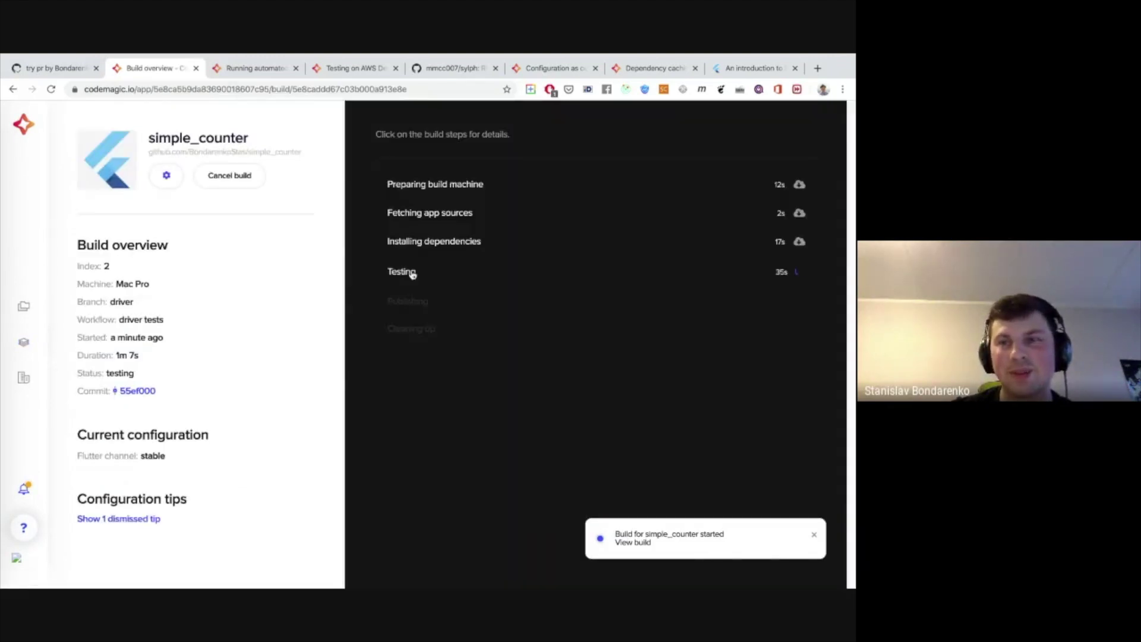
pyautogui.click(413, 272)
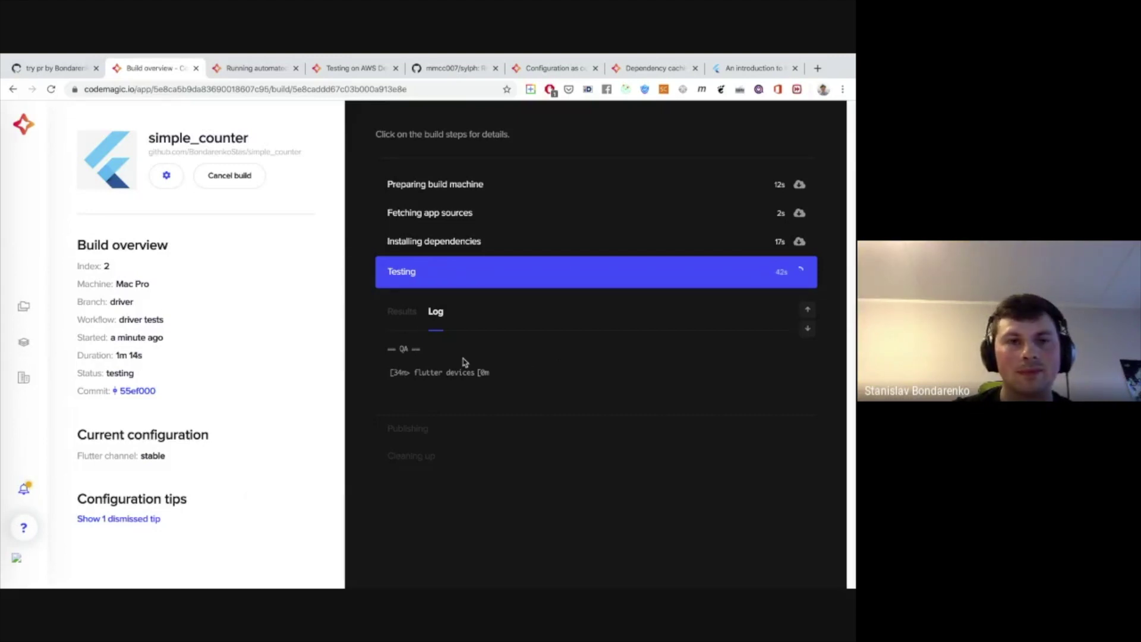
pyautogui.hotkey('alt', 'Tab')
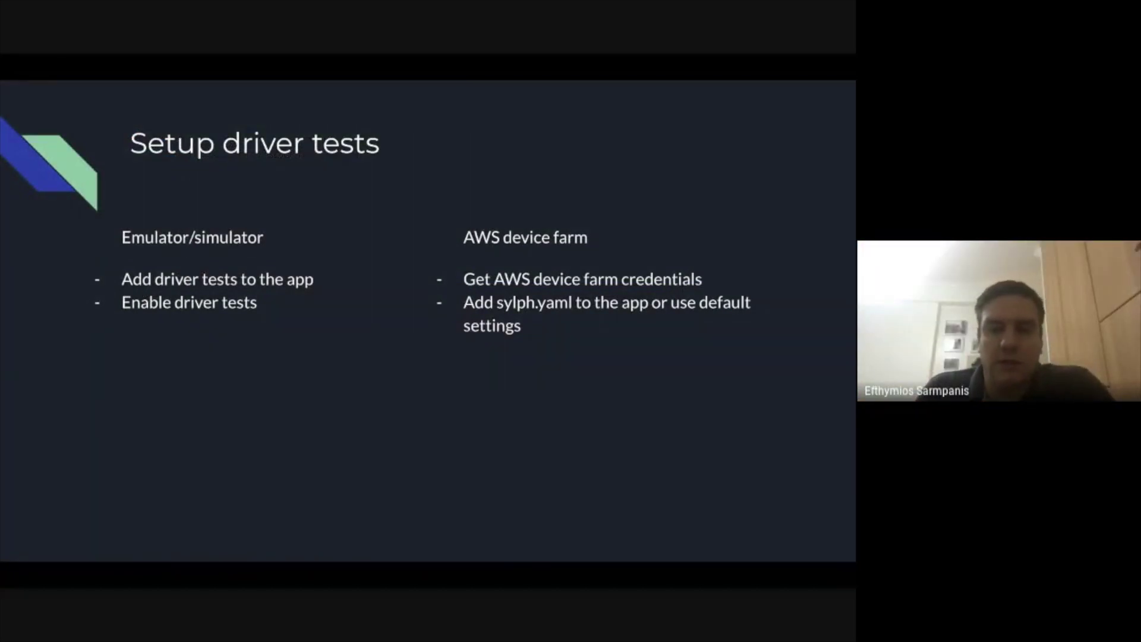
pyautogui.hotkey('alt', 'Tab')
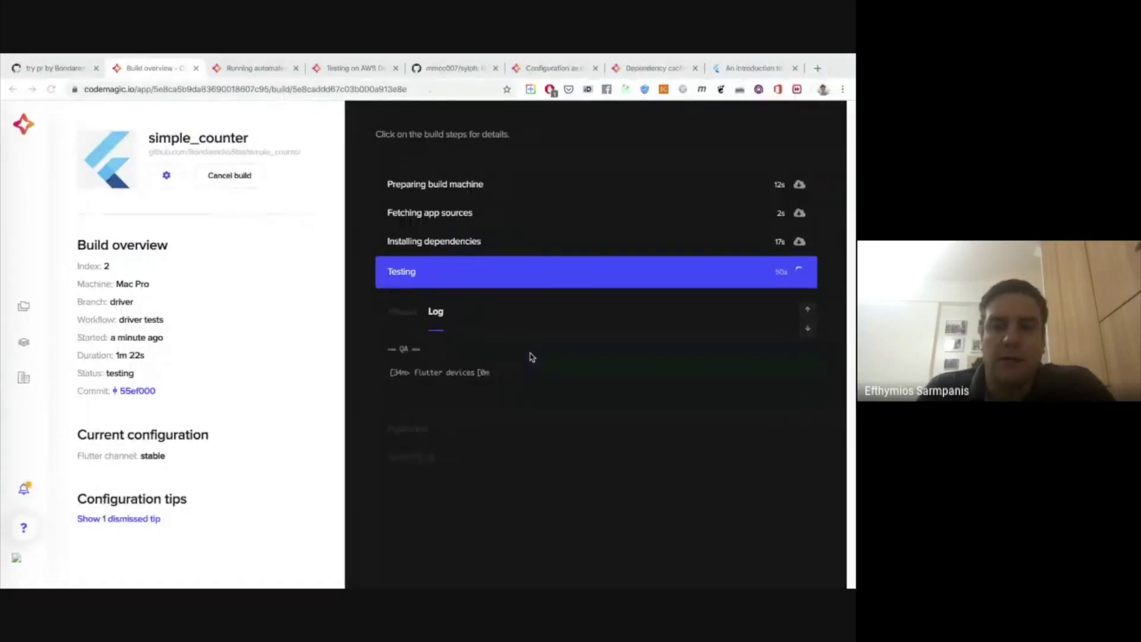
pyautogui.click(168, 179)
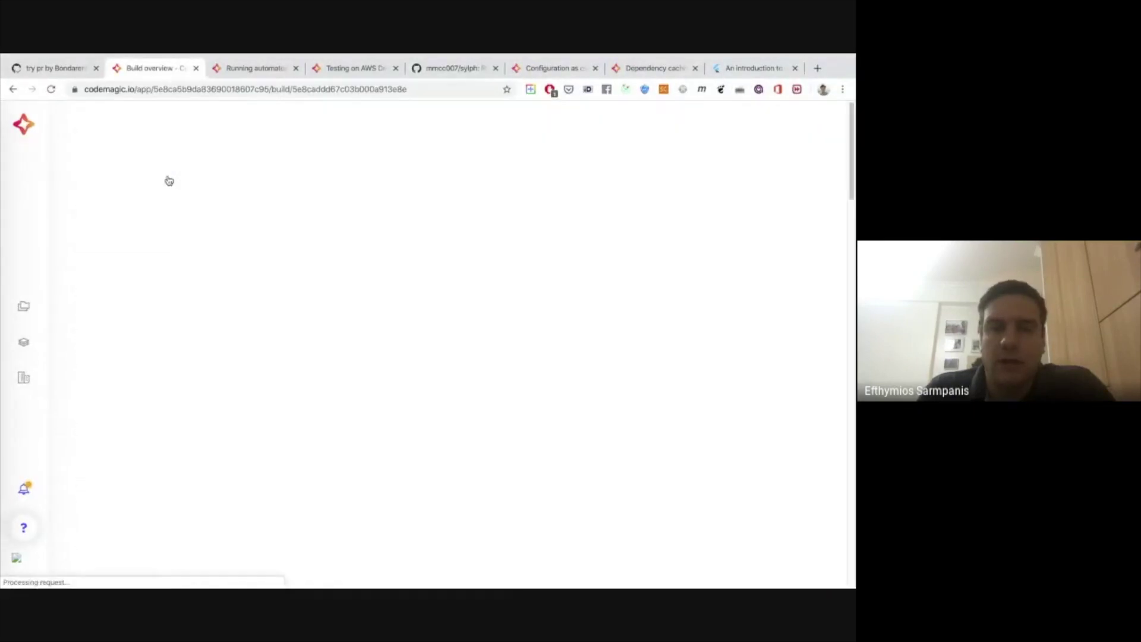
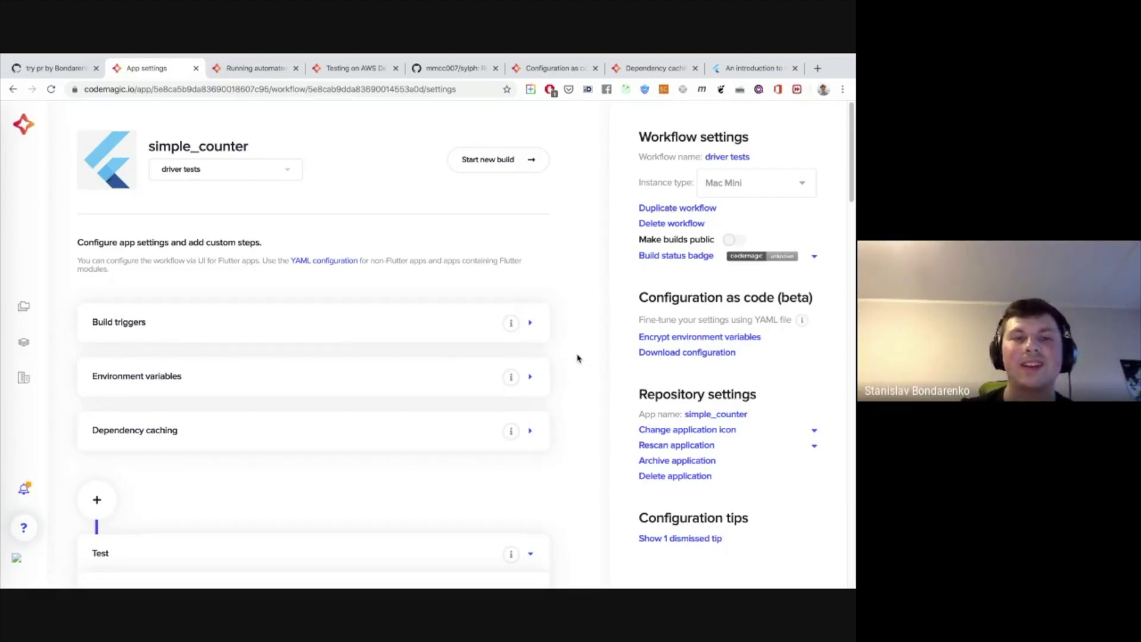
# - Download the workflow configuration from Configuration as code on the App settings page
pyautogui.scroll(-1, 576, 357)
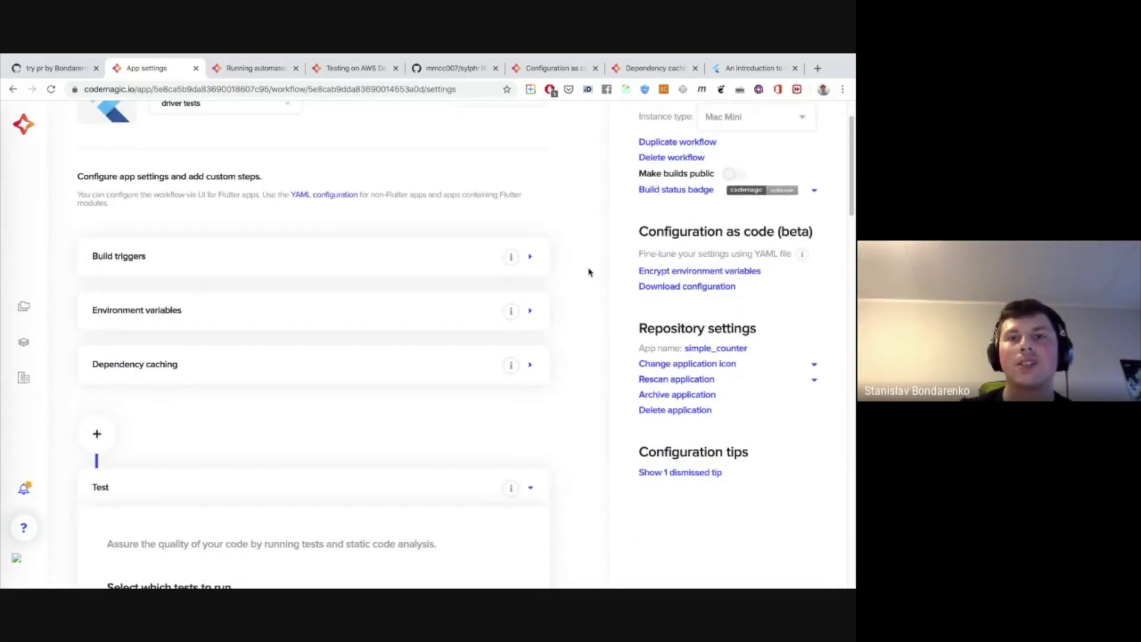
pyautogui.hotkey('ctrl', 'Right')
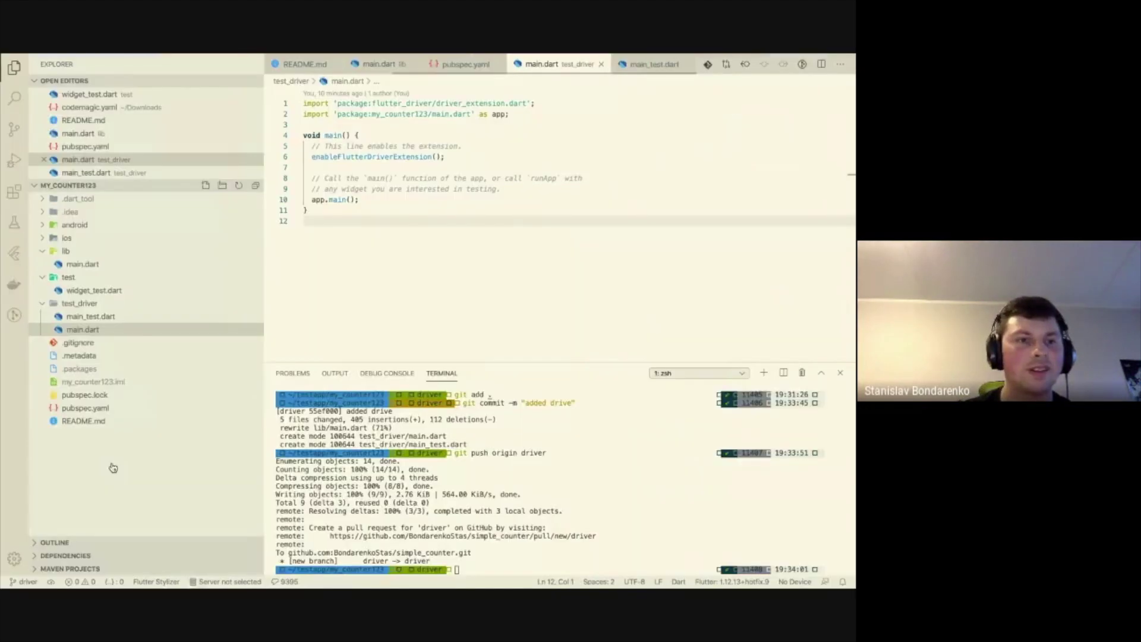
pyautogui.hotkey('ctrl', 'Left')
pyautogui.click(644, 287)
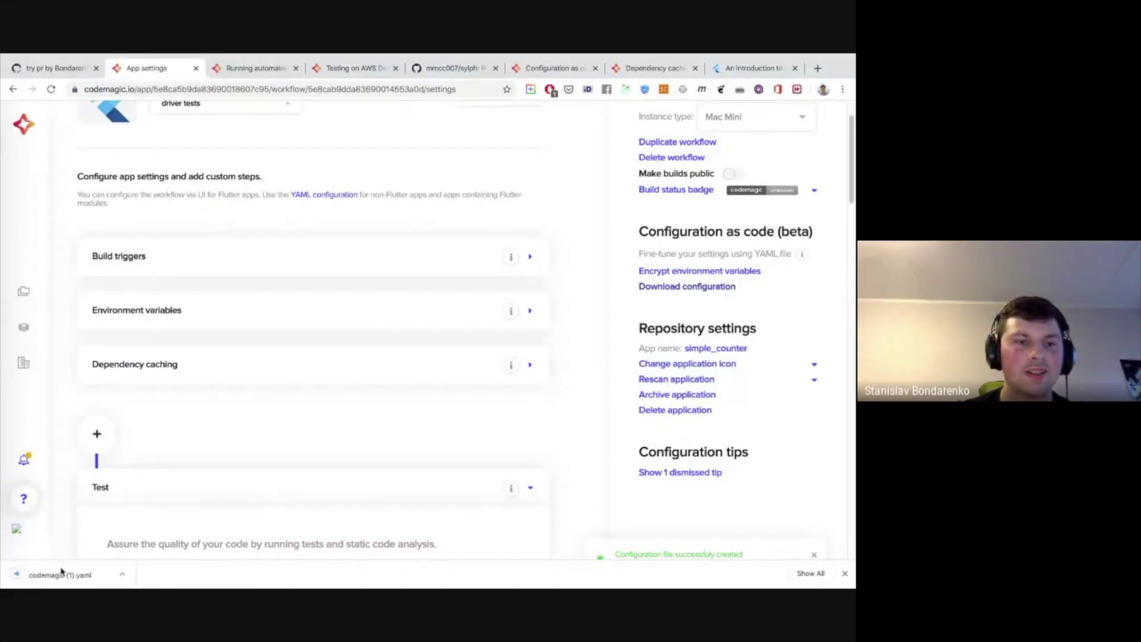
pyautogui.moveTo(52, 574); pyautogui.dragTo(565, 356)
# - Open the downloaded codemagic (1).yaml in the code editor
pyautogui.hotkey('ctrl', 'Right')
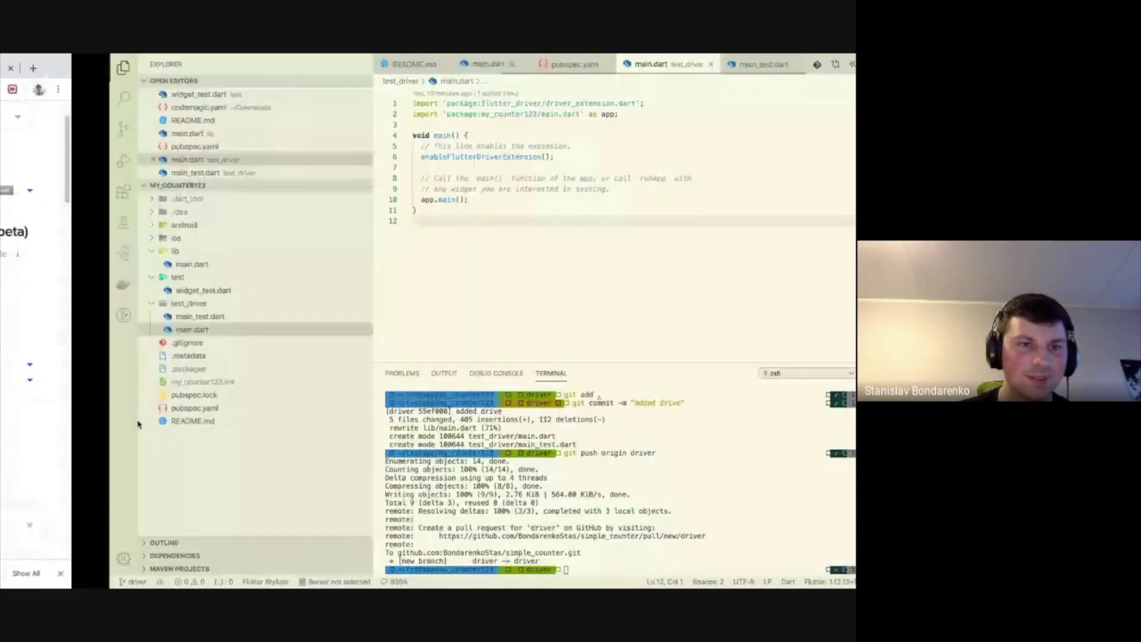
pyautogui.hotkey('ctrl', 'Left')
pyautogui.rightClick(76, 464)
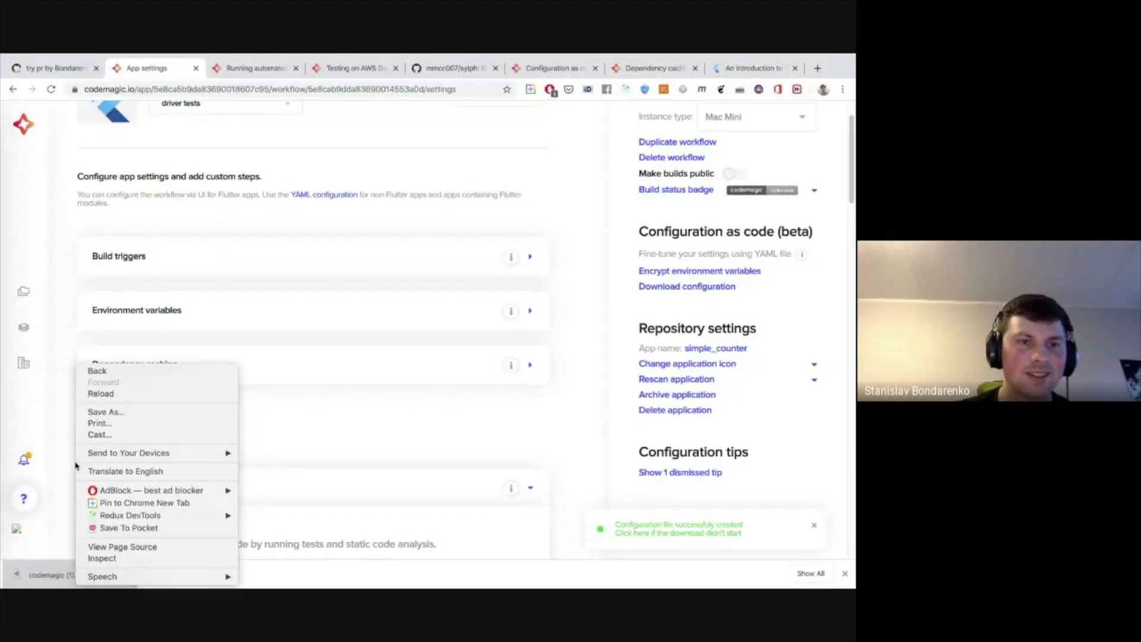
pyautogui.hotkey('ctrl', 'Right')
pyautogui.hotkey('ctrl', 'Left')
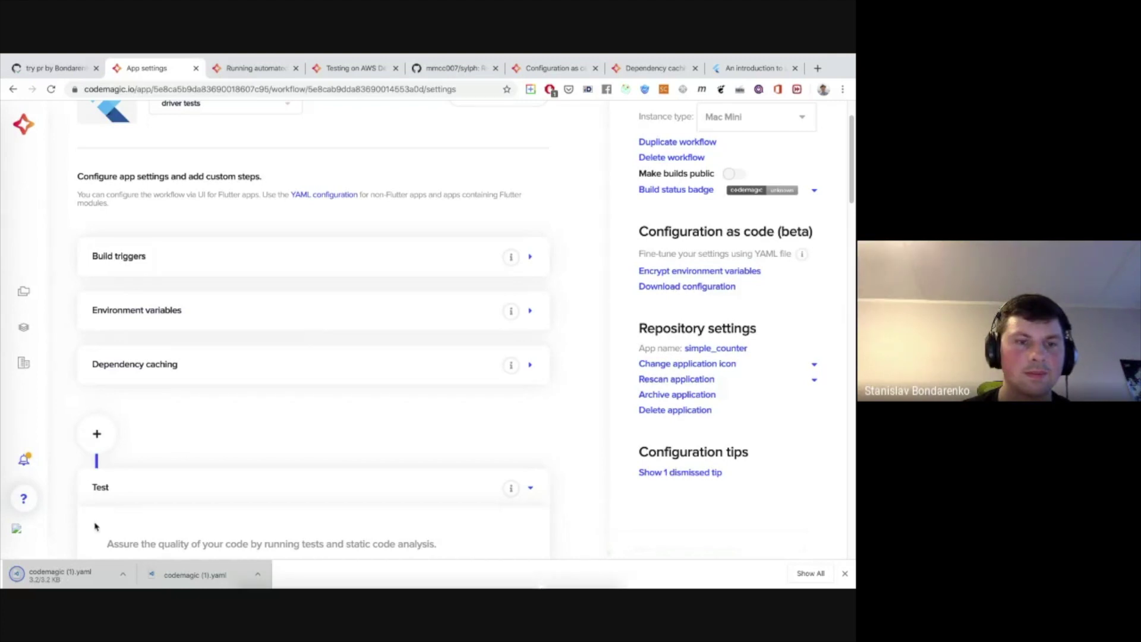
pyautogui.click(78, 564)
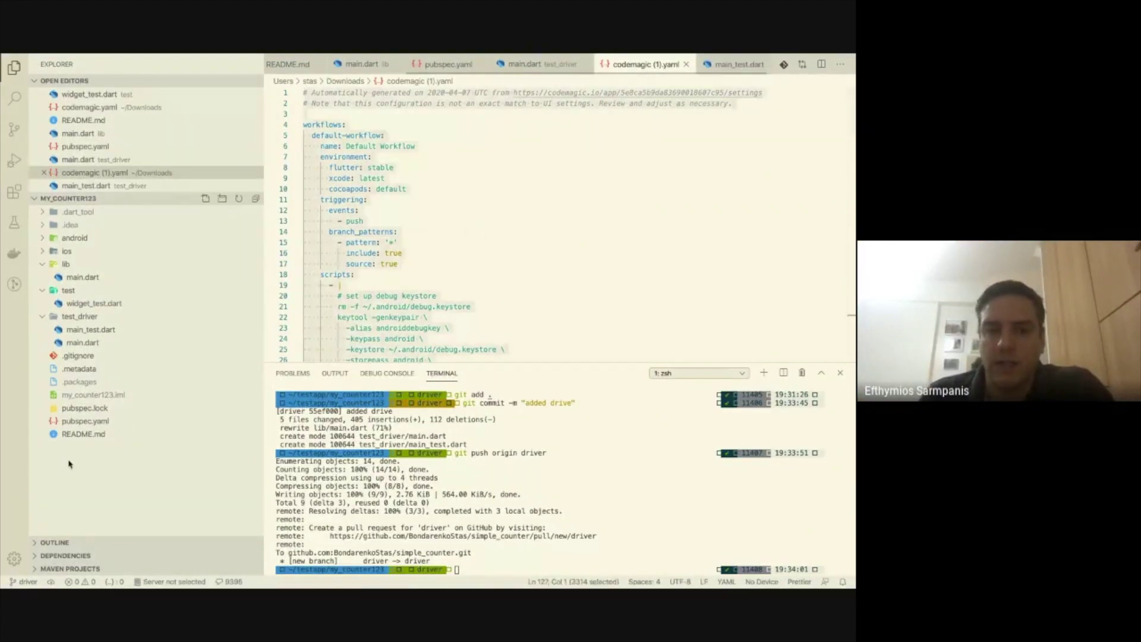
# - Create codemagic.yaml in the project root, paste in the downloaded configuration, and save it
pyautogui.rightClick(90, 481)
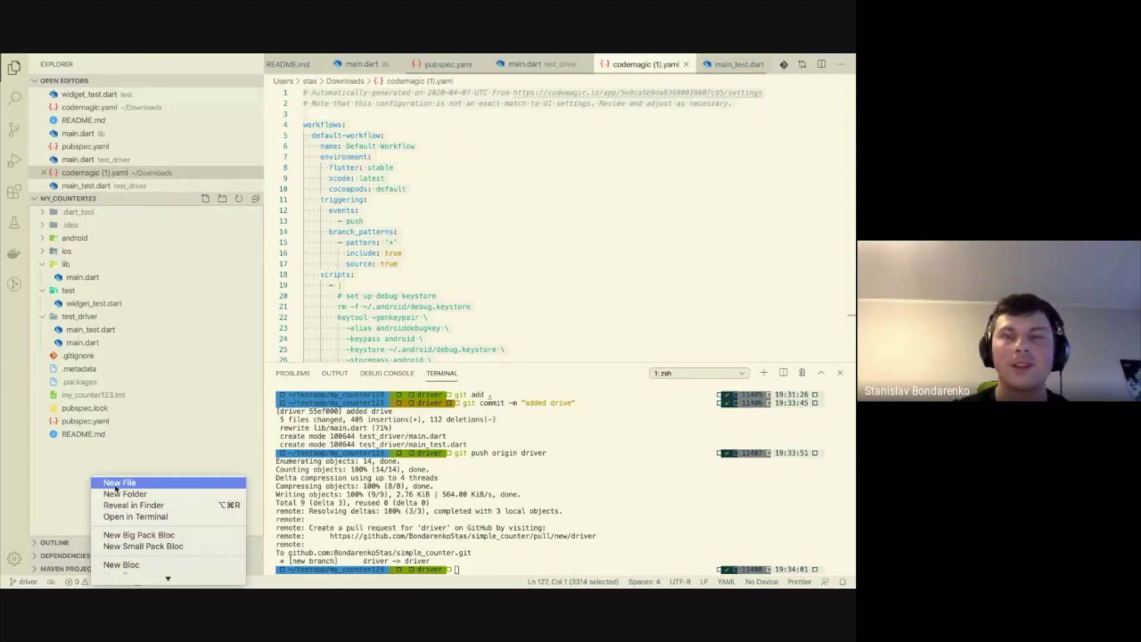
pyautogui.click(110, 486)
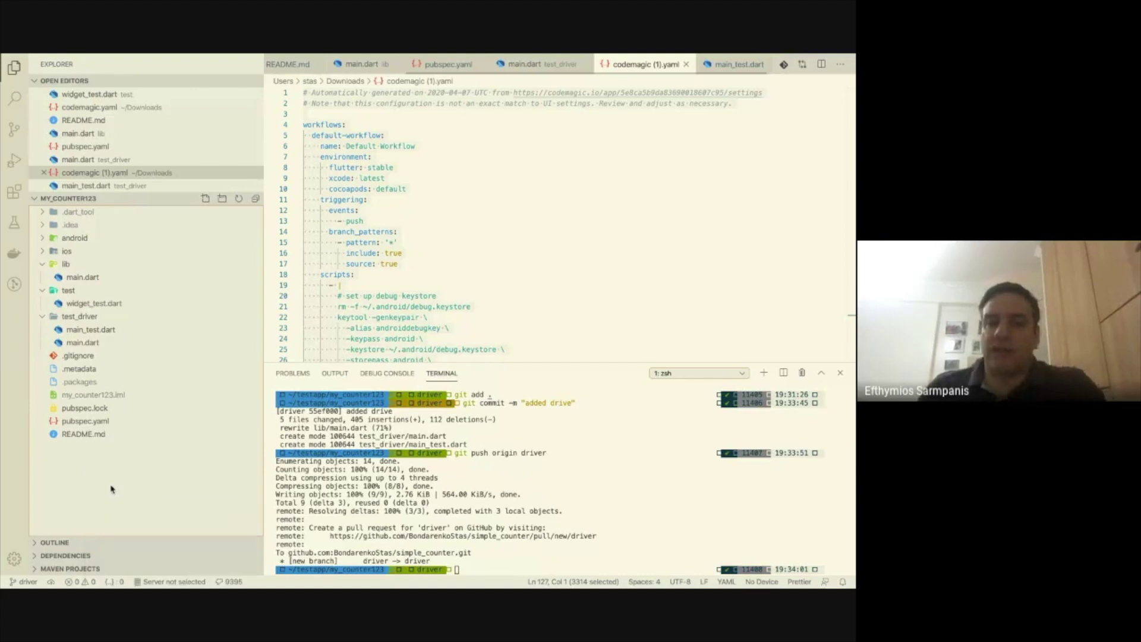
pyautogui.write('codemagic.yaml')
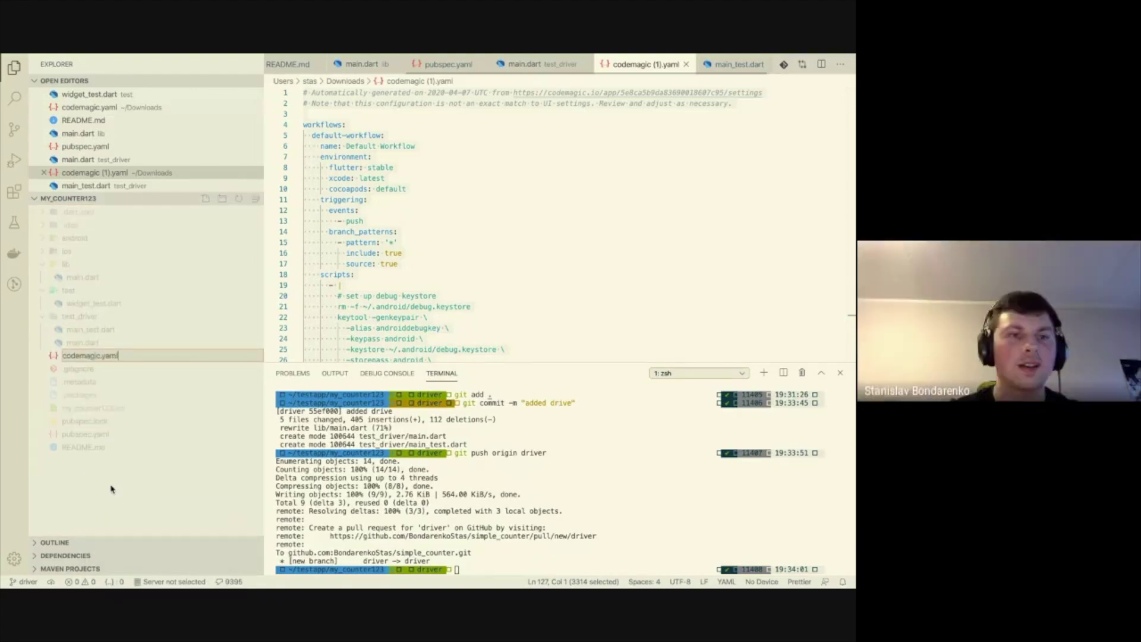
pyautogui.press('Return')
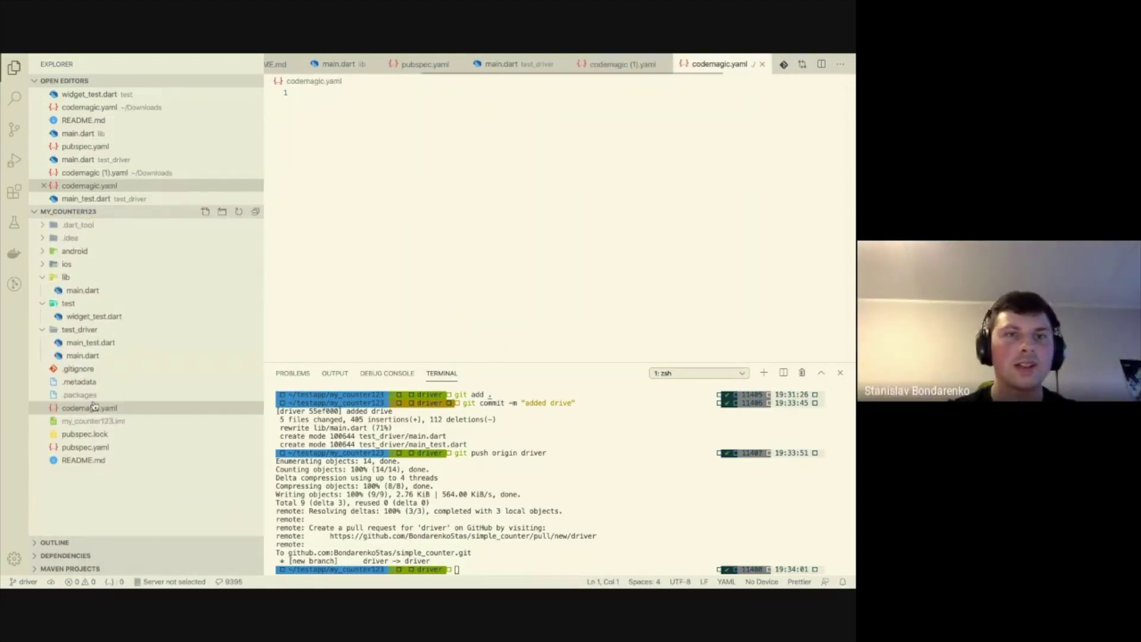
pyautogui.press('super+v')
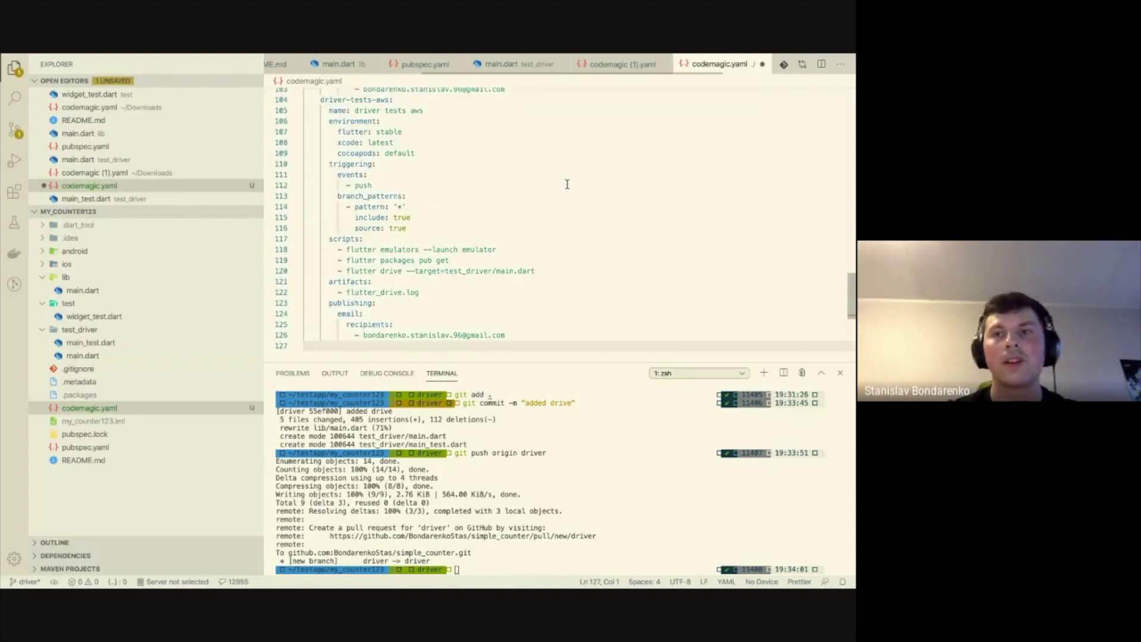
pyautogui.scroll(20, 567, 184)
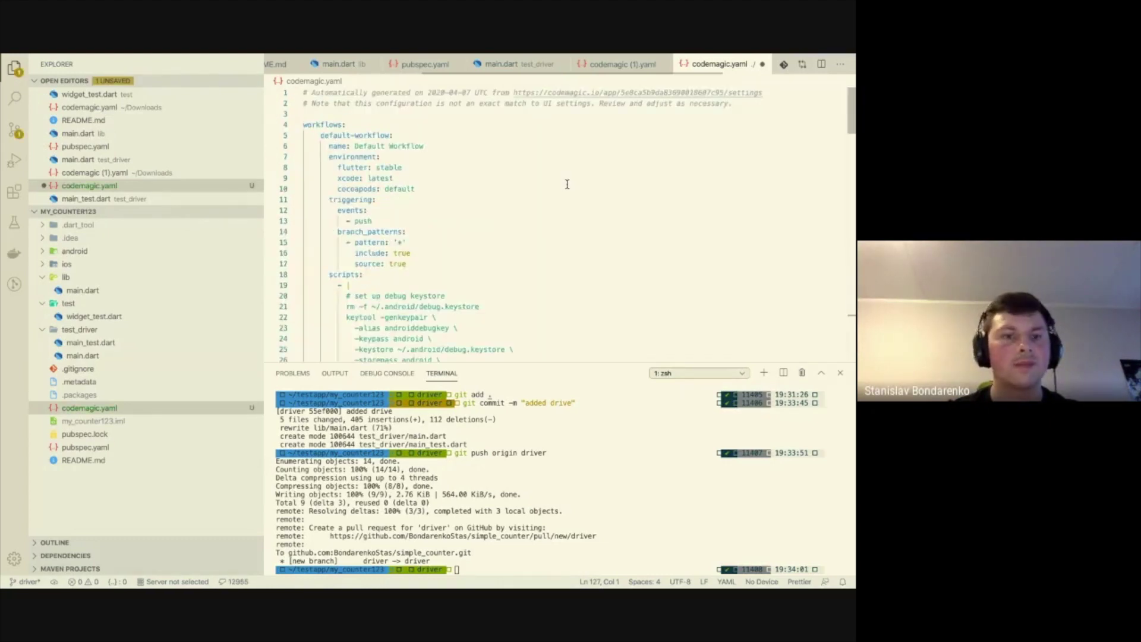
pyautogui.press('super+s')
pyautogui.click(591, 512)
pyautogui.write('gi')
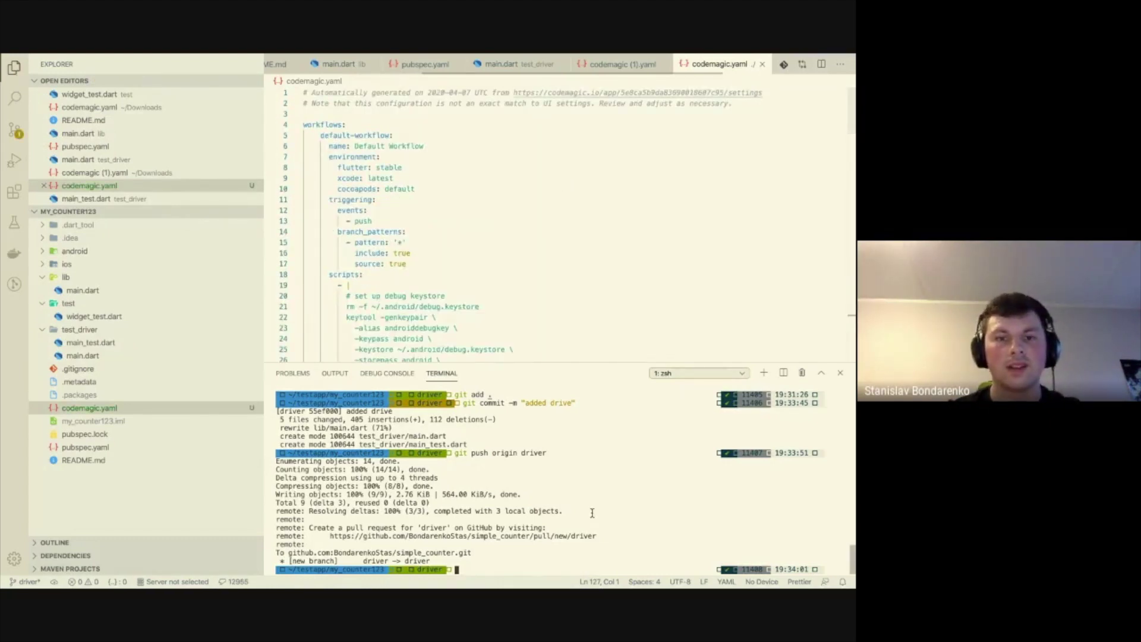
pyautogui.write('t add')
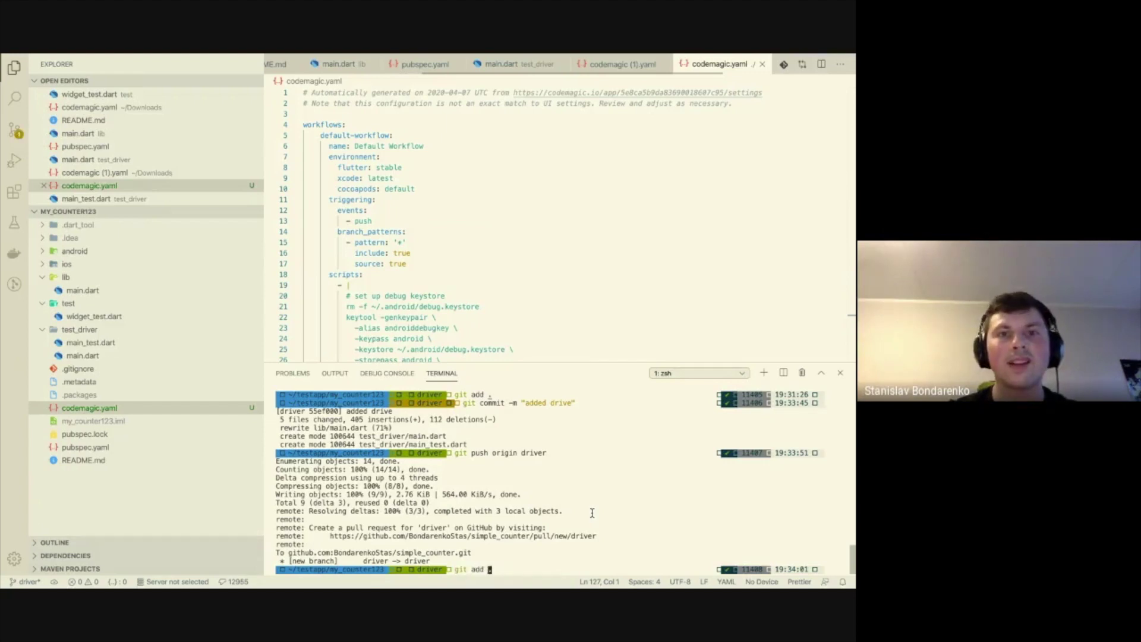
# - Review the build scripts (lines 34–40) in codemagic.yaml and run git add . to stage everything
pyautogui.click(559, 201)
pyautogui.scroll(-3, 489, 259)
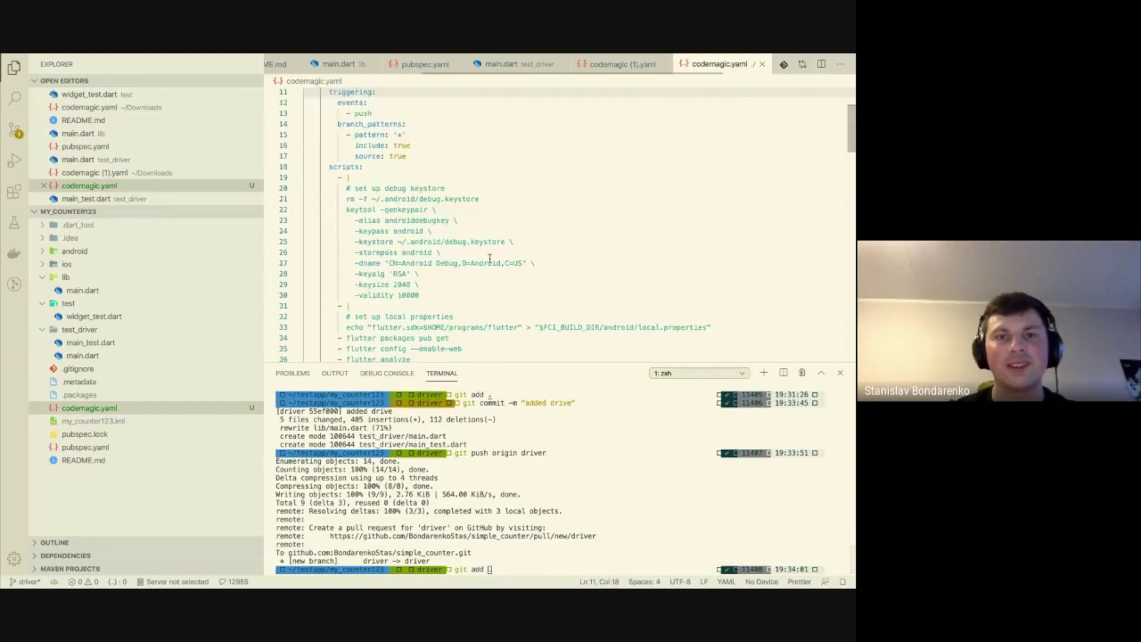
pyautogui.scroll(-1, 490, 259)
pyautogui.scroll(-3, 532, 311)
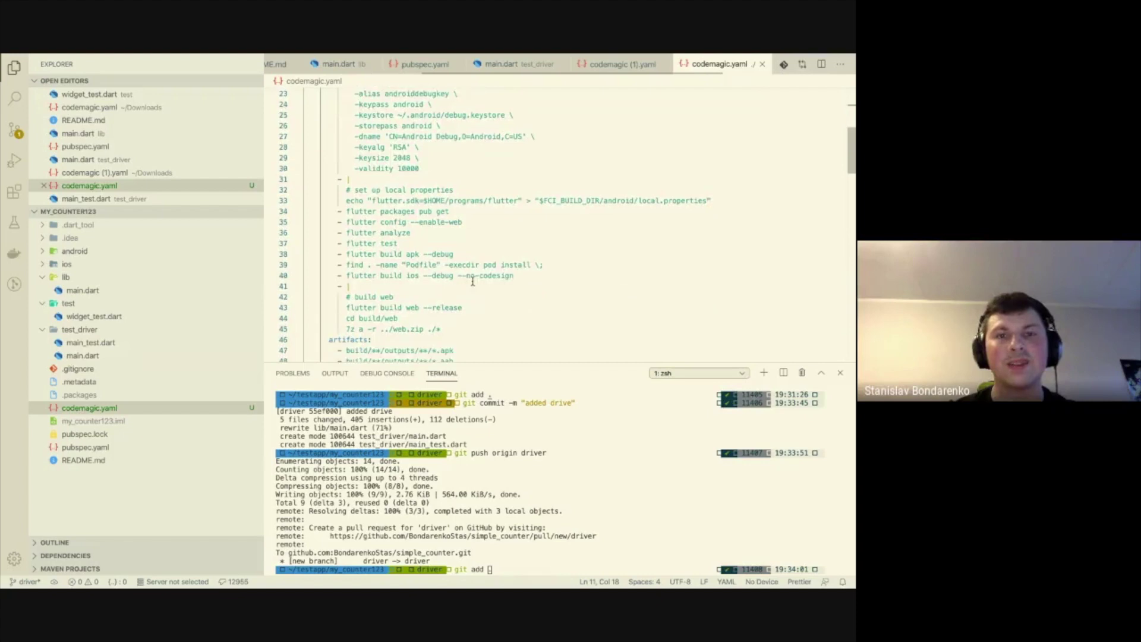
pyautogui.click(560, 453)
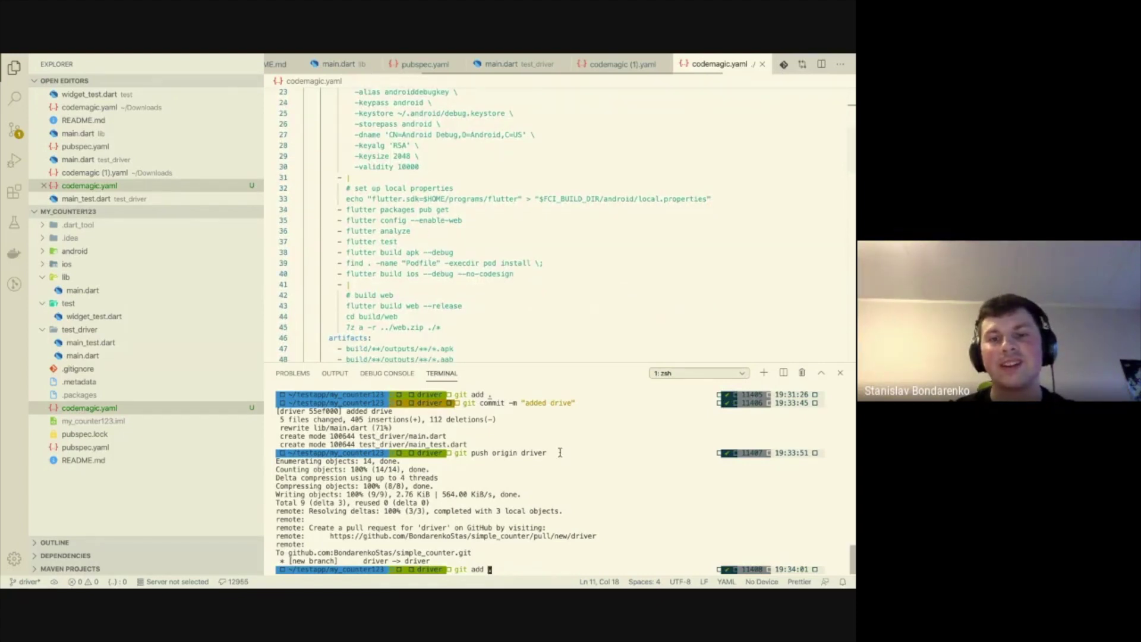
pyautogui.write('git add .')
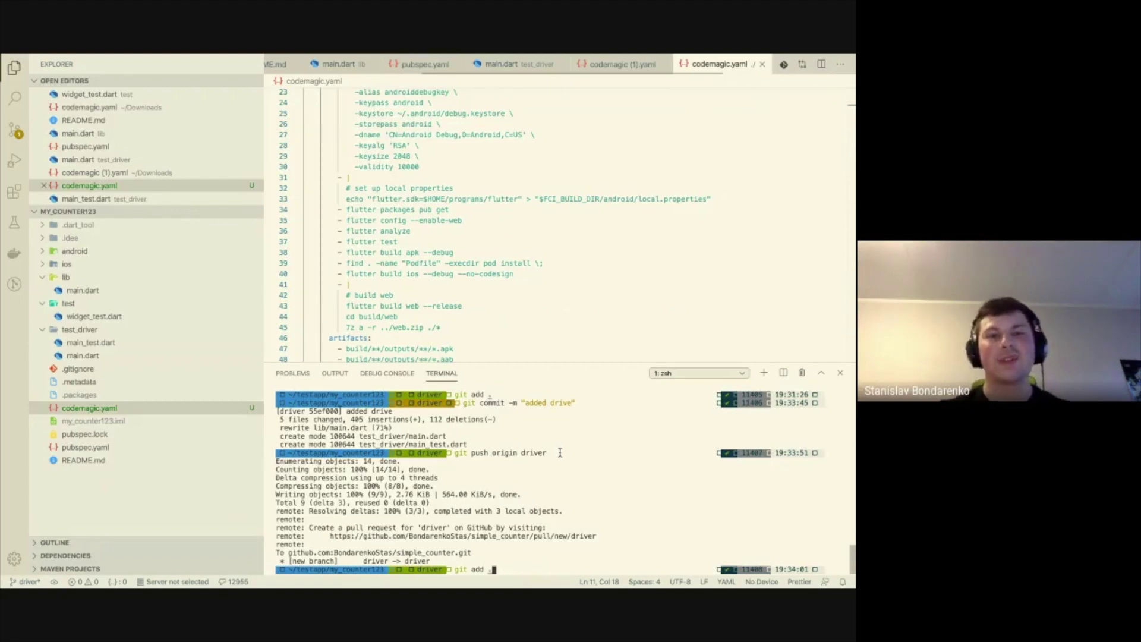
pyautogui.click(535, 274)
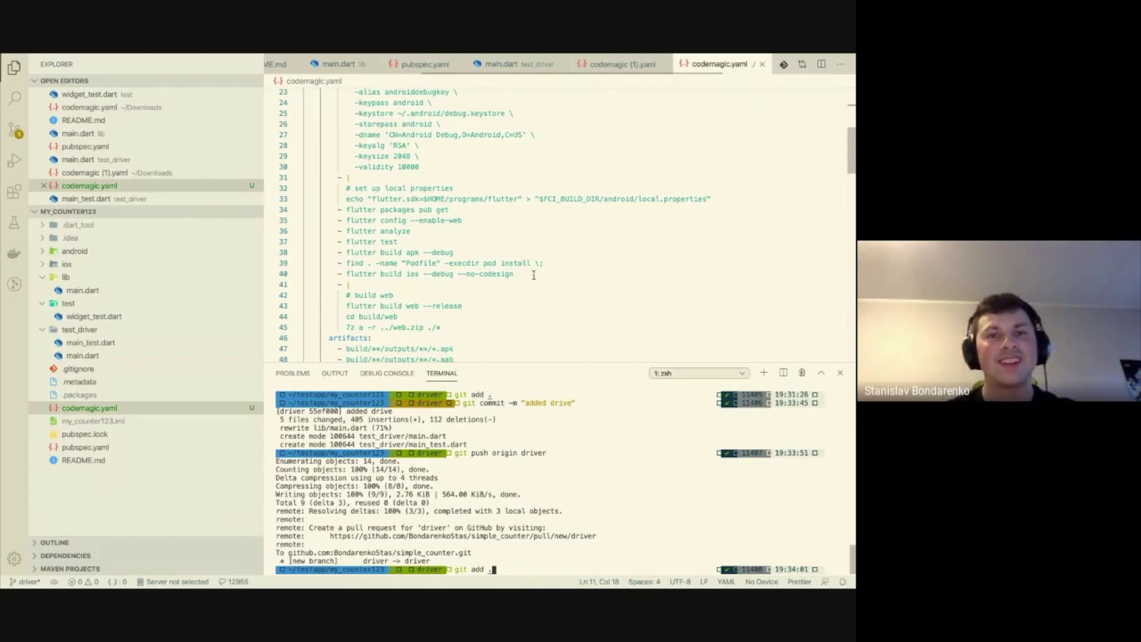
pyautogui.keyDown('shift'); pyautogui.click(293, 212); pyautogui.keyUp('shift')
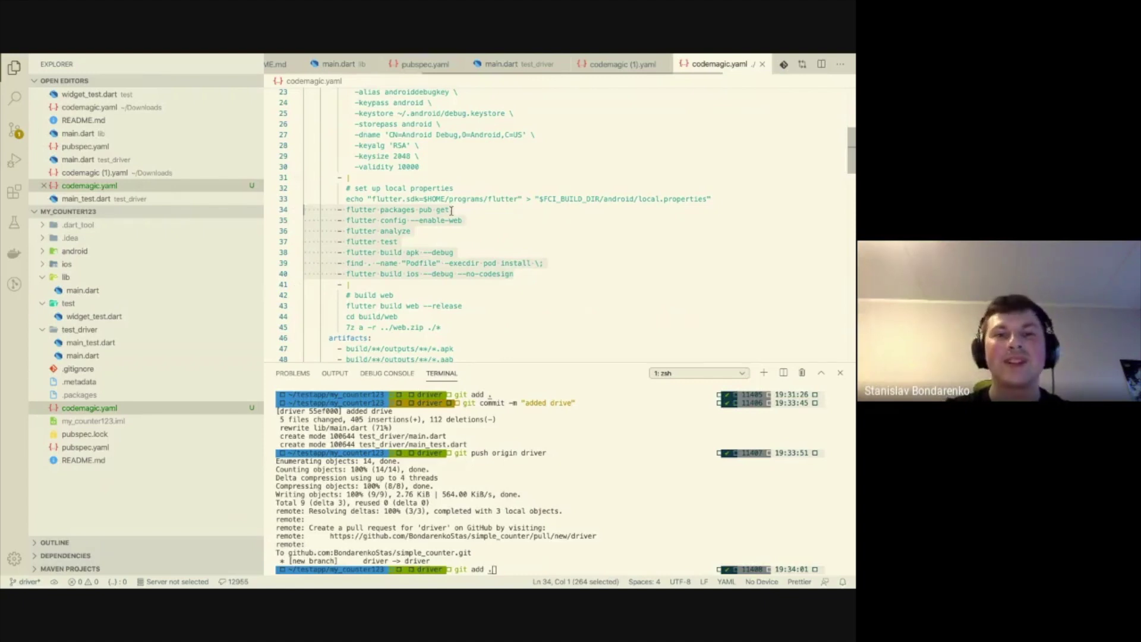
pyautogui.click(523, 295)
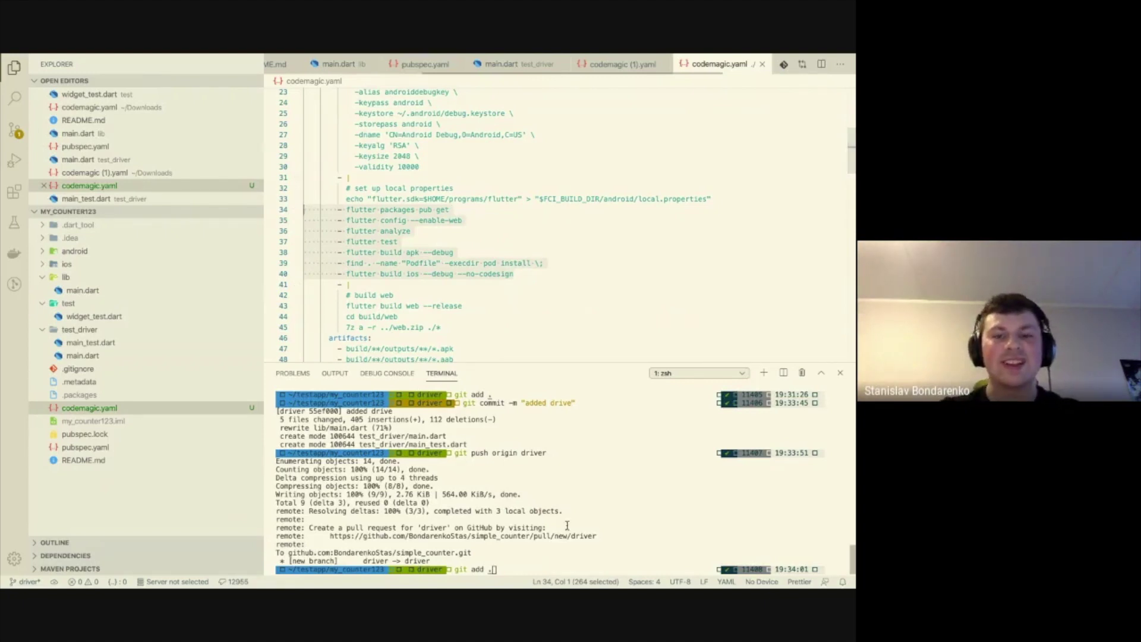
pyautogui.click(580, 504)
pyautogui.press('Return')
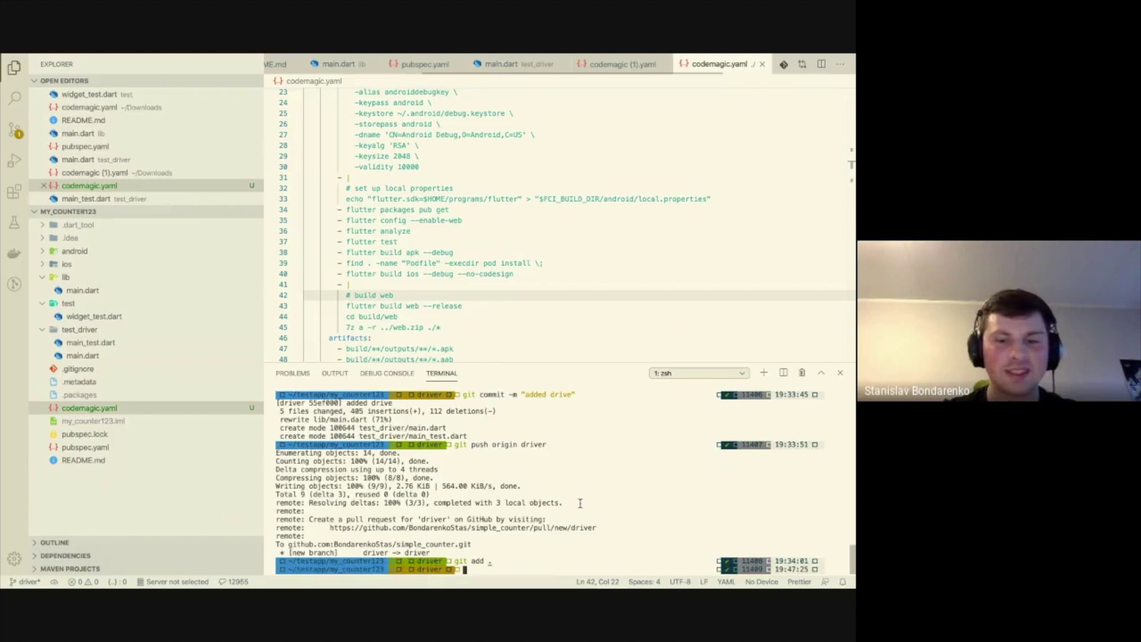
# - Switch to master and create a new branch named yaml
pyautogui.write('git checkout master')
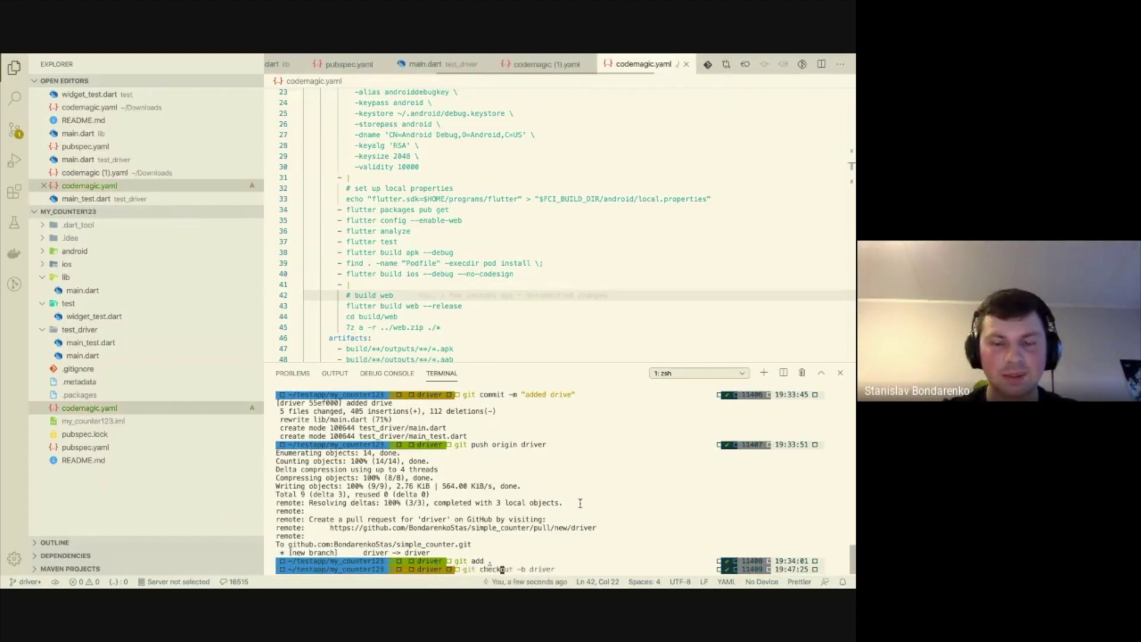
pyautogui.press('Return')
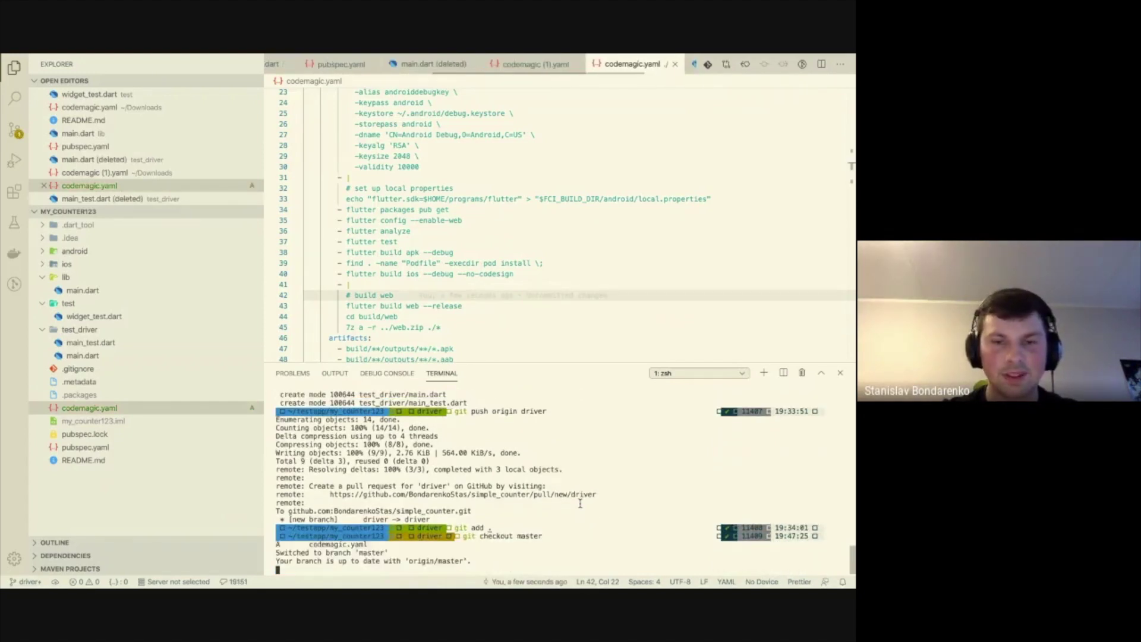
pyautogui.write('git checkout -b yaml')
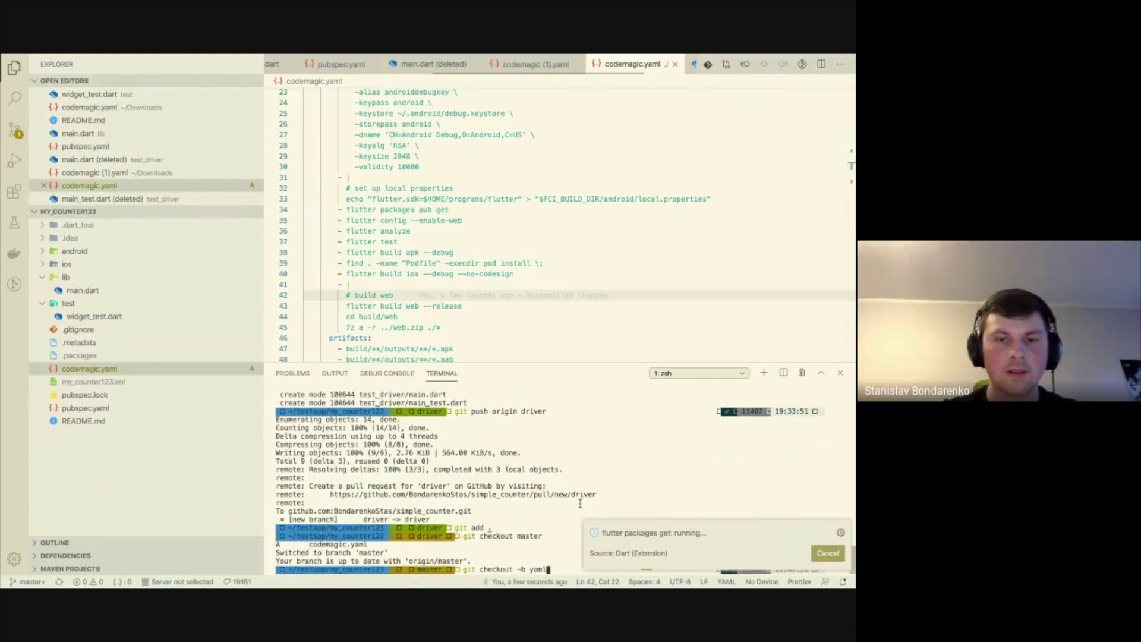
pyautogui.press('Return')
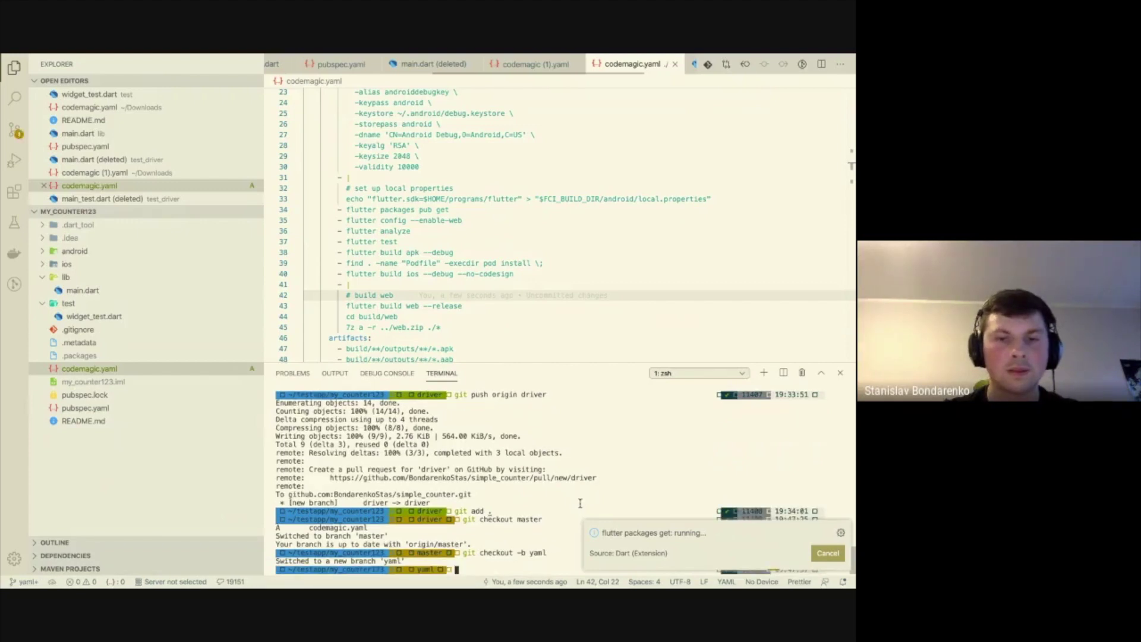
# - Commit the changes with message "yaml" and push the yaml branch to origin
pyautogui.write('git push origin yaml')
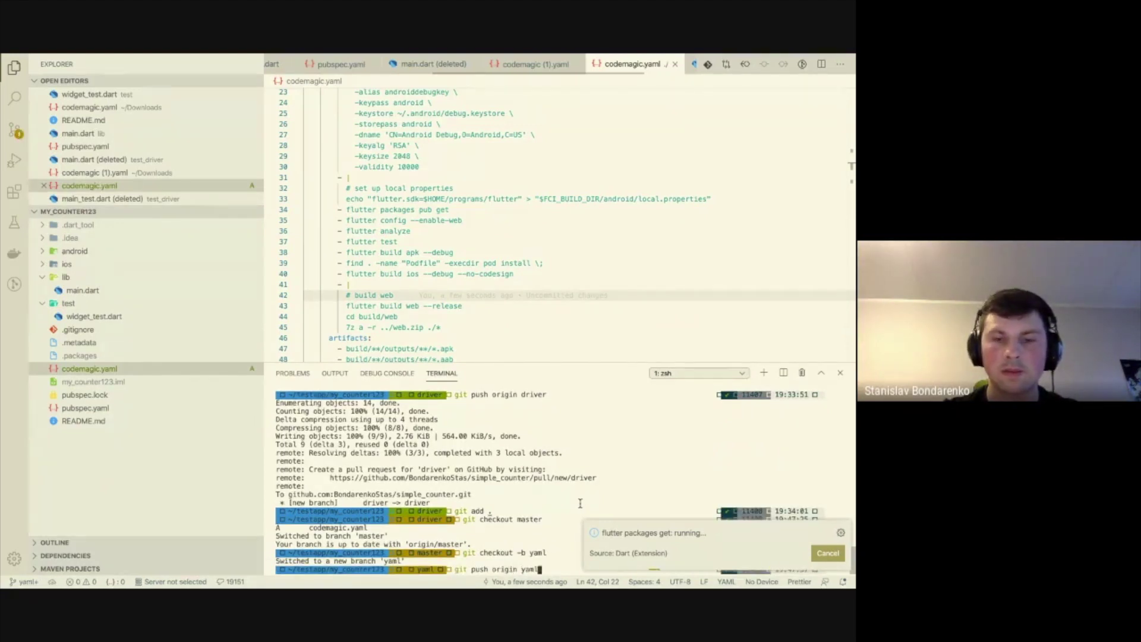
pyautogui.press('BackSpace')
pyautogui.press('BackSpace')
pyautogui.press('BackSpace')
pyautogui.press('BackSpace')
pyautogui.press('BackSpace')
pyautogui.press('BackSpace')
pyautogui.press('BackSpace')
pyautogui.press('BackSpace')
pyautogui.press('BackSpace')
pyautogui.press('BackSpace')
pyautogui.press('BackSpace')
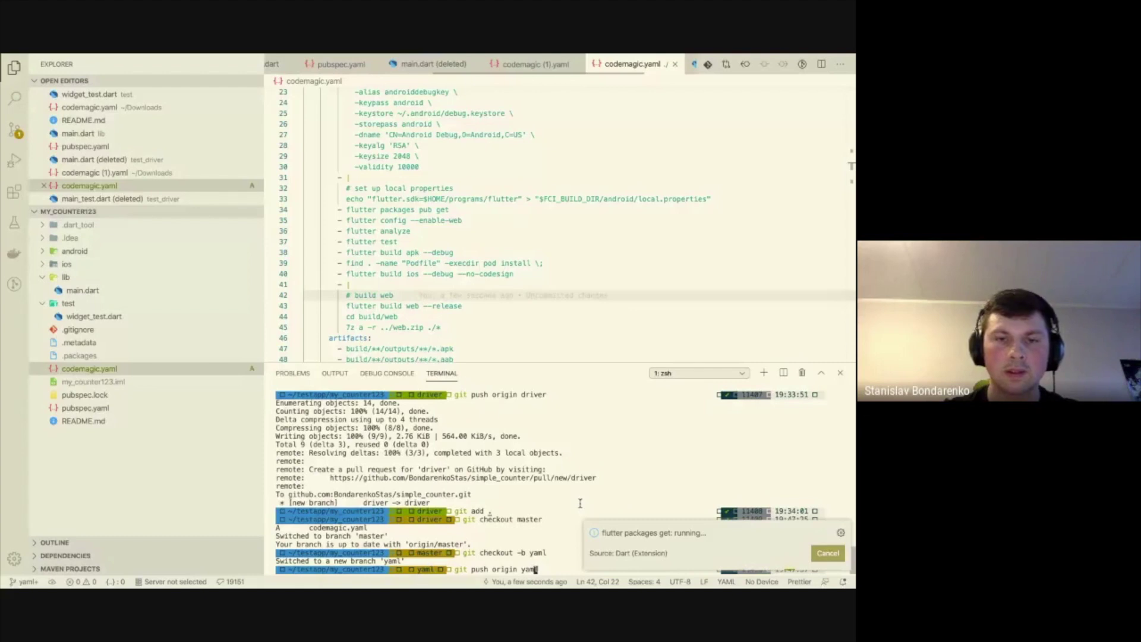
pyautogui.press('BackSpace')
pyautogui.press('BackSpace')
pyautogui.press('BackSpace')
pyautogui.press('BackSpace')
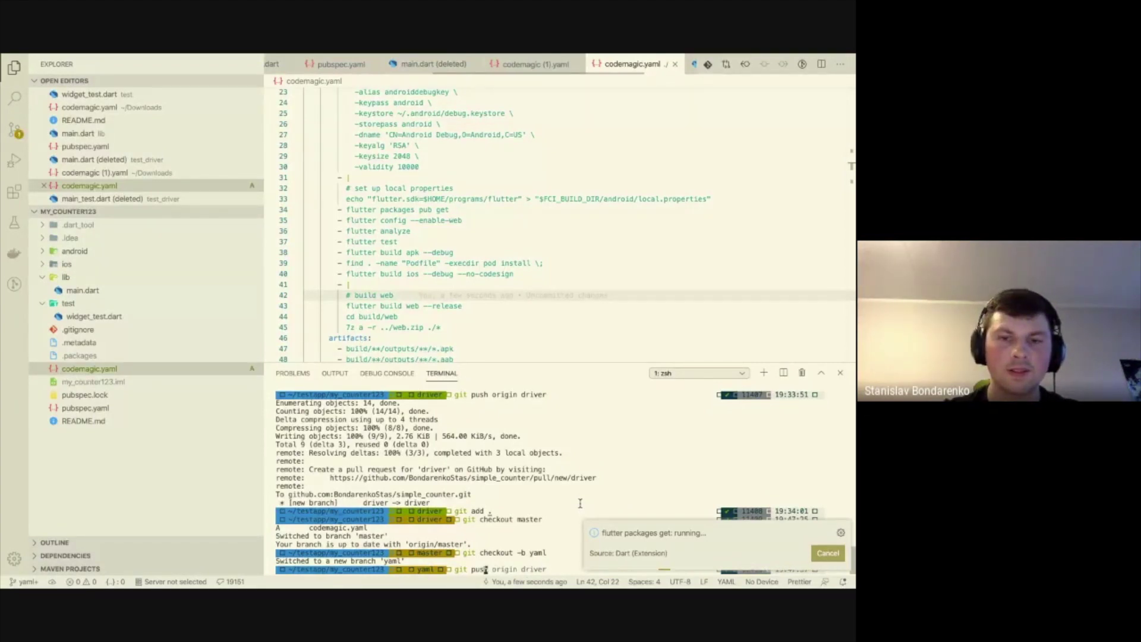
pyautogui.press('BackSpace')
pyautogui.write('commit -m ')
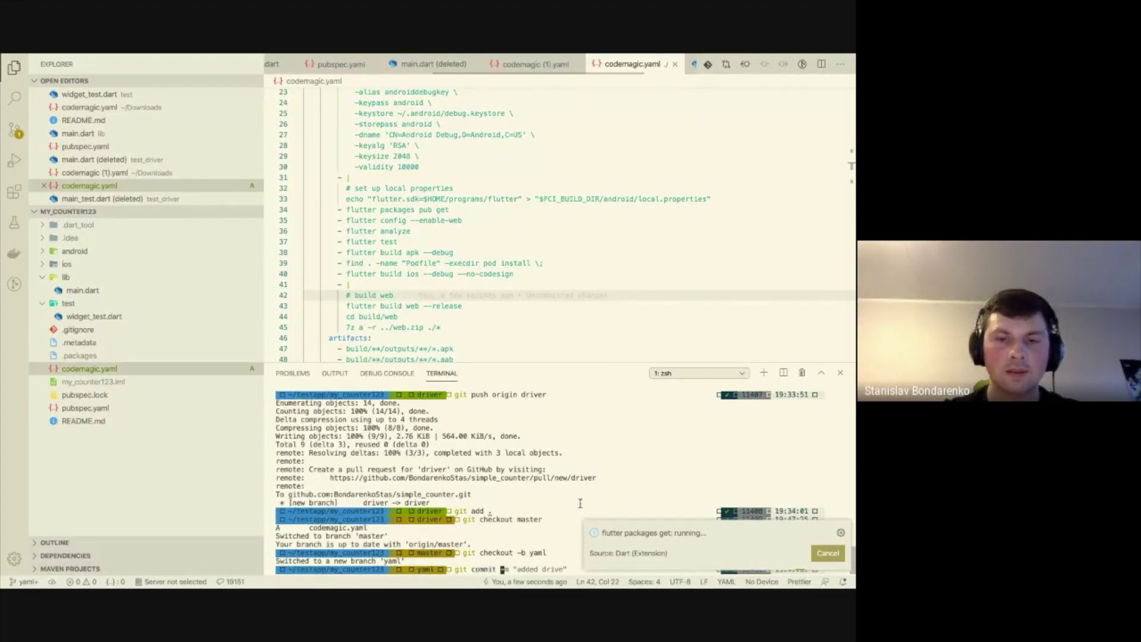
pyautogui.write('"yaml"')
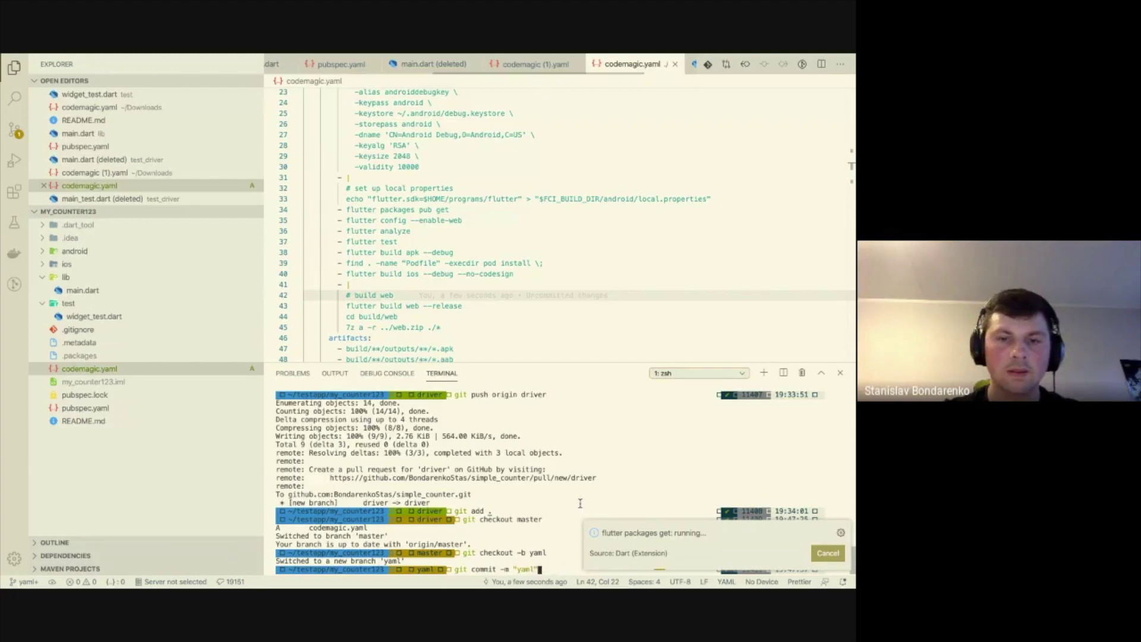
pyautogui.press('Return')
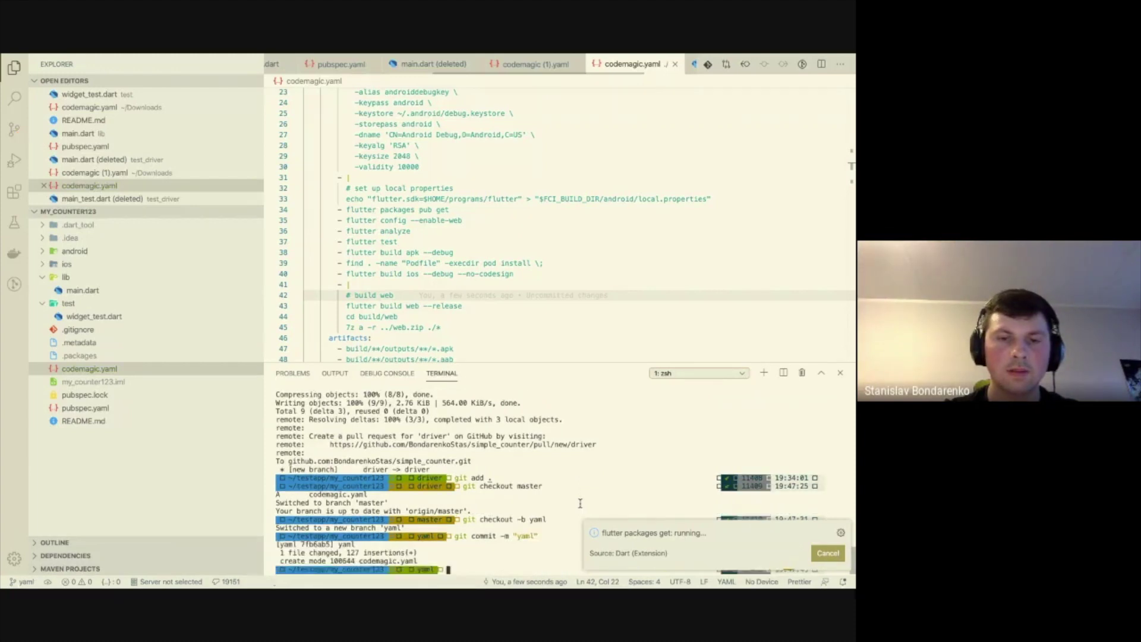
pyautogui.write('git push origin yaml')
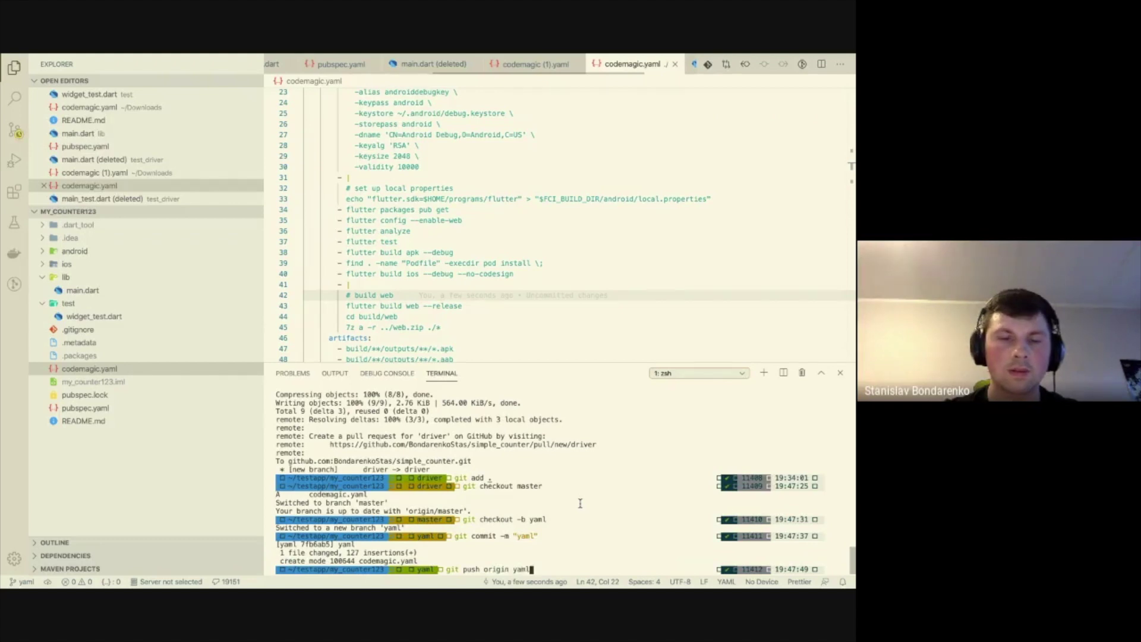
pyautogui.press('Return')
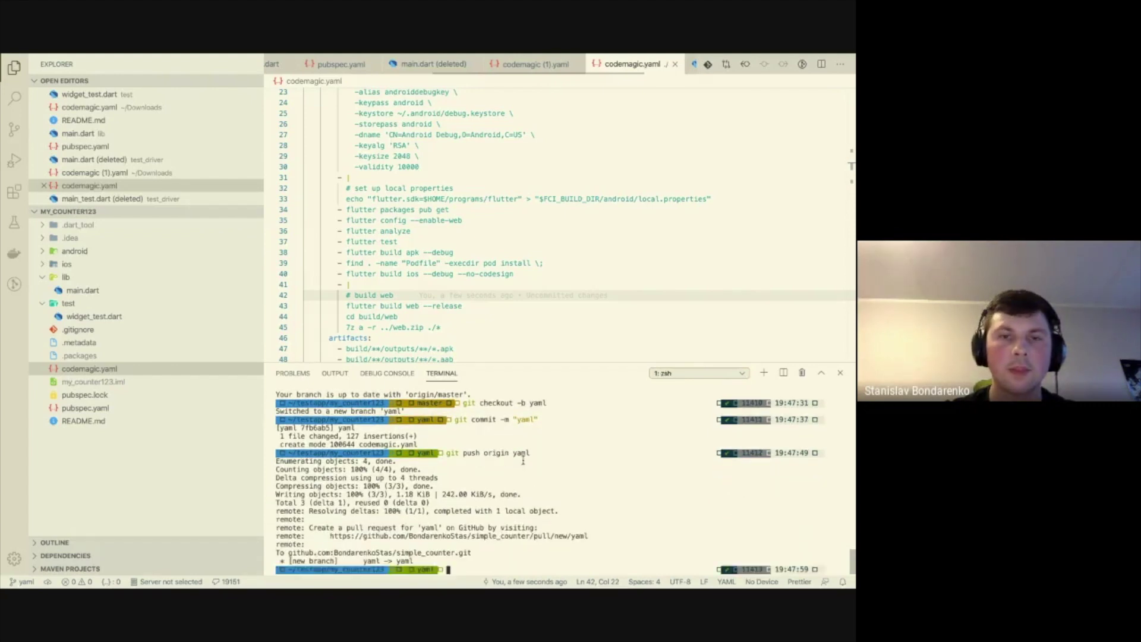
pyautogui.hotkey('ctrl', 'Right')
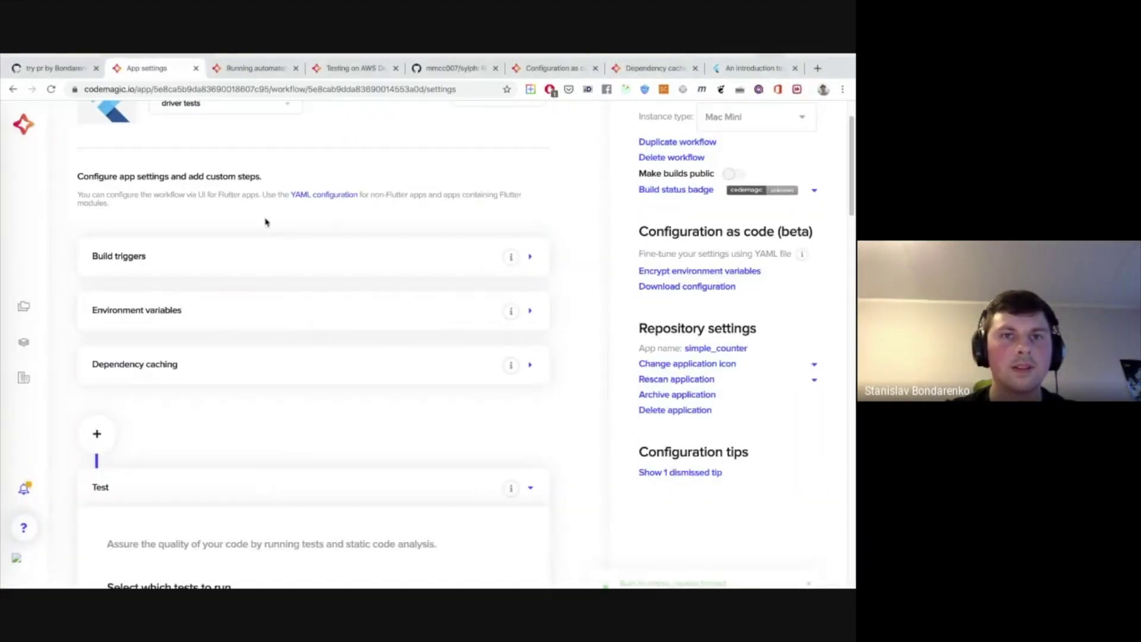
# - Start a new simple_counter build on the refreshed yaml branch, using workflows from codemagic.yaml
pyautogui.scroll(2, 265, 223)
pyautogui.click(476, 161)
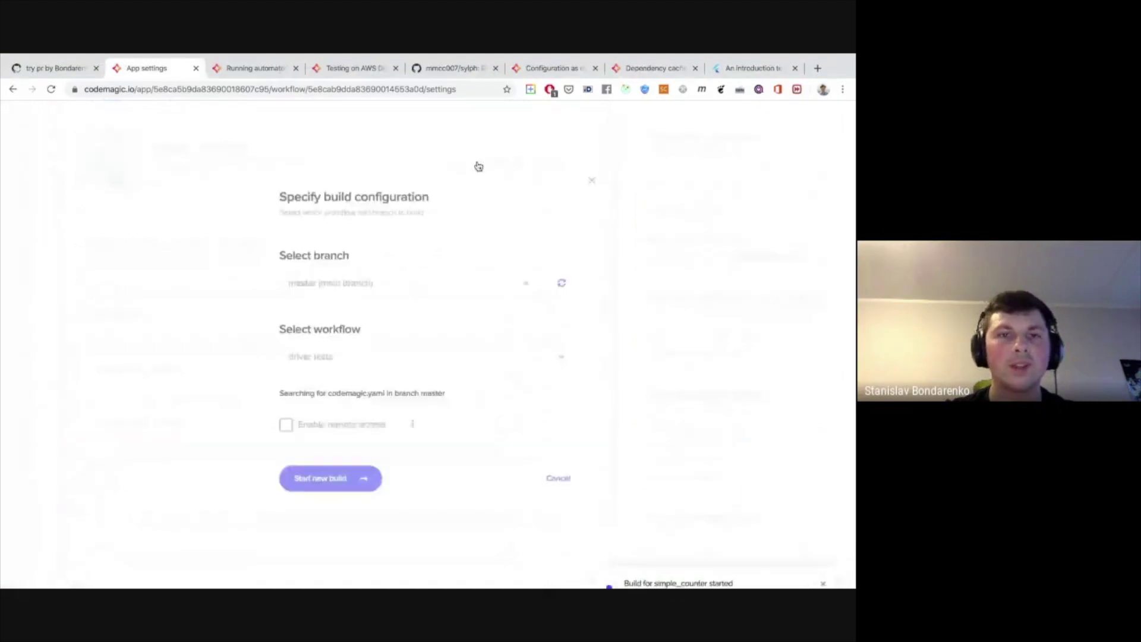
pyautogui.click(349, 291)
pyautogui.click(382, 290)
pyautogui.click(561, 291)
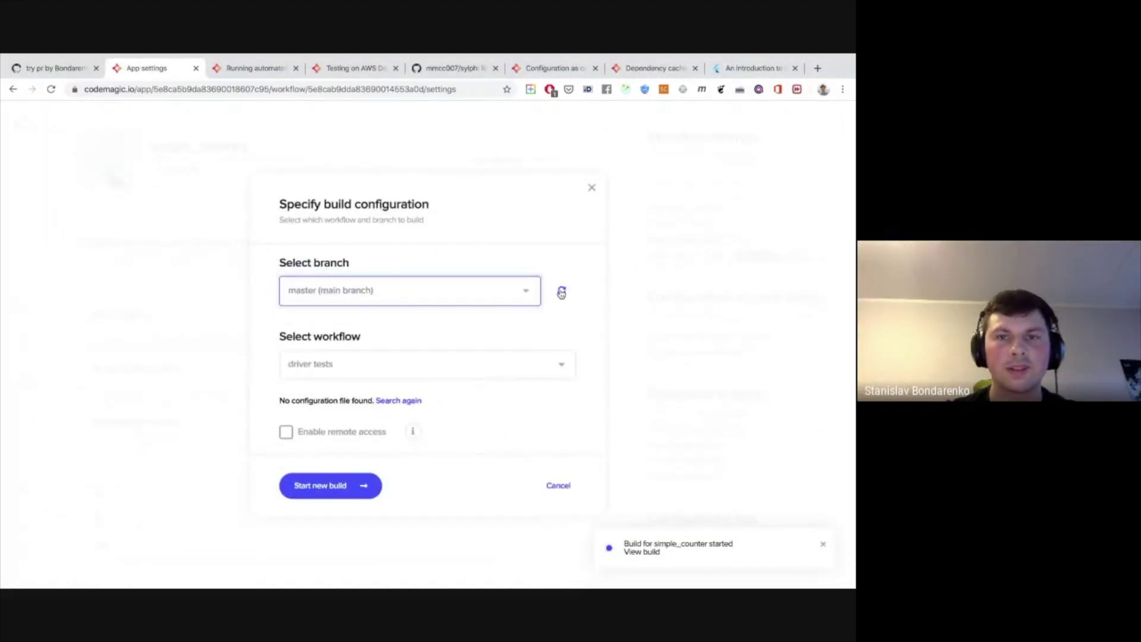
pyautogui.click(526, 291)
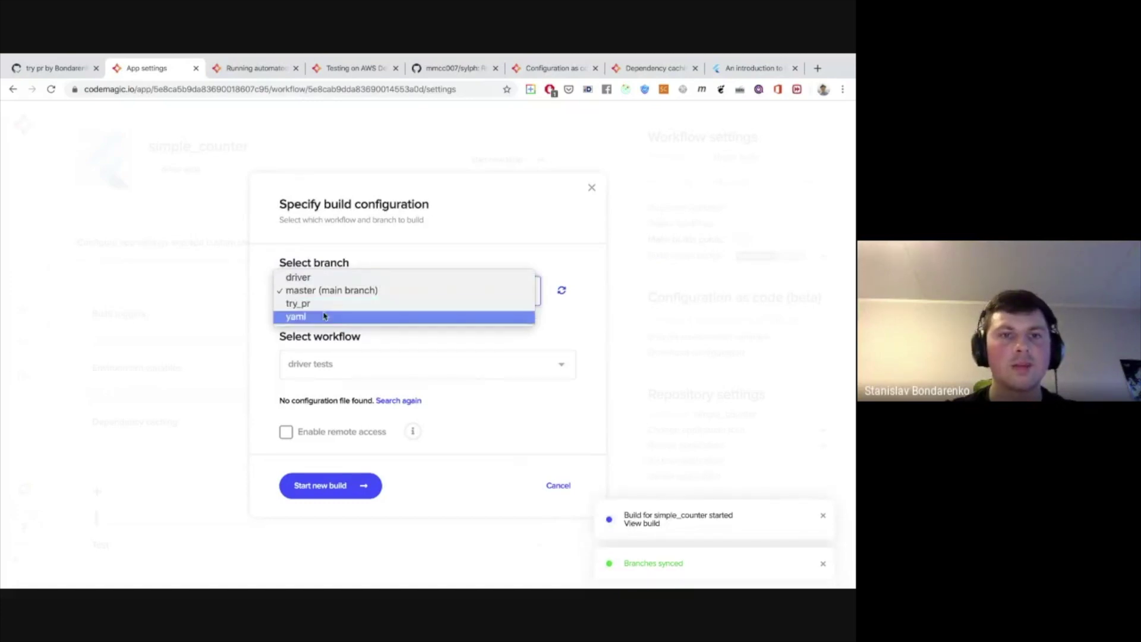
pyautogui.click(303, 316)
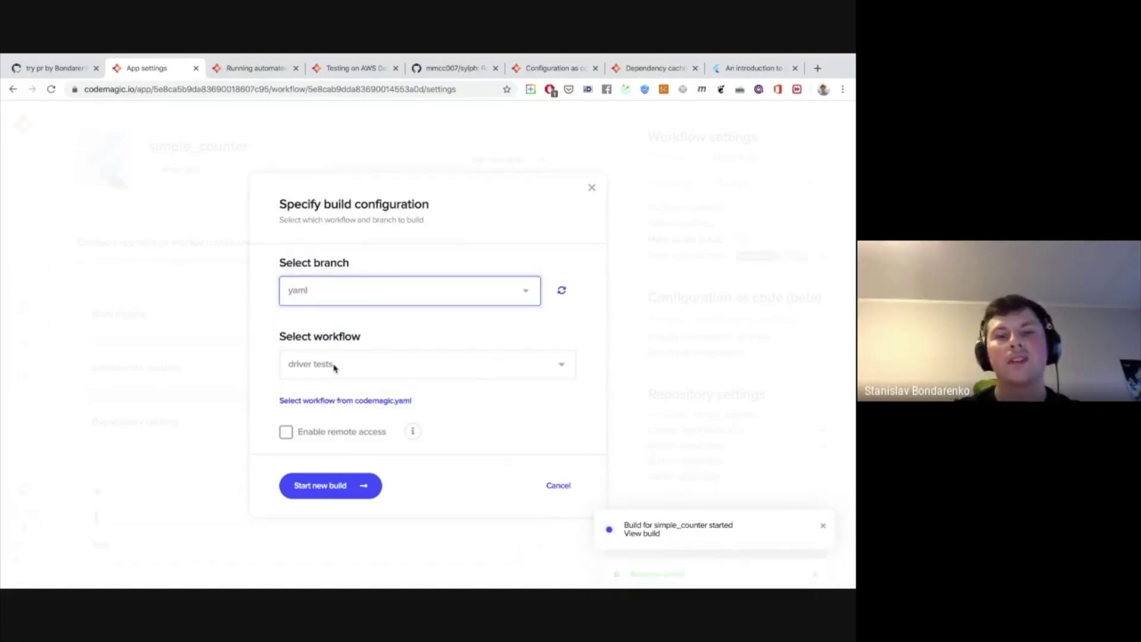
pyautogui.click(325, 402)
pyautogui.click(324, 365)
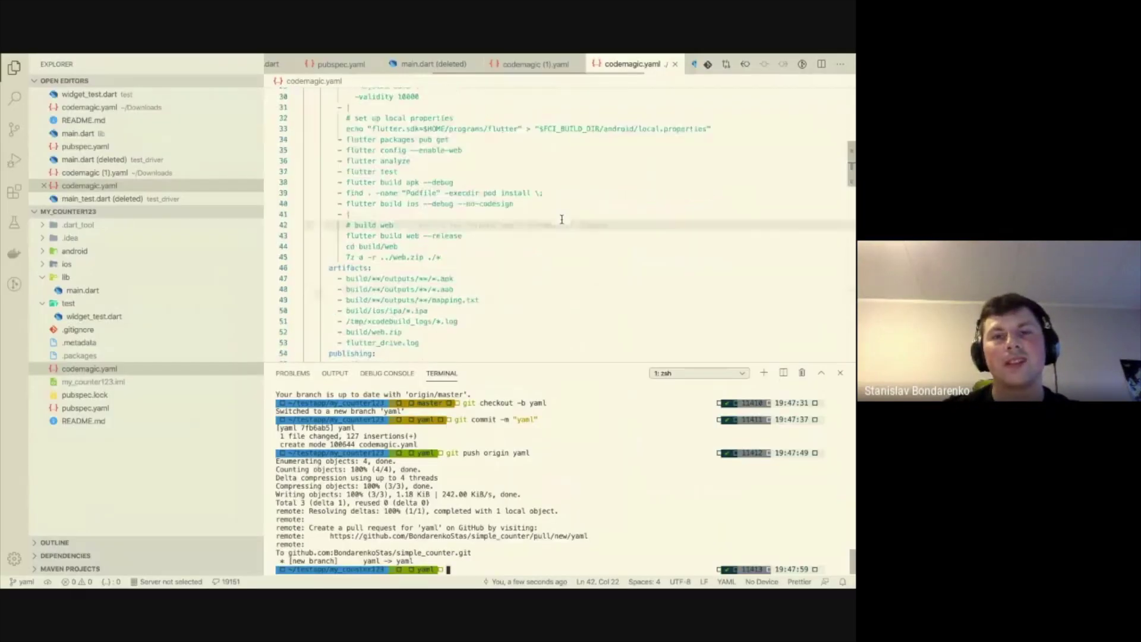
# - Choose default-workflow from codemagic.yaml for the new build
pyautogui.scroll(-8, 562, 219)
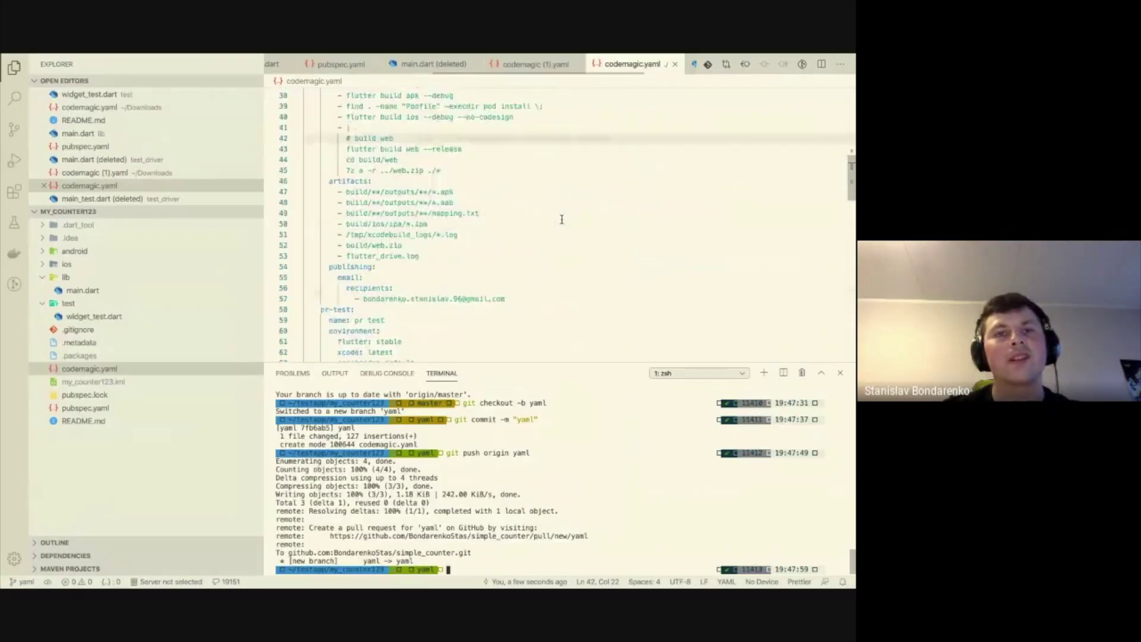
pyautogui.scroll(7, 562, 219)
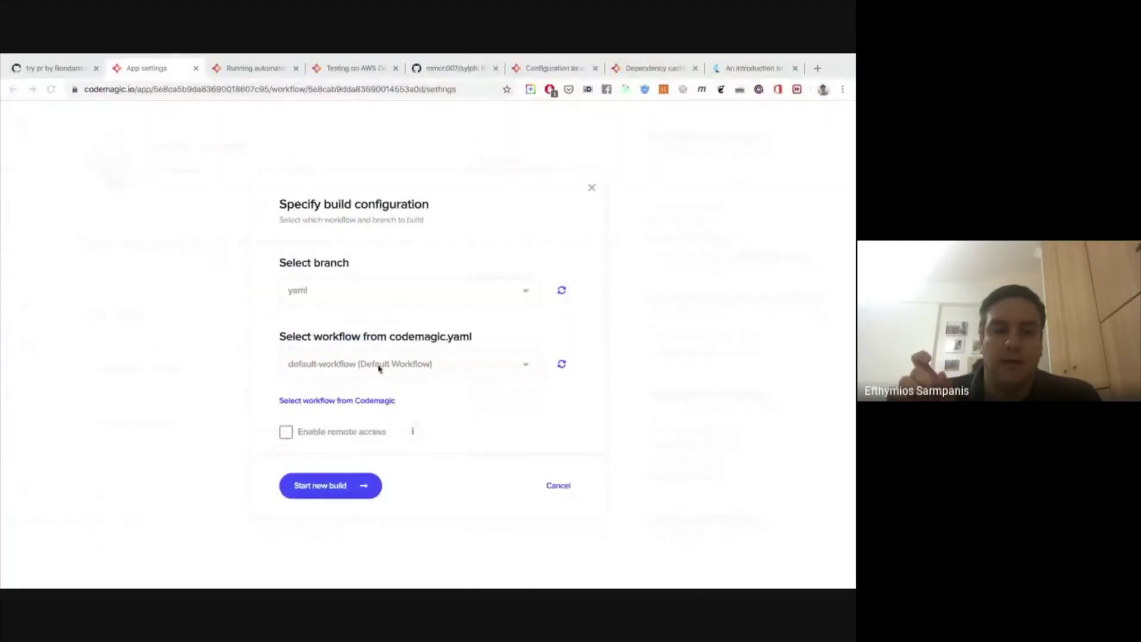
pyautogui.click(380, 365)
pyautogui.click(380, 365)
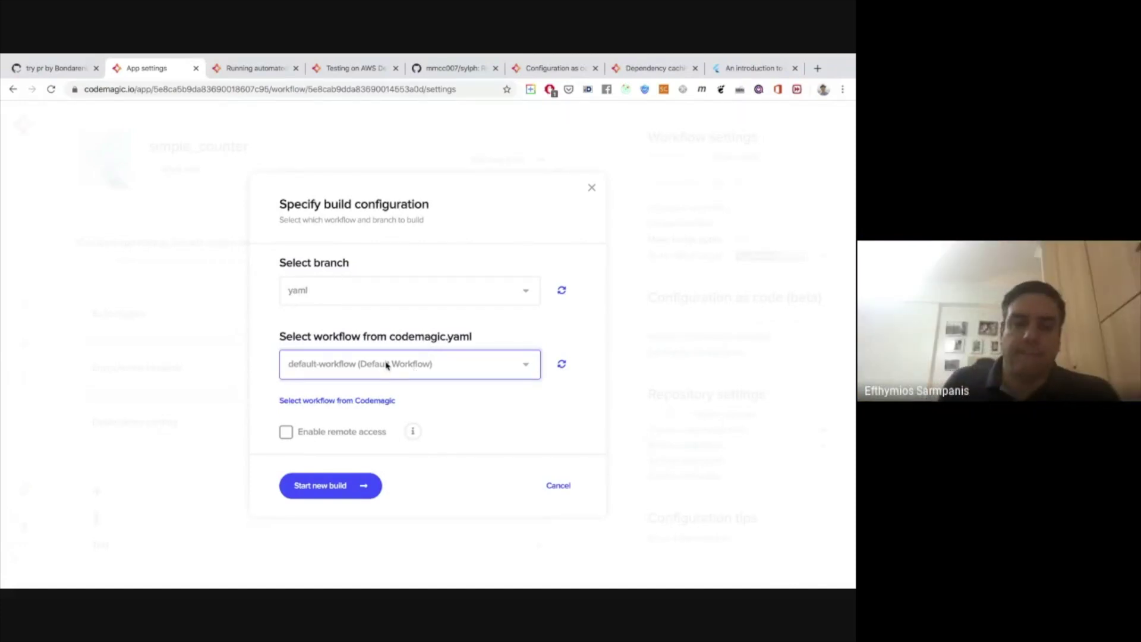
# - Check the keysize and build web lines in codemagic.yaml, then close the file
pyautogui.press('super+Tab')
pyautogui.scroll(5, 437, 265)
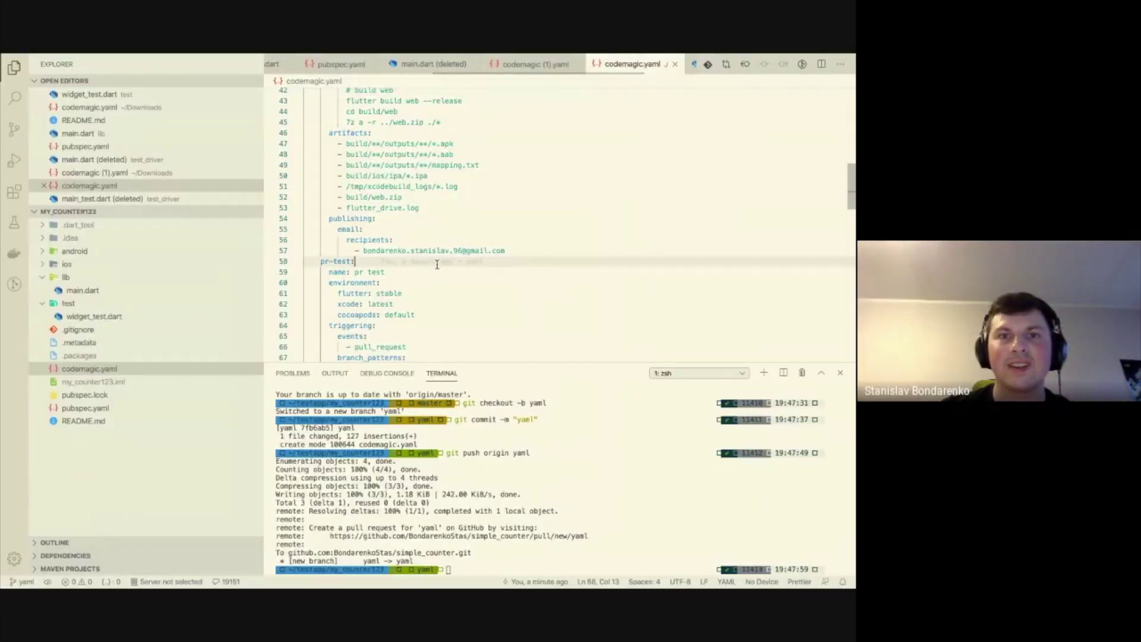
pyautogui.scroll(6, 436, 264)
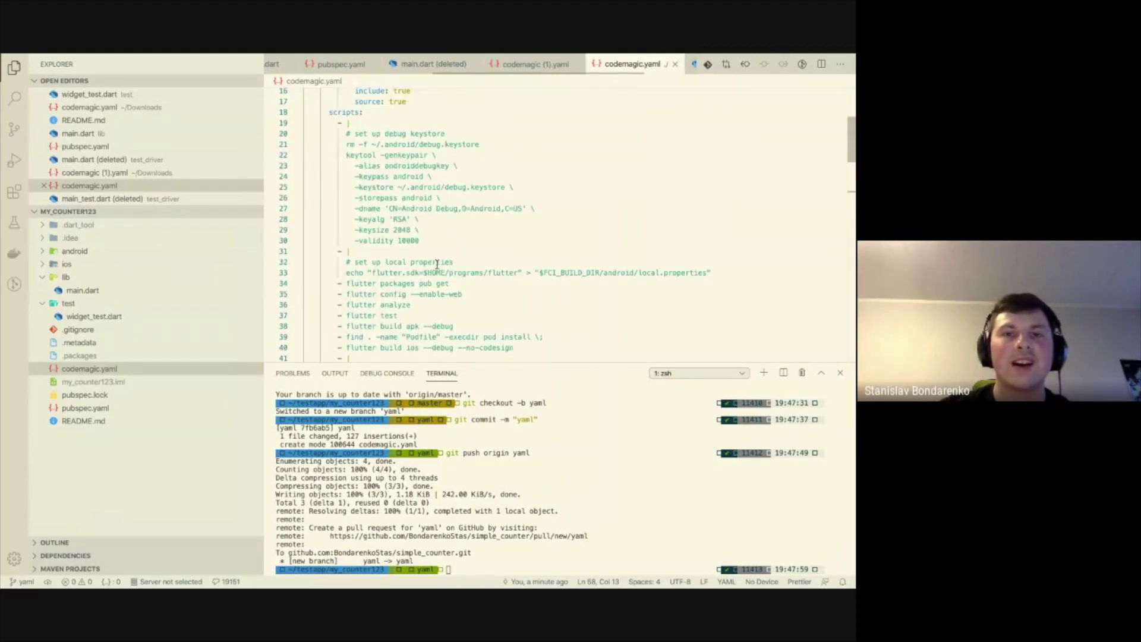
pyautogui.press('super+Tab')
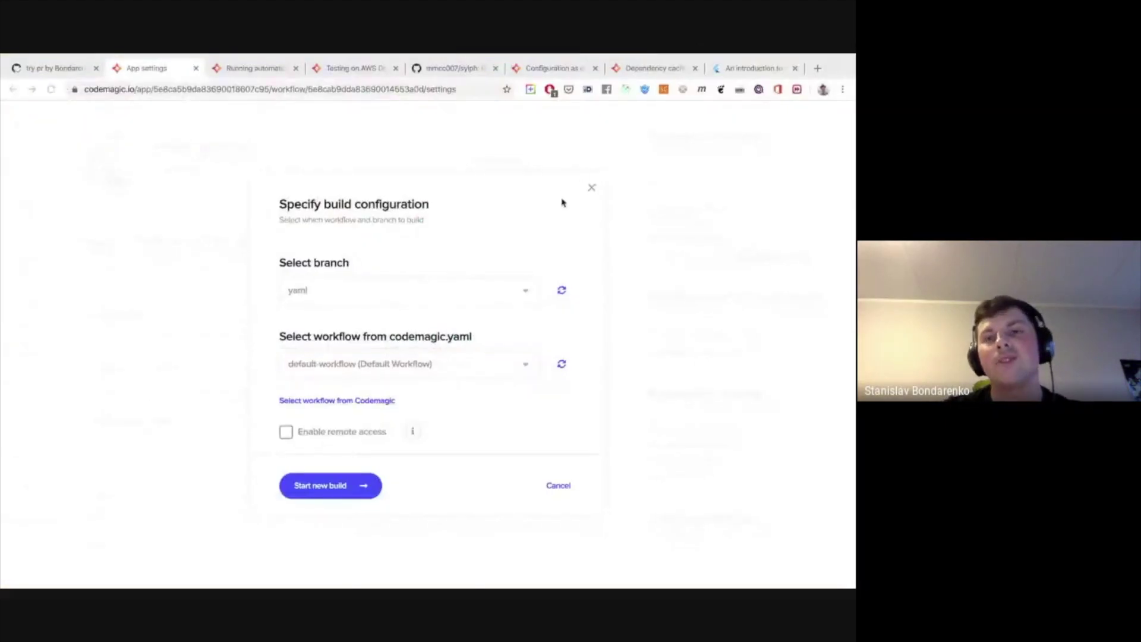
pyautogui.press('super+Tab')
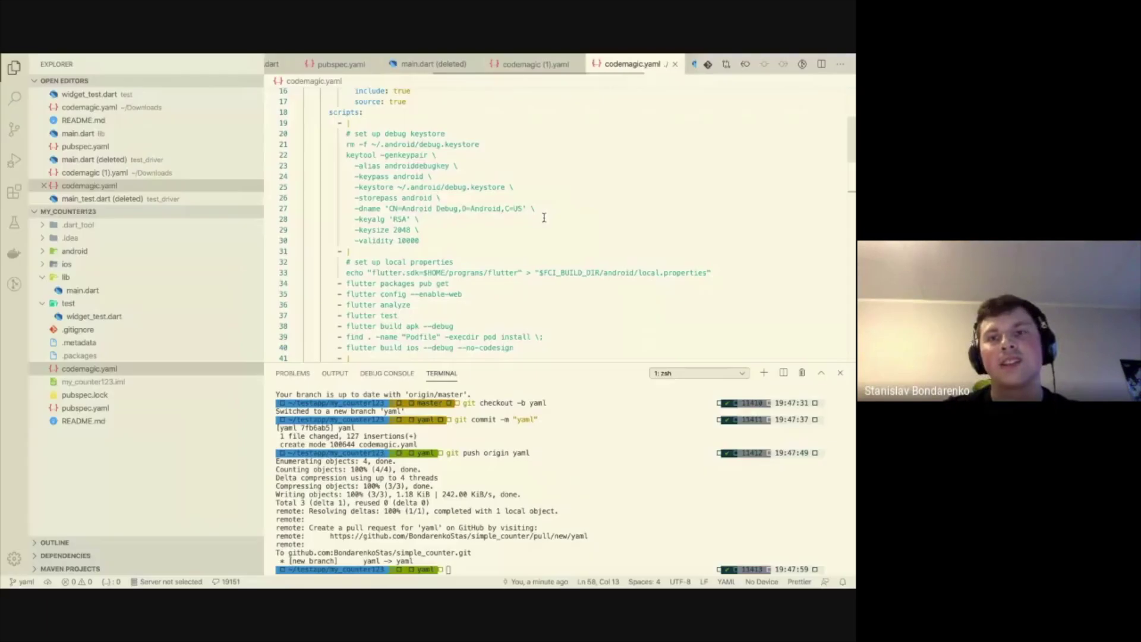
pyautogui.scroll(5, 433, 208)
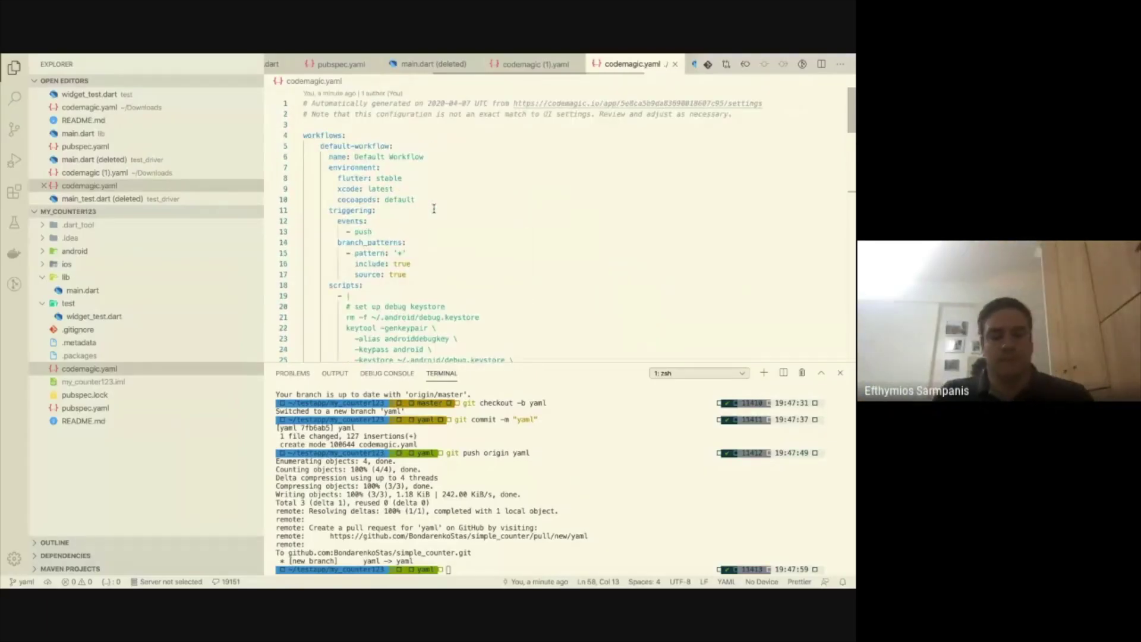
pyautogui.scroll(-2, 434, 208)
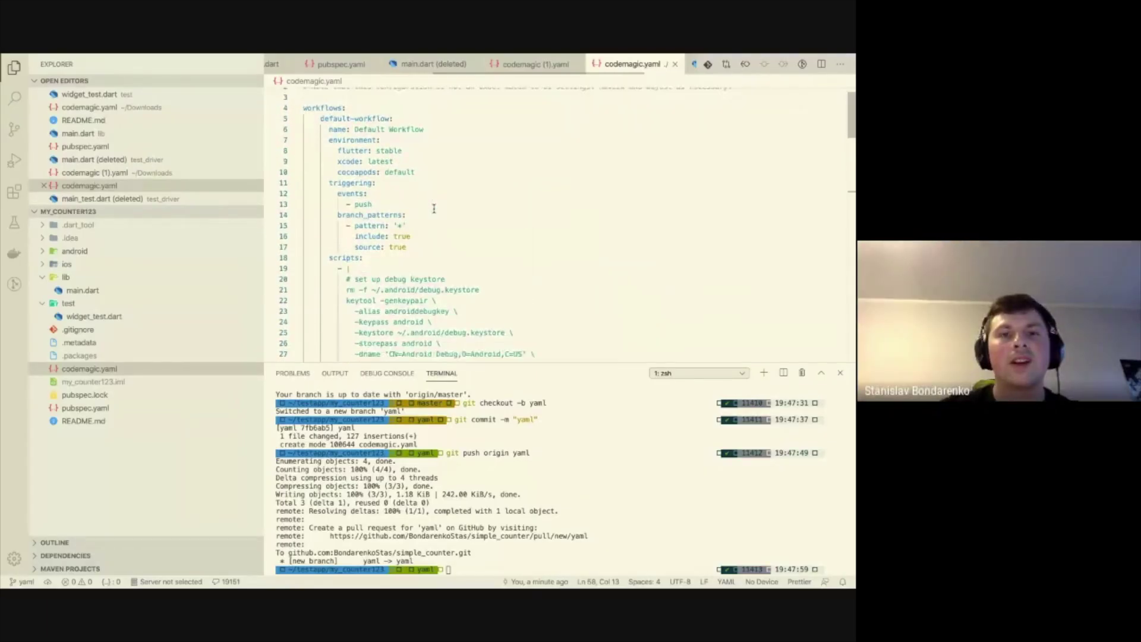
pyautogui.scroll(-3, 554, 239)
pyautogui.click(554, 239)
pyautogui.scroll(-3, 554, 239)
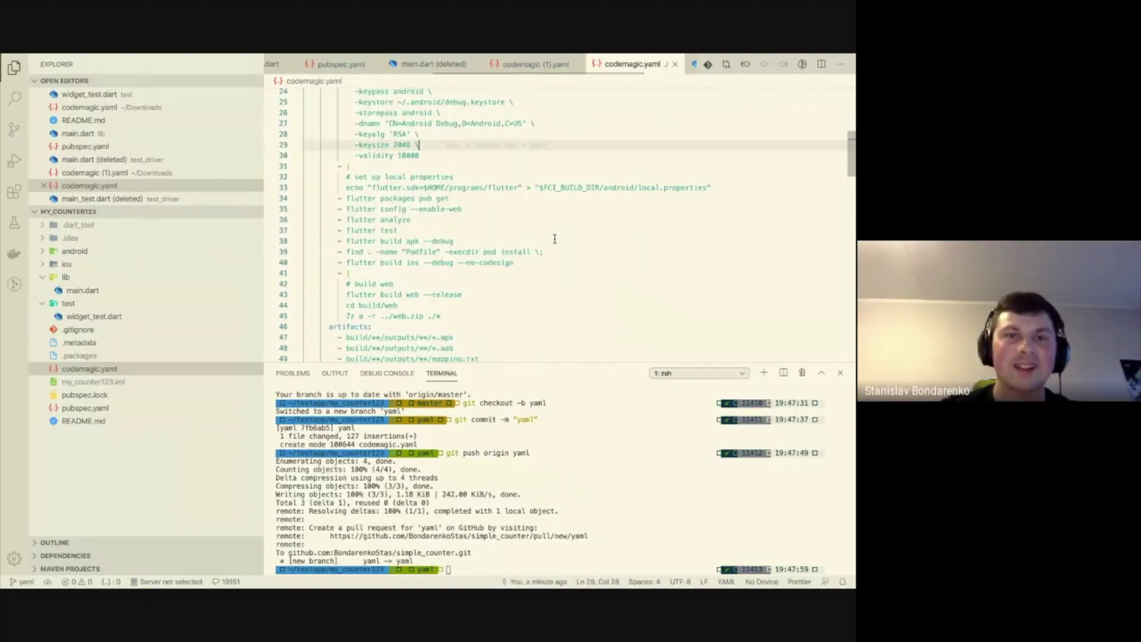
pyautogui.scroll(-1, 554, 239)
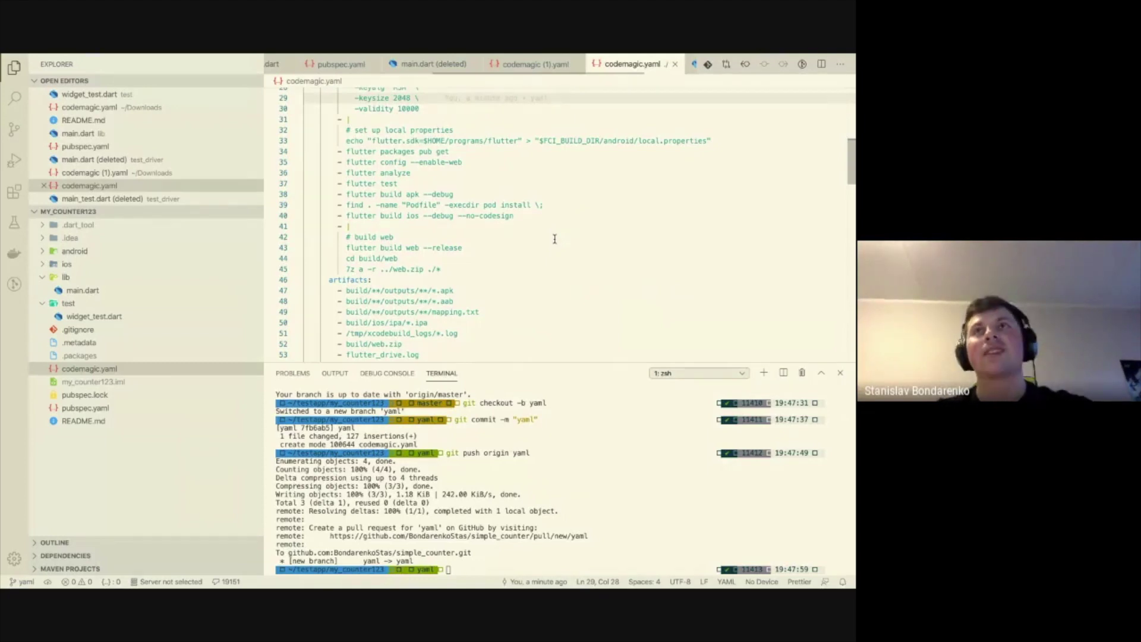
pyautogui.click(554, 239)
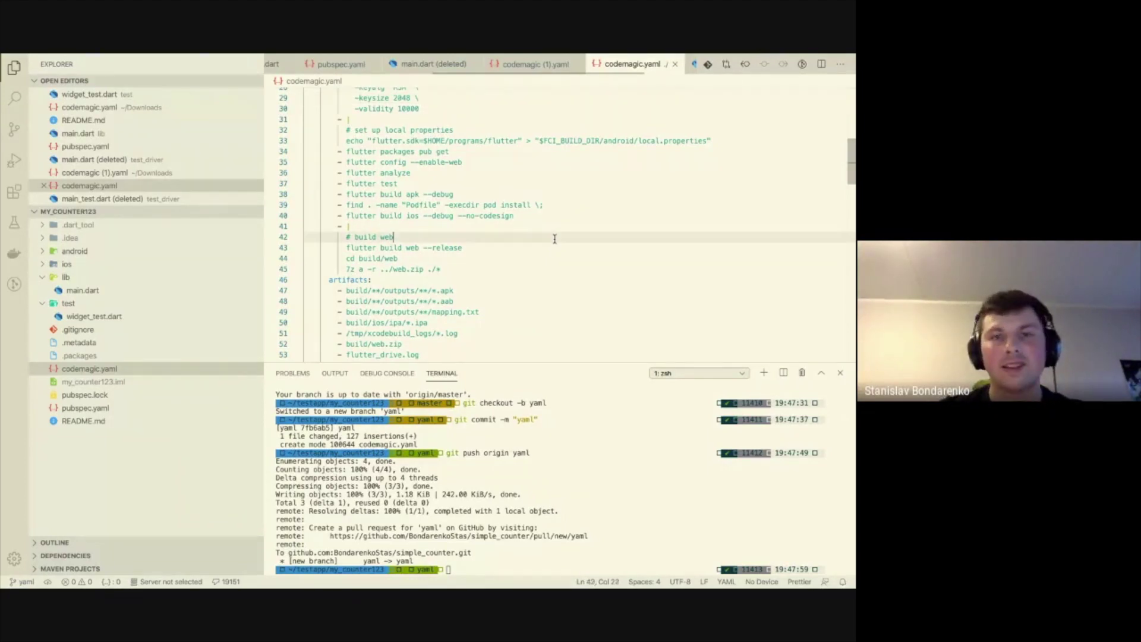
pyautogui.press('super+w')
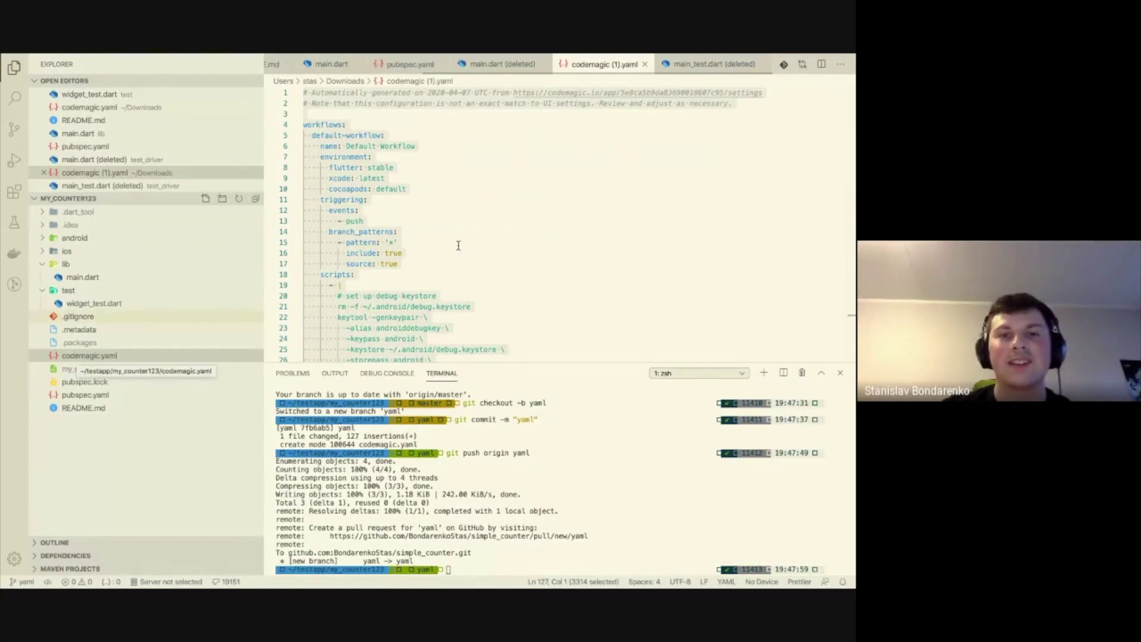
pyautogui.press('super+Tab')
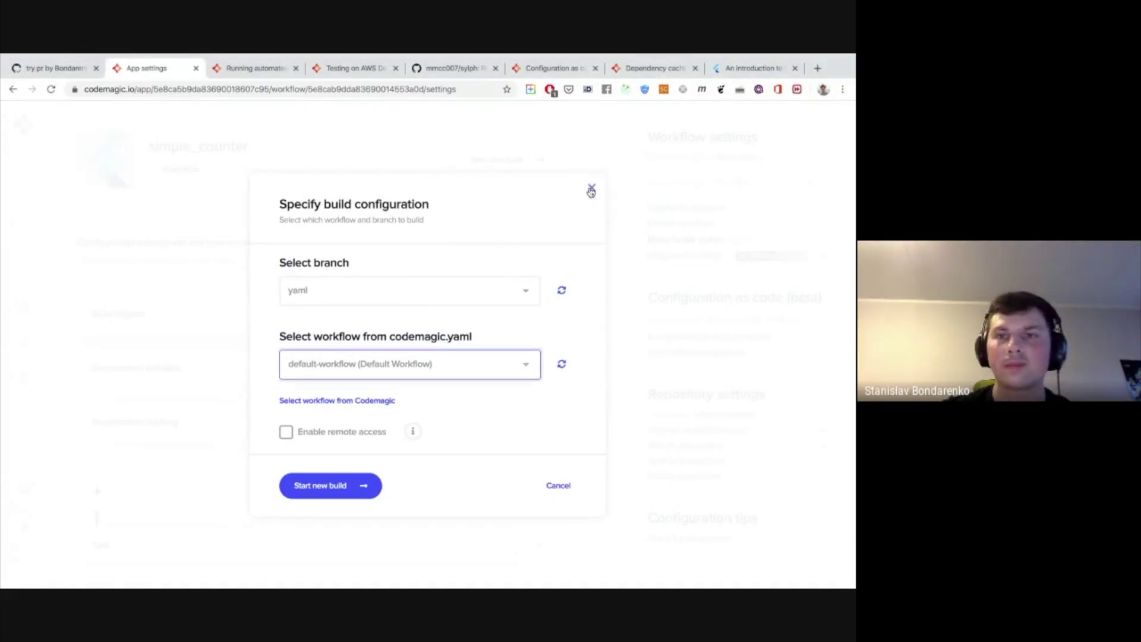
# - Close the build dialog and inspect a newly queued yaml-branch build in Builds
pyautogui.click(592, 191)
pyautogui.click(24, 341)
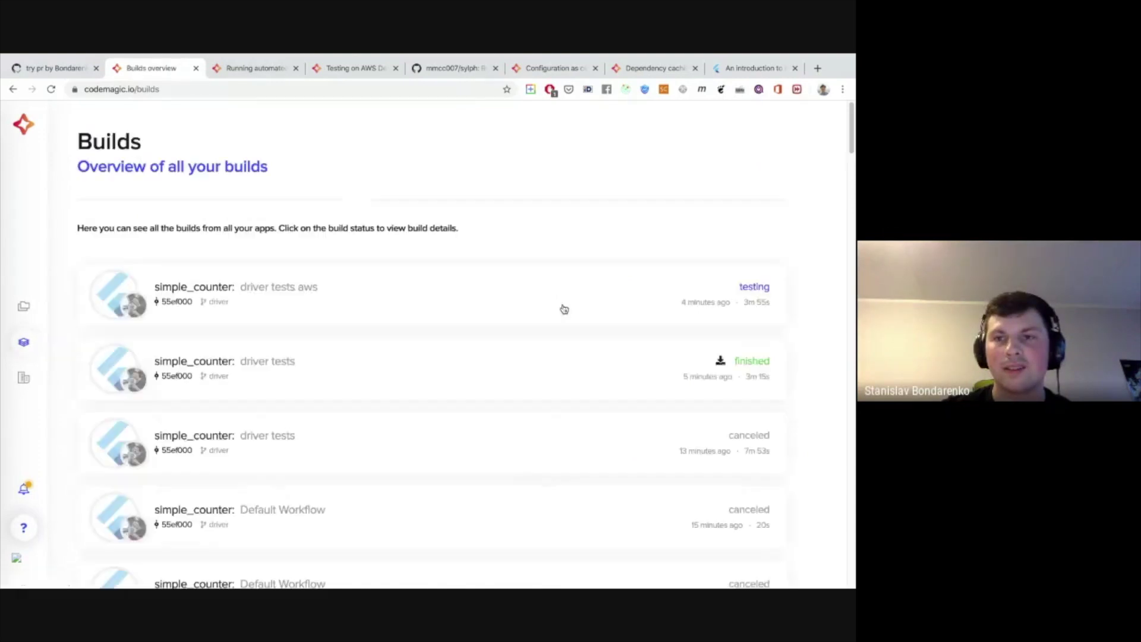
pyautogui.click(598, 353)
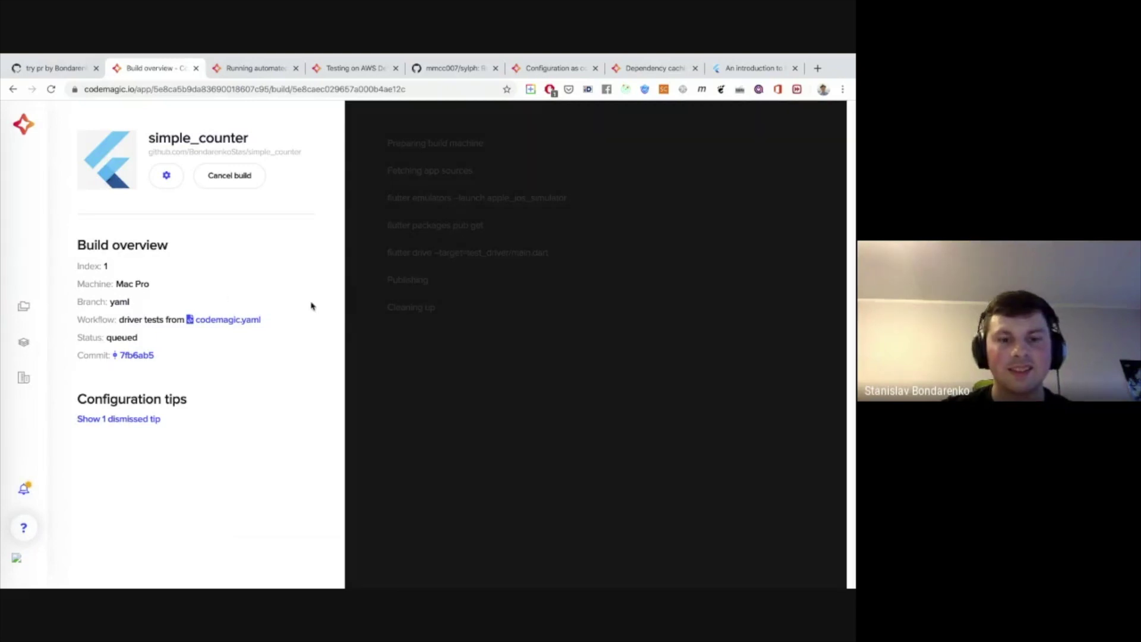
pyautogui.hotkey('ctrl', 'r')
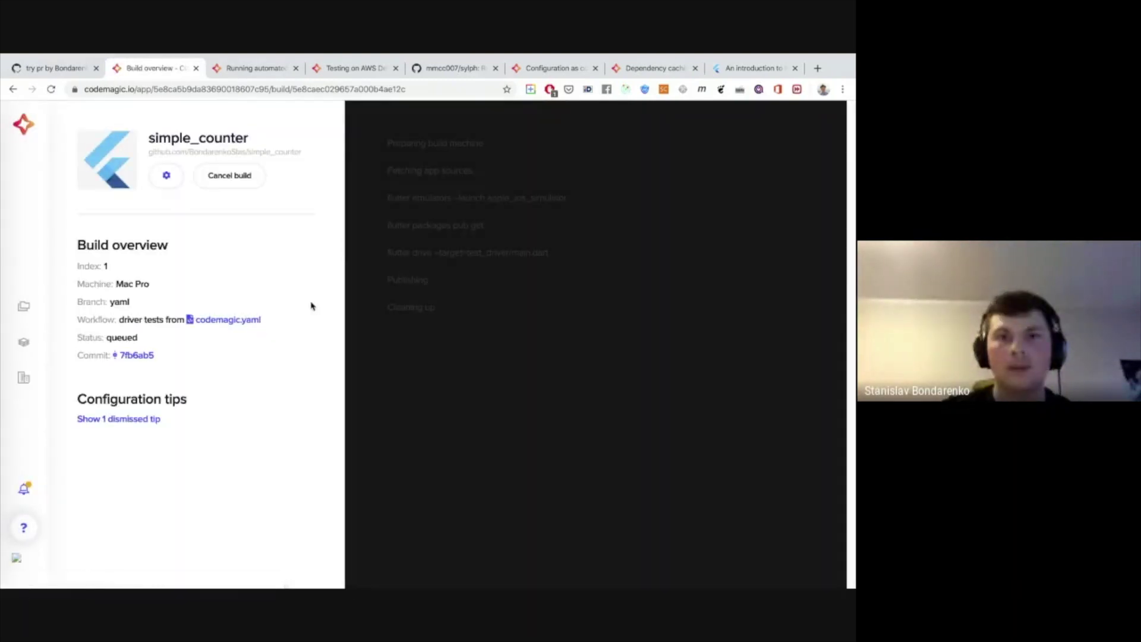
# - Open the finished driver tests build from the Builds list
pyautogui.click(23, 341)
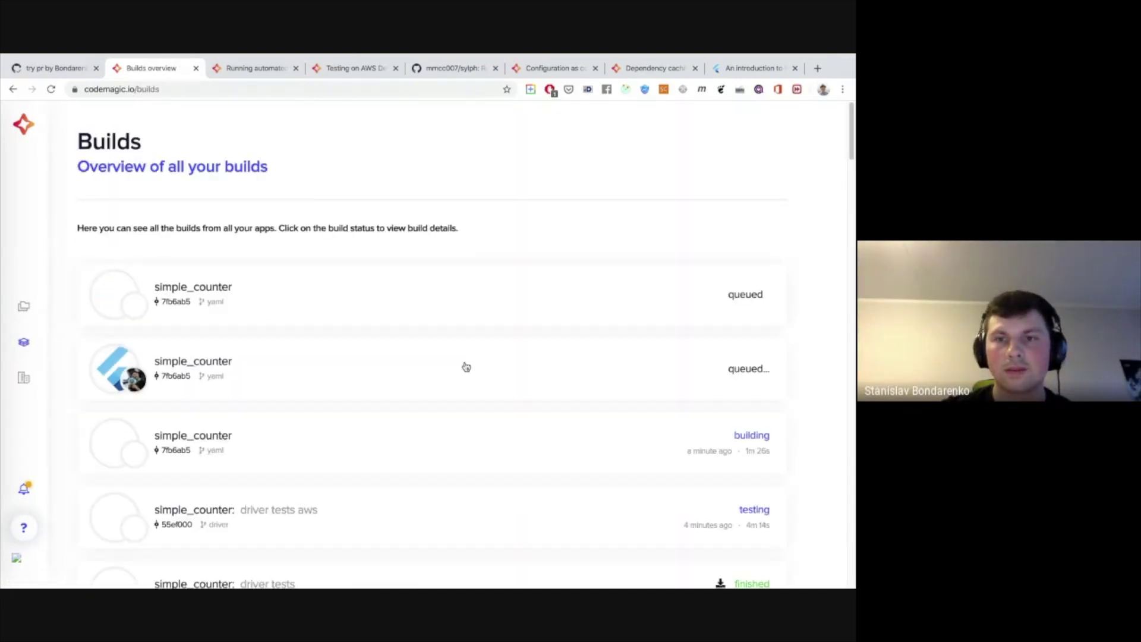
pyautogui.scroll(-3, 488, 403)
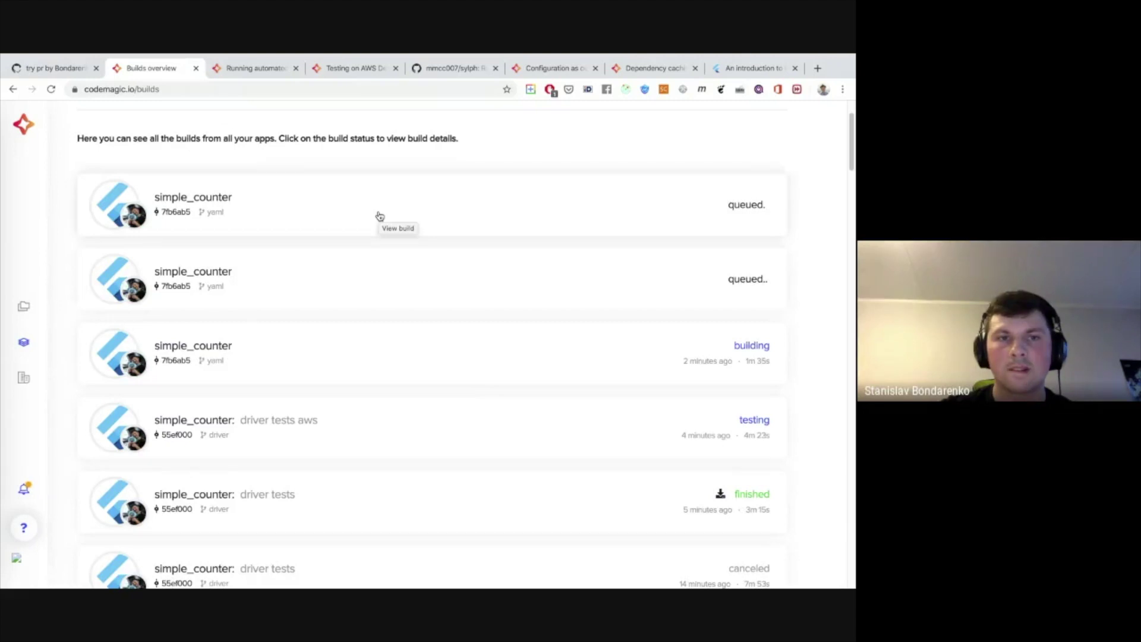
pyautogui.click(435, 504)
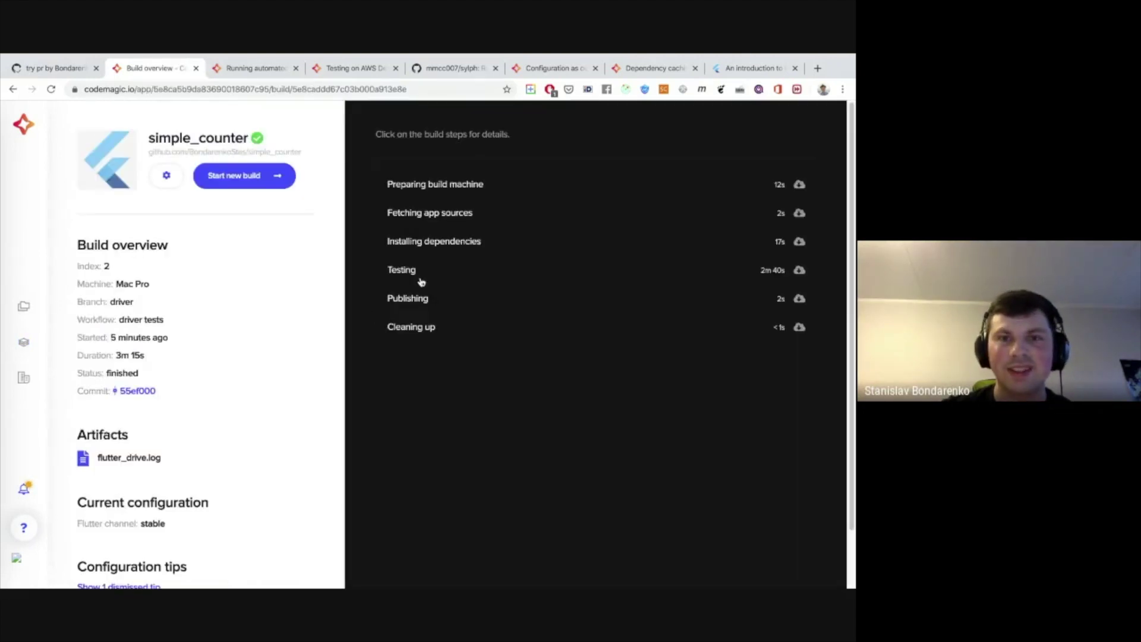
# - Expand the Testing log and review the flutter drive output through 'All tests passed'
pyautogui.click(403, 269)
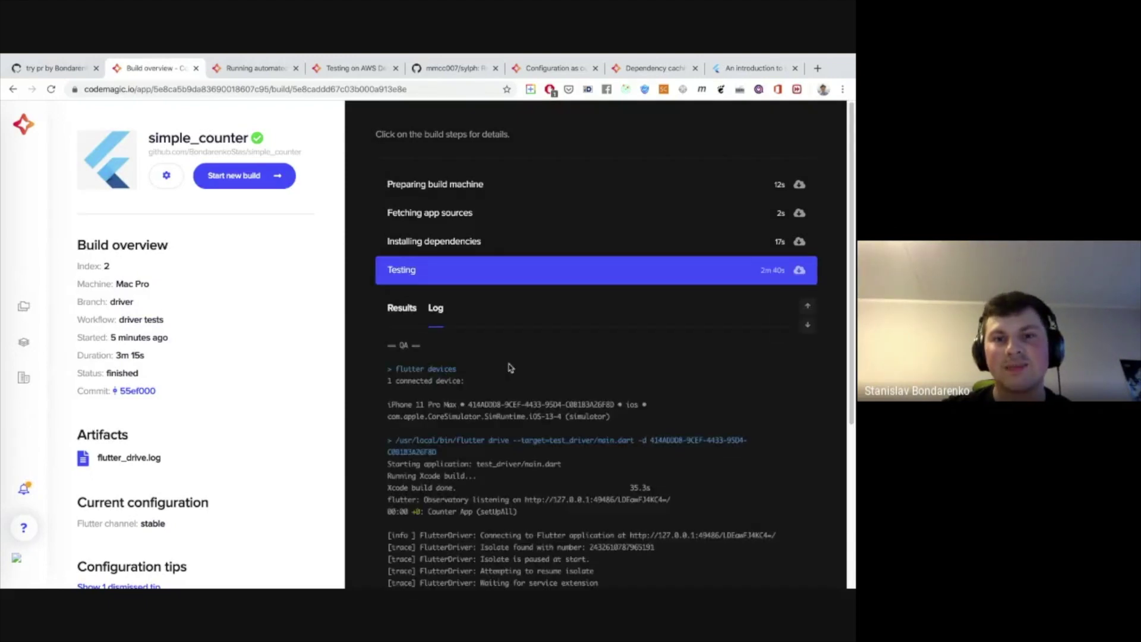
pyautogui.scroll(-5, 510, 368)
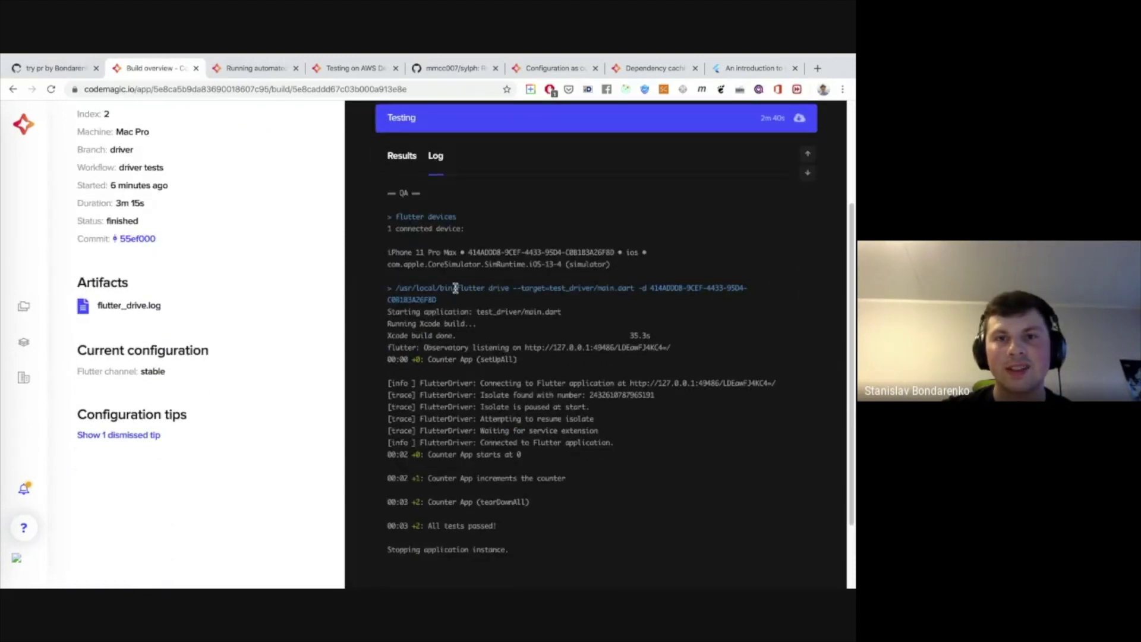
pyautogui.moveTo(455, 288); pyautogui.dragTo(675, 288)
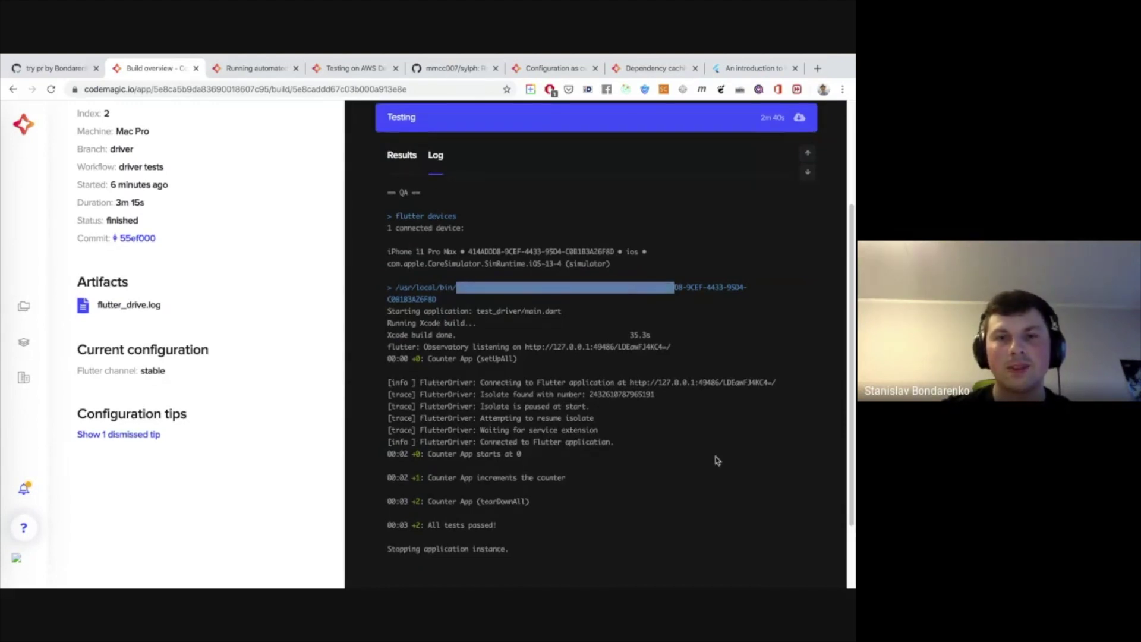
pyautogui.scroll(-3, 717, 460)
pyautogui.moveTo(467, 451); pyautogui.dragTo(417, 355)
pyautogui.click(418, 355)
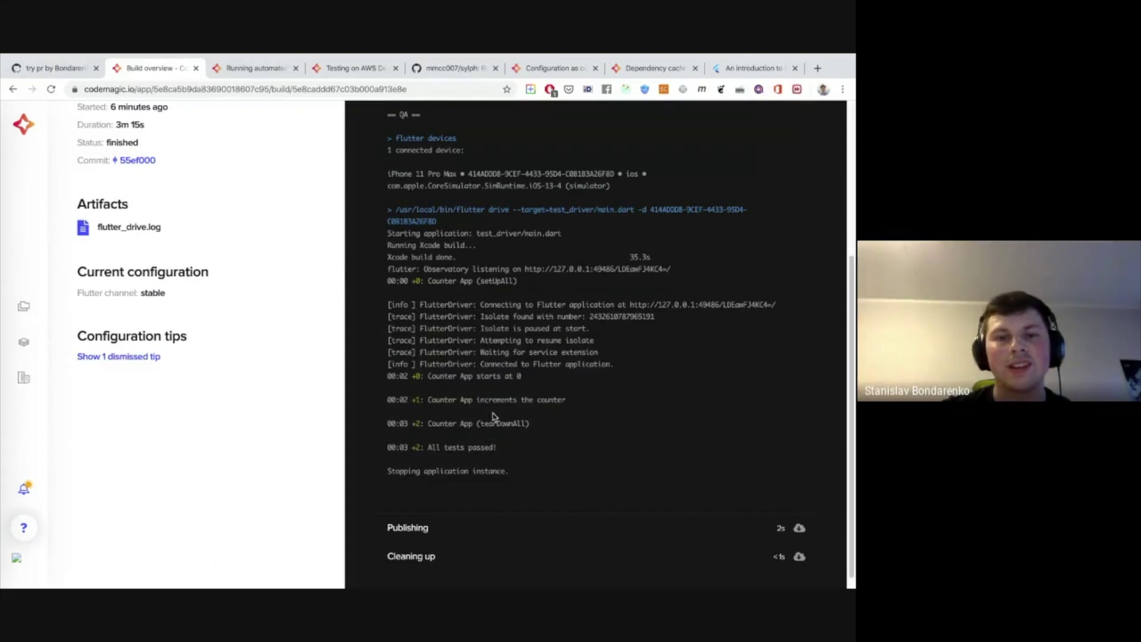
pyautogui.scroll(-1, 494, 415)
# - Expand Publishing and download flutter_drive.log from the Testing results' Flutter Drive entry
pyautogui.click(433, 516)
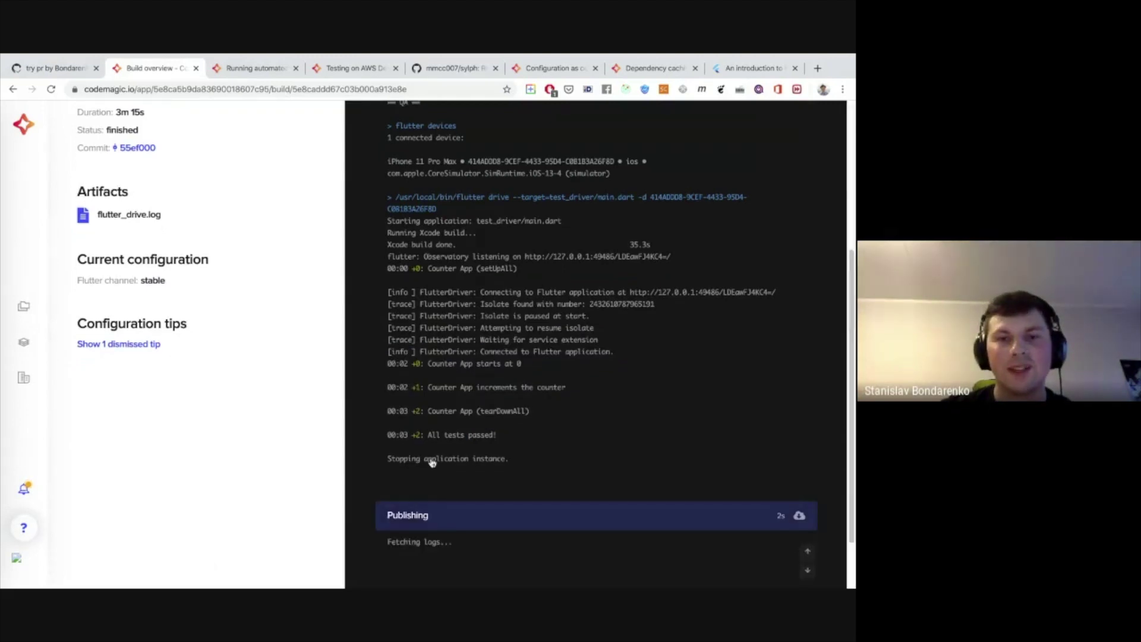
pyautogui.scroll(-3, 431, 392)
pyautogui.scroll(4, 432, 392)
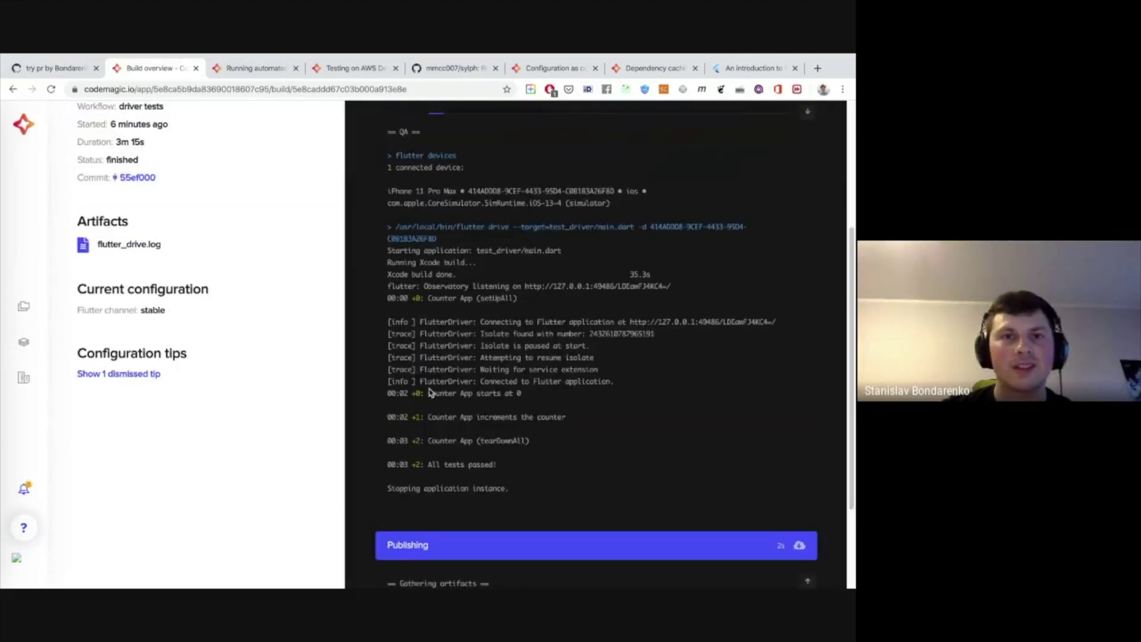
pyautogui.scroll(5, 431, 395)
pyautogui.click(401, 309)
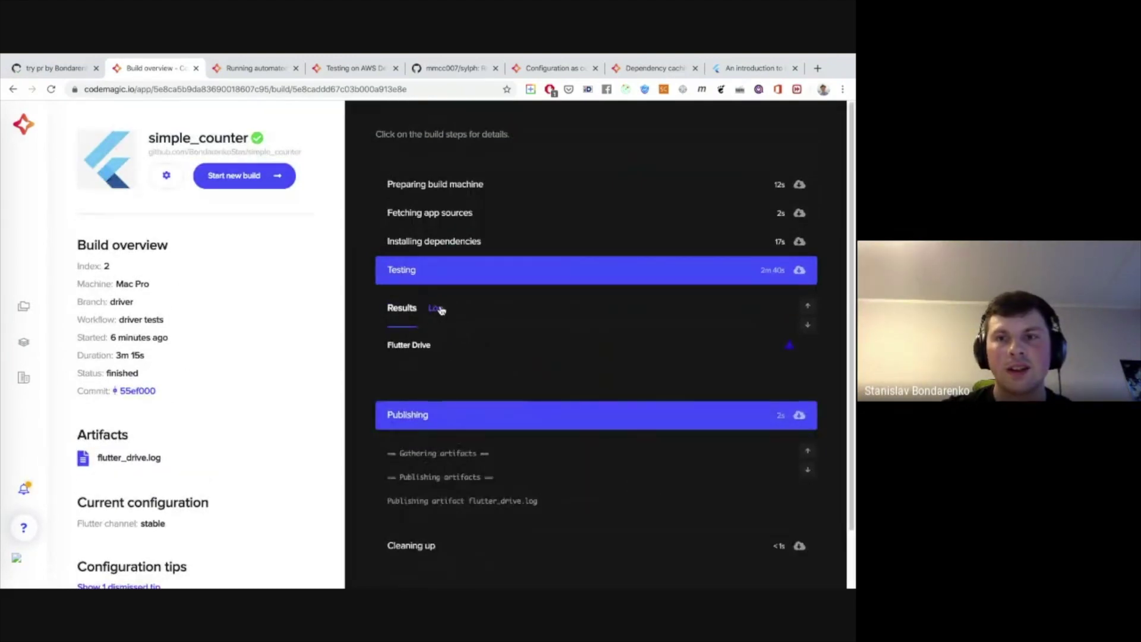
pyautogui.click(791, 348)
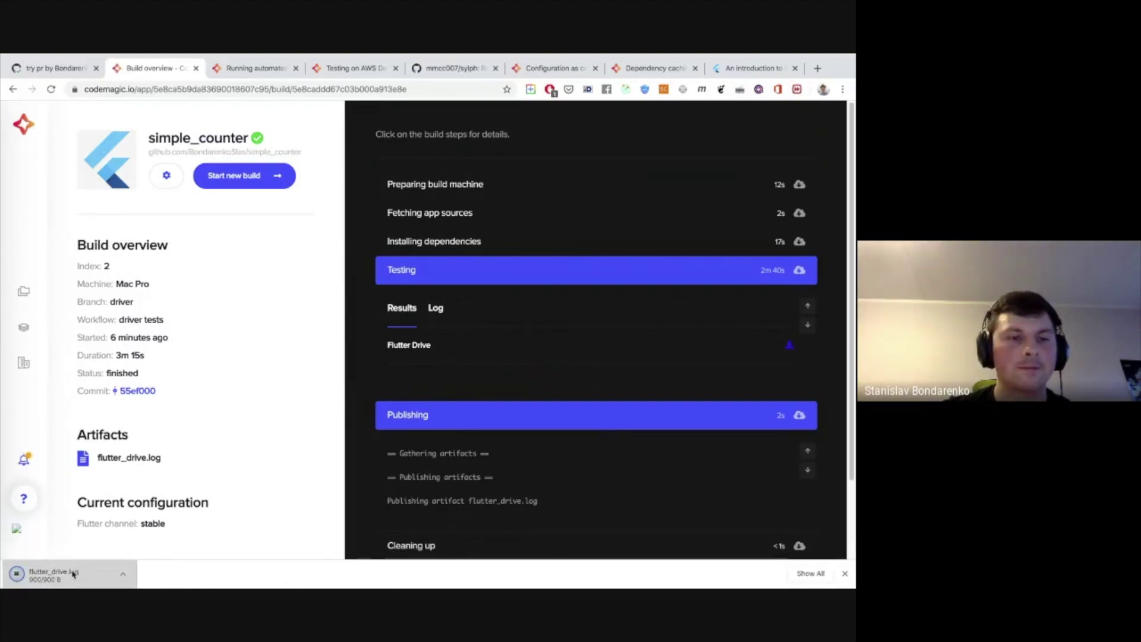
pyautogui.click(73, 573)
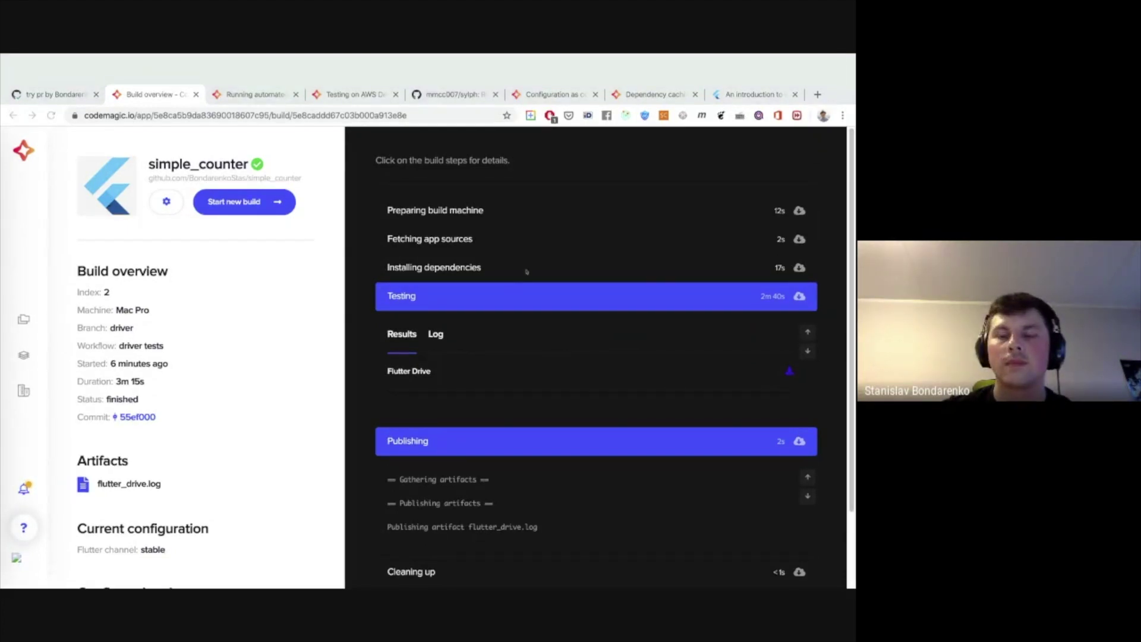
pyautogui.hotkey('ctrl', 'Left')
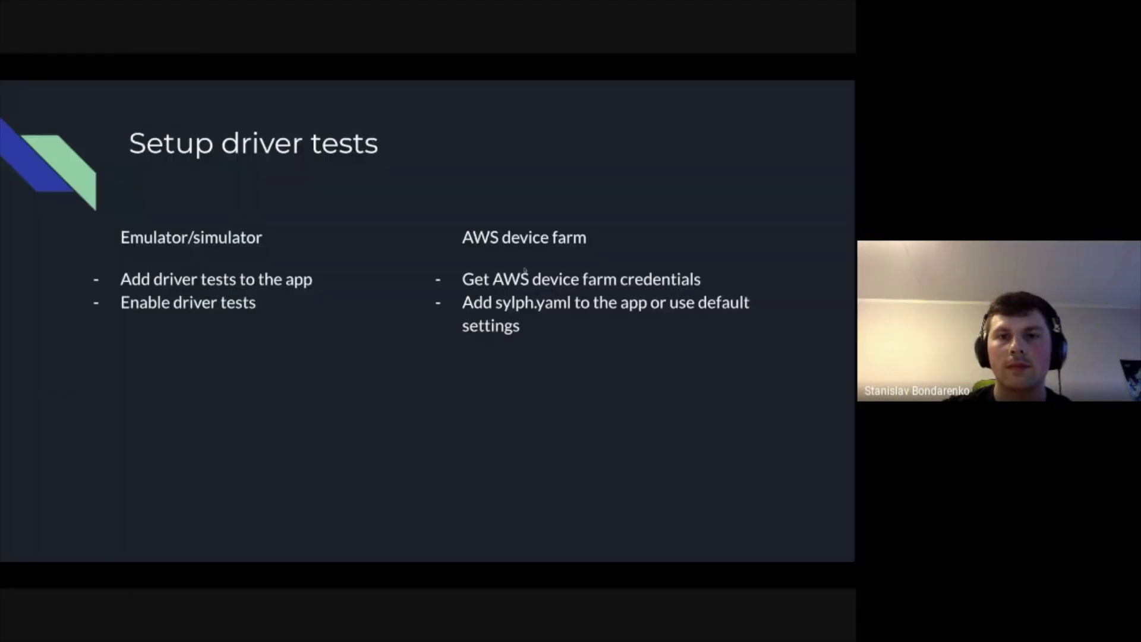
pyautogui.hotkey('ctrl', 'Left')
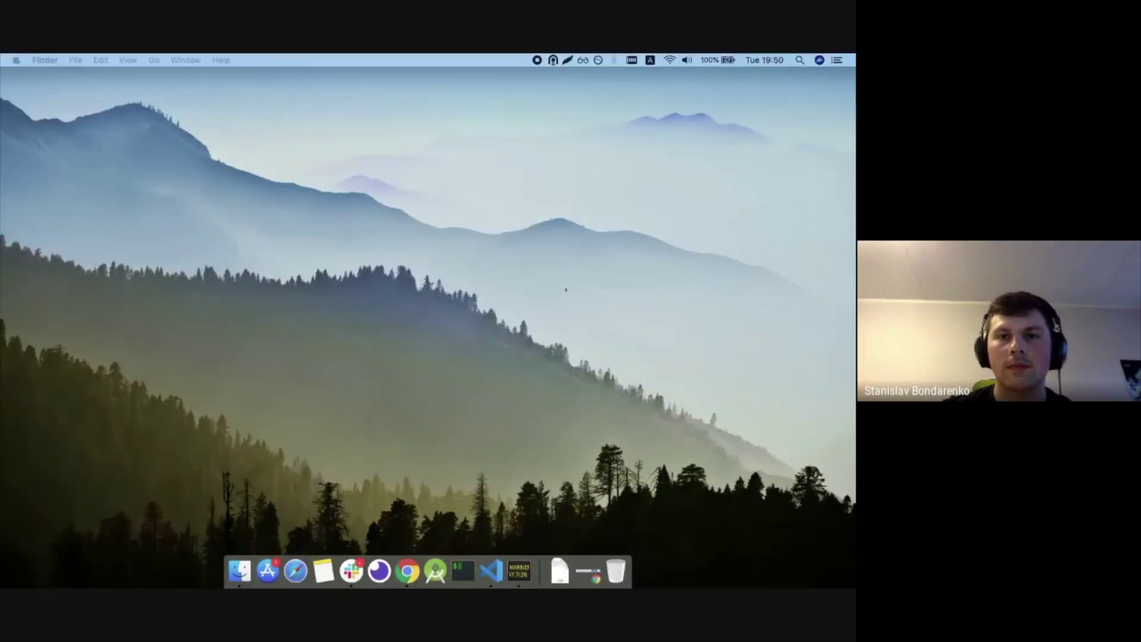
# - View flutter_drive.log in Console, confirming 'All tests passed!', then close it
pyautogui.hotkey('ctrl', 'Left')
pyautogui.moveTo(545, 238); pyautogui.dragTo(651, 198)
pyautogui.press('super+w')
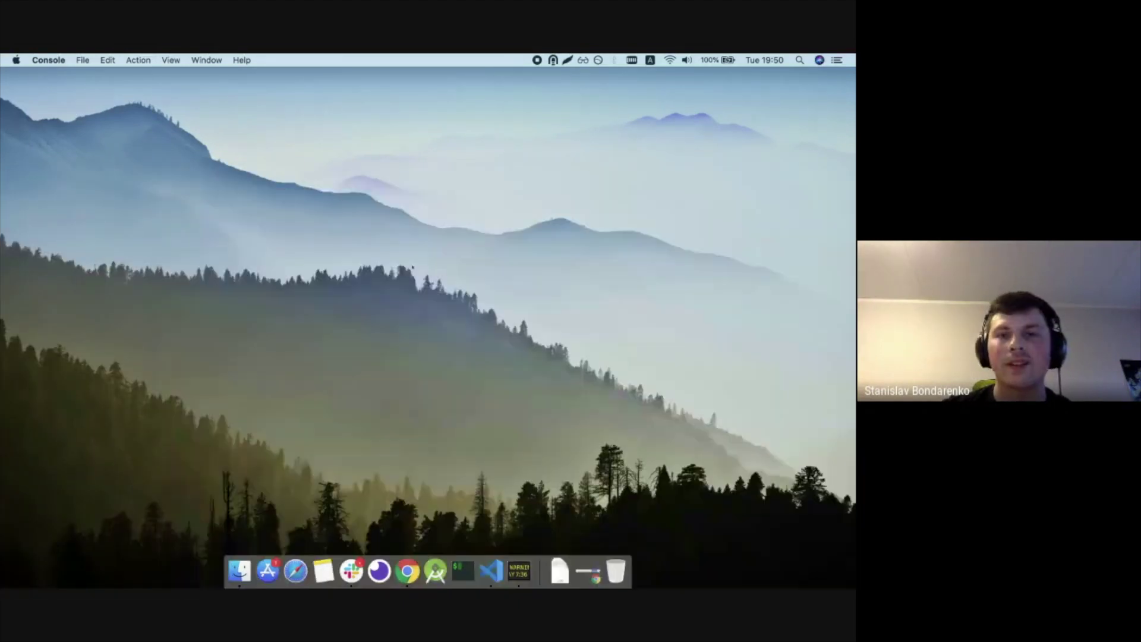
pyautogui.hotkey('ctrl', 'Right')
pyautogui.hotkey('ctrl', 'Right')
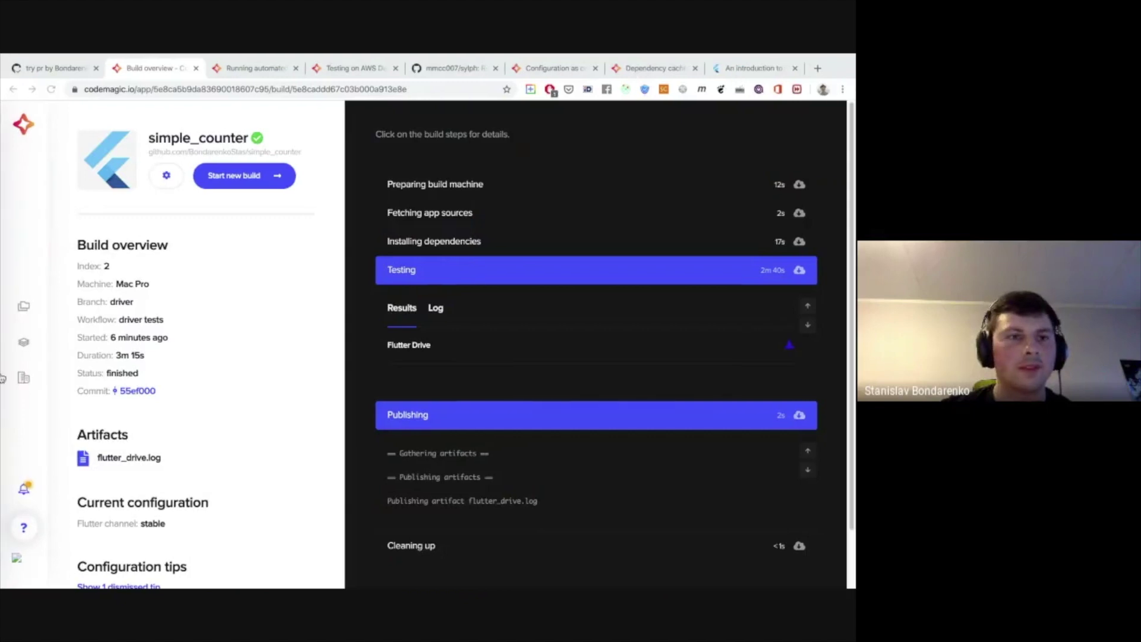
# - Cancel the two queued simple_counter builds, driver tests aws and driver tests
pyautogui.click(25, 343)
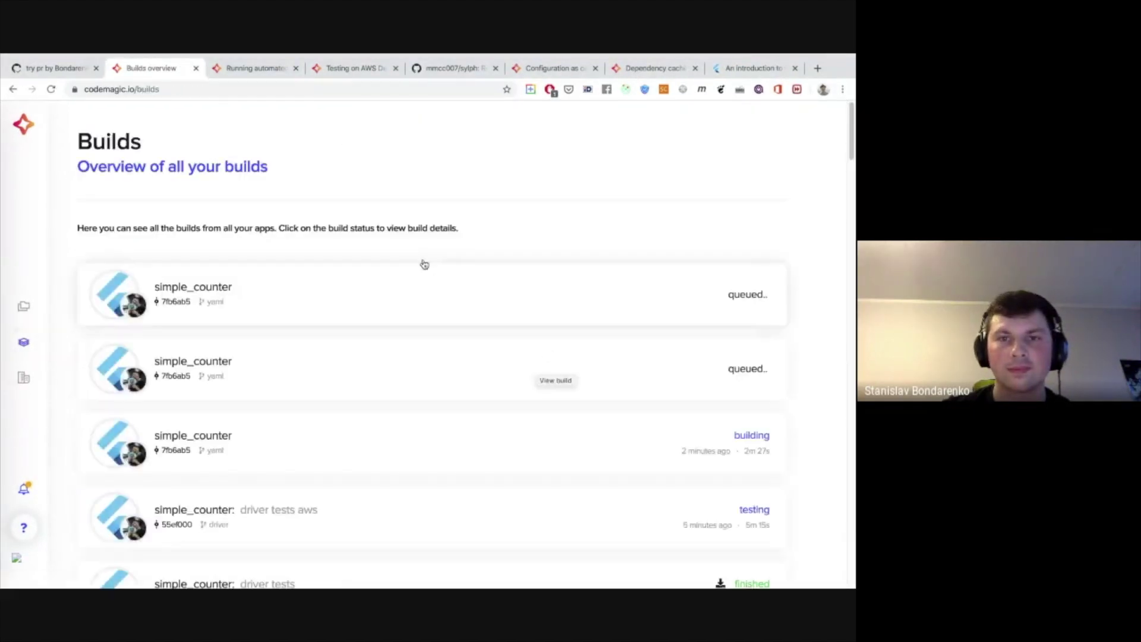
pyautogui.click(422, 293)
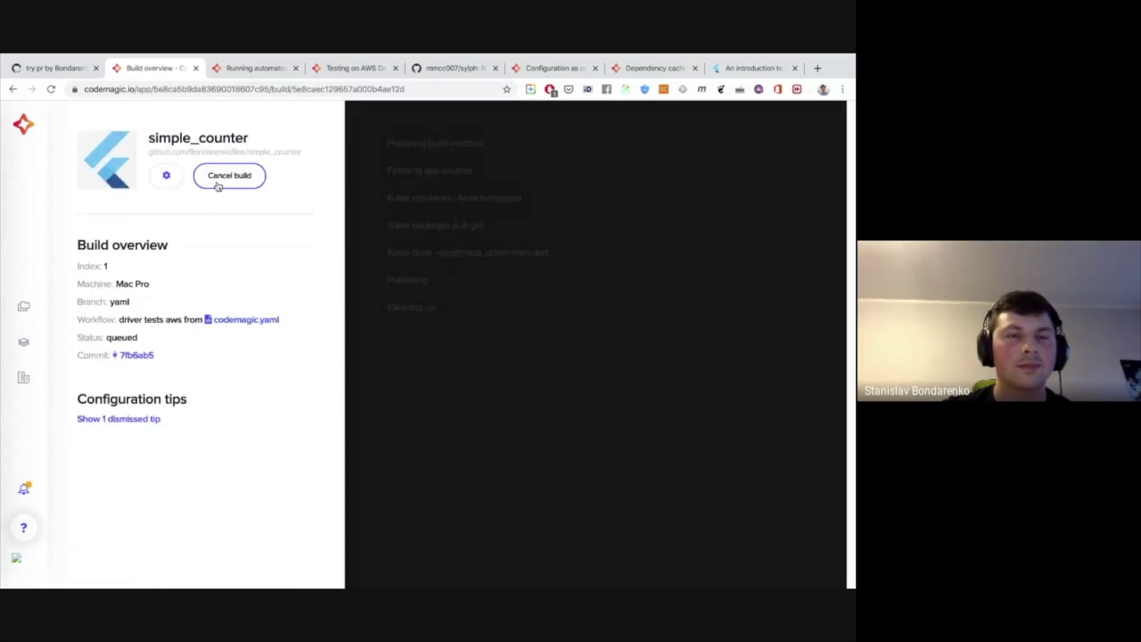
pyautogui.click(218, 176)
pyautogui.click(17, 340)
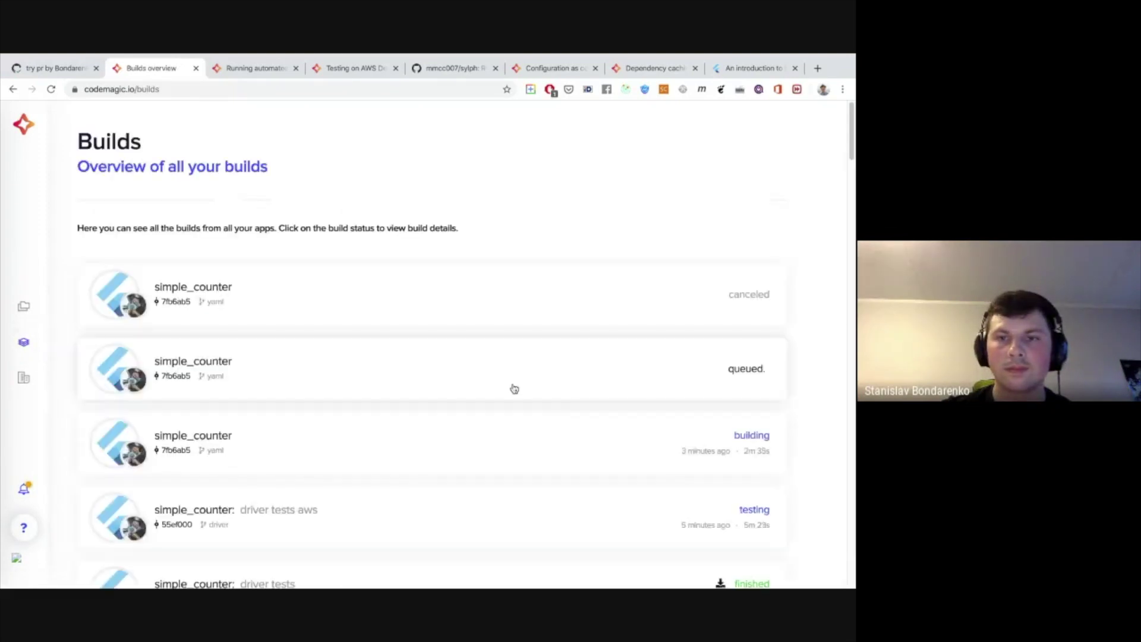
pyautogui.click(511, 387)
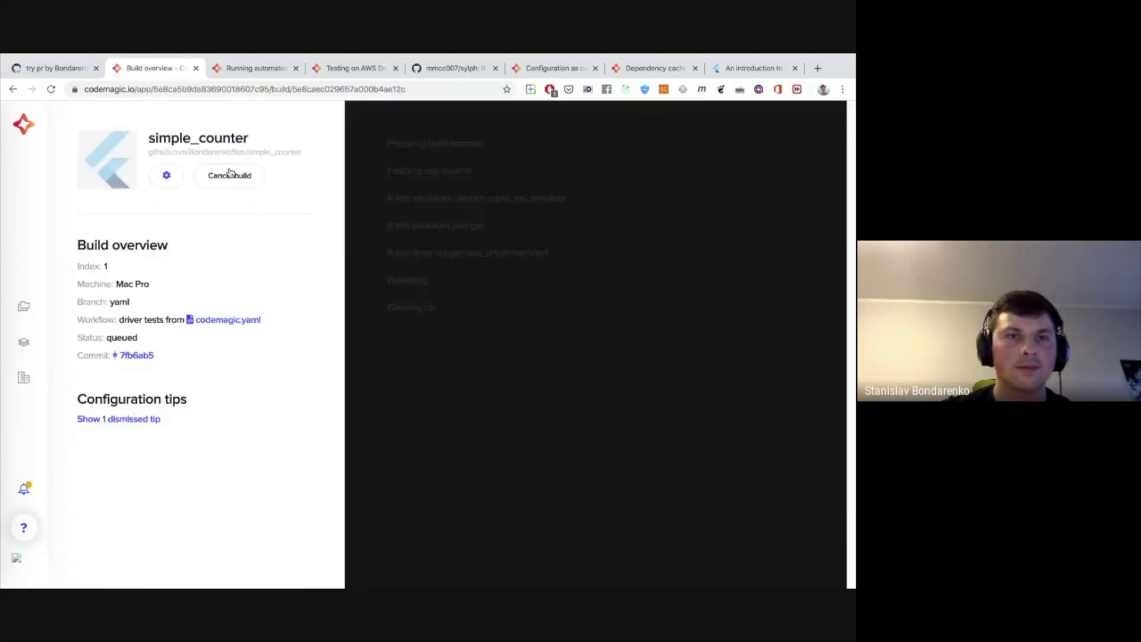
pyautogui.click(229, 174)
pyautogui.click(22, 343)
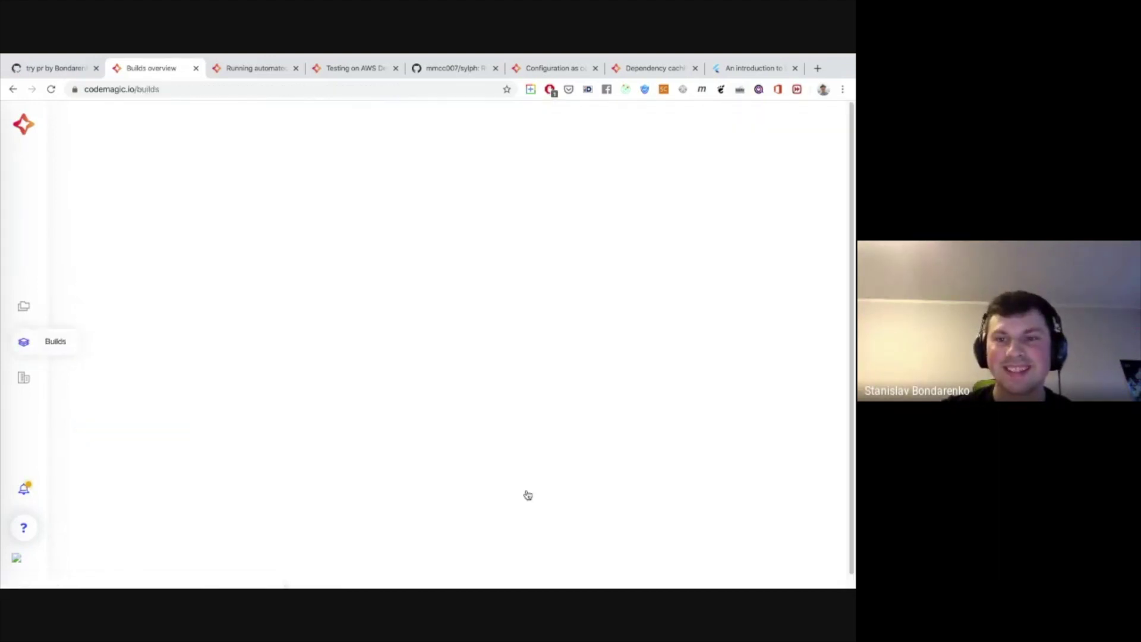
# - Cancel the still-running yaml build and review the Builds overview
pyautogui.scroll(-3, 497, 341)
pyautogui.click(435, 209)
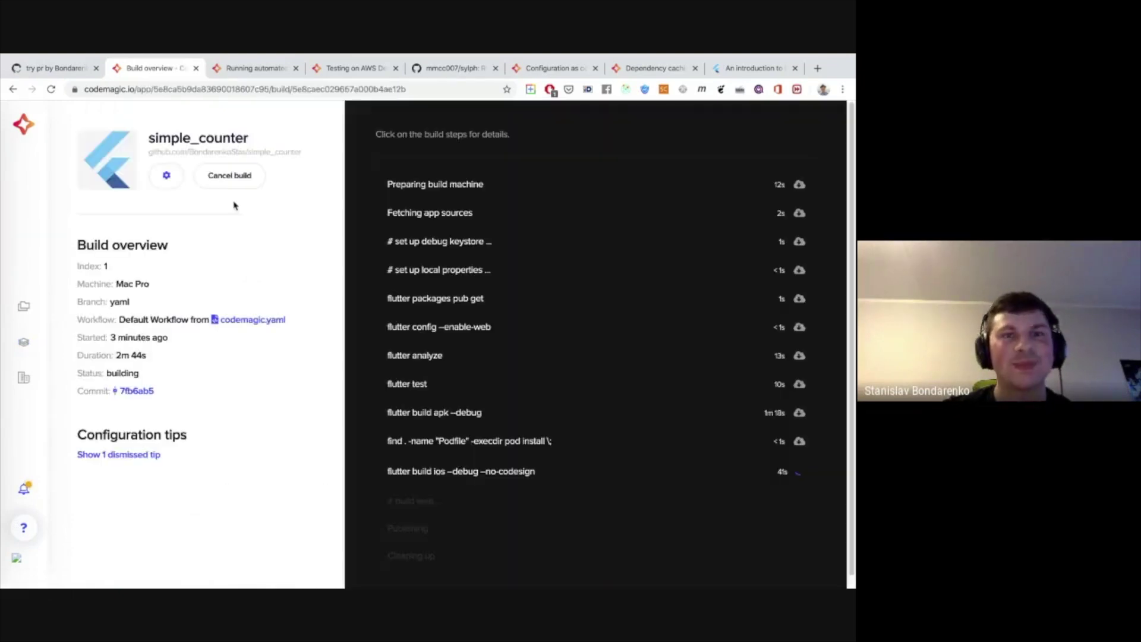
pyautogui.click(214, 174)
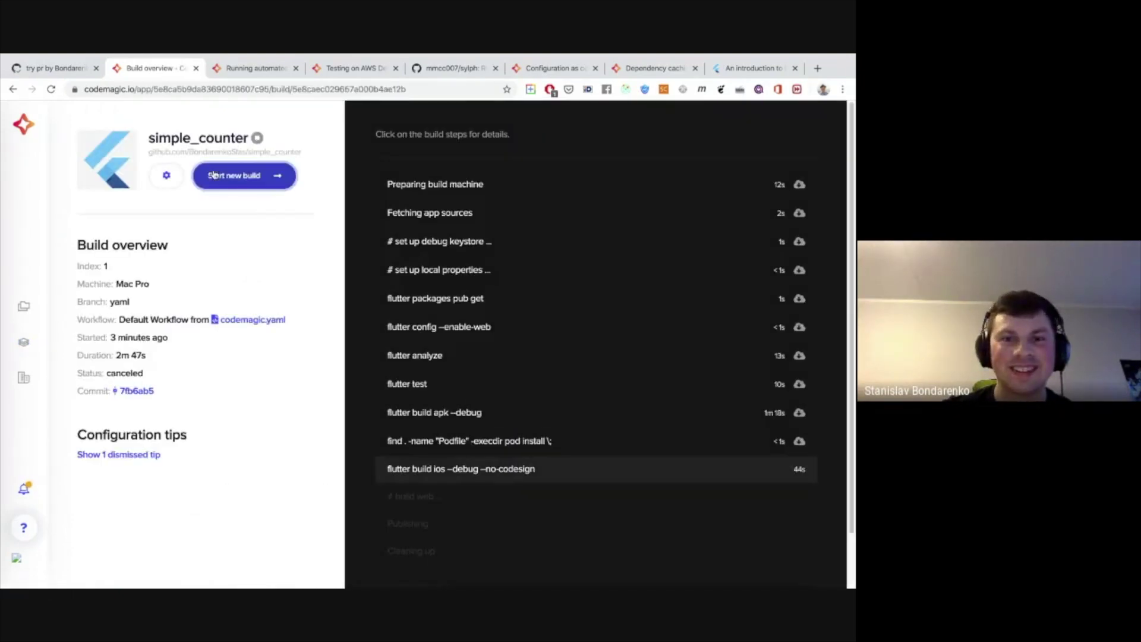
pyautogui.click(25, 351)
pyautogui.scroll(-2, 583, 337)
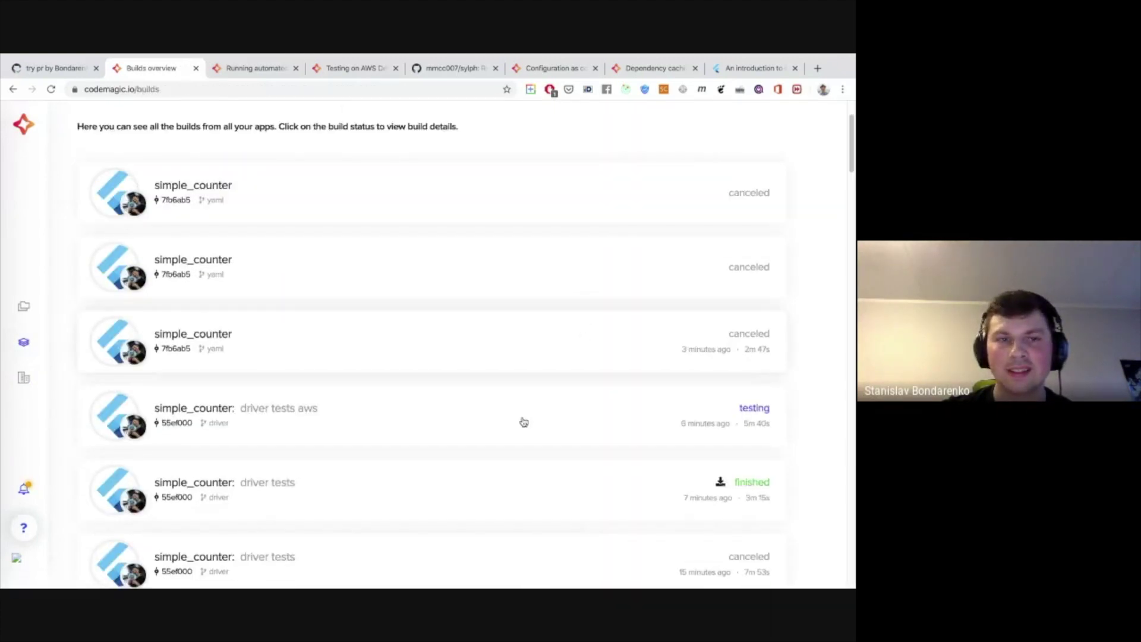
pyautogui.scroll(1, 310, 413)
# - Open the running 'driver tests aws' build and expand its Testing step log
pyautogui.click(311, 414)
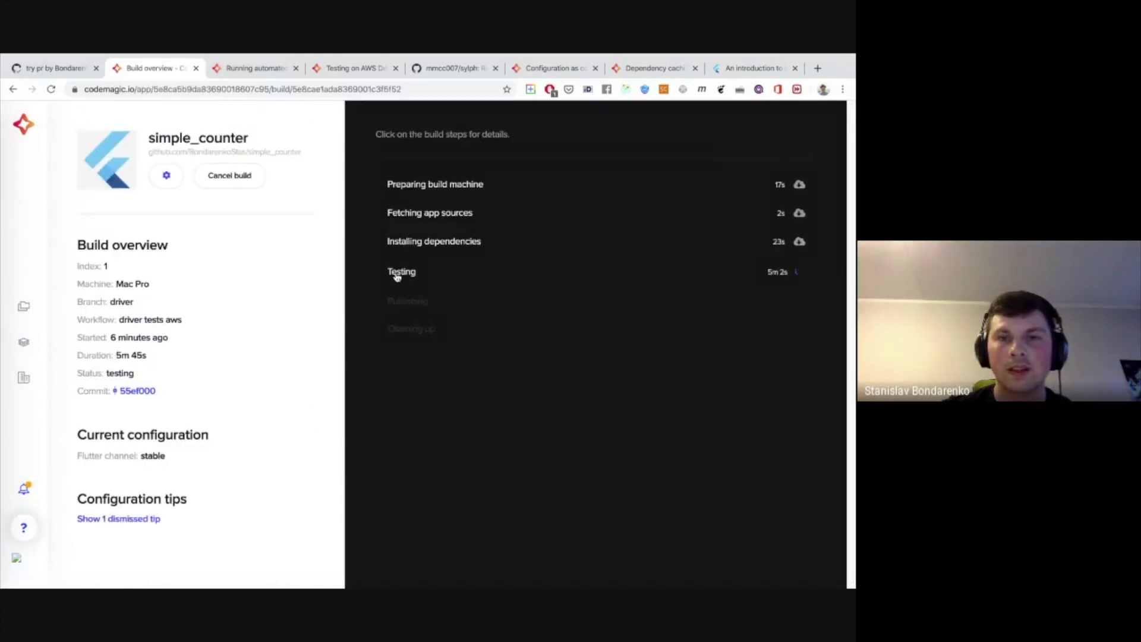
pyautogui.click(397, 274)
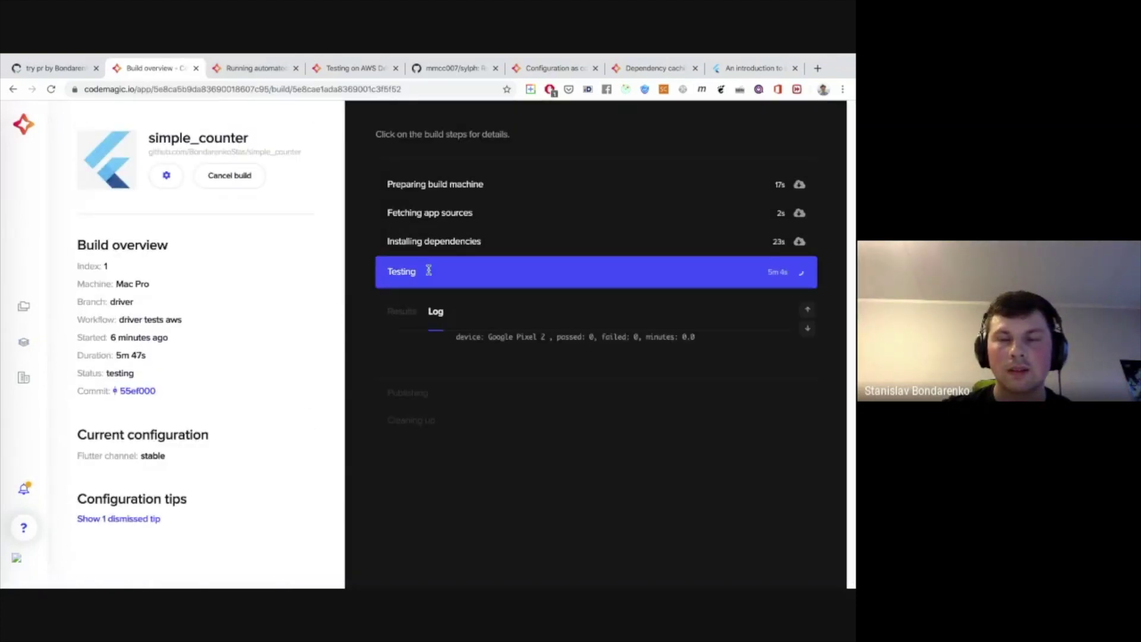
pyautogui.click(419, 273)
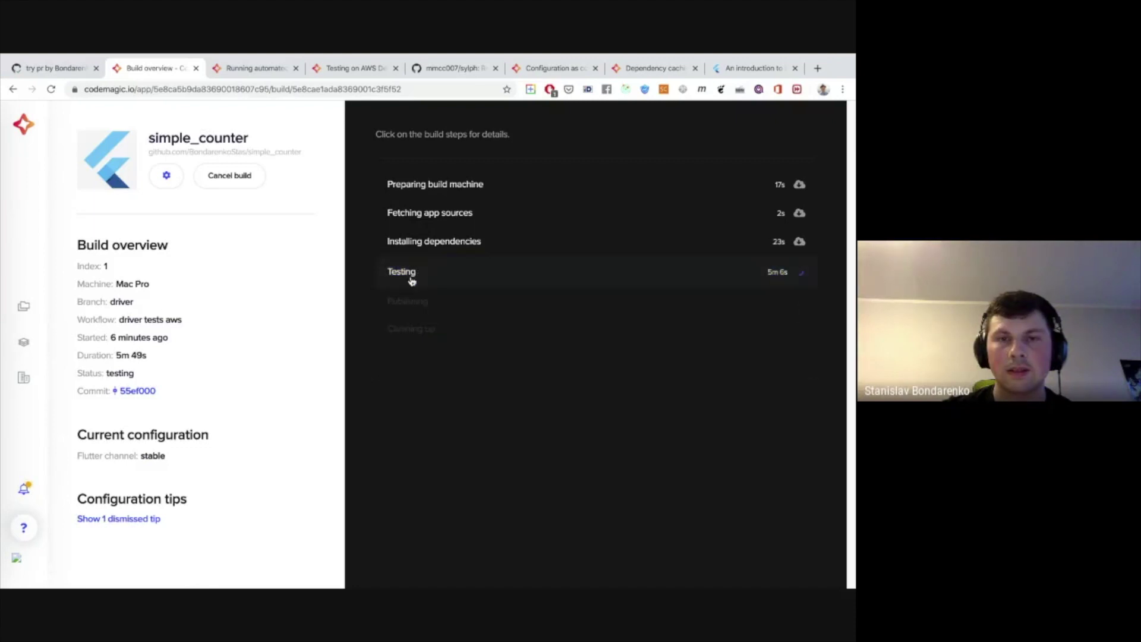
pyautogui.click(412, 279)
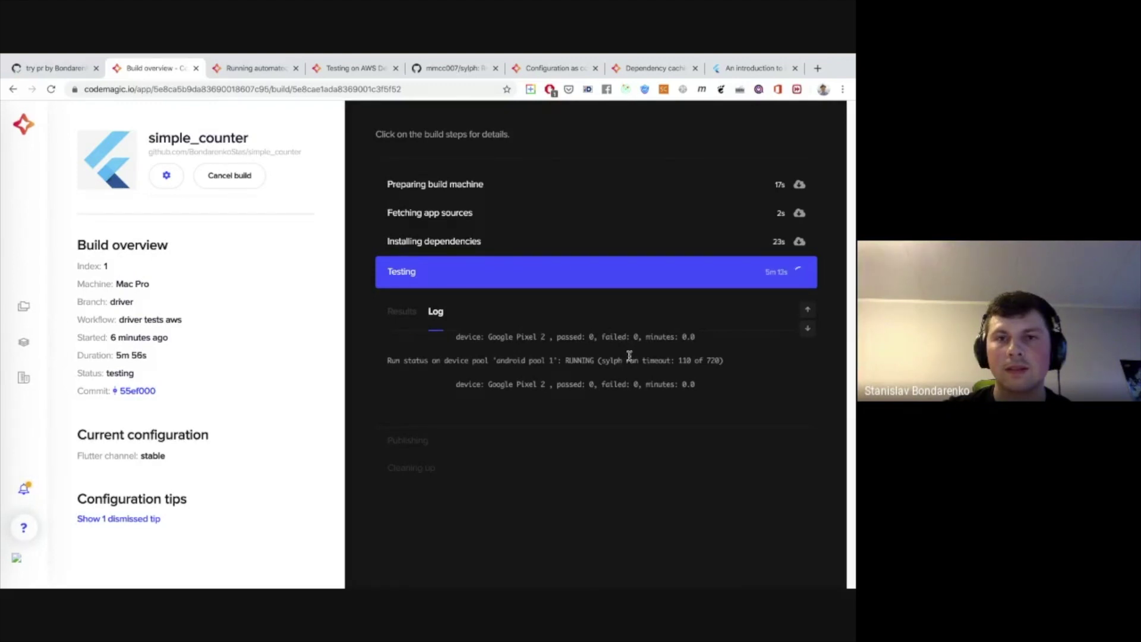
# - Expand the Installing dependencies, Fetching app sources and Preparing build machine logs and read them
pyautogui.click(432, 241)
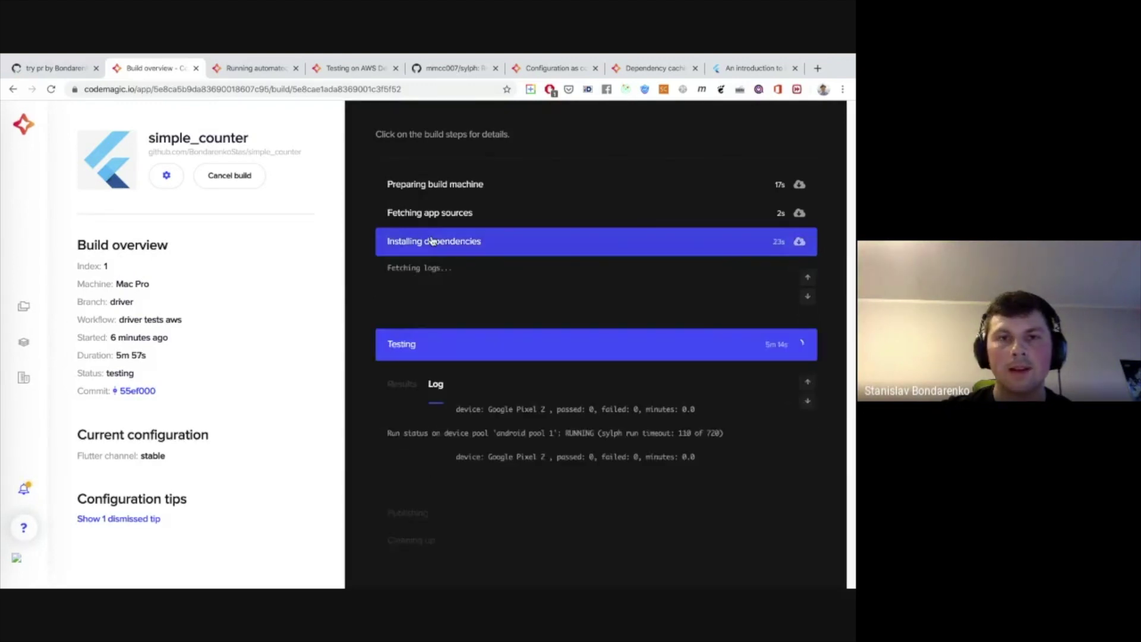
pyautogui.click(411, 214)
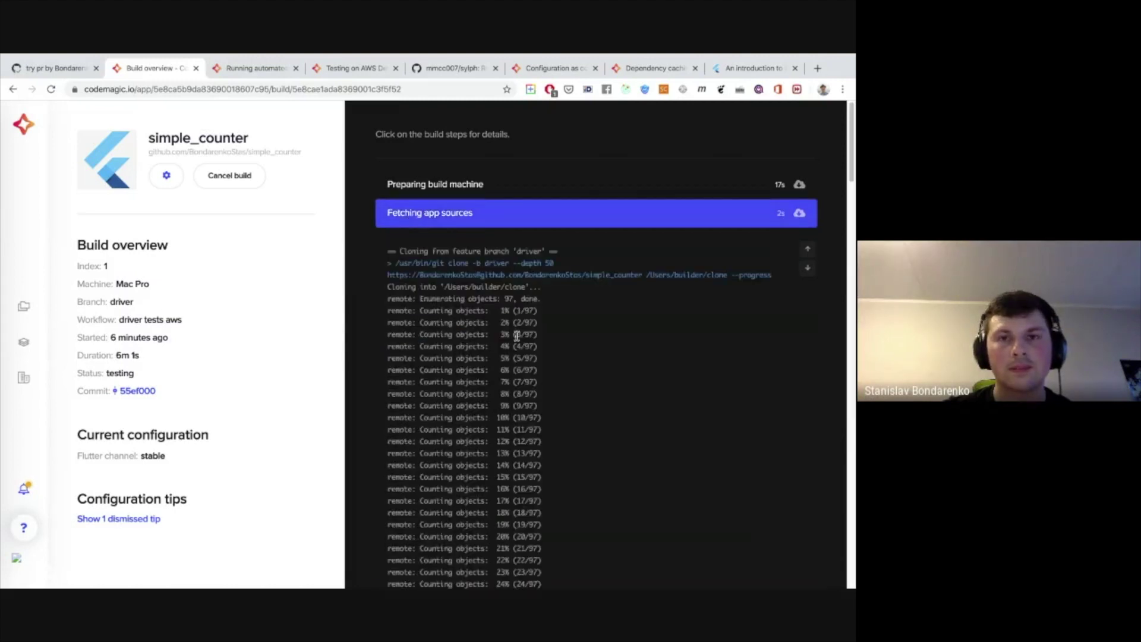
pyautogui.scroll(-15, 516, 336)
pyautogui.scroll(-10, 516, 335)
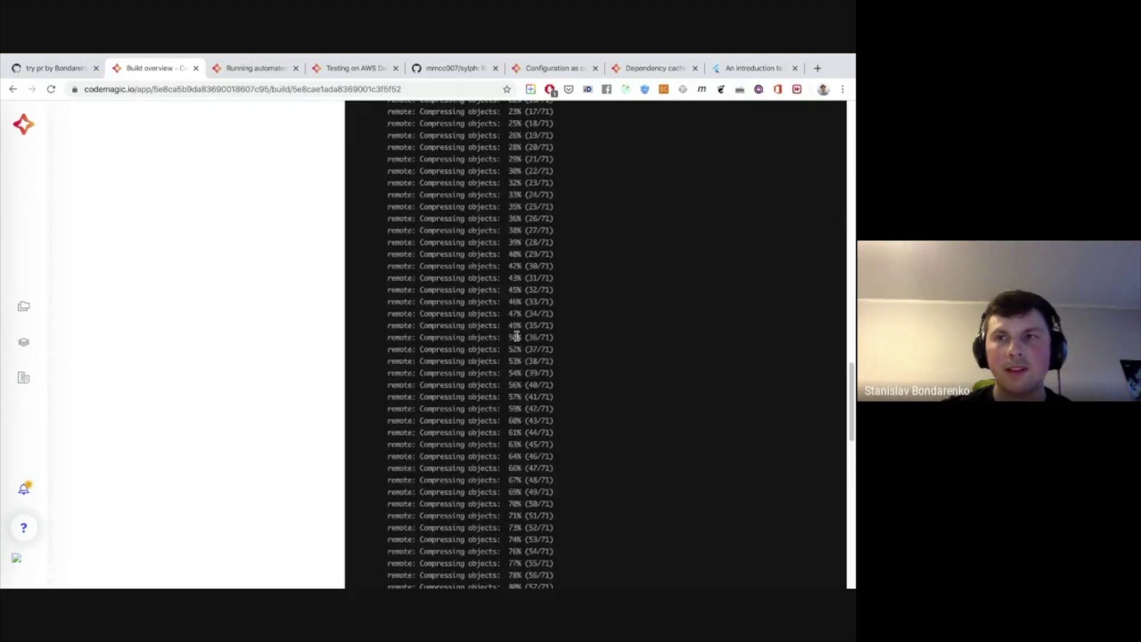
pyautogui.scroll(20, 516, 336)
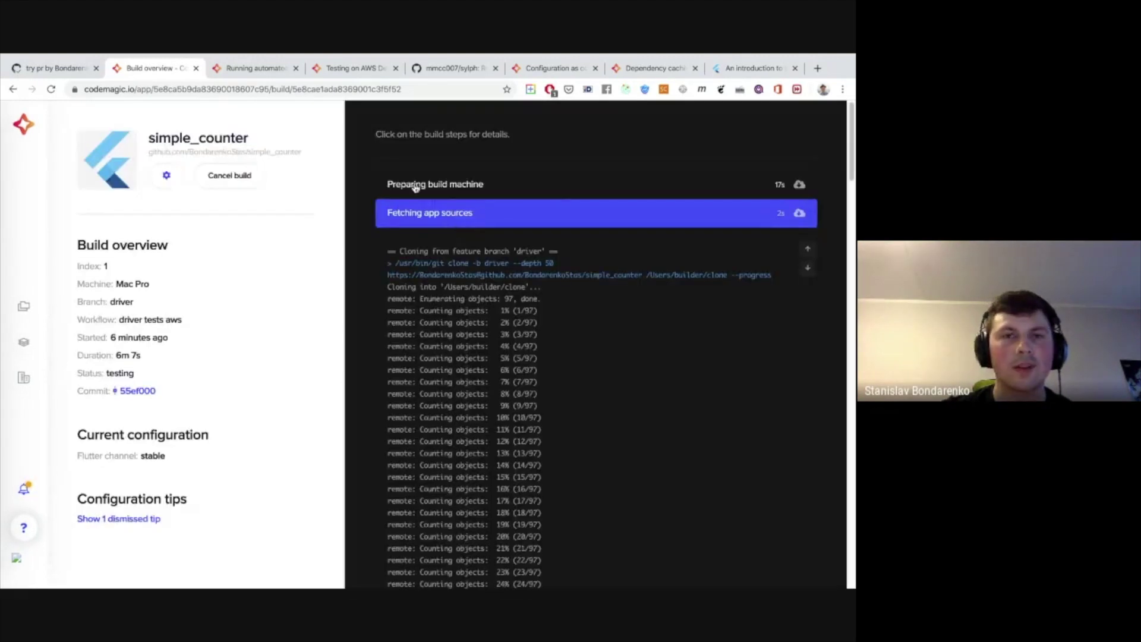
pyautogui.click(415, 185)
pyautogui.scroll(-15, 525, 326)
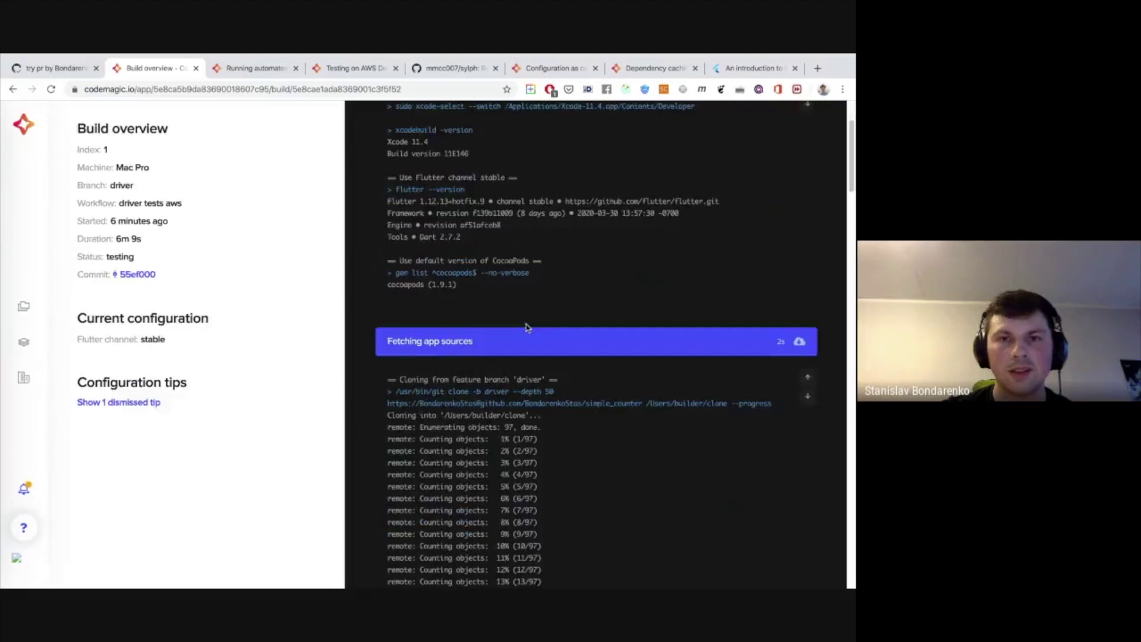
pyautogui.scroll(-18, 525, 324)
pyautogui.scroll(-9, 526, 324)
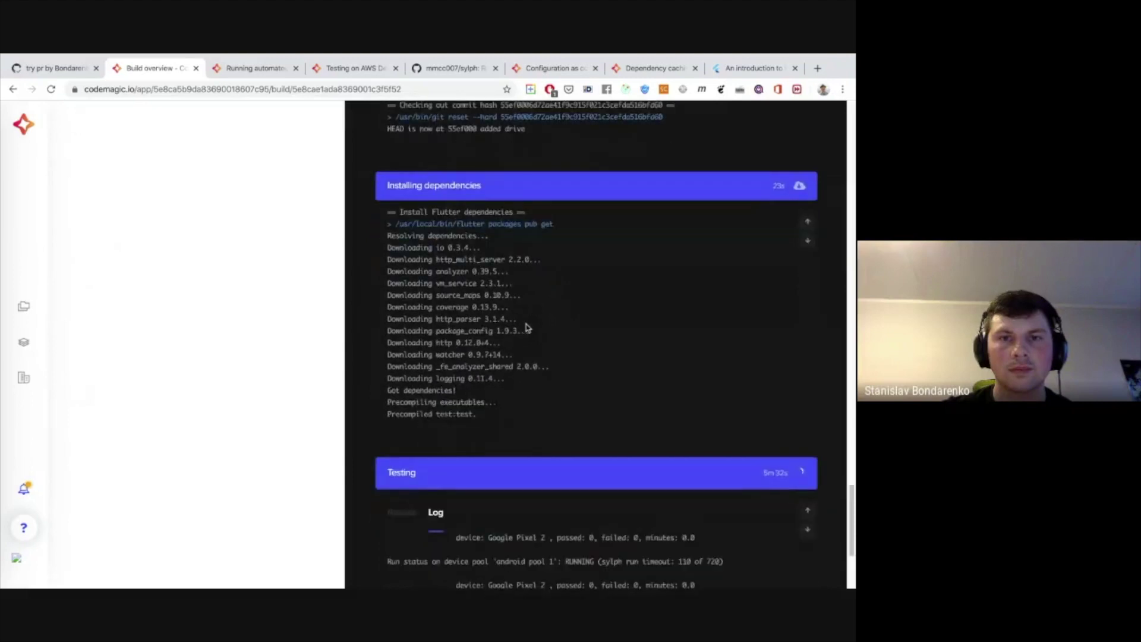
pyautogui.scroll(-5, 525, 326)
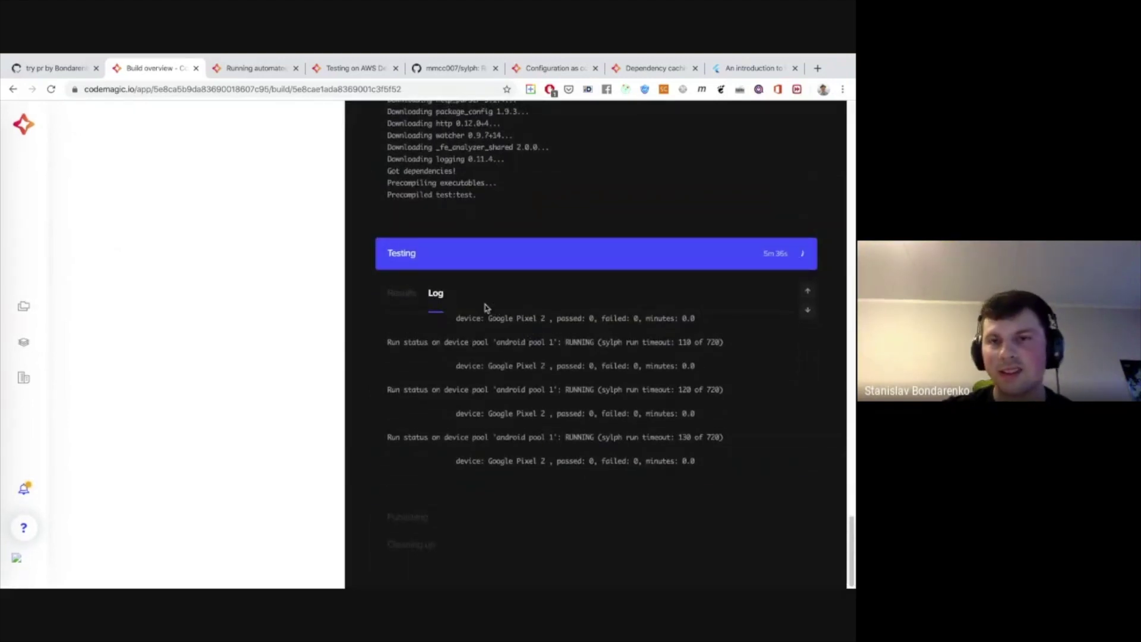
pyautogui.scroll(1, 486, 333)
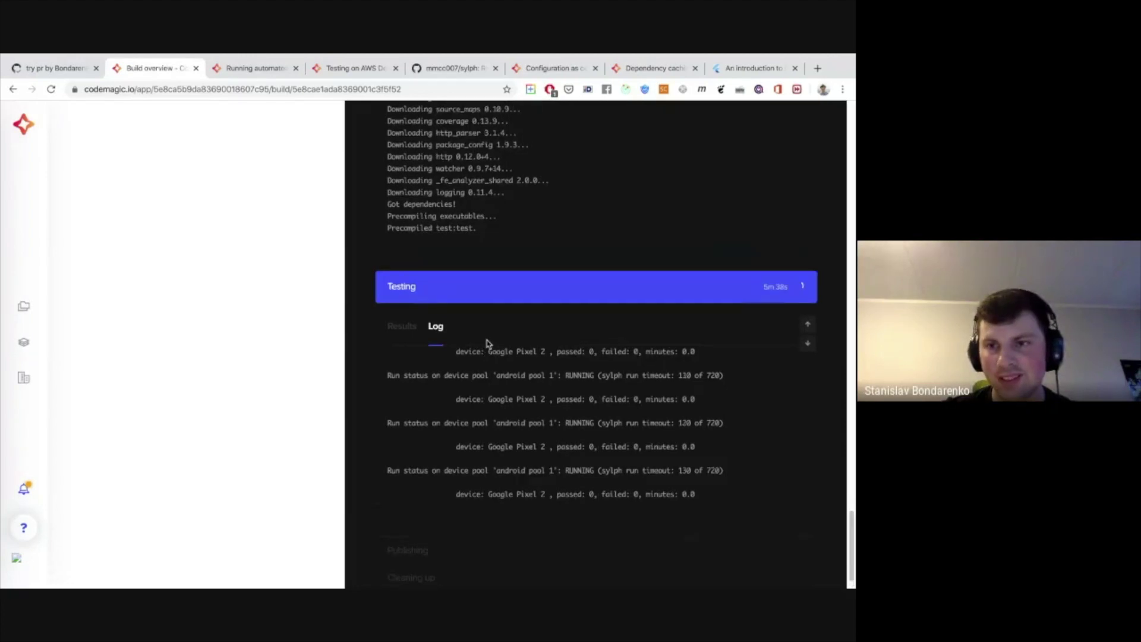
pyautogui.scroll(4, 773, 464)
pyautogui.scroll(-5, 808, 475)
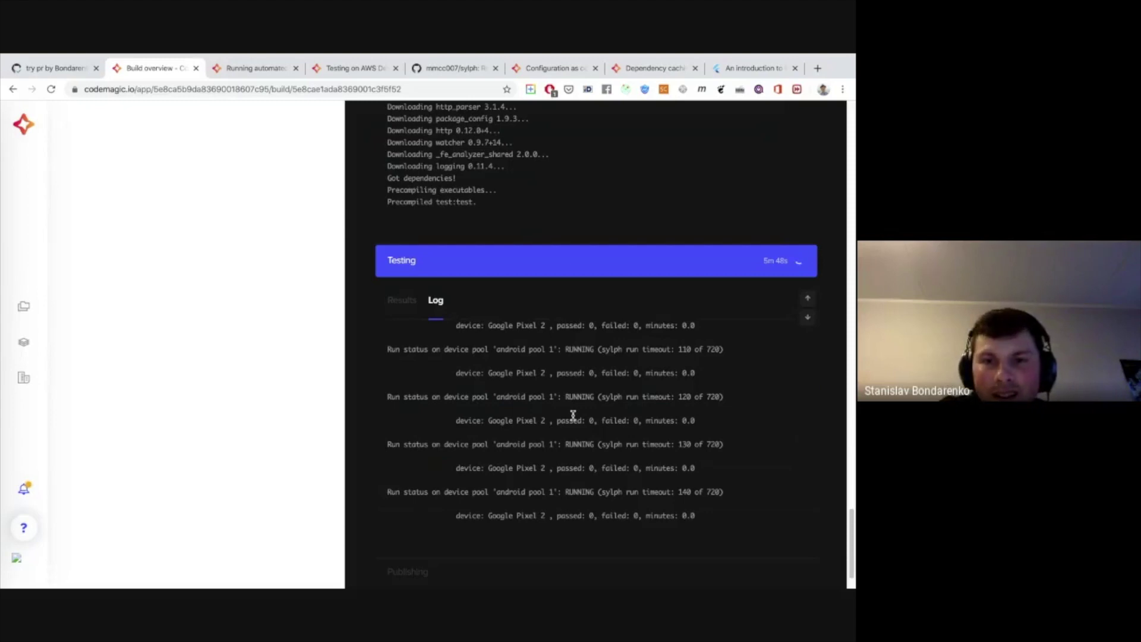
pyautogui.scroll(-1, 572, 414)
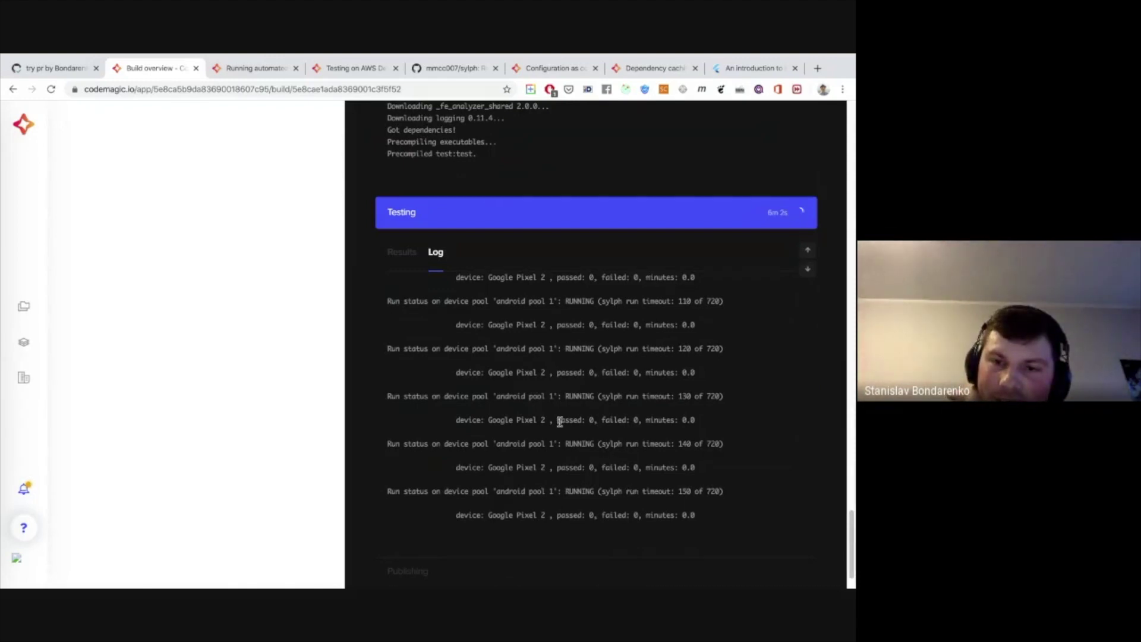
pyautogui.scroll(-2, 559, 421)
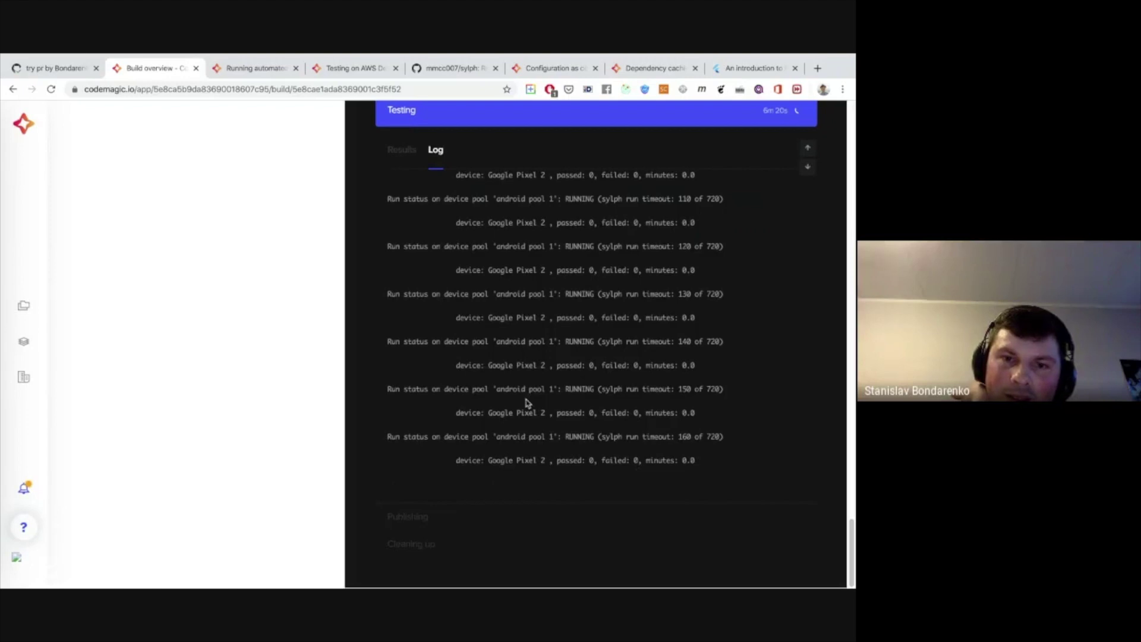
pyautogui.scroll(2, 526, 401)
pyautogui.scroll(-1, 526, 402)
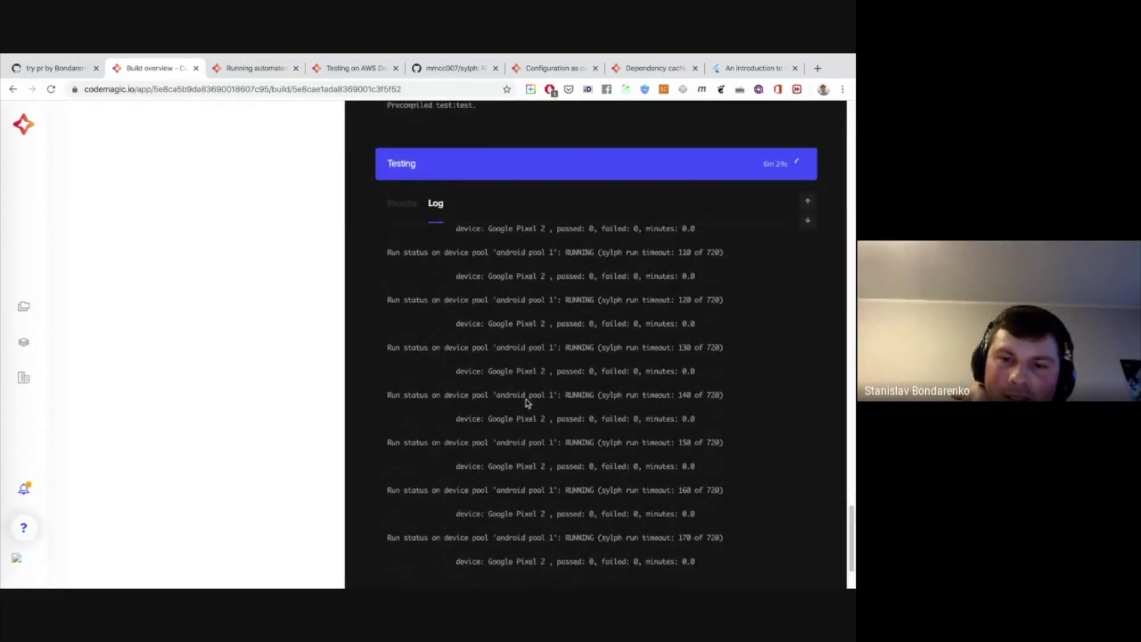
pyautogui.scroll(2, 568, 393)
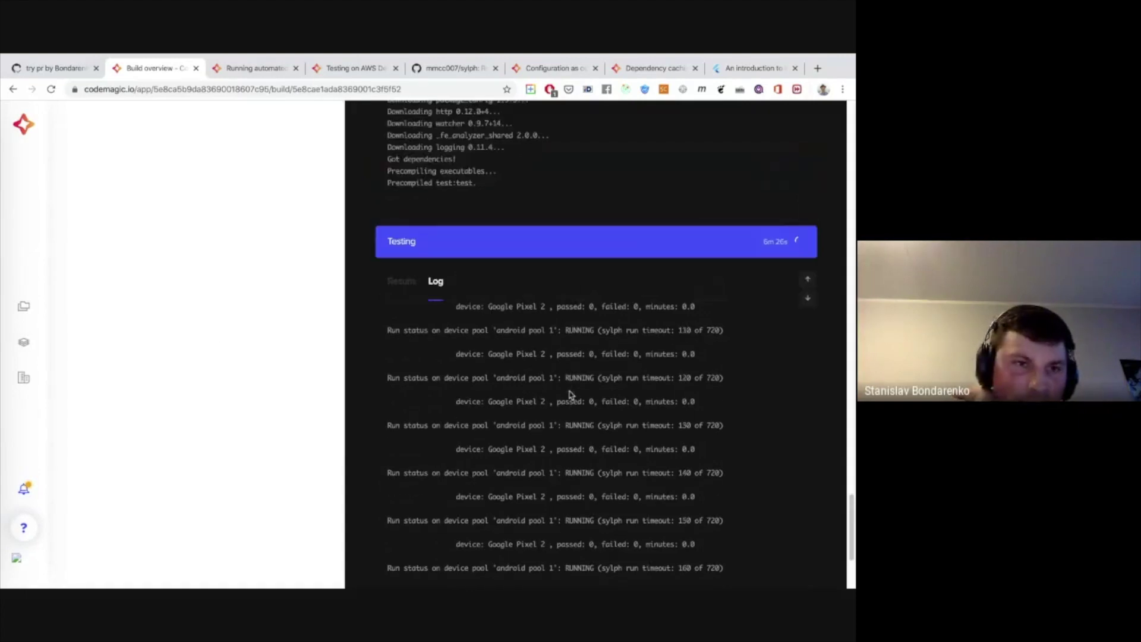
pyautogui.scroll(5, 569, 393)
pyautogui.scroll(-7, 489, 376)
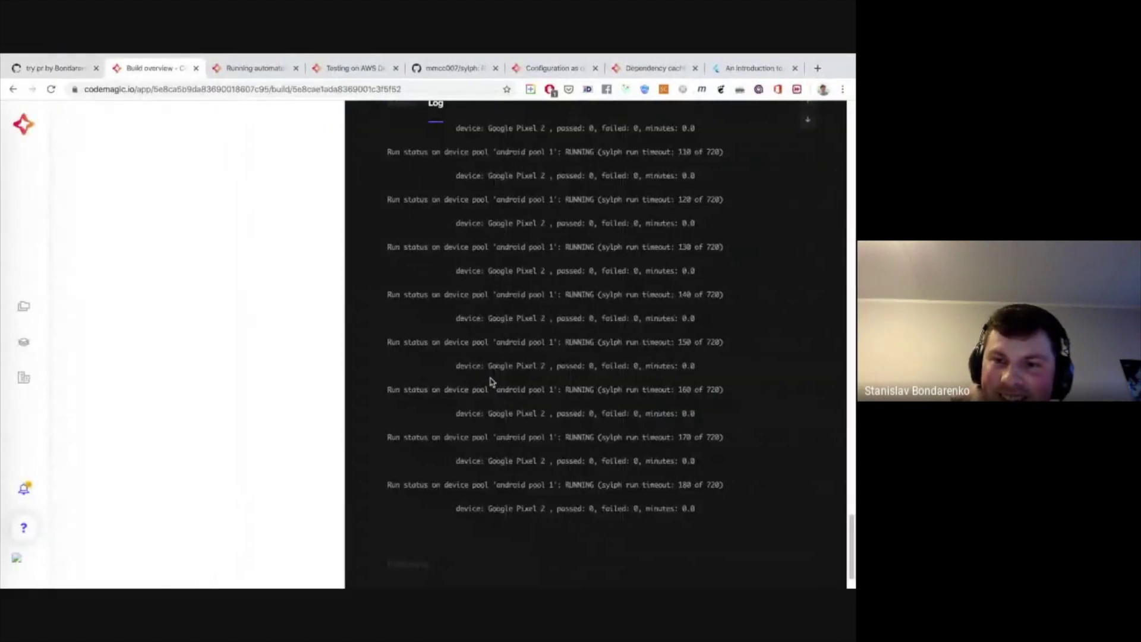
pyautogui.hotkey('ctrl', 'Left')
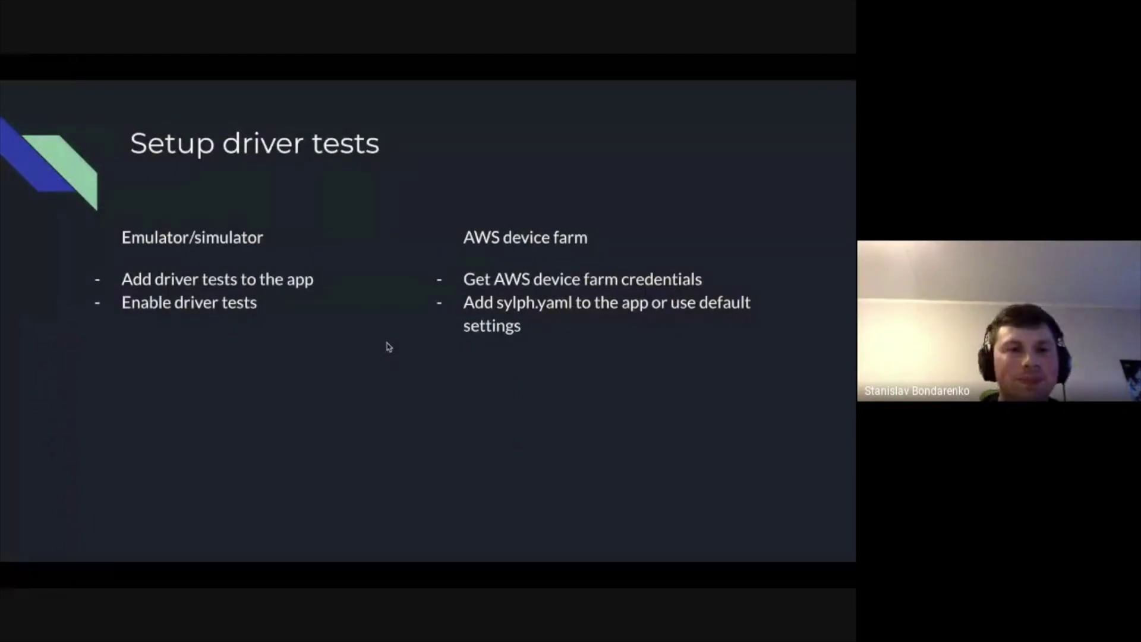
pyautogui.press('Right')
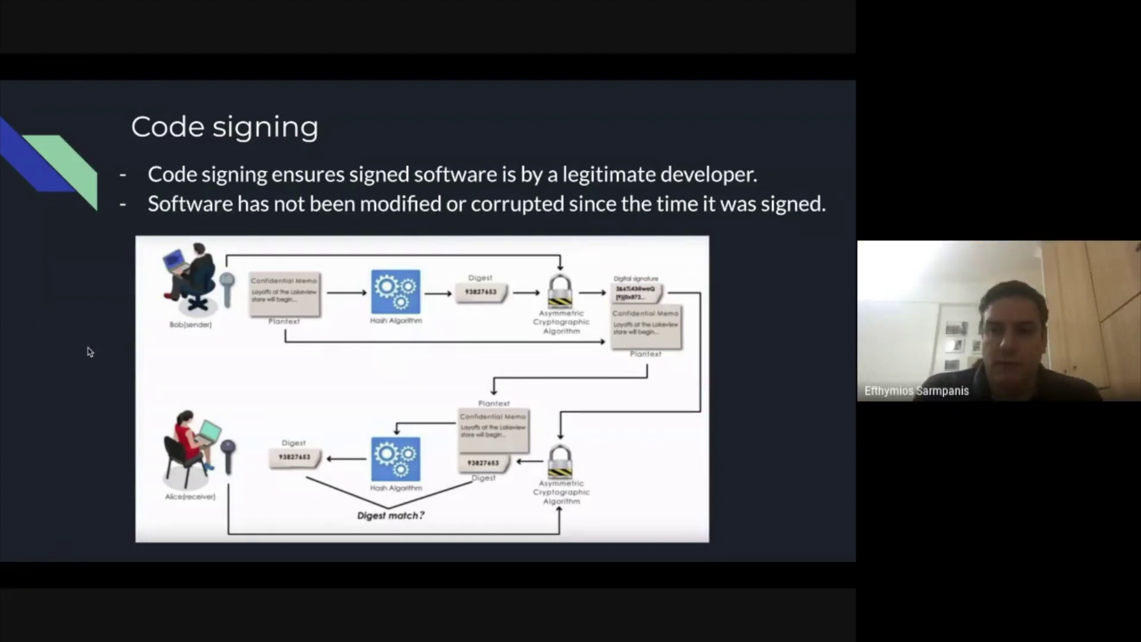
pyautogui.press('Left')
pyautogui.press('Right')
pyautogui.press('Right')
pyautogui.press('Right')
pyautogui.press('Left')
pyautogui.press('Left')
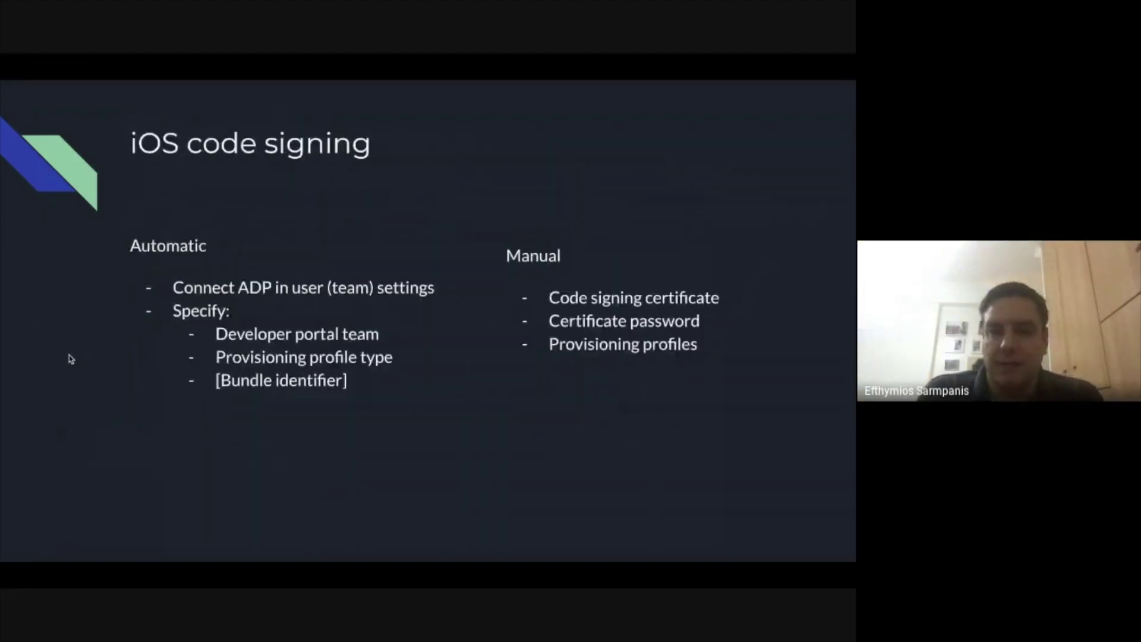
pyautogui.hotkey('ctrl', 'Right')
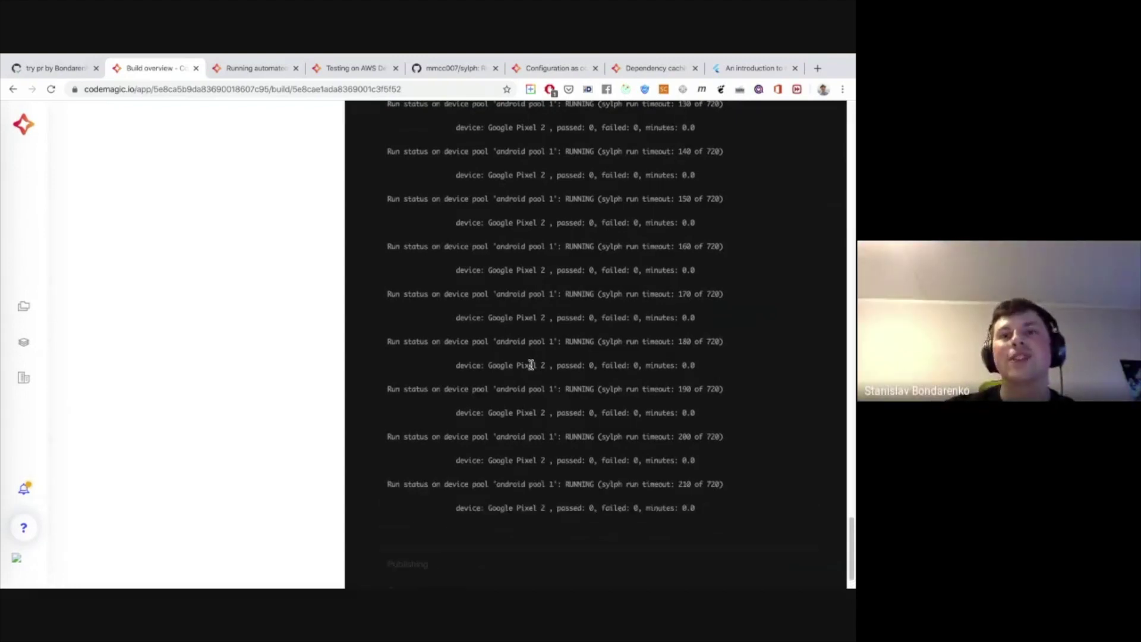
# - Scroll up the AWS test log, then return to the presentation's Code signing slide
pyautogui.scroll(3, 530, 364)
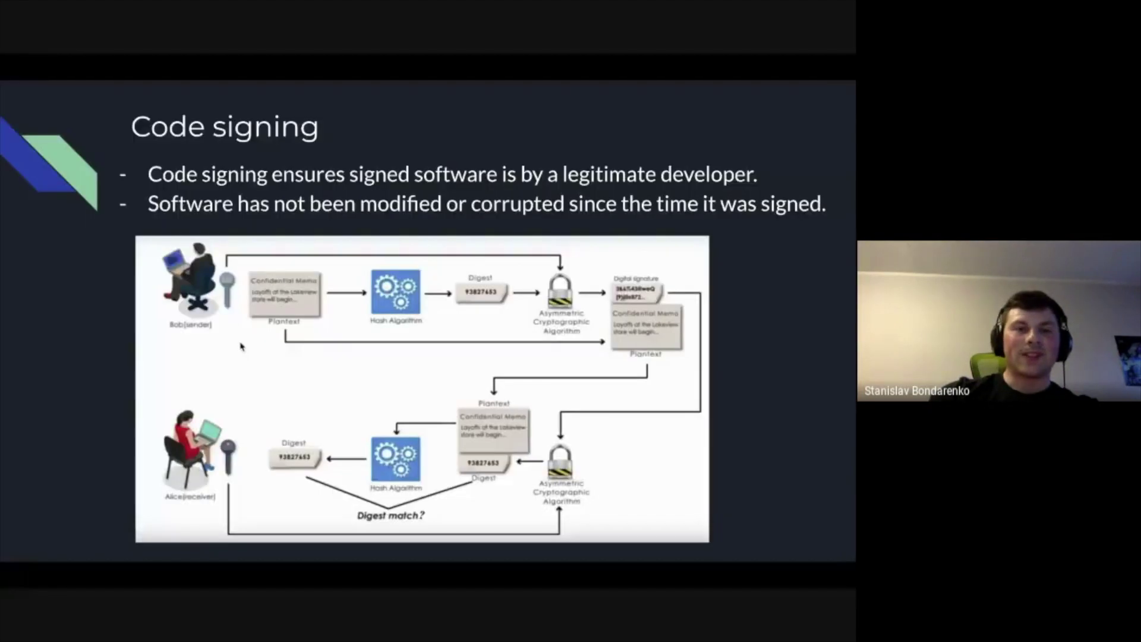
pyautogui.press('Right')
pyautogui.press('Left')
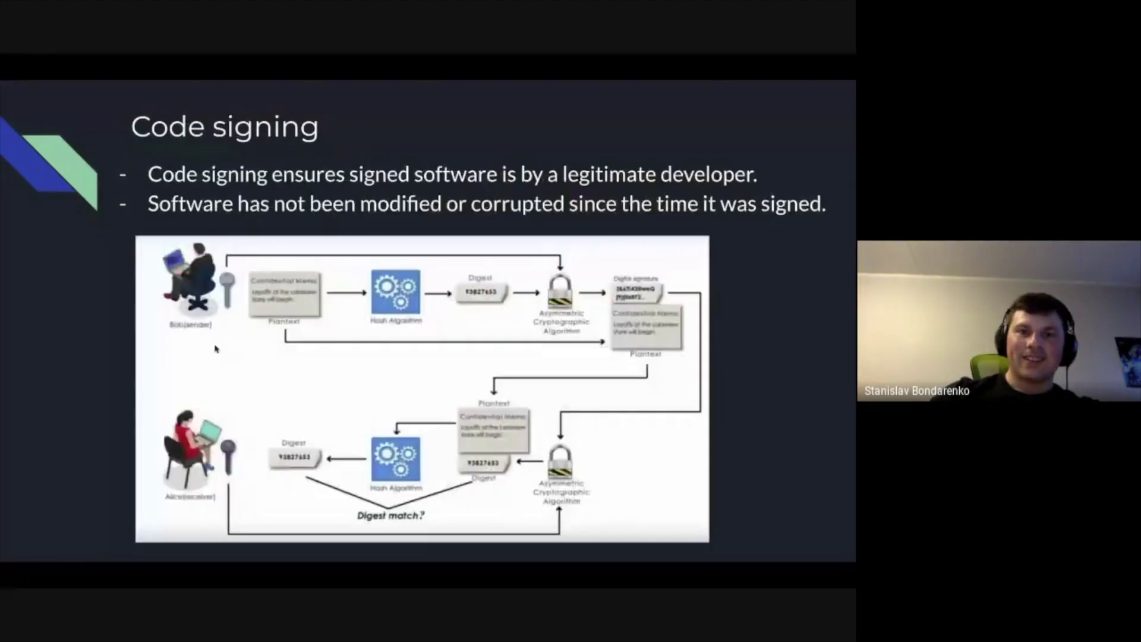
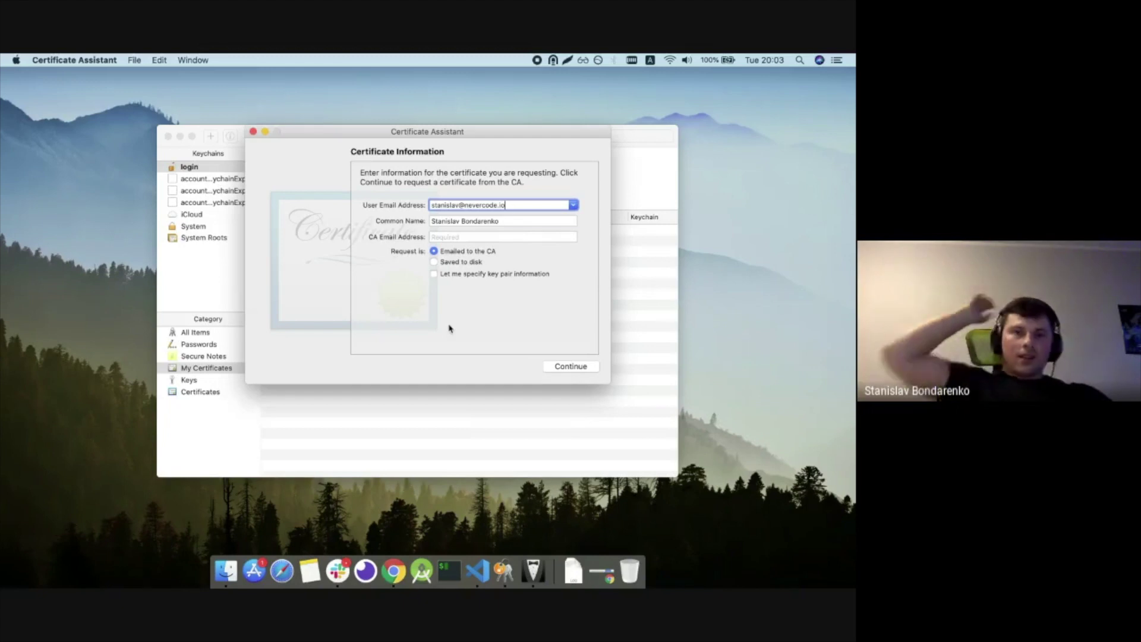
# - Save the certificate signing request to disk on the Desktop and finish Certificate Assistant
pyautogui.click(450, 264)
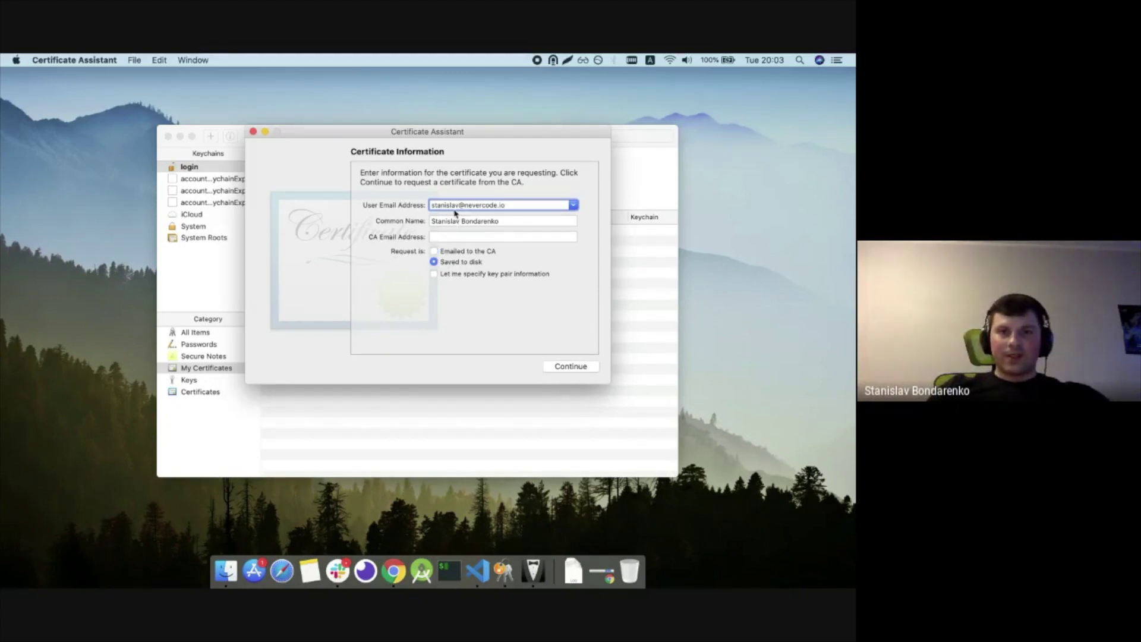
pyautogui.click(477, 237)
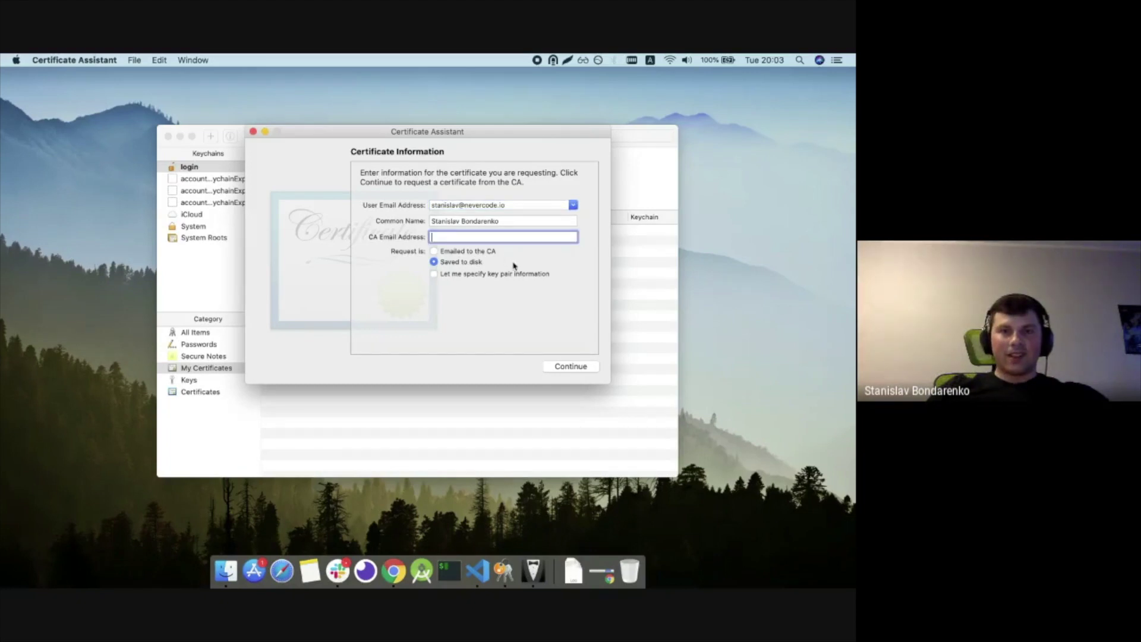
pyautogui.click(561, 371)
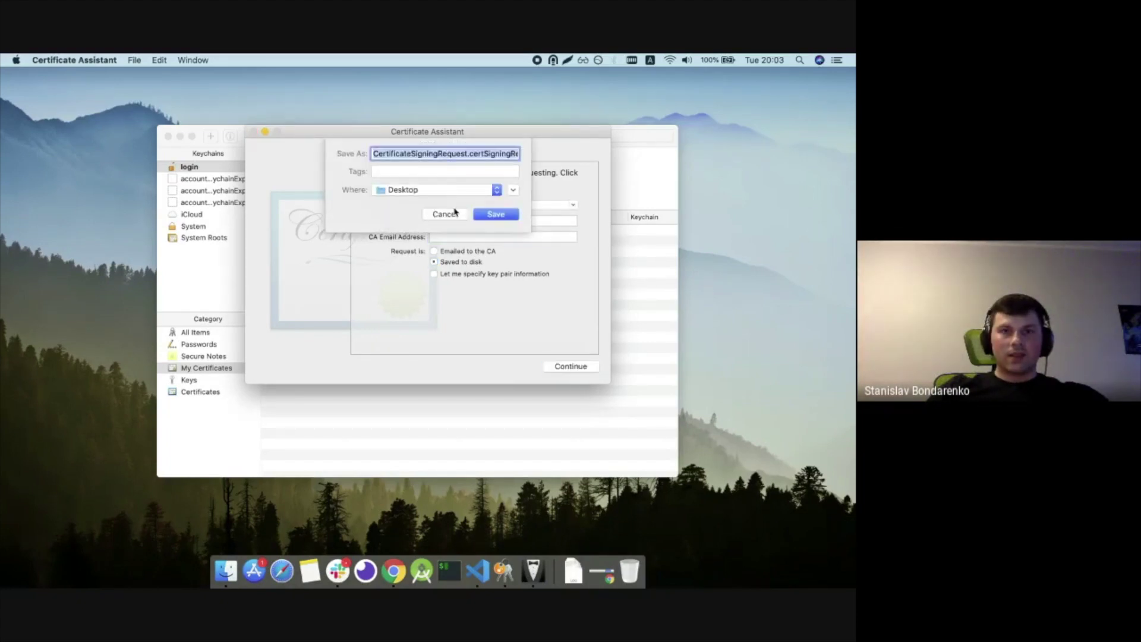
pyautogui.click(496, 215)
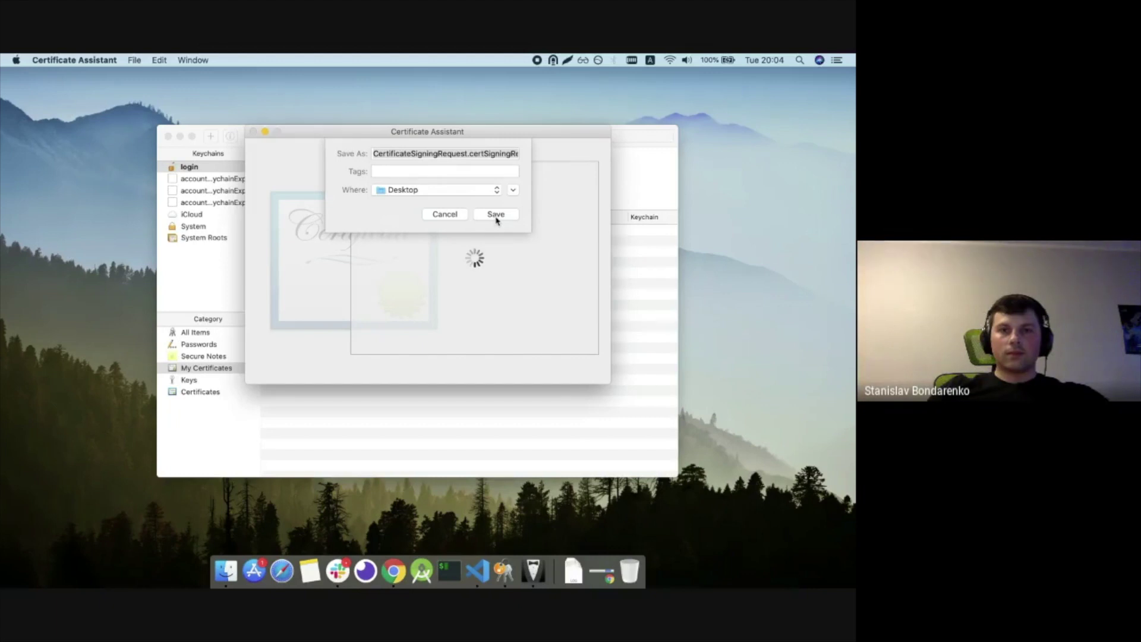
pyautogui.click(496, 217)
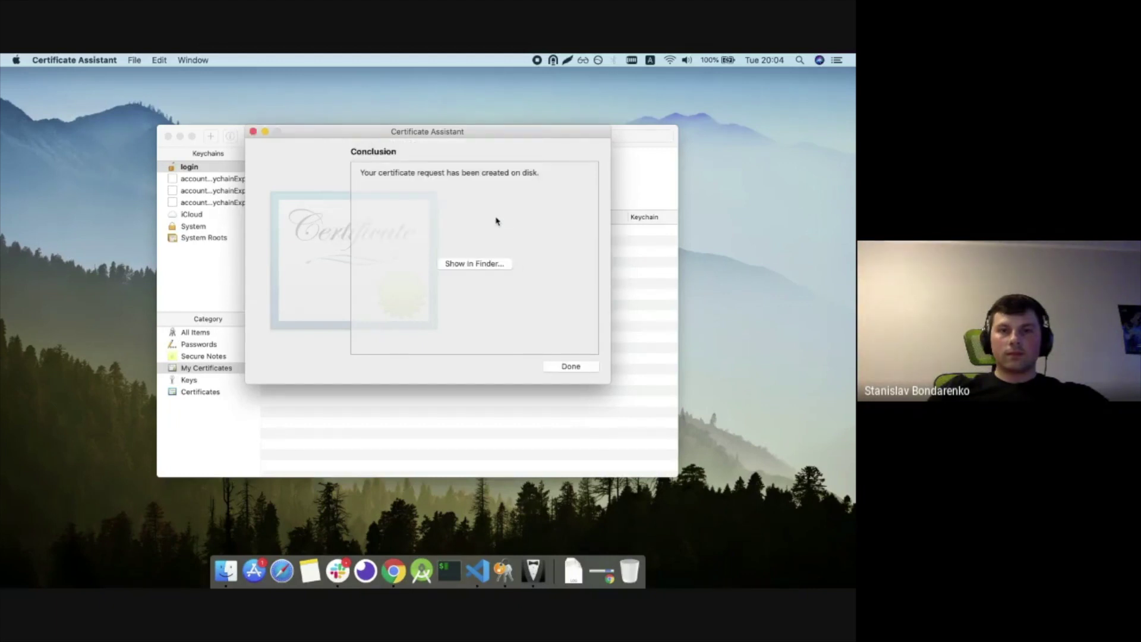
pyautogui.click(567, 366)
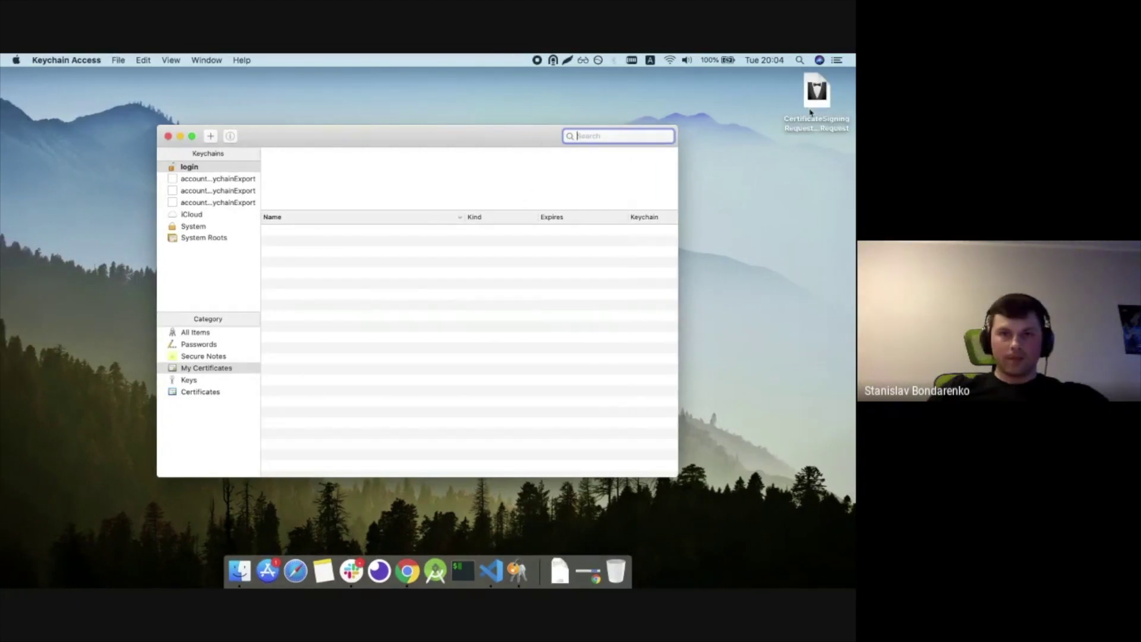
# - Close the Configuration as code and sylph docs tabs, then load Apple's Register Provisioning Profile page
pyautogui.hotkey('ctrl', 'Right')
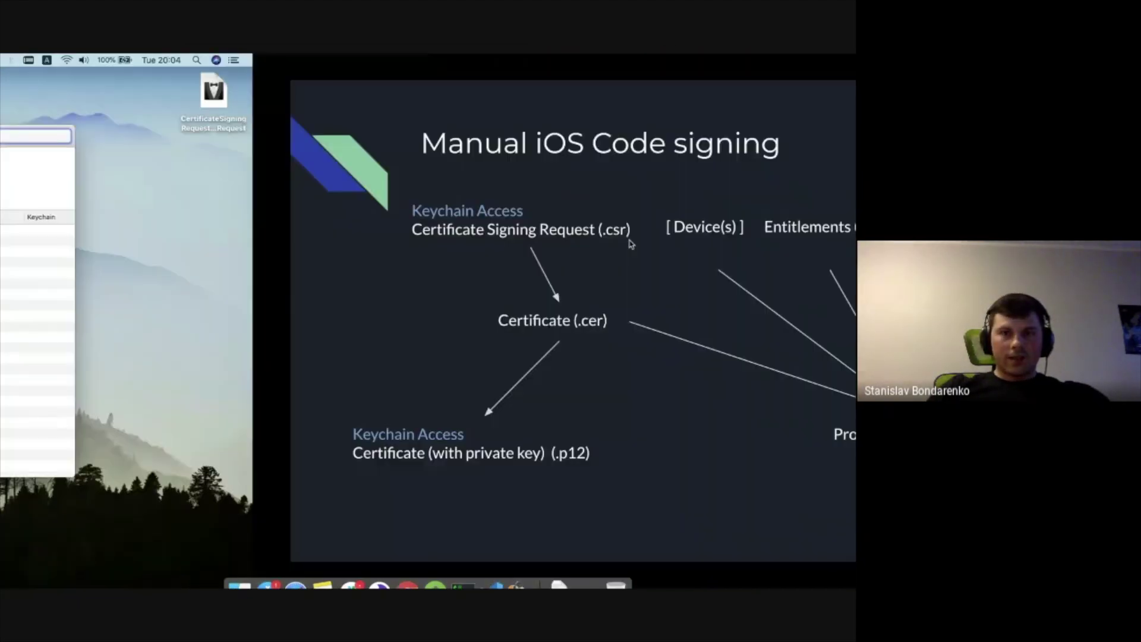
pyautogui.hotkey('ctrl', 'Right')
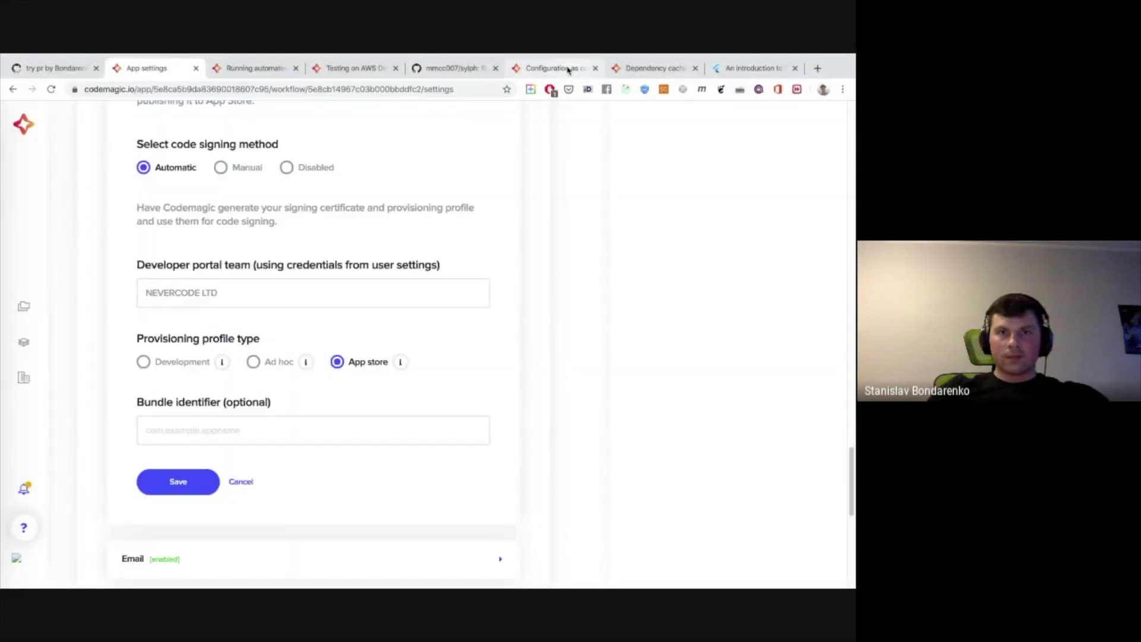
pyautogui.click(567, 69)
pyautogui.click(437, 74)
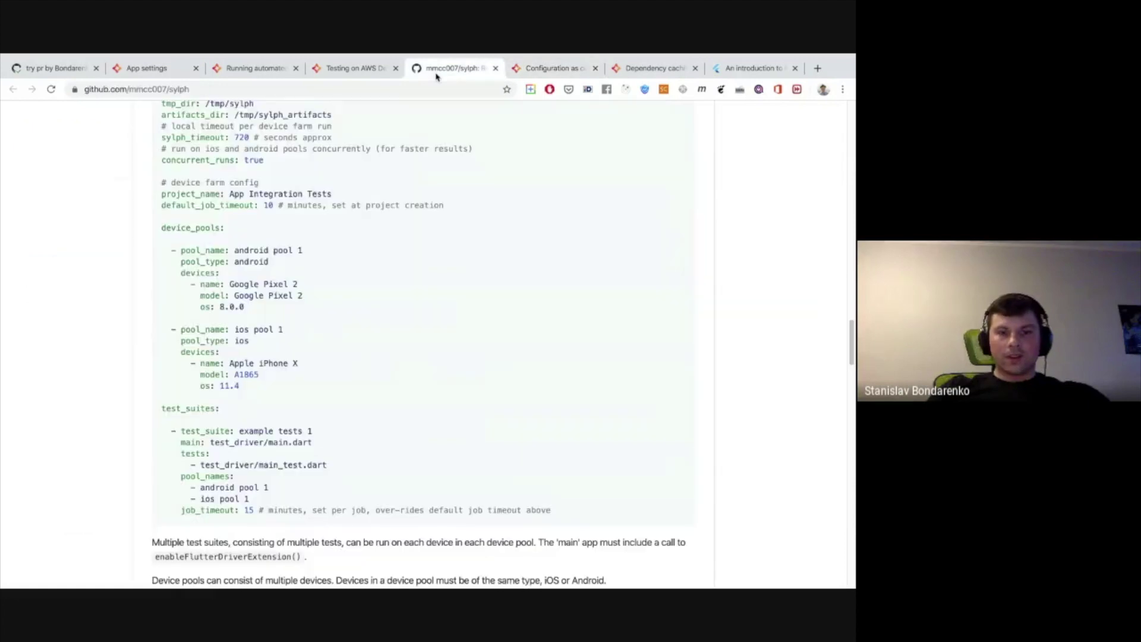
pyautogui.hotkey('ctrl', 'w')
pyautogui.hotkey('ctrl', 'w')
pyautogui.hotkey('ctrl', 'w')
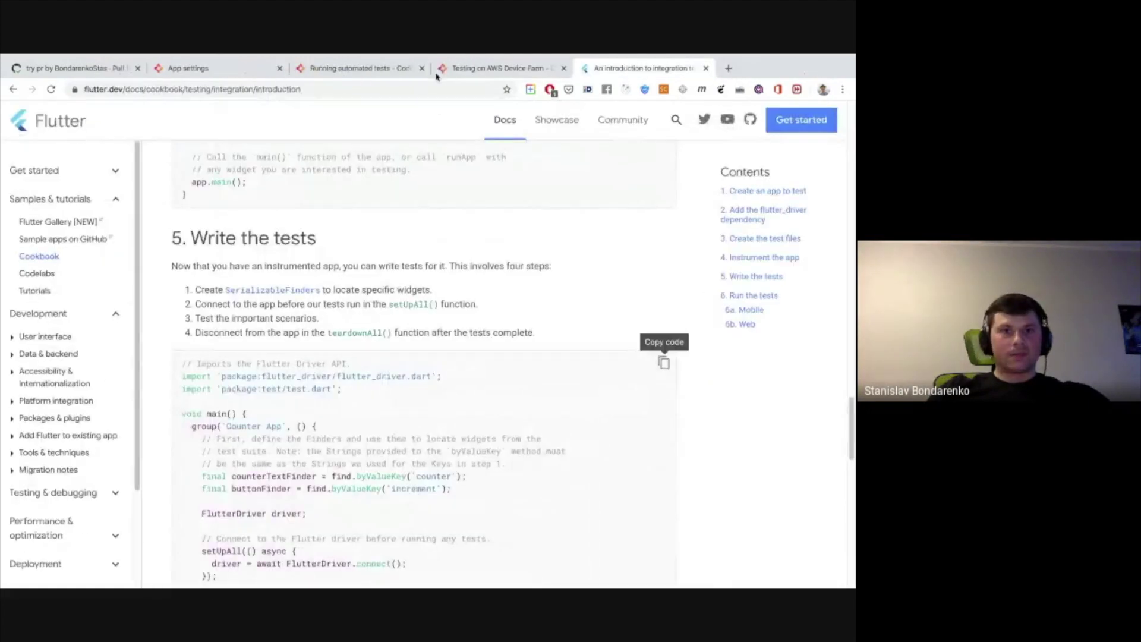
pyautogui.hotkey('ctrl', 'shift', 'Tab')
pyautogui.hotkey('ctrl', 'w')
pyautogui.hotkey('ctrl', 'w')
pyautogui.hotkey('ctrl', 'w')
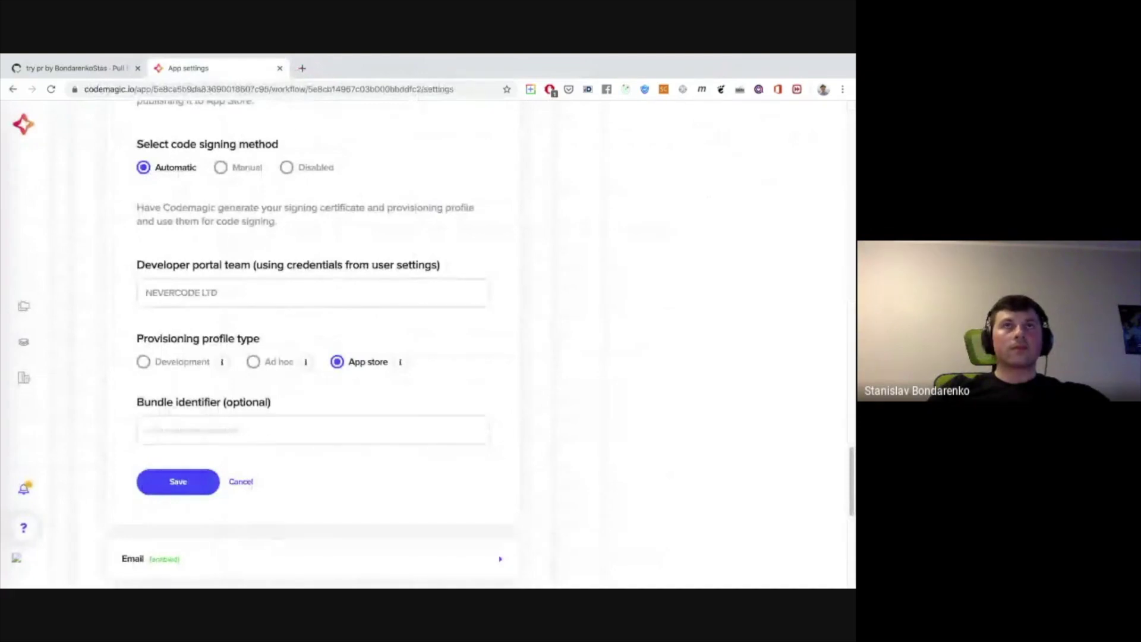
pyautogui.hotkey('ctrl', 't')
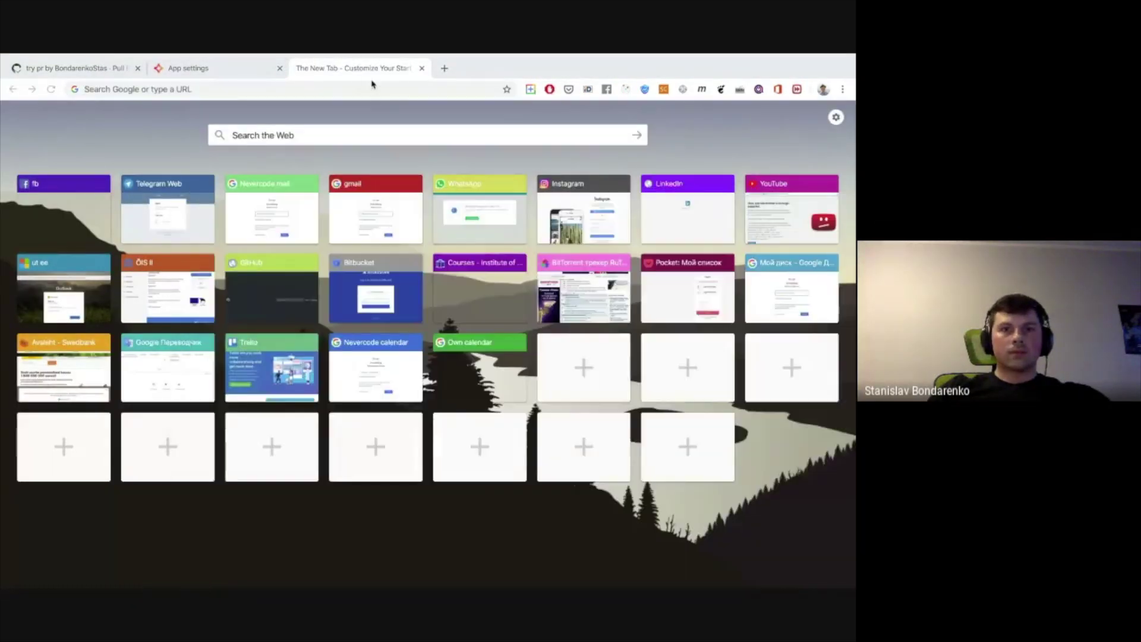
pyautogui.hotkey('ctrl', 'shift', 't')
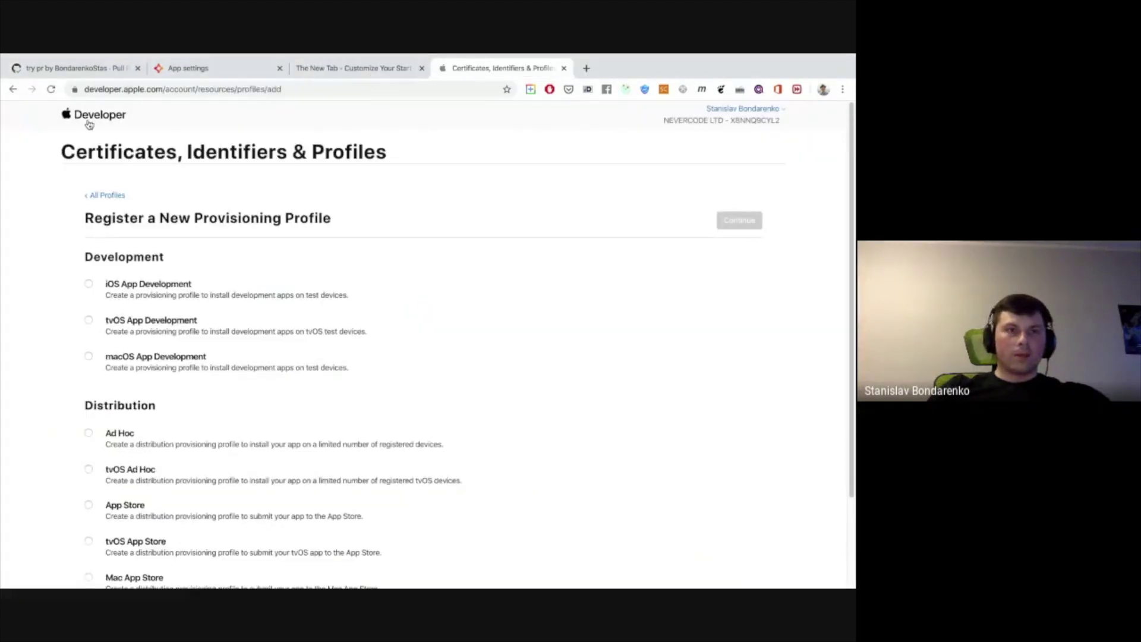
# - Sign in to the Apple Developer account with its password and go to Certificates, IDs & Profiles
pyautogui.click(89, 124)
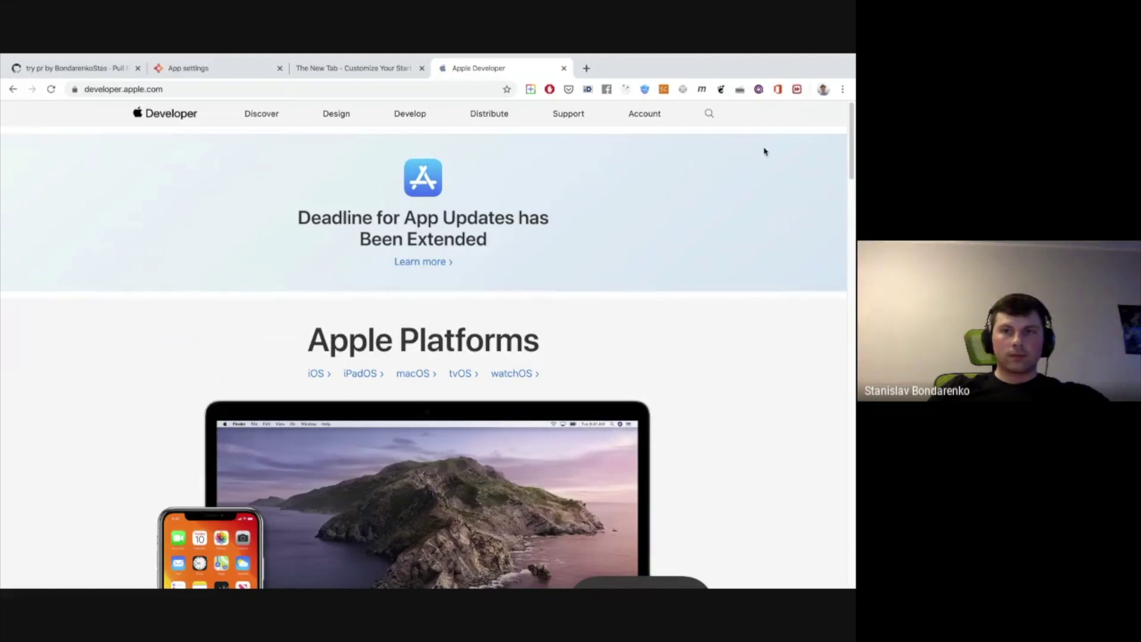
pyautogui.click(644, 115)
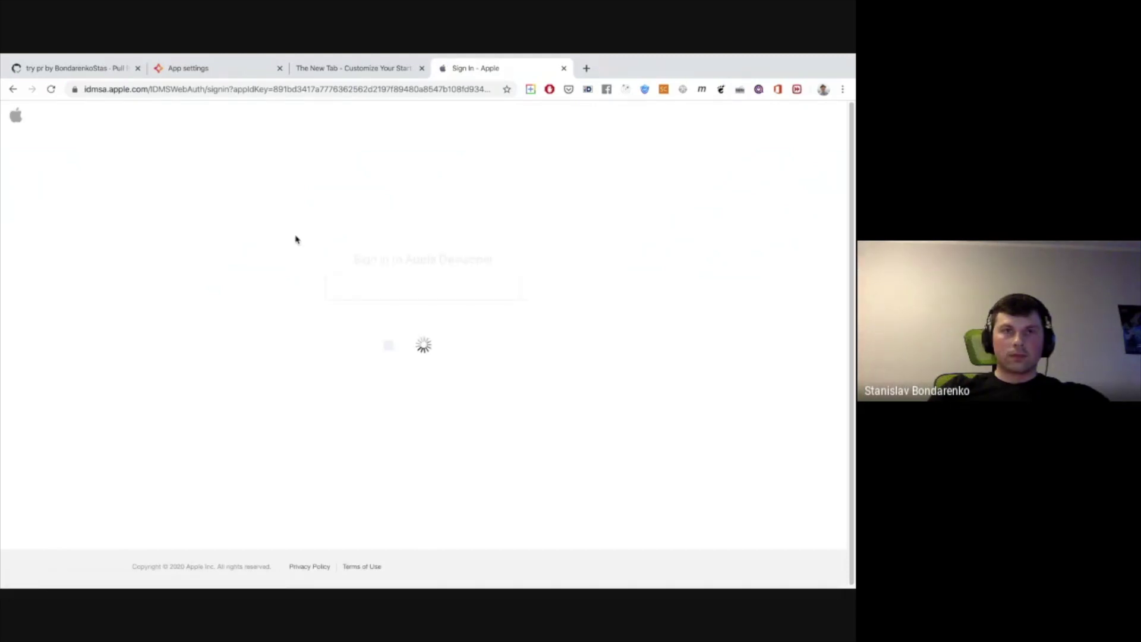
pyautogui.write('••••••••••••')
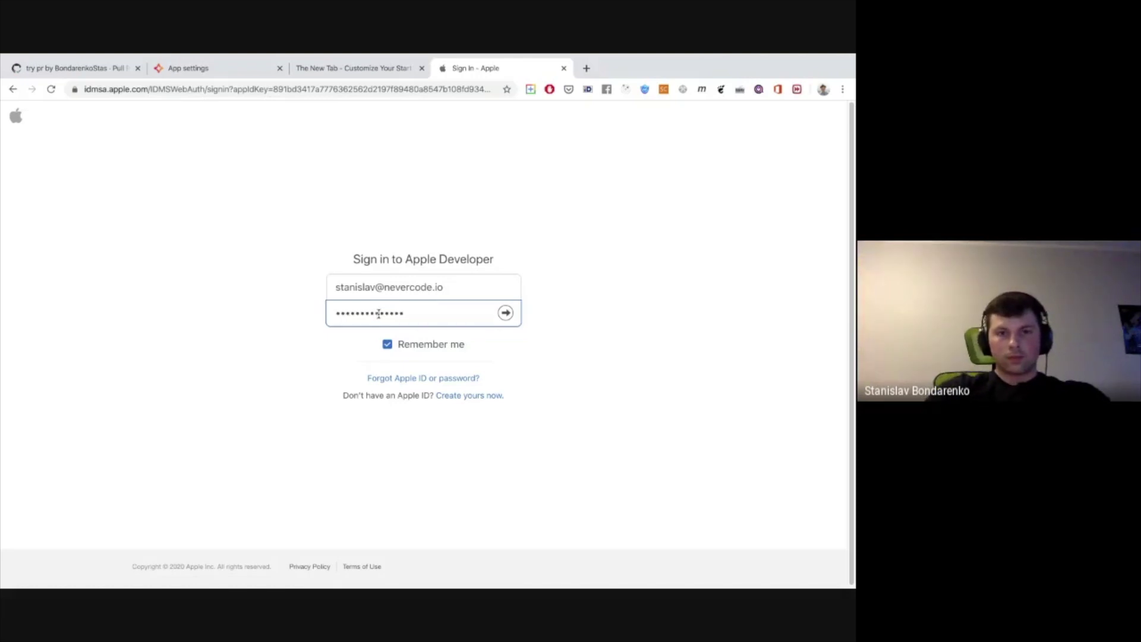
pyautogui.press('Return')
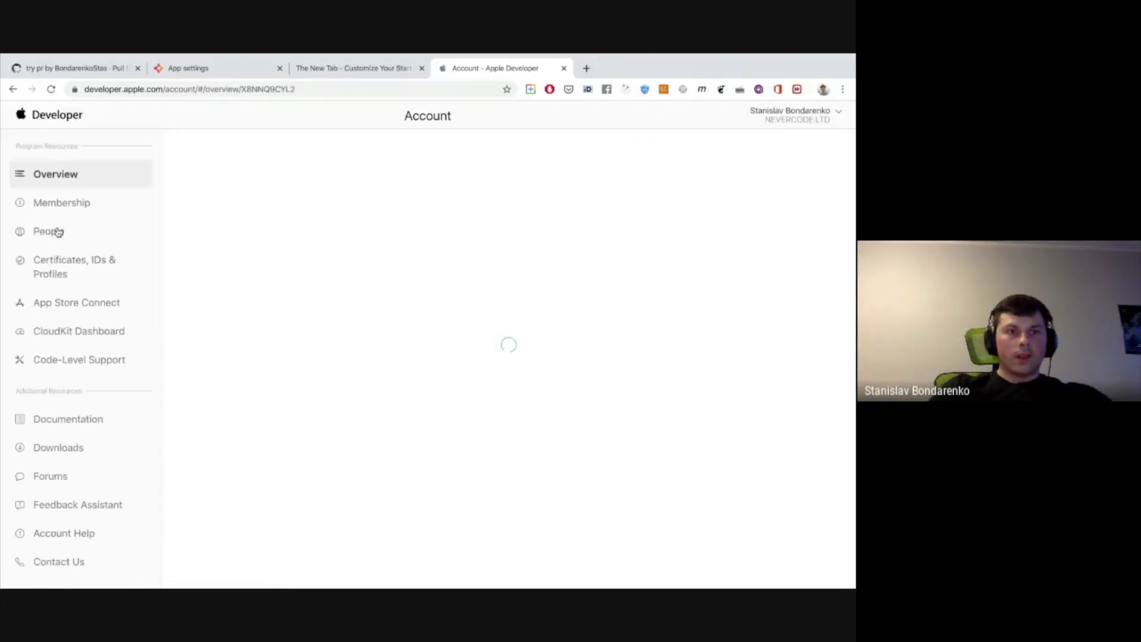
pyautogui.click(58, 265)
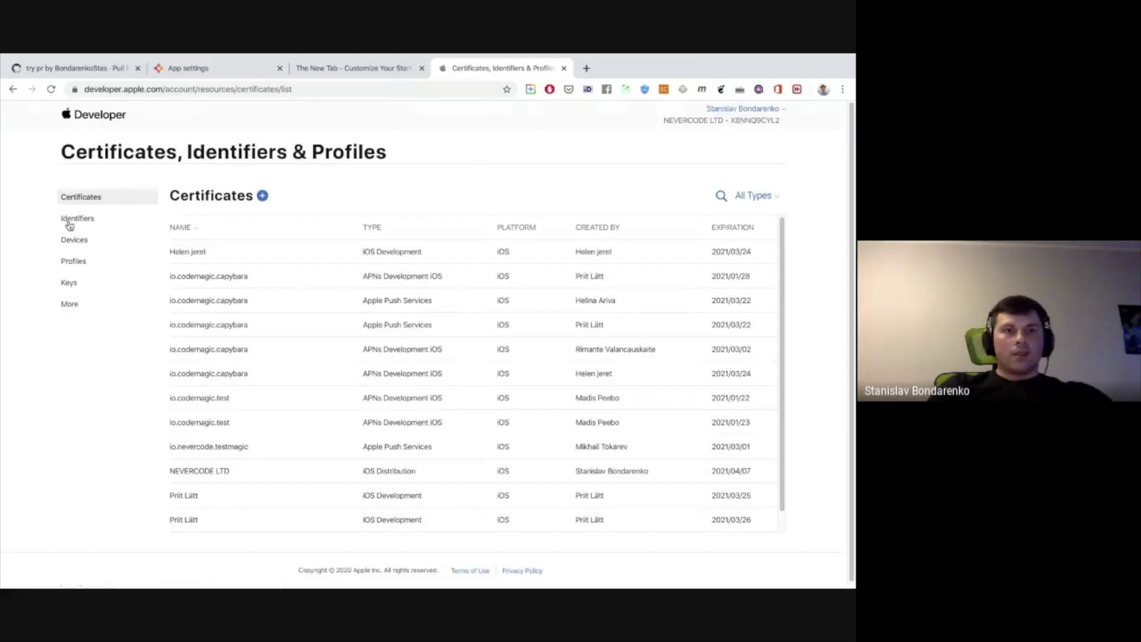
# - From the Identifiers list, start registering a new identifier of type App IDs
pyautogui.click(70, 221)
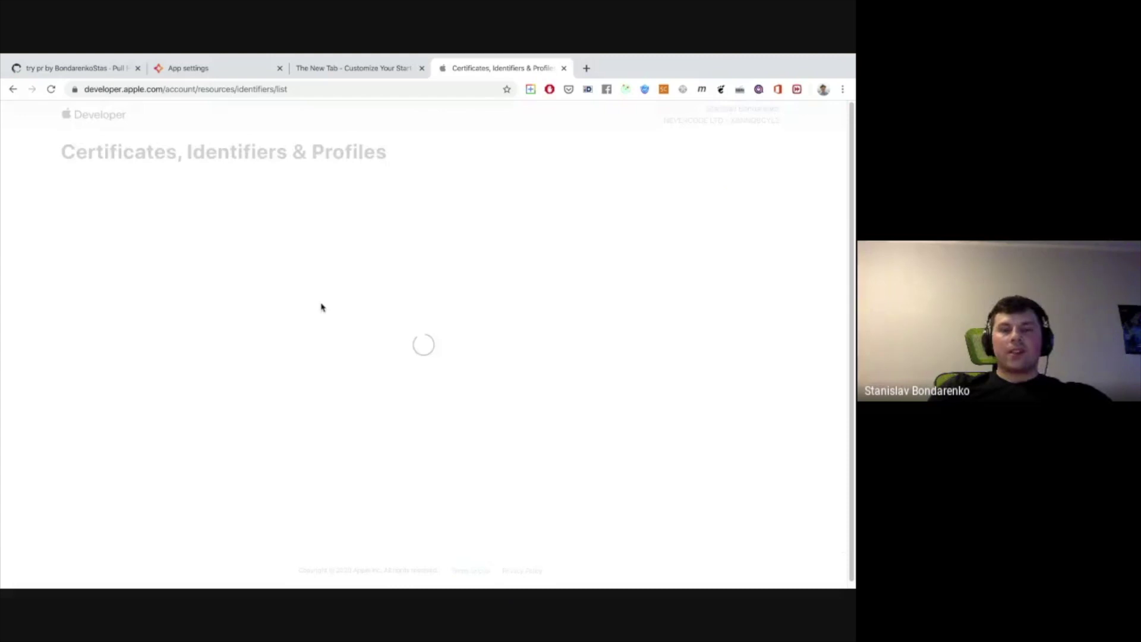
pyautogui.scroll(-4, 321, 306)
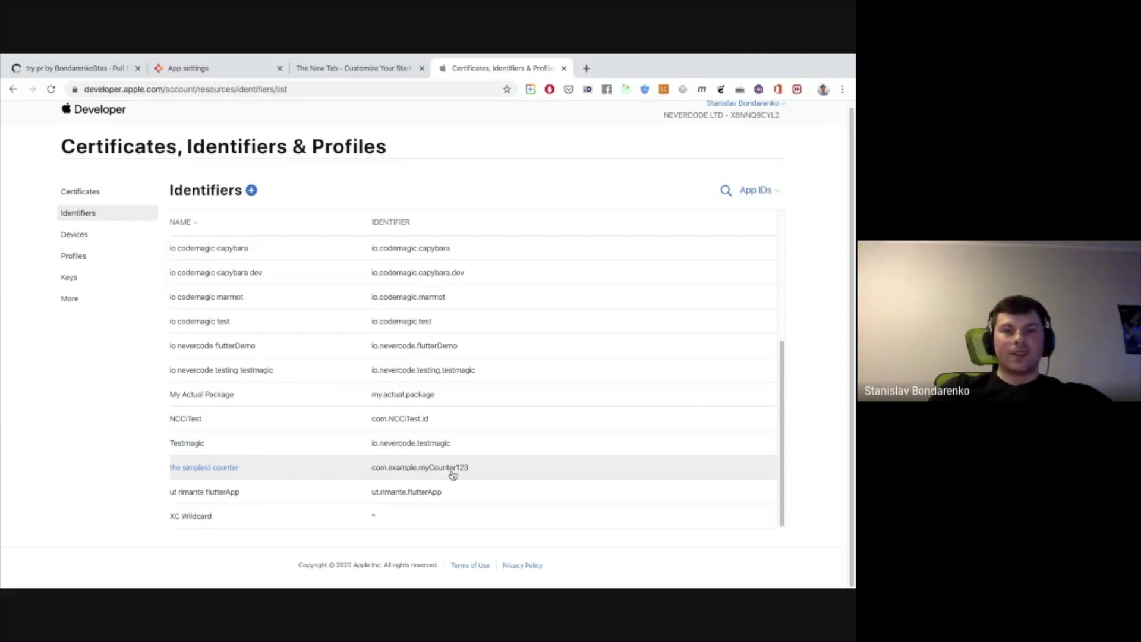
pyautogui.scroll(1, 319, 452)
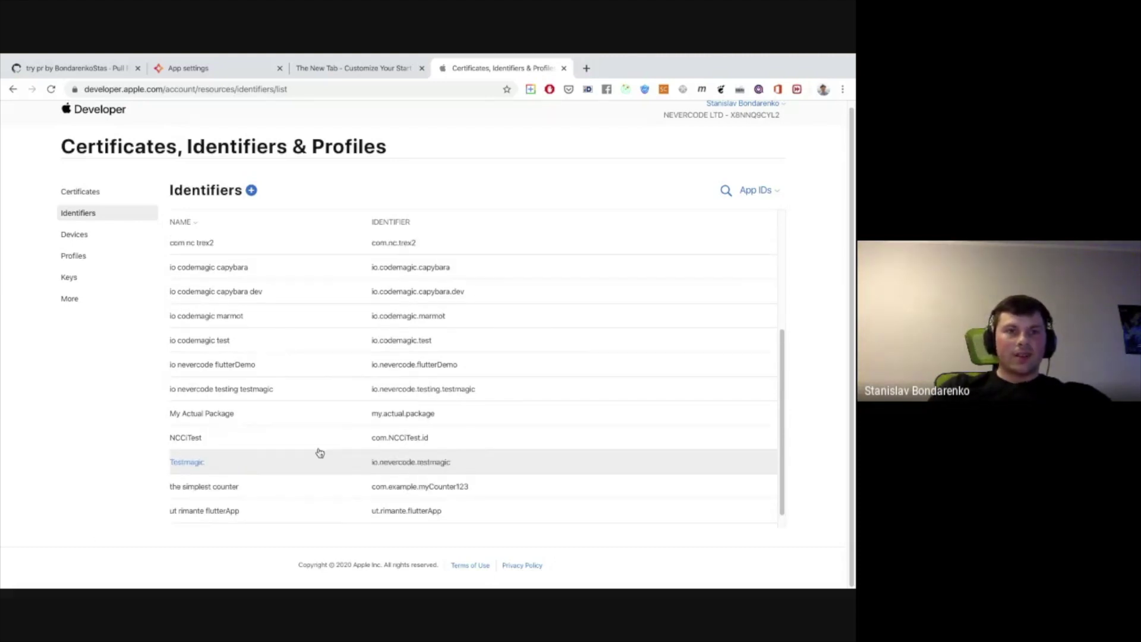
pyautogui.scroll(3, 319, 453)
pyautogui.click(251, 190)
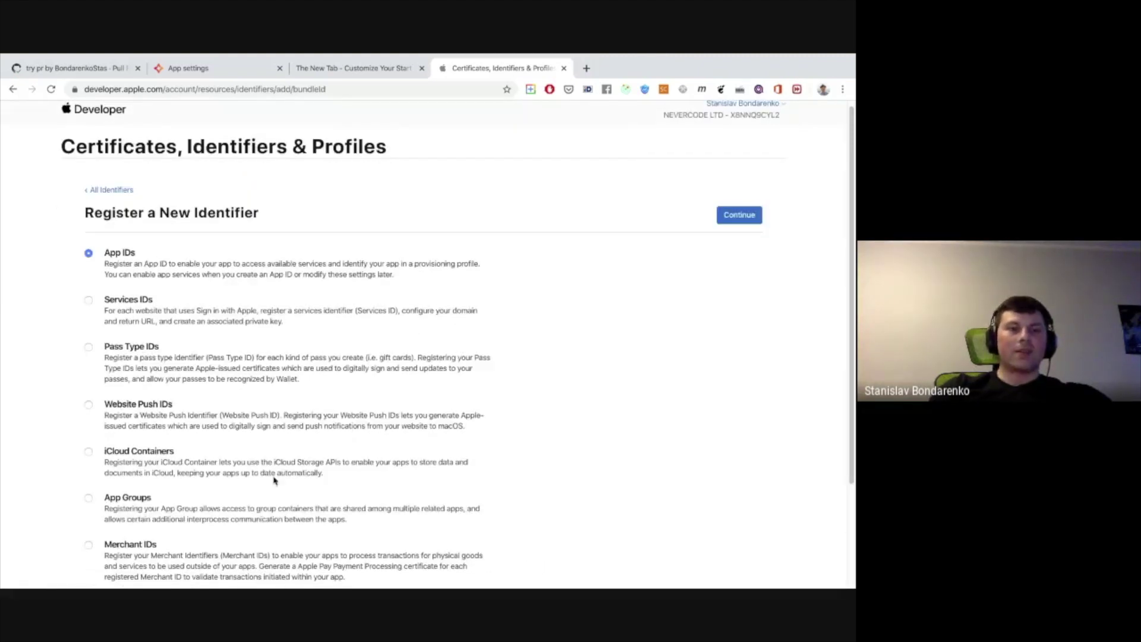
pyautogui.scroll(-3, 275, 480)
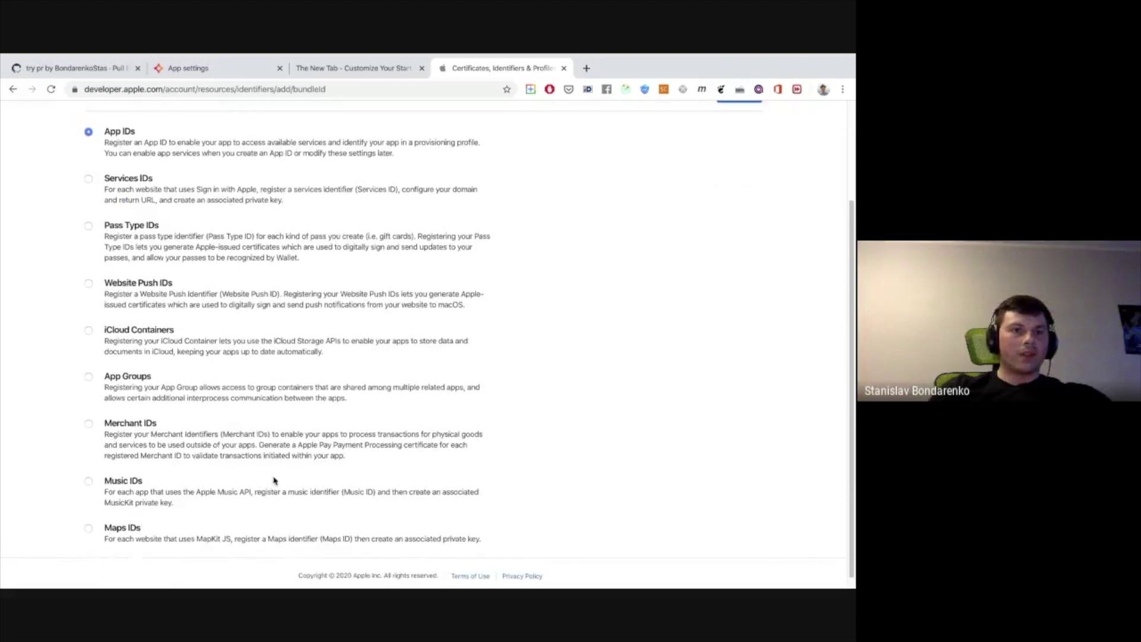
pyautogui.scroll(3, 274, 480)
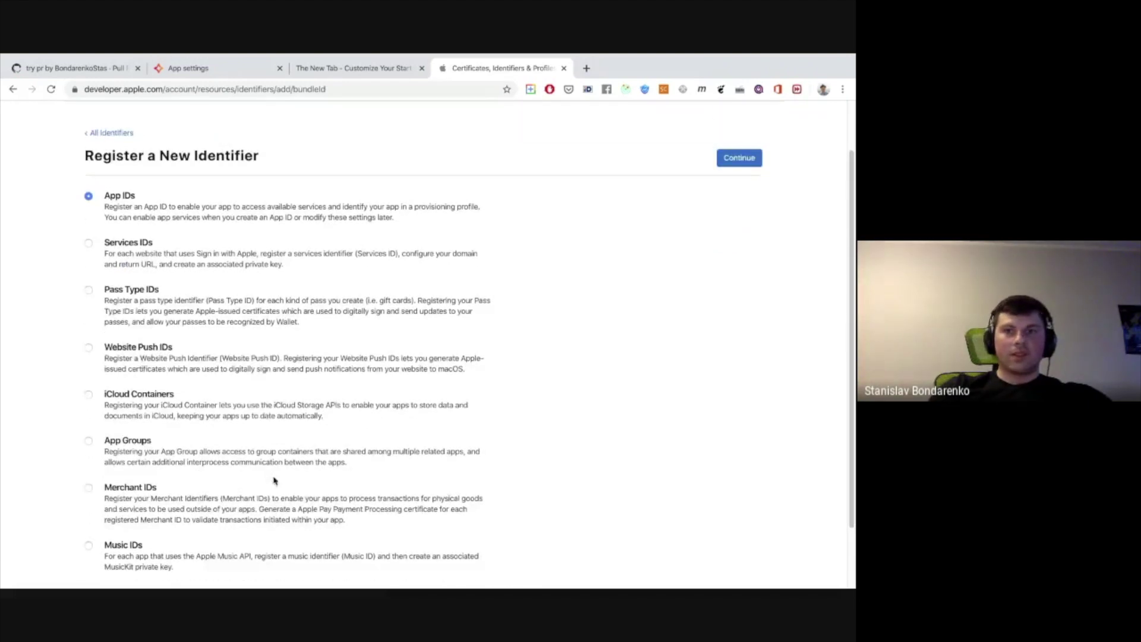
pyautogui.click(736, 221)
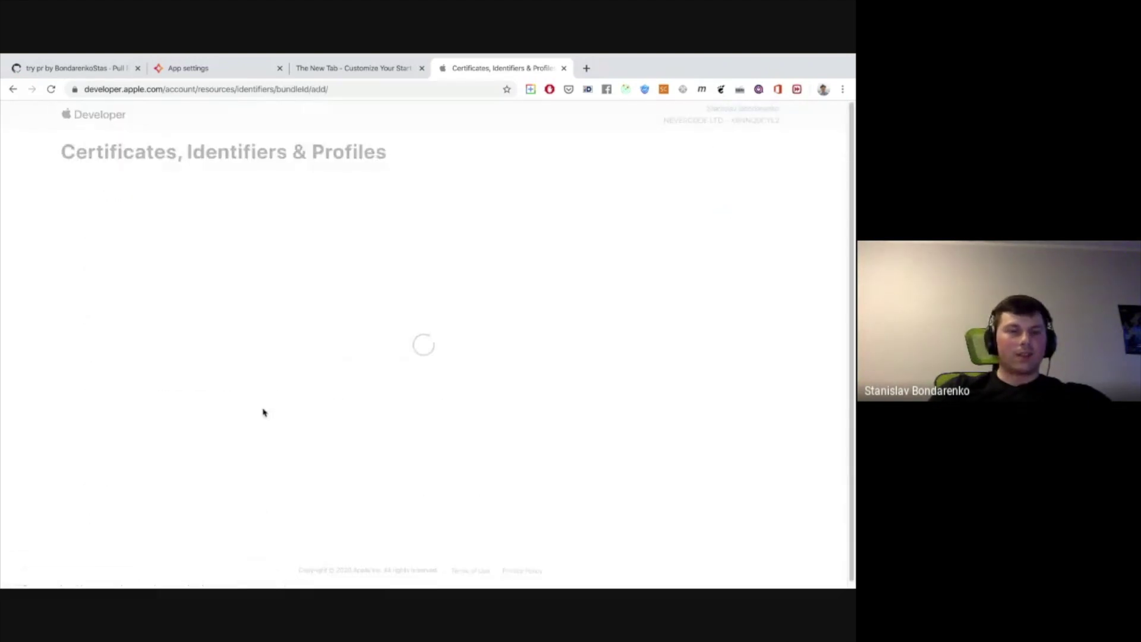
# - Enter 'vfdsfdsfs' as the App ID description and set the bundle ID type to Explicit
pyautogui.click(204, 314)
pyautogui.write('vfdsf')
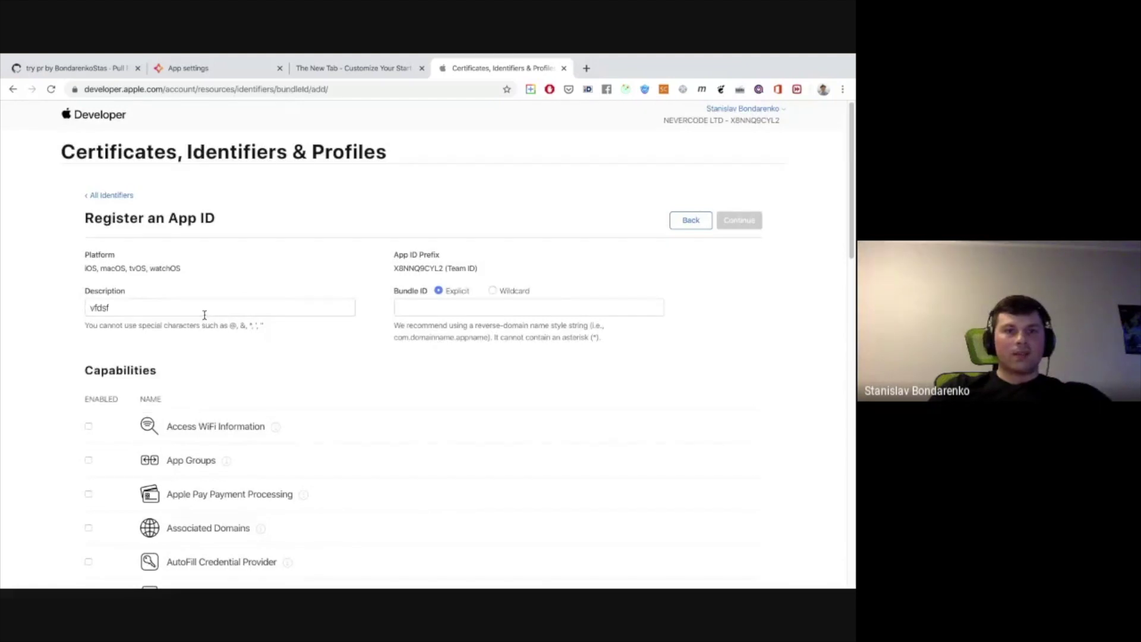
pyautogui.write('dsfs')
pyautogui.click(439, 304)
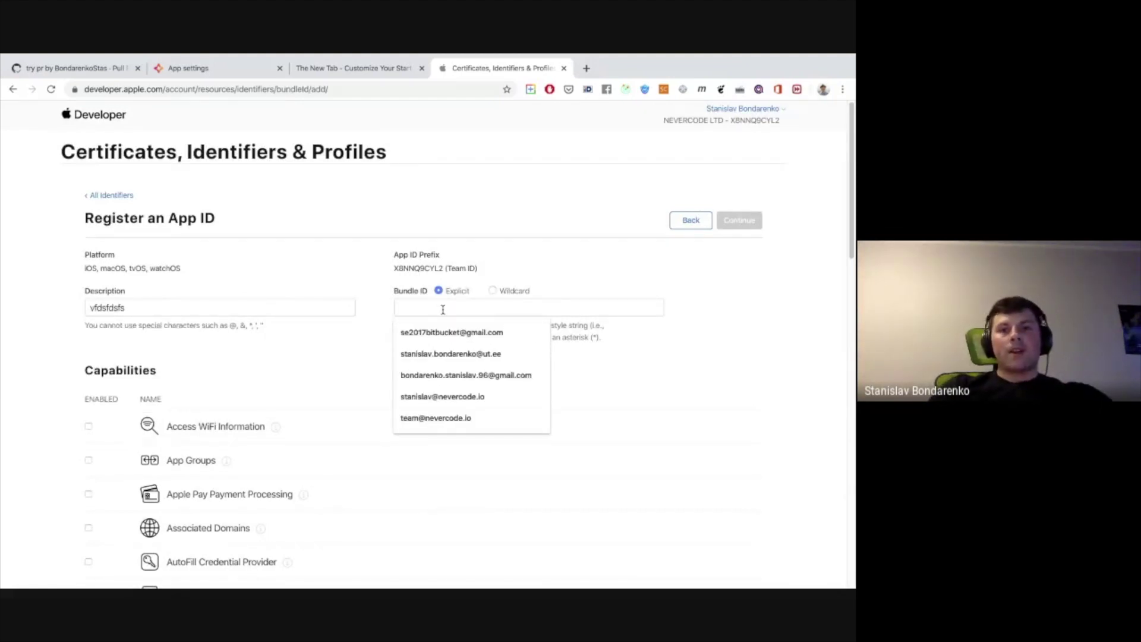
pyautogui.click(540, 274)
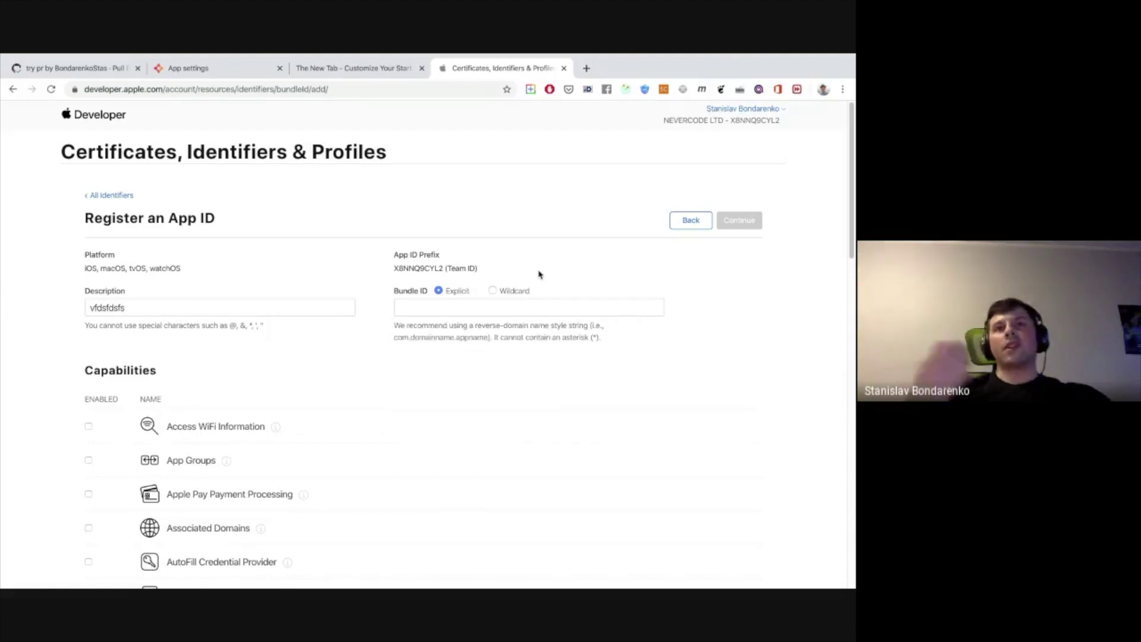
pyautogui.click(492, 291)
pyautogui.click(471, 307)
pyautogui.write('*')
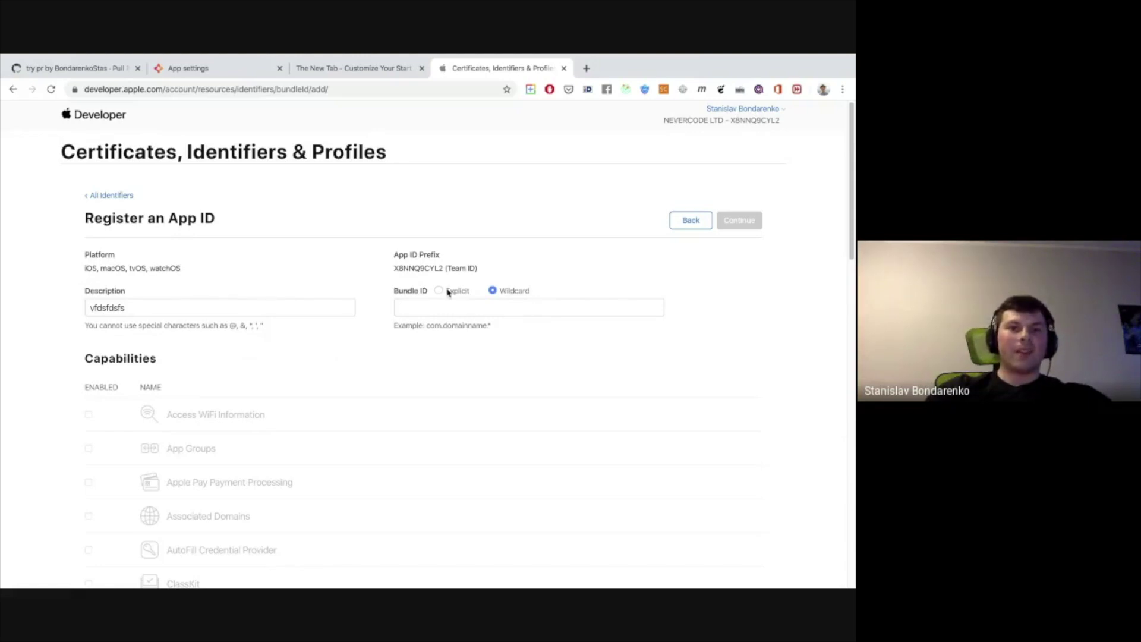
pyautogui.click(446, 291)
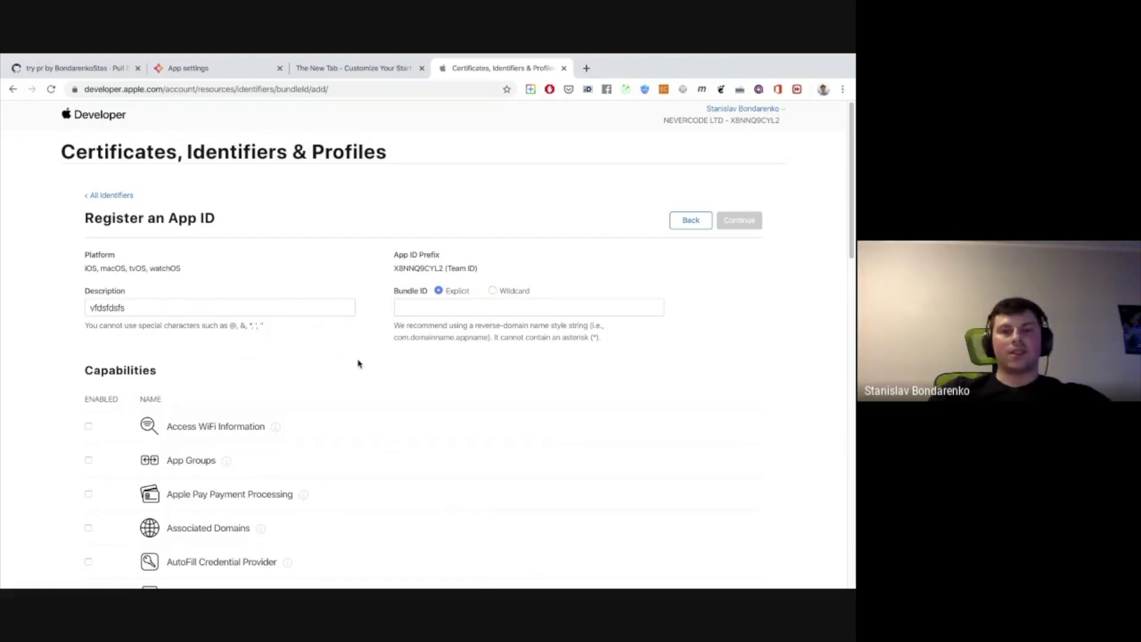
# - Review the Capabilities list, then bring up the Manual iOS Code signing slide
pyautogui.scroll(-6, 358, 364)
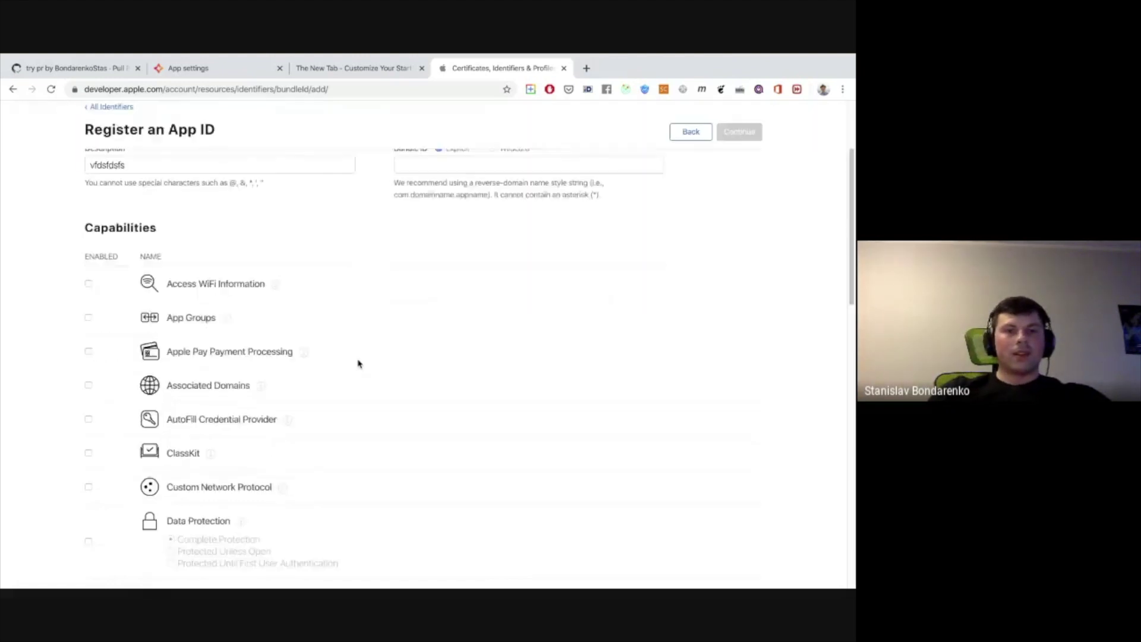
pyautogui.scroll(-10, 87, 196)
pyautogui.scroll(15, 87, 196)
pyautogui.scroll(1, 87, 196)
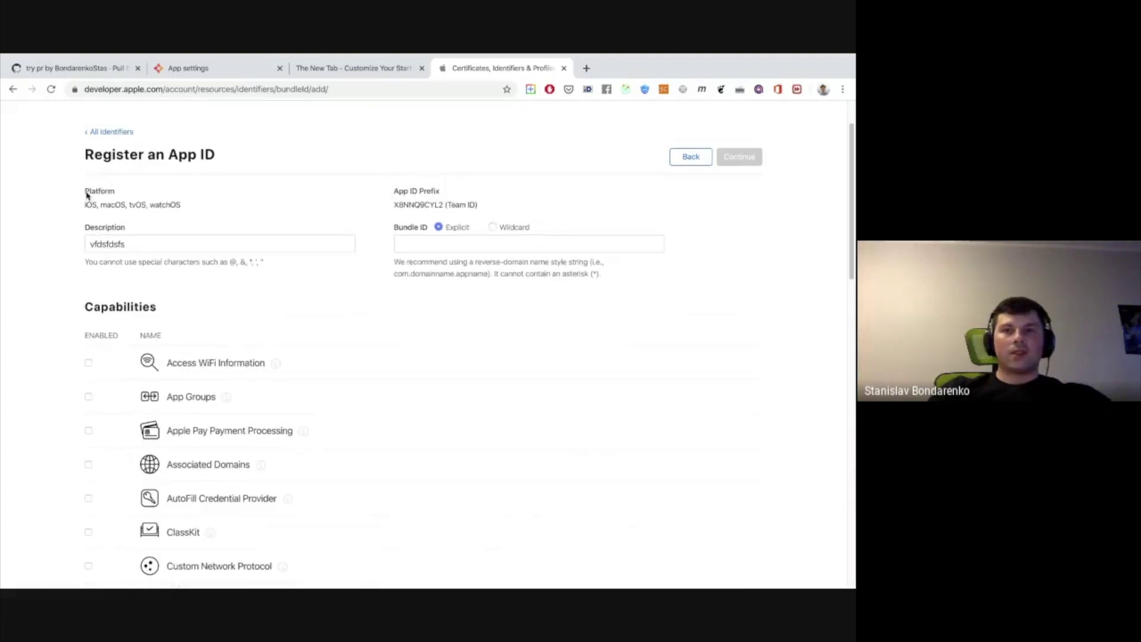
pyautogui.scroll(2, 86, 196)
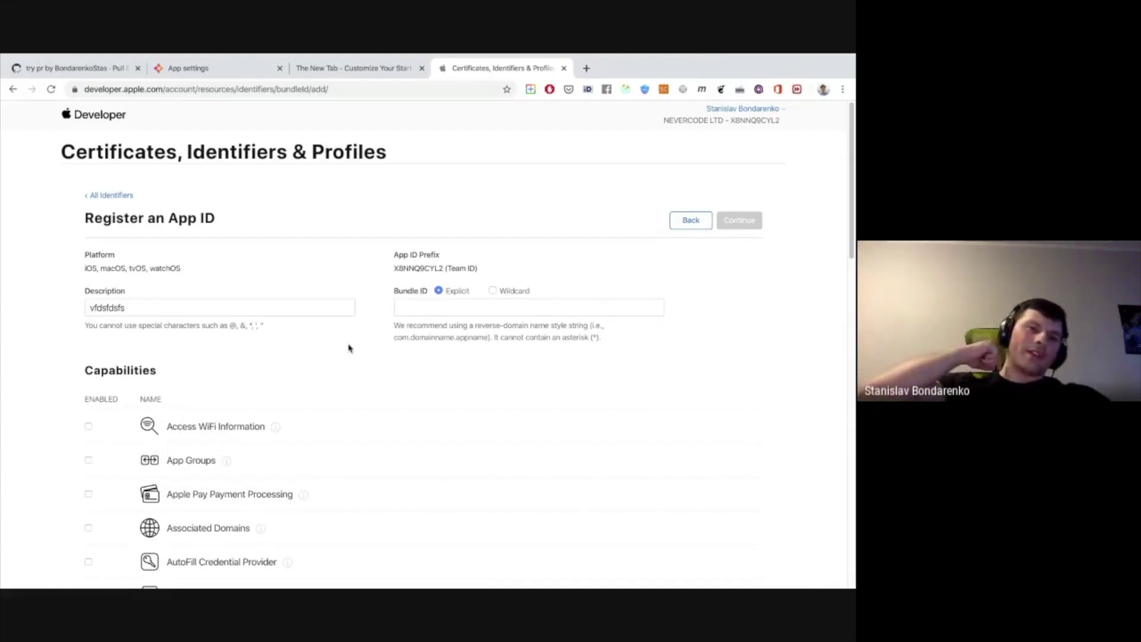
pyautogui.scroll(-4, 324, 426)
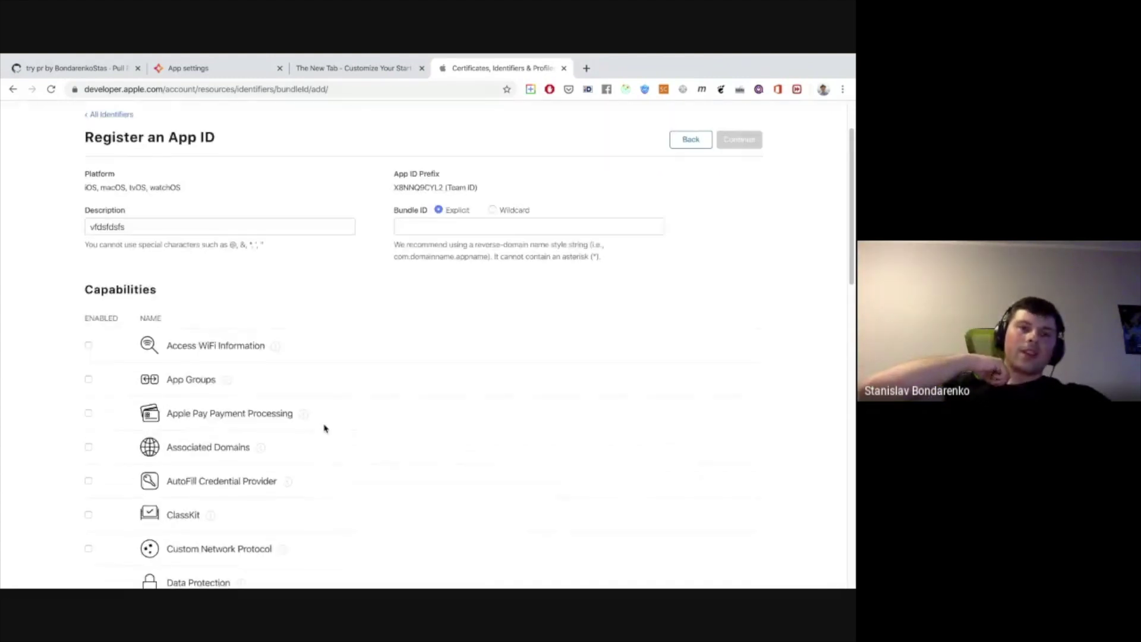
pyautogui.scroll(-10, 339, 491)
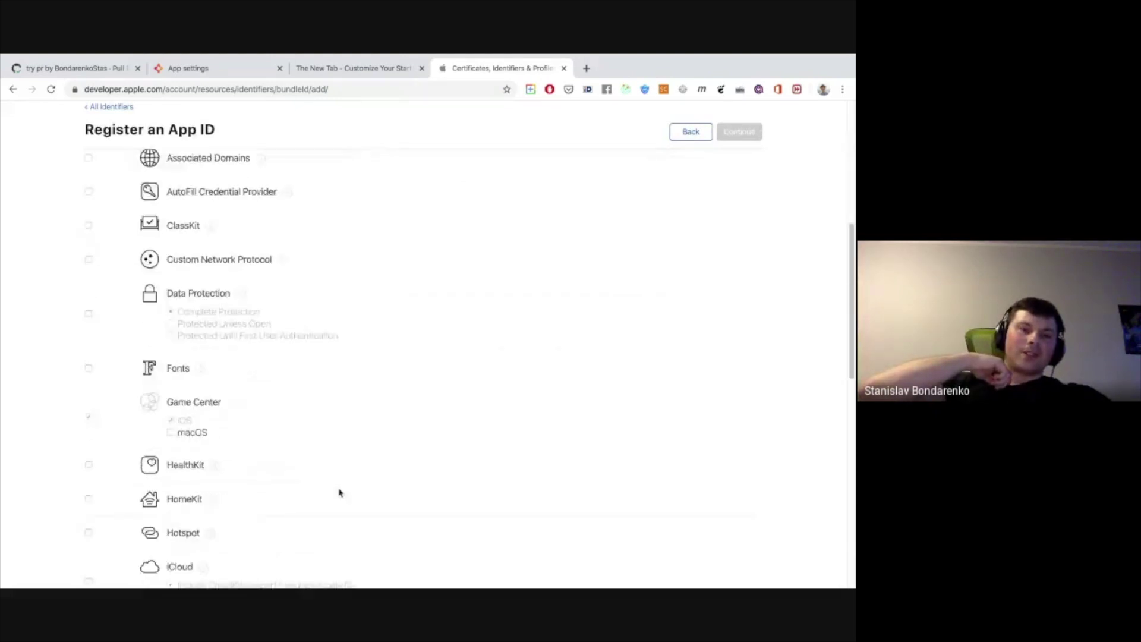
pyautogui.scroll(12, 325, 438)
pyautogui.hotkey('ctrl', 'Left')
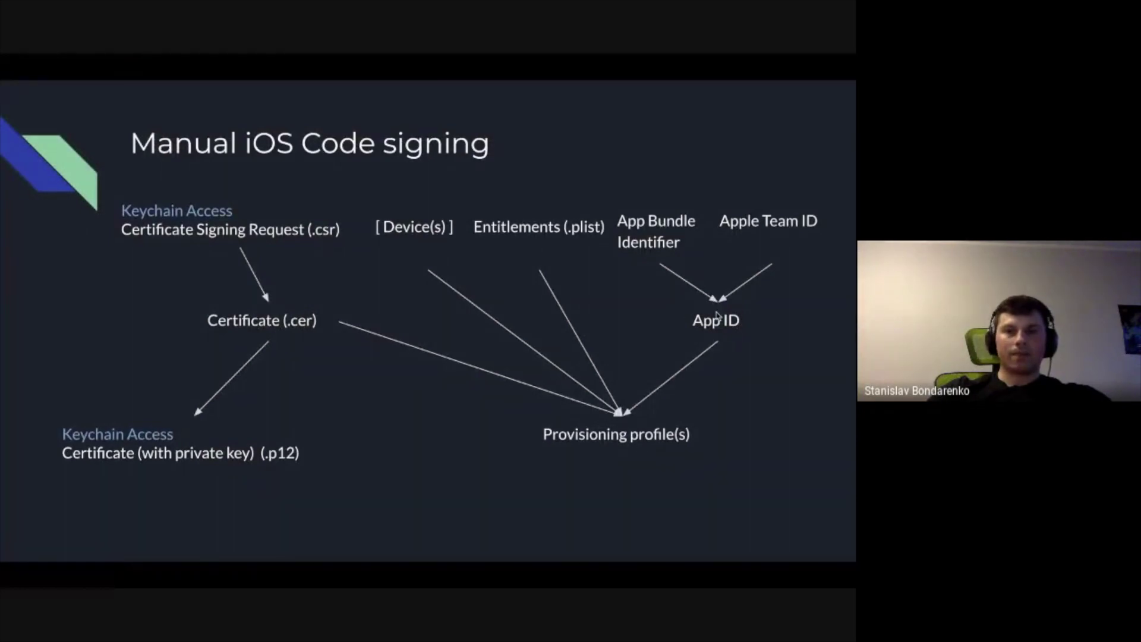
# - Open App ID 'the simplest counter' and select its prefix and com.example.myCounter123 bundle ID
pyautogui.hotkey('ctrl', 'Right')
pyautogui.click(102, 195)
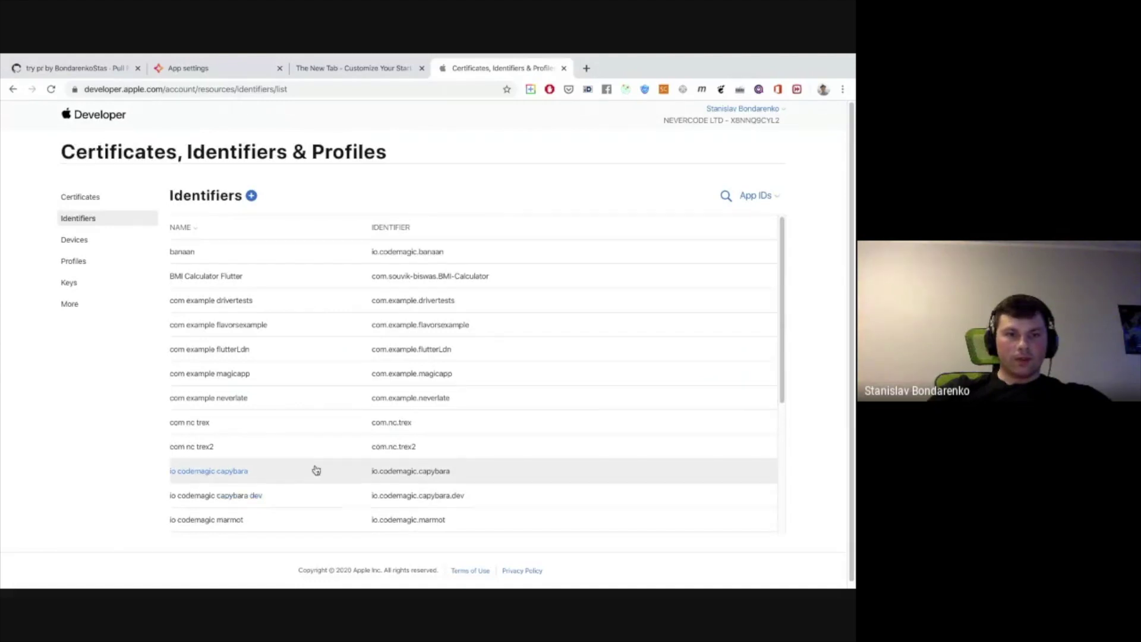
pyautogui.scroll(-5, 342, 467)
pyautogui.click(319, 471)
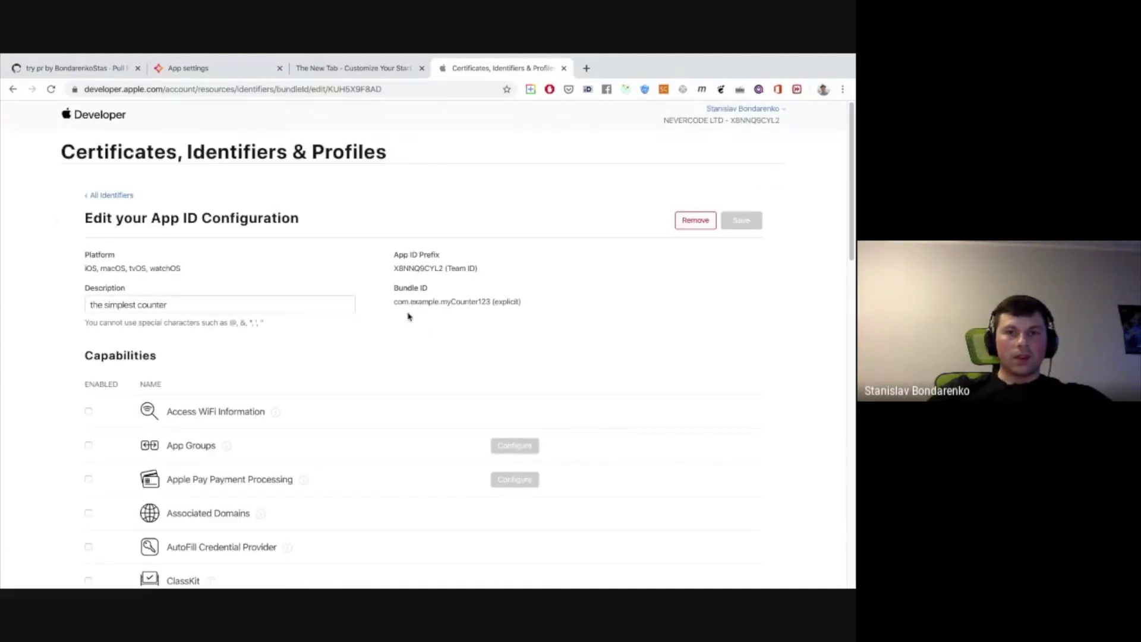
pyautogui.doubleClick(410, 267)
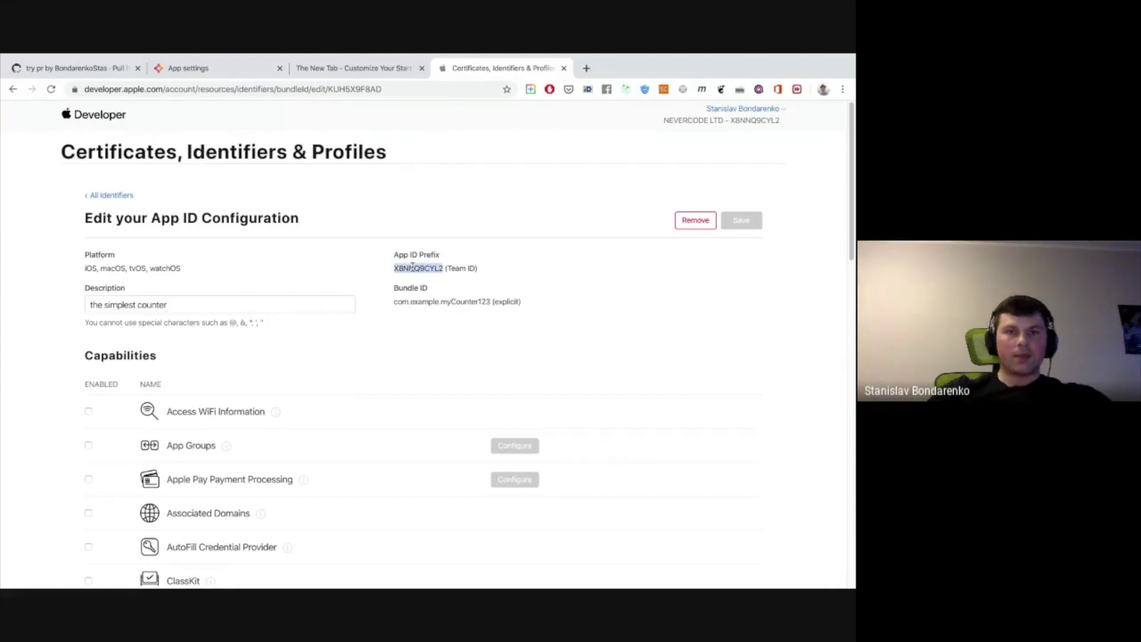
pyautogui.moveTo(409, 302); pyautogui.dragTo(487, 301)
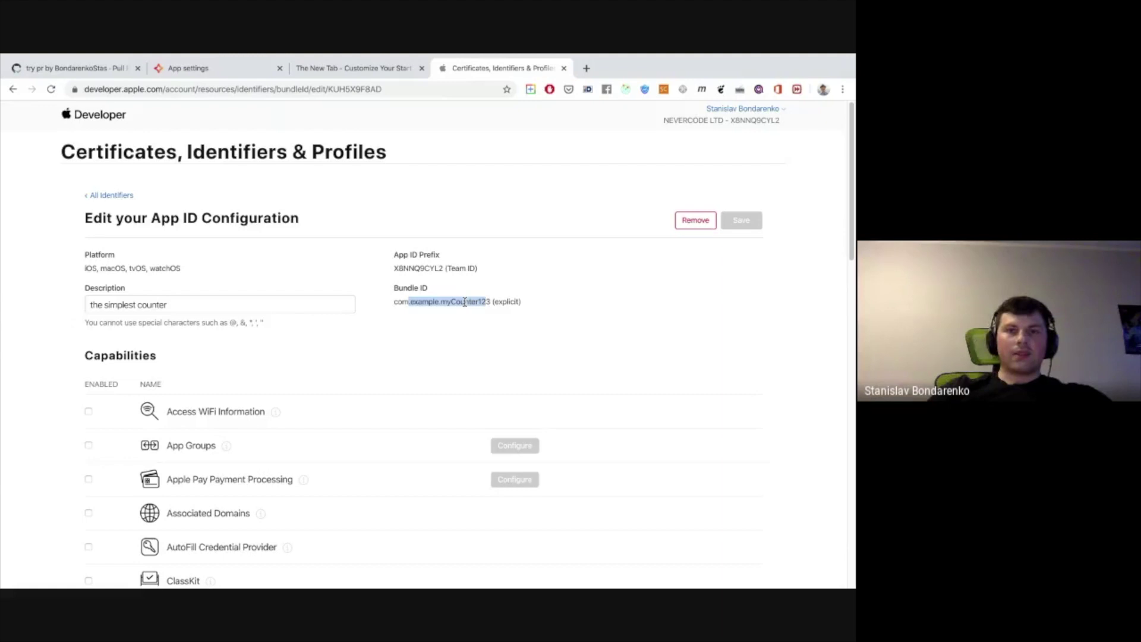
pyautogui.hotkey('ctrl', 'Right')
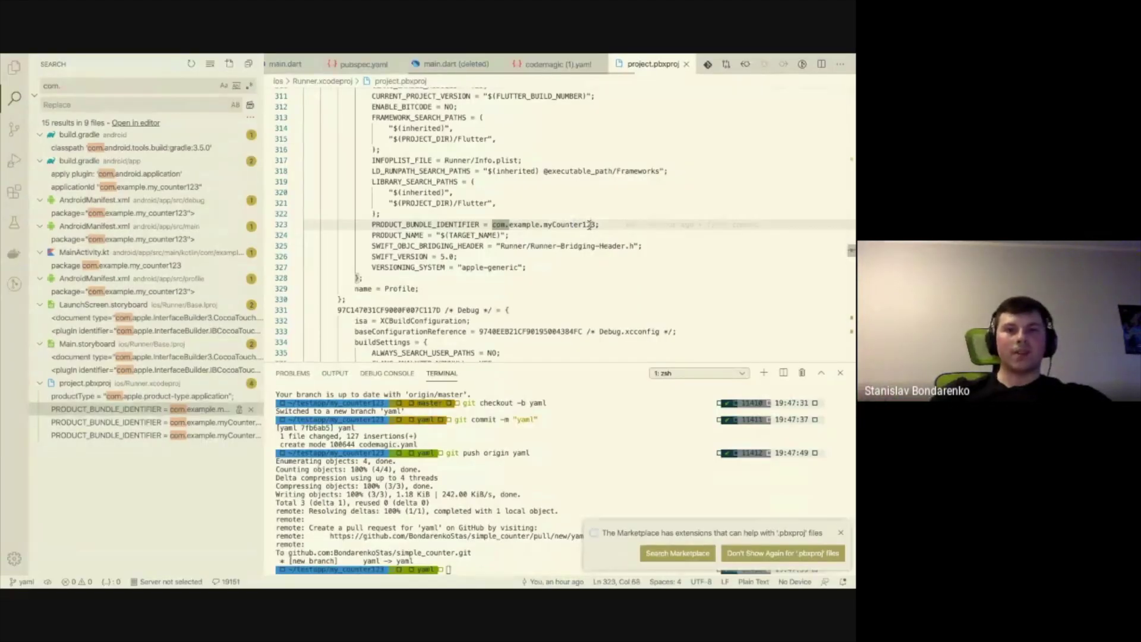
# - Revoke the NEVERCODE LTD iOS Distribution certificate from the Certificates list
pyautogui.hotkey('ctrl', 'Left')
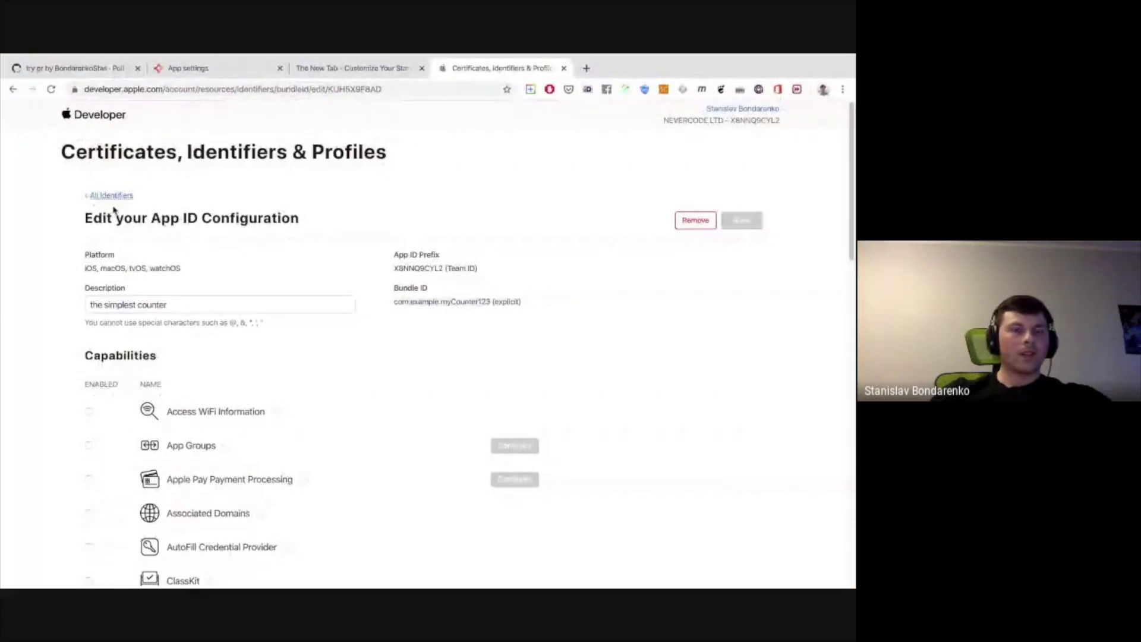
pyautogui.click(111, 197)
pyautogui.click(83, 197)
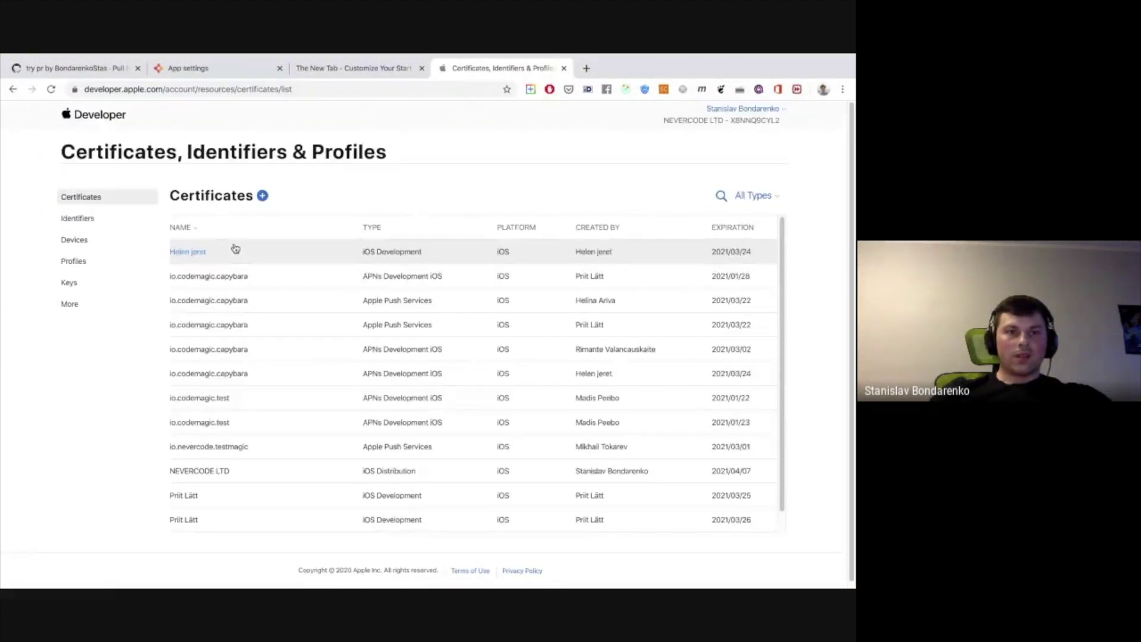
pyautogui.scroll(-1, 301, 324)
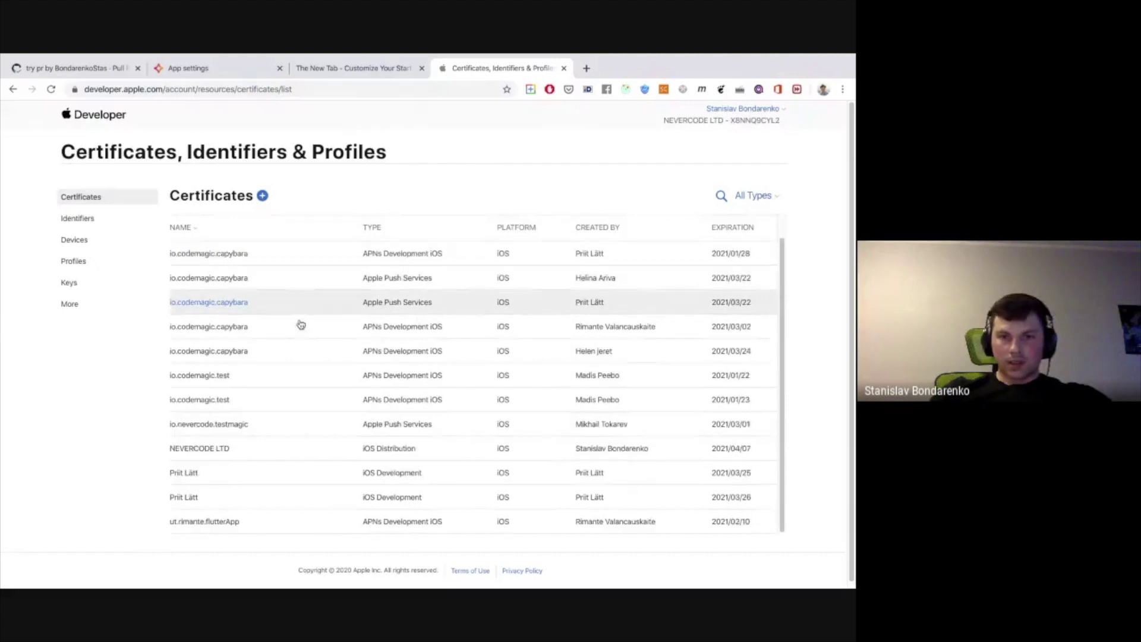
pyautogui.click(309, 456)
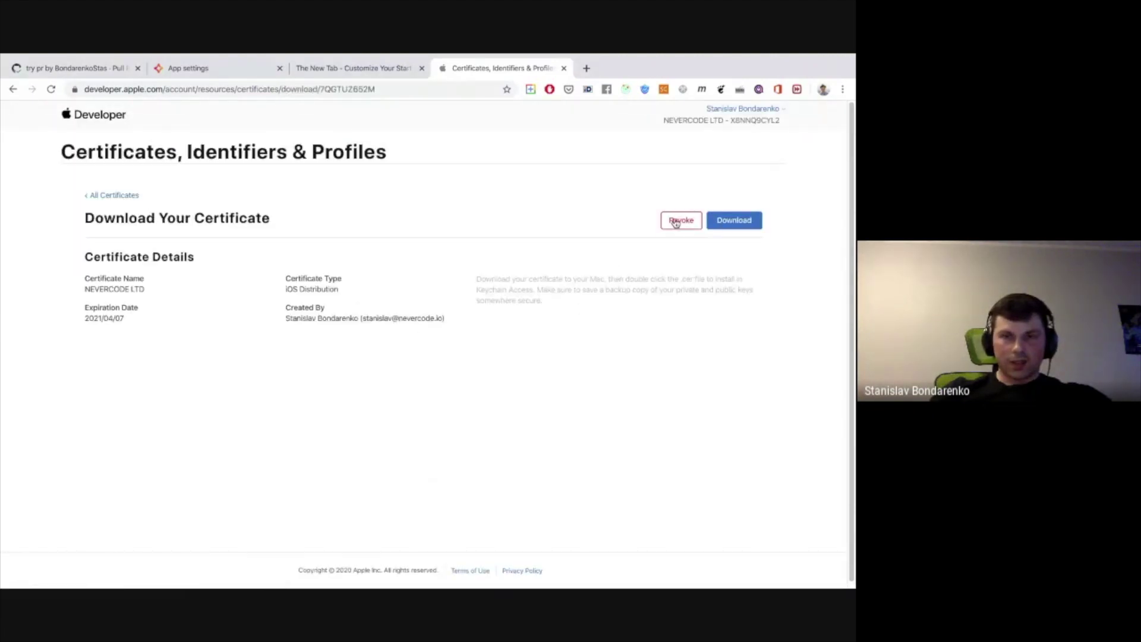
pyautogui.click(681, 220)
pyautogui.click(532, 252)
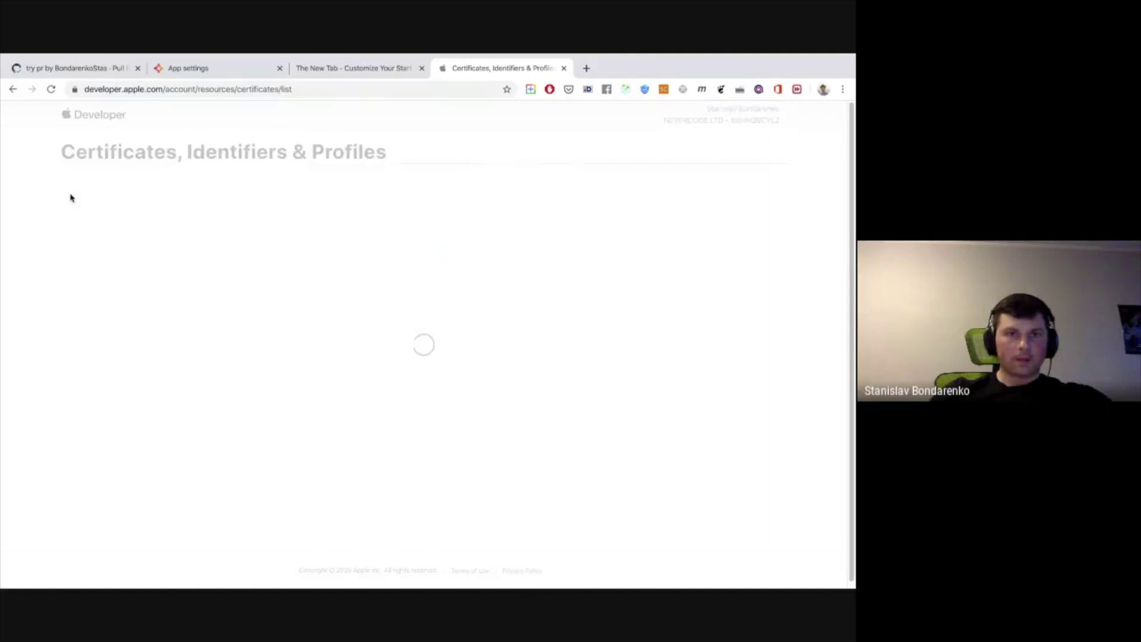
pyautogui.scroll(-1, 284, 397)
pyautogui.scroll(1, 284, 397)
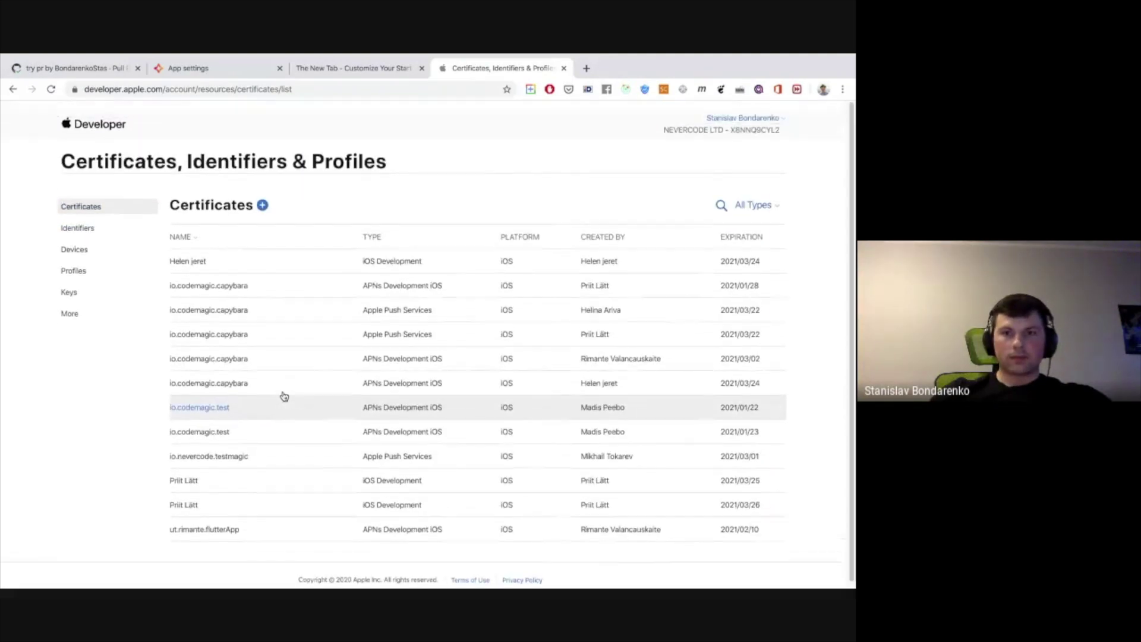
# - Start a new iOS Distribution (App Store and Ad Hoc) certificate and continue to the upload step
pyautogui.click(261, 196)
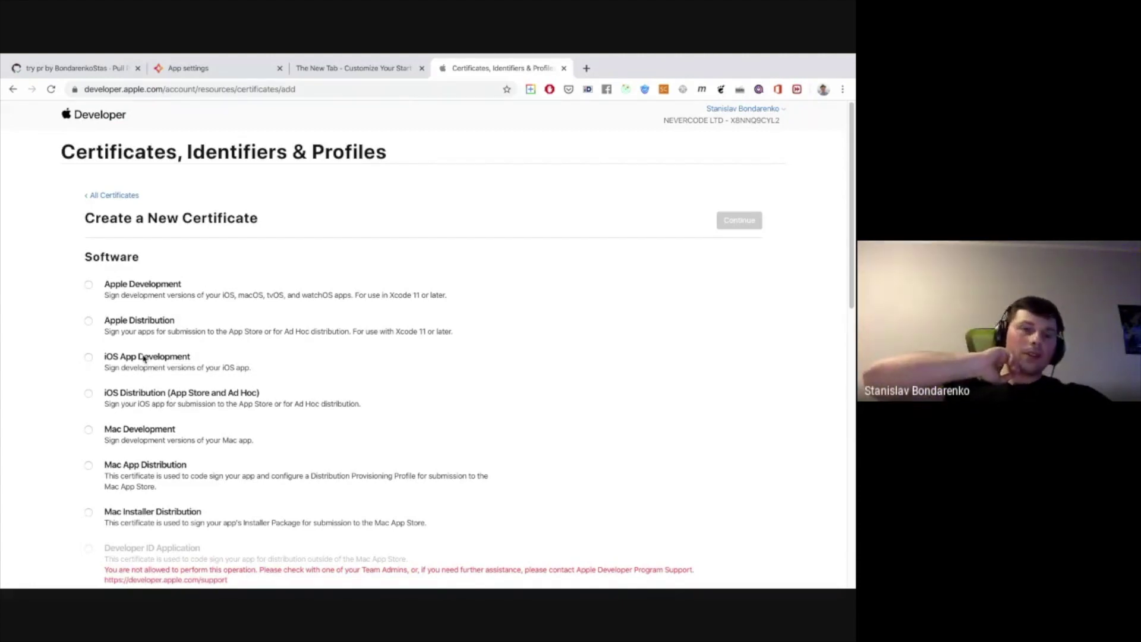
pyautogui.click(139, 395)
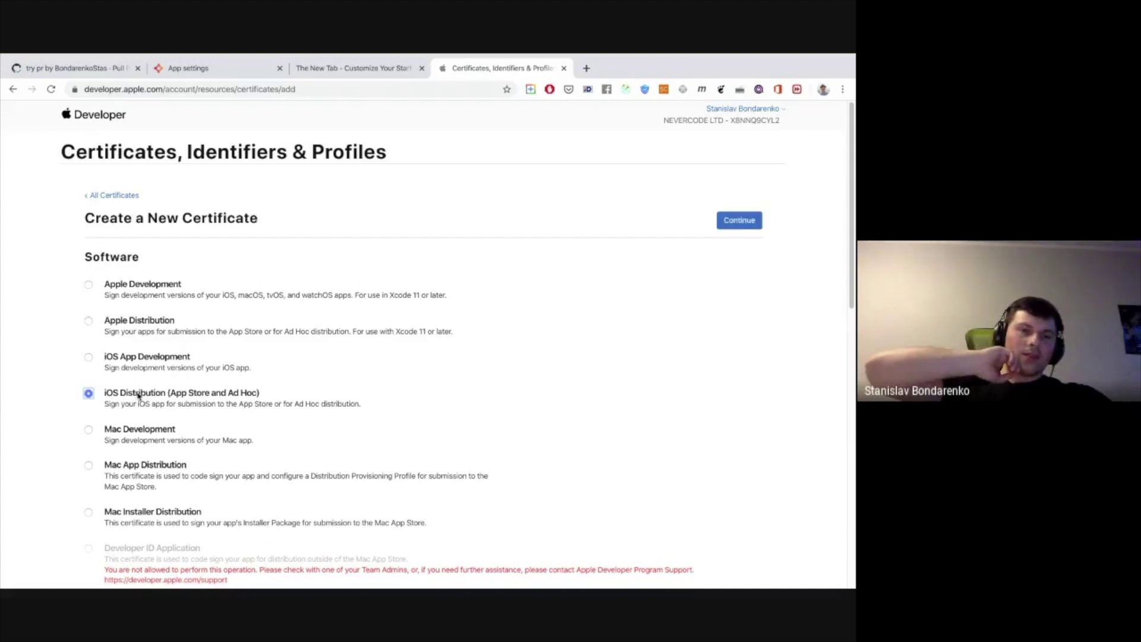
pyautogui.scroll(-3, 178, 356)
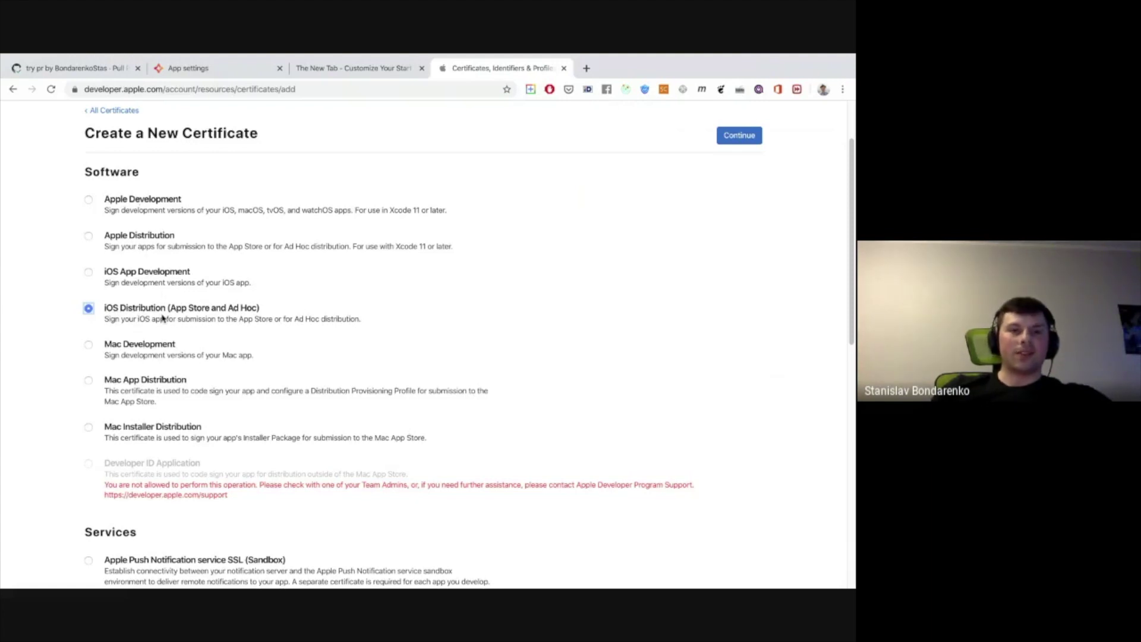
pyautogui.scroll(-8, 163, 318)
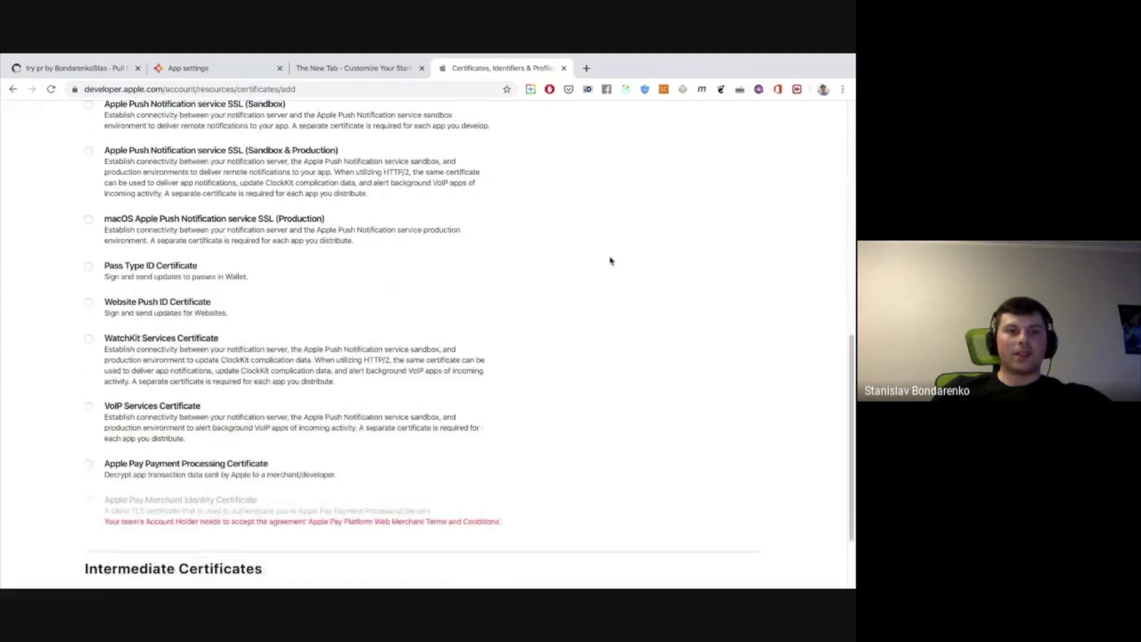
pyautogui.scroll(10, 610, 261)
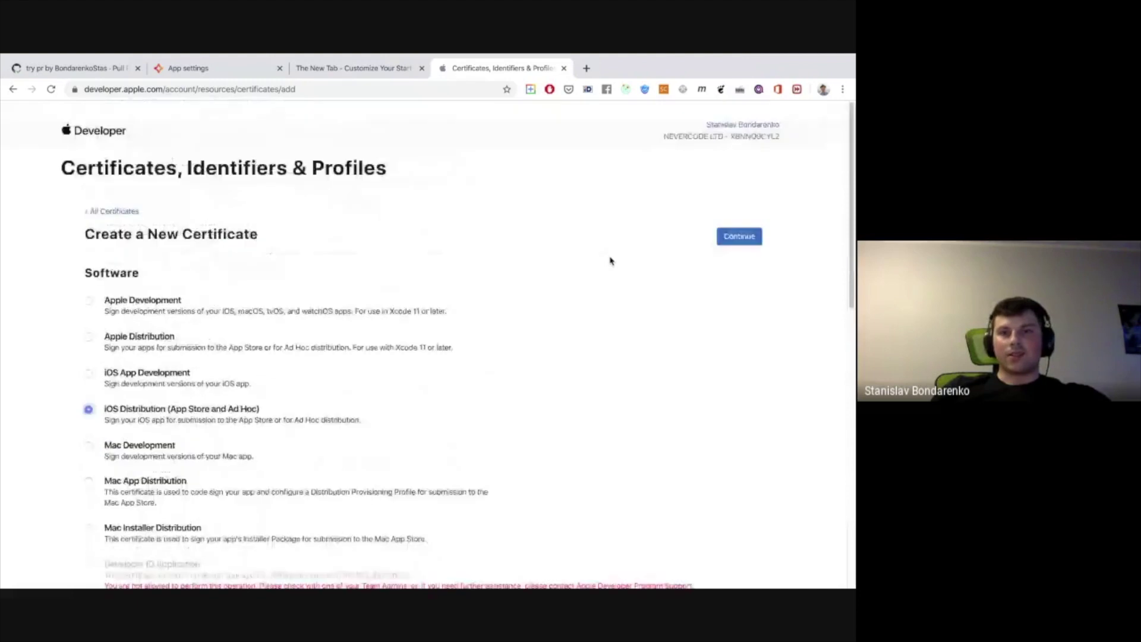
pyautogui.click(732, 222)
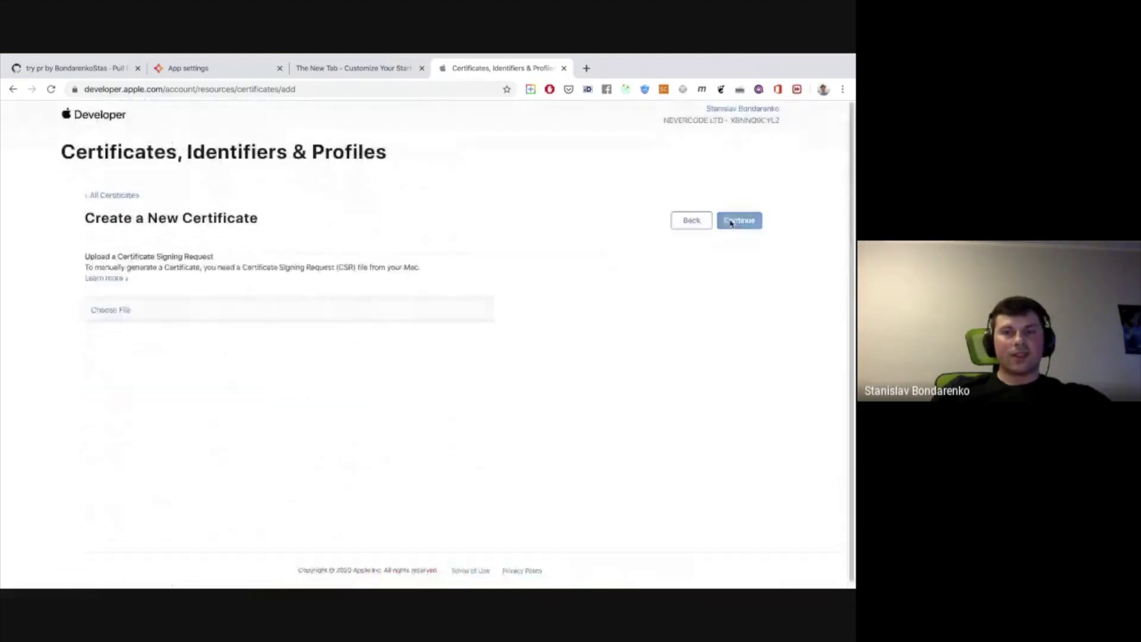
# - Upload the Desktop CertificateSigningRequest, generate the certificate, and download ios_distribution.cer
pyautogui.click(98, 311)
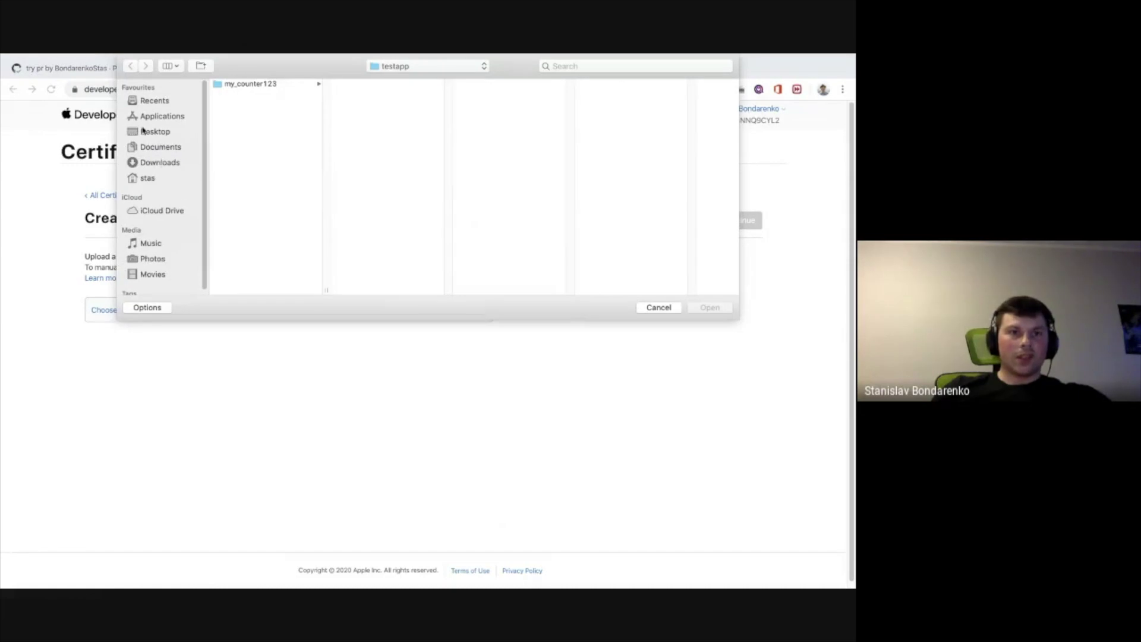
pyautogui.click(146, 133)
pyautogui.click(240, 84)
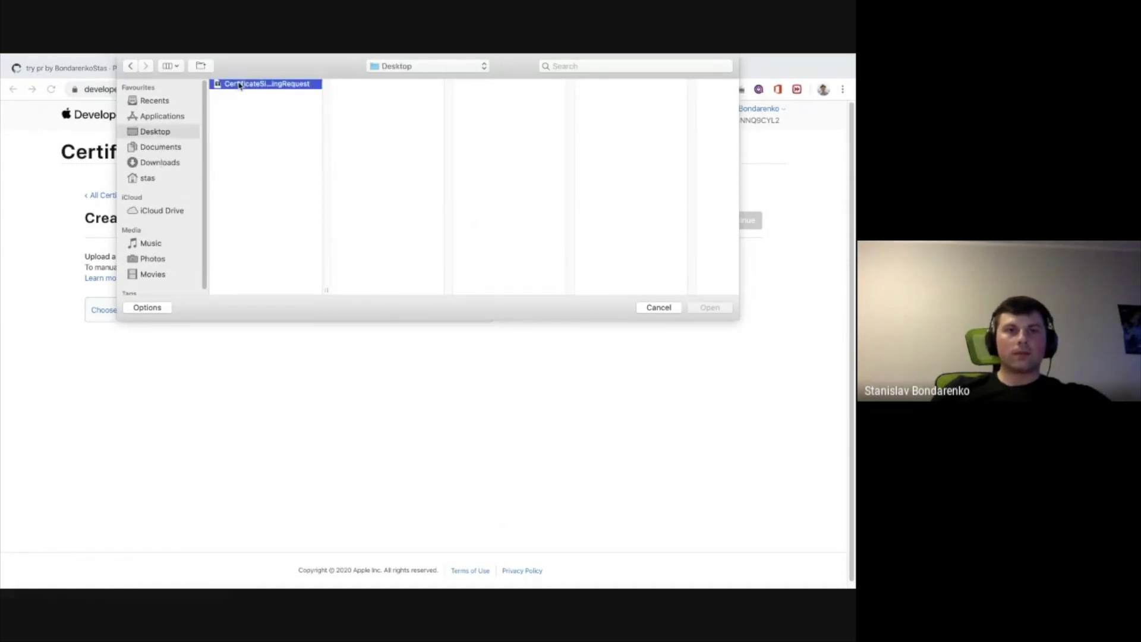
pyautogui.doubleClick(240, 84)
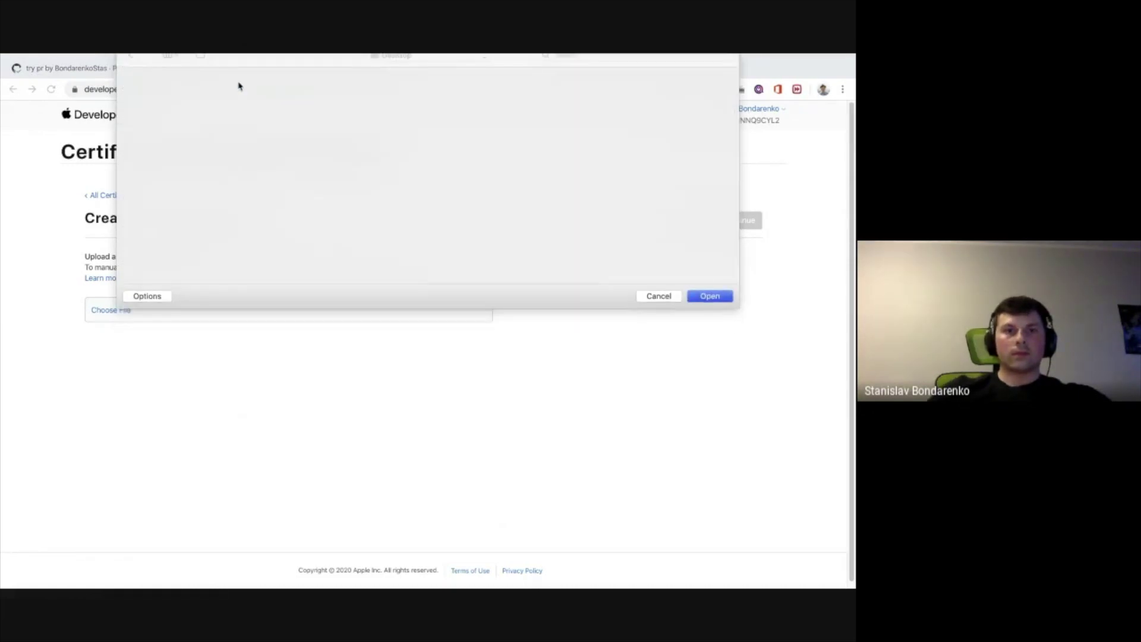
pyautogui.click(737, 221)
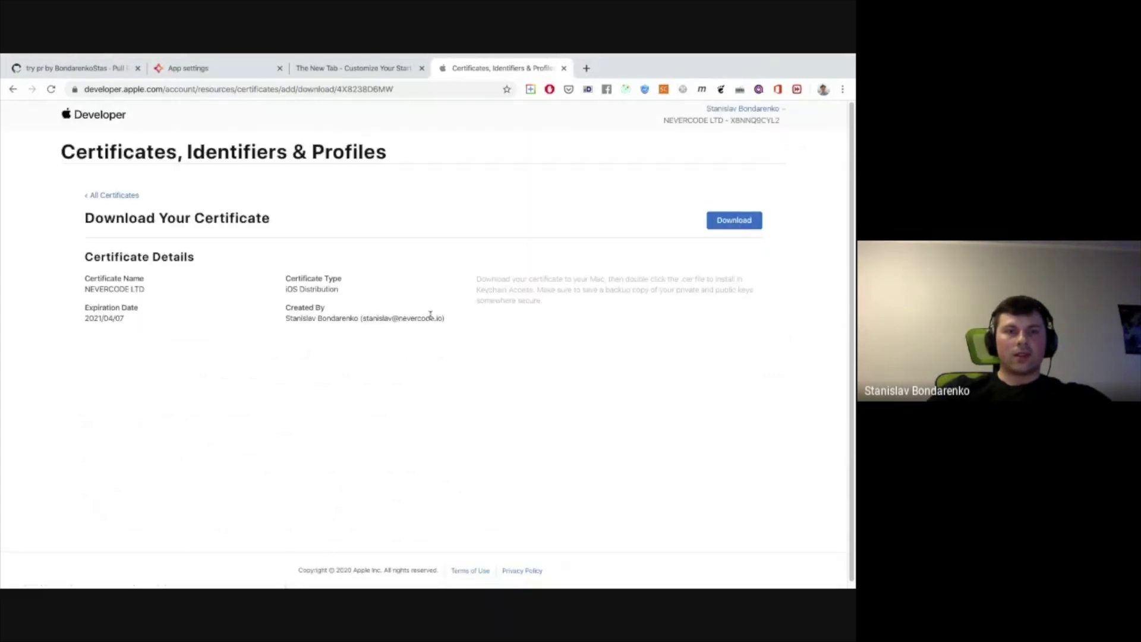
pyautogui.click(729, 222)
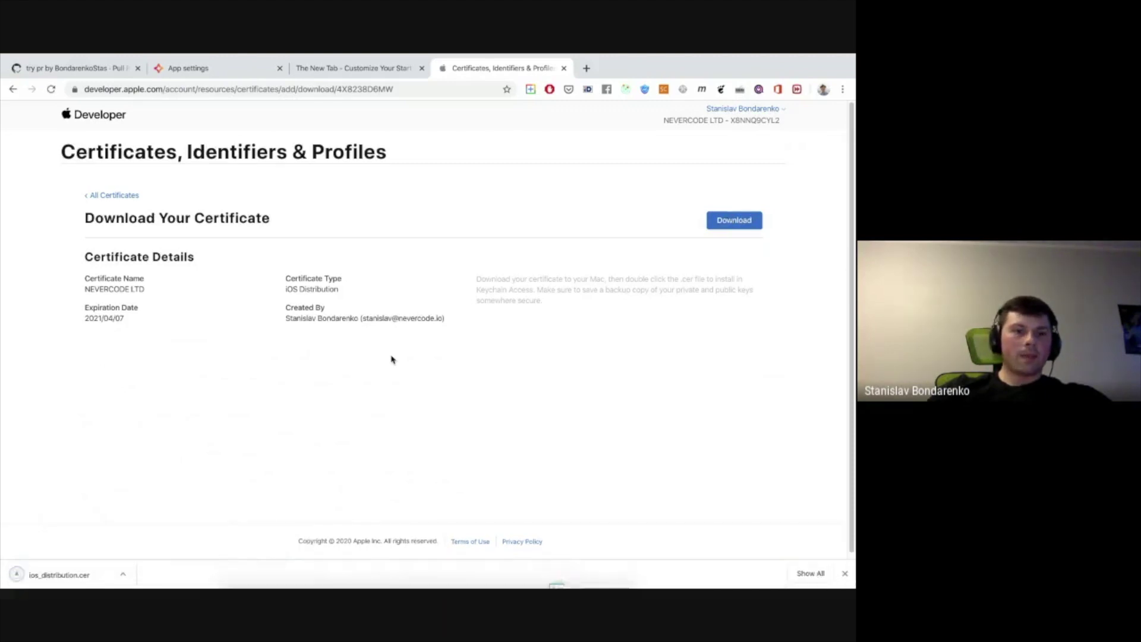
pyautogui.press('super+Tab')
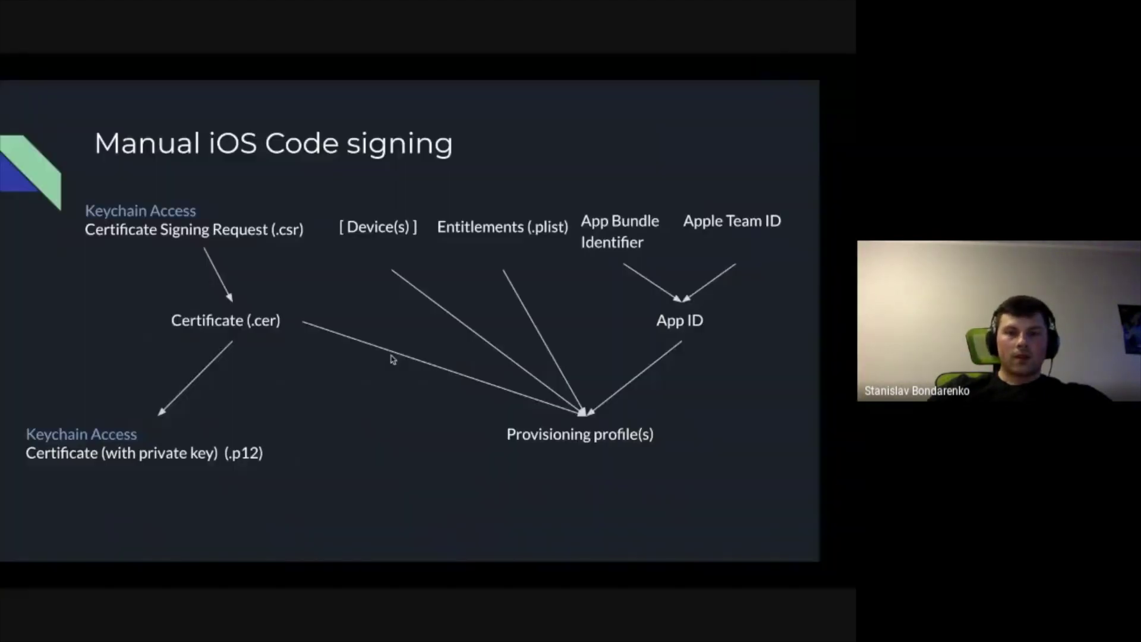
# - Move the downloaded ios_distribution.cer from Downloads onto the desktop
pyautogui.hotkey('ctrl', 'Left')
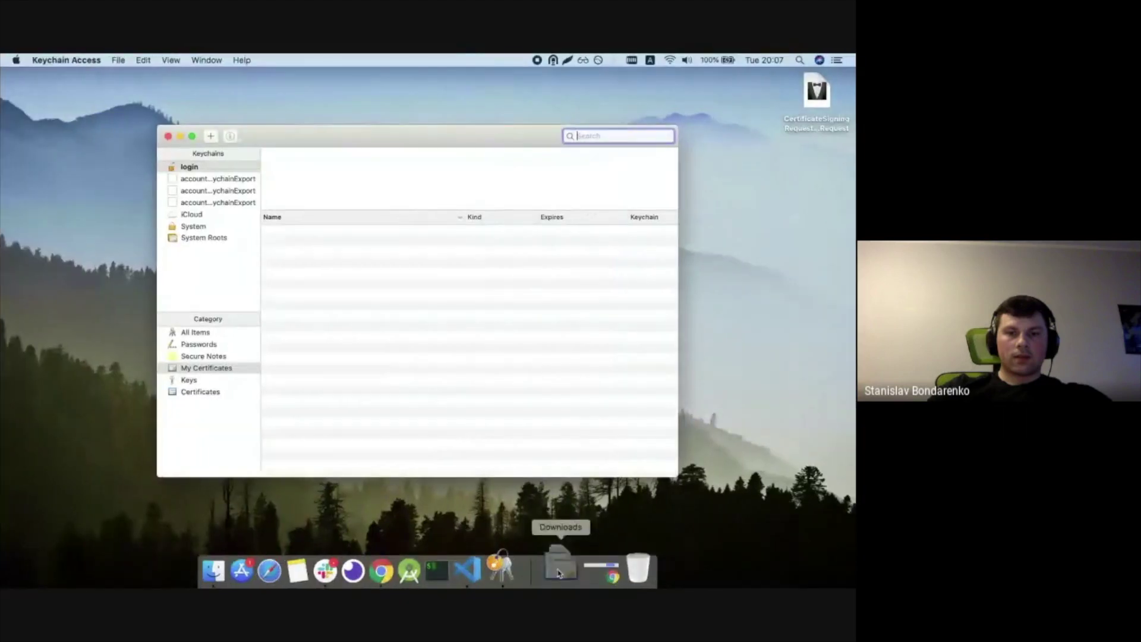
pyautogui.click(559, 572)
pyautogui.moveTo(566, 510); pyautogui.dragTo(810, 172)
pyautogui.click(827, 171)
pyautogui.click(771, 173)
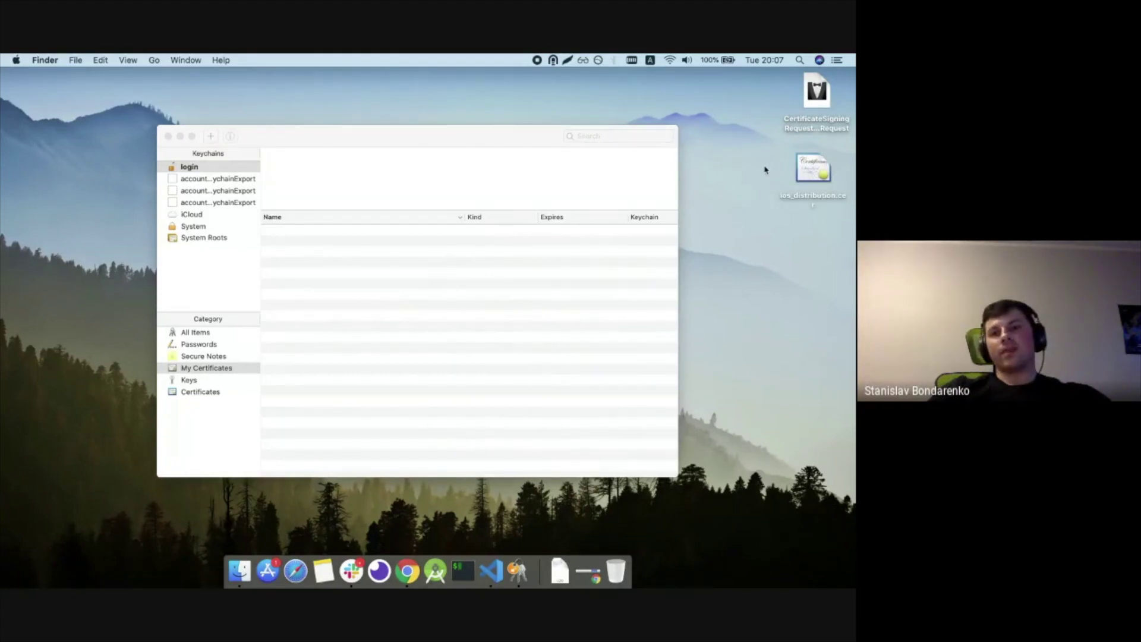
pyautogui.click(812, 172)
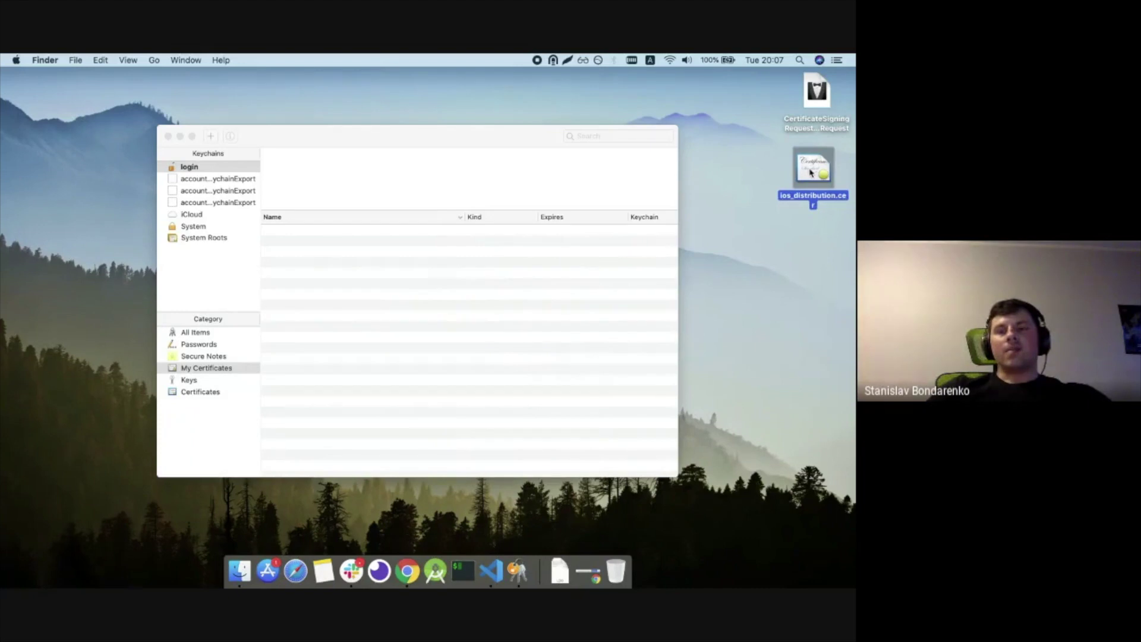
pyautogui.click(796, 274)
pyautogui.click(802, 167)
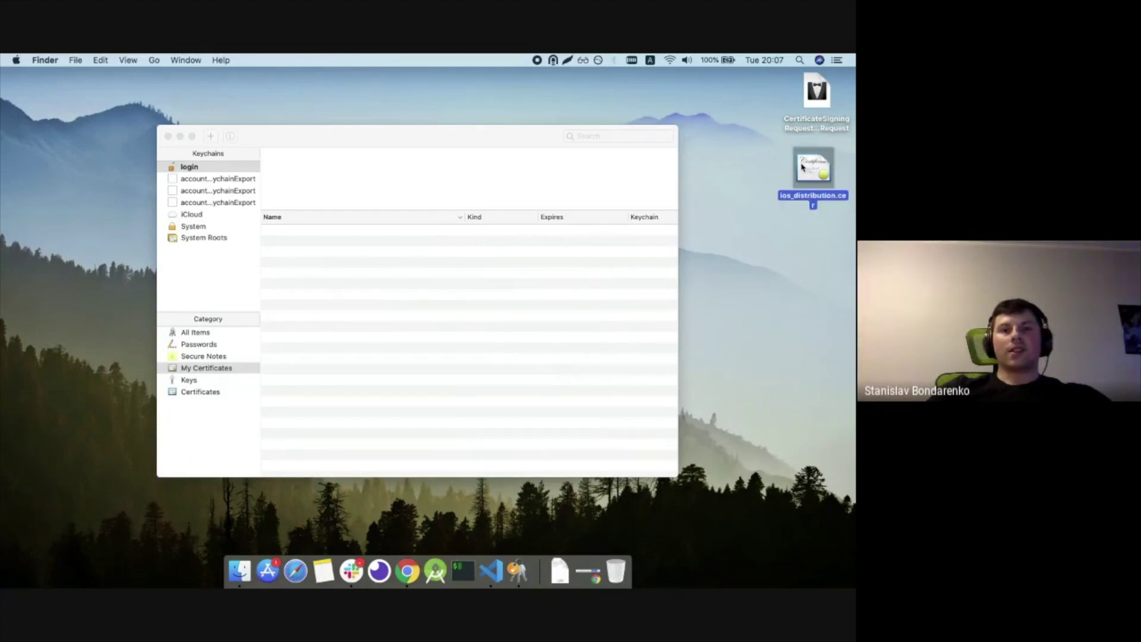
# - Import ios_distribution.cer into the login keychain and check its paired private key
pyautogui.click(505, 255)
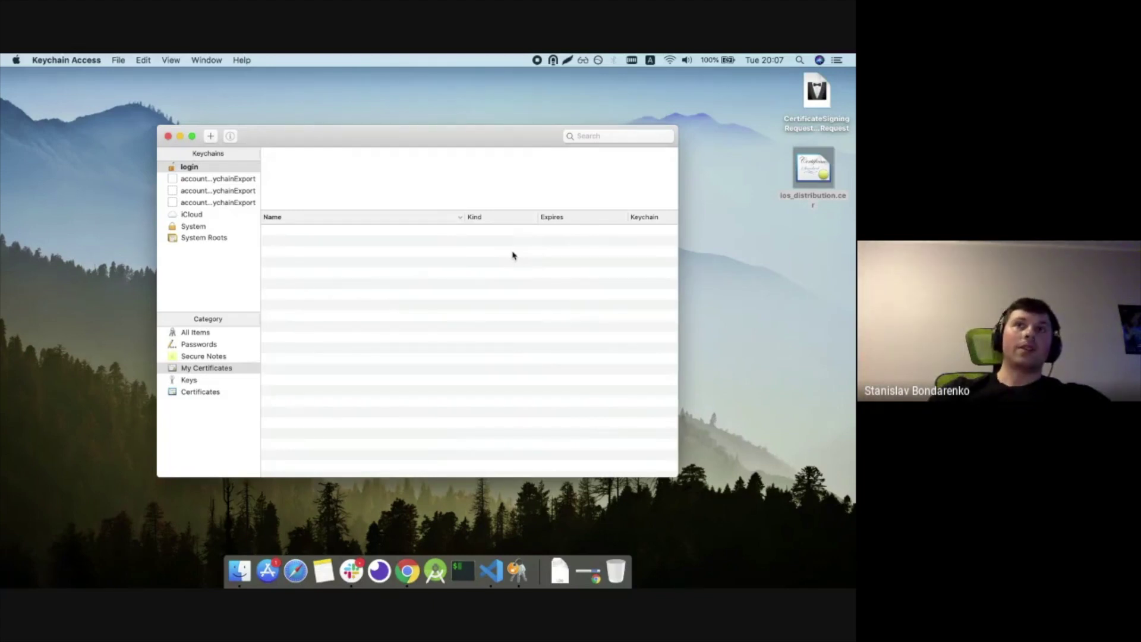
pyautogui.click(829, 107)
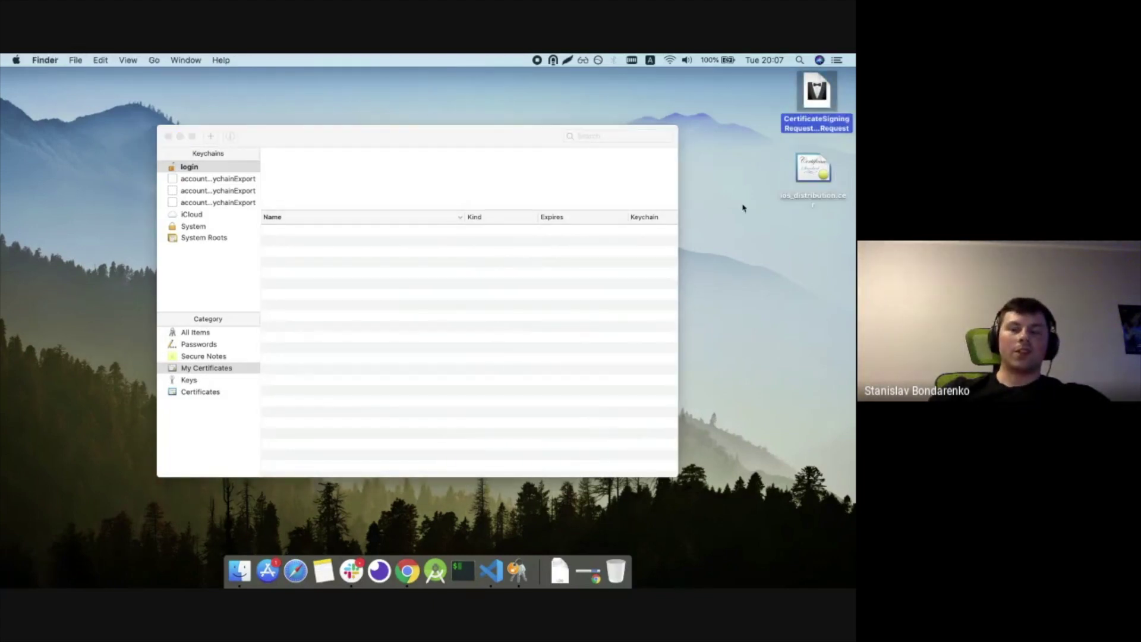
pyautogui.click(737, 224)
pyautogui.click(819, 172)
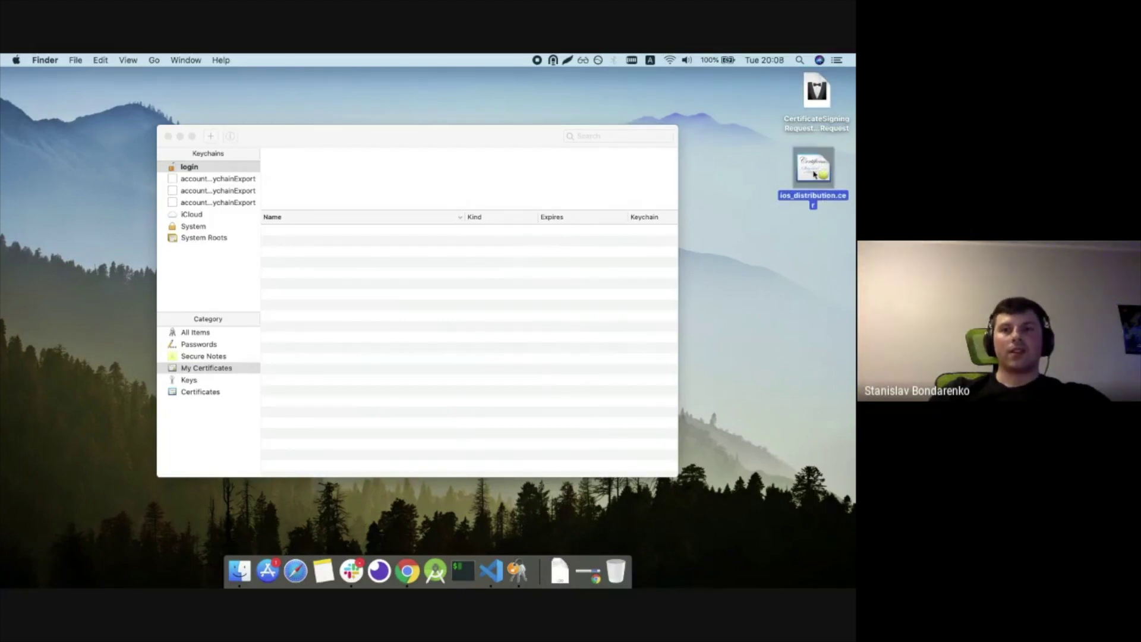
pyautogui.doubleClick(814, 174)
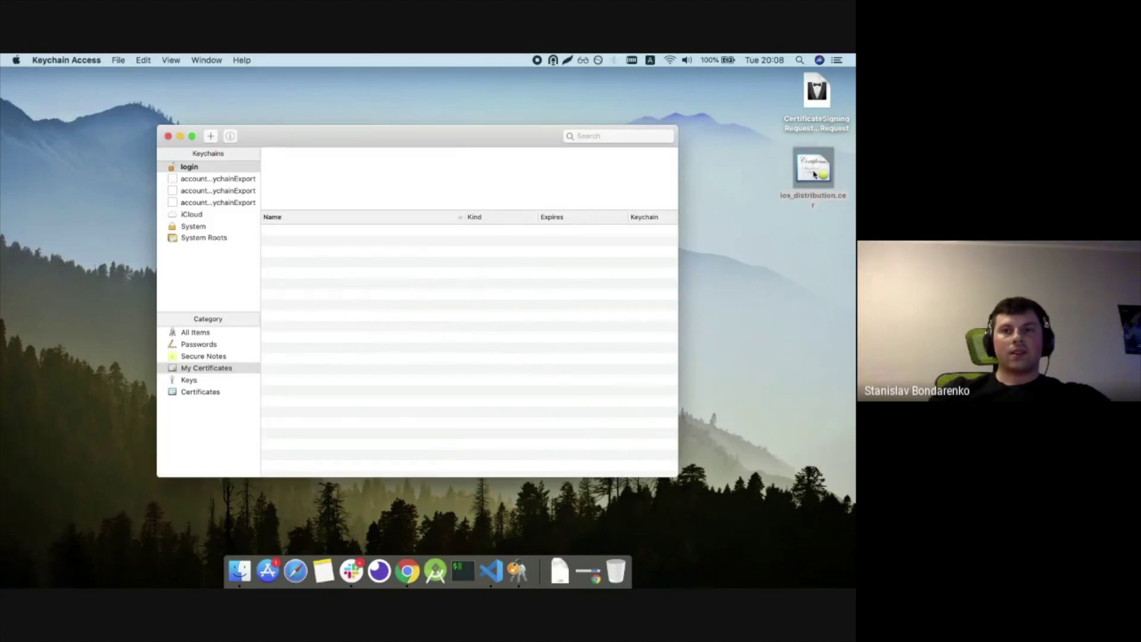
pyautogui.click(268, 230)
pyautogui.click(317, 241)
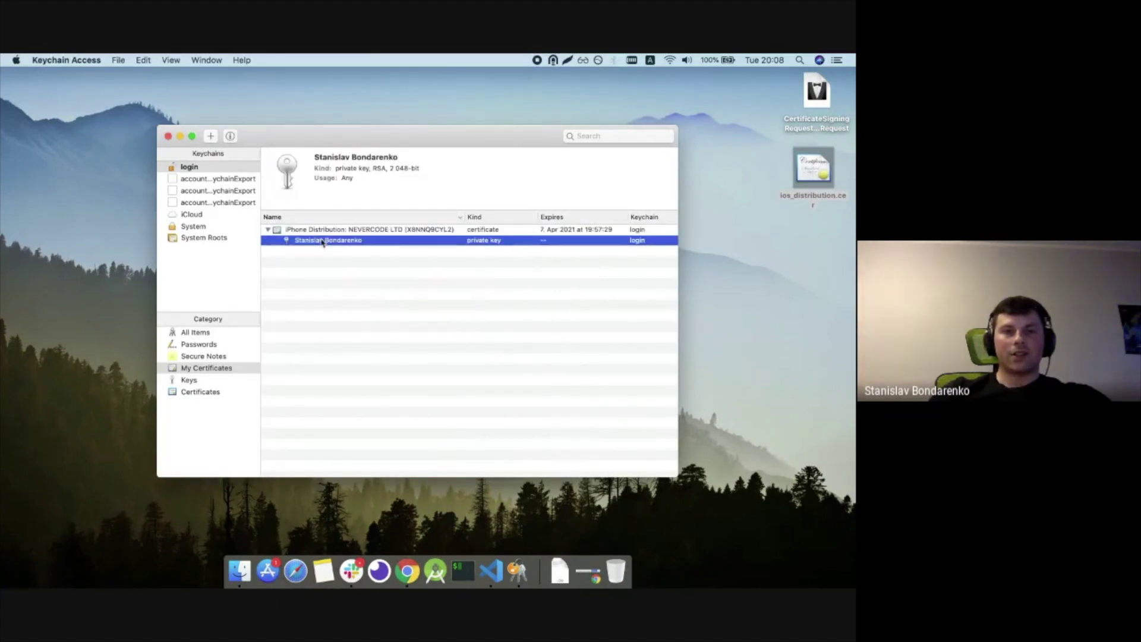
# - Export the iPhone Distribution certificate and its private key as a password-protected Certificates.p12 on the Desktop
pyautogui.click(311, 231)
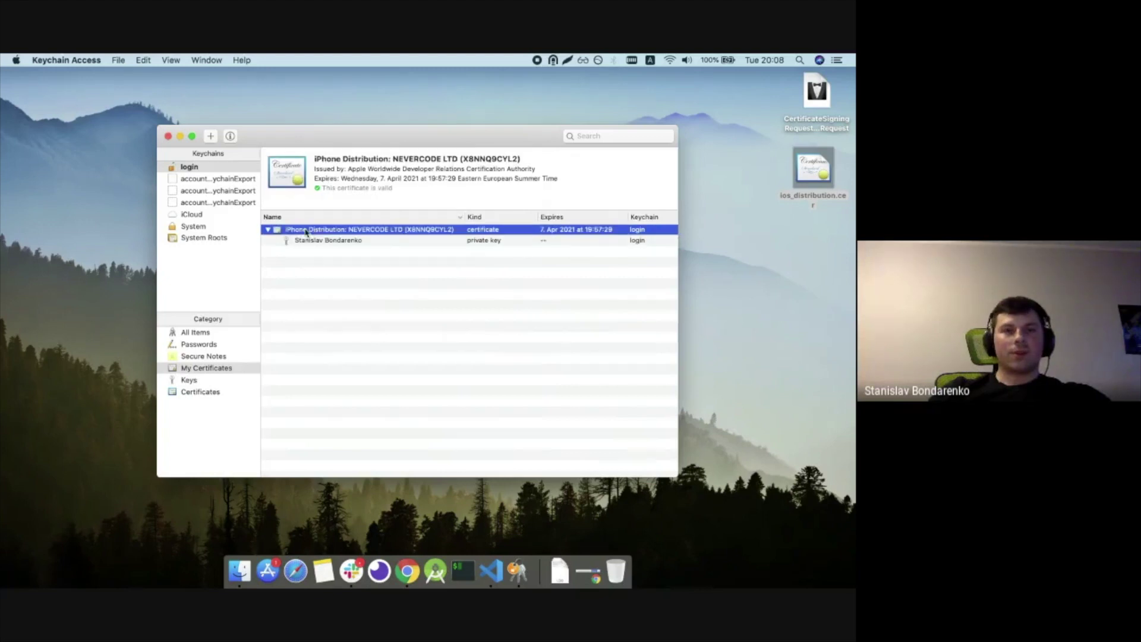
pyautogui.rightClick(308, 233)
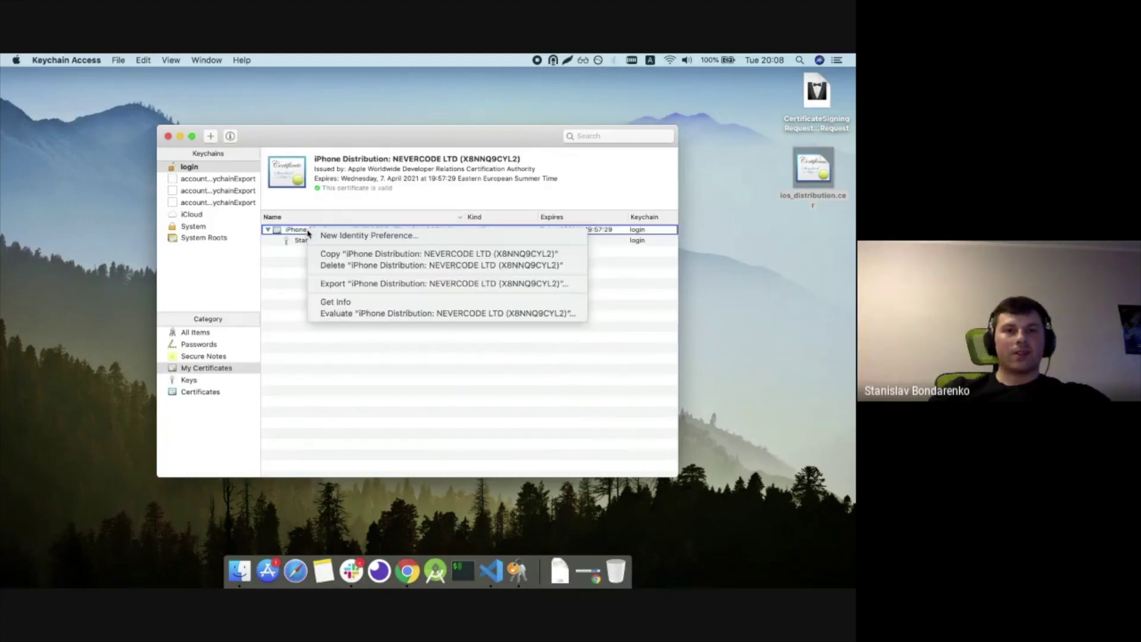
pyautogui.click(331, 286)
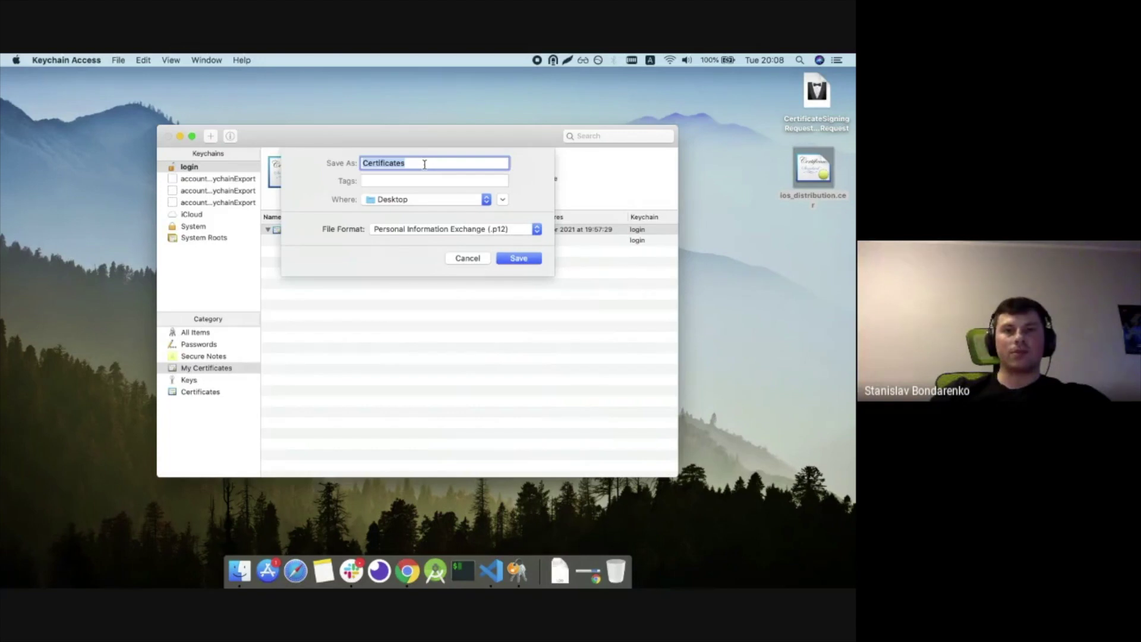
pyautogui.click(517, 260)
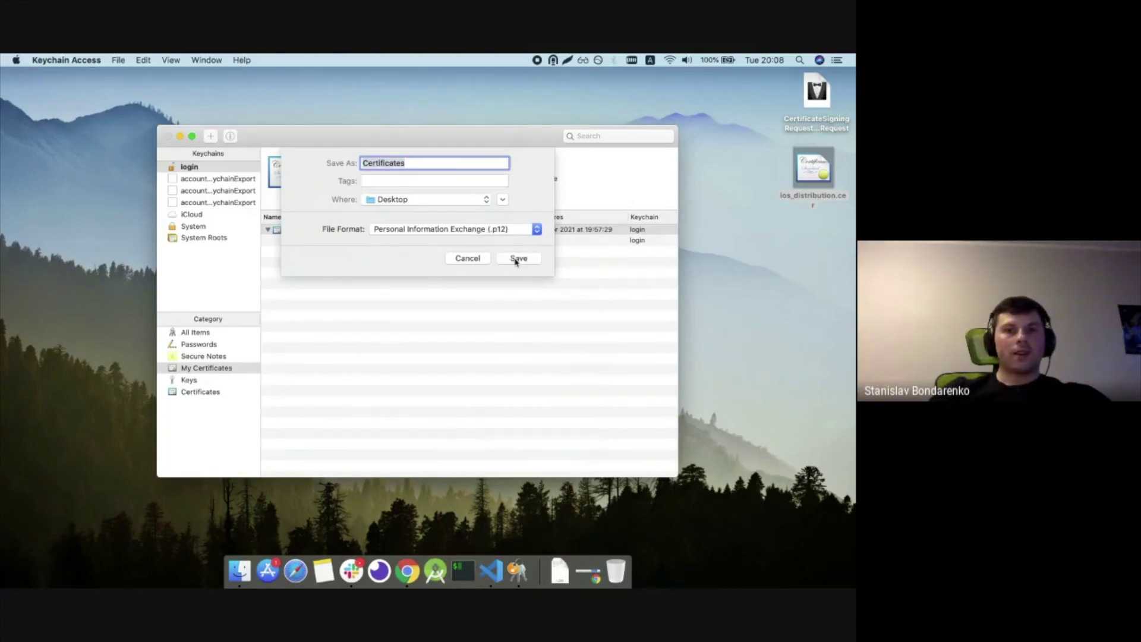
pyautogui.press('Tab')
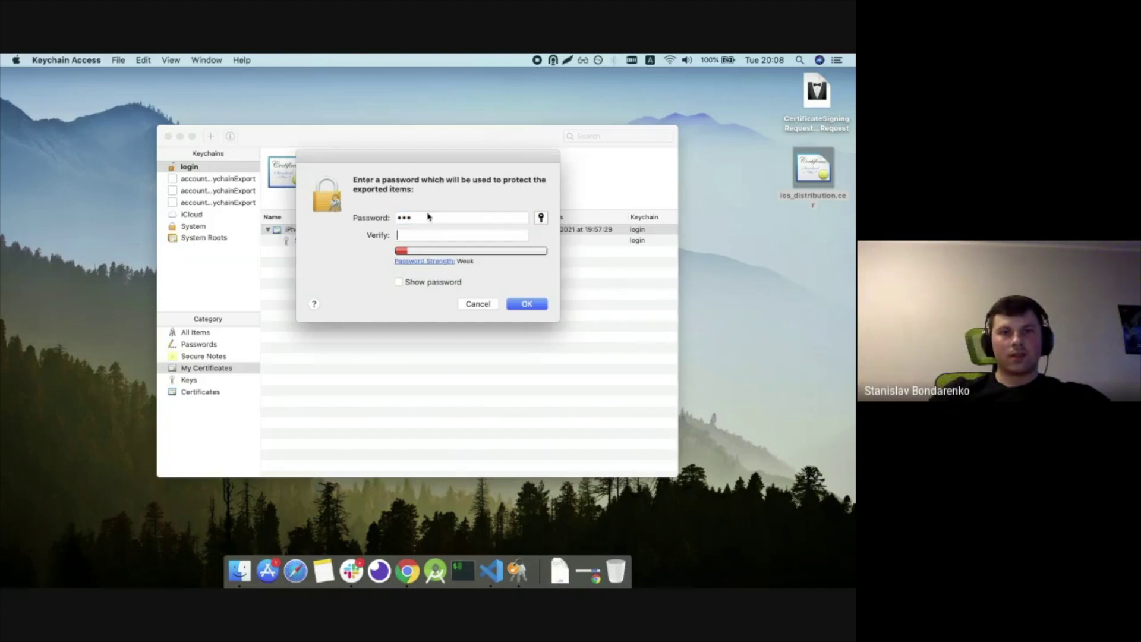
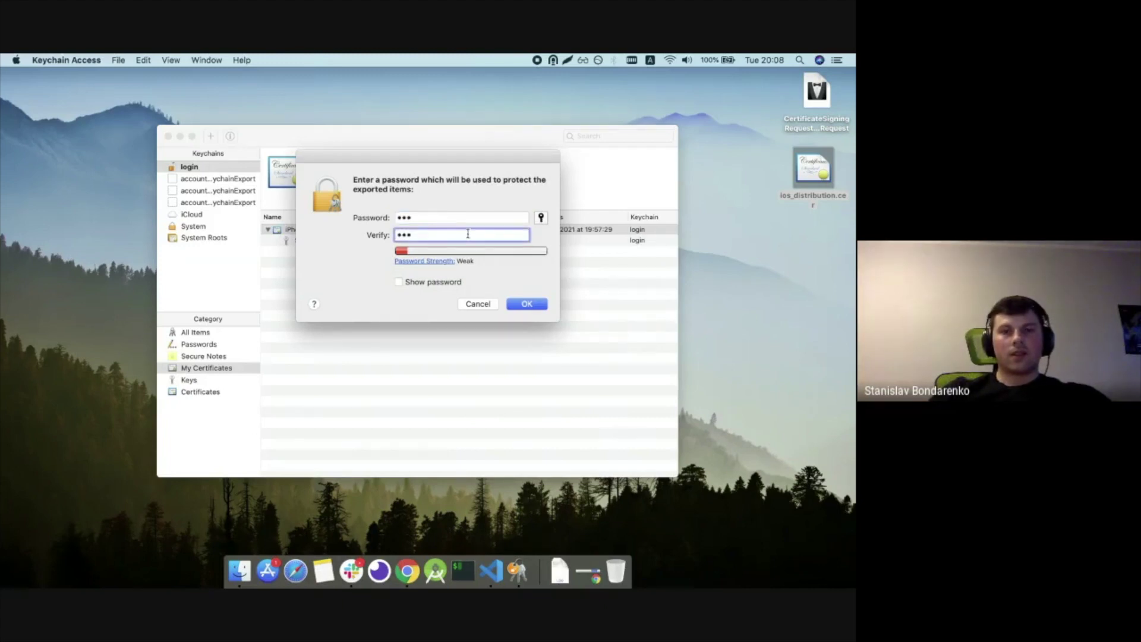
pyautogui.click(534, 304)
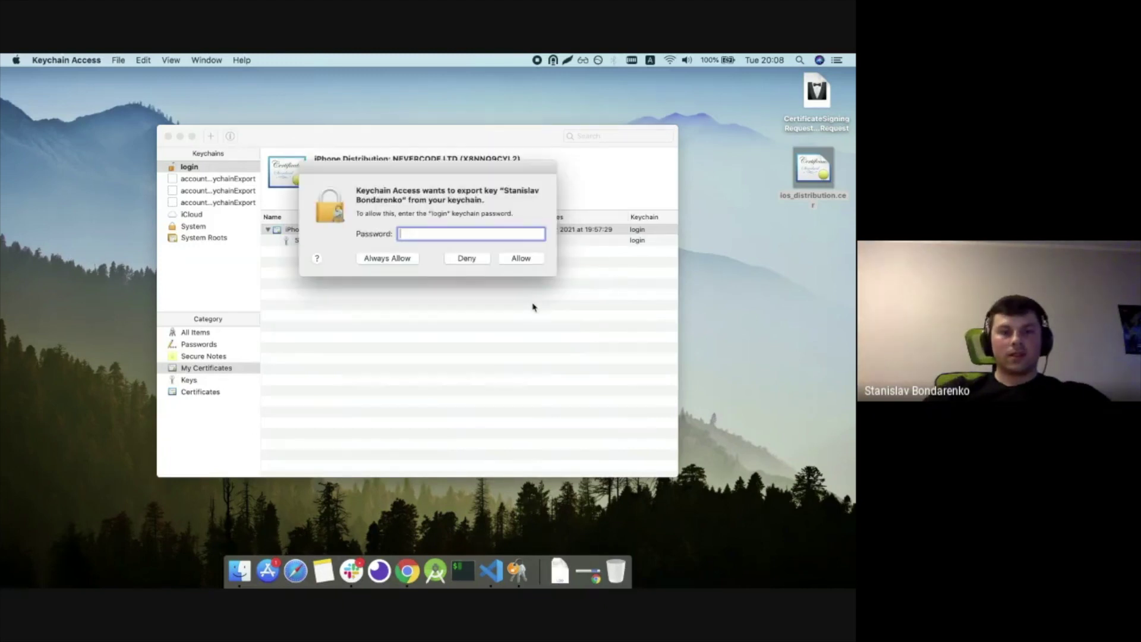
pyautogui.press('Return')
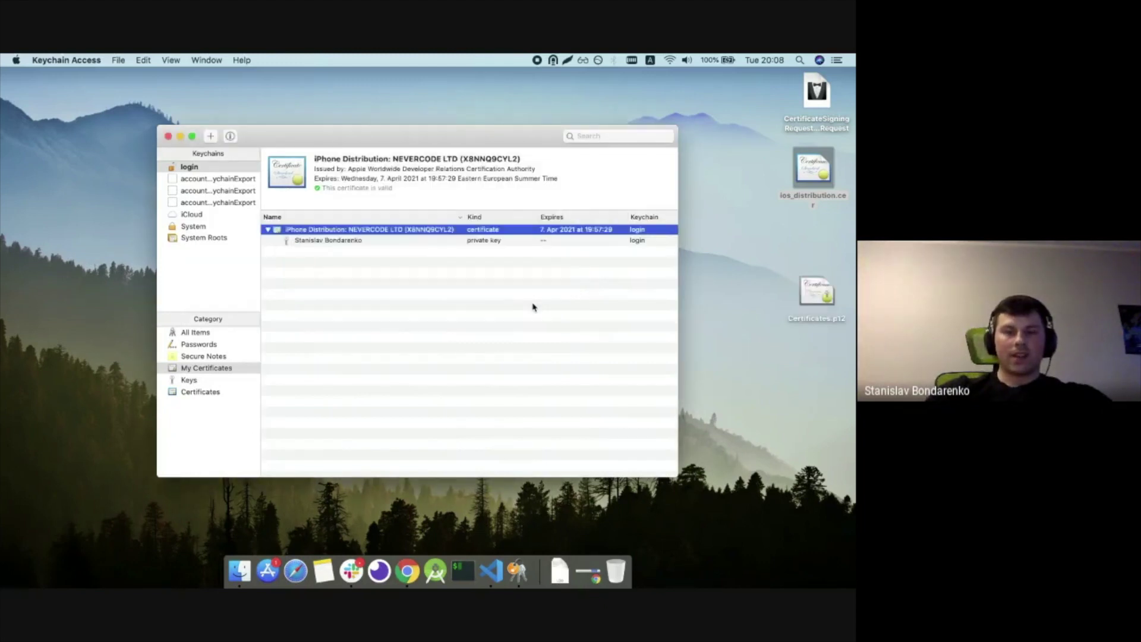
# - Move Certificates.p12 higher on the desktop and return to the Apple Developer portal
pyautogui.click(813, 298)
pyautogui.moveTo(809, 294); pyautogui.dragTo(814, 261)
pyautogui.click(743, 248)
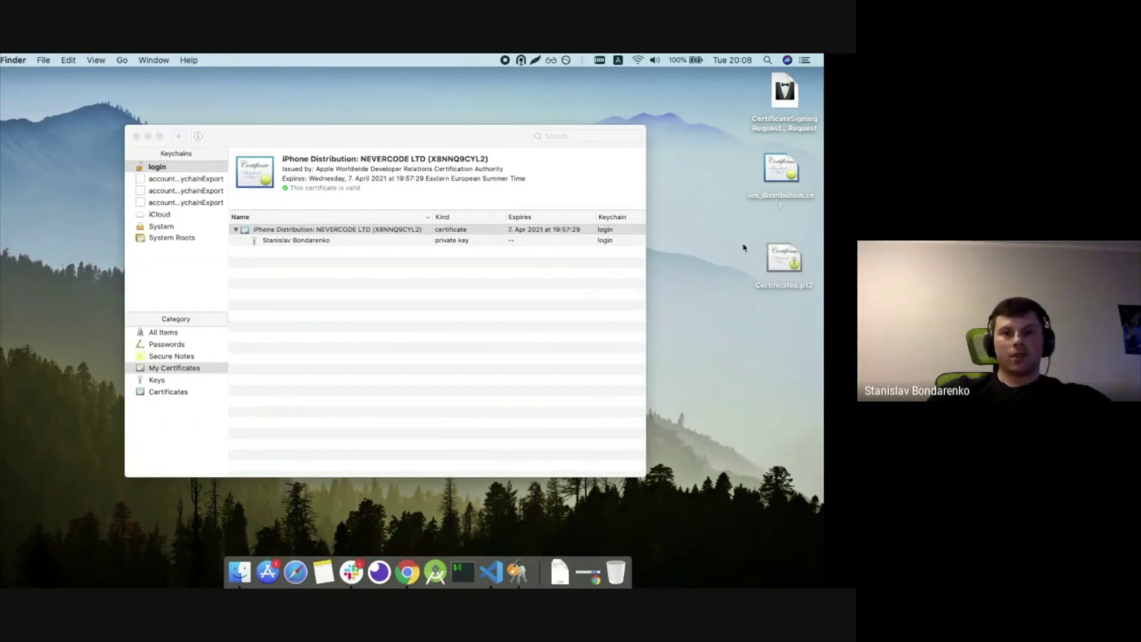
pyautogui.hotkey('ctrl', 'Right')
pyautogui.hotkey('ctrl', 'Right')
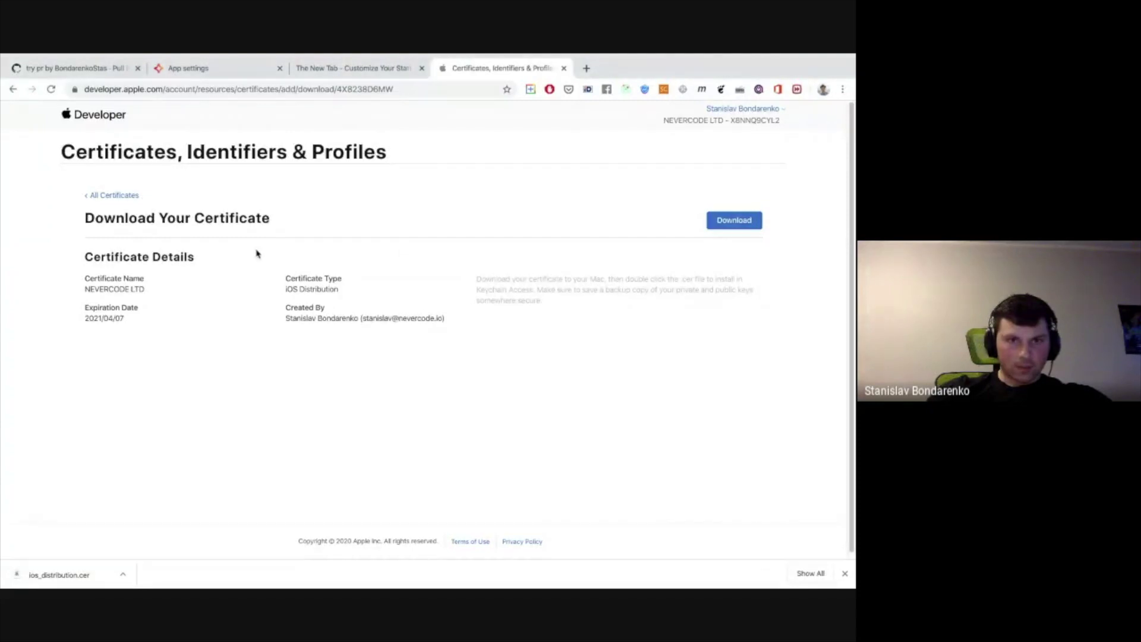
# - Start registering a new App Store distribution provisioning profile from the Profiles list
pyautogui.click(99, 196)
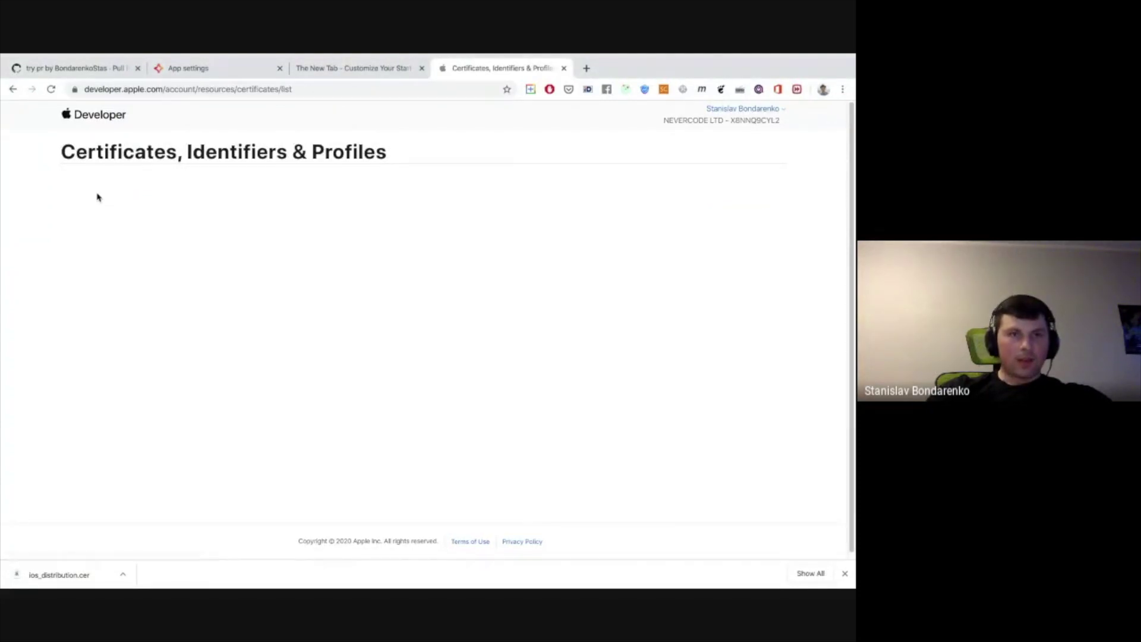
pyautogui.click(69, 257)
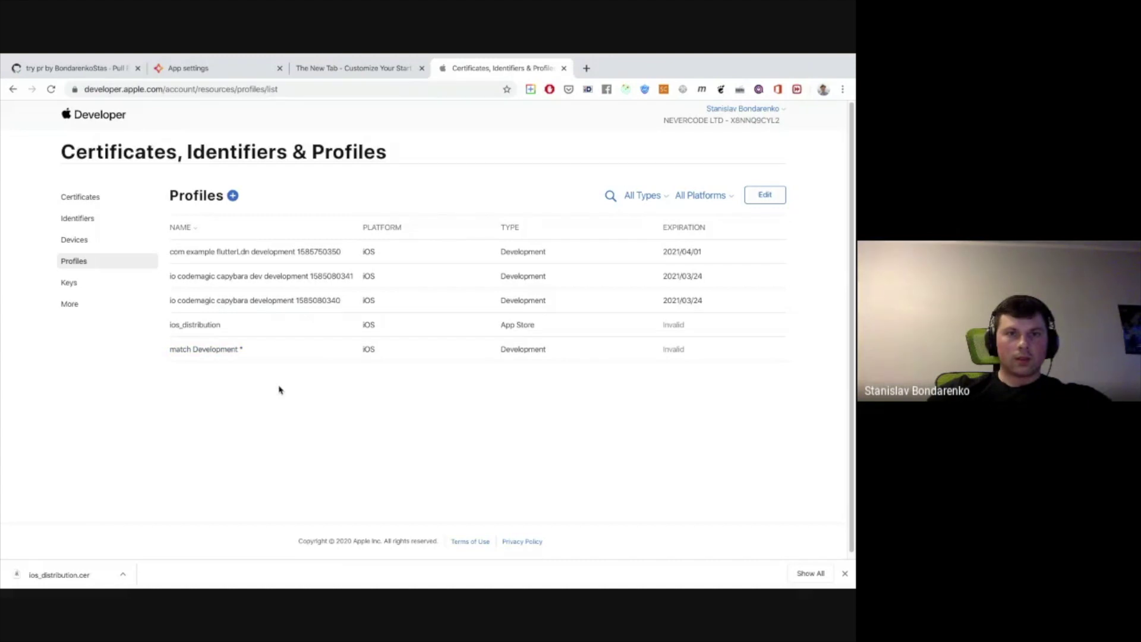
pyautogui.click(232, 195)
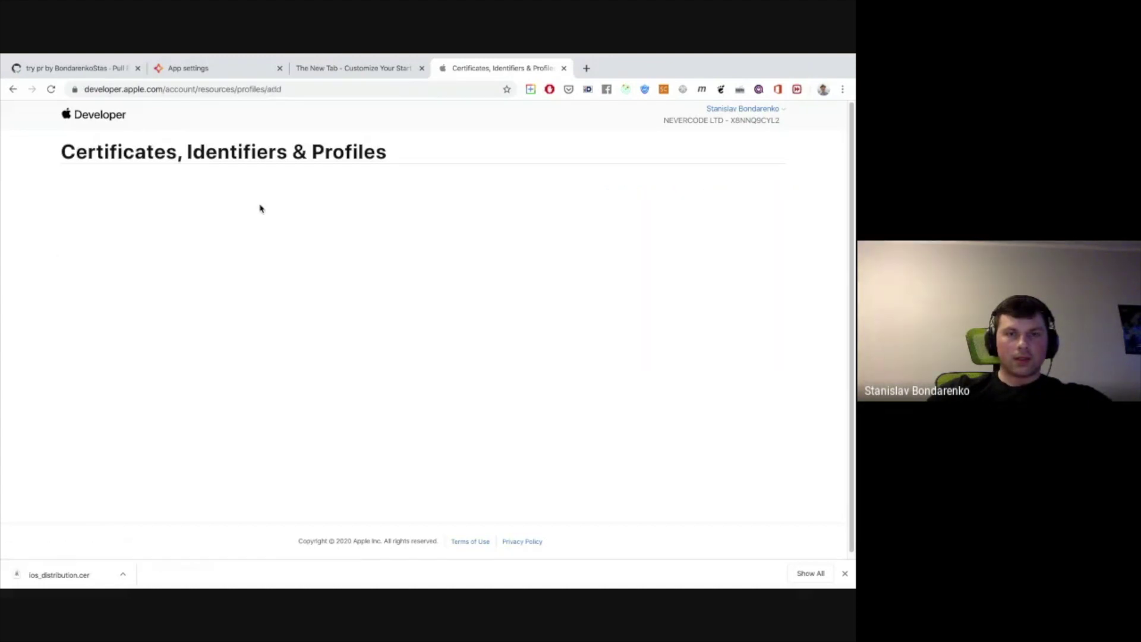
pyautogui.scroll(-5, 168, 346)
pyautogui.scroll(2, 168, 342)
pyautogui.scroll(1, 169, 345)
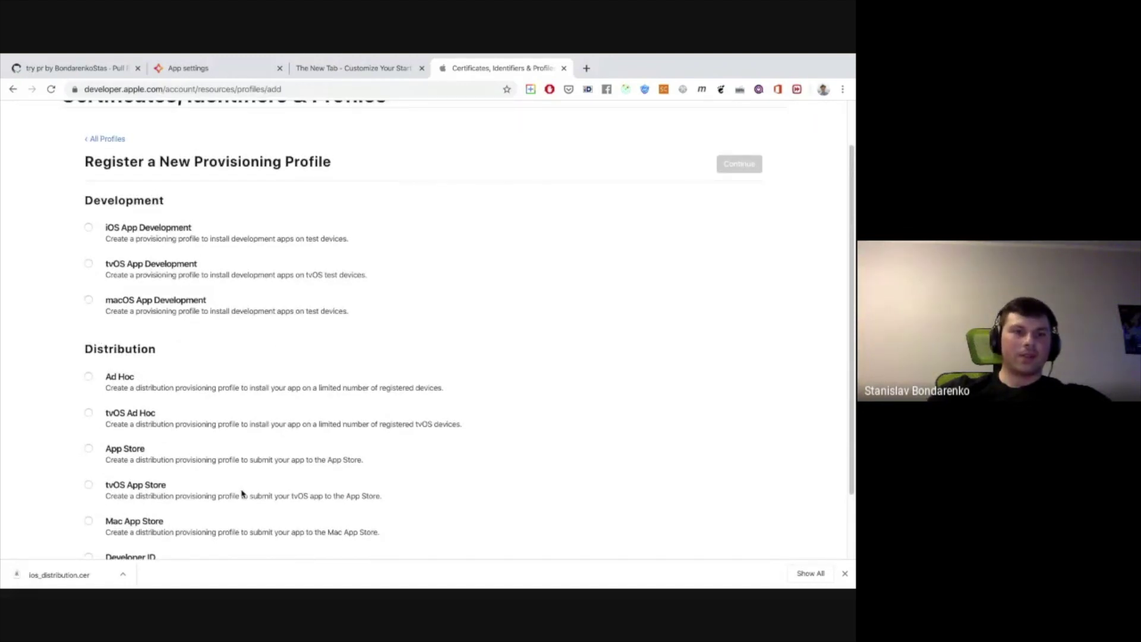
pyautogui.scroll(-2, 243, 493)
pyautogui.click(130, 368)
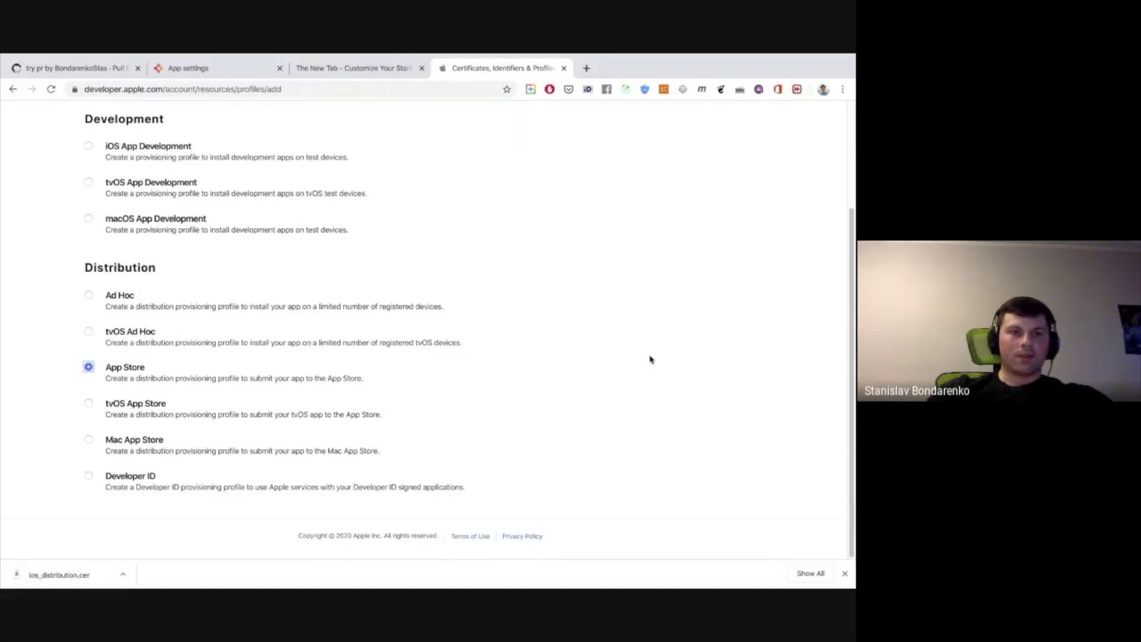
pyautogui.scroll(3, 649, 357)
pyautogui.click(737, 222)
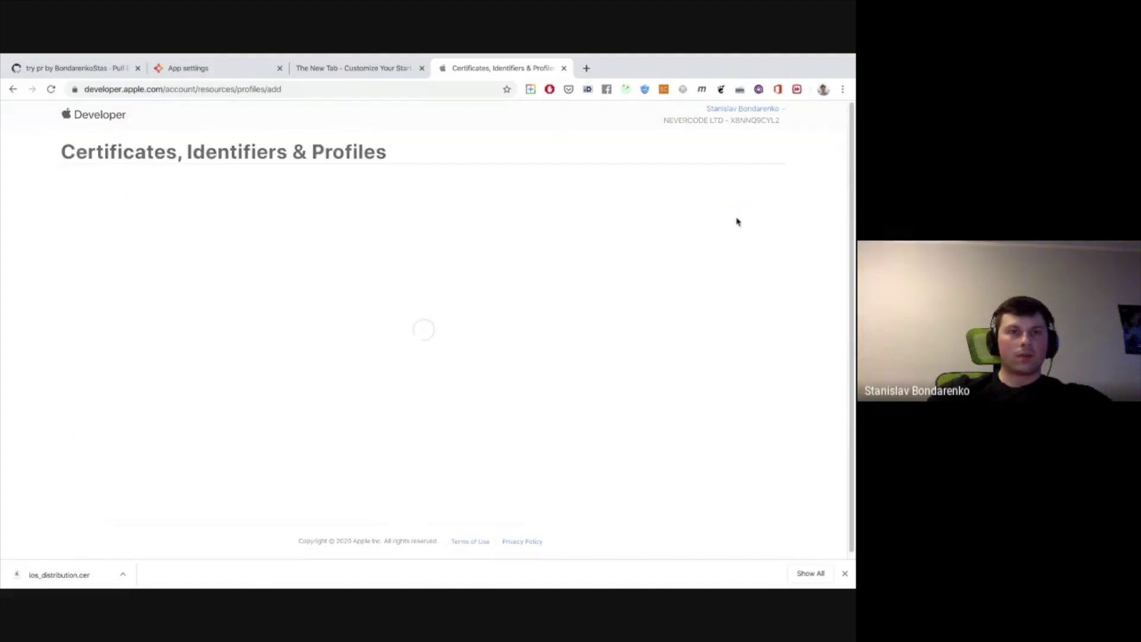
# - Select the simplest counter App ID and the NEVERCODE LTD distribution certificate
pyautogui.click(226, 340)
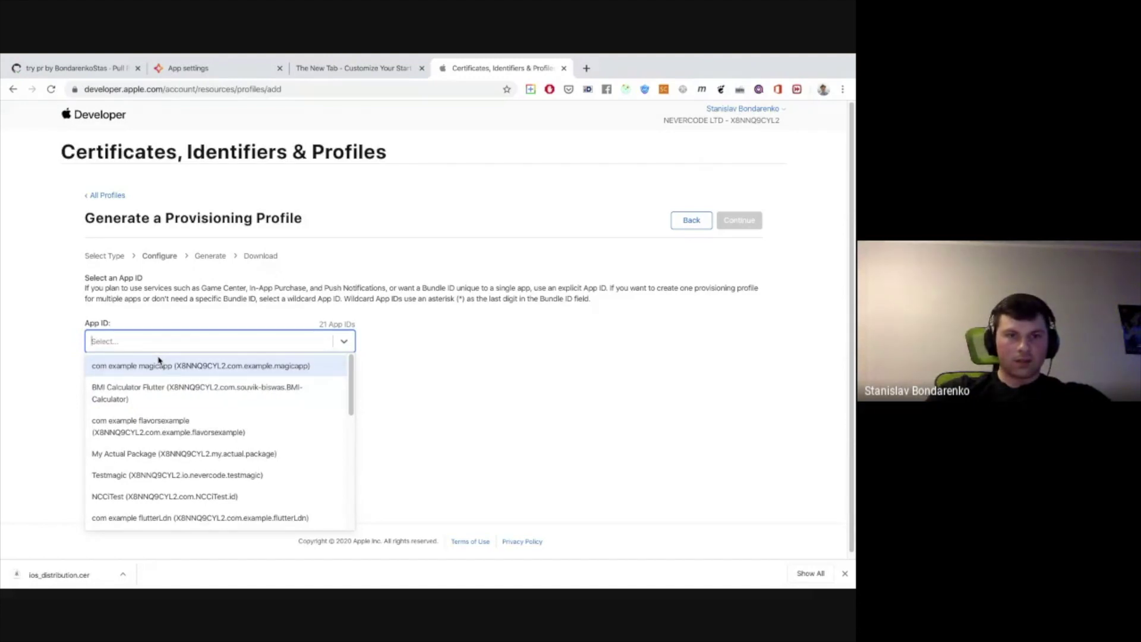
pyautogui.write('coun')
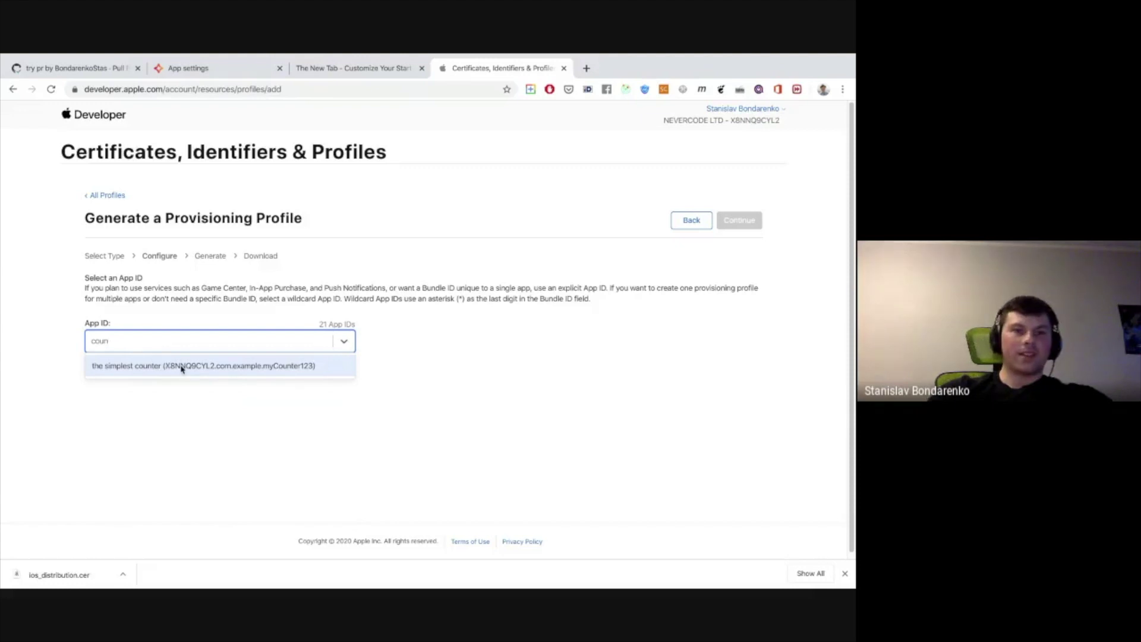
pyautogui.click(288, 366)
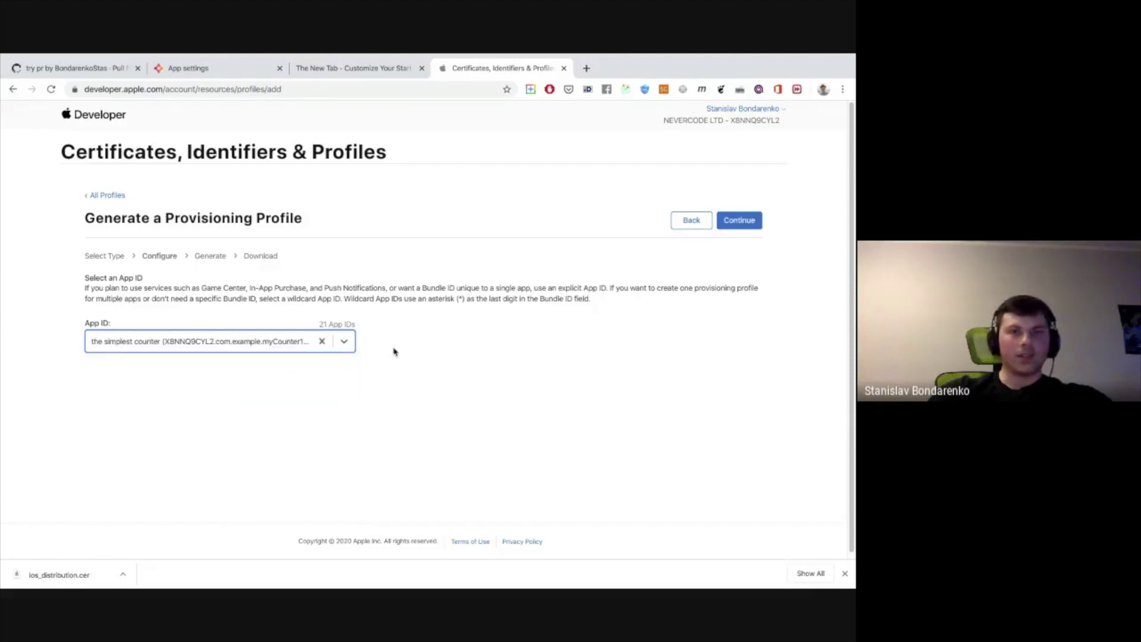
pyautogui.click(737, 219)
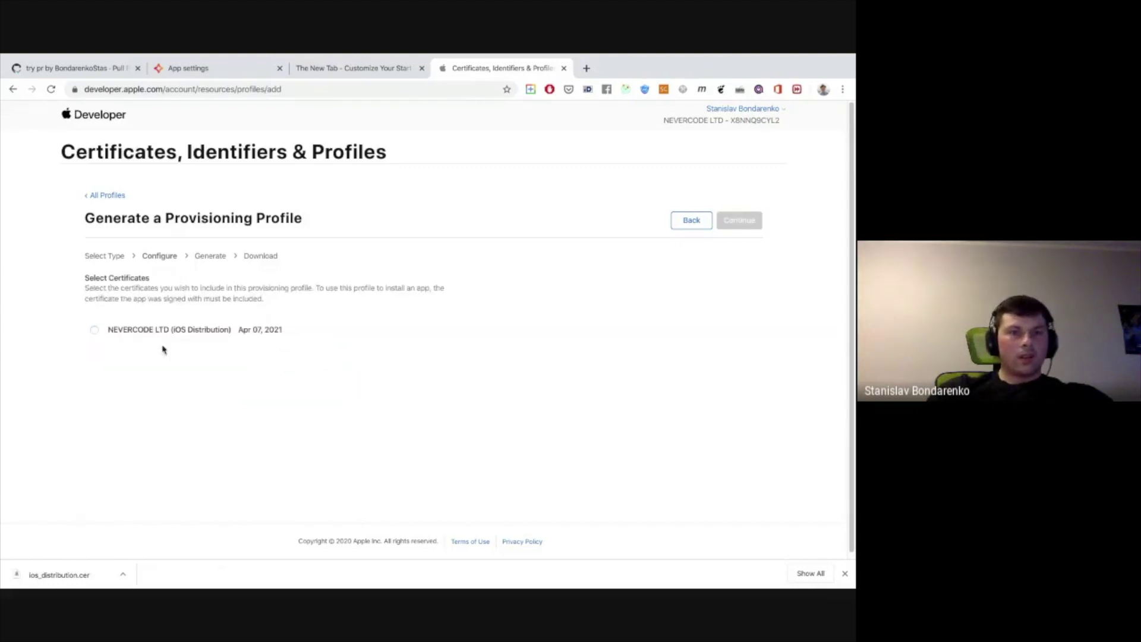
pyautogui.click(143, 334)
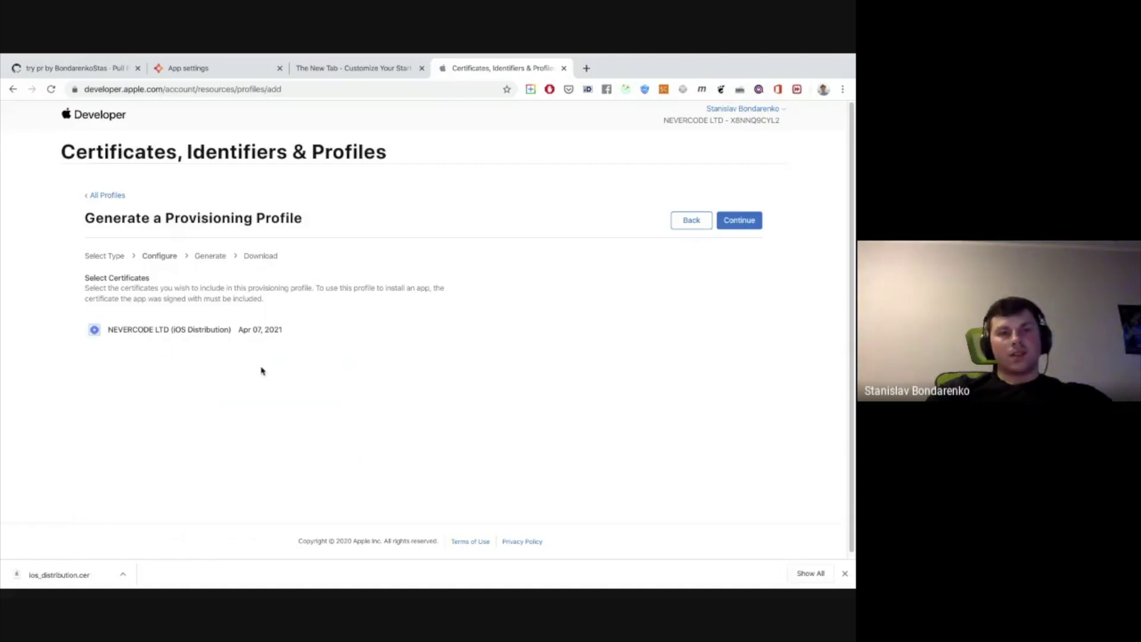
pyautogui.click(735, 221)
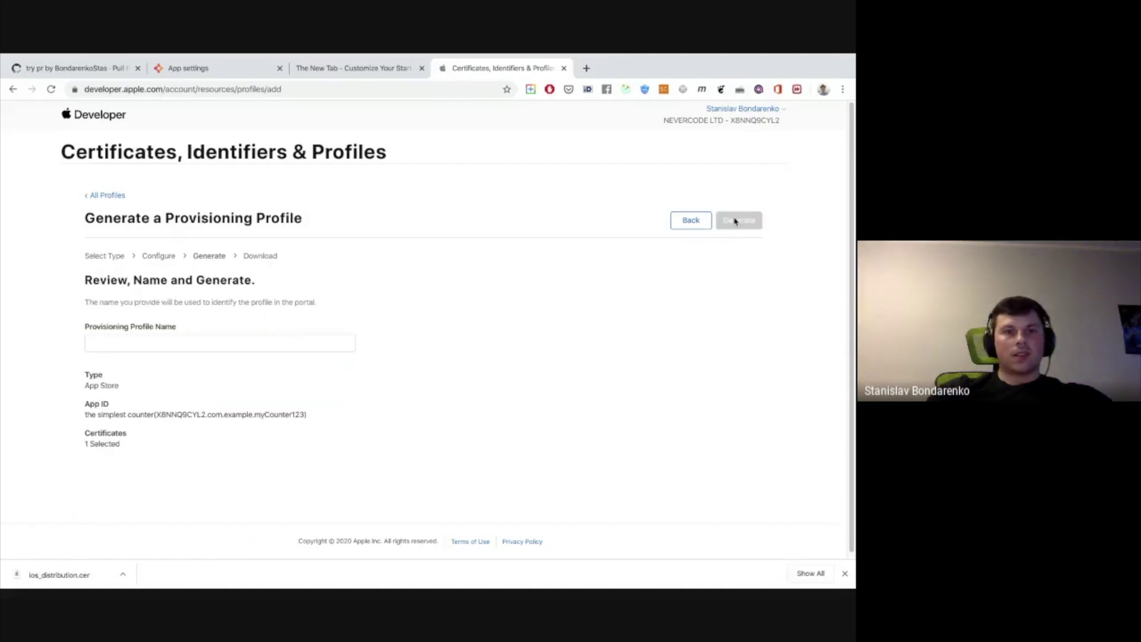
# - Name the profile ios_distribution and generate it, which fails with a duplicate-name error
pyautogui.click(122, 341)
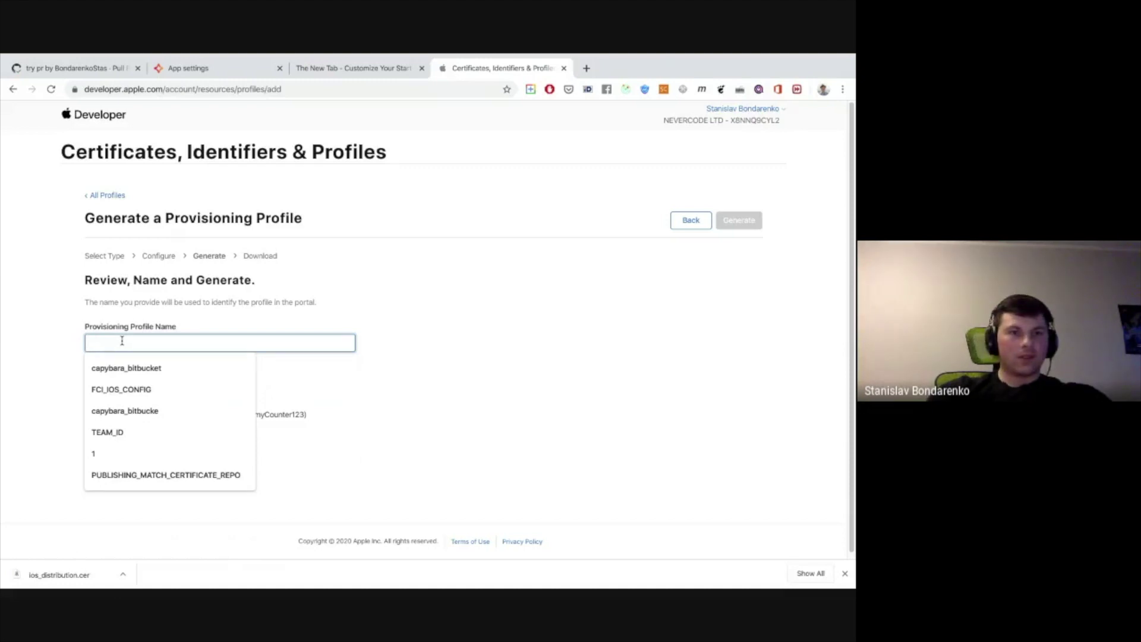
pyautogui.write('F')
pyautogui.press('BackSpace')
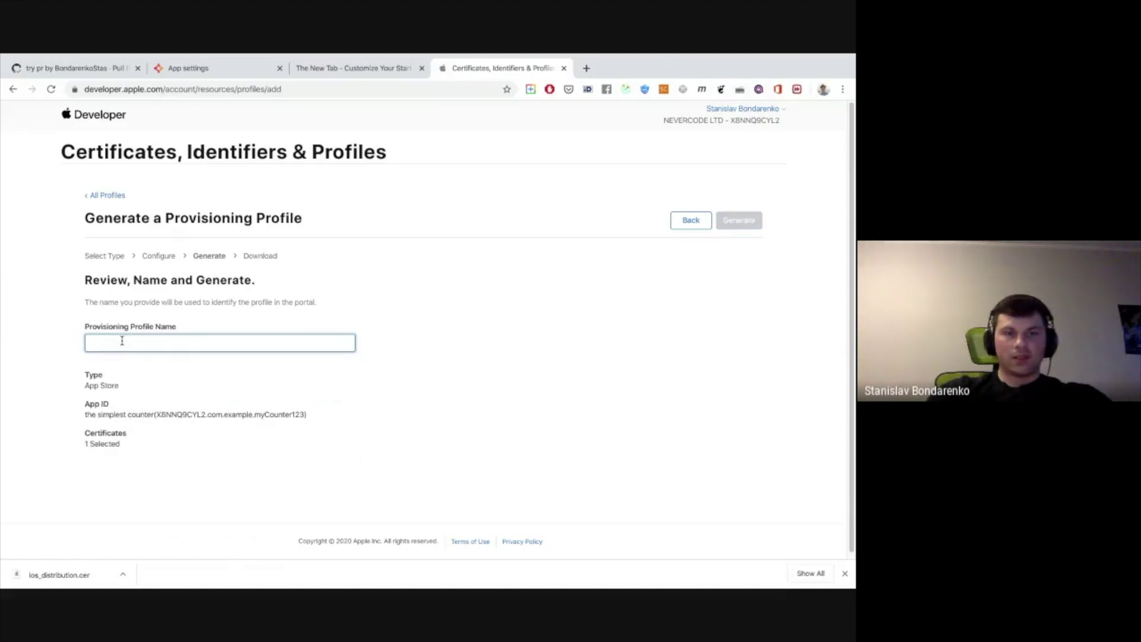
pyautogui.write('ios_d')
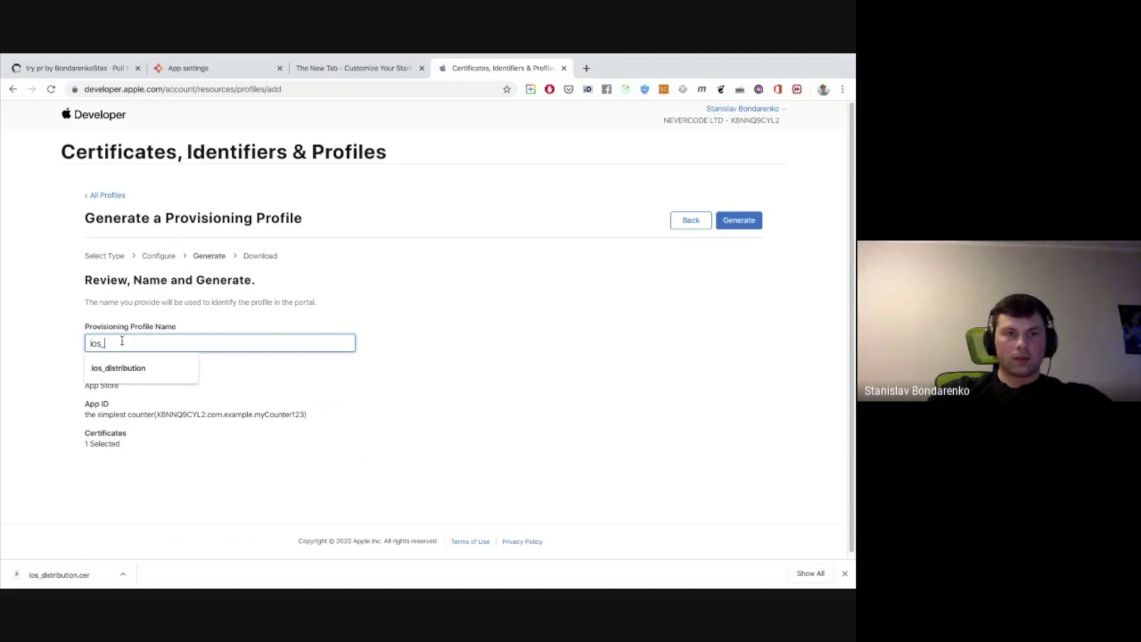
pyautogui.click(107, 376)
pyautogui.click(618, 232)
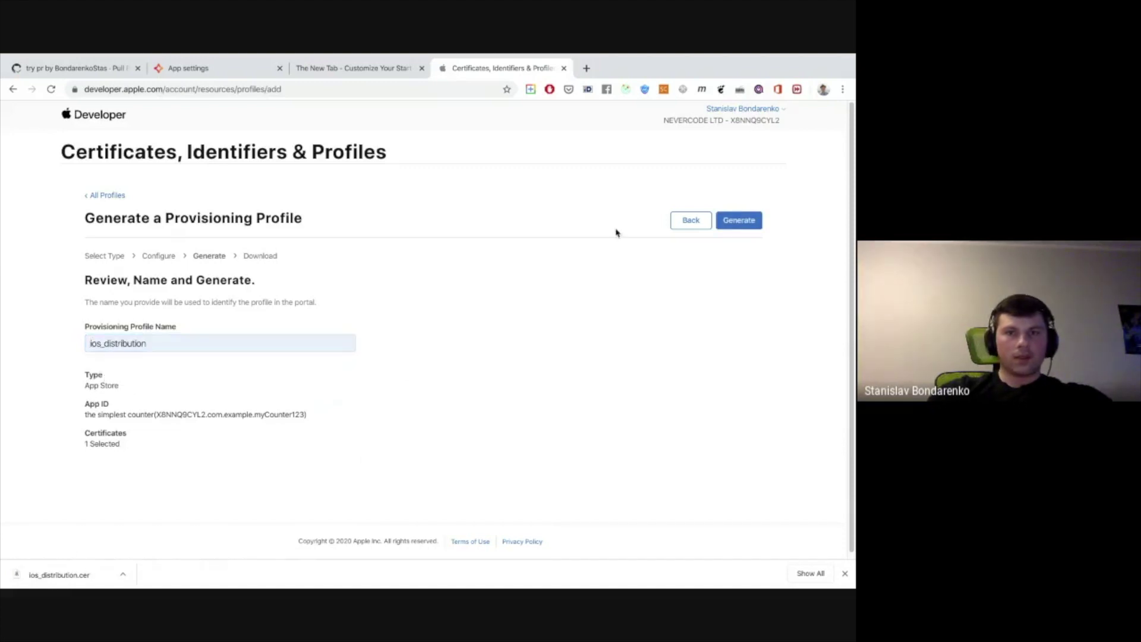
pyautogui.click(732, 223)
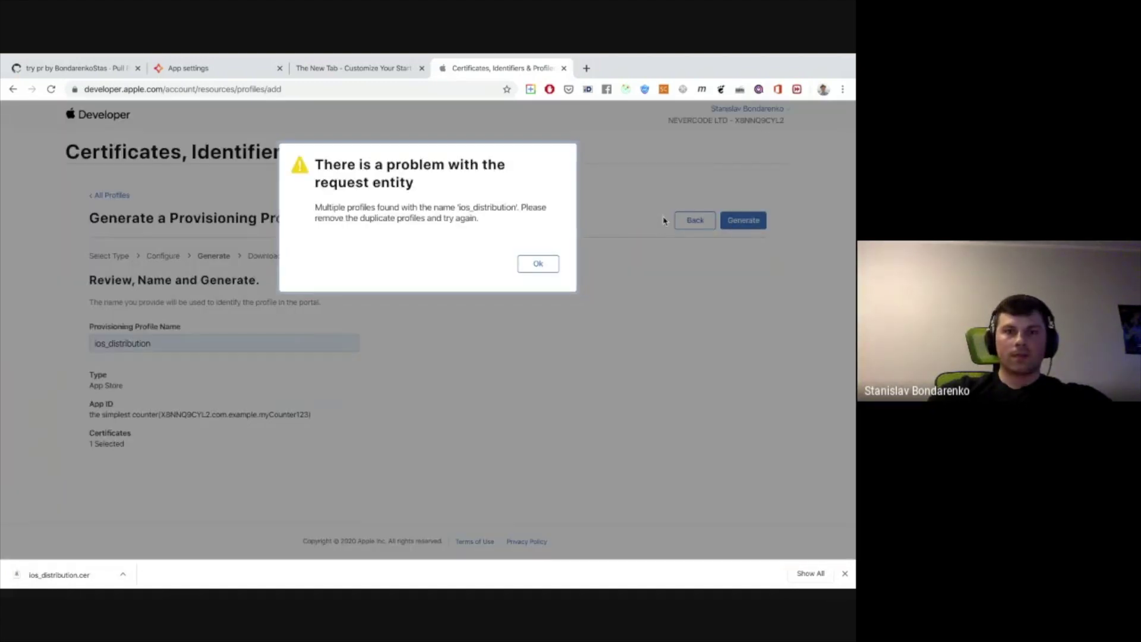
# - Dismiss the error and delete the existing ios_distribution profile from All Profiles
pyautogui.click(538, 265)
pyautogui.click(118, 197)
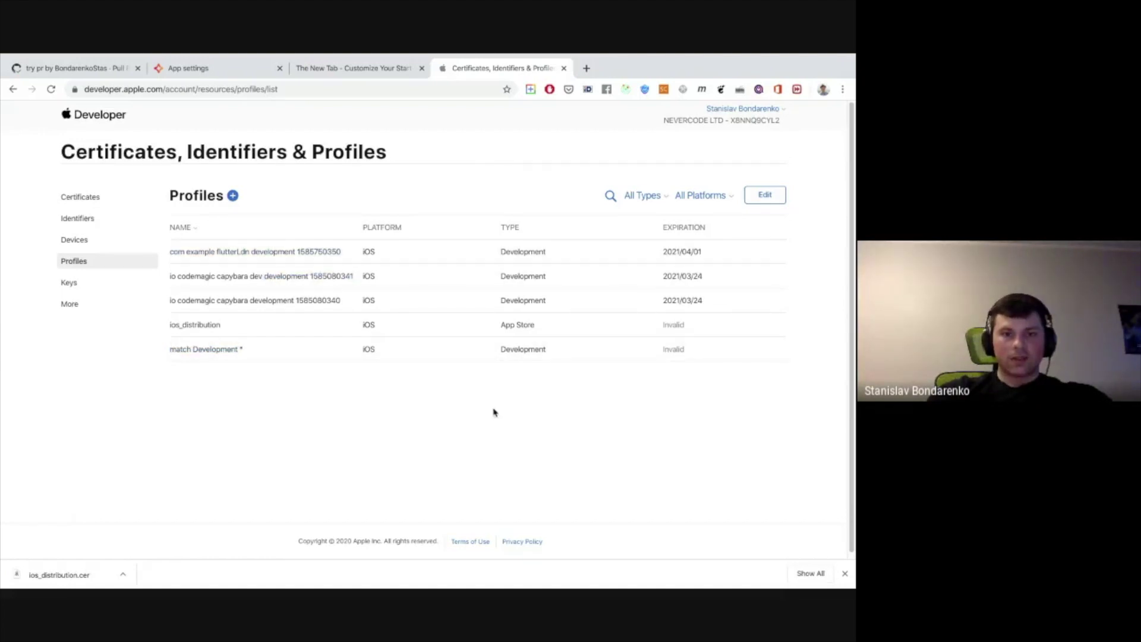
pyautogui.click(387, 326)
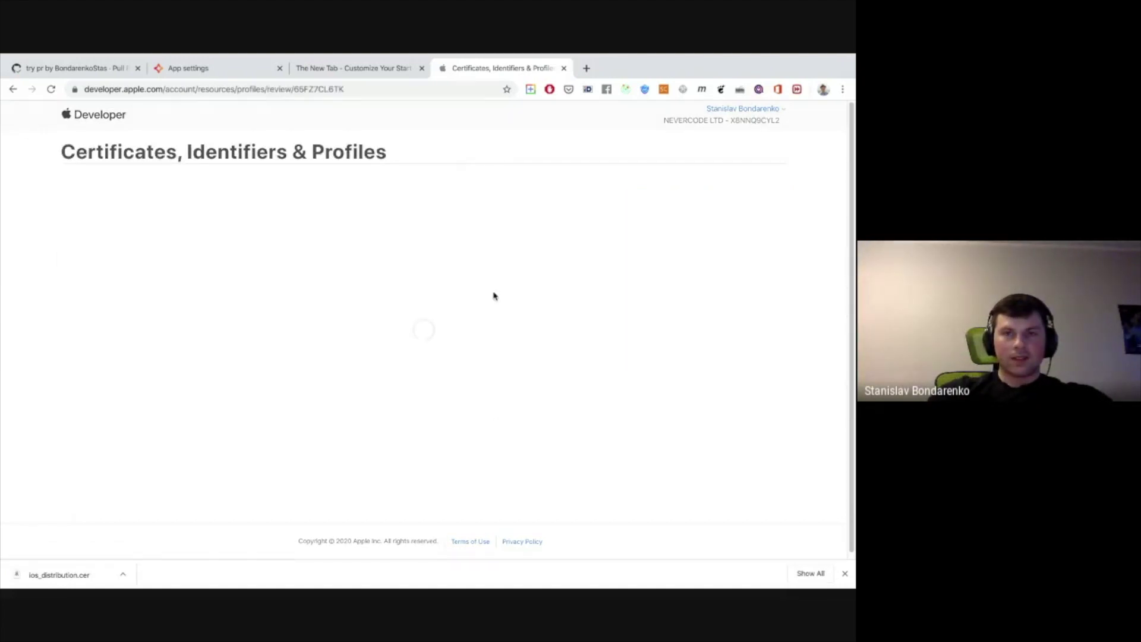
pyautogui.click(684, 221)
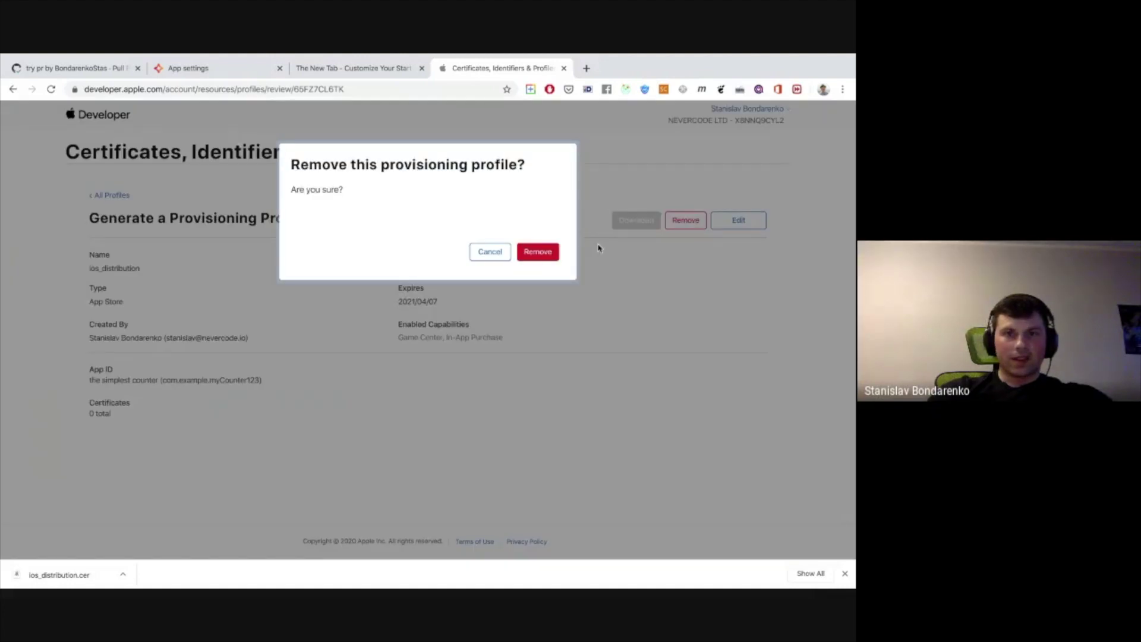
pyautogui.click(546, 259)
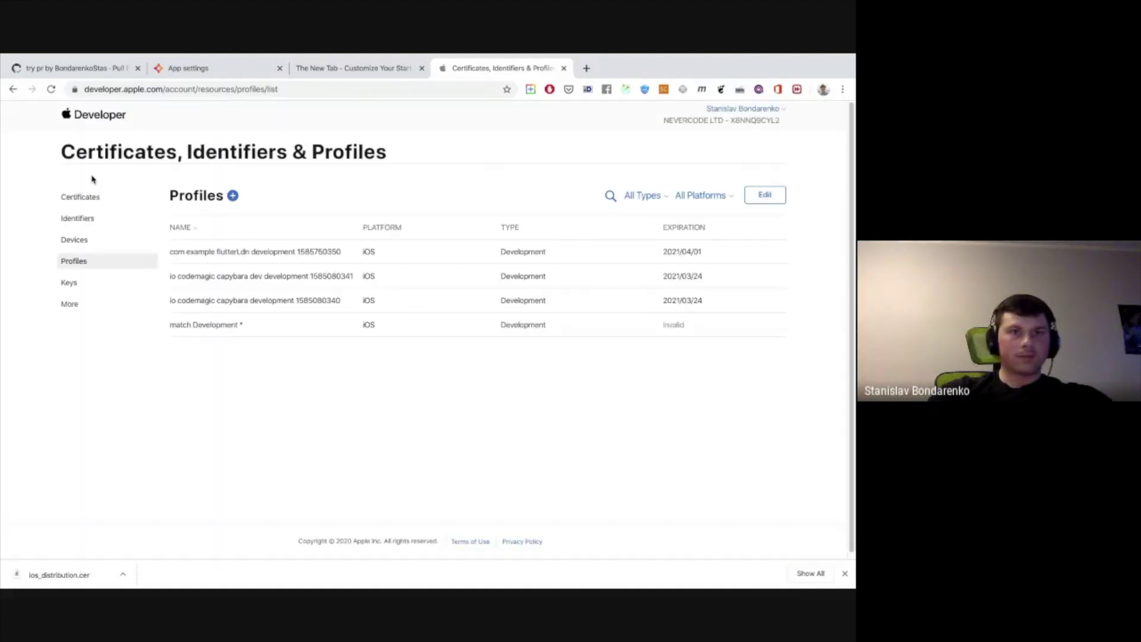
# - Begin a new App Store profile for the simplest counter App ID with the NEVERCODE LTD certificate
pyautogui.click(232, 196)
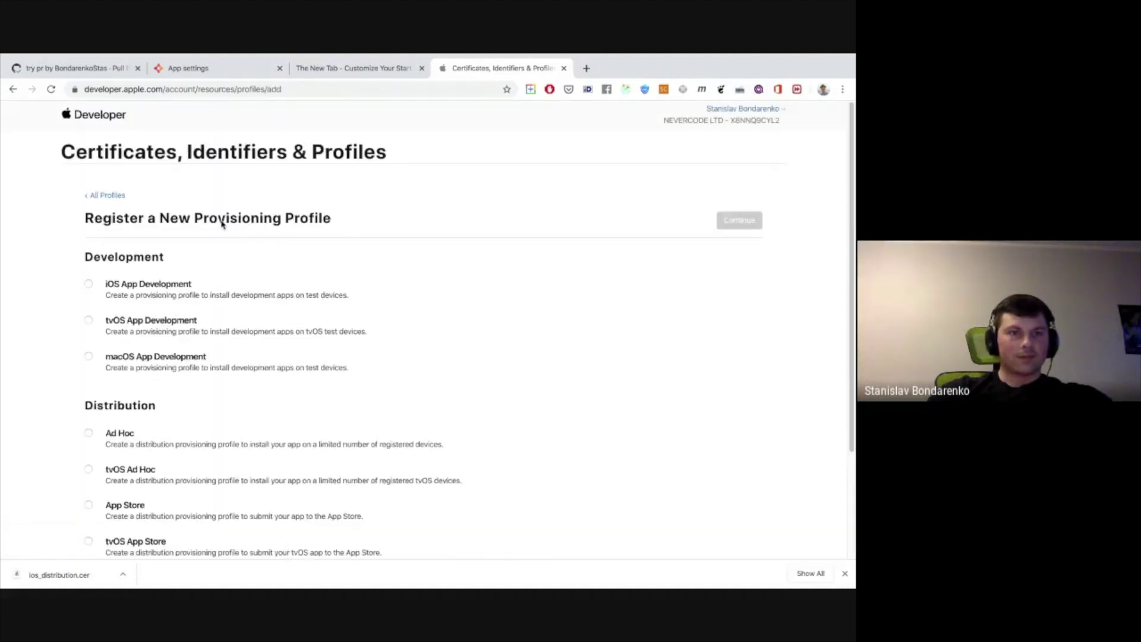
pyautogui.scroll(-2, 137, 362)
pyautogui.click(122, 406)
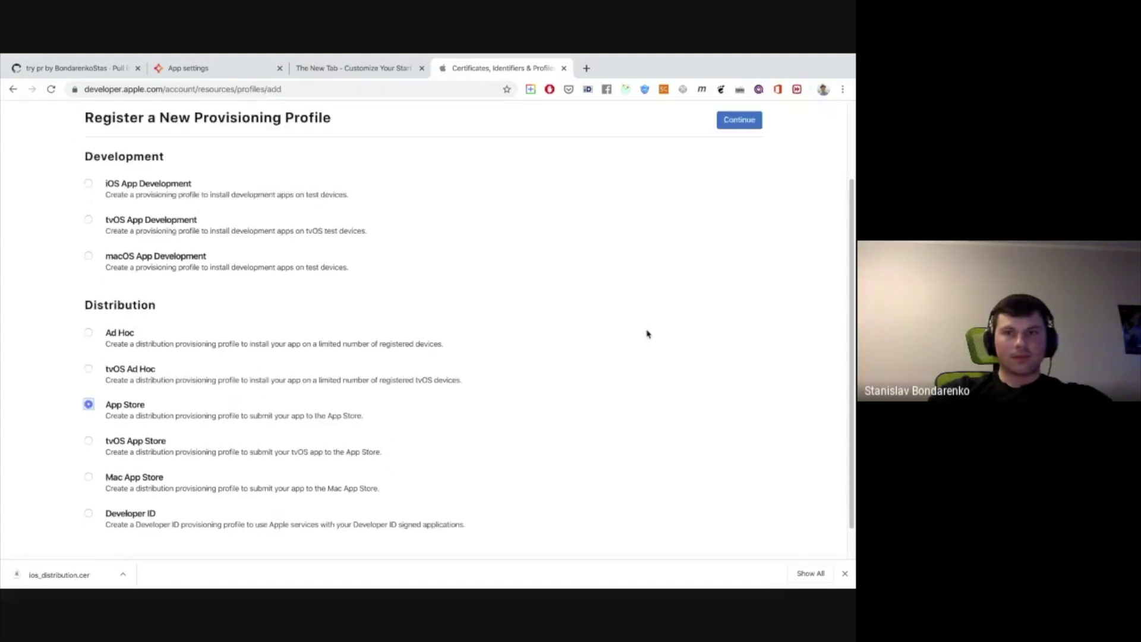
pyautogui.scroll(2, 684, 285)
pyautogui.click(737, 221)
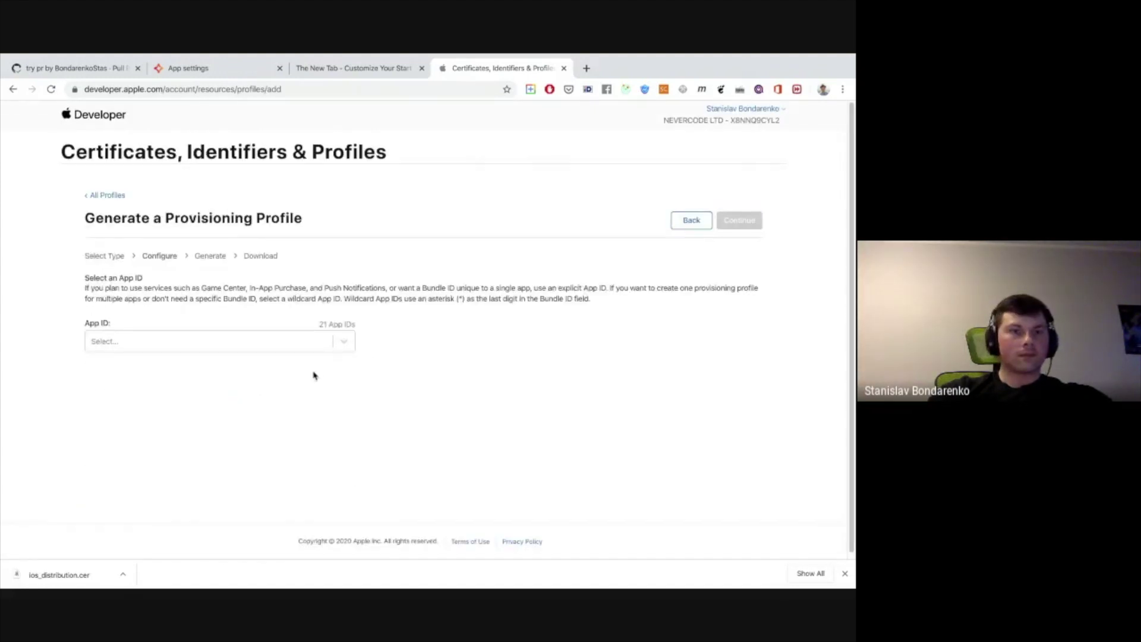
pyautogui.click(131, 348)
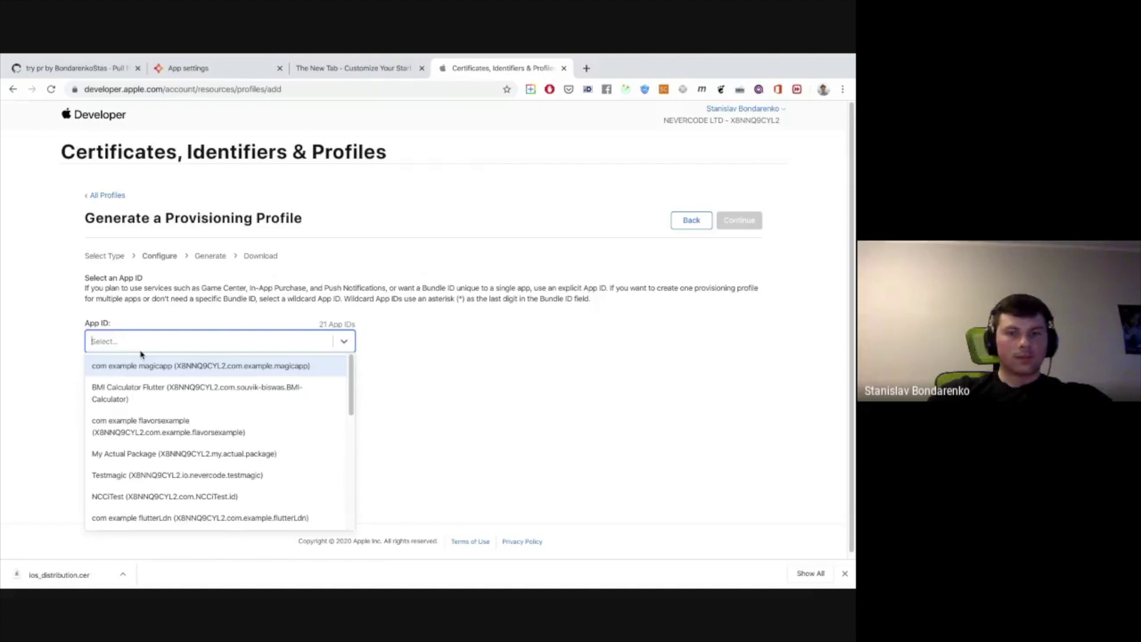
pyautogui.write('counte')
pyautogui.click(122, 371)
pyautogui.click(738, 224)
pyautogui.click(225, 331)
pyautogui.click(728, 225)
# - Name the profile ios_distribution, generate it, and download it
pyautogui.click(137, 343)
pyautogui.write('ios_distribution')
pyautogui.click(145, 368)
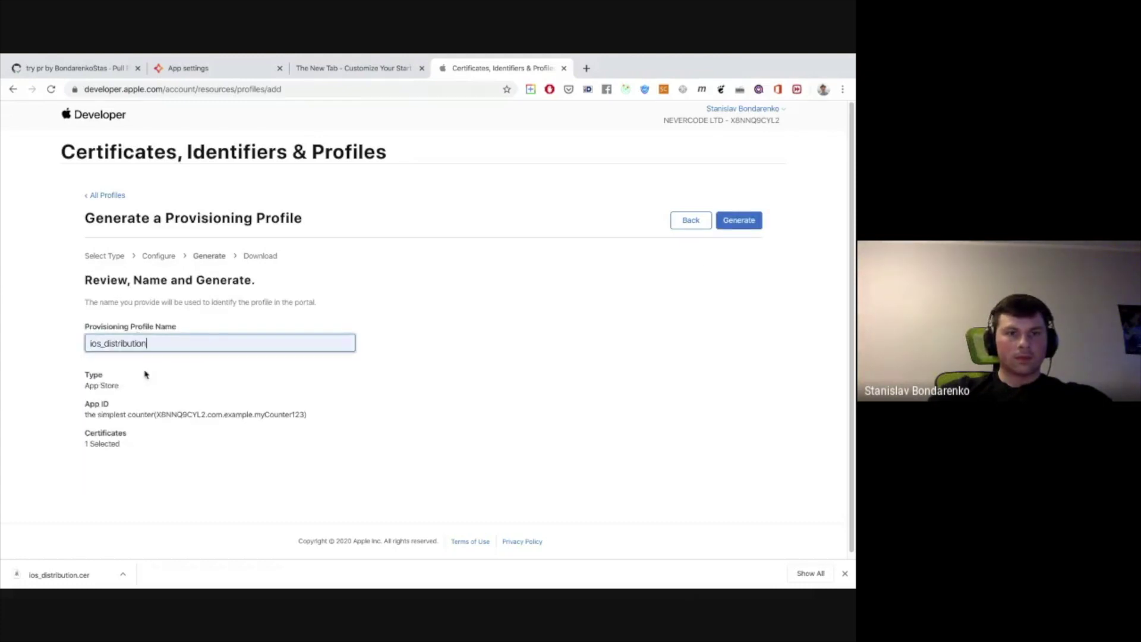
pyautogui.click(738, 220)
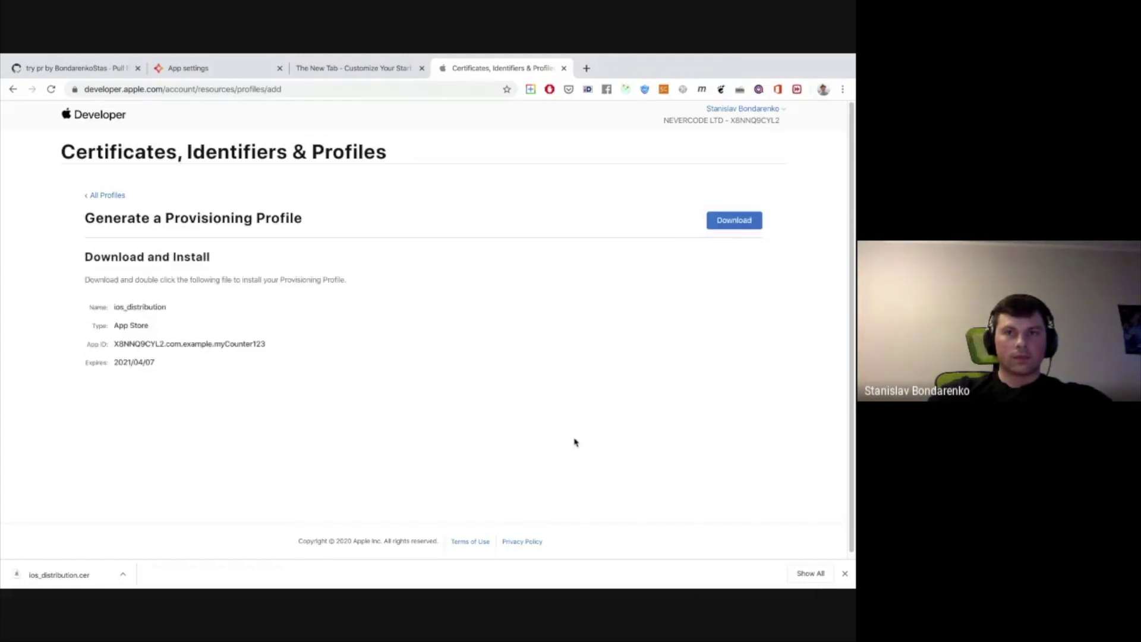
pyautogui.click(724, 226)
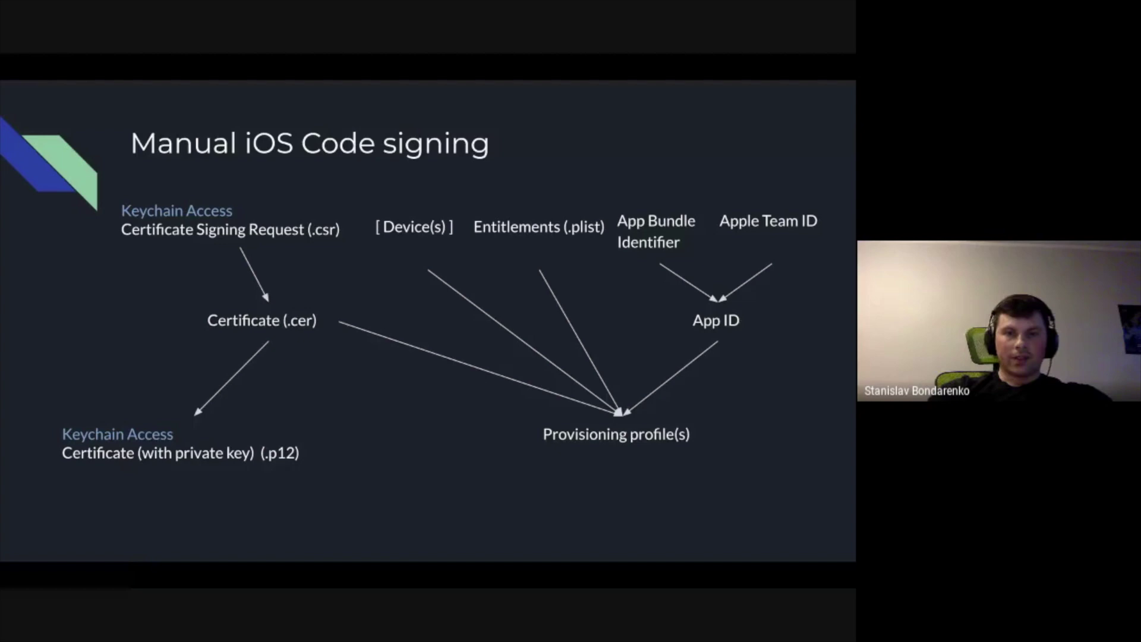
# - Drag ios_distribution.mobileprovision from Downloads onto the Desktop beside Certificates.p12
pyautogui.press('super+Tab')
pyautogui.click(559, 571)
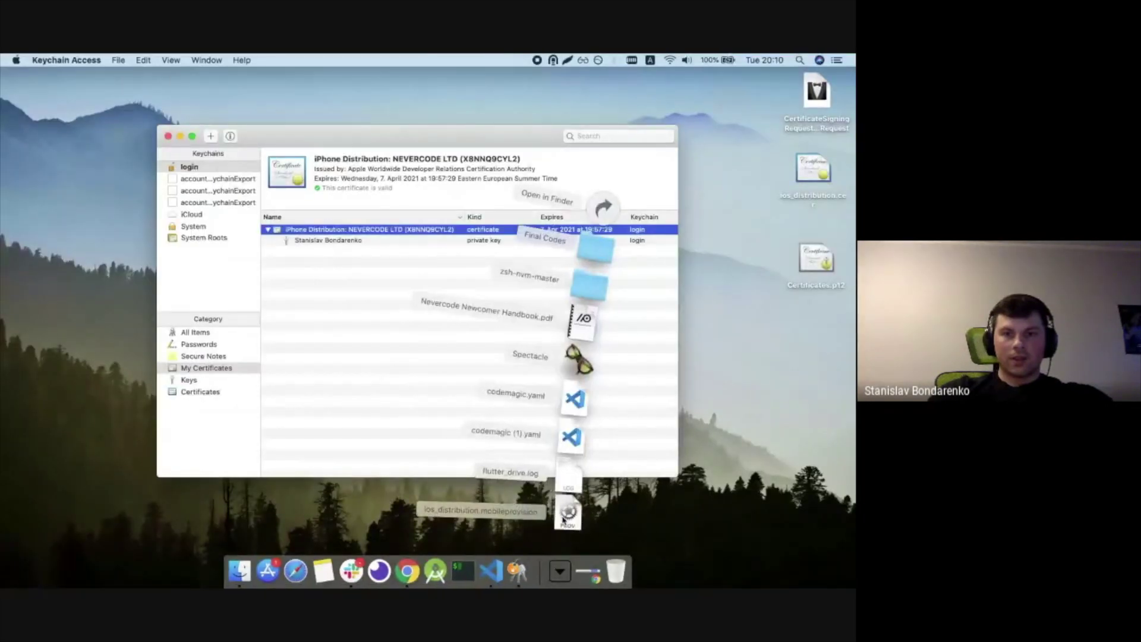
pyautogui.moveTo(563, 519); pyautogui.dragTo(741, 294)
pyautogui.moveTo(760, 398); pyautogui.dragTo(785, 255)
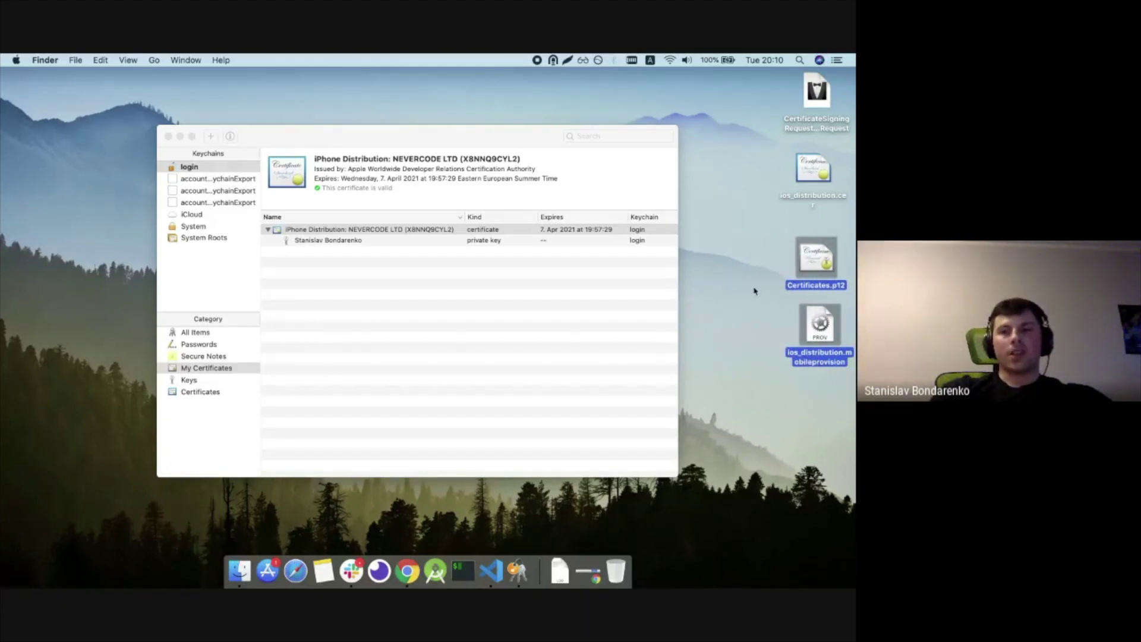
# - Show the Manual iOS Code signing slide, then return to Codemagic's App settings in the browser
pyautogui.hotkey('ctrl', 'Left')
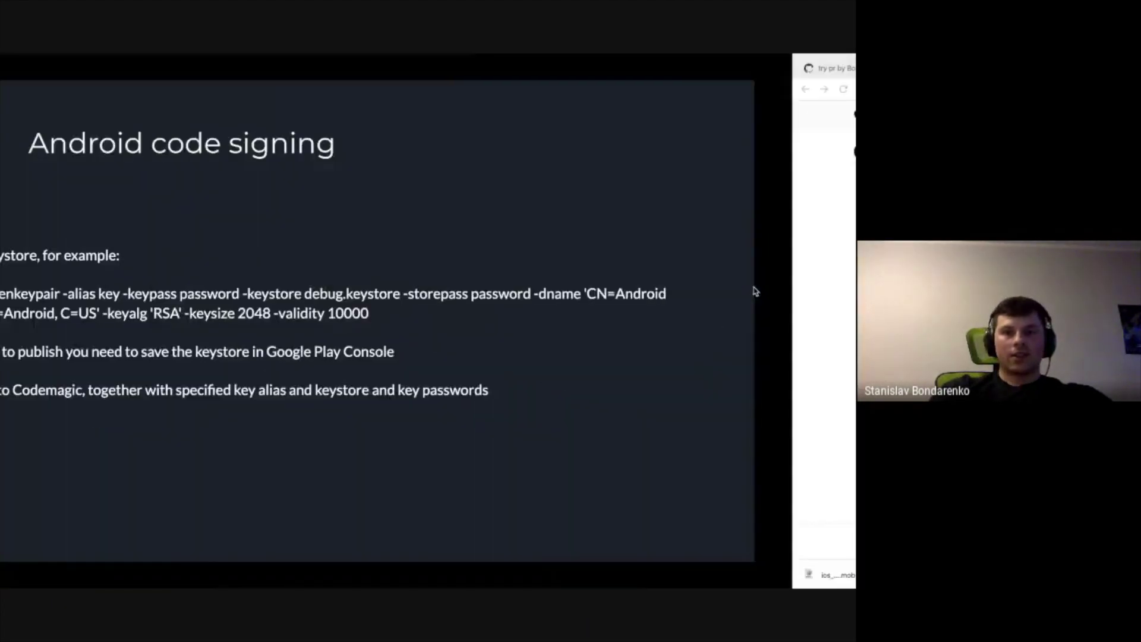
pyautogui.press('Left')
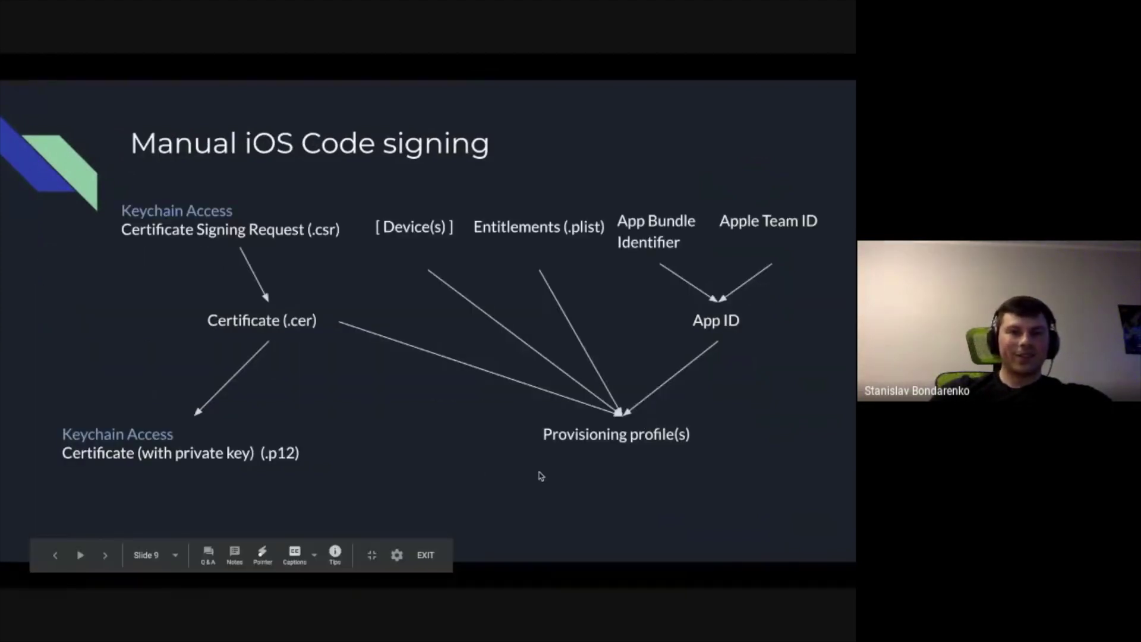
pyautogui.hotkey('ctrl', 'Left')
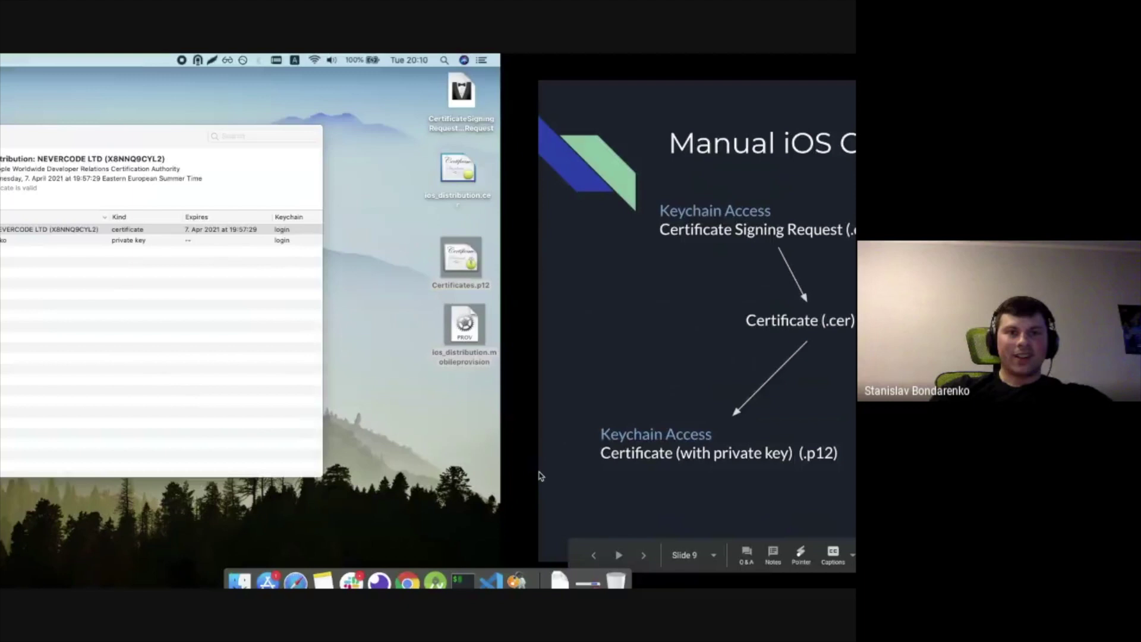
pyautogui.hotkey('ctrl', 'Left')
pyautogui.click(209, 76)
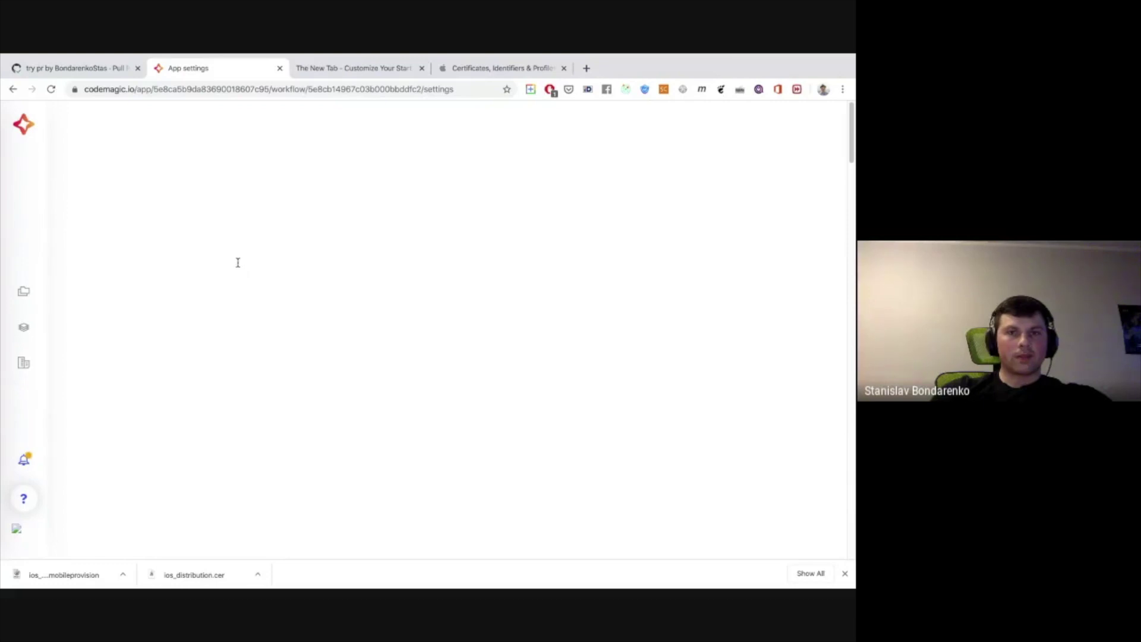
# - Switch iOS code signing to Manual, upload Certificates.p12, and paste its password
pyautogui.scroll(-10, 278, 312)
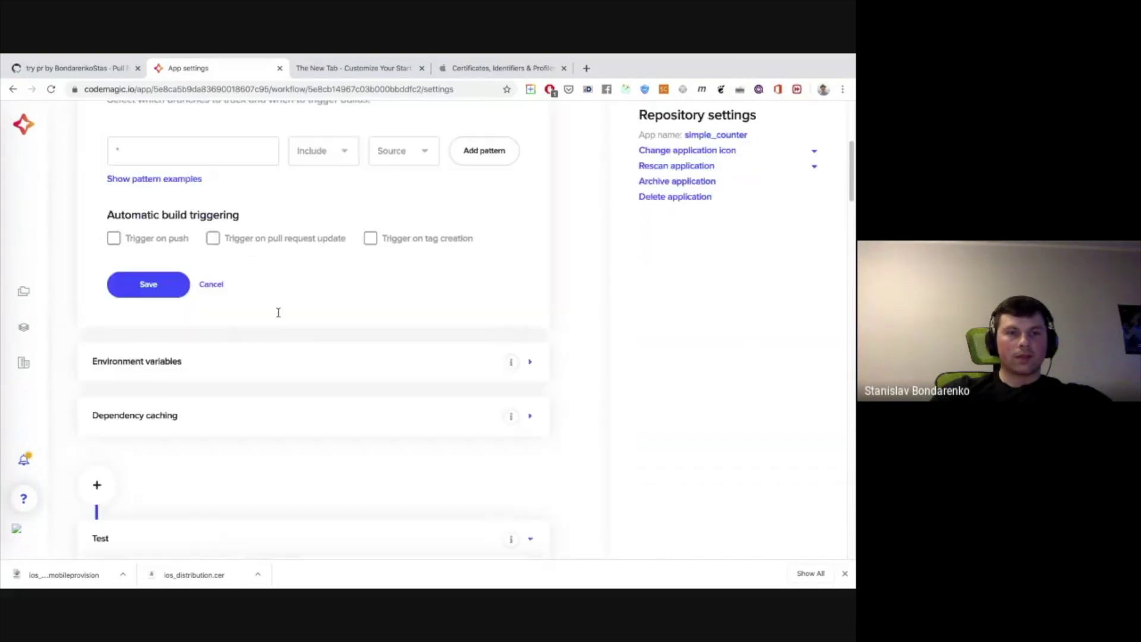
pyautogui.scroll(-10, 278, 312)
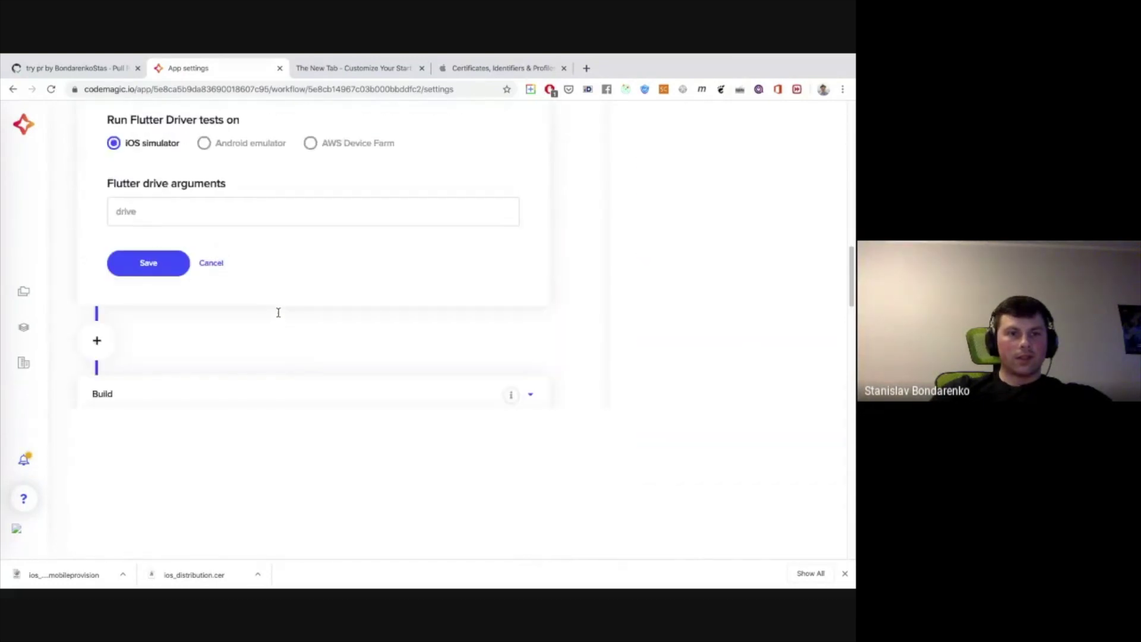
pyautogui.scroll(-15, 279, 313)
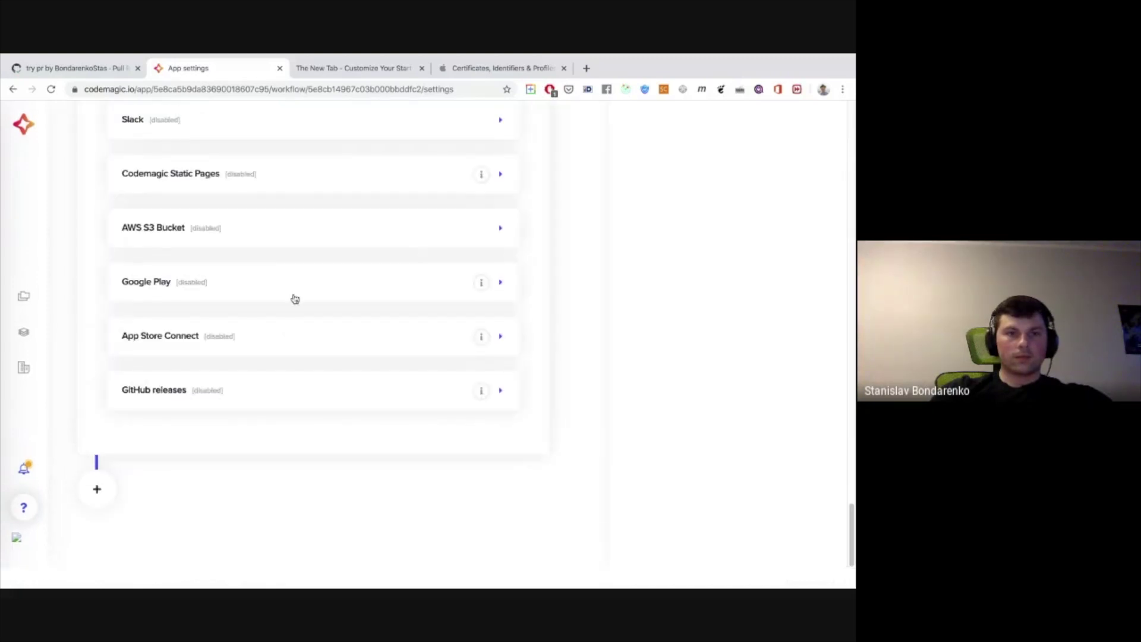
pyautogui.scroll(2, 149, 253)
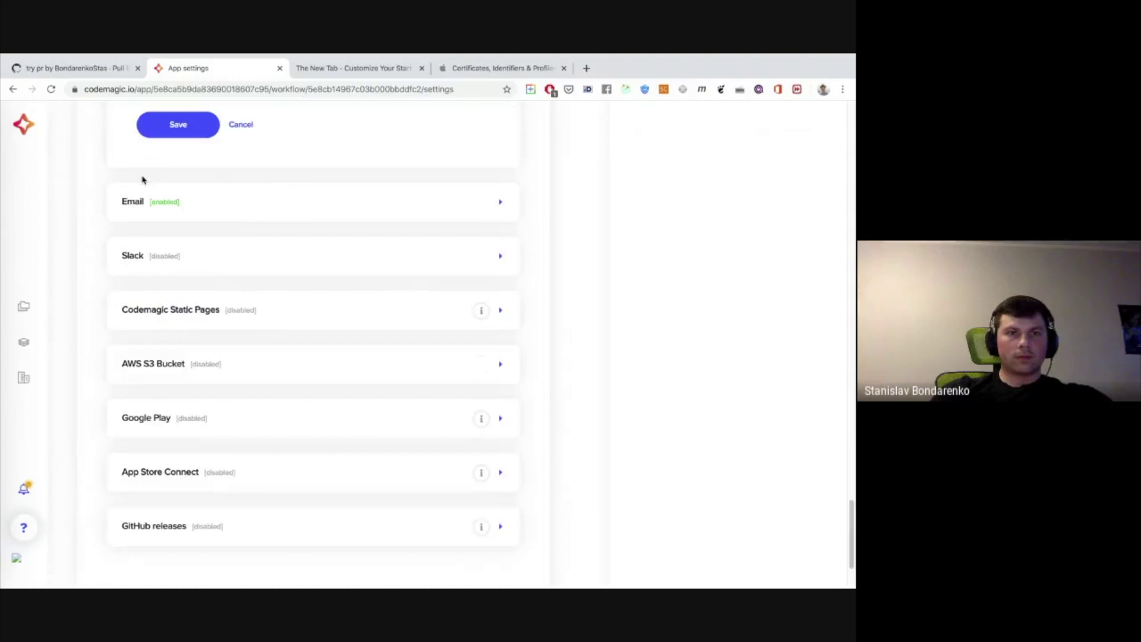
pyautogui.scroll(3, 143, 180)
pyautogui.scroll(4, 143, 180)
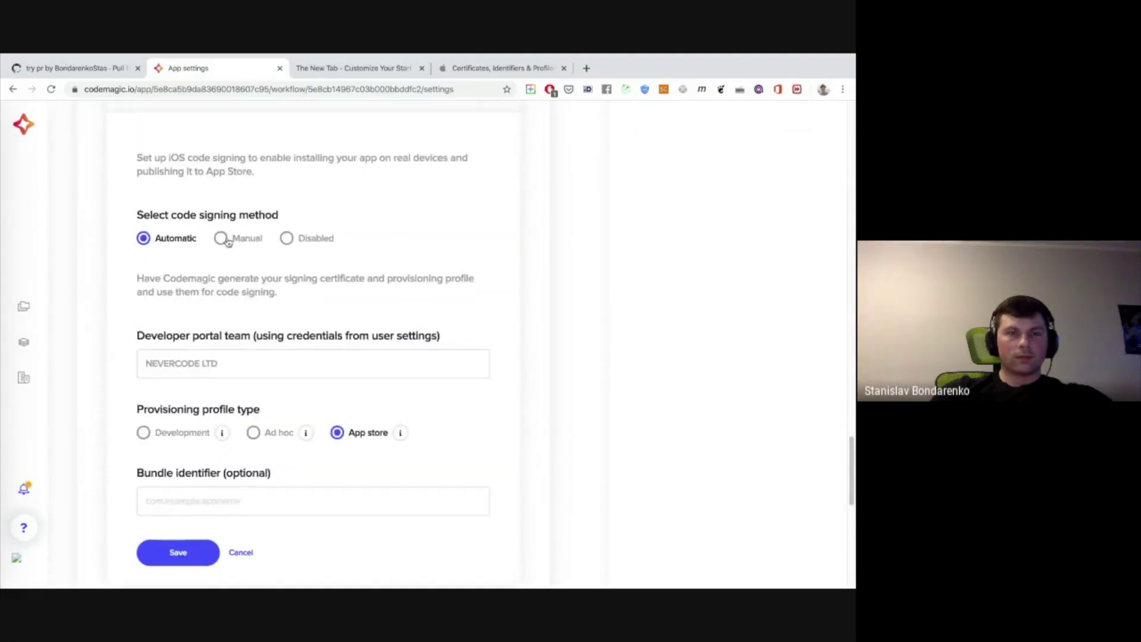
pyautogui.click(226, 240)
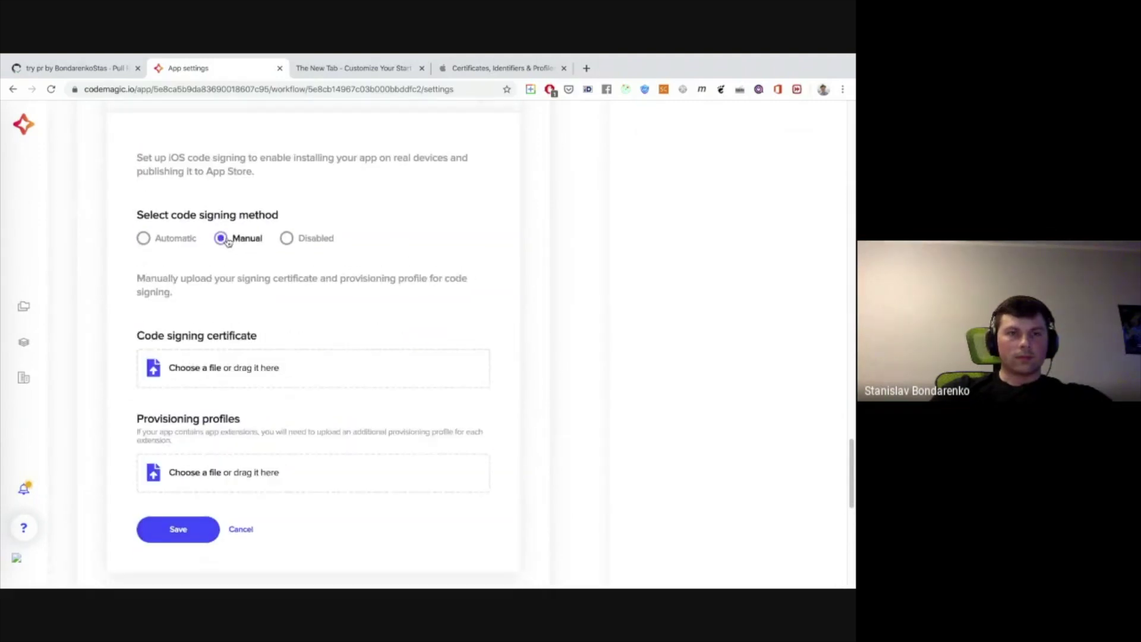
pyautogui.click(174, 368)
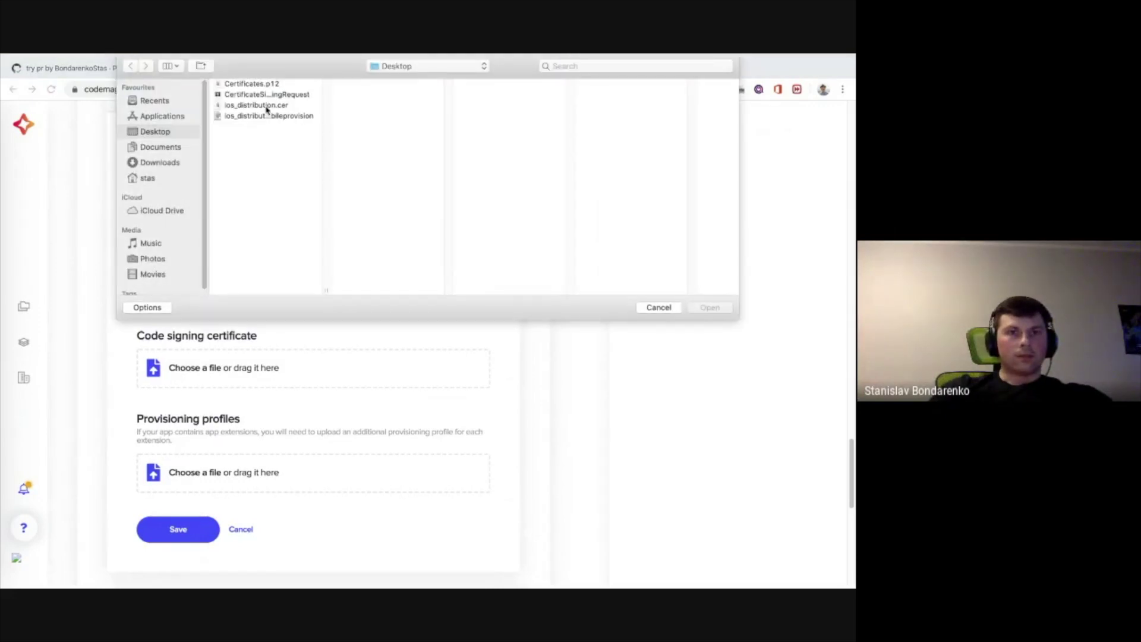
pyautogui.click(257, 84)
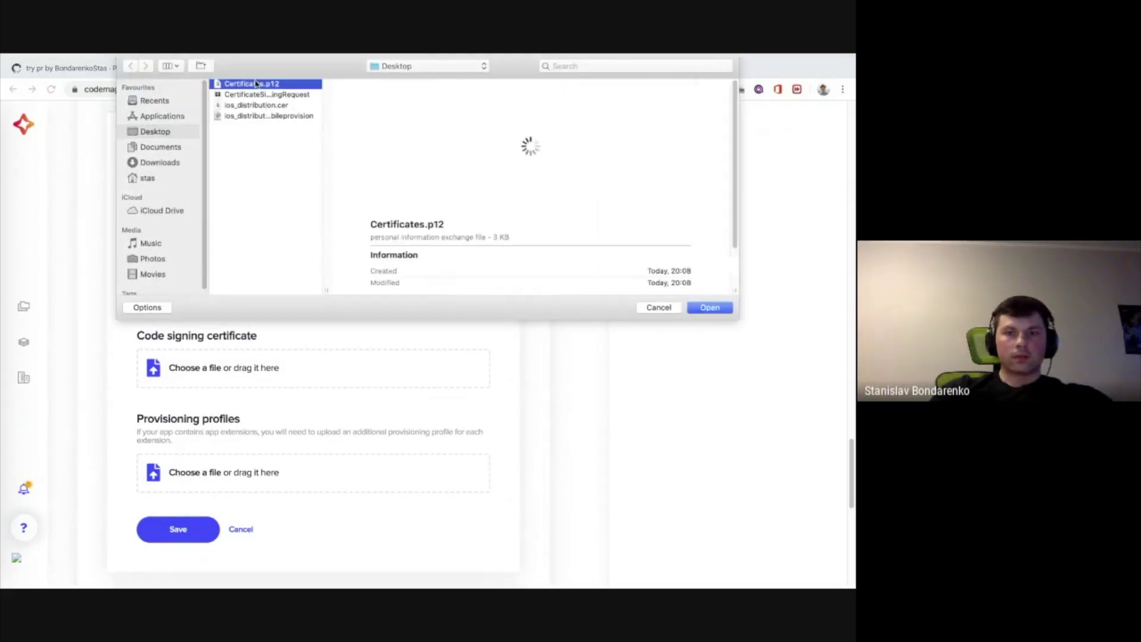
pyautogui.doubleClick(257, 84)
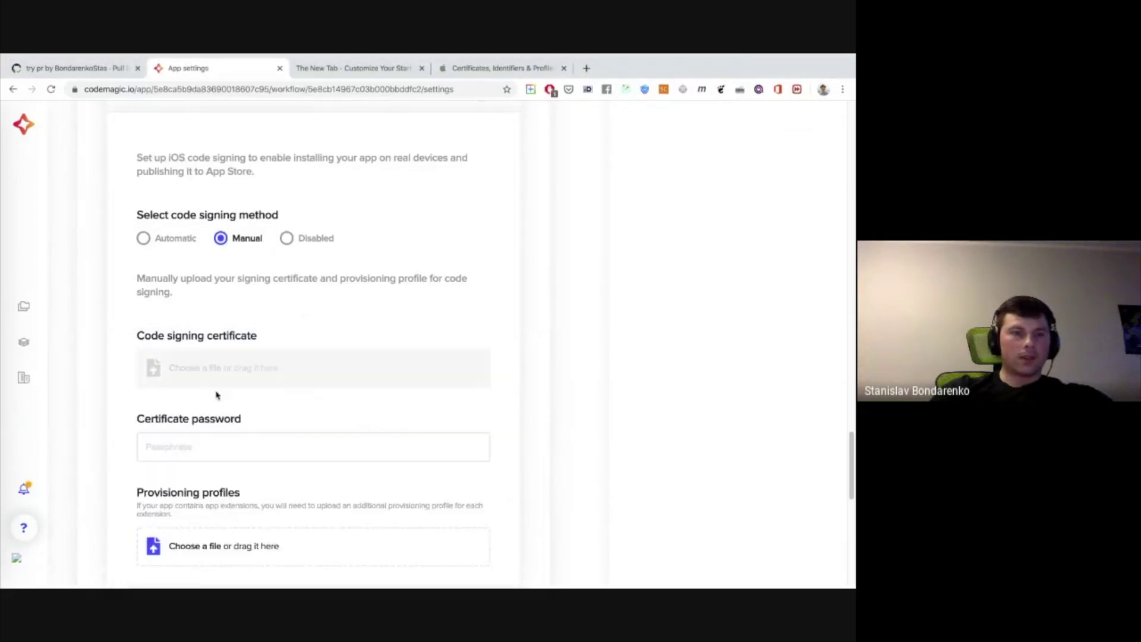
pyautogui.click(188, 443)
pyautogui.hotkey('ctrl', 'v')
# - Upload ios_distribution.mobileprovision as the provisioning profile and save the settings
pyautogui.scroll(-3, 291, 484)
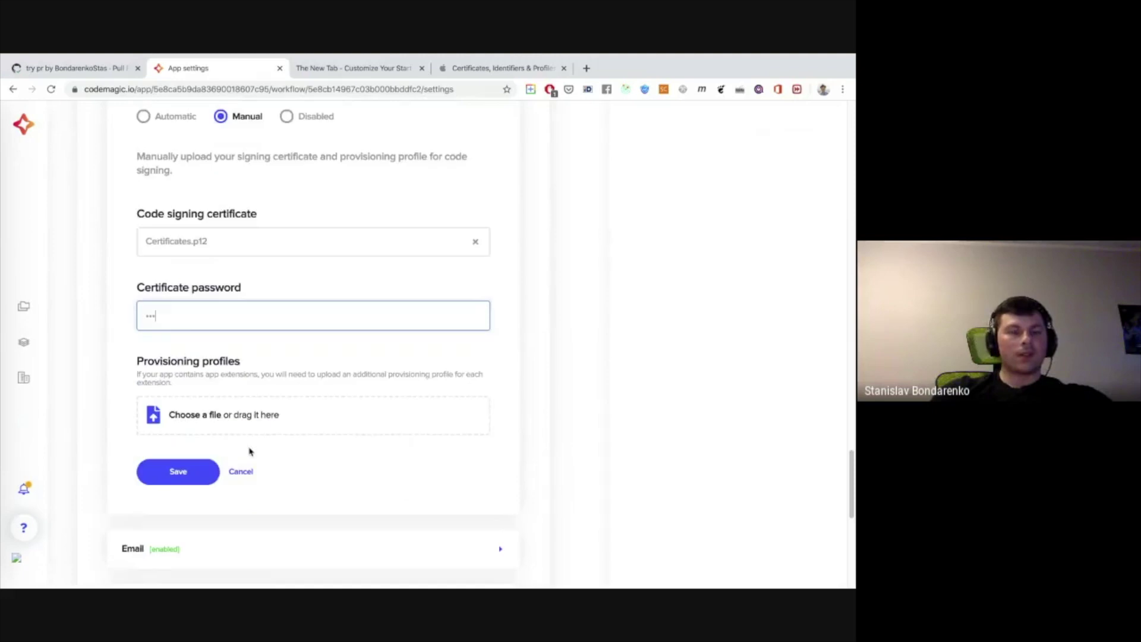
pyautogui.click(210, 422)
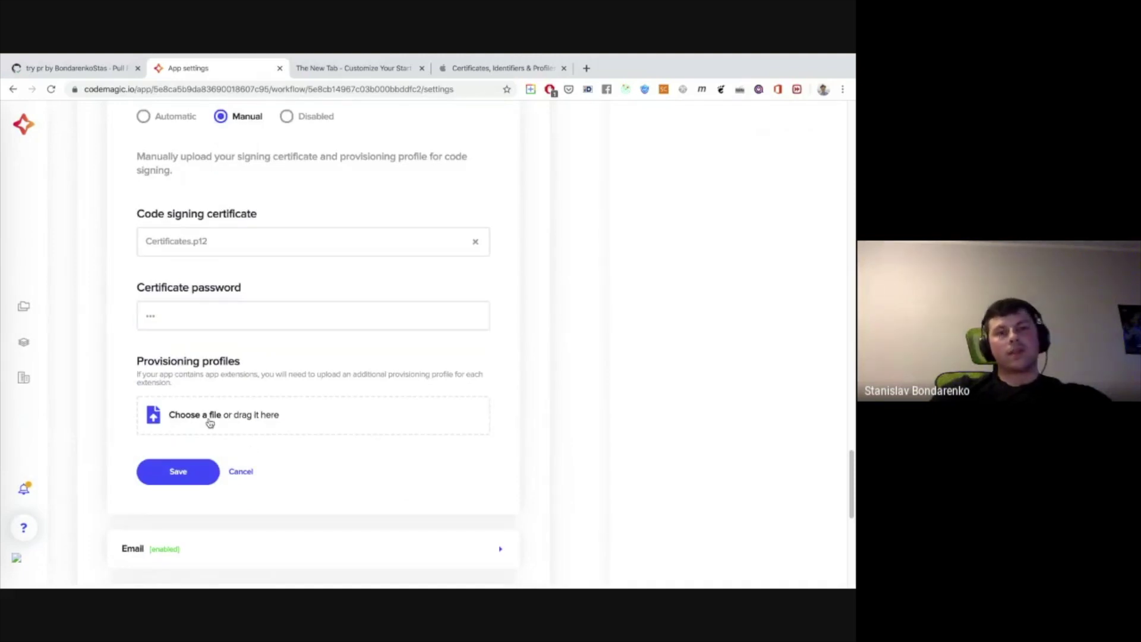
pyautogui.click(256, 116)
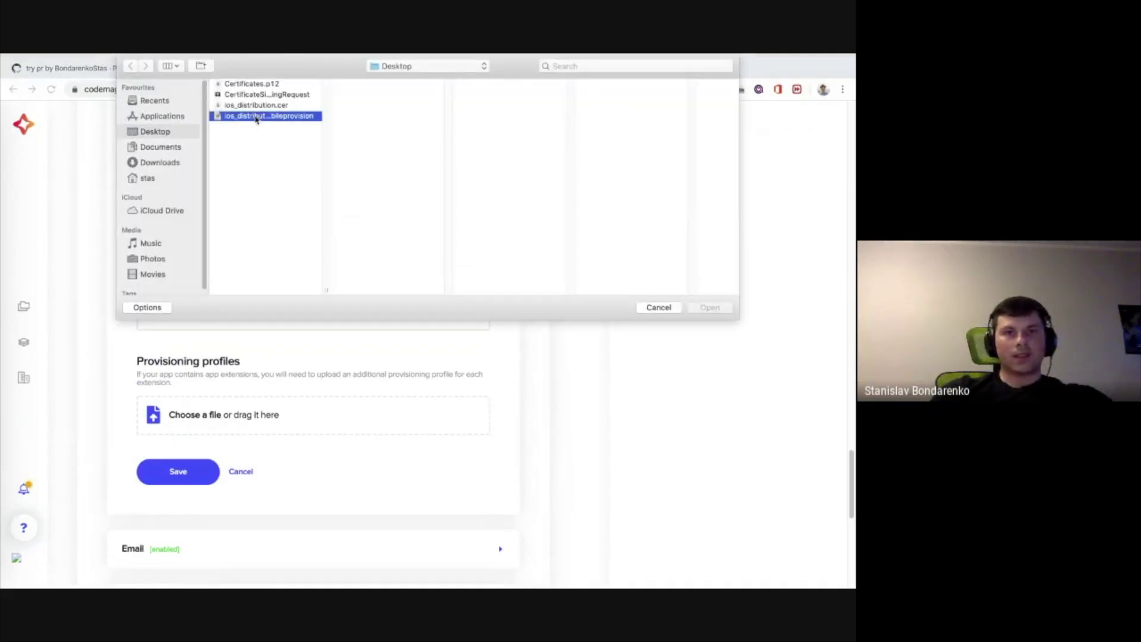
pyautogui.doubleClick(256, 116)
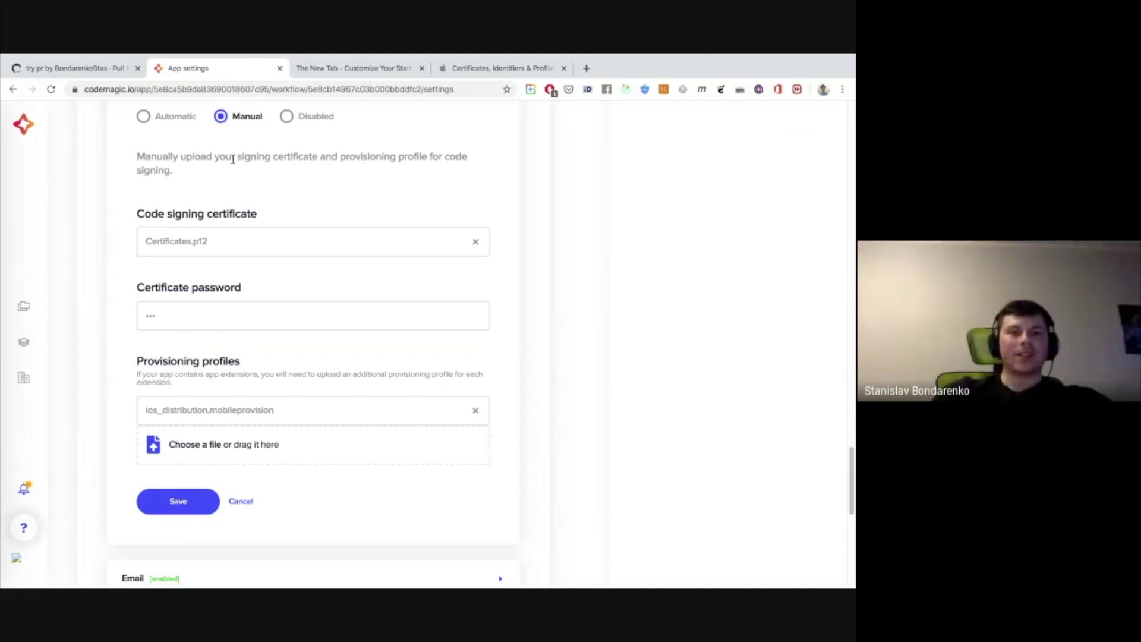
pyautogui.click(191, 502)
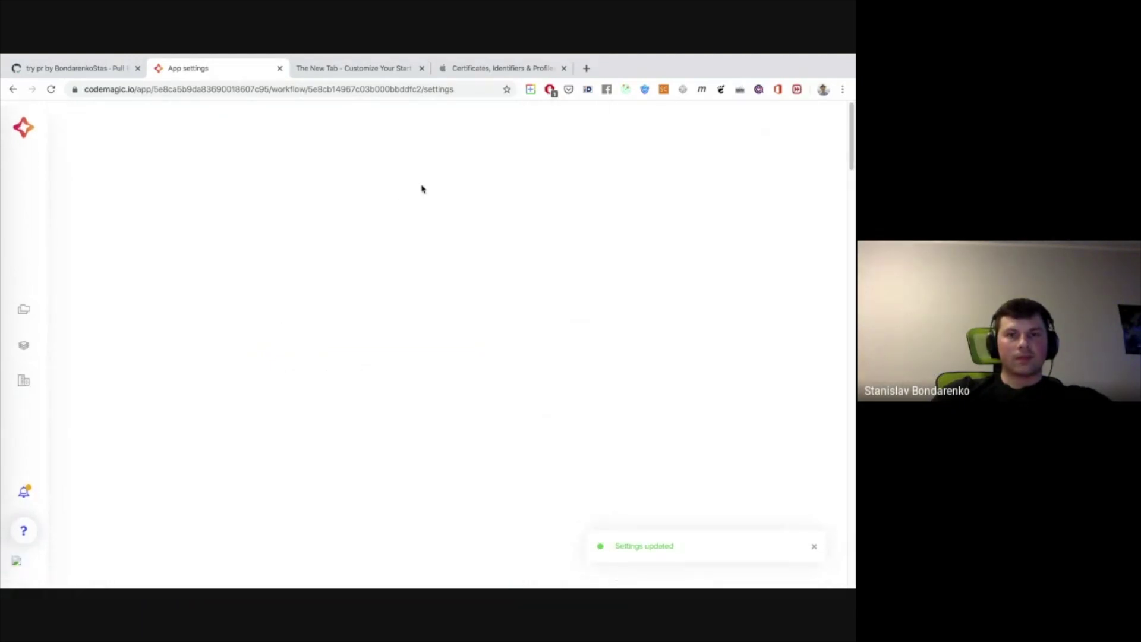
# - Launch a simple_counter build on master with the ios signing workflow and close the stray empty tab
pyautogui.click(486, 158)
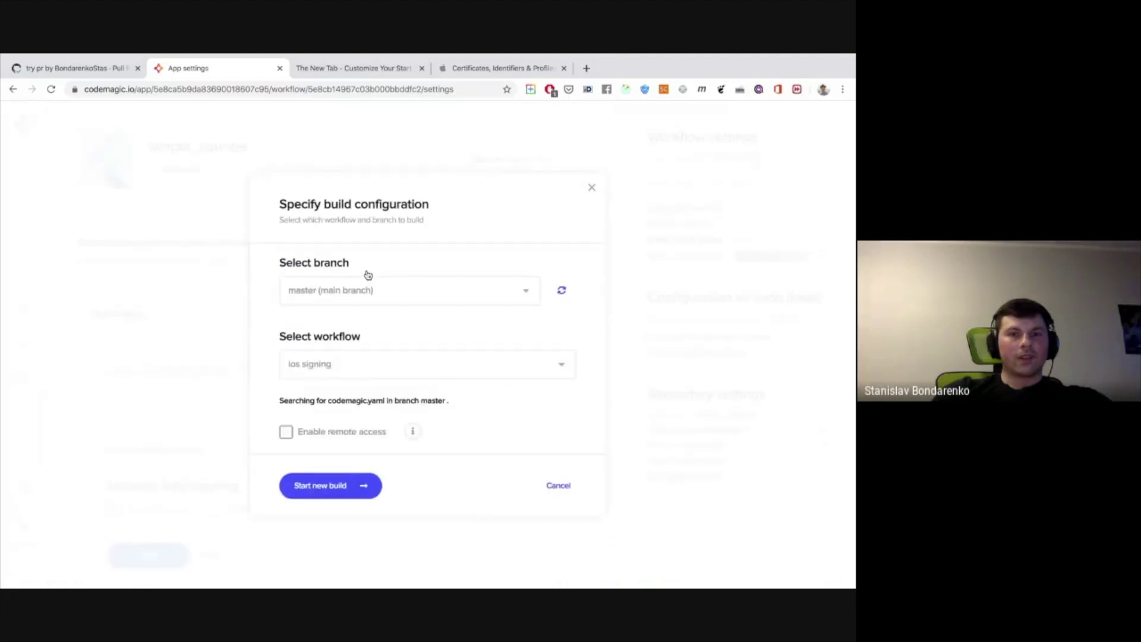
pyautogui.click(320, 486)
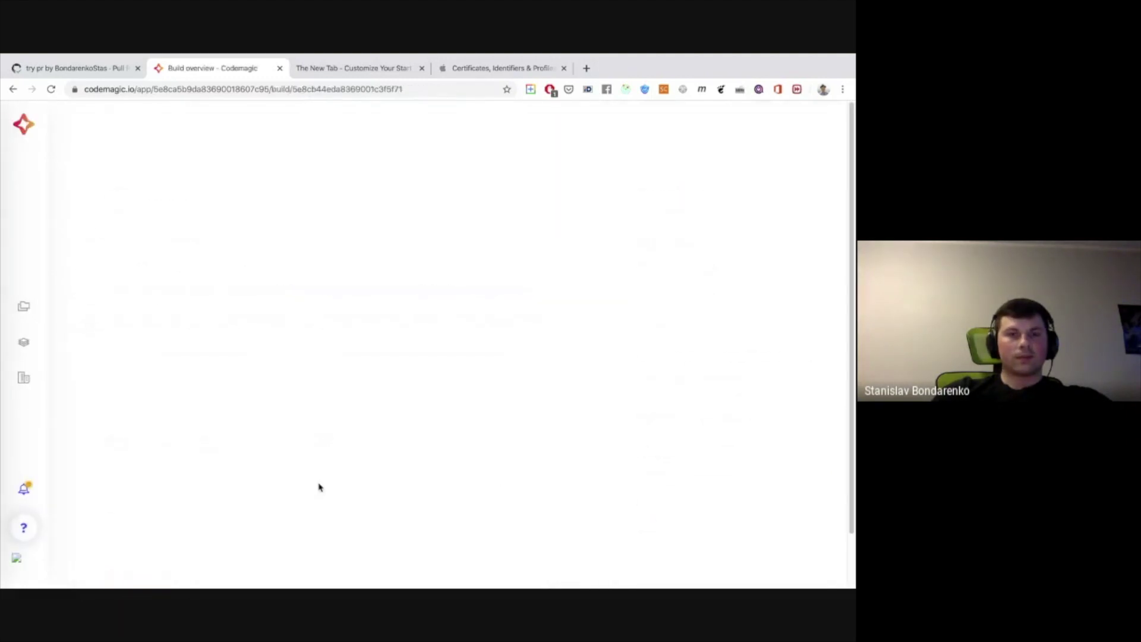
pyautogui.hotkey('ctrl', 'Tab')
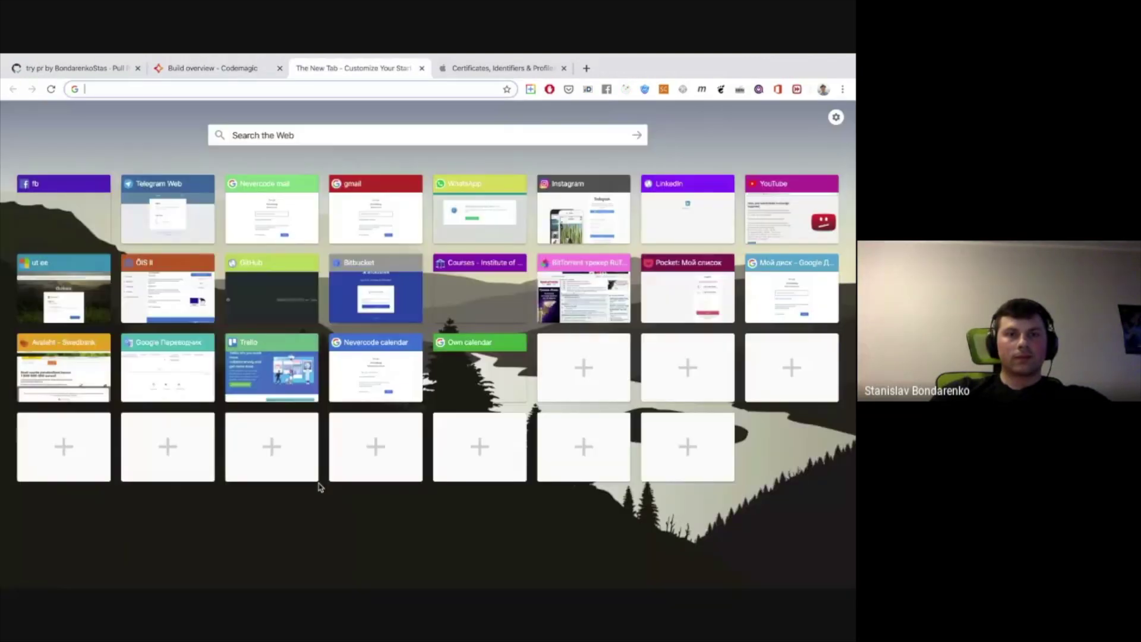
pyautogui.press('super+w')
pyautogui.hotkey('ctrl', 'shift', 'Tab')
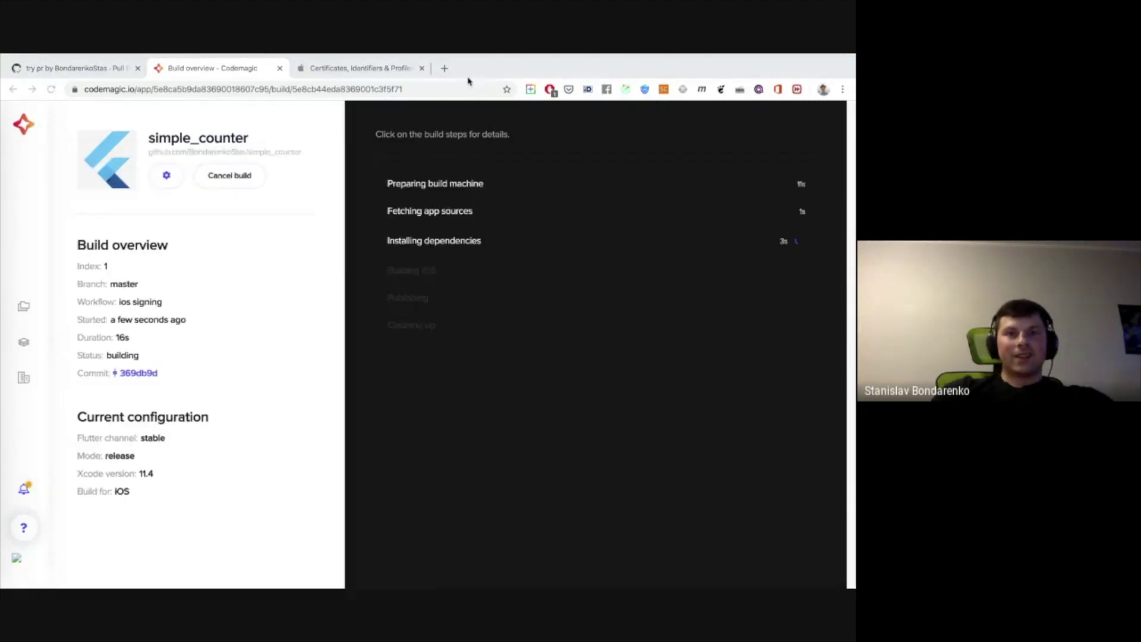
pyautogui.press('super+grave')
pyautogui.click(464, 65)
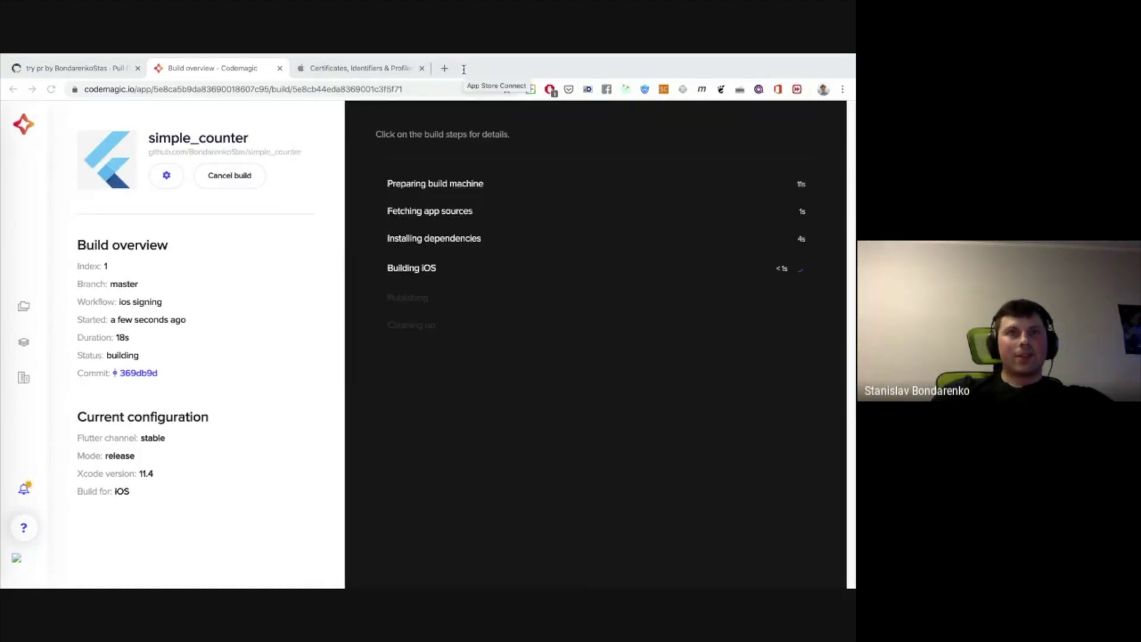
# - Open the simplest_counter app's 1.0 Prepare for Submission page in App Store Connect
pyautogui.moveTo(463, 75); pyautogui.dragTo(463, 76)
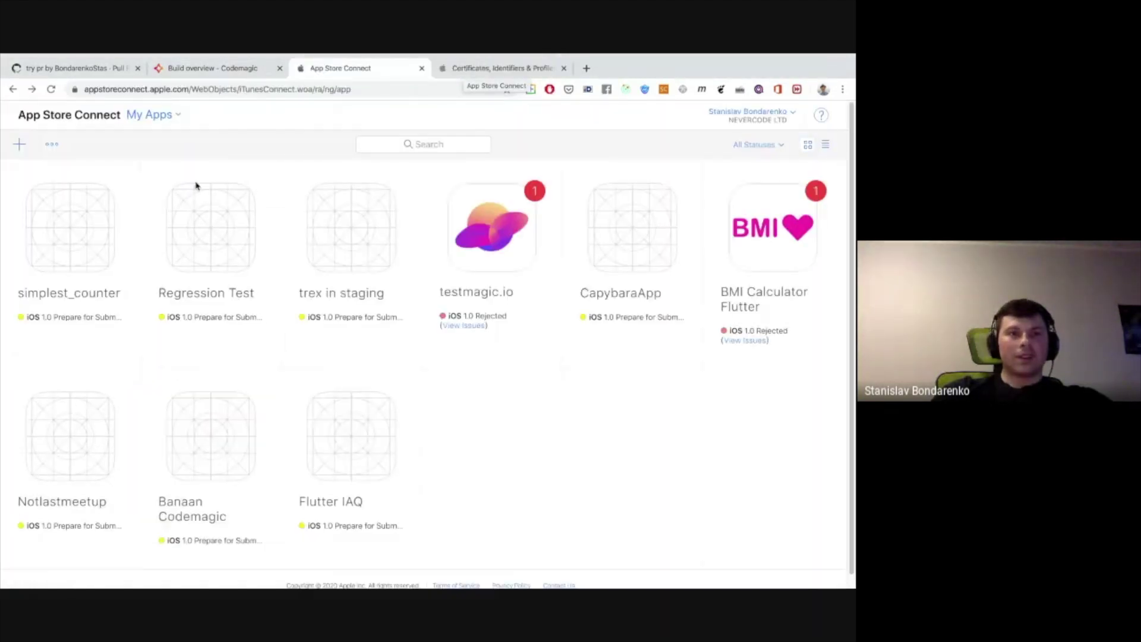
pyautogui.click(82, 115)
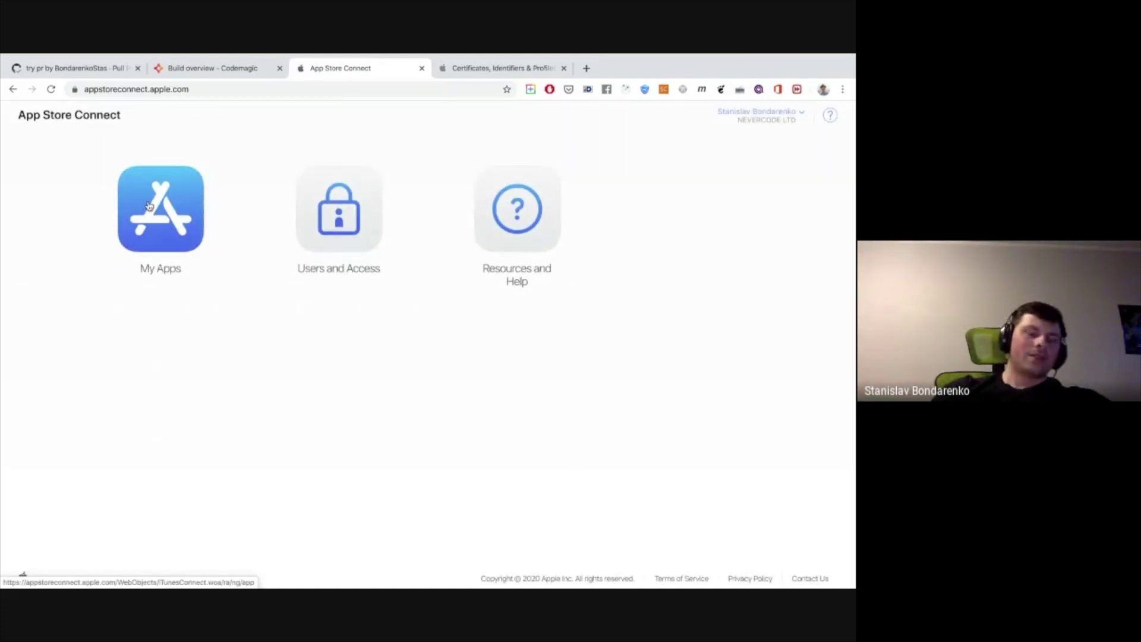
pyautogui.click(149, 206)
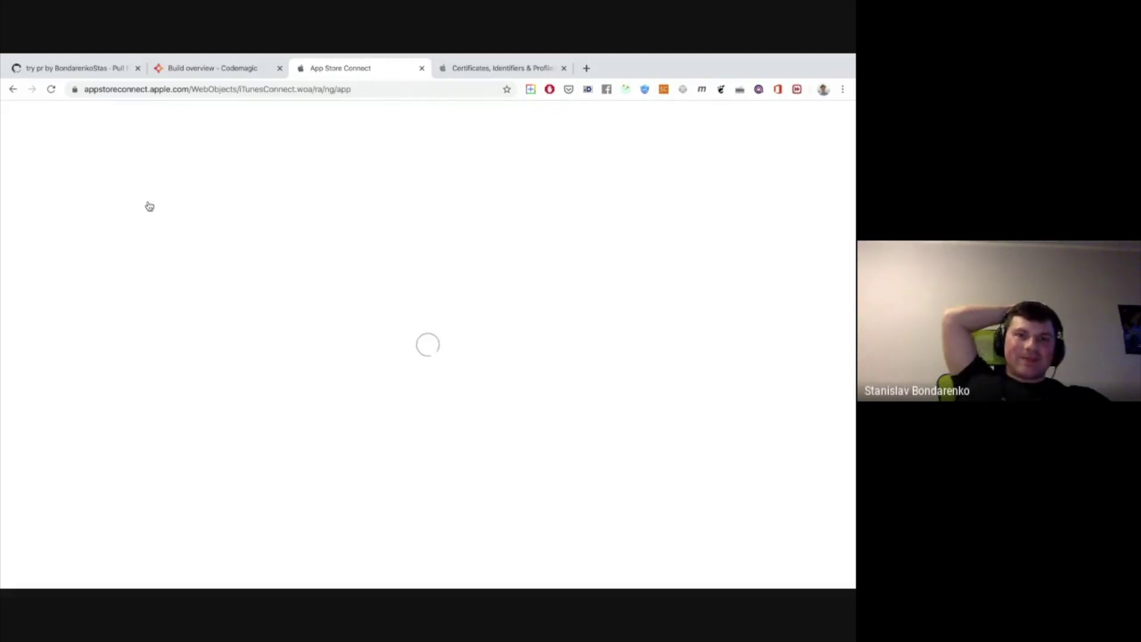
pyautogui.click(68, 240)
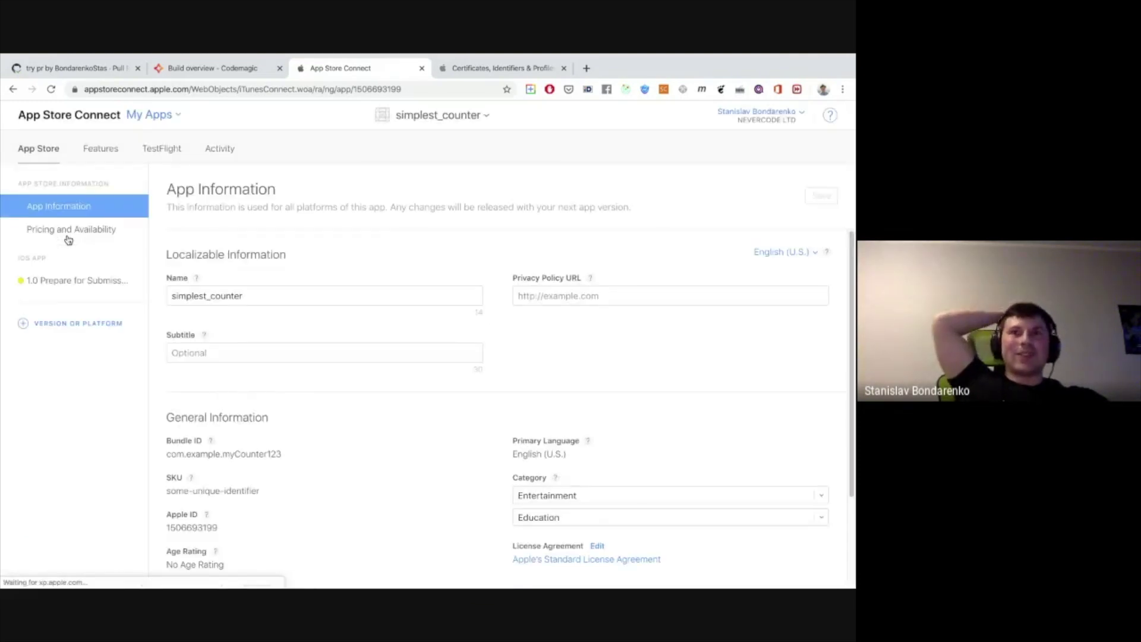
pyautogui.scroll(-2, 387, 257)
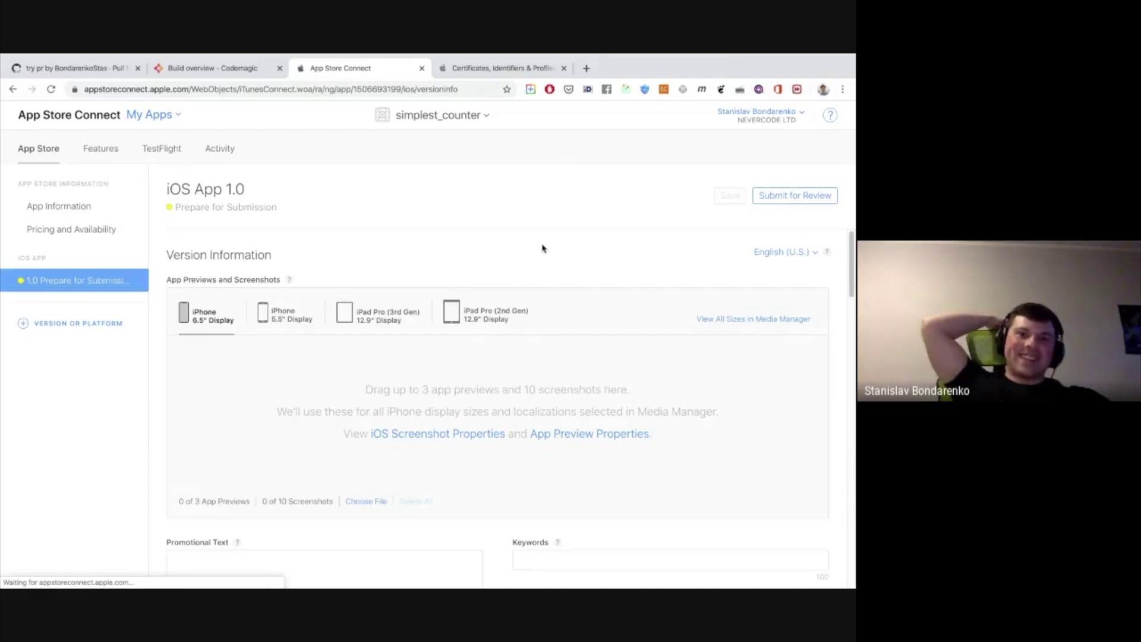
pyautogui.scroll(-5, 542, 248)
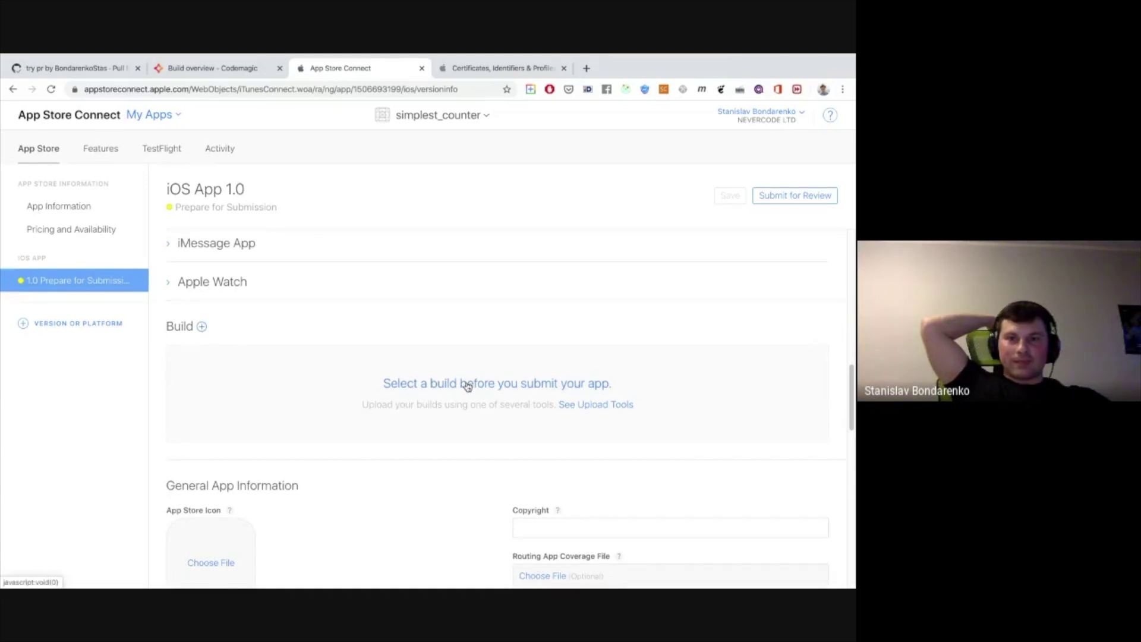
# - Confirm no build is available for version 1.0, then expand Codemagic's Building iOS log
pyautogui.click(459, 383)
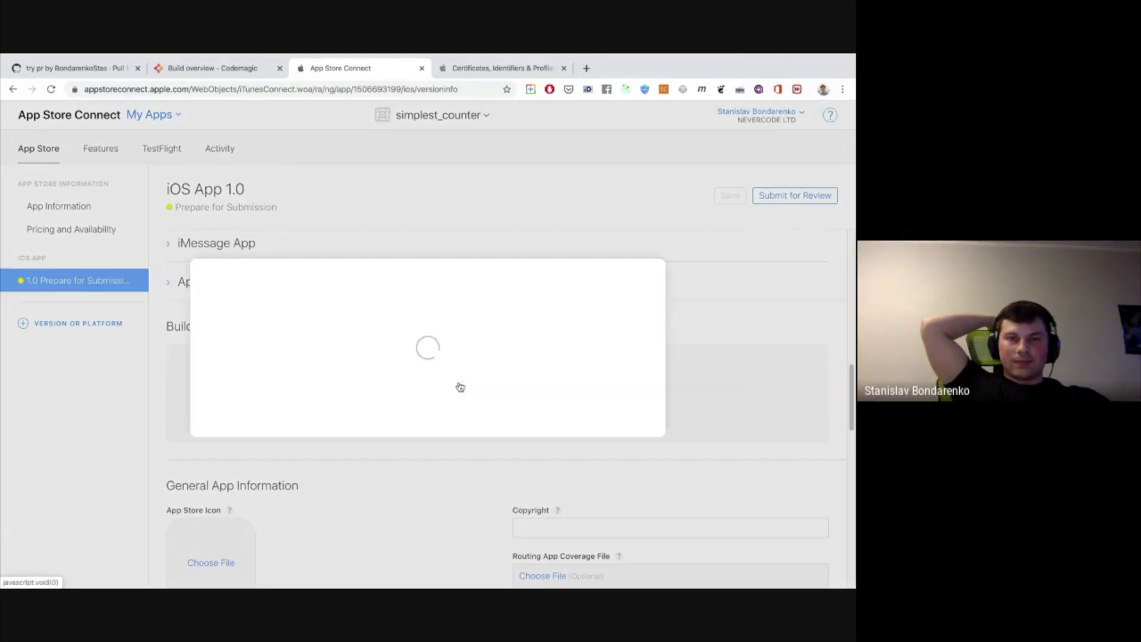
pyautogui.click(601, 415)
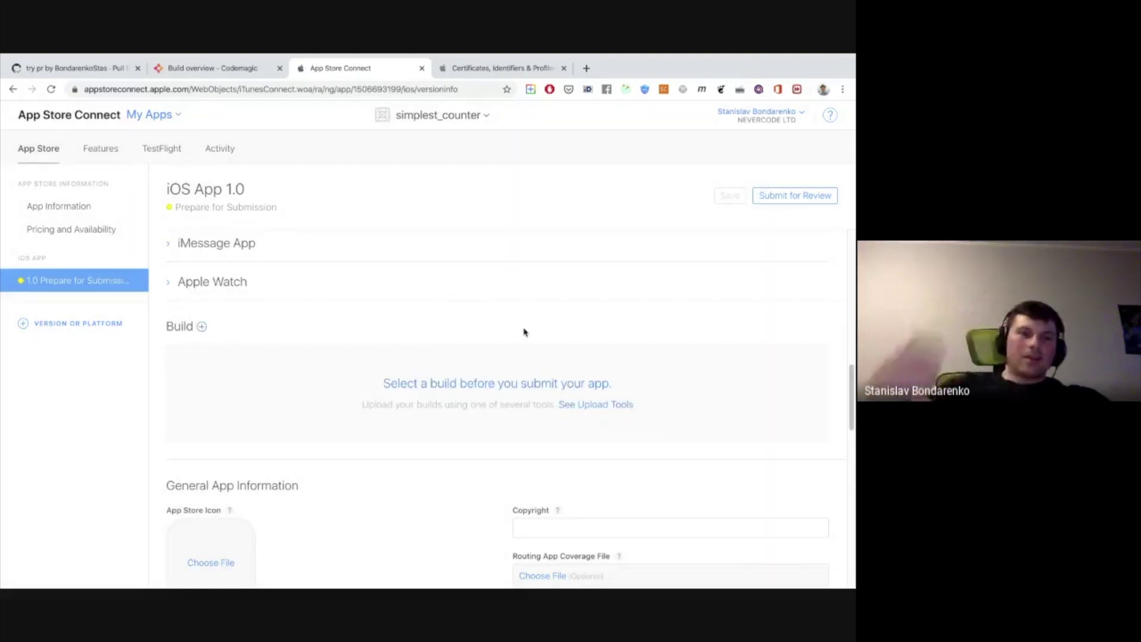
pyautogui.scroll(8, 524, 331)
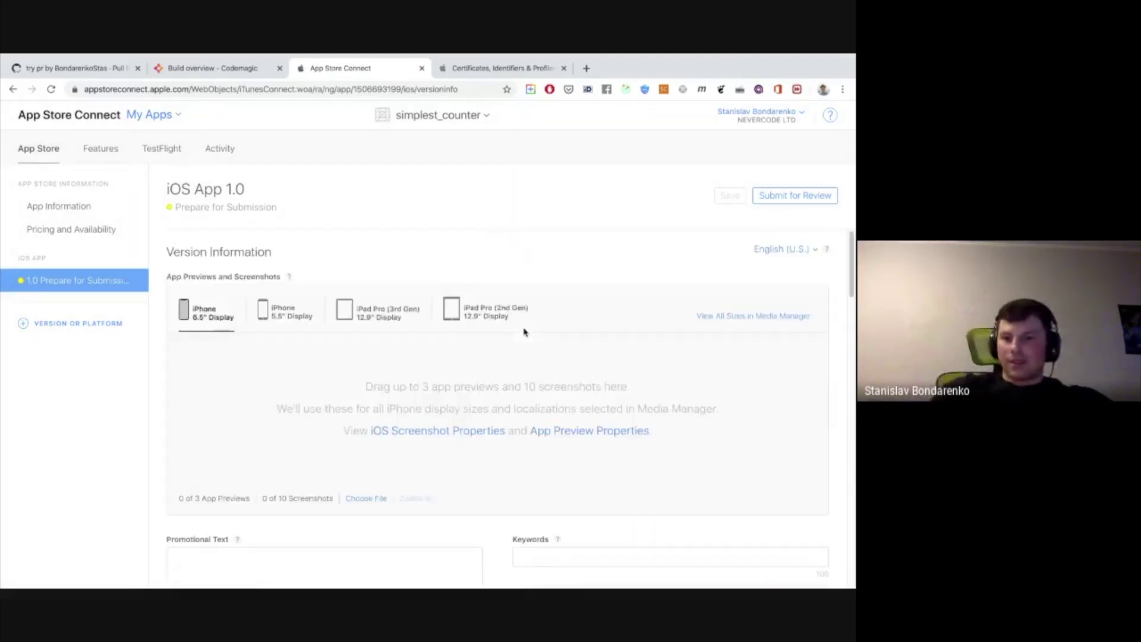
pyautogui.hotkey('ctrl', 'shift', 'Tab')
pyautogui.click(420, 269)
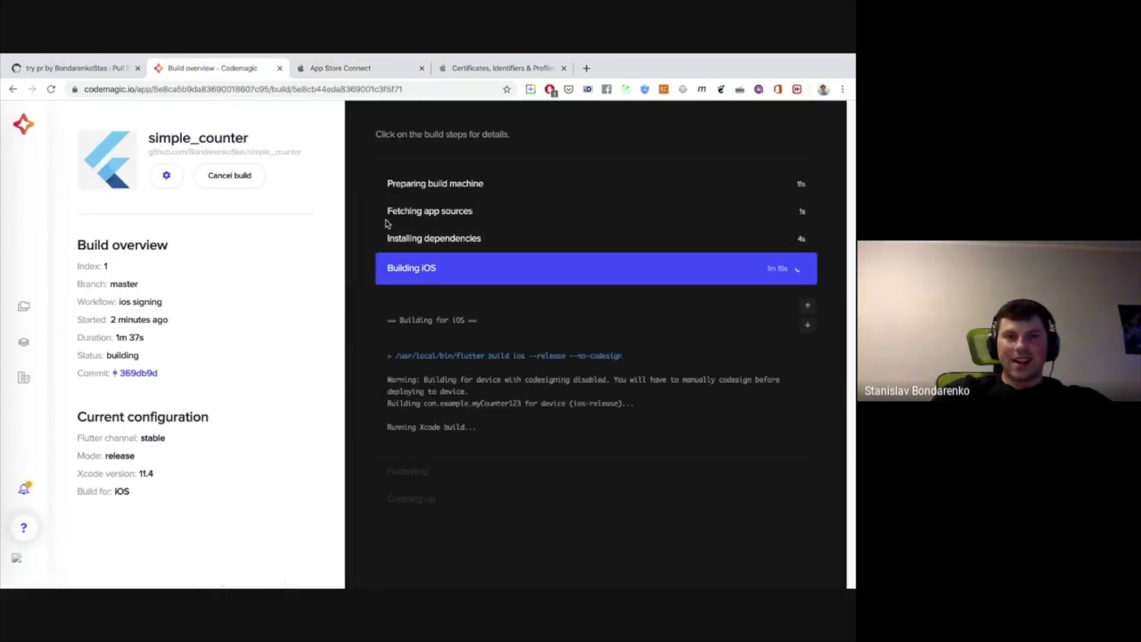
# - Cancel the running build and review the workflow's iOS code signing settings
pyautogui.click(233, 186)
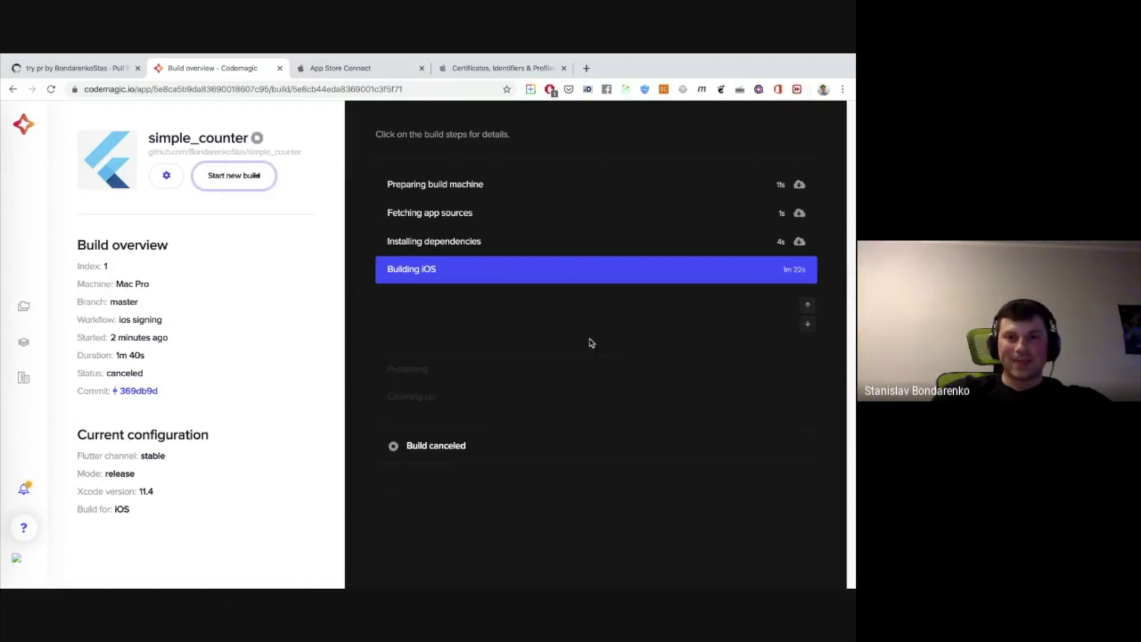
pyautogui.click(159, 175)
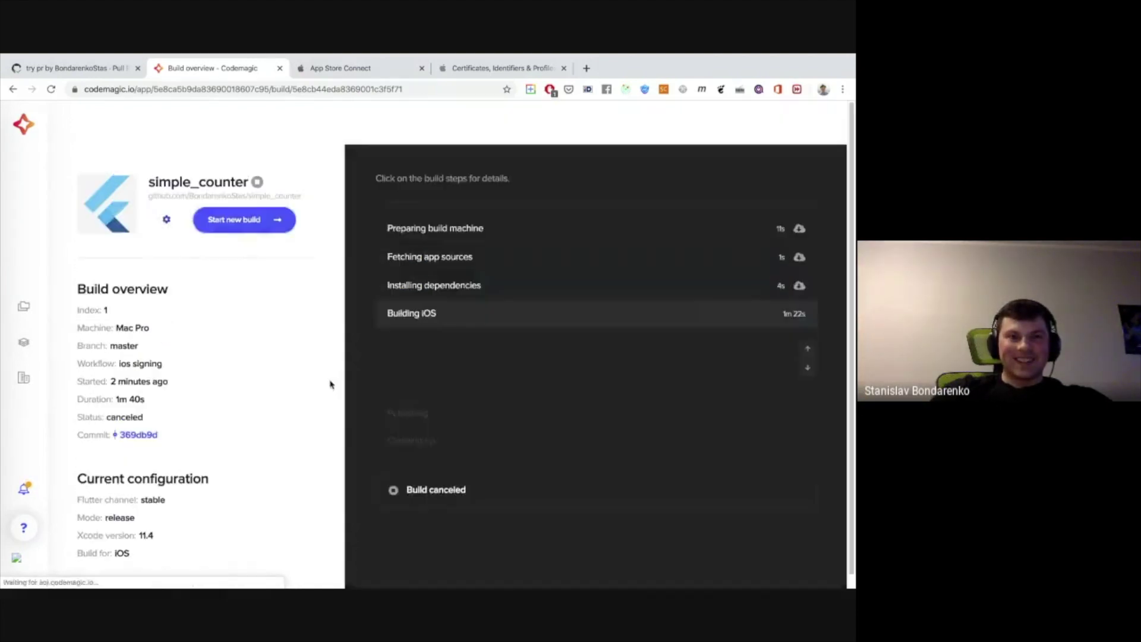
pyautogui.scroll(-10, 330, 380)
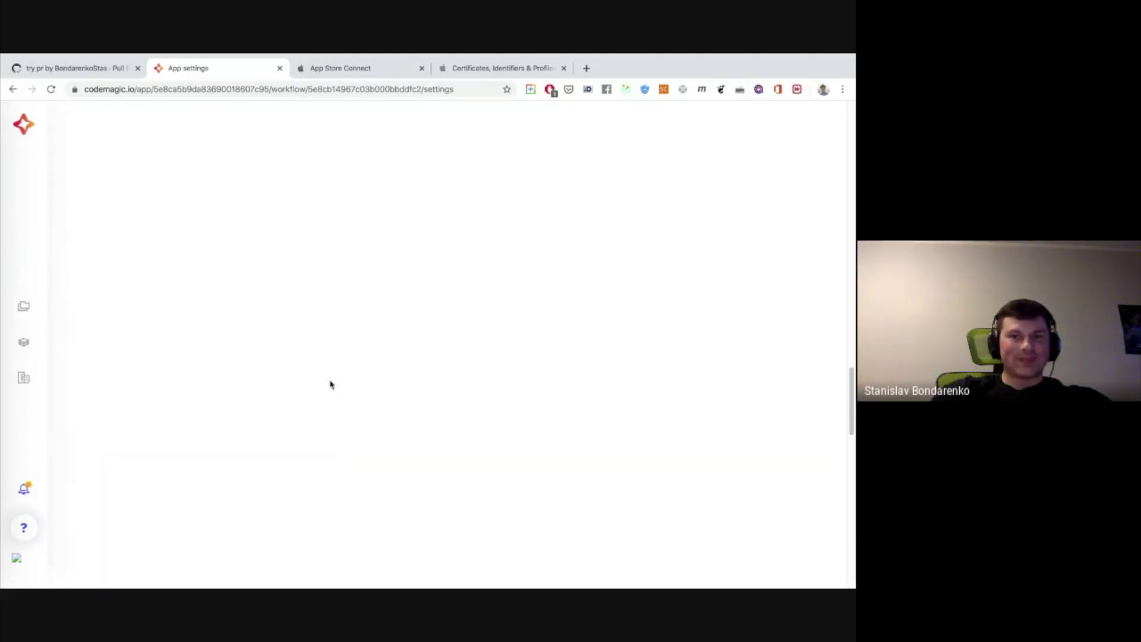
pyautogui.scroll(4, 331, 385)
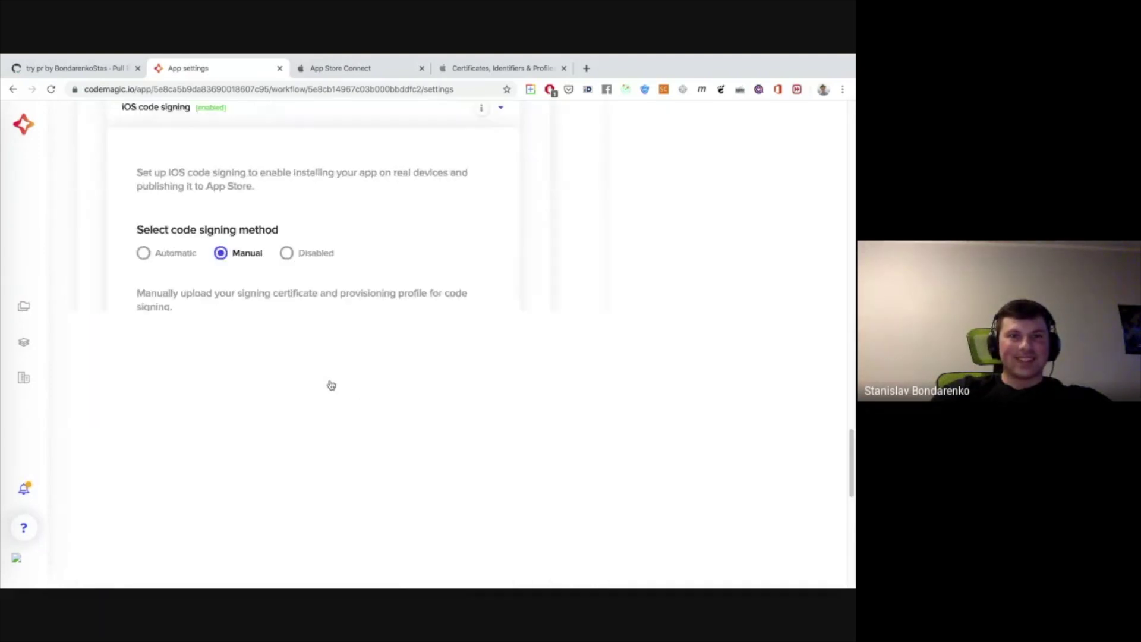
pyautogui.scroll(-3, 234, 376)
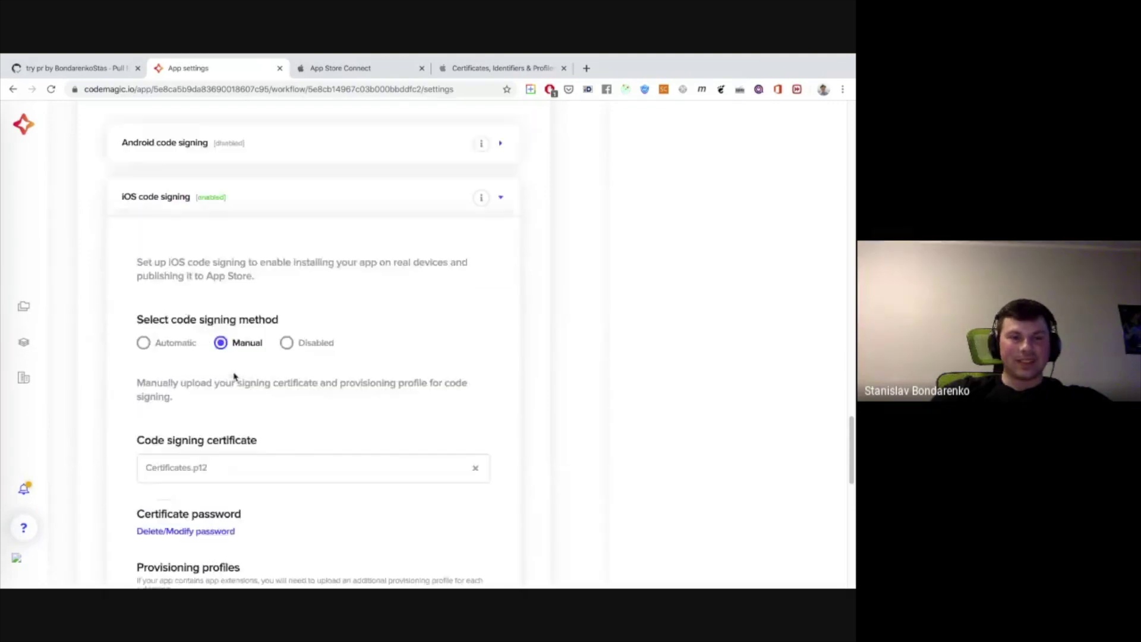
pyautogui.scroll(-1, 234, 376)
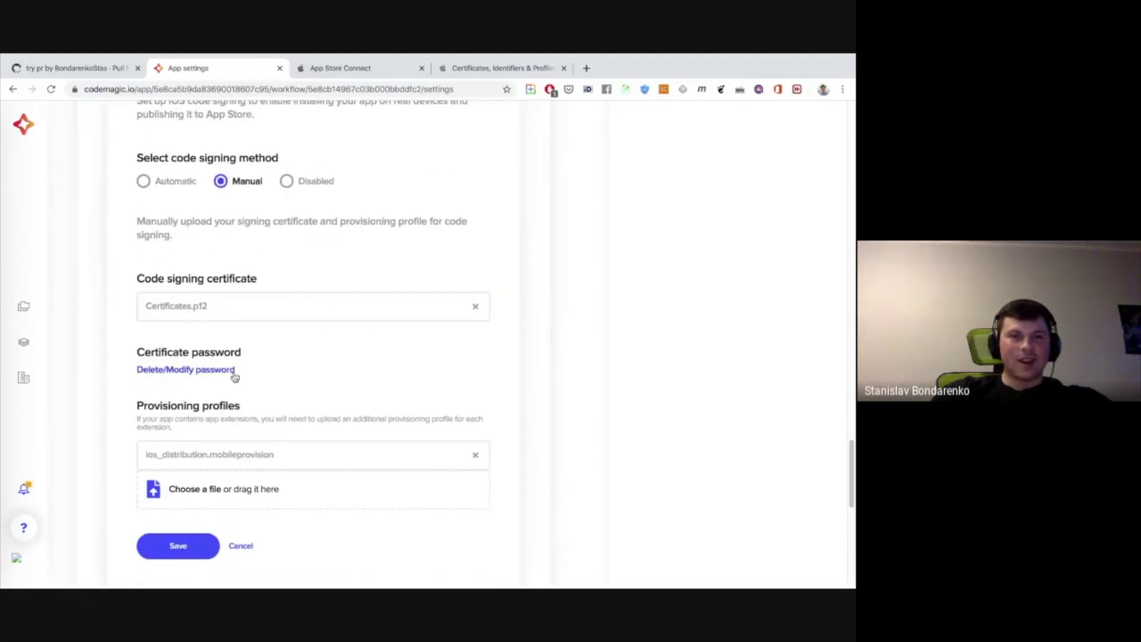
pyautogui.scroll(1, 234, 376)
# - Start a new ios signing build of simple_counter from the canceled build's page
pyautogui.click(22, 344)
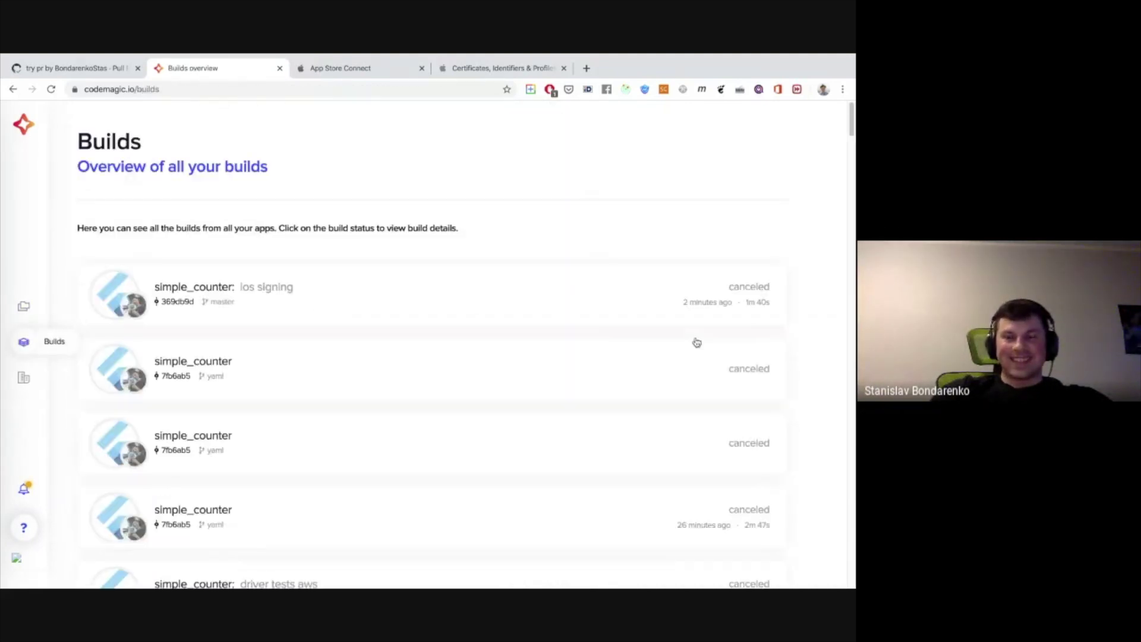
pyautogui.click(603, 311)
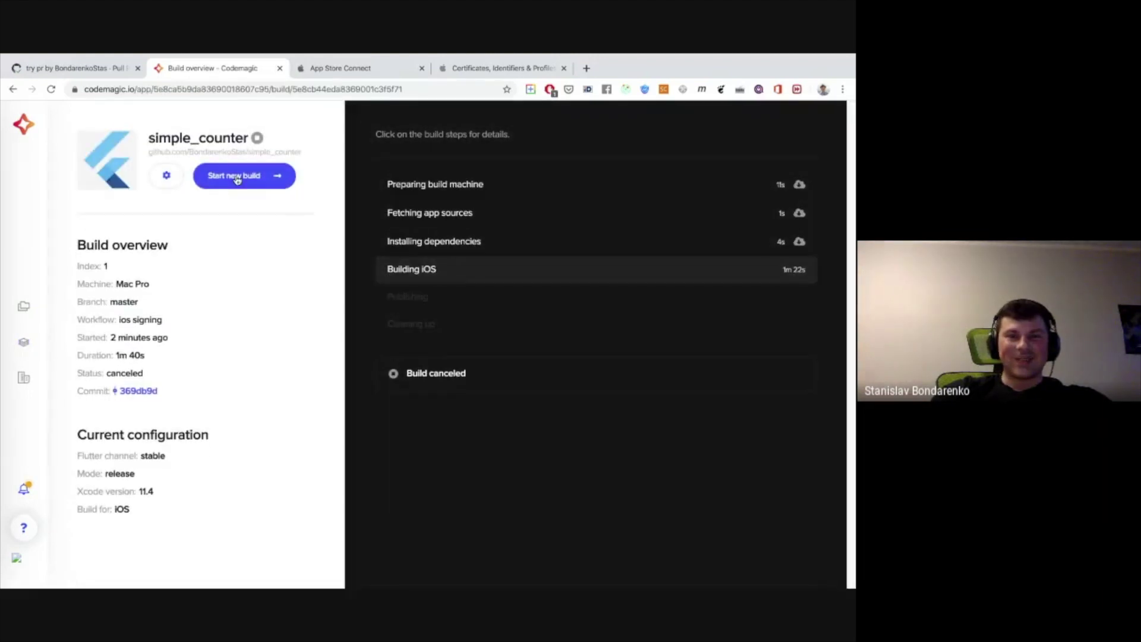
pyautogui.click(236, 177)
pyautogui.click(329, 489)
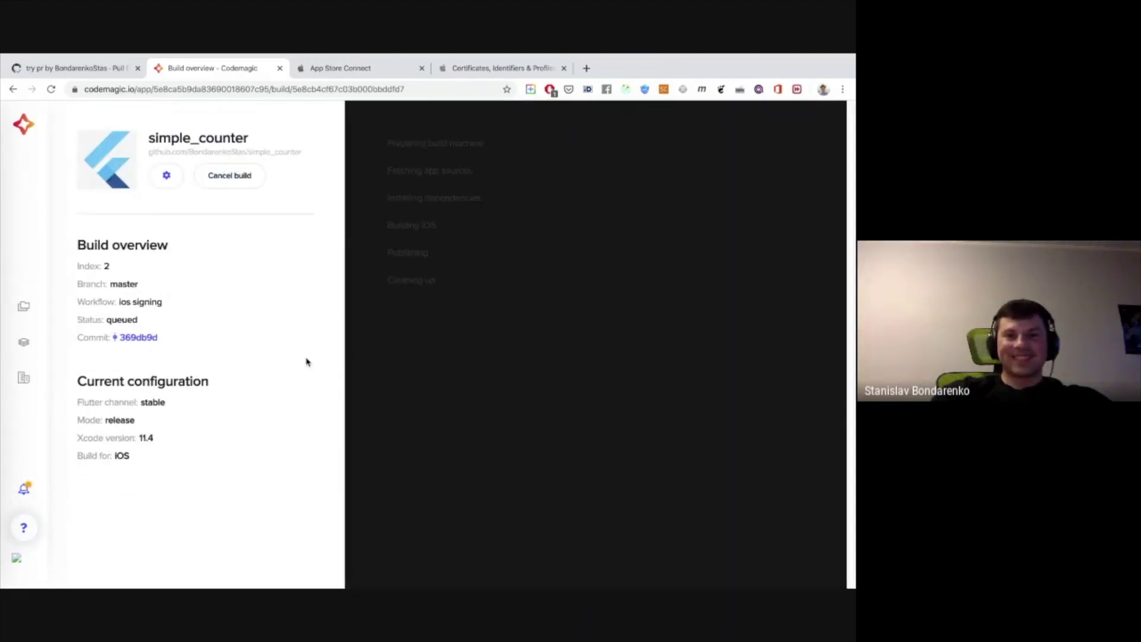
# - Open simple_counter's workflow settings at the publishing options, then show the Manual iOS Code signing slide
pyautogui.click(476, 74)
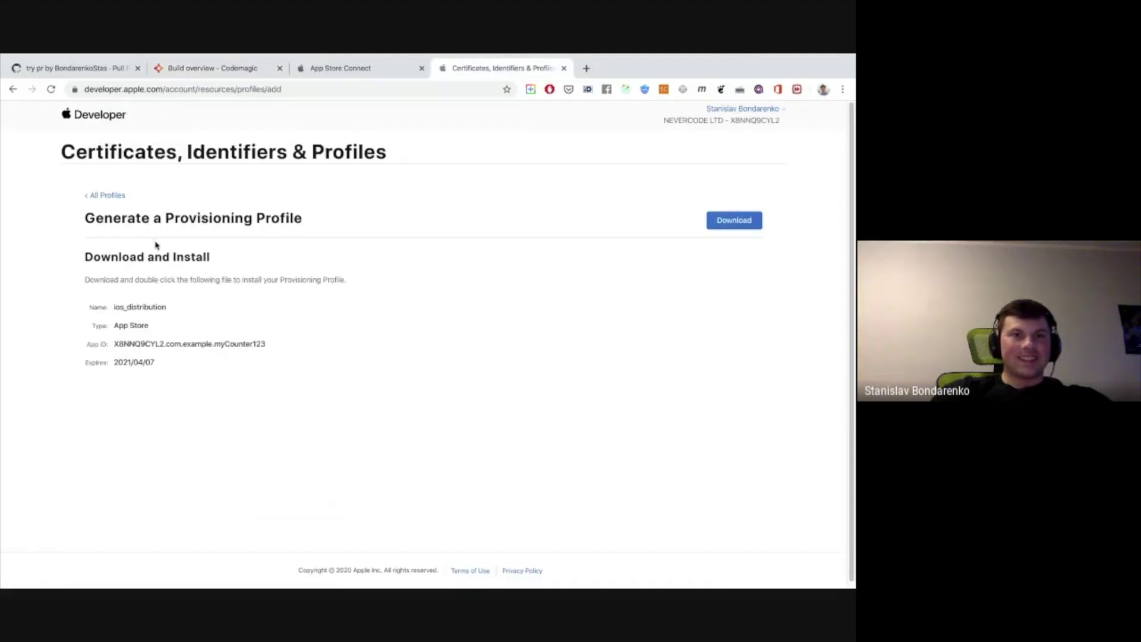
pyautogui.click(330, 68)
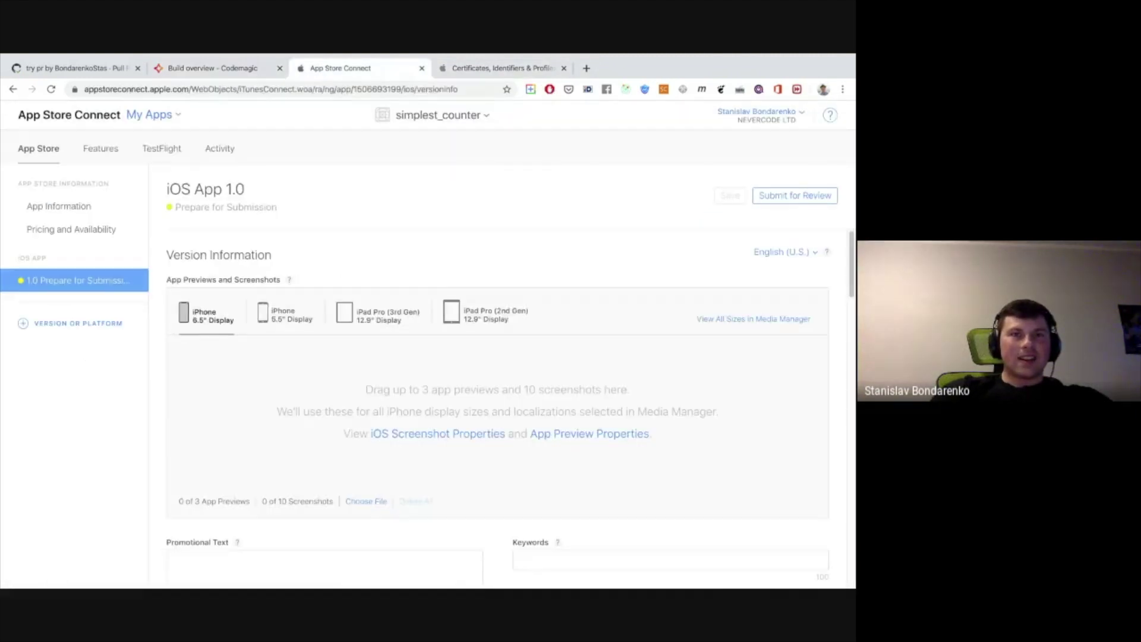
pyautogui.hotkey('ctrl', 'shift', 'Tab')
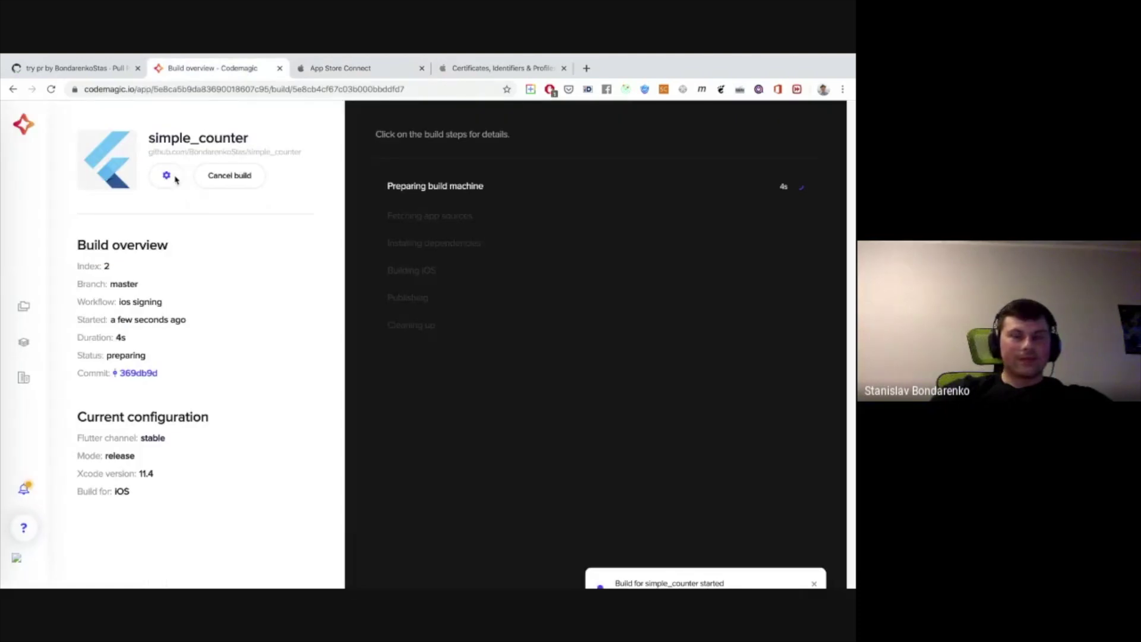
pyautogui.click(164, 179)
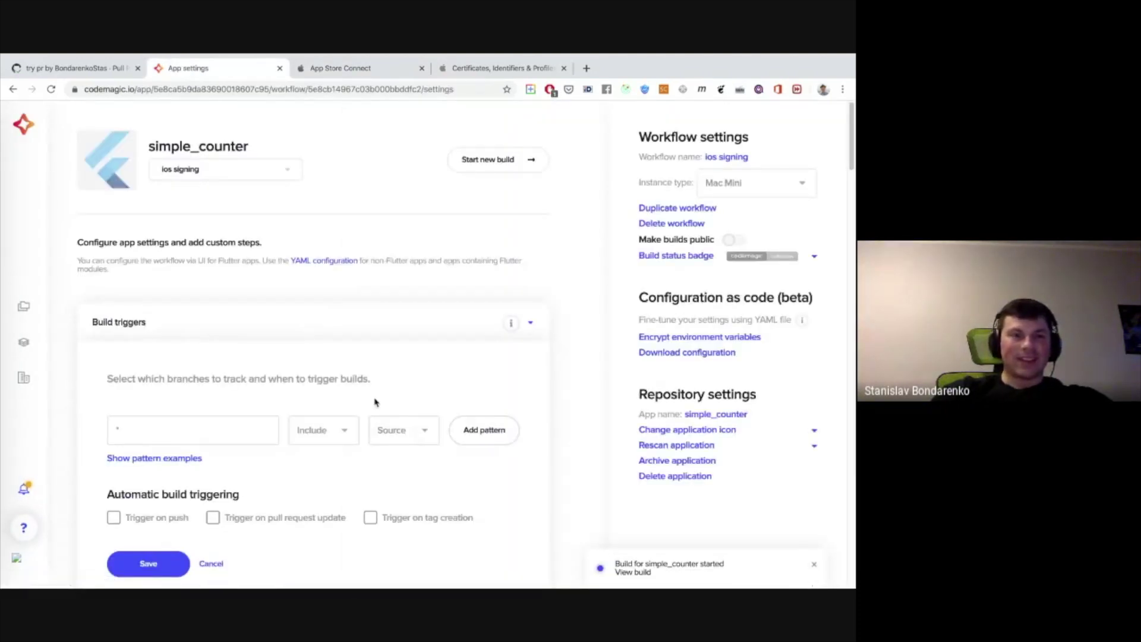
pyautogui.scroll(-10, 374, 400)
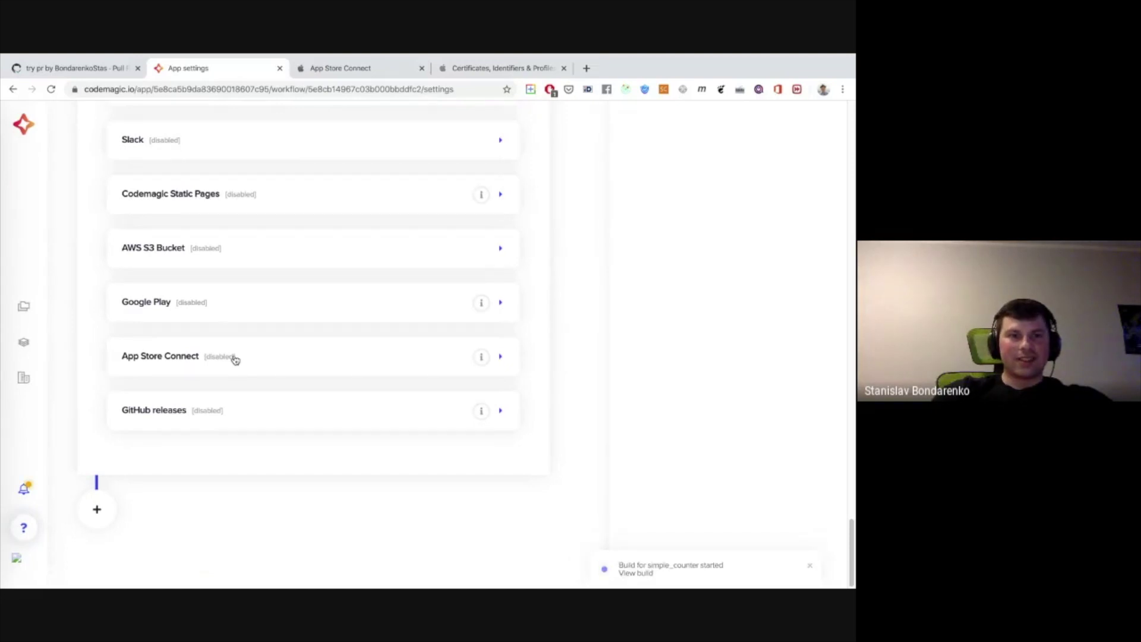
pyautogui.hotkey('alt', 'Tab')
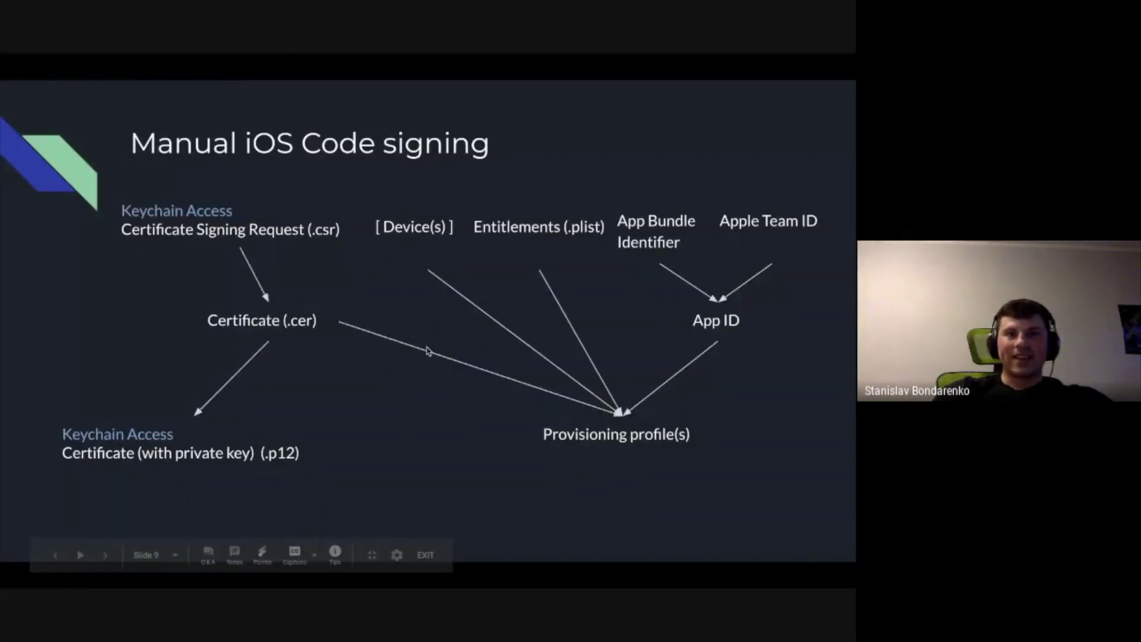
pyautogui.press('Right')
pyautogui.press('Right')
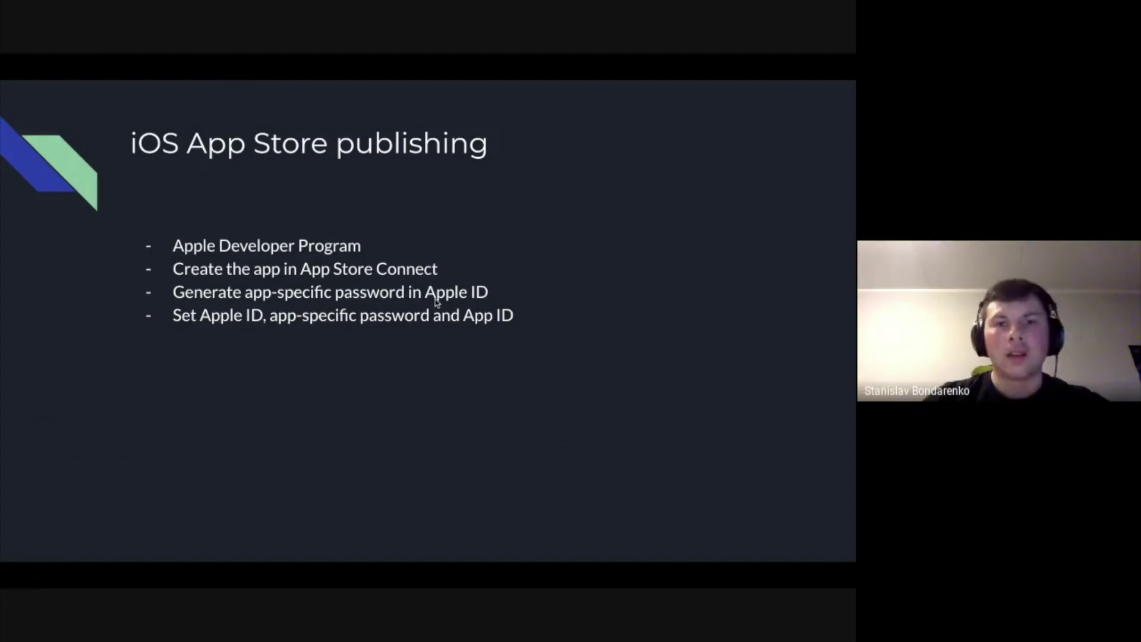
pyautogui.hotkey('ctrl', 'Right')
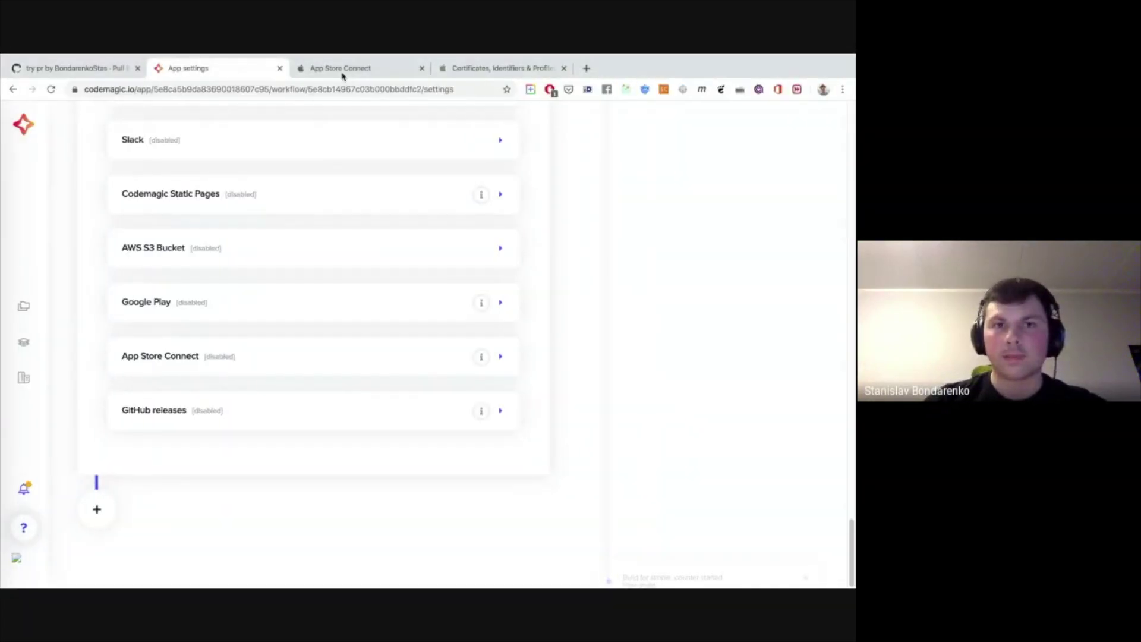
pyautogui.click(342, 71)
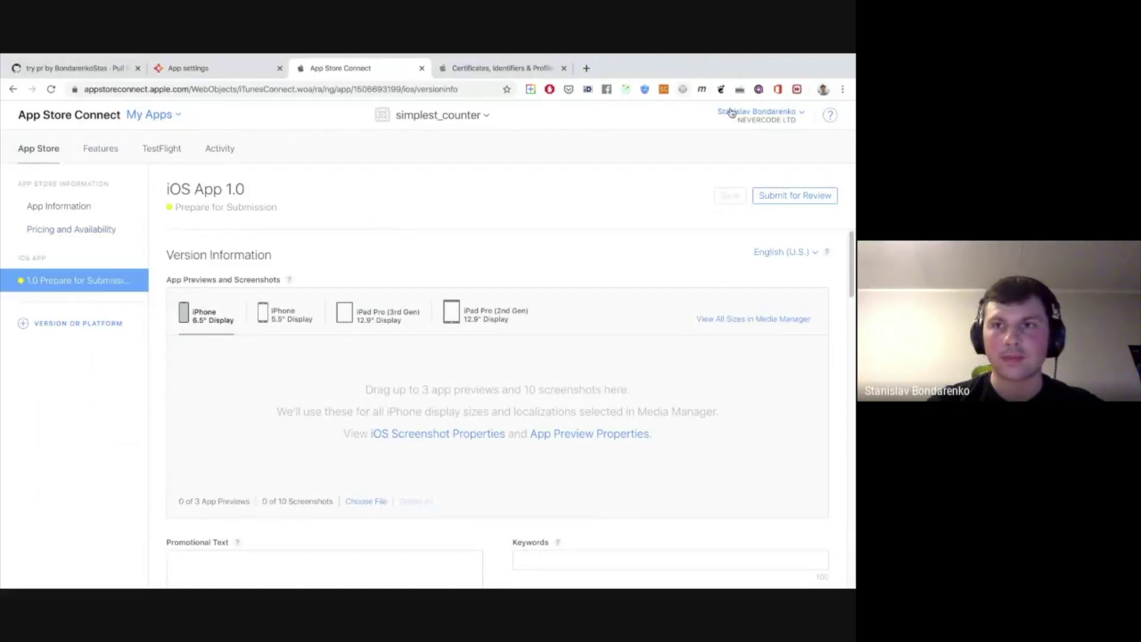
pyautogui.click(59, 207)
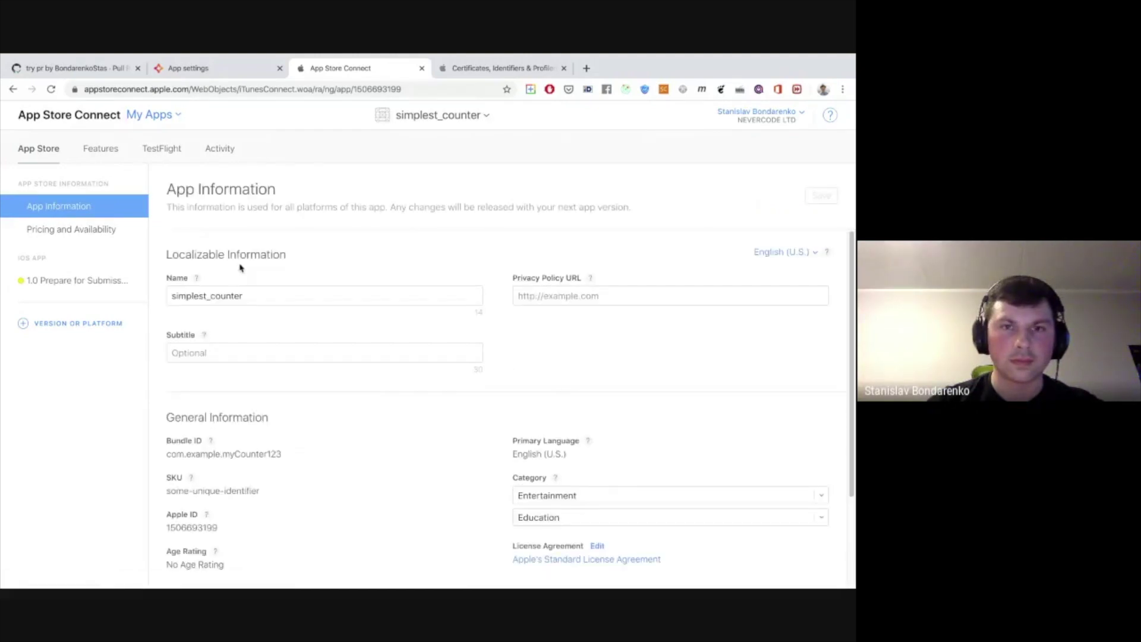
pyautogui.scroll(-2, 486, 411)
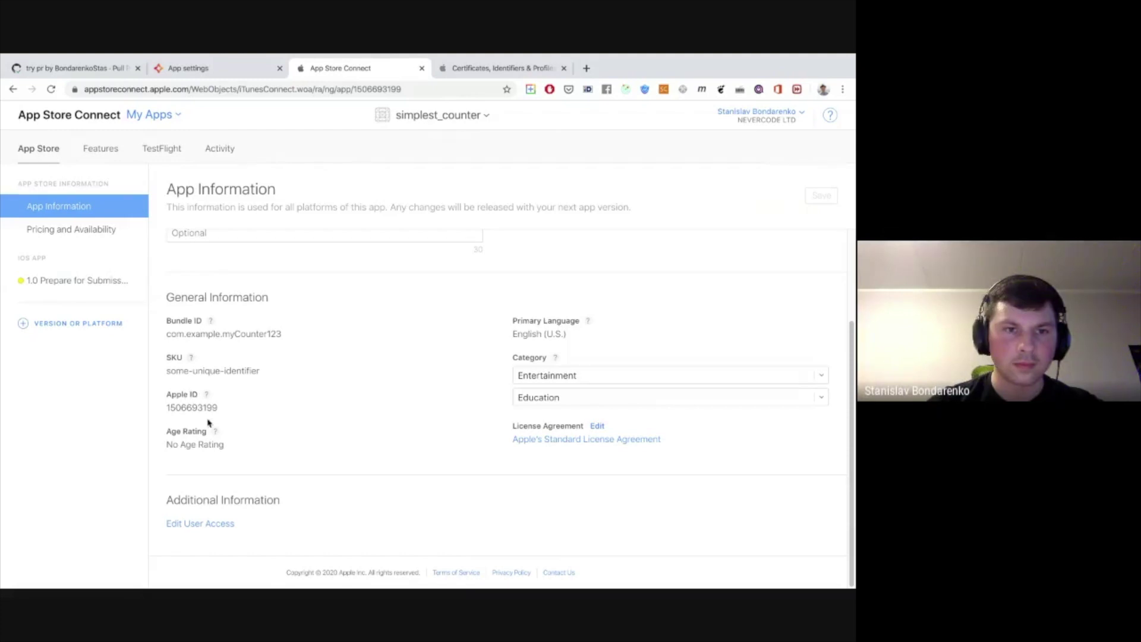
pyautogui.doubleClick(187, 407)
pyautogui.hotkey('ctrl', 'c')
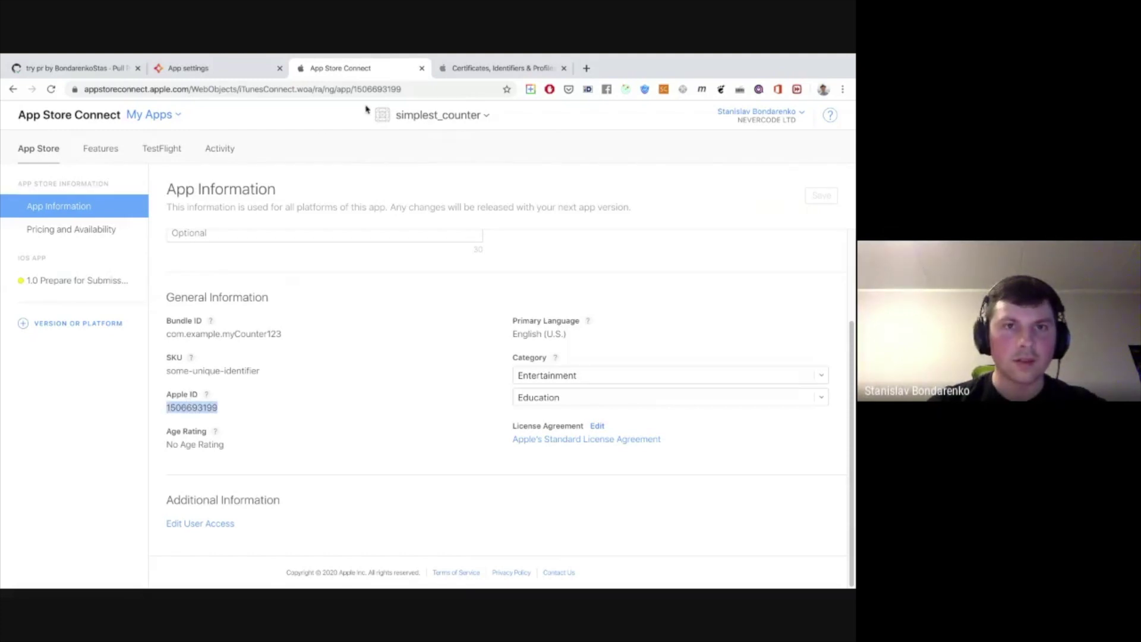
pyautogui.hotkey('ctrl', 'shift', 'Tab')
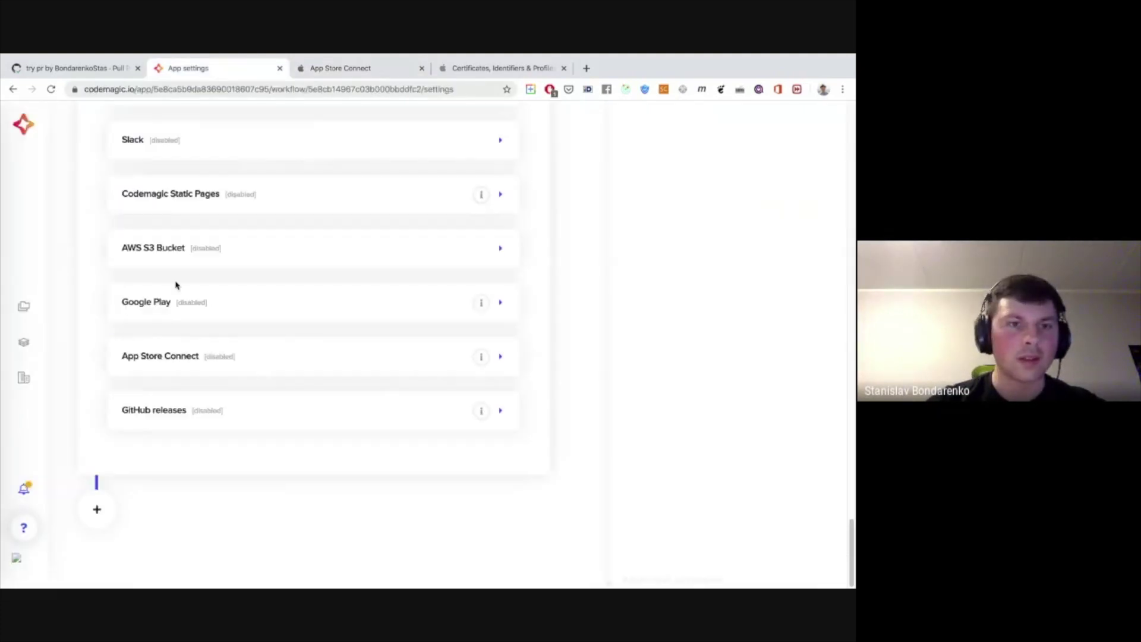
# - Expand the App Store Connect publishing section, leaving publishing switched off
pyautogui.click(162, 357)
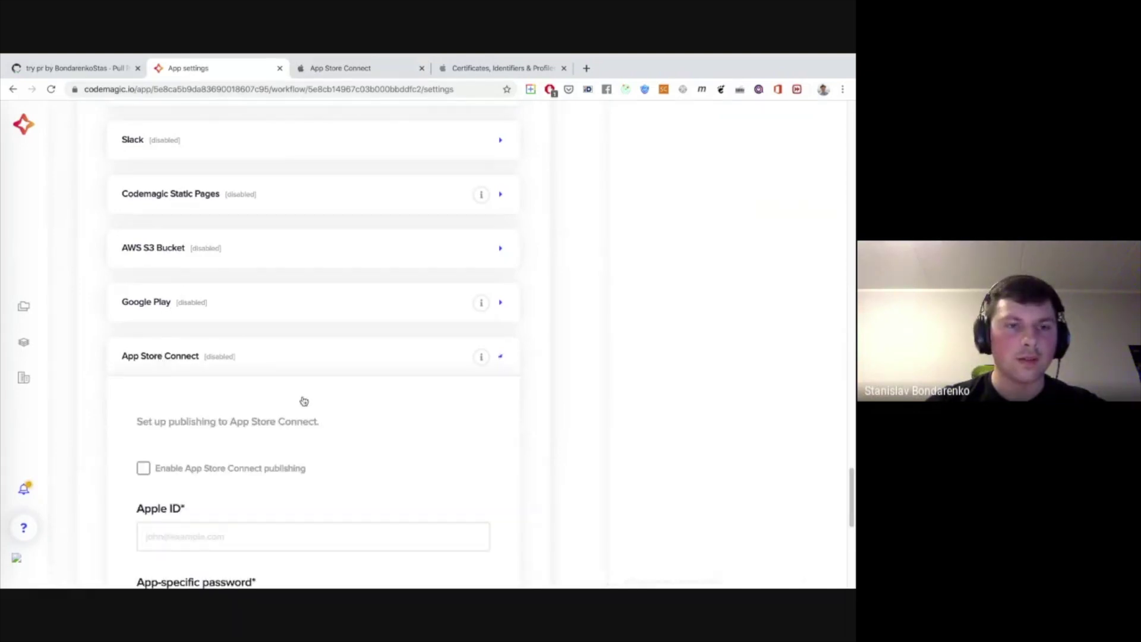
pyautogui.scroll(-3, 219, 303)
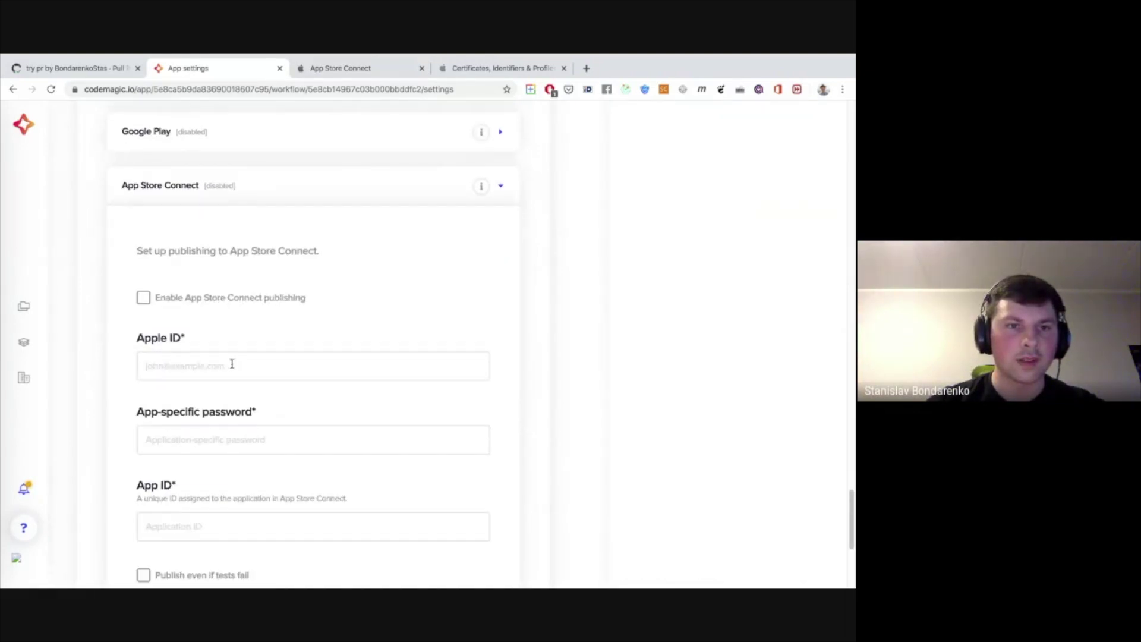
pyautogui.click(195, 302)
pyautogui.scroll(-2, 371, 389)
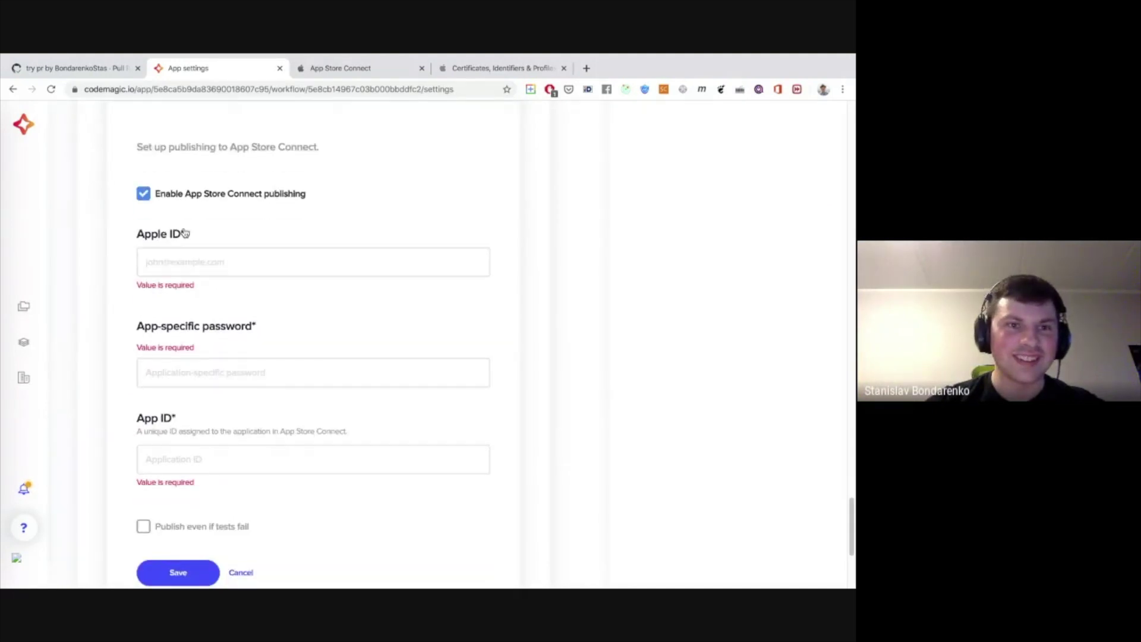
pyautogui.click(143, 196)
pyautogui.click(171, 266)
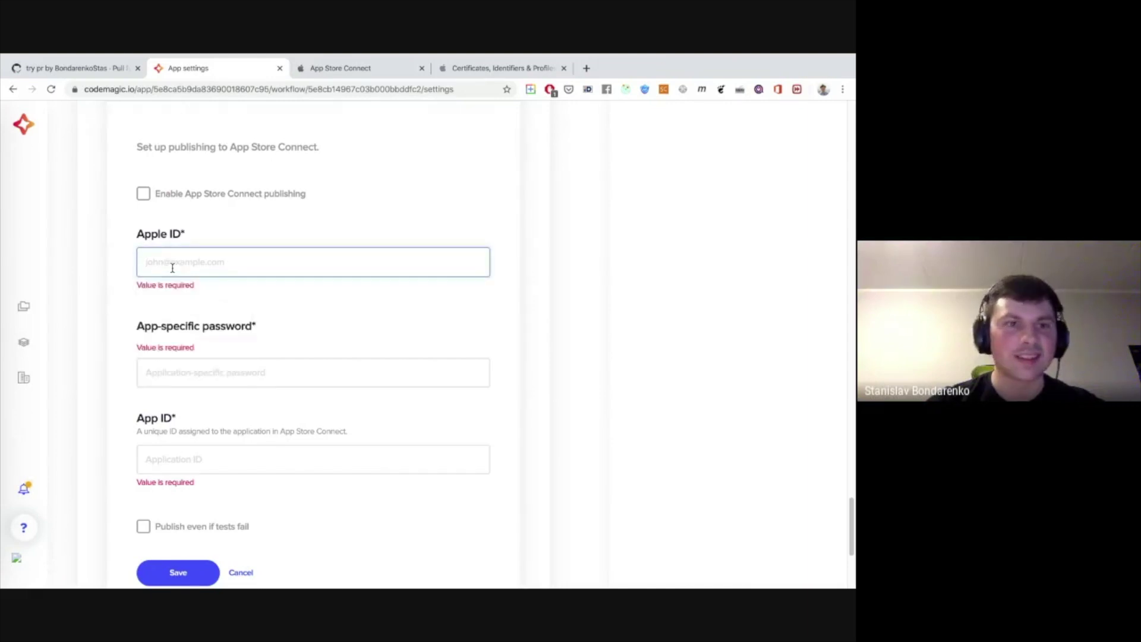
pyautogui.hotkey('ctrl', 'v')
pyautogui.doubleClick(173, 268)
pyautogui.hotkey('ctrl', 'c')
pyautogui.press('BackSpace')
pyautogui.click(150, 443)
pyautogui.hotkey('ctrl', 'v')
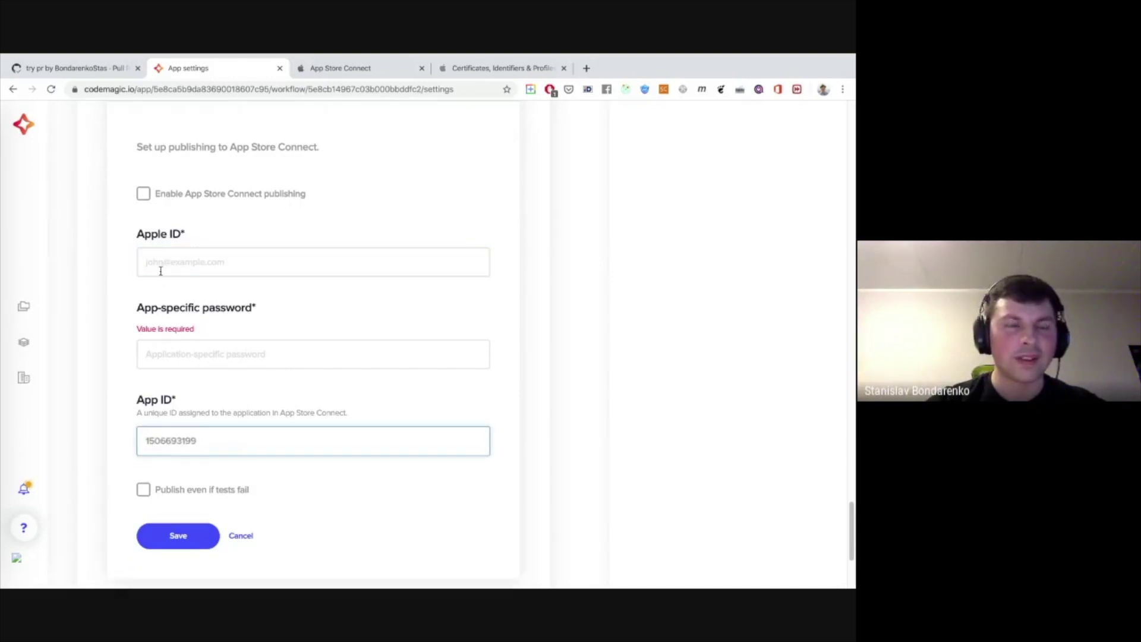
# - Enter the Apple account e-mail, move to the app-specific password field, and start a new browser tab
pyautogui.click(161, 271)
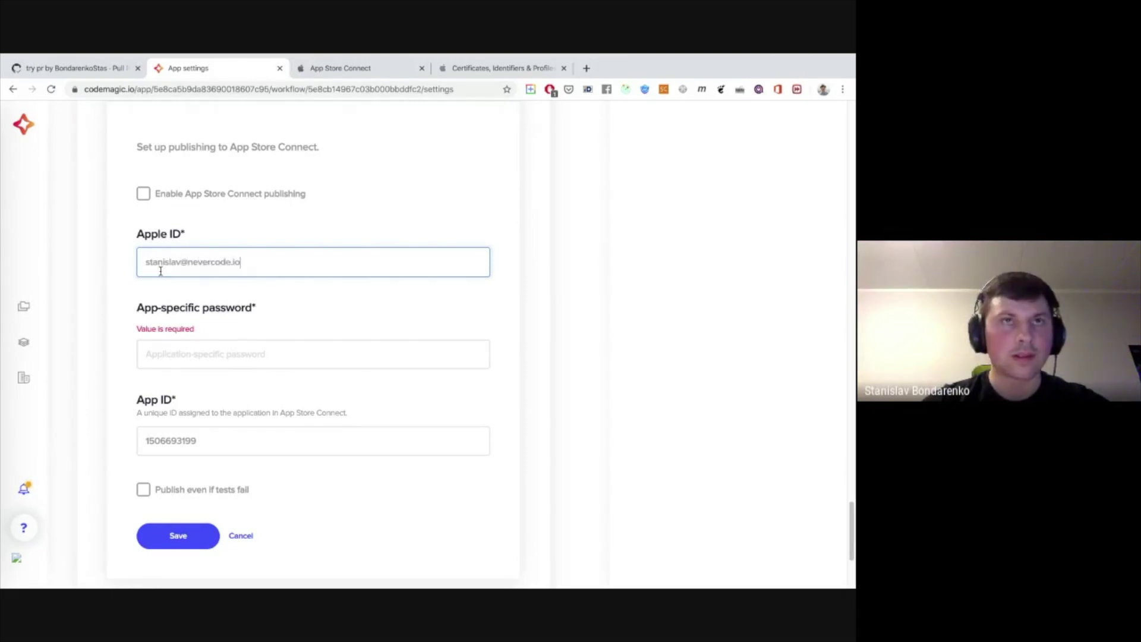
pyautogui.press('Tab')
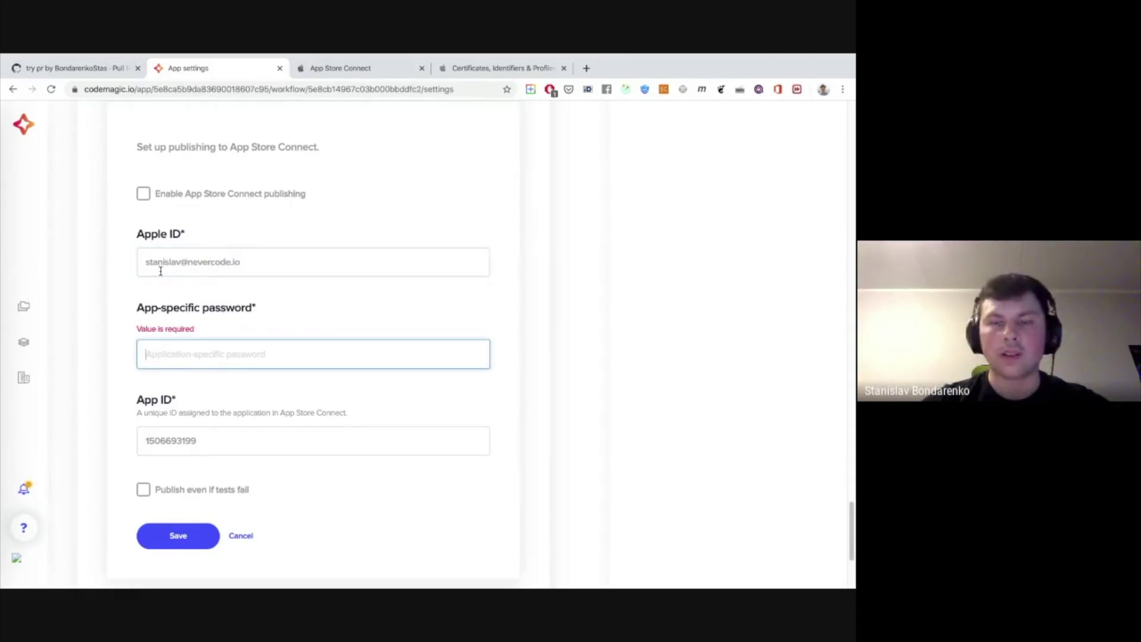
pyautogui.hotkey('ctrl', 'Tab')
pyautogui.hotkey('ctrl', 'Tab')
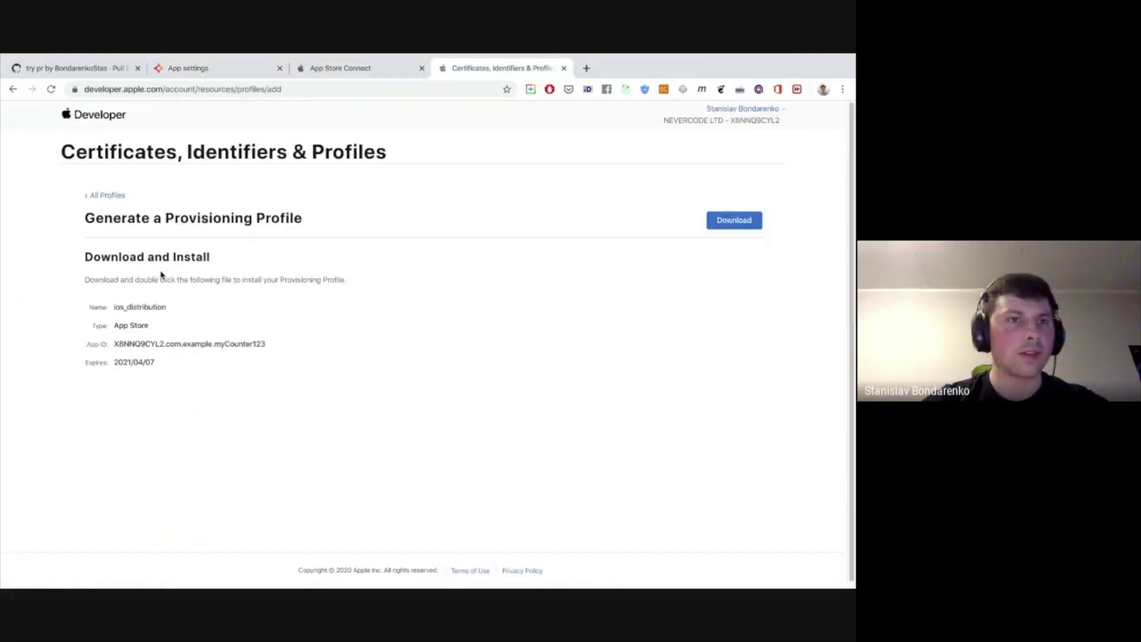
pyautogui.hotkey('ctrl', 'shift', 'Tab')
pyautogui.hotkey('ctrl', 'shift', 'Tab')
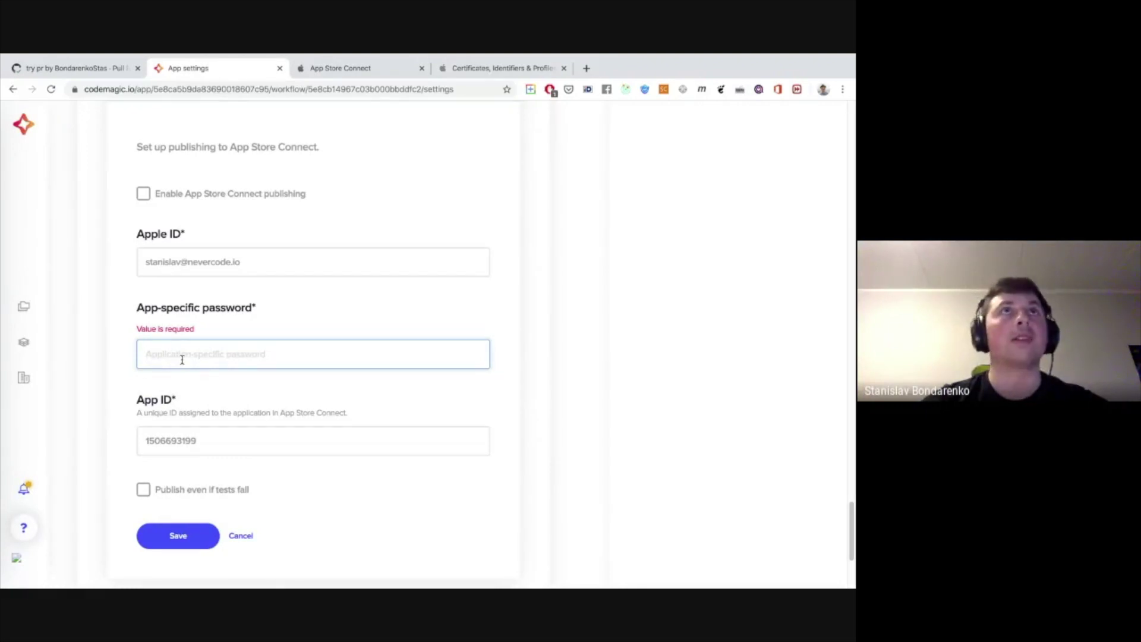
pyautogui.press('super+Tab')
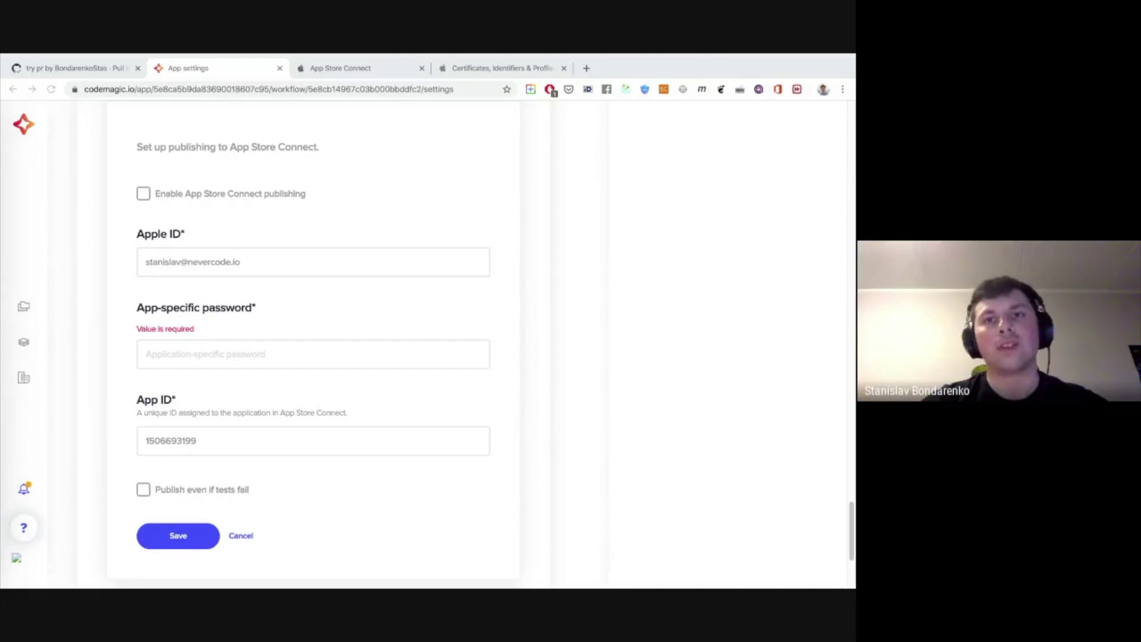
pyautogui.click(587, 68)
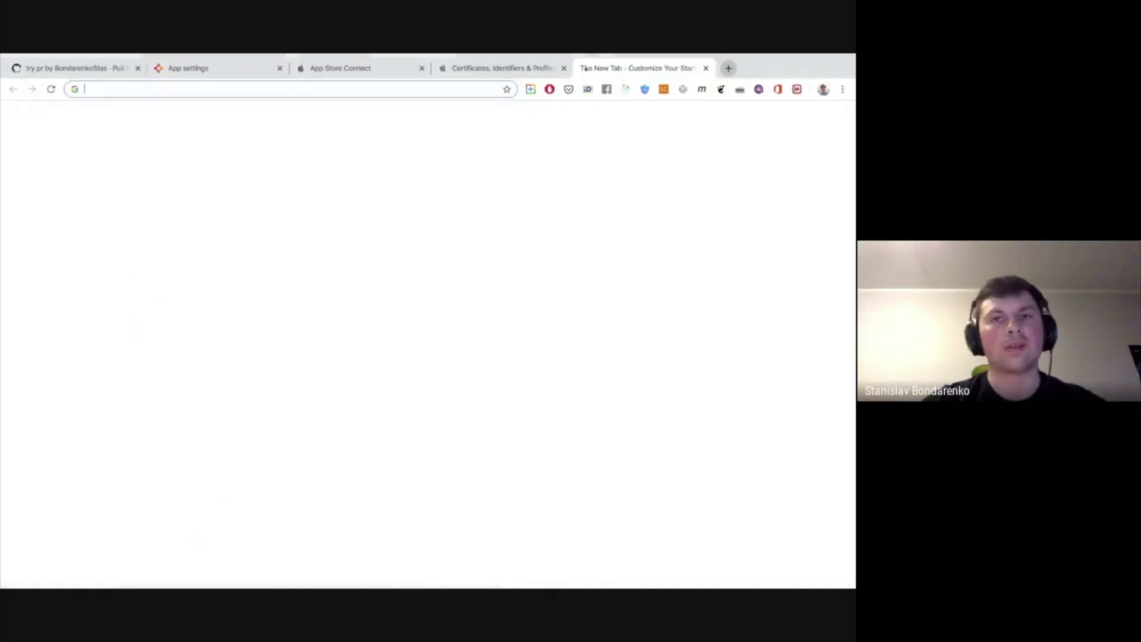
# - Sign in at the Apple ID website with the account password and two-factor verification code
pyautogui.write('https://appleid.apple.com/#!&page=signin')
pyautogui.press('Return')
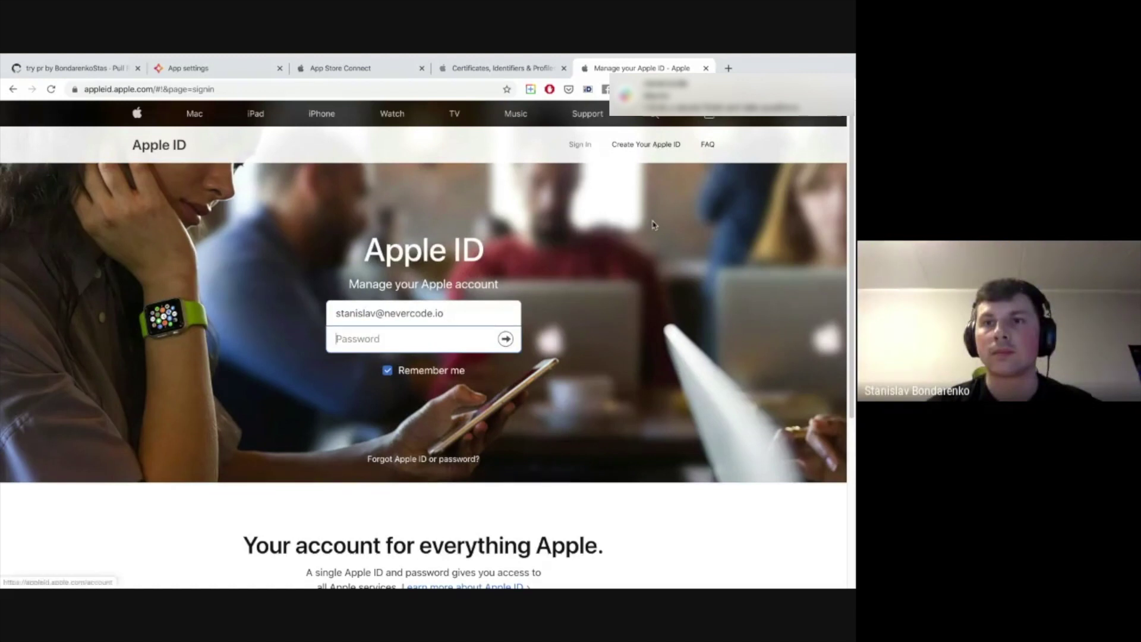
pyautogui.click(409, 338)
pyautogui.write('••••••••••••••')
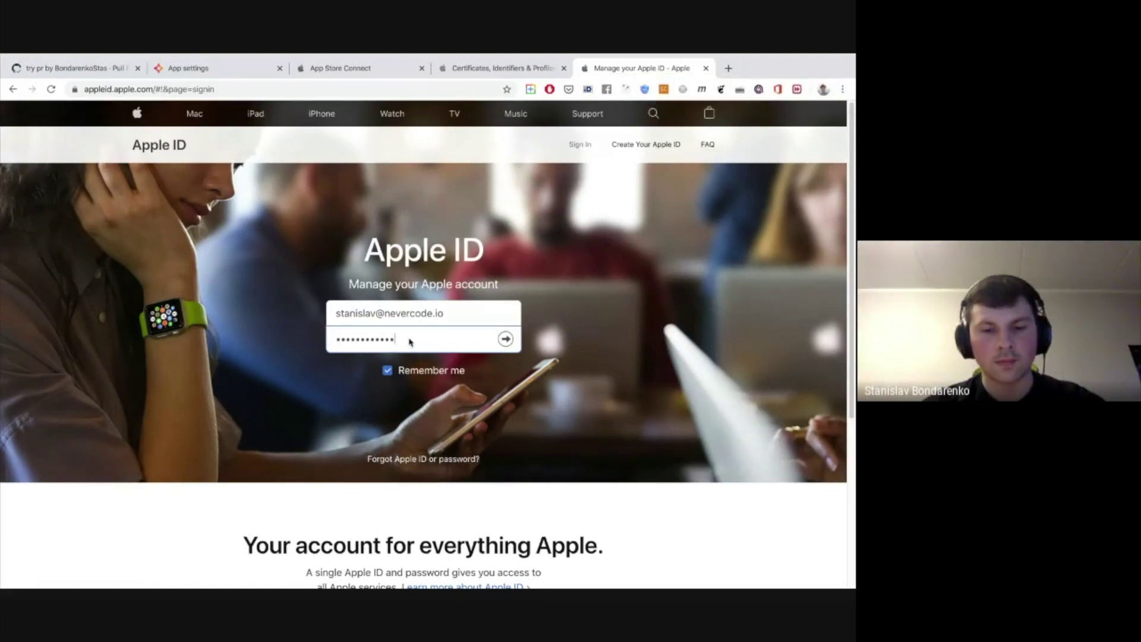
pyautogui.press('Return')
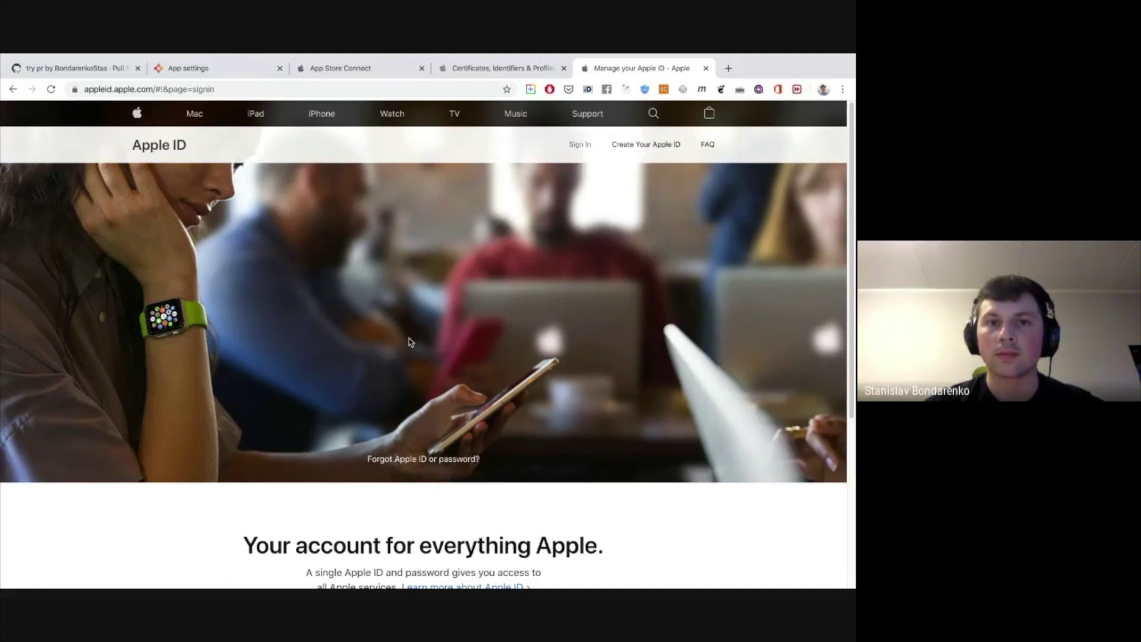
pyautogui.click(530, 416)
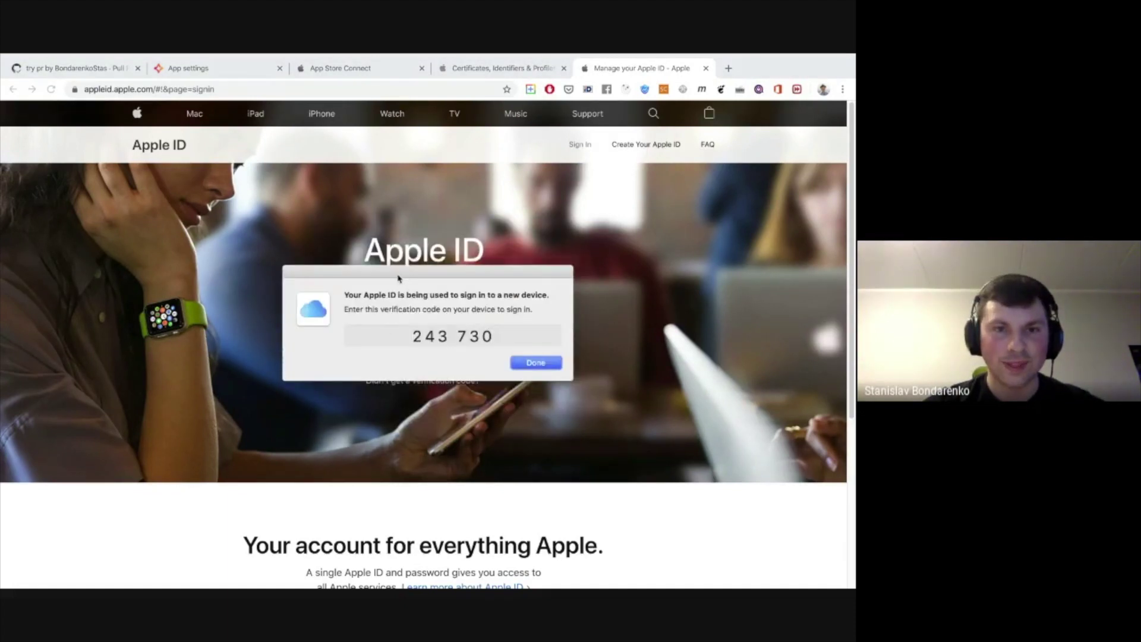
pyautogui.moveTo(398, 278); pyautogui.dragTo(405, 368)
pyautogui.click(332, 312)
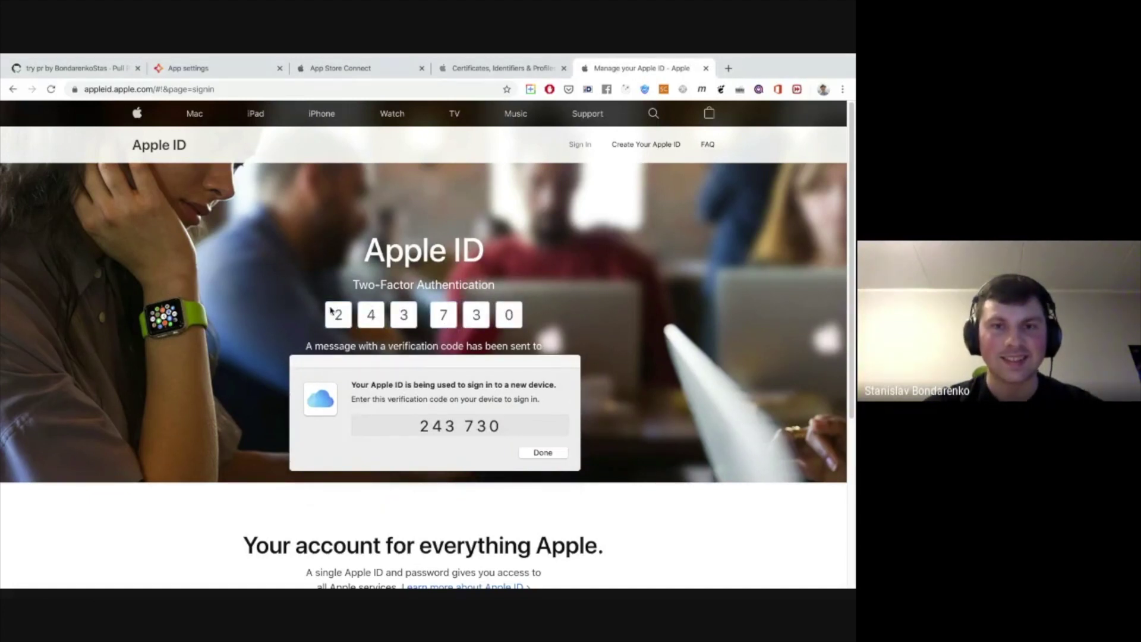
pyautogui.click(541, 453)
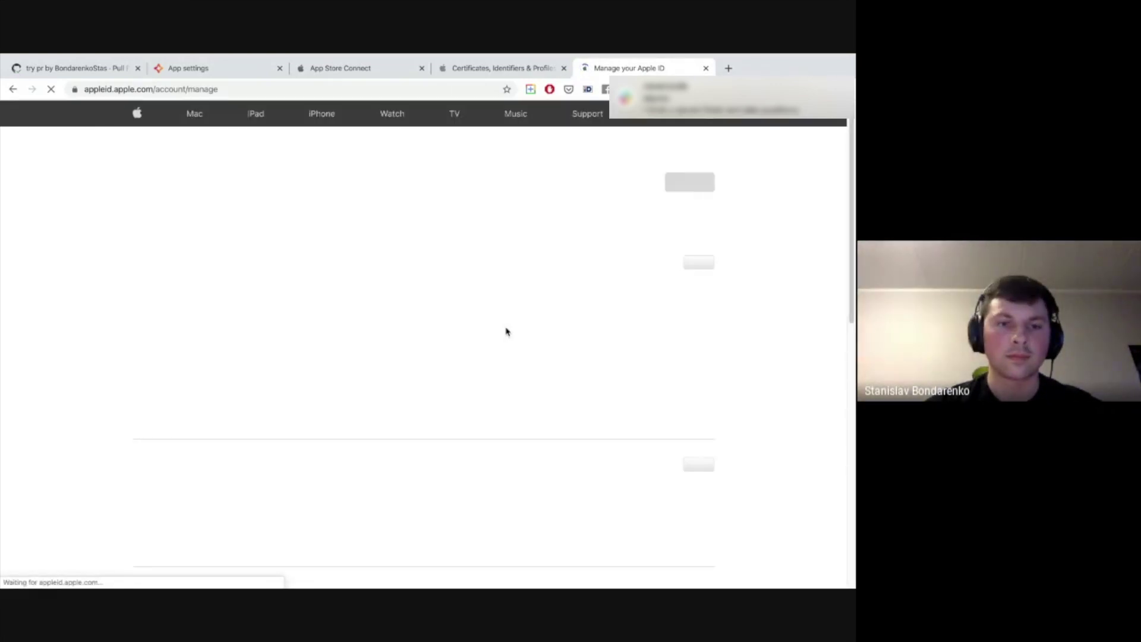
# - Generate an app-specific password labelled 'jfsdkljfsdlk' and select it for copying
pyautogui.scroll(-3, 506, 331)
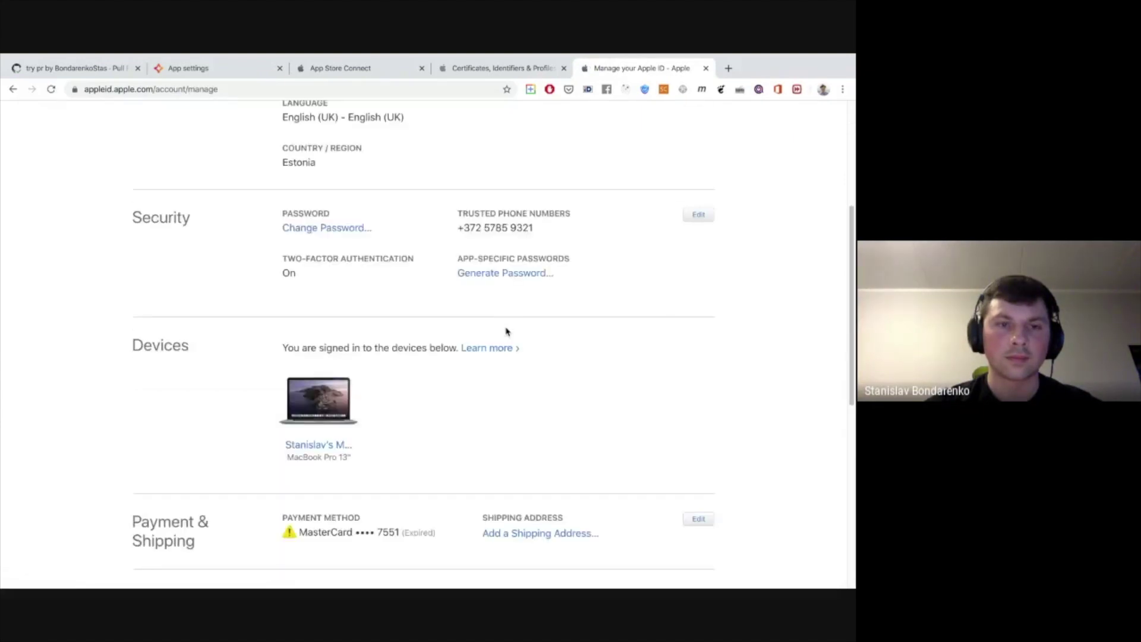
pyautogui.scroll(-2, 506, 331)
pyautogui.scroll(5, 538, 326)
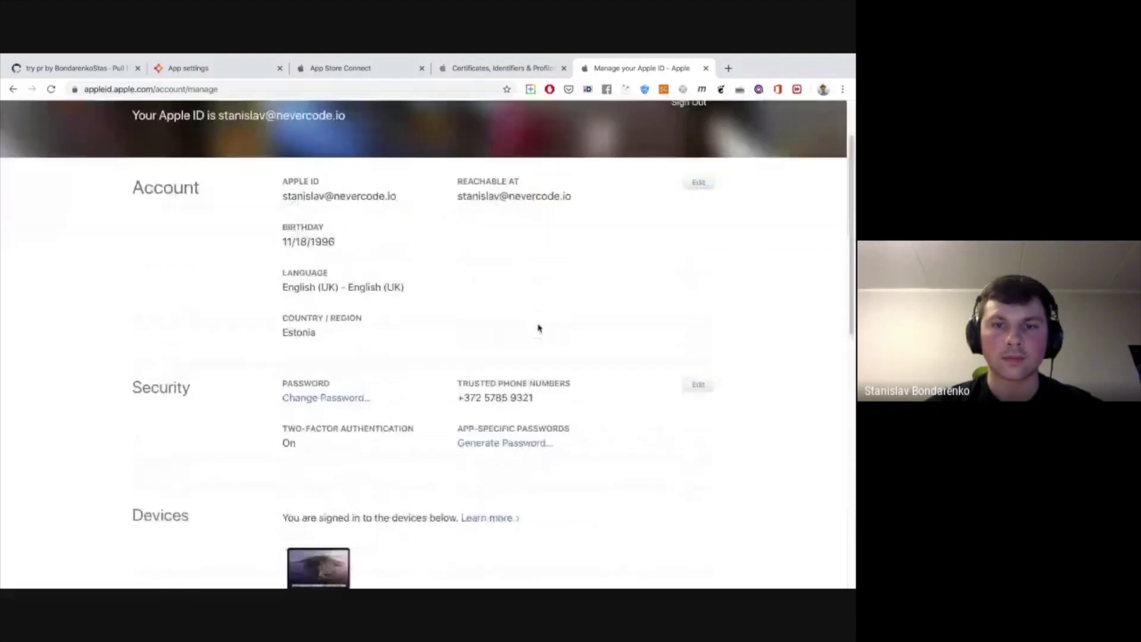
pyautogui.click(497, 447)
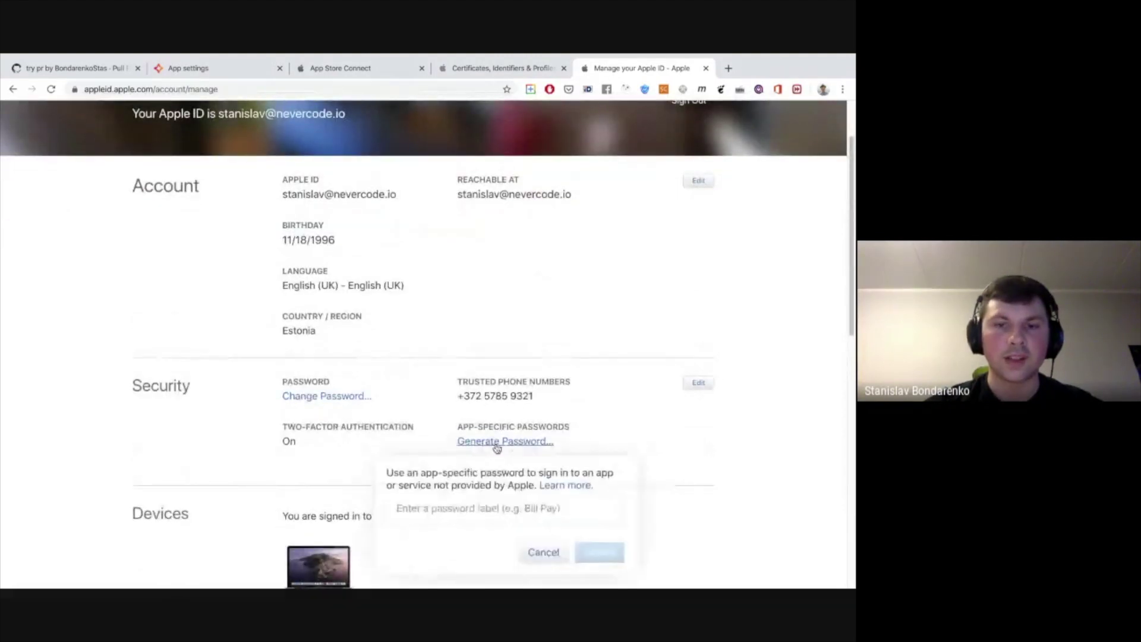
pyautogui.write('jfsdkljfsdlk')
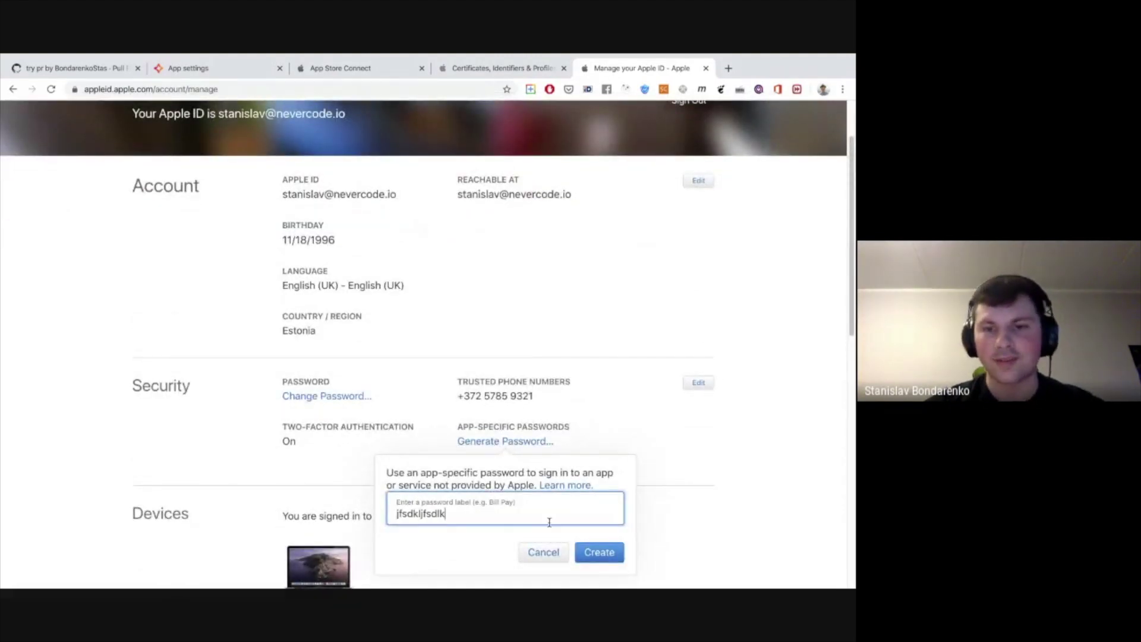
pyautogui.click(585, 554)
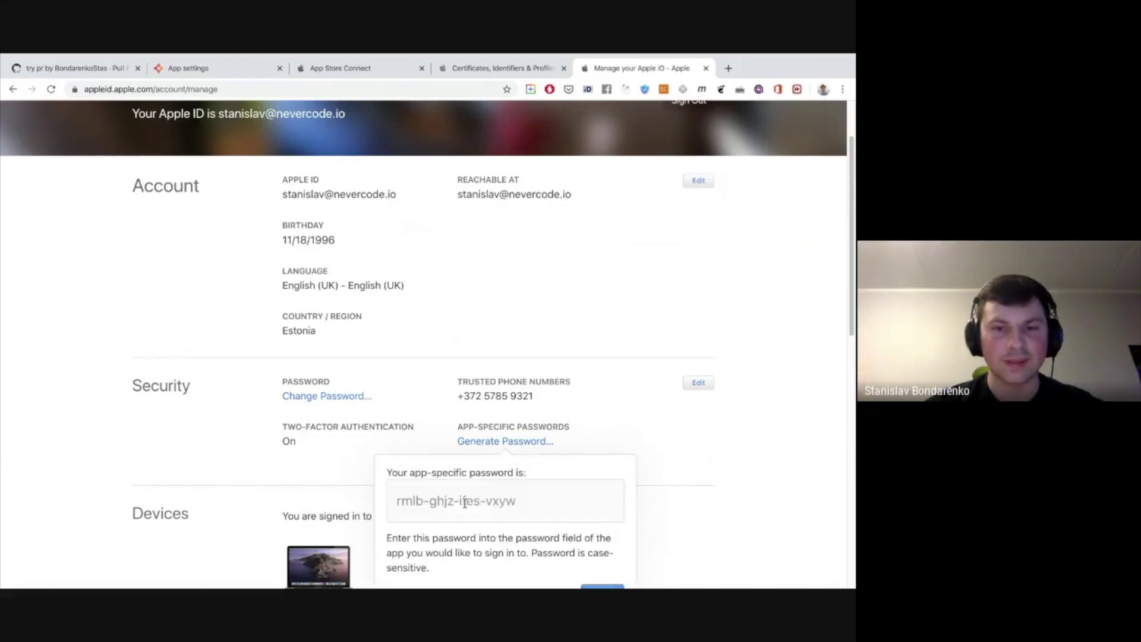
pyautogui.tripleClick(495, 499)
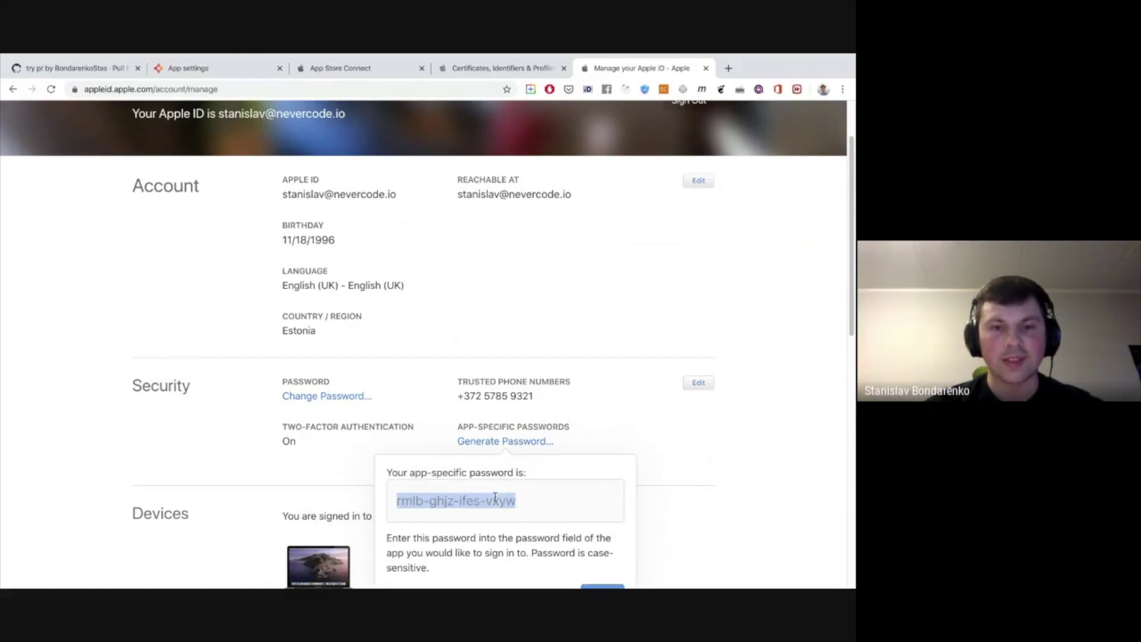
pyautogui.hotkey('ctrl', 'shift', 'Tab')
pyautogui.hotkey('ctrl', 'shift', 'Tab')
pyautogui.hotkey('ctrl', 'shift', 'Tab')
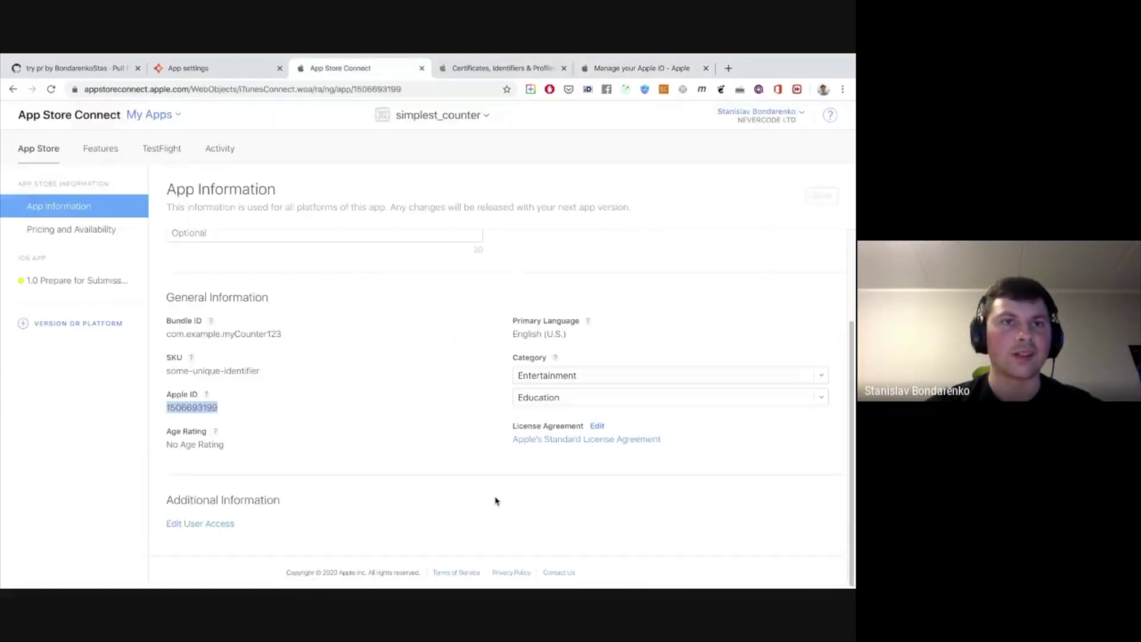
# - Paste the app-specific password into Codemagic, save the App Store Connect settings, and go to Builds
pyautogui.hotkey('ctrl', 'shift', 'Tab')
pyautogui.hotkey('ctrl', 'Tab')
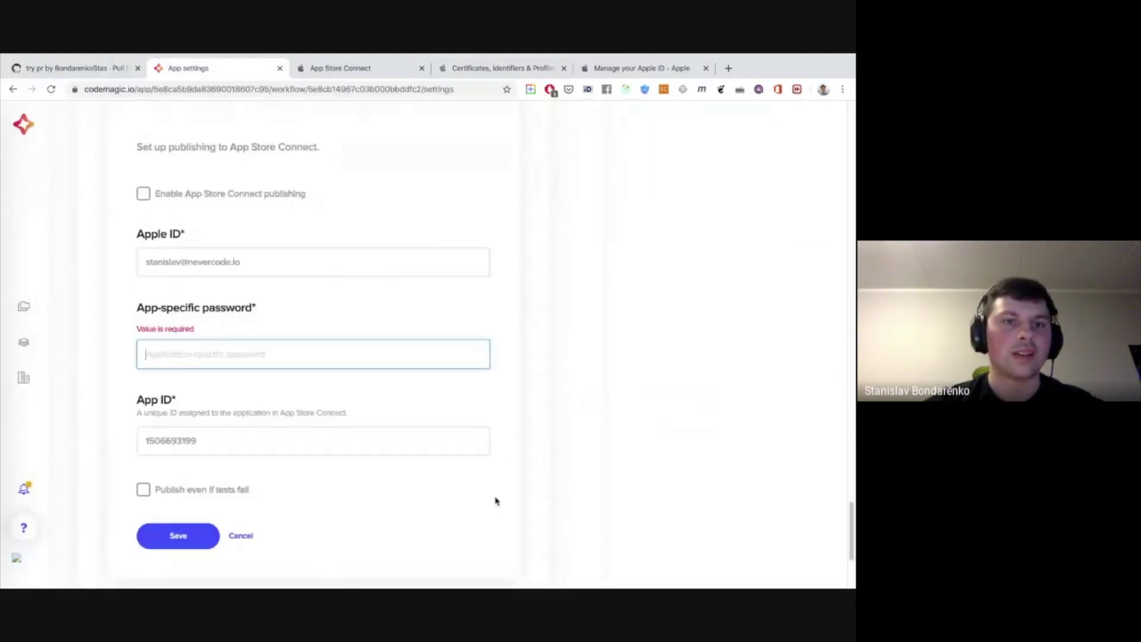
pyautogui.hotkey('ctrl', 'v')
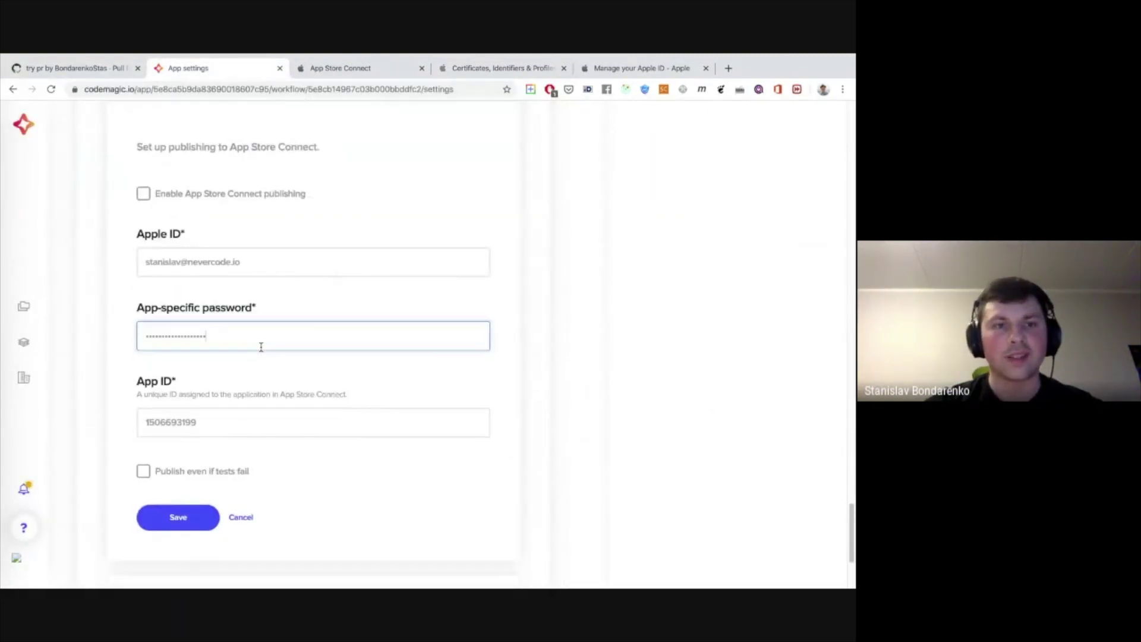
pyautogui.scroll(-2, 306, 400)
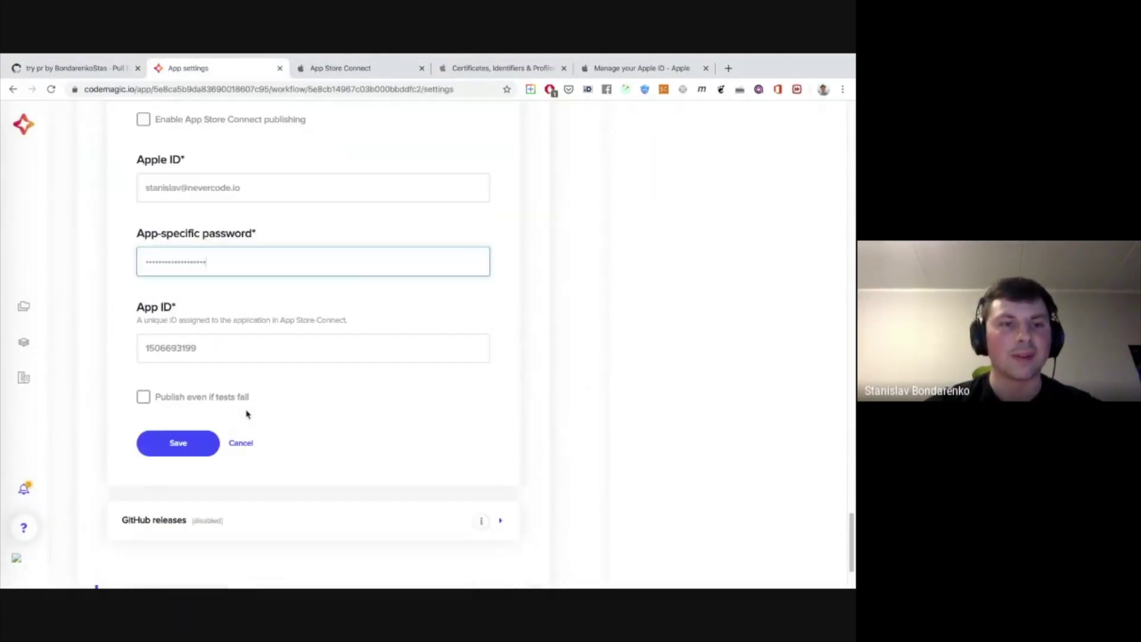
pyautogui.click(181, 440)
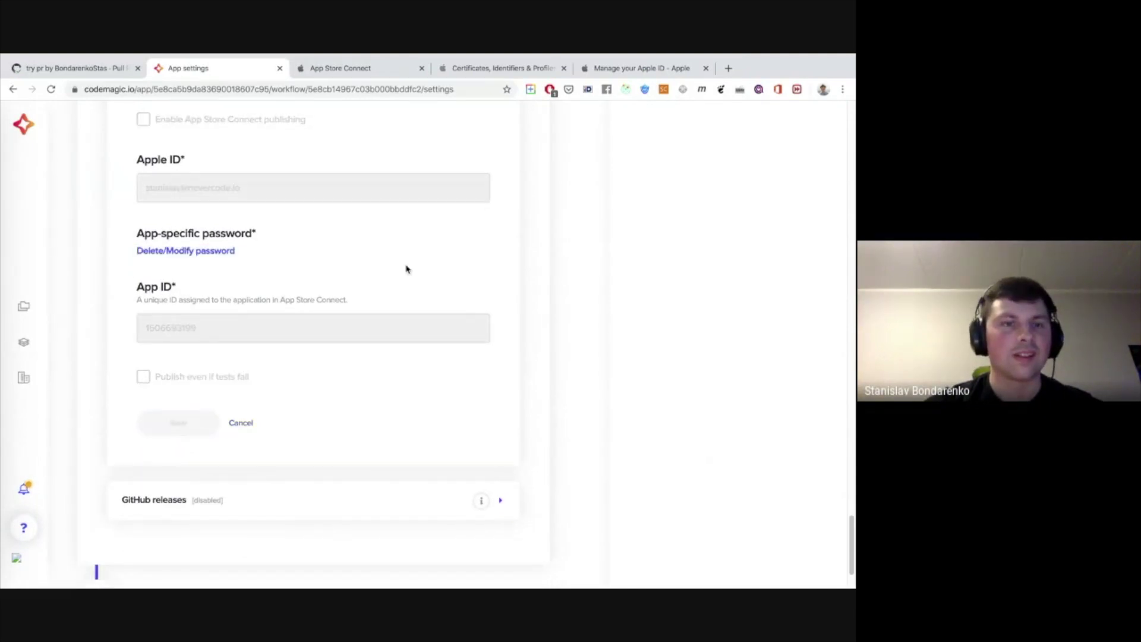
pyautogui.scroll(2, 406, 270)
pyautogui.scroll(7, 406, 269)
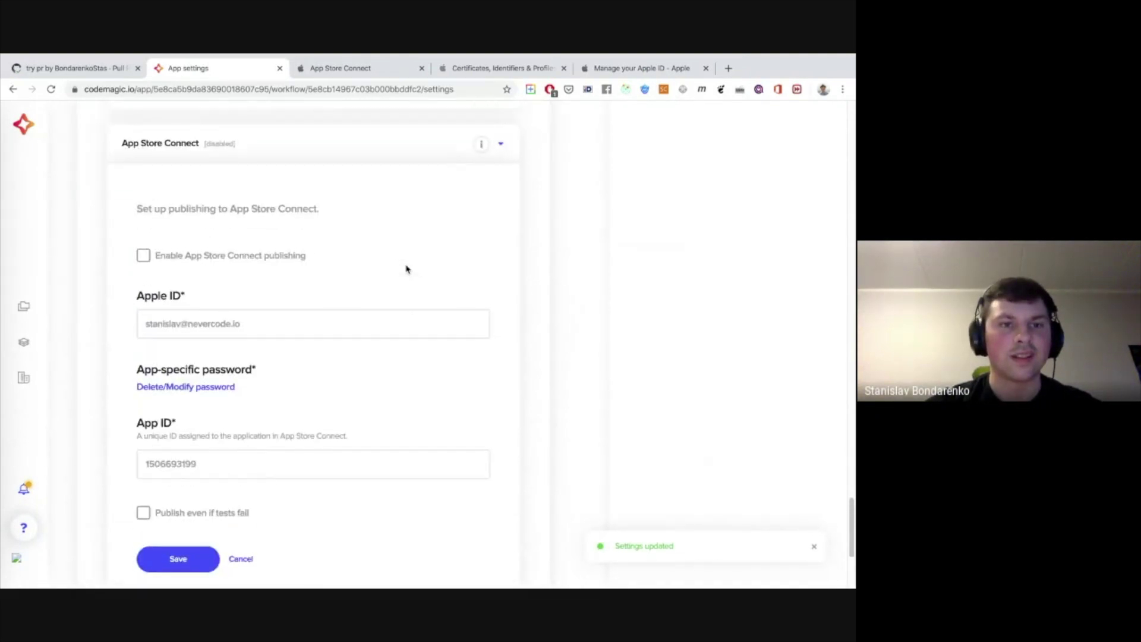
pyautogui.scroll(10, 406, 269)
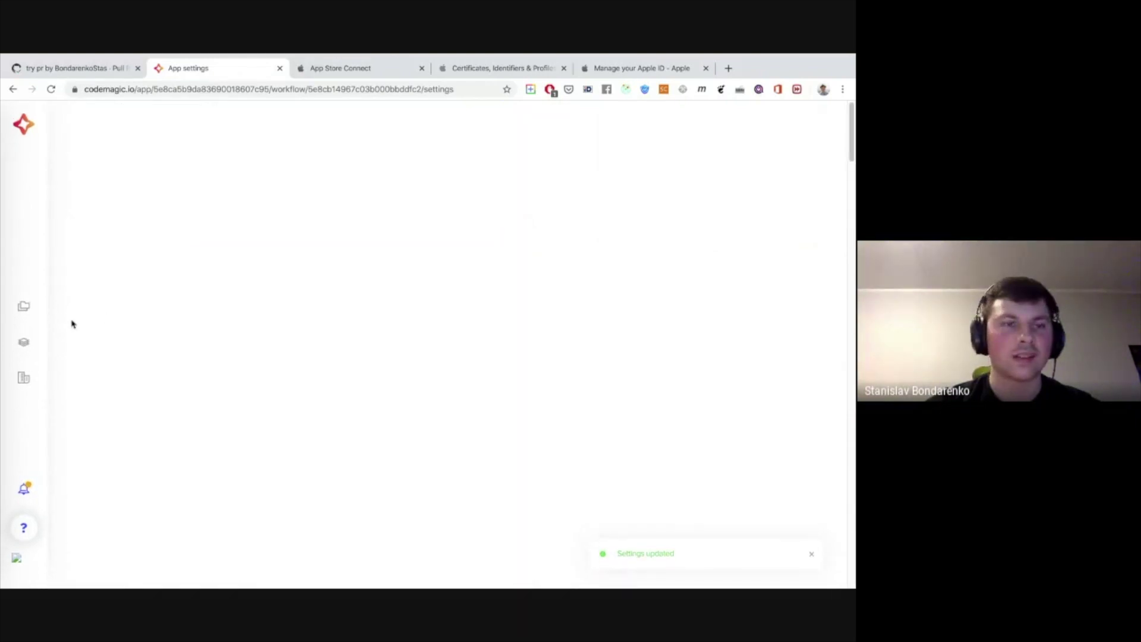
pyautogui.click(23, 343)
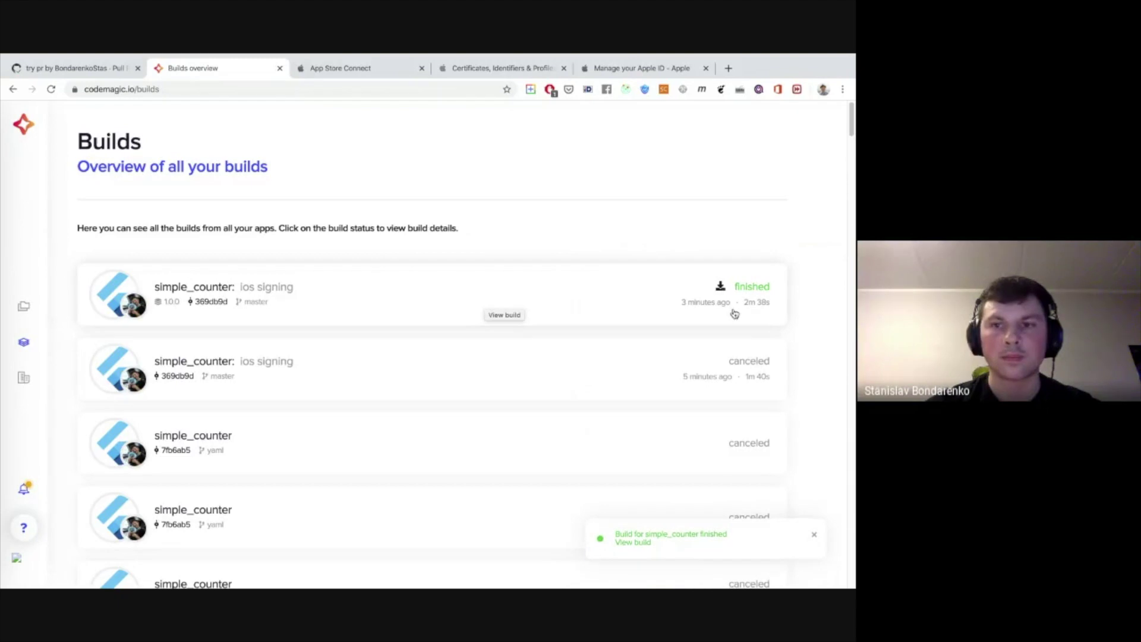
# - Review the Building iOS log of the finished ios signing build
pyautogui.click(751, 293)
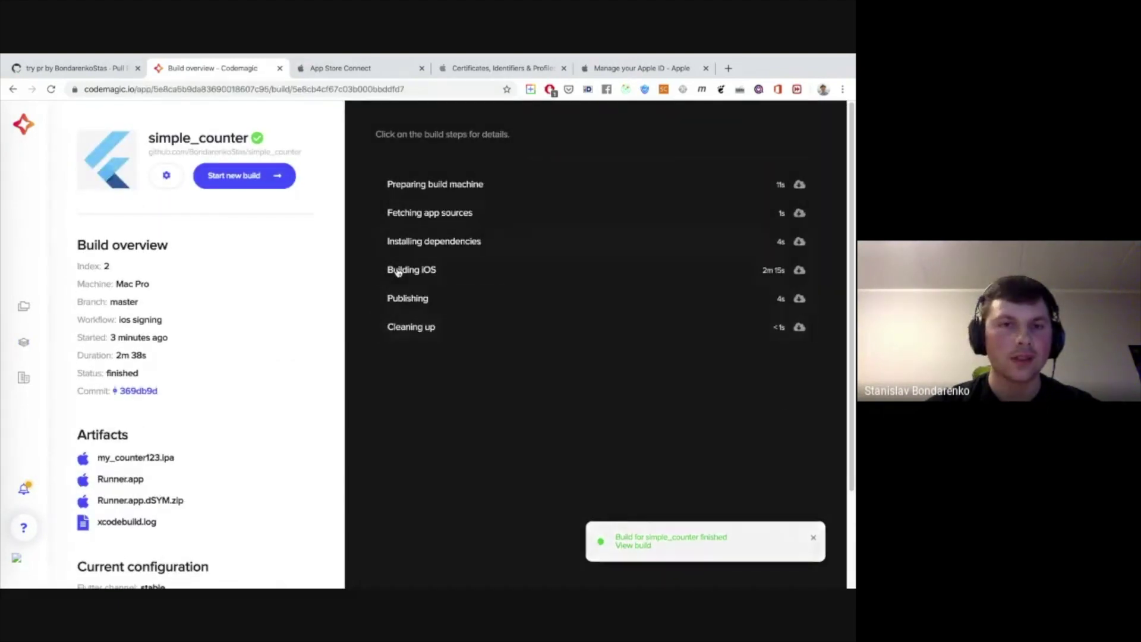
pyautogui.click(398, 271)
pyautogui.scroll(-3, 590, 442)
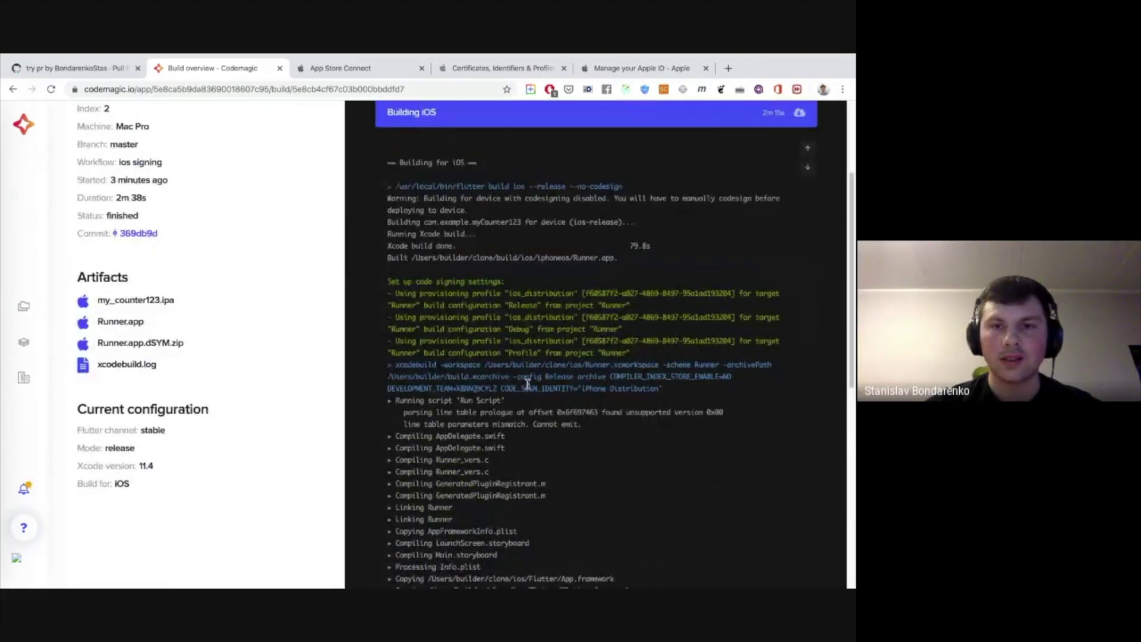
pyautogui.scroll(-1, 526, 384)
pyautogui.scroll(-4, 577, 325)
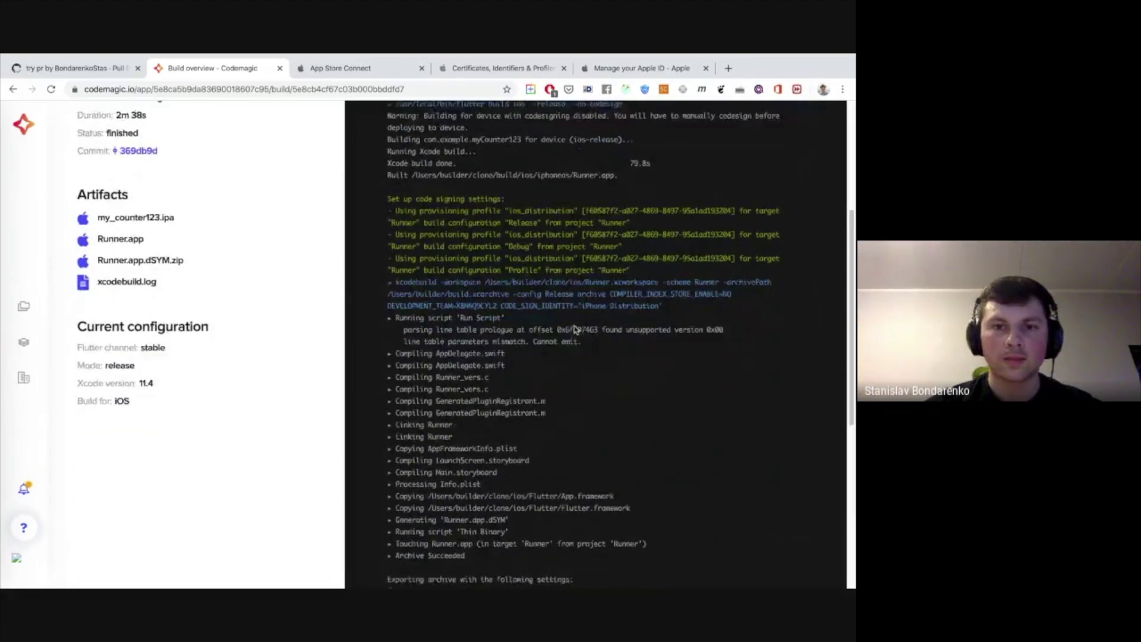
pyautogui.scroll(-3, 575, 330)
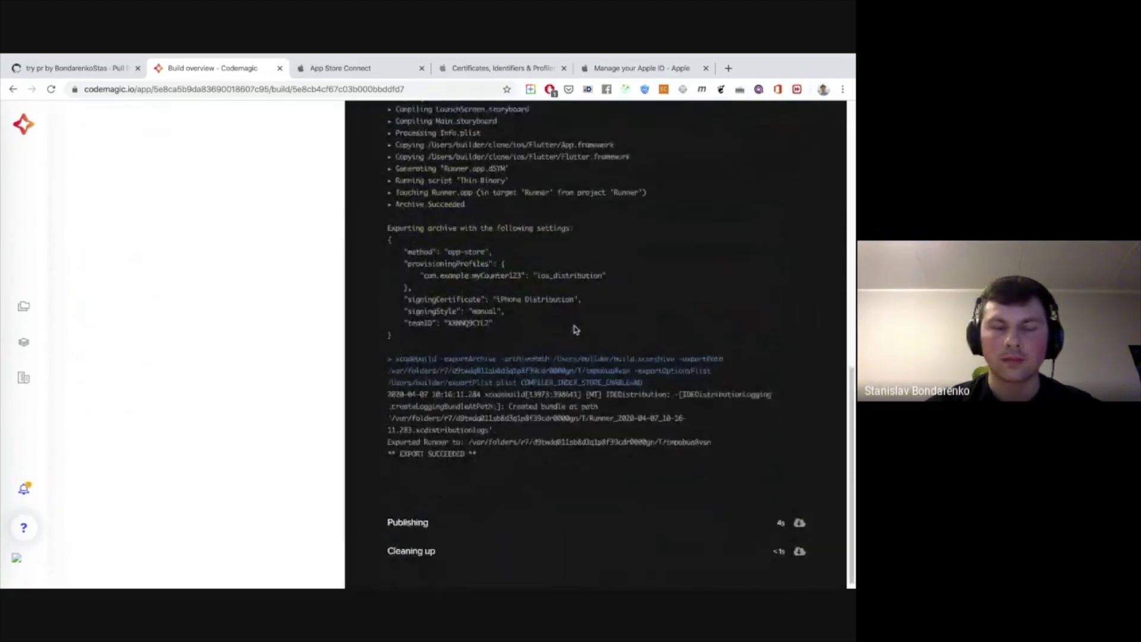
pyautogui.press('super+r')
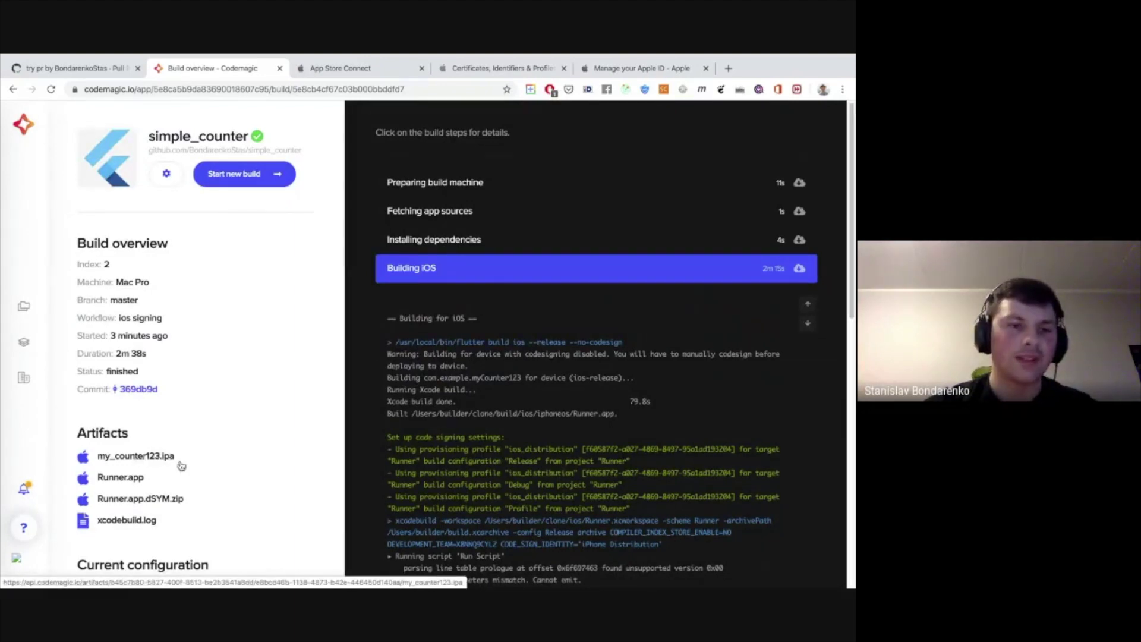
# - Start a new ios signing build on master, then advance the slides to Android code signing
pyautogui.click(226, 174)
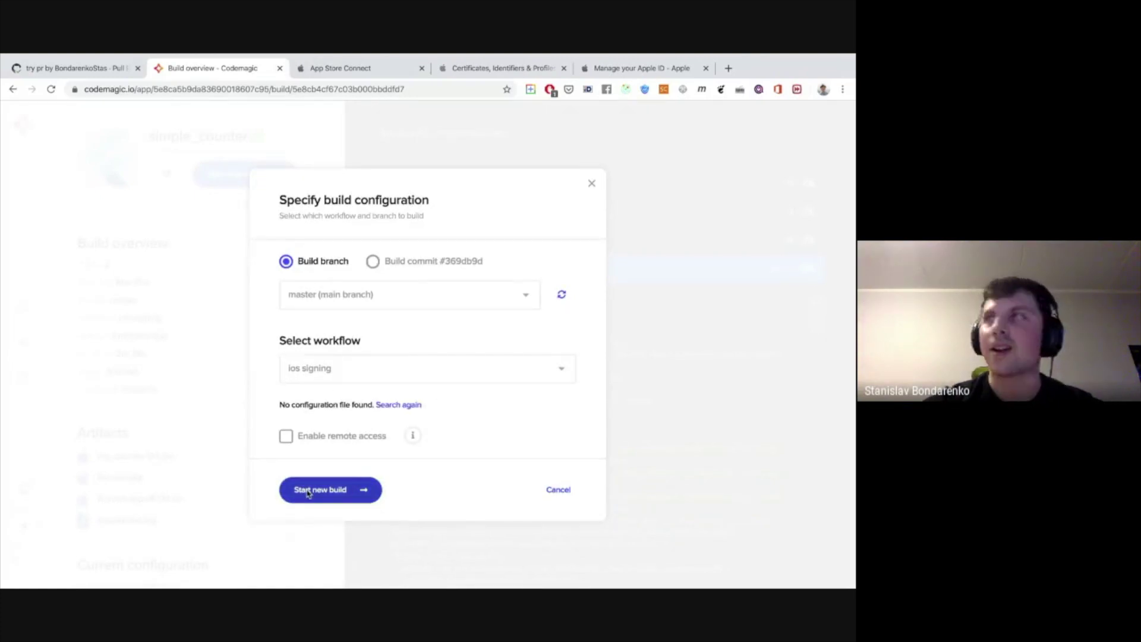
pyautogui.click(308, 491)
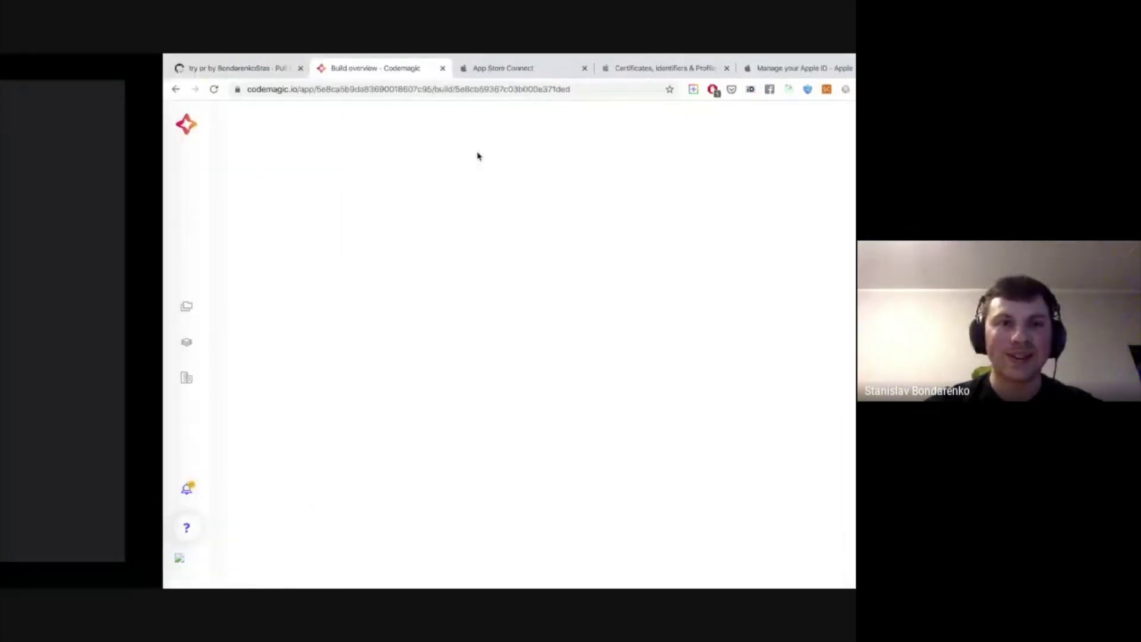
pyautogui.hotkey('alt', 'Tab')
pyautogui.press('Right')
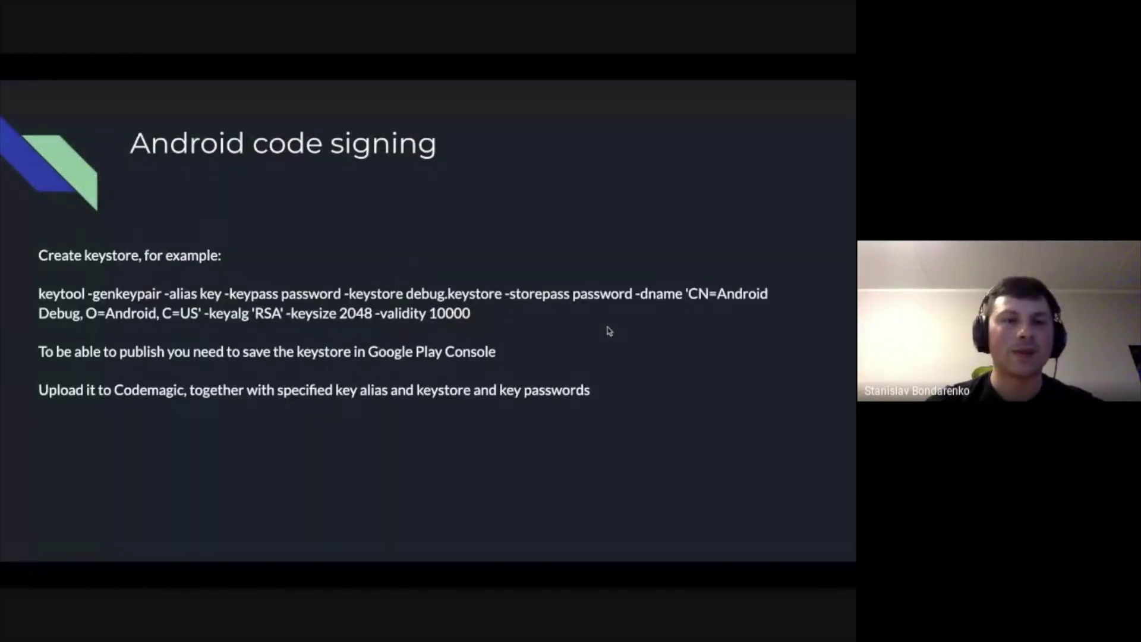